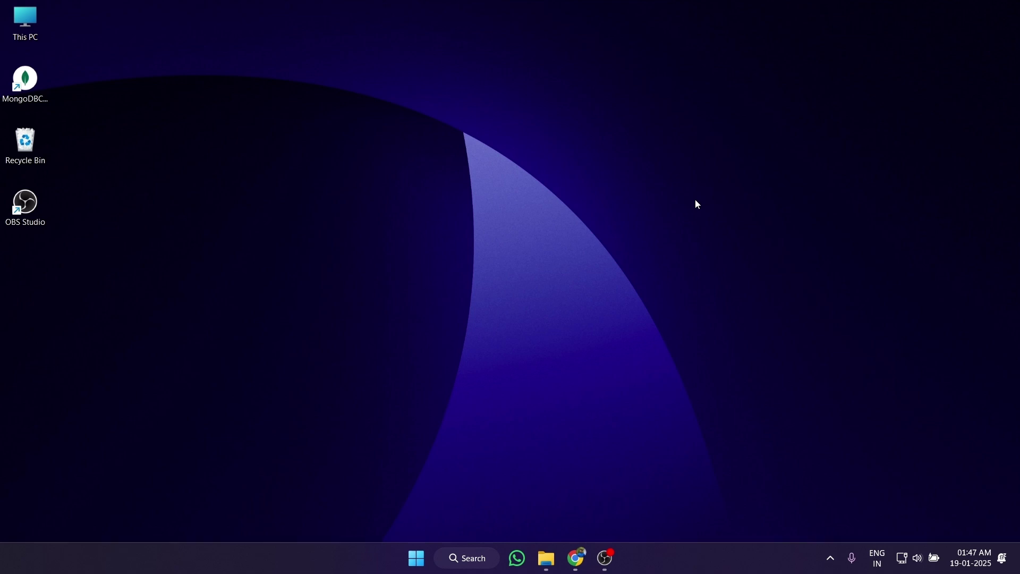
Open Power BI Desktop and start a blank report
click(453, 568)
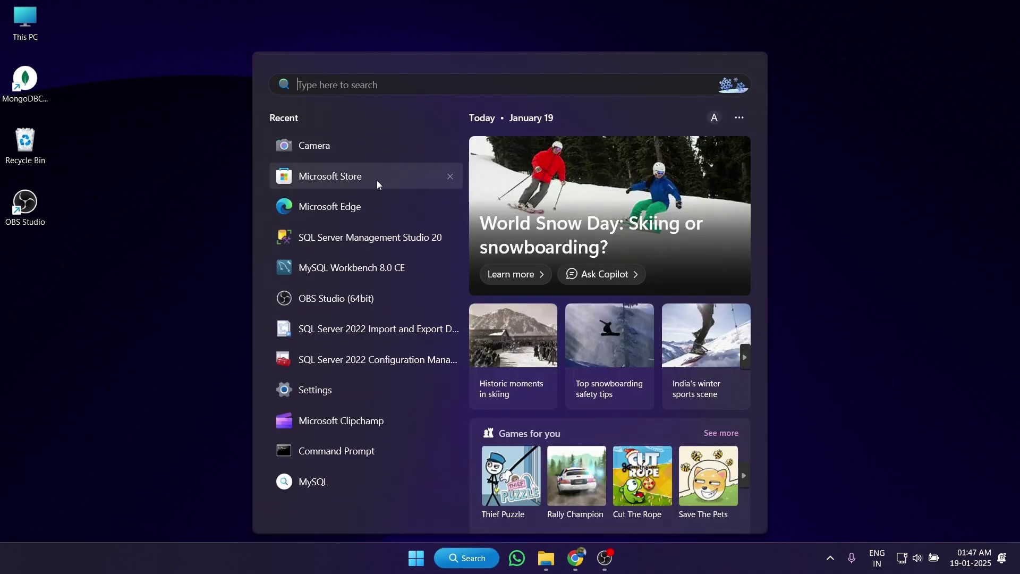
text(power)
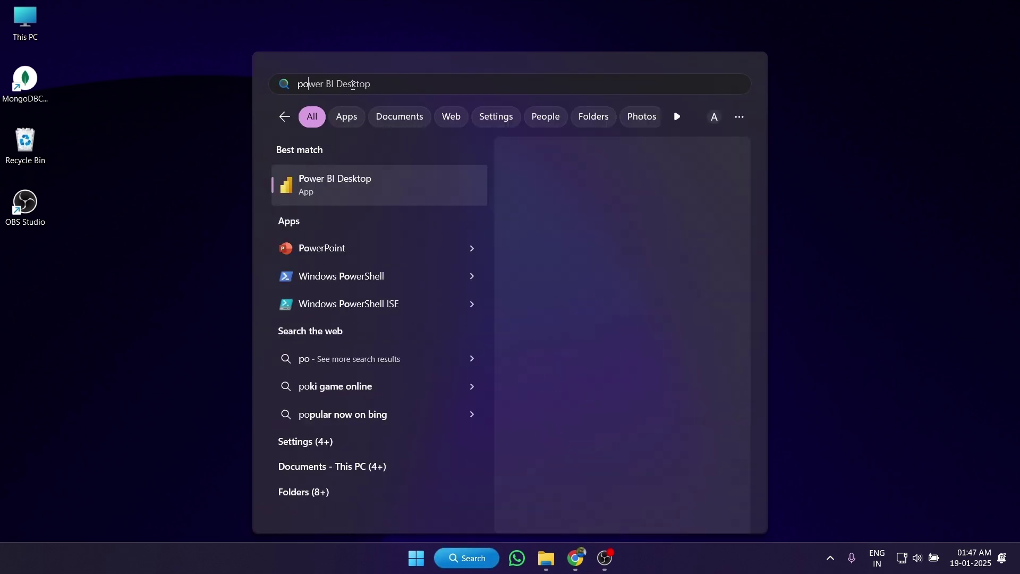
click(331, 196)
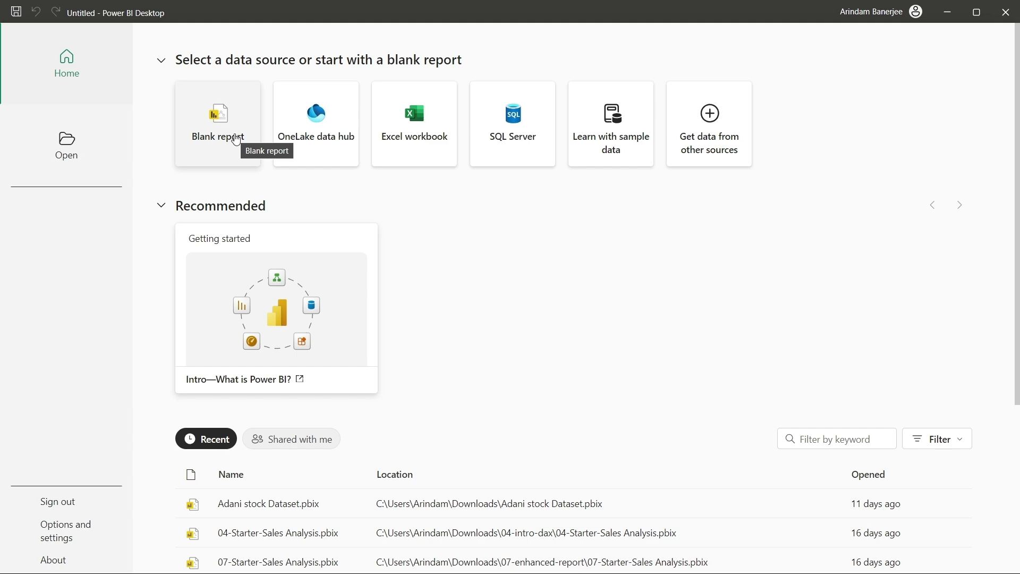
click(237, 139)
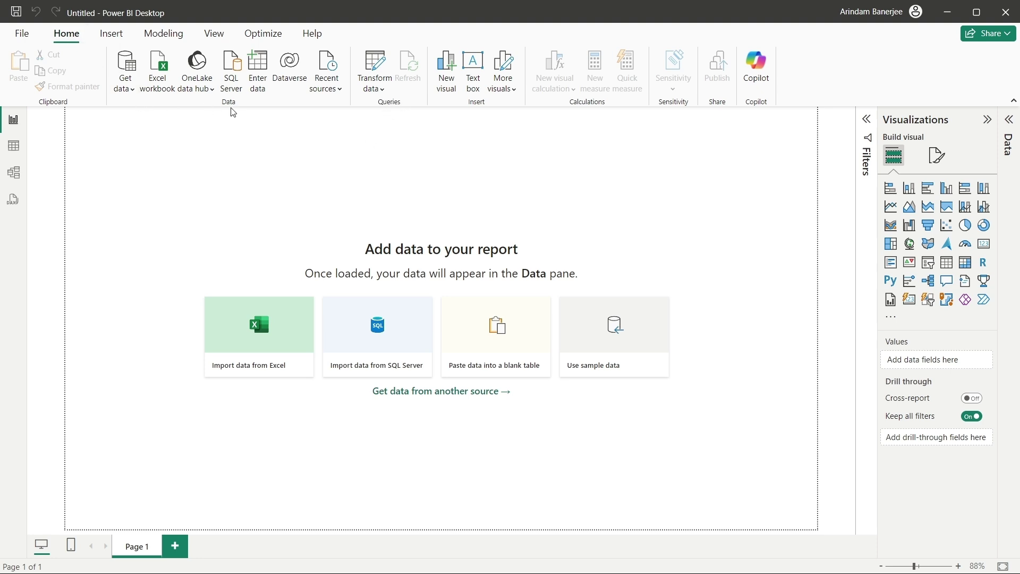
Import HR_Analytics.csv from Downloads as a Text/CSV source and open it for transformation in Power Query Editor
click(133, 92)
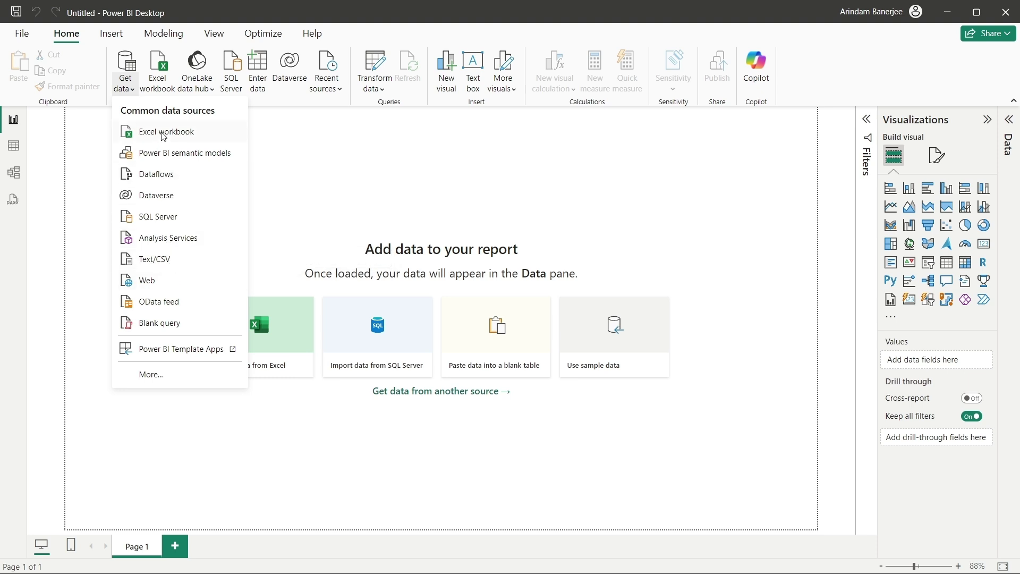
click(159, 263)
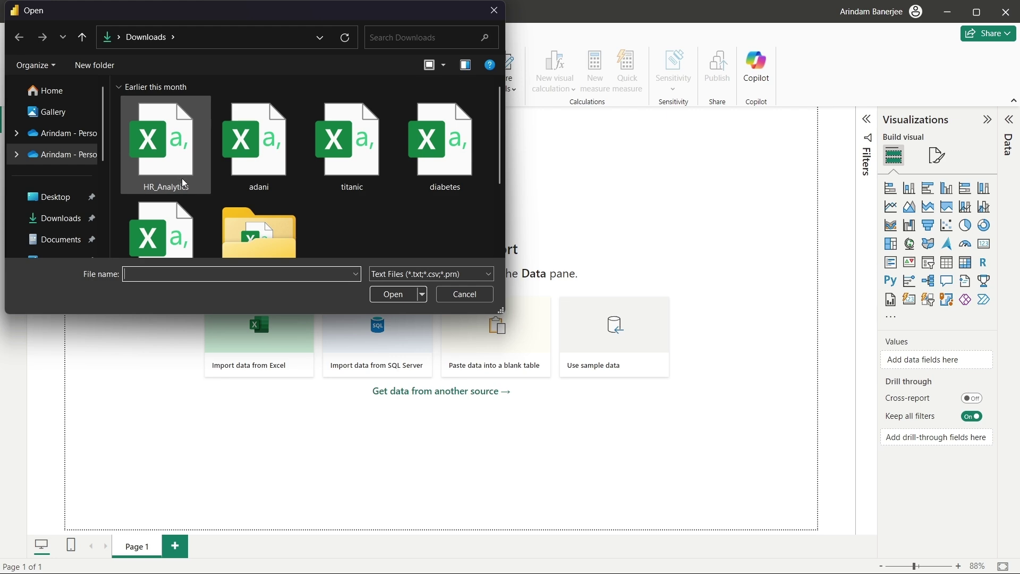
click(182, 177)
click(392, 294)
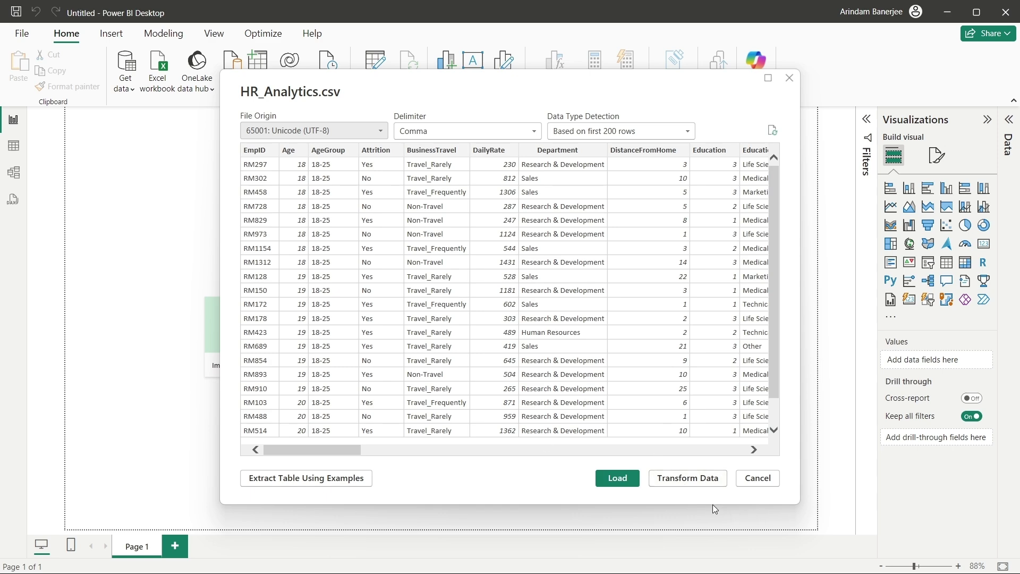
click(699, 482)
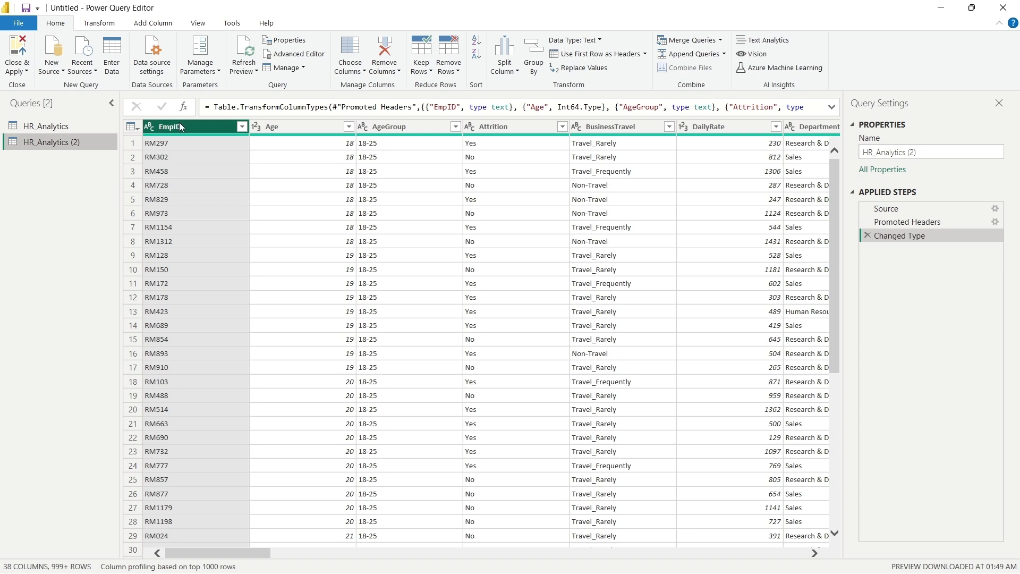
Enable column quality in the data preview and check all columns for empty values, including YearsWithCurrManager
mouse_move(12, 571)
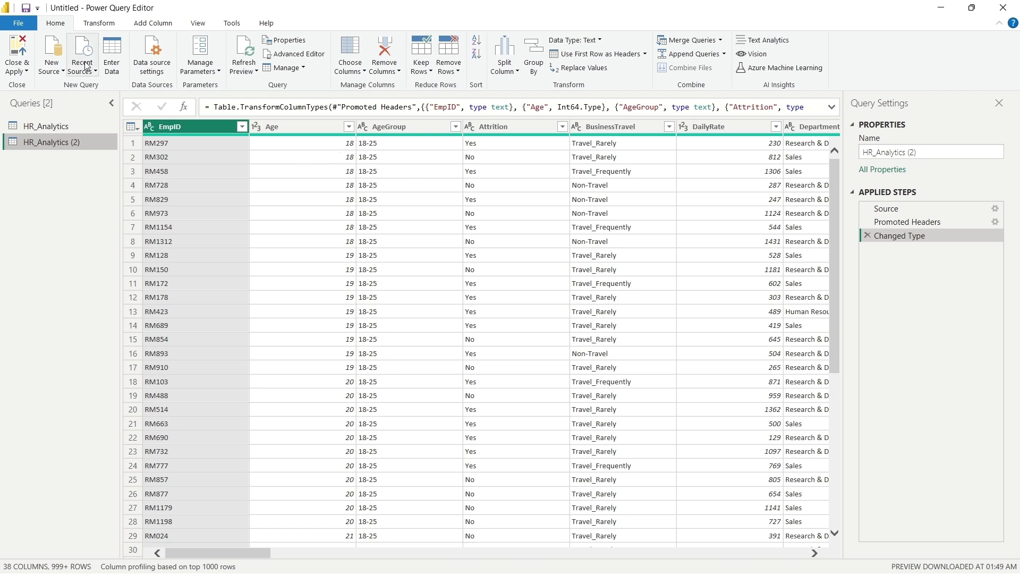
click(199, 24)
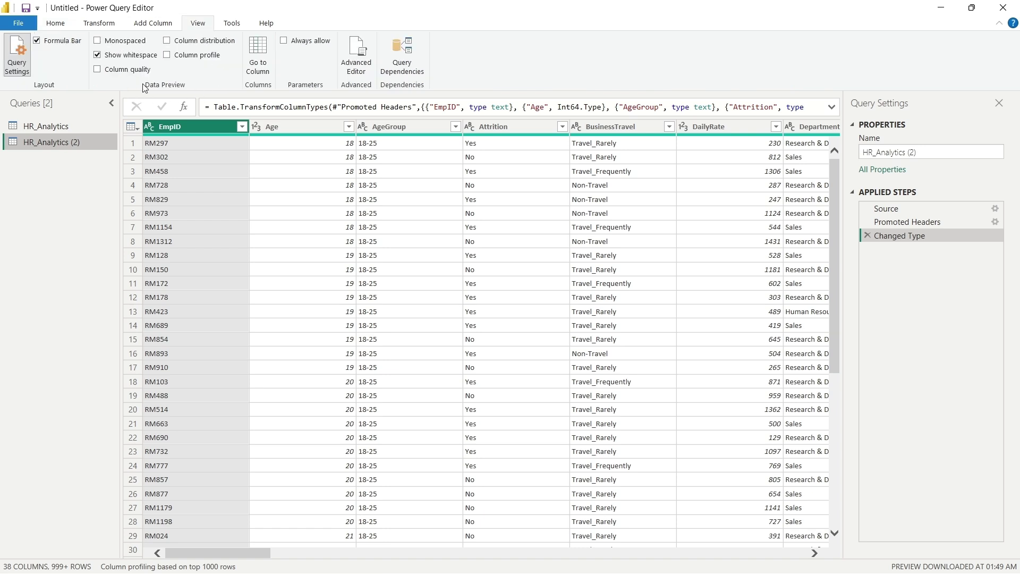
click(97, 69)
mouse_move(172, 168)
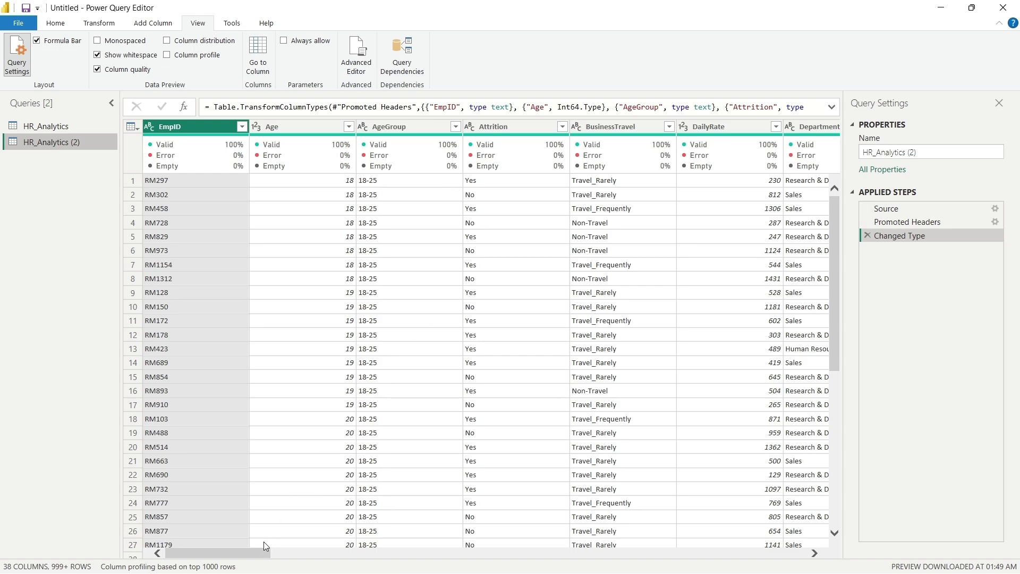
drag(260, 554, 481, 567)
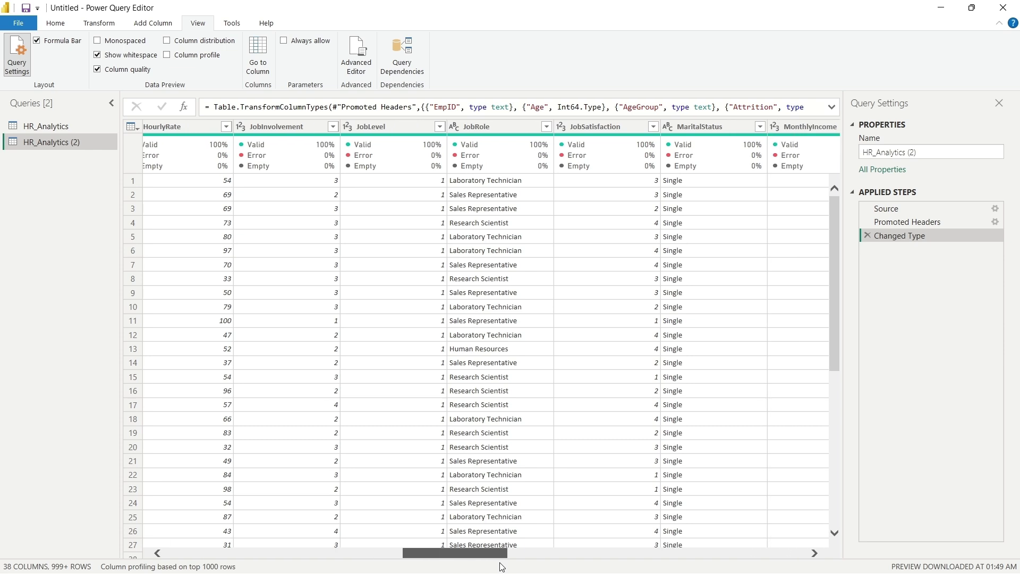
drag(502, 566, 806, 572)
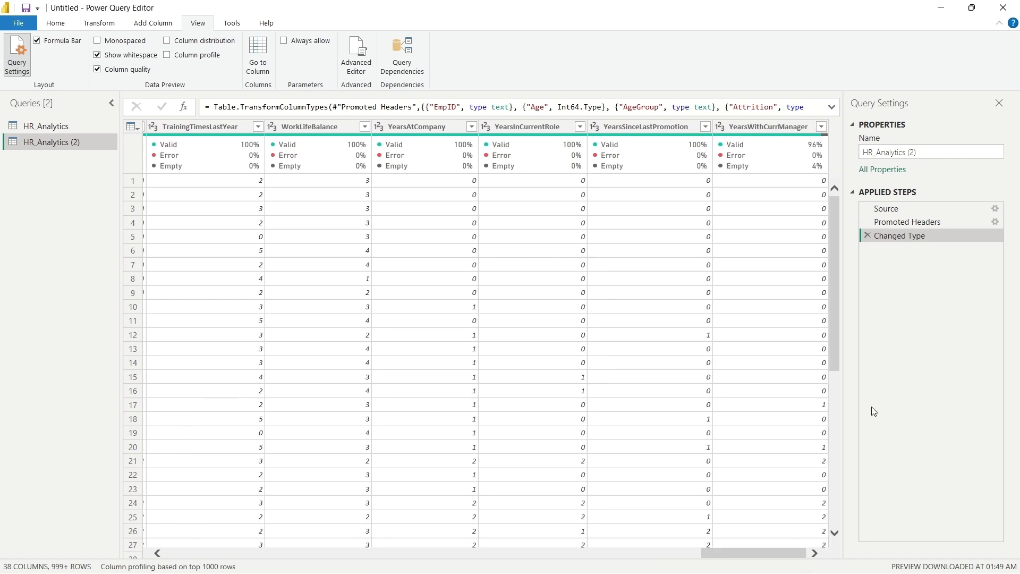
mouse_move(743, 156)
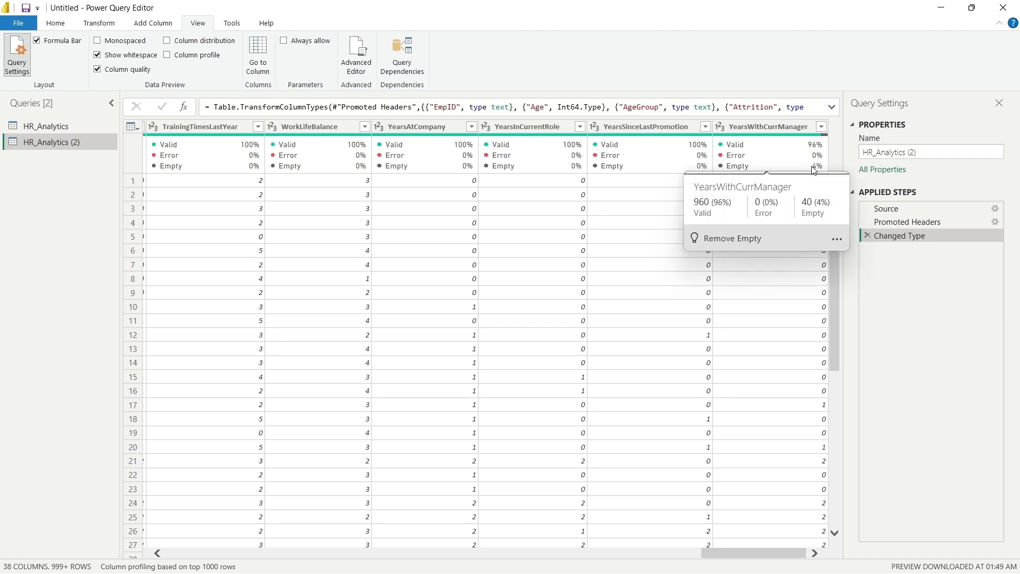
mouse_move(811, 167)
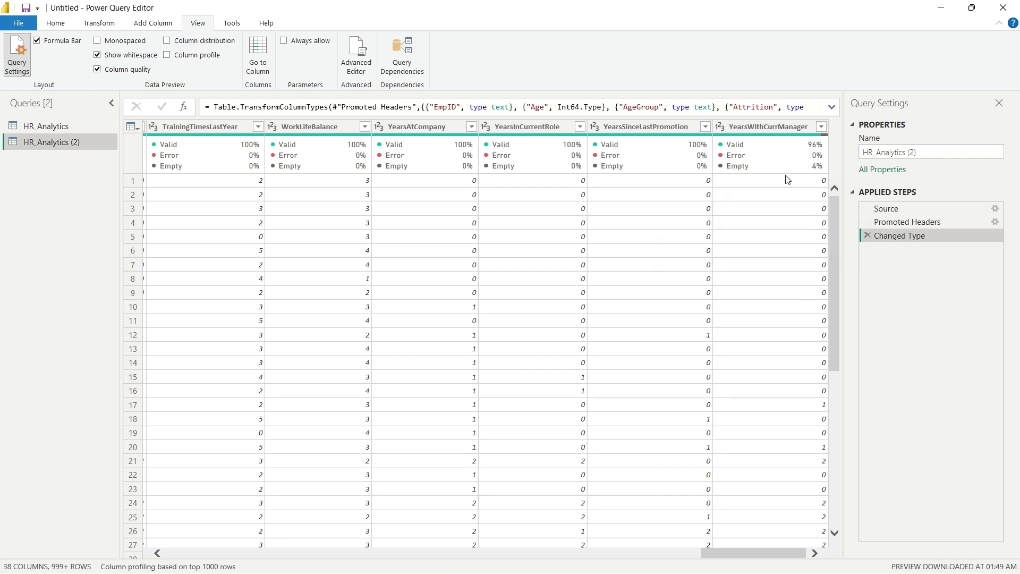
Sort the table by YearsWithCurrManager in ascending order and locate the last row with a null value
click(823, 127)
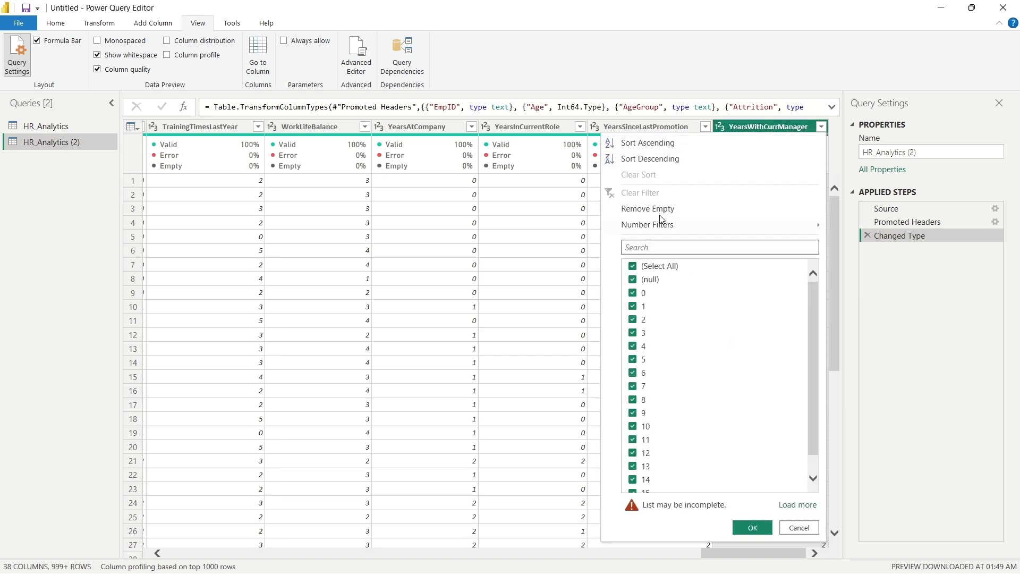
click(662, 148)
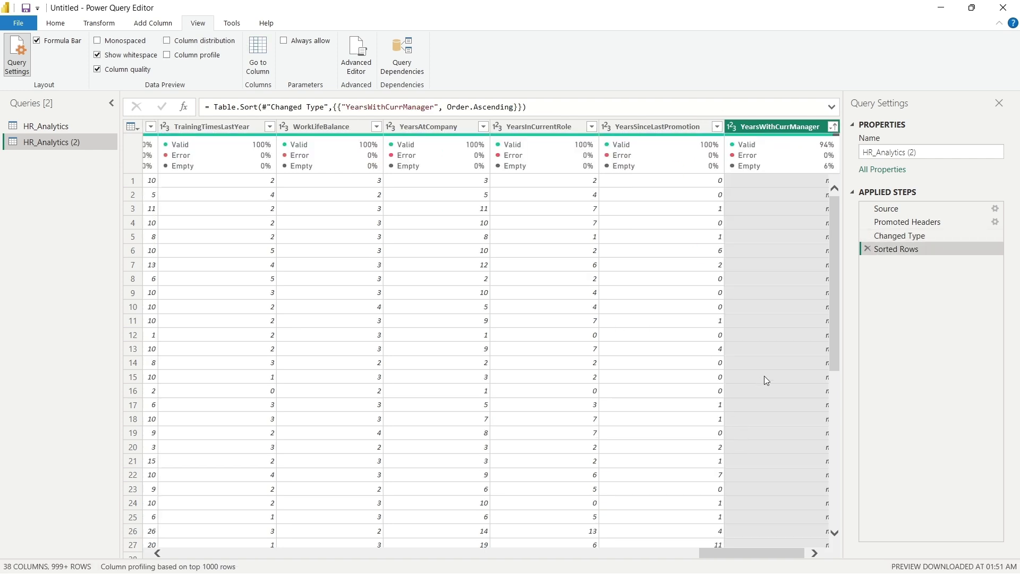
drag(763, 553, 771, 552)
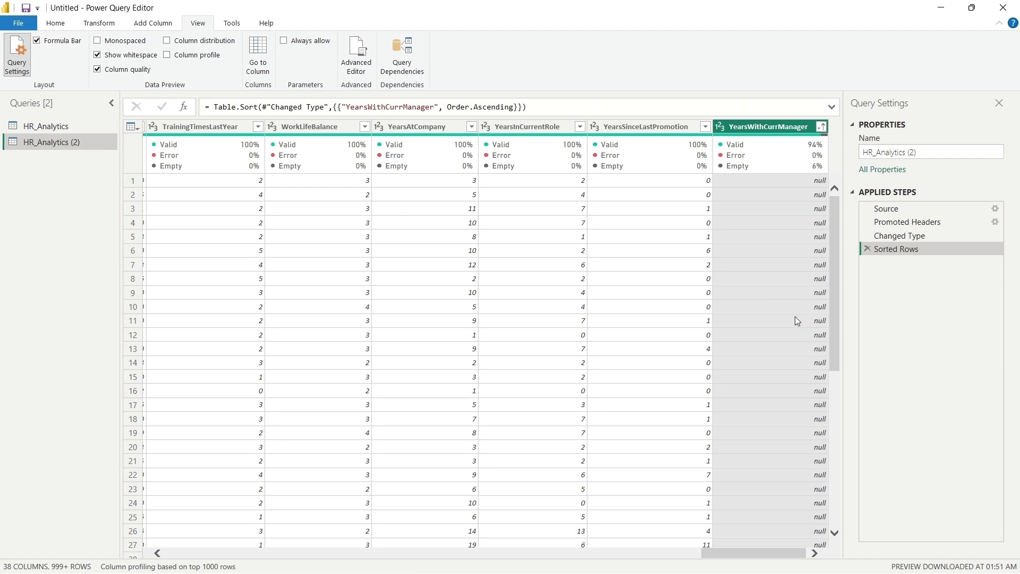
scroll(758, 371, down, 8)
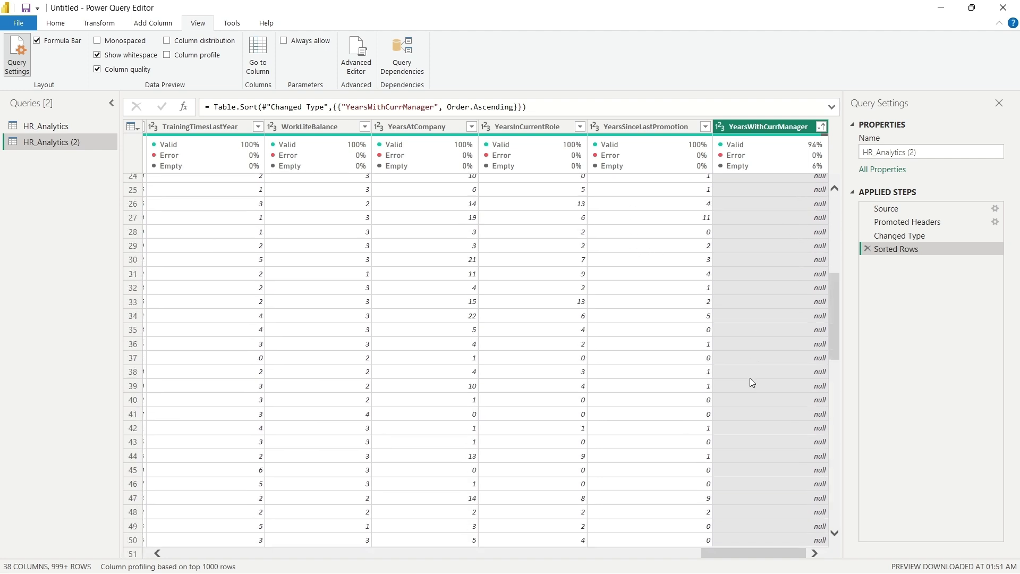
scroll(750, 383, down, 8)
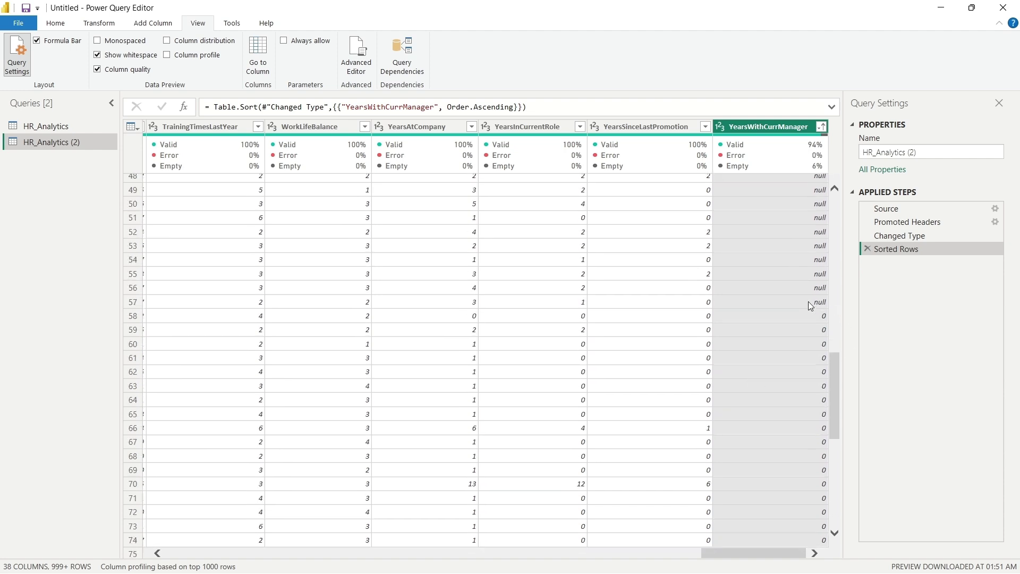
click(818, 299)
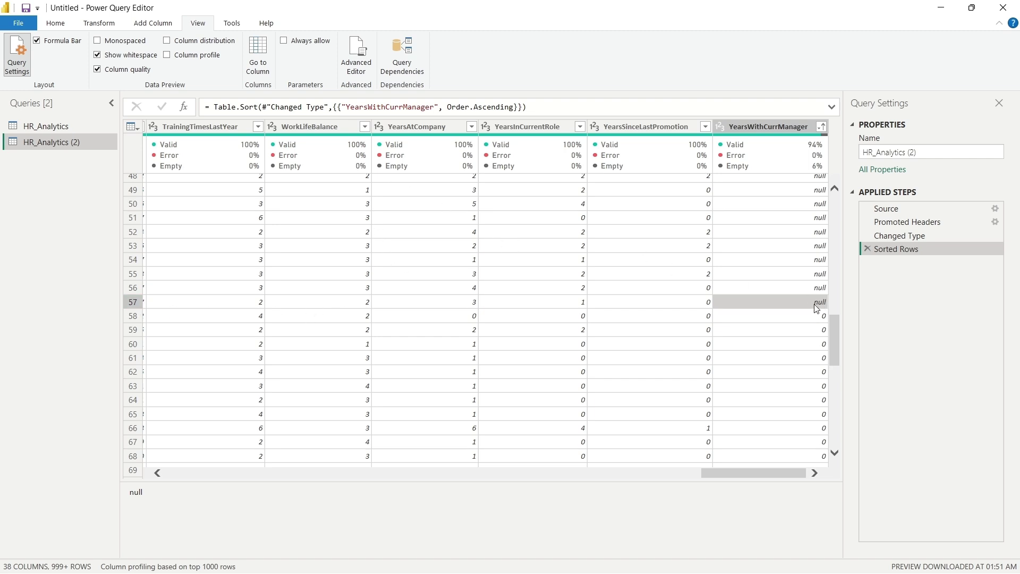
Remove the top 57 rows from the sorted table and check the column quality of YearsWithCurrManager
click(98, 27)
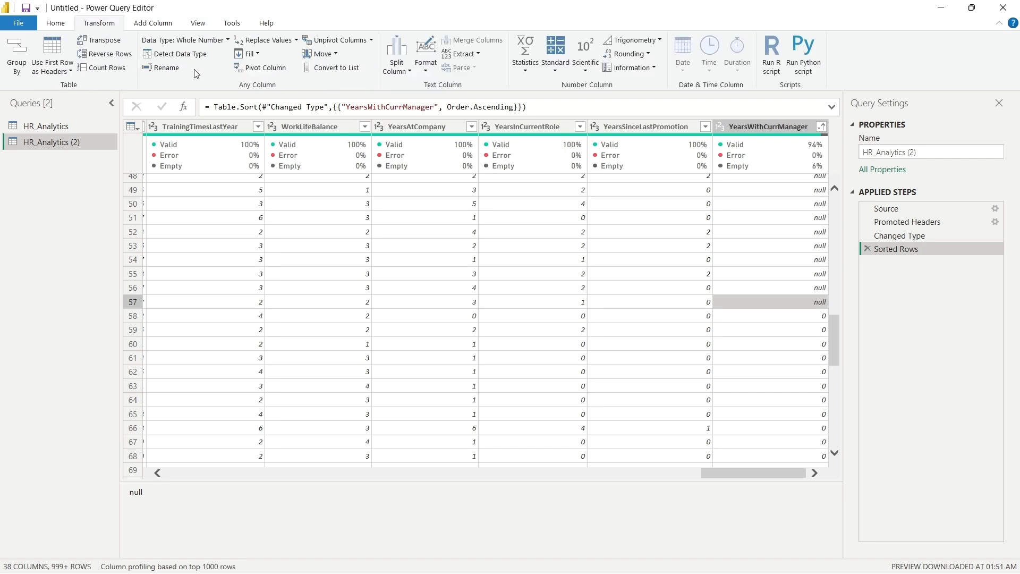
click(62, 26)
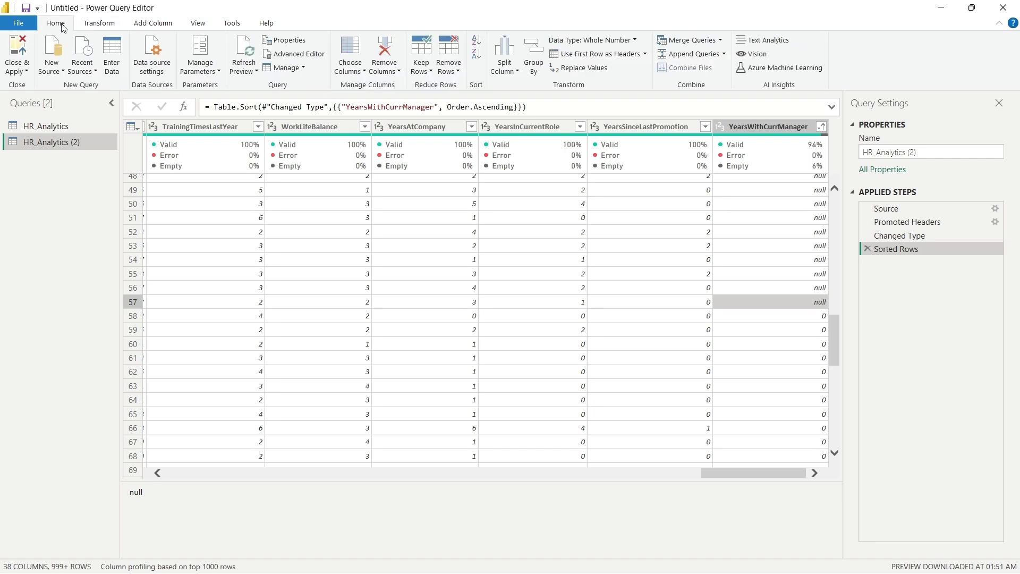
click(460, 73)
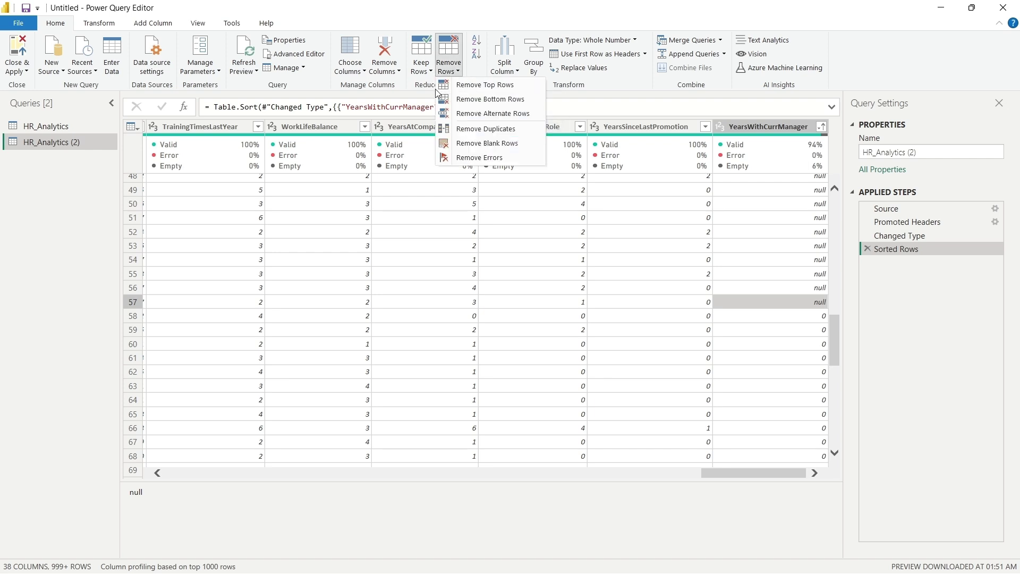
click(465, 90)
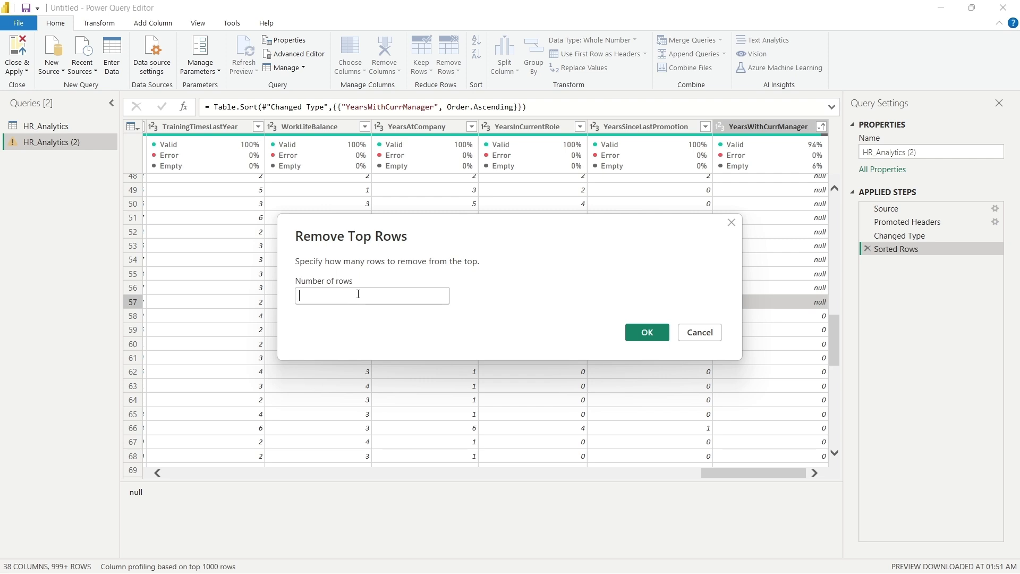
text(57)
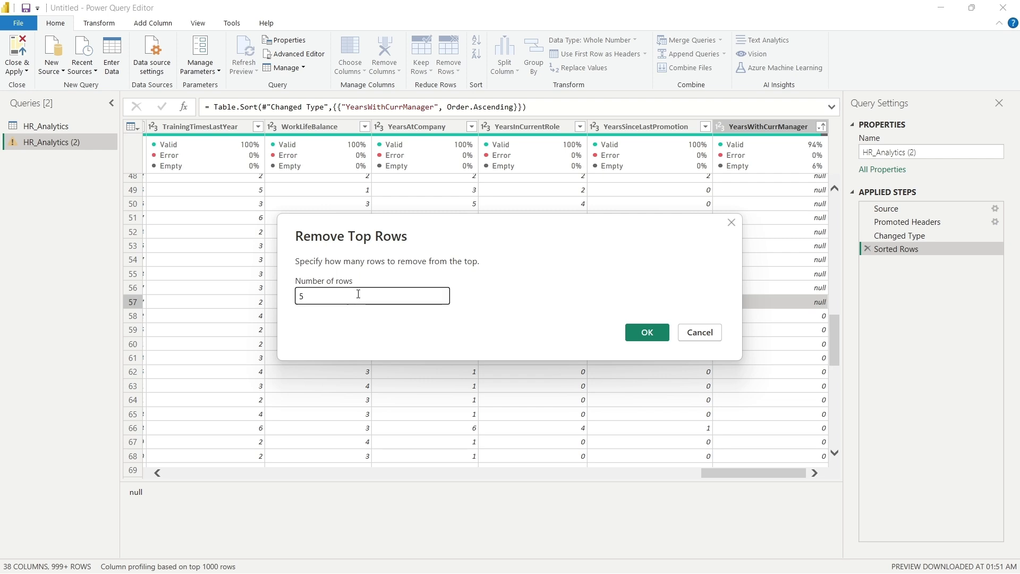
click(646, 334)
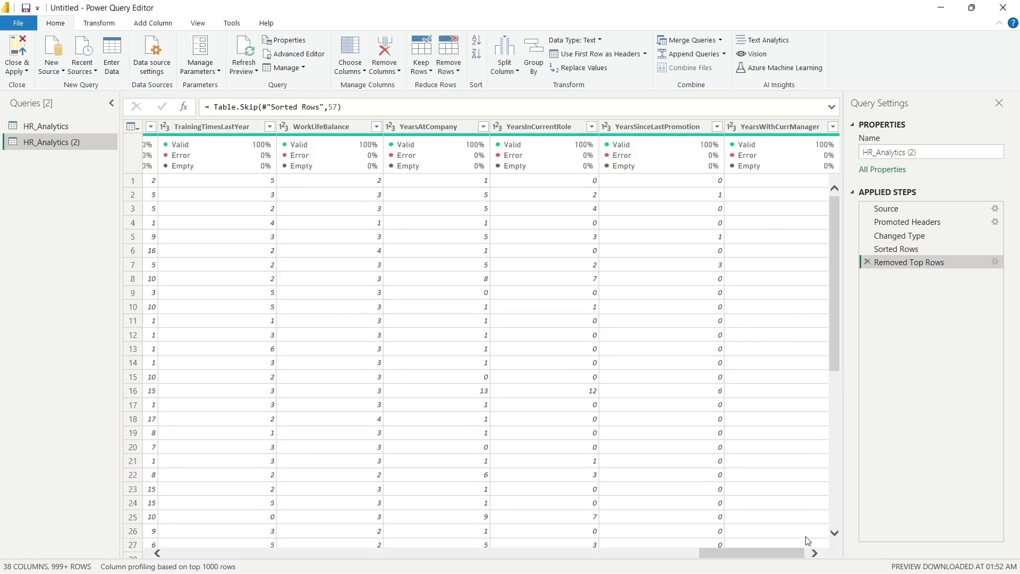
click(815, 553)
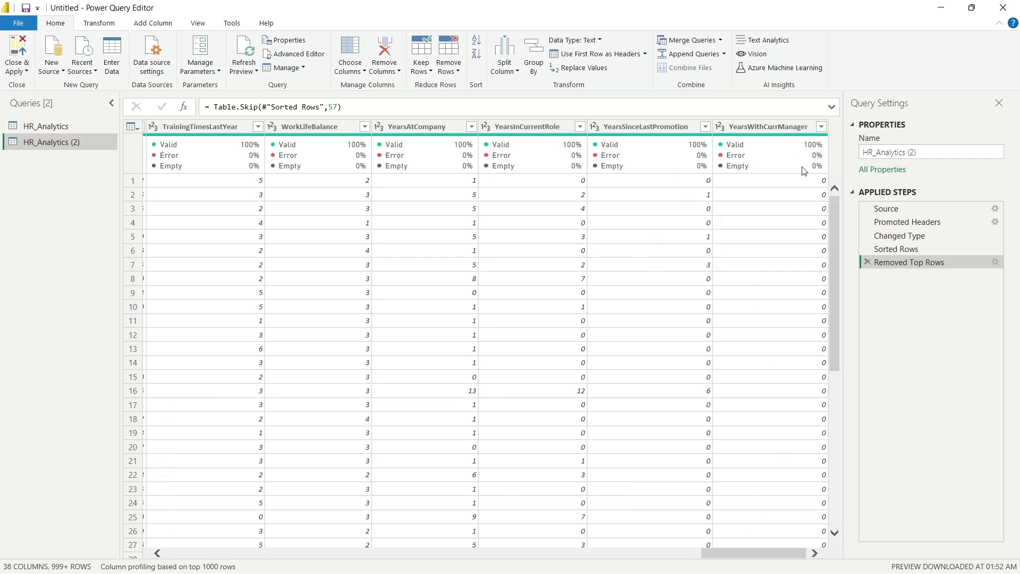
mouse_move(816, 175)
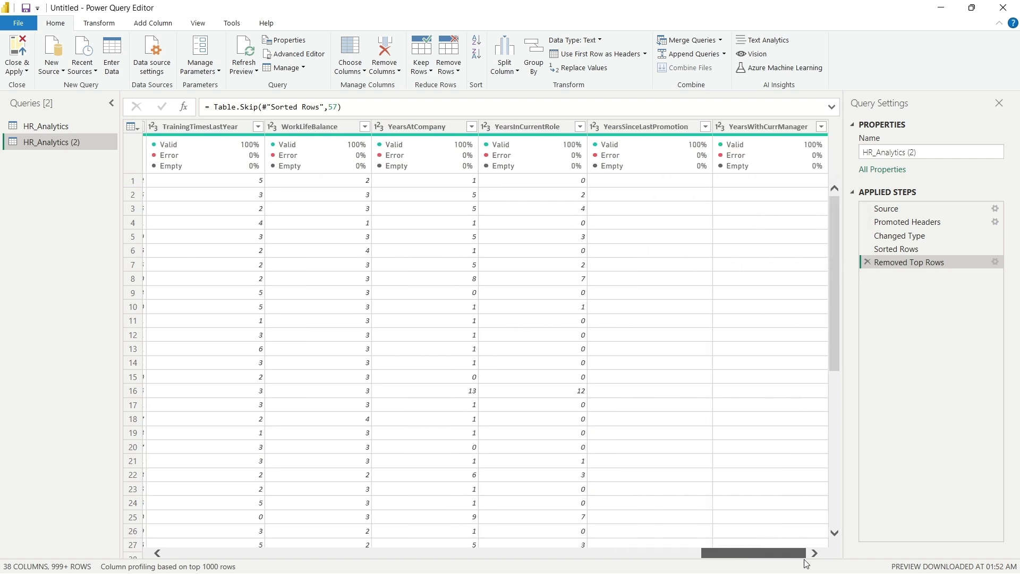
Delete the Removed Top Rows and Sorted Rows steps from the query's applied steps
click(866, 263)
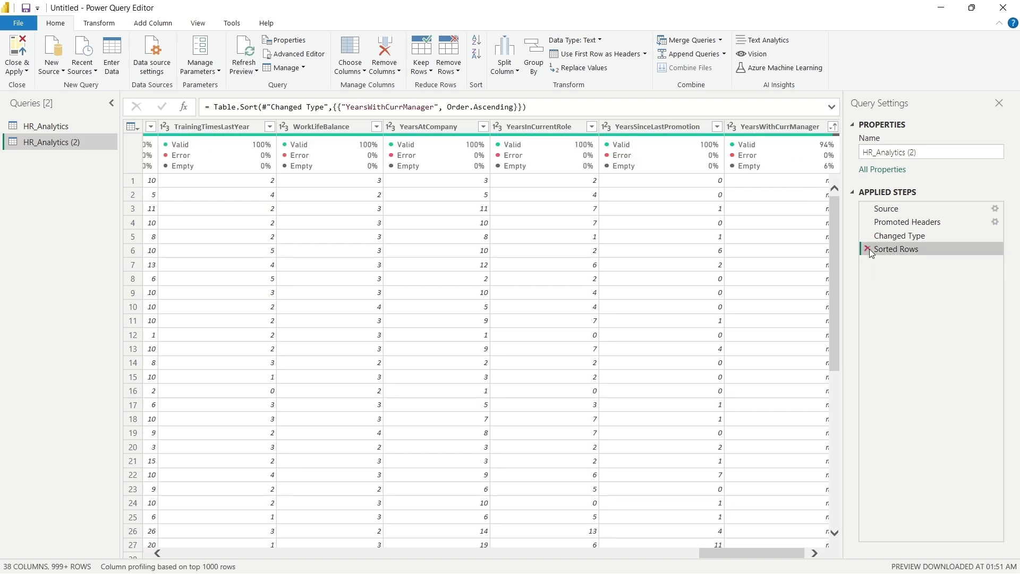
click(868, 249)
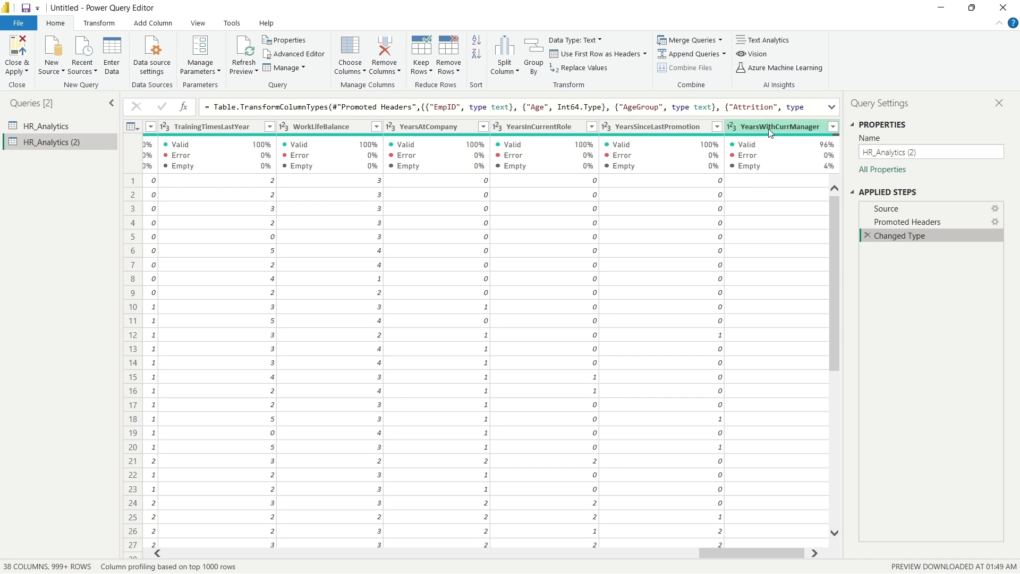
Remove the YearsWithCurrManager column from the HR_Analytics (2) query
right_click(800, 130)
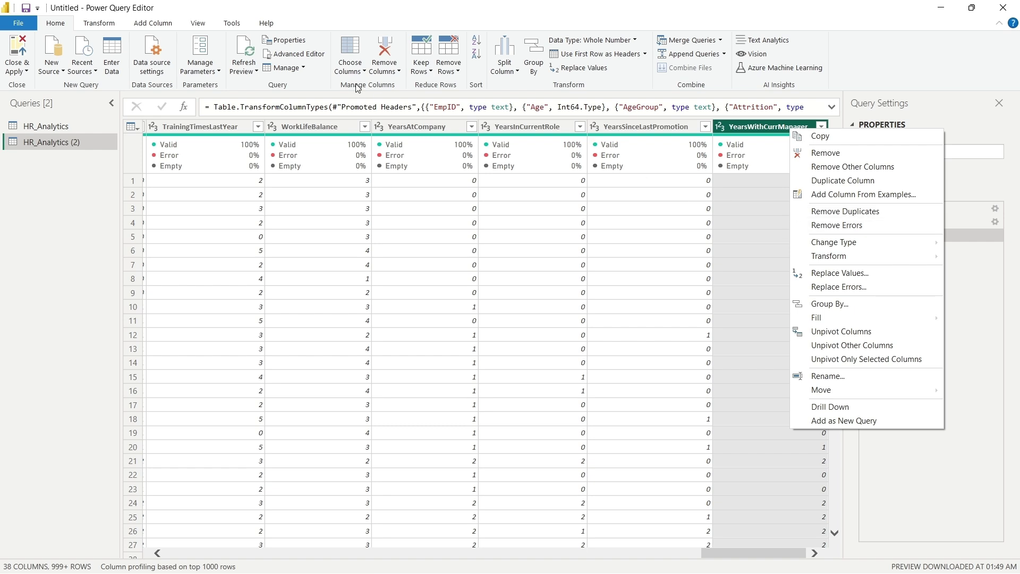
click(392, 65)
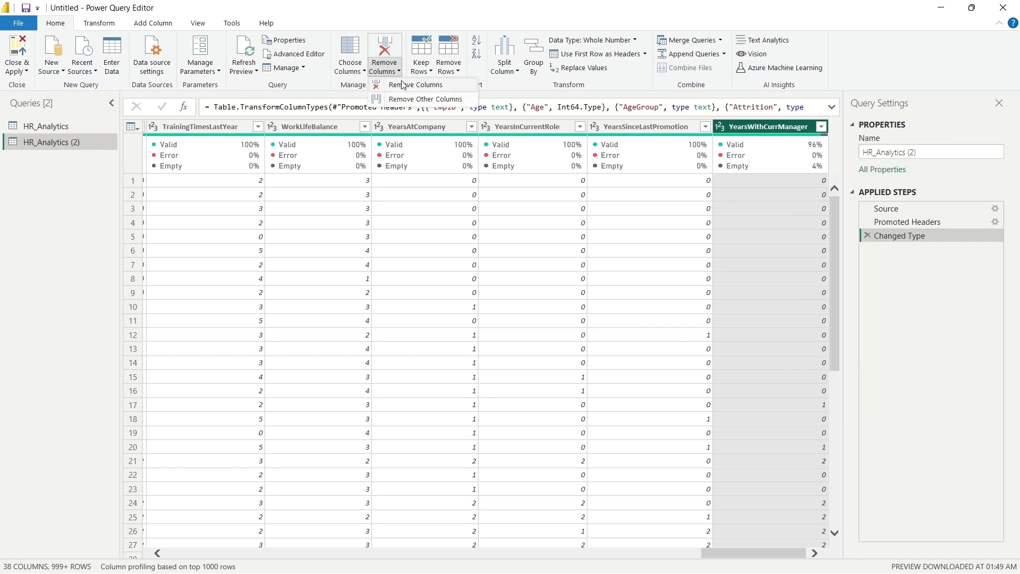
click(759, 131)
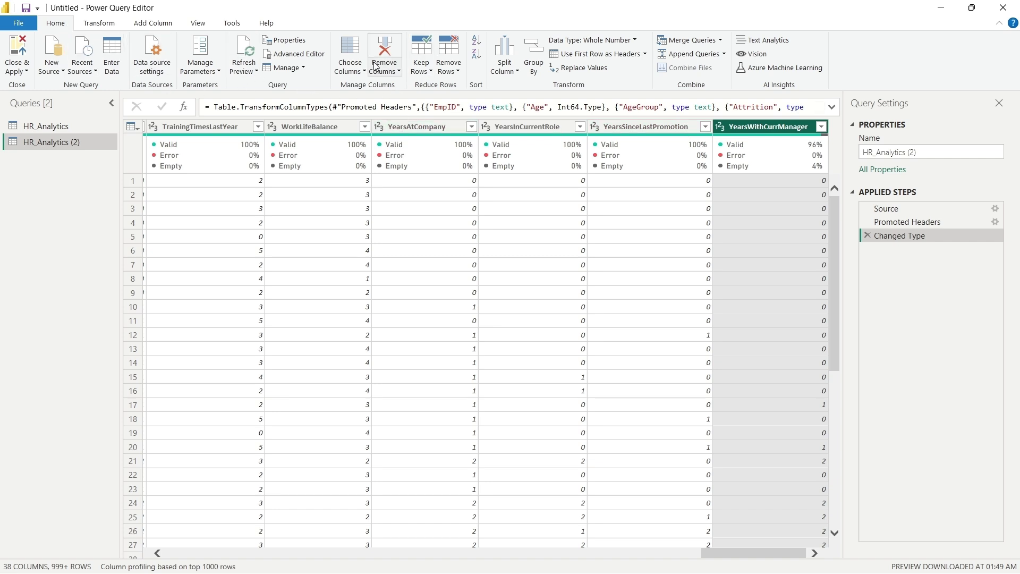
click(385, 47)
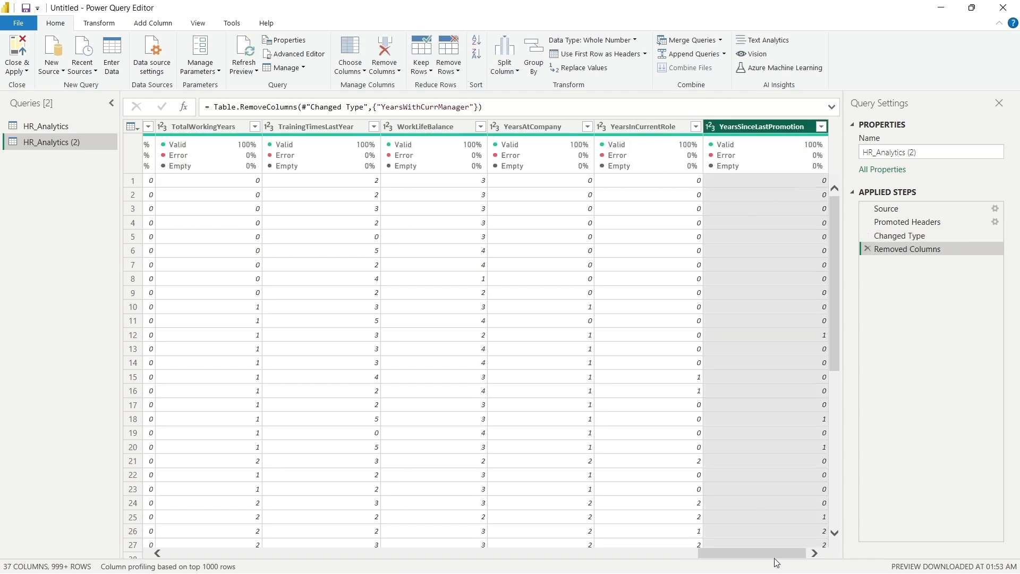
Remove the duplicate EmpID rows from the HR_Analytics (2) query
drag(775, 556, 239, 564)
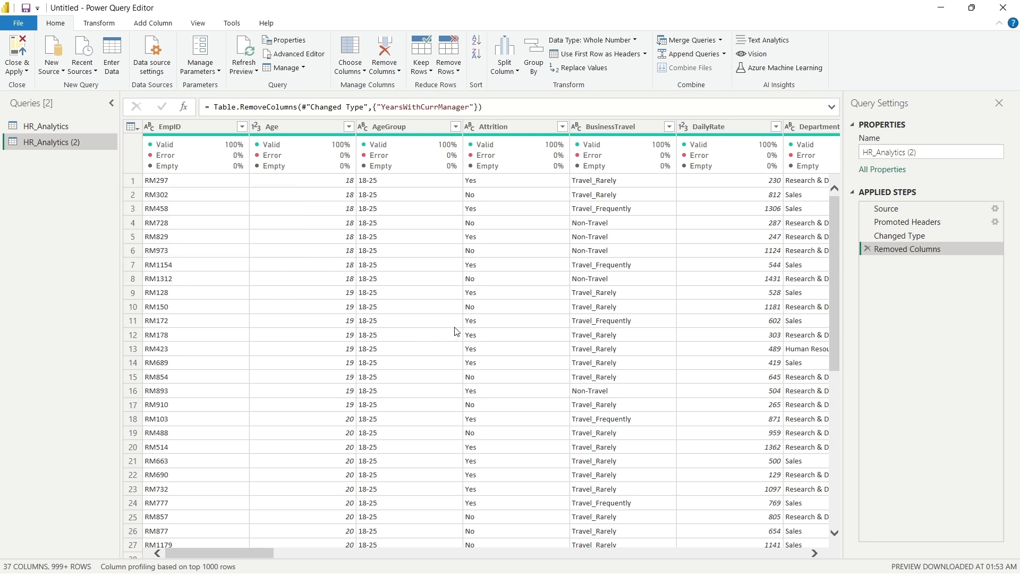
click(235, 124)
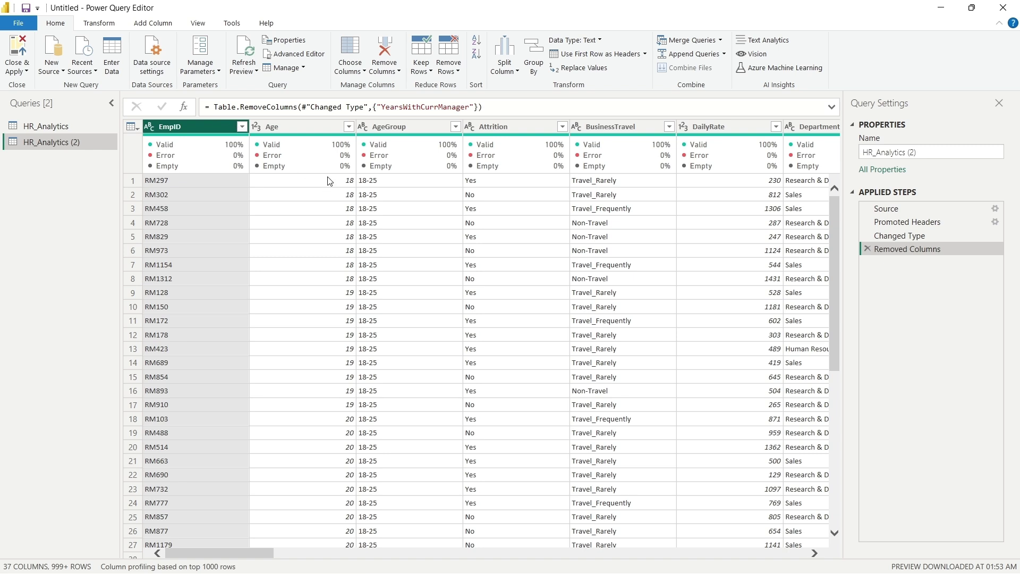
key(ctrl+a)
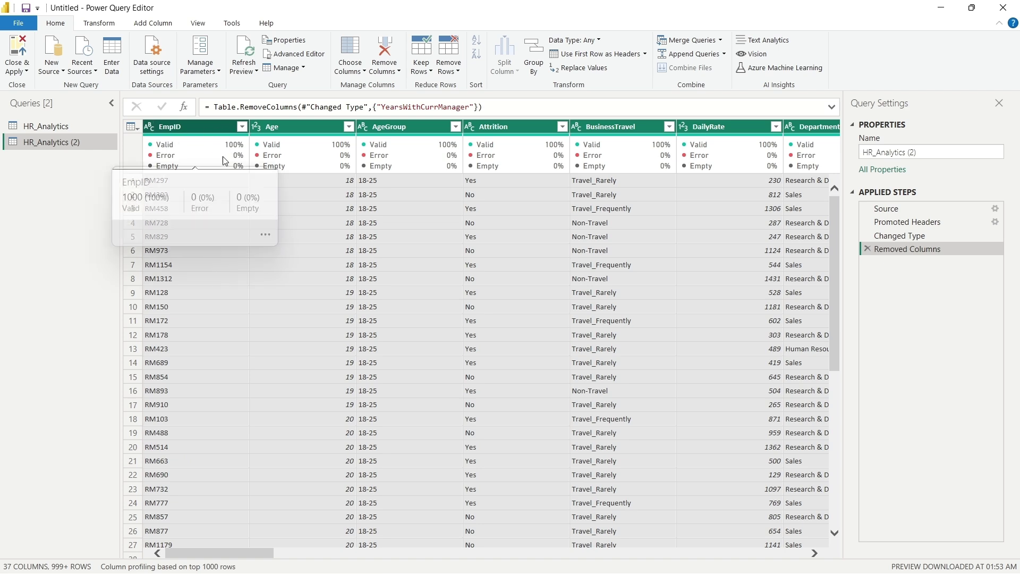
click(240, 127)
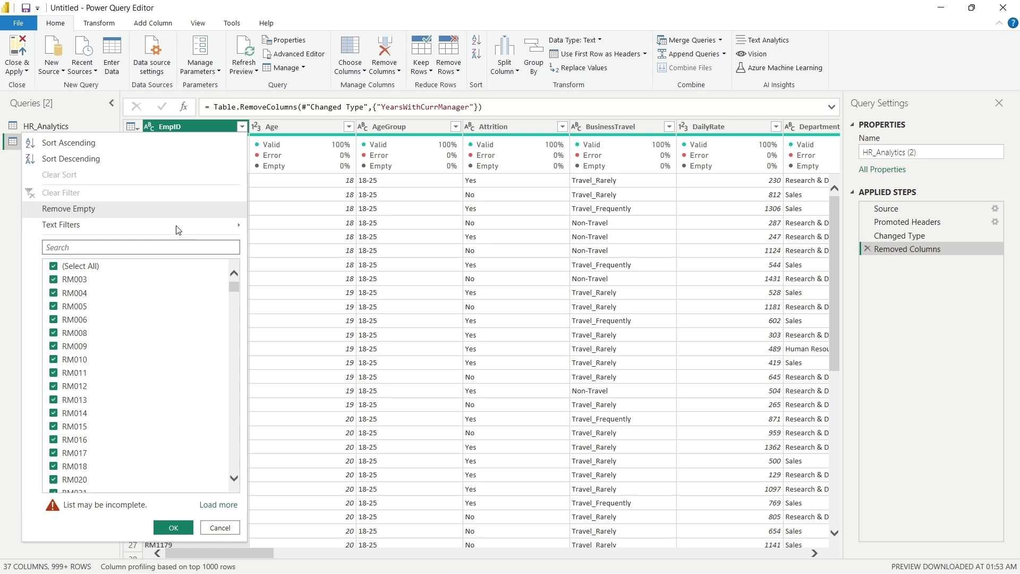
click(218, 126)
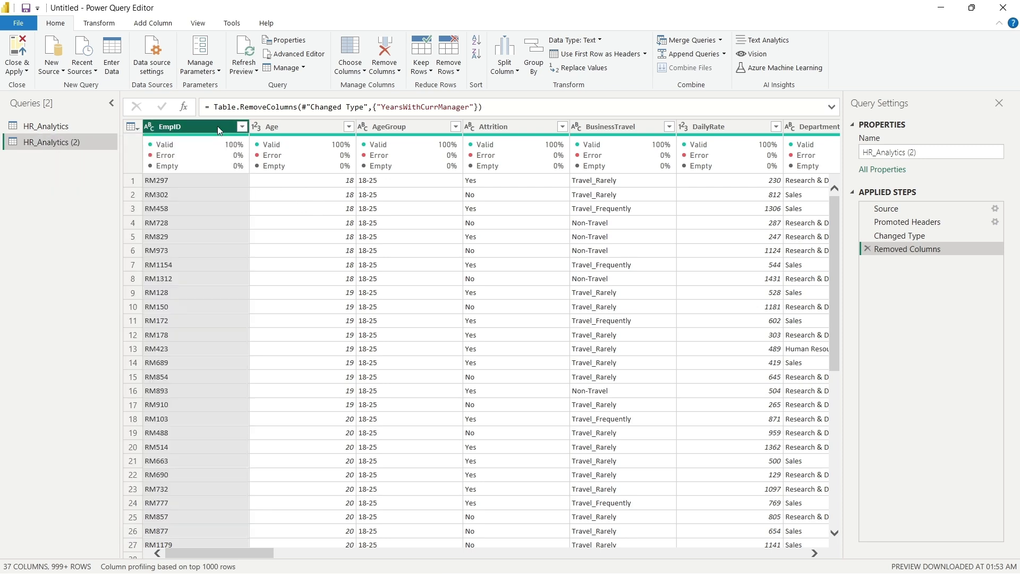
right_click(218, 126)
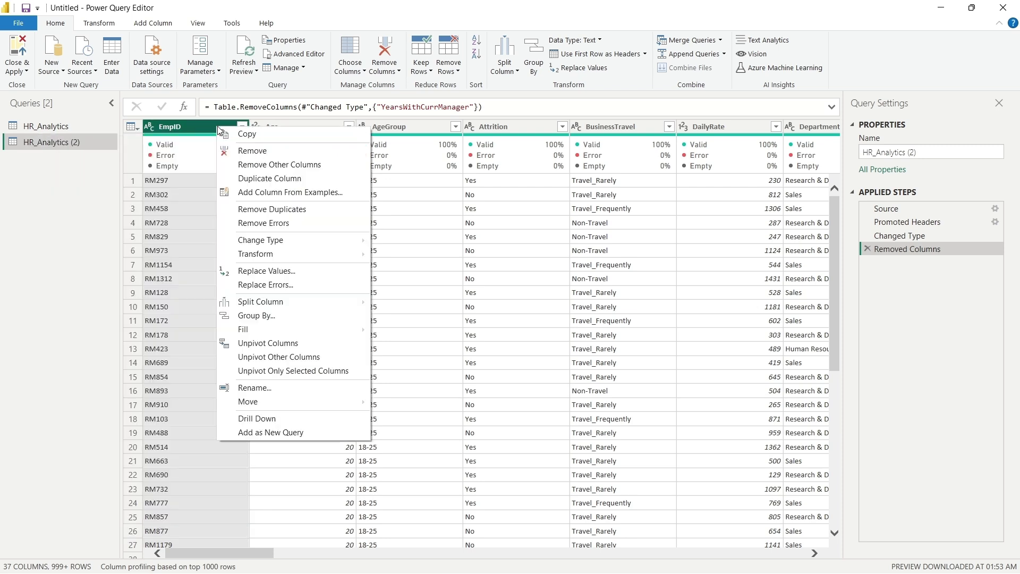
click(289, 210)
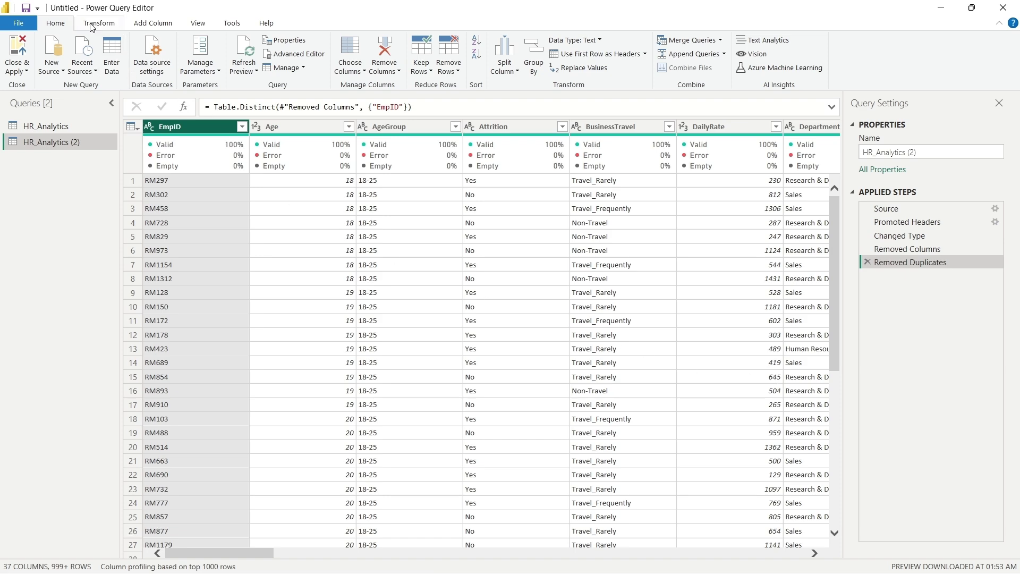
Convert all columns of HR_Analytics (2) to the Text data type and review the data type options for the Age column
click(99, 23)
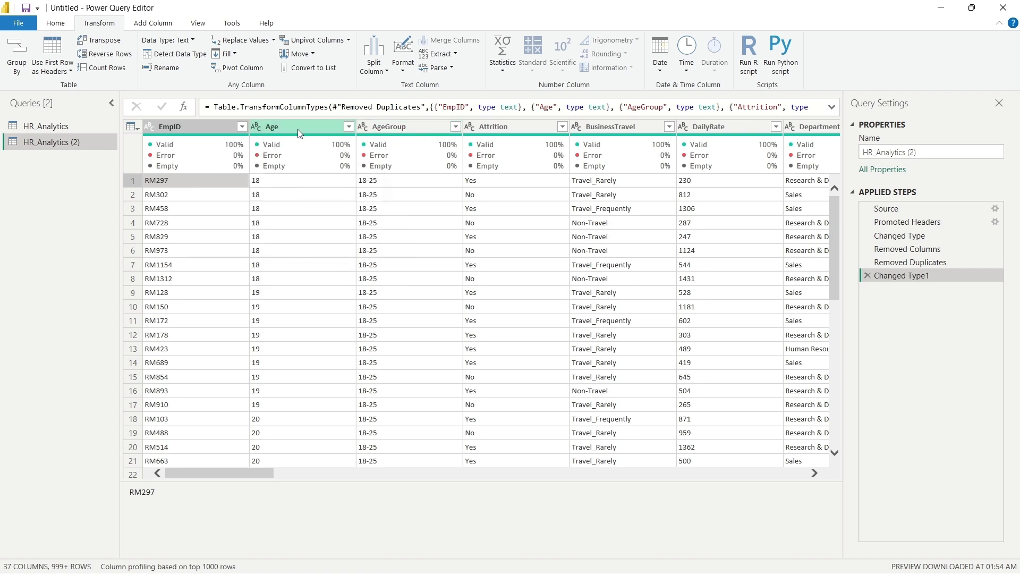
click(254, 129)
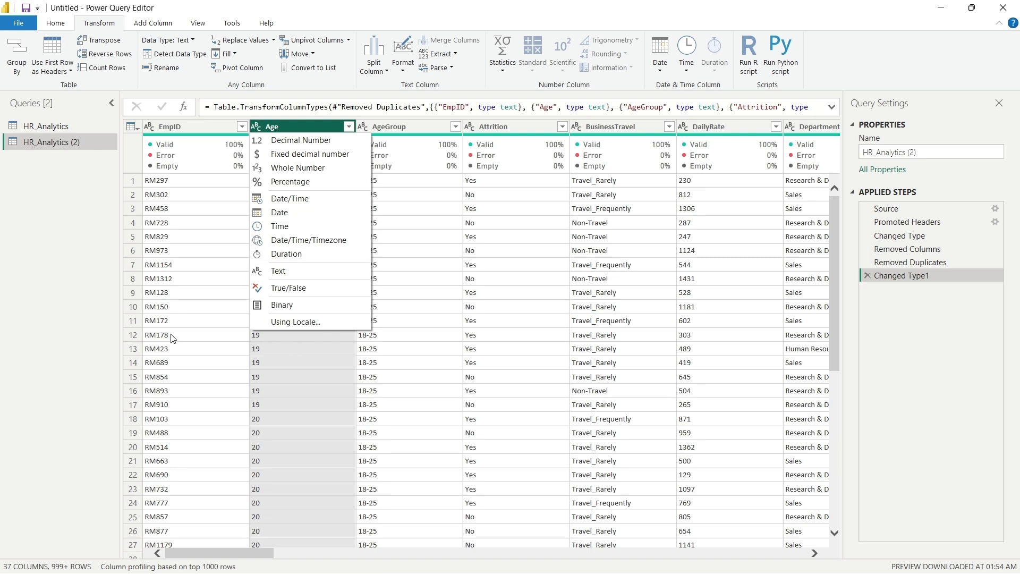
click(65, 334)
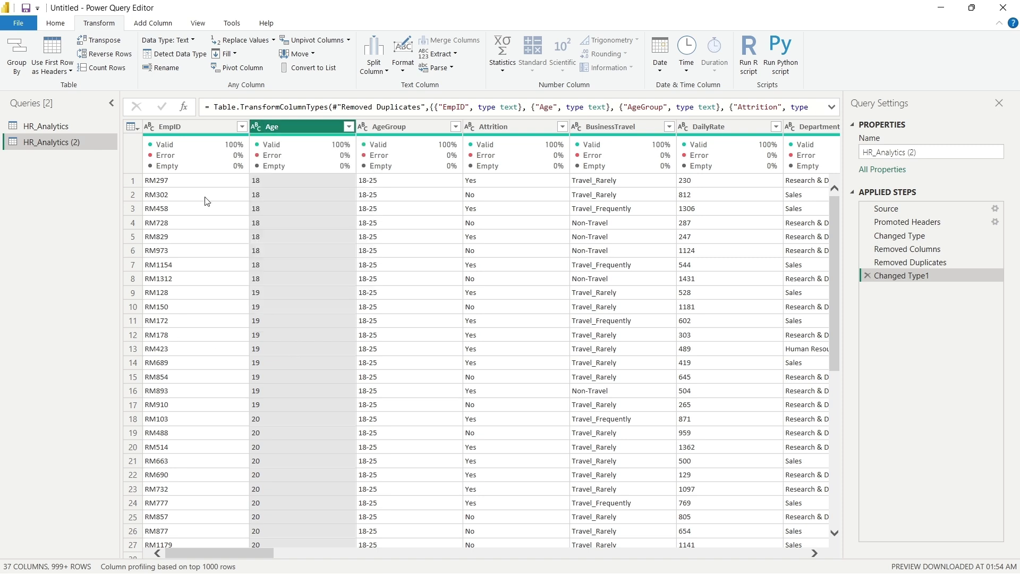
click(255, 127)
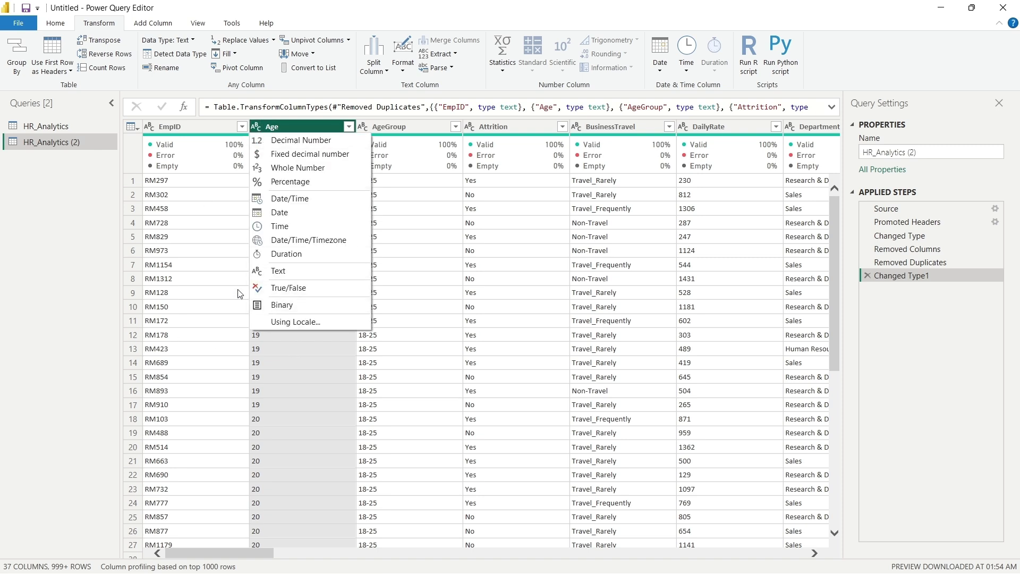
click(74, 300)
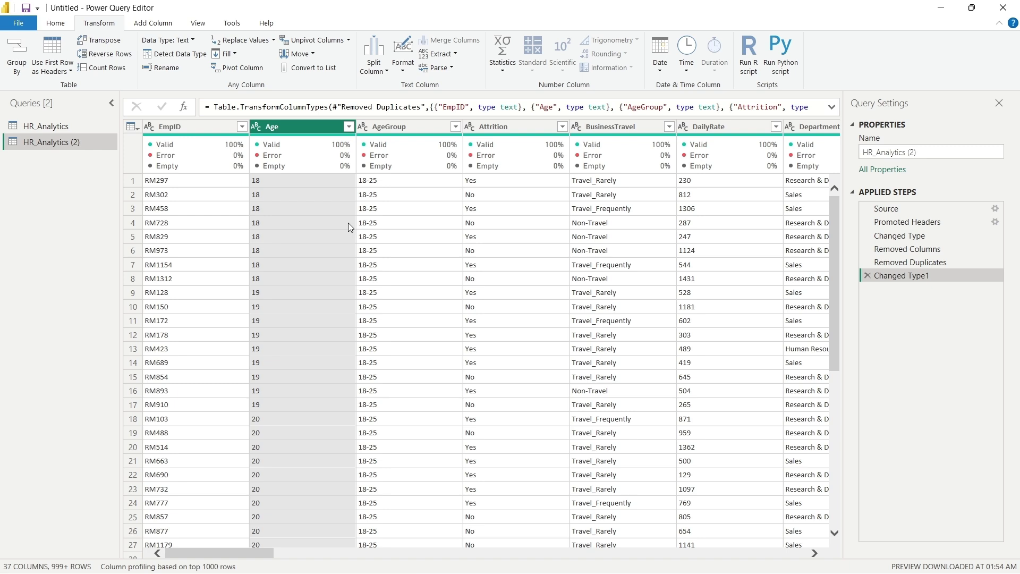
Select all columns of HR_Analytics (2) and automatically detect their data types
click(414, 229)
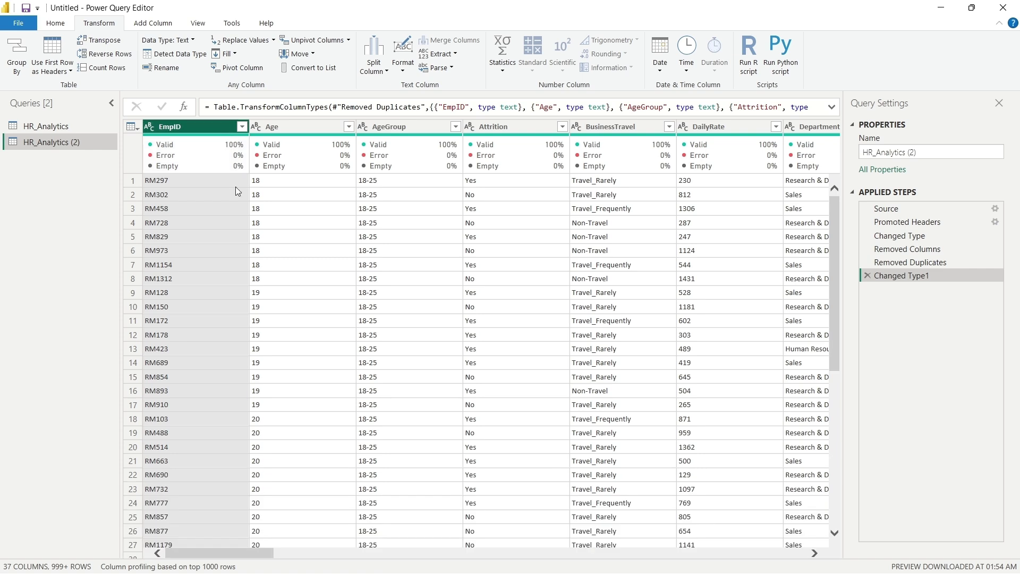
click(293, 197)
click(177, 128)
key(ctrl+a)
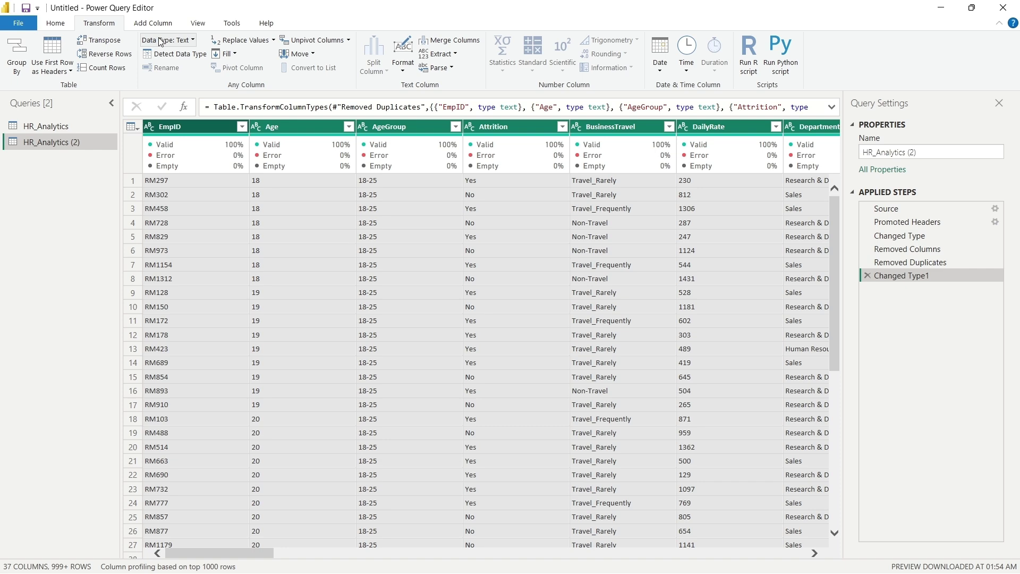
click(54, 23)
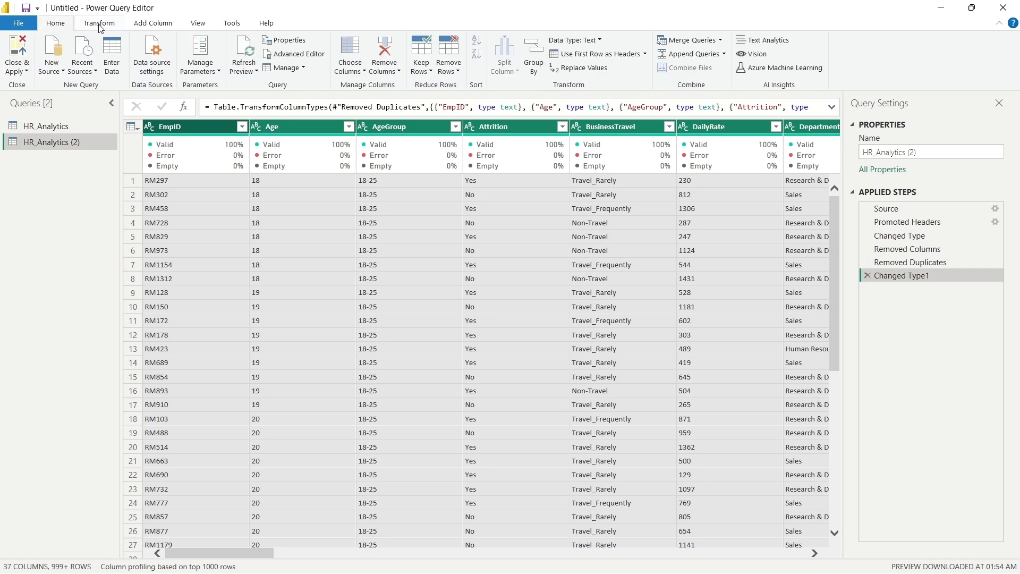
click(100, 24)
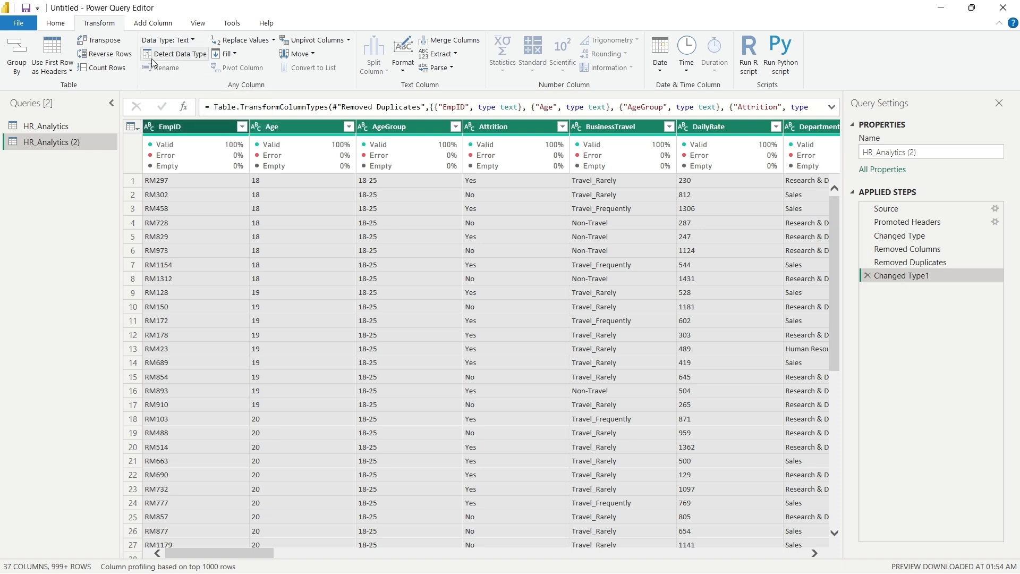
click(192, 55)
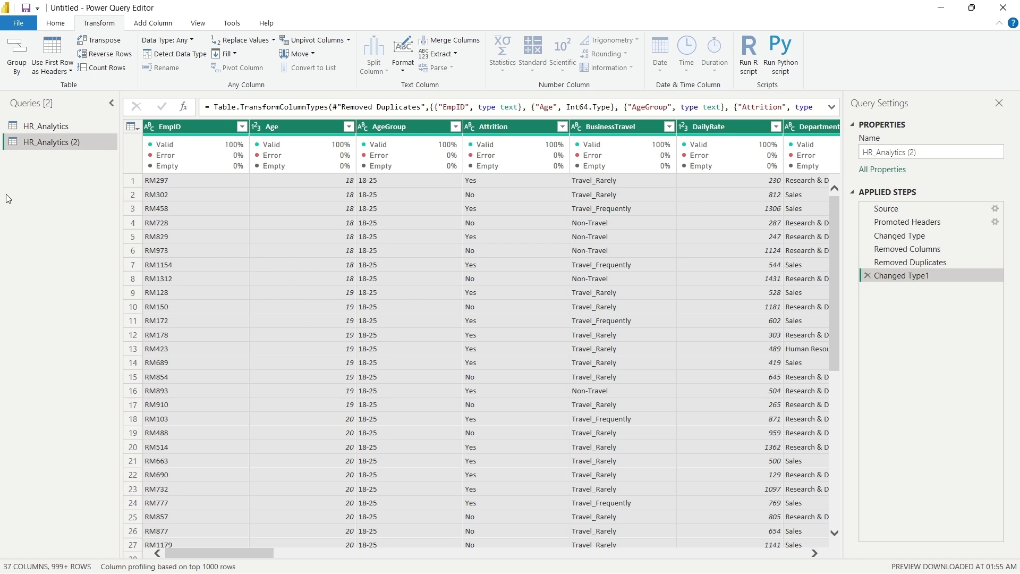
Close the query editor applying the changes to the report, and look through the fields of the HR_Analytics table
click(55, 23)
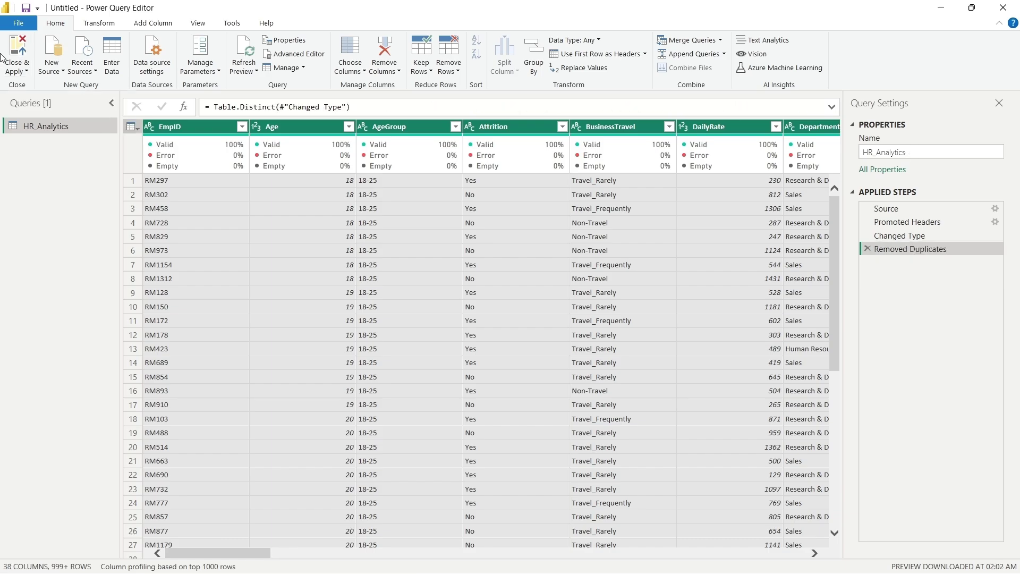
click(17, 60)
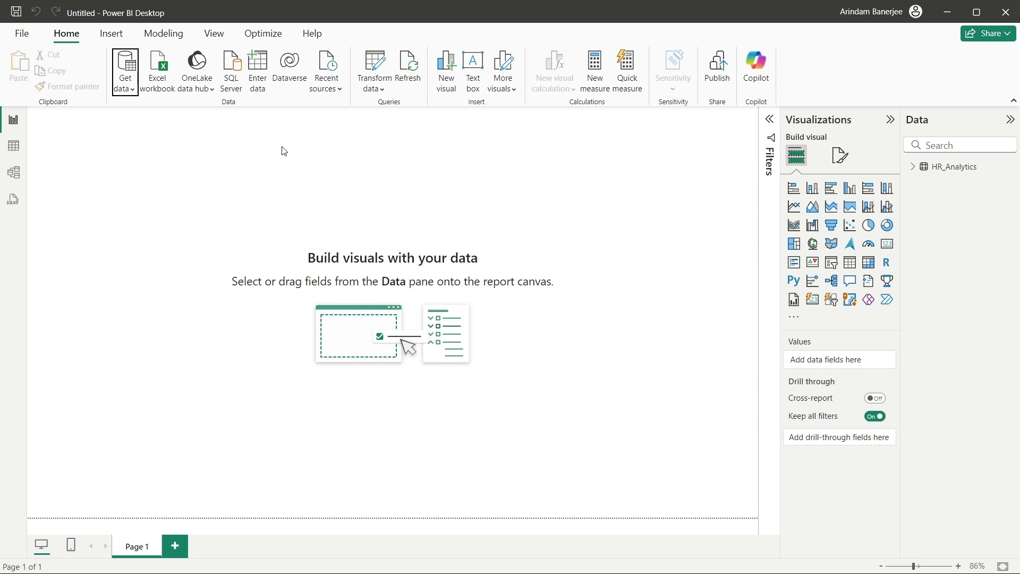
click(914, 168)
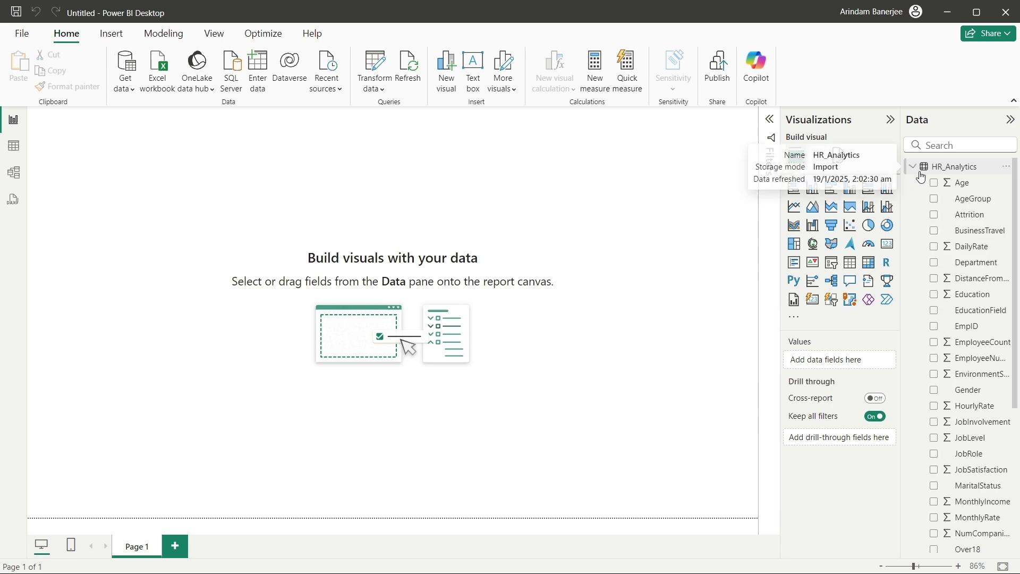
scroll(967, 349, down, 5)
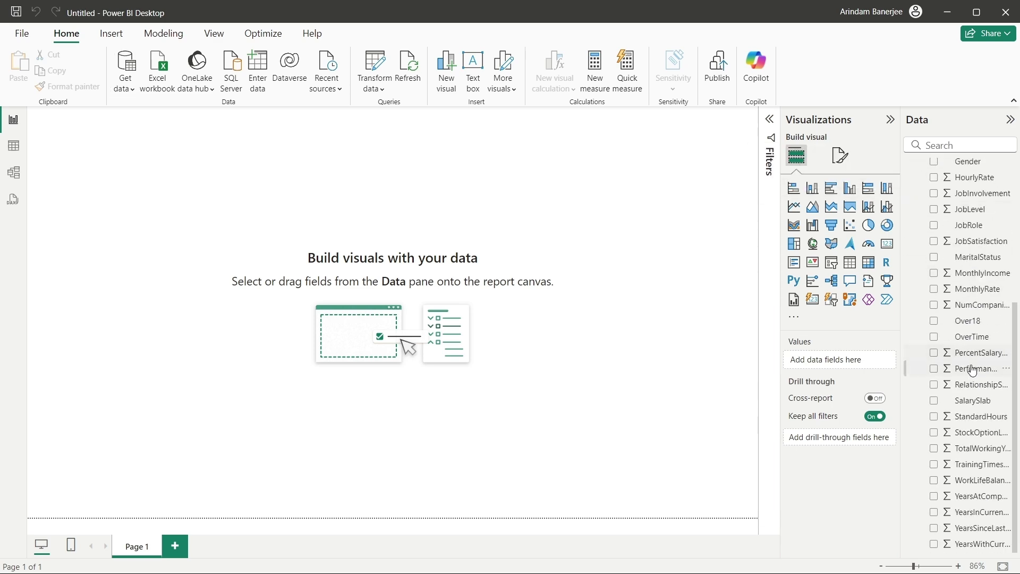
scroll(966, 351, up, 5)
scroll(966, 310, down, 5)
scroll(967, 340, up, 5)
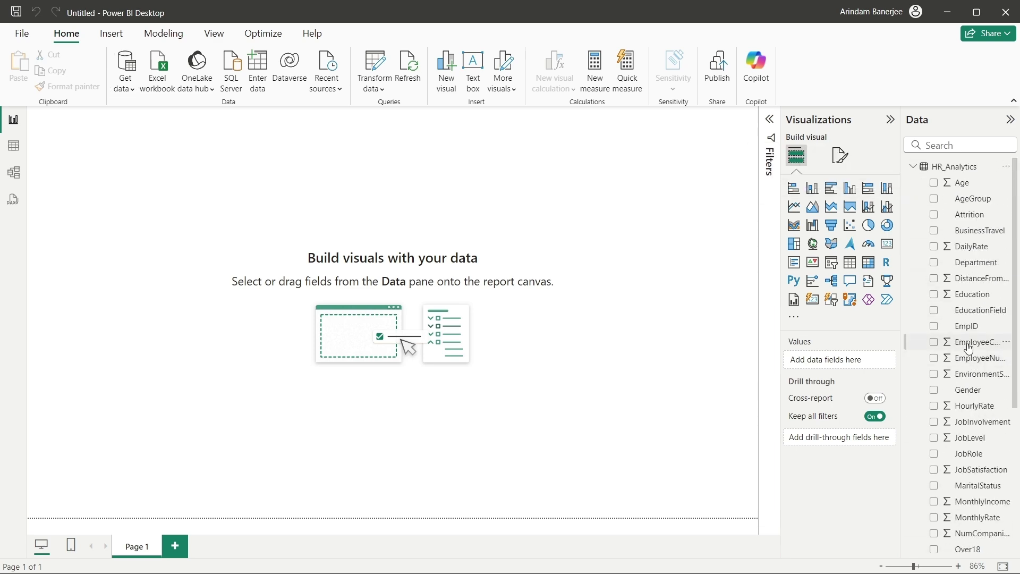
click(915, 167)
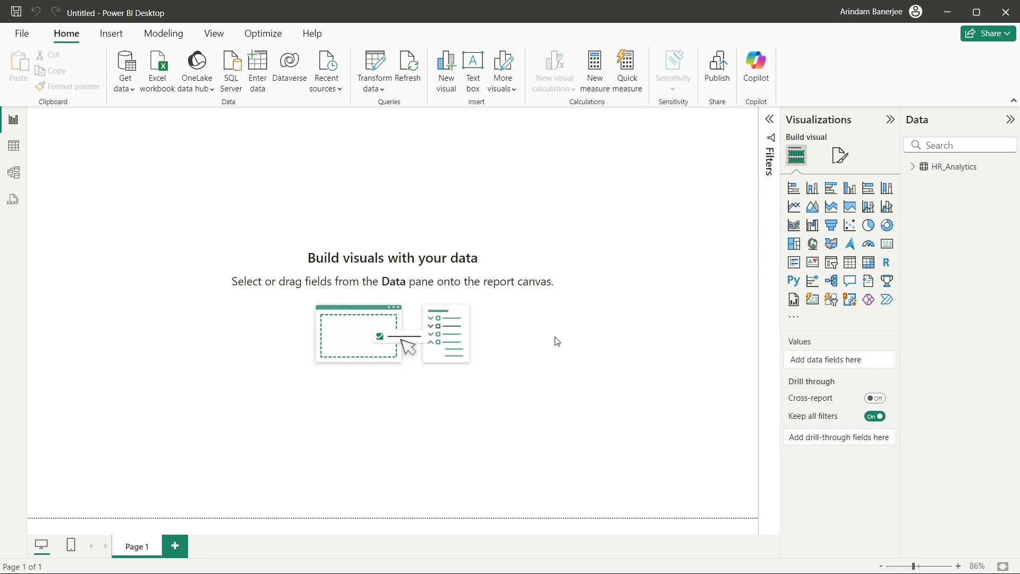
Insert an empty card visual on Page 1, then resize and position it in the upper half of the canvas
click(887, 243)
drag(132, 203, 279, 266)
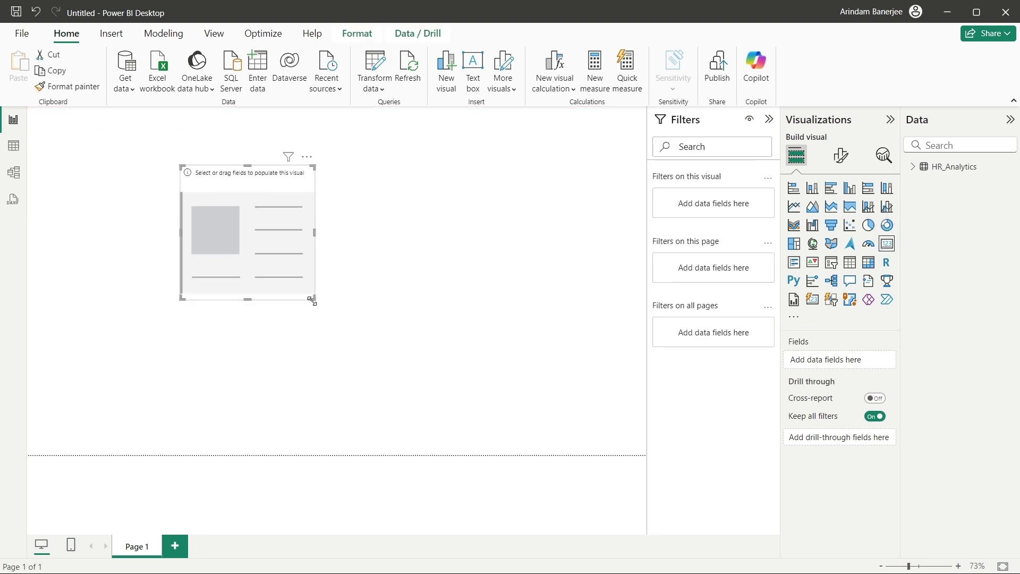
mouse_move(313, 302)
mouse_down()
mouse_move(339, 319)
mouse_move(317, 287)
mouse_up()
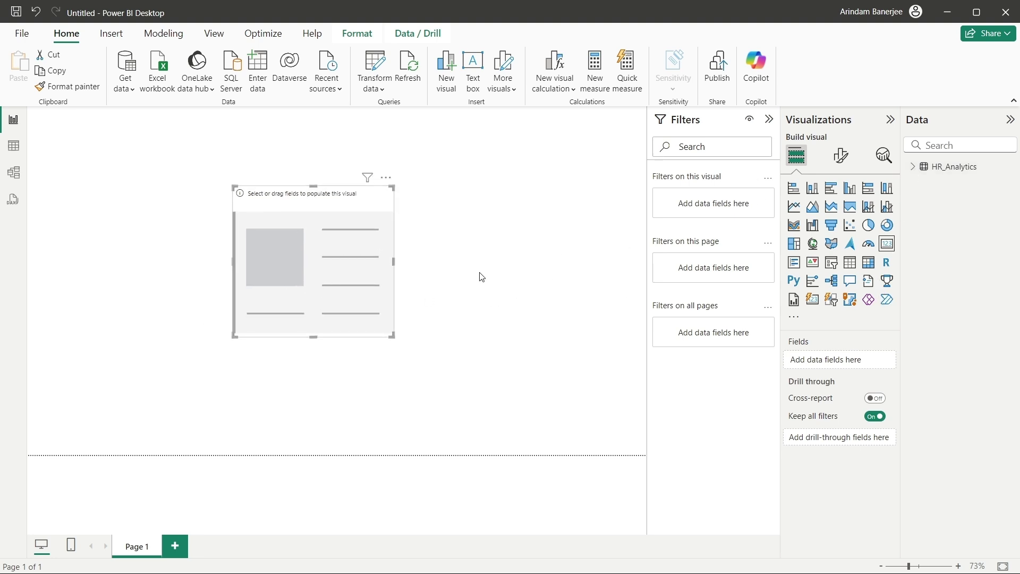
Add the EmpID field from HR_Analytics to the card, then make the card slightly smaller and reposition it
click(913, 173)
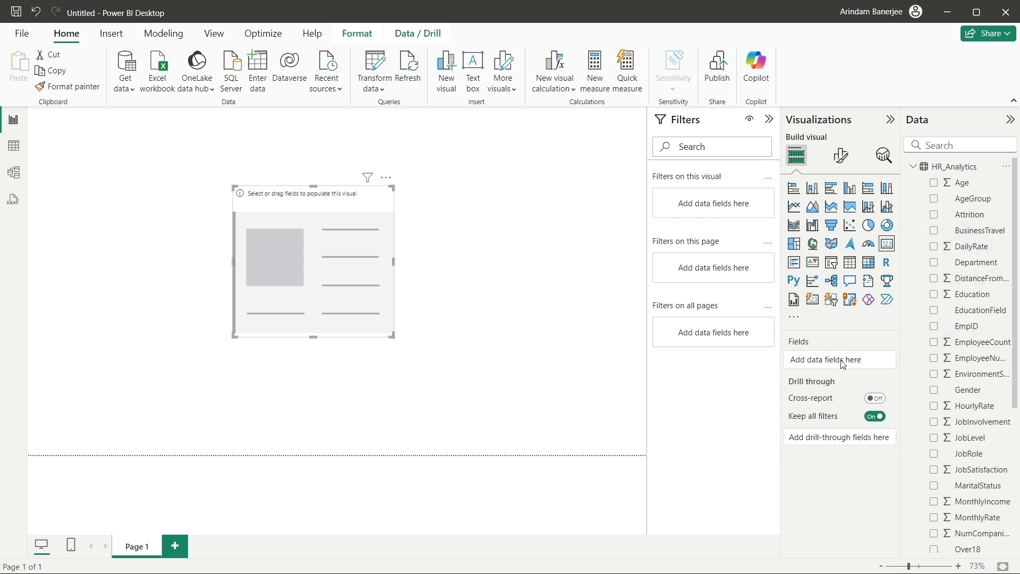
scroll(963, 369, down, 3)
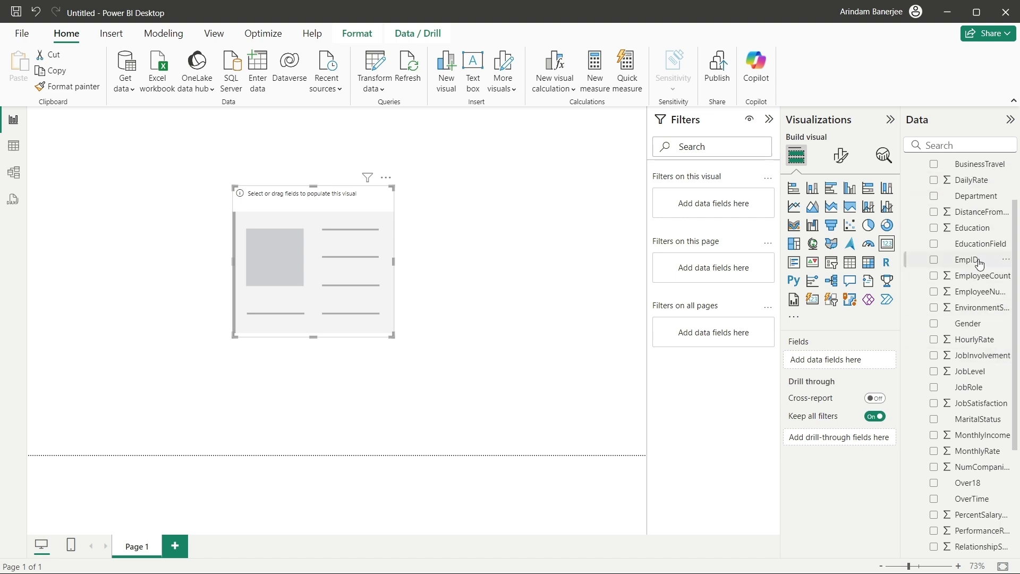
drag(981, 264, 855, 365)
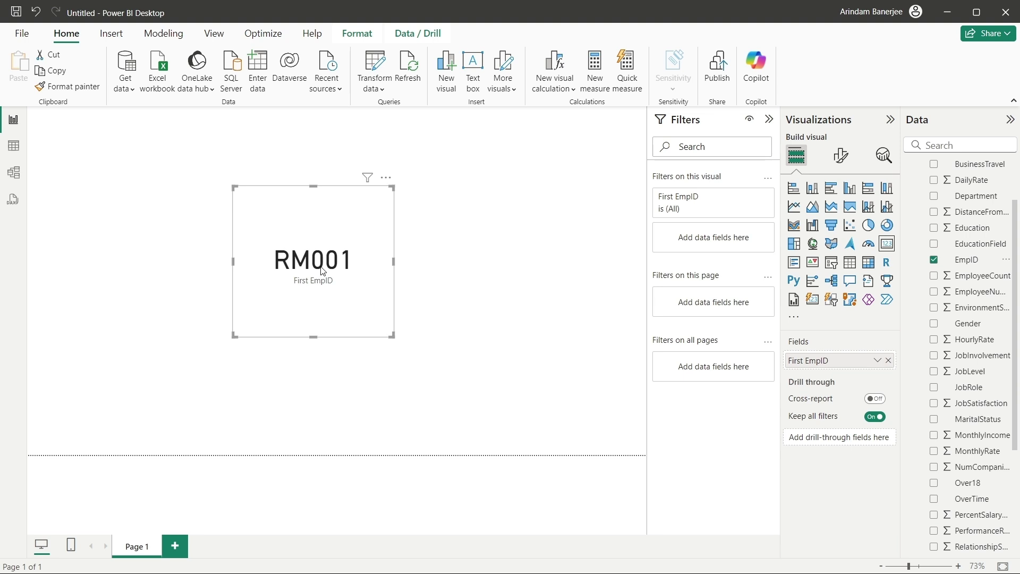
drag(324, 272, 321, 260)
drag(378, 309, 364, 292)
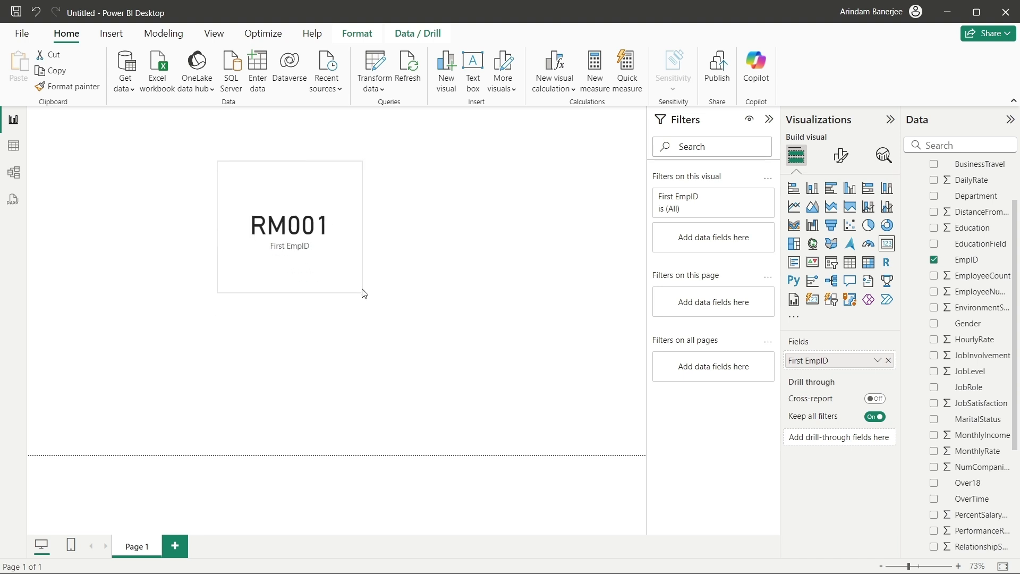
drag(306, 248, 338, 289)
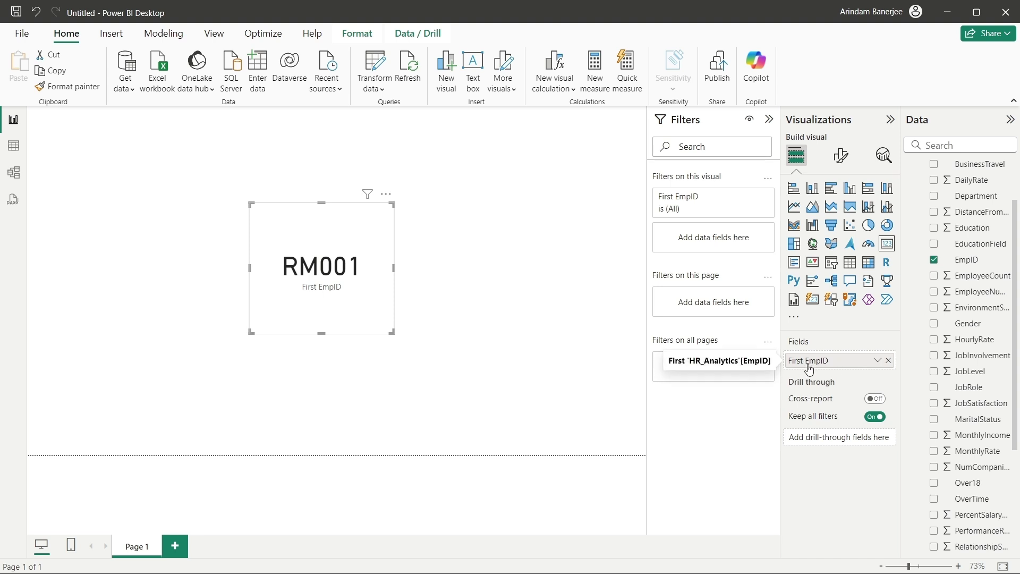
Summarize the card's EmpID field by Count, then shrink the card and shift it on the page
click(878, 362)
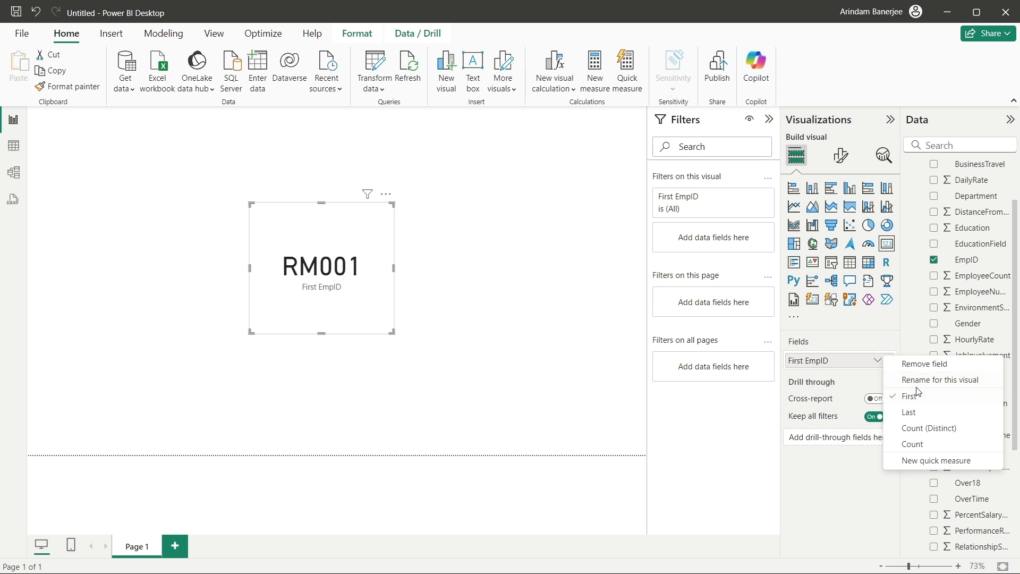
click(925, 443)
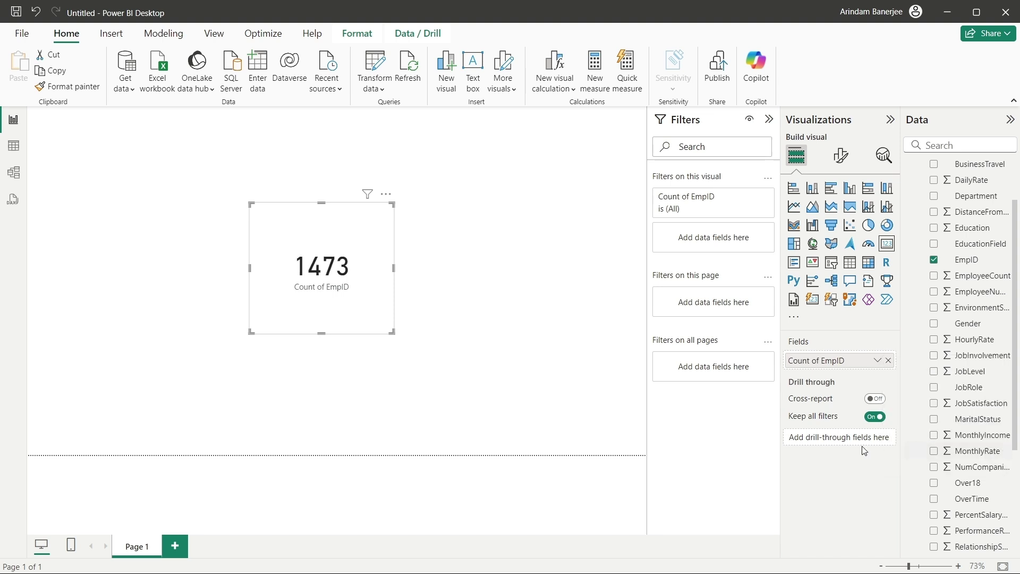
drag(351, 319, 332, 299)
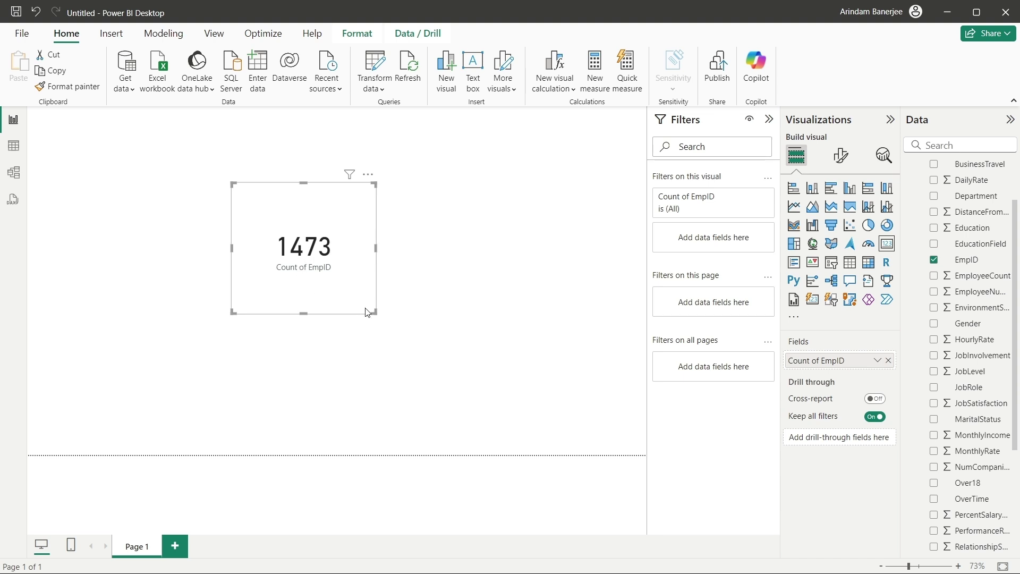
drag(366, 312, 362, 279)
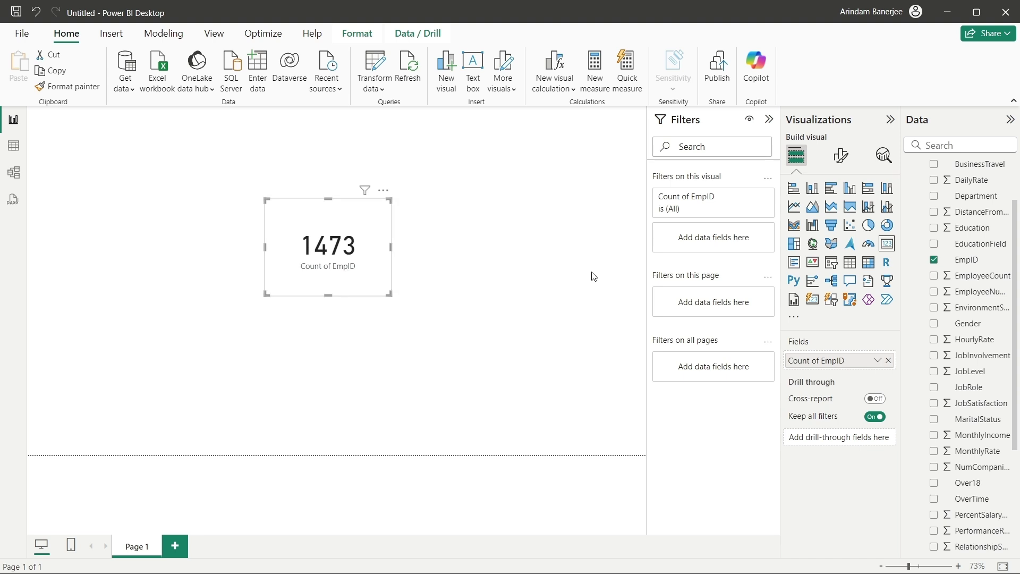
drag(361, 264, 314, 257)
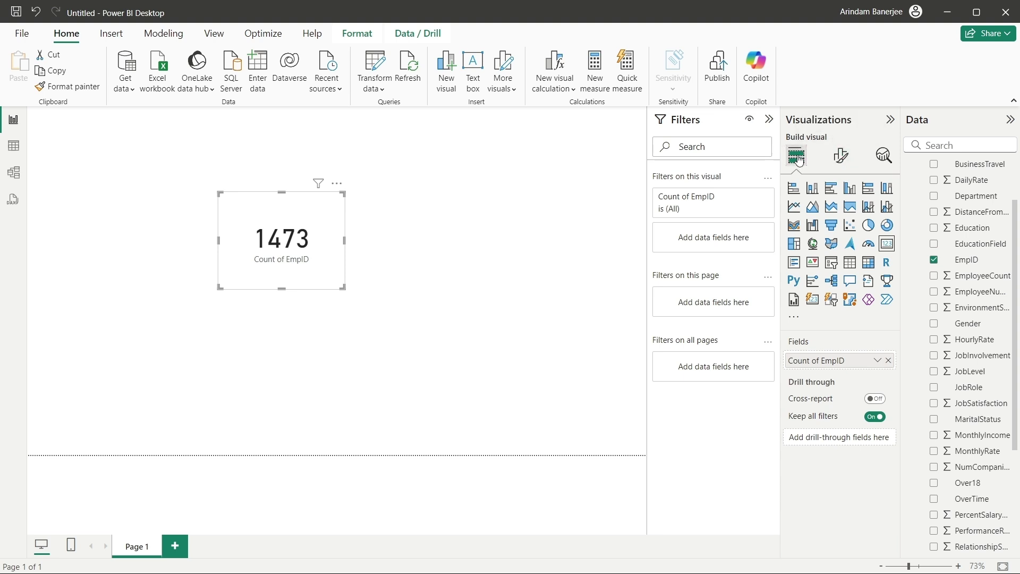
Set the card's callout value font size to 35 and turn off its category label
click(843, 158)
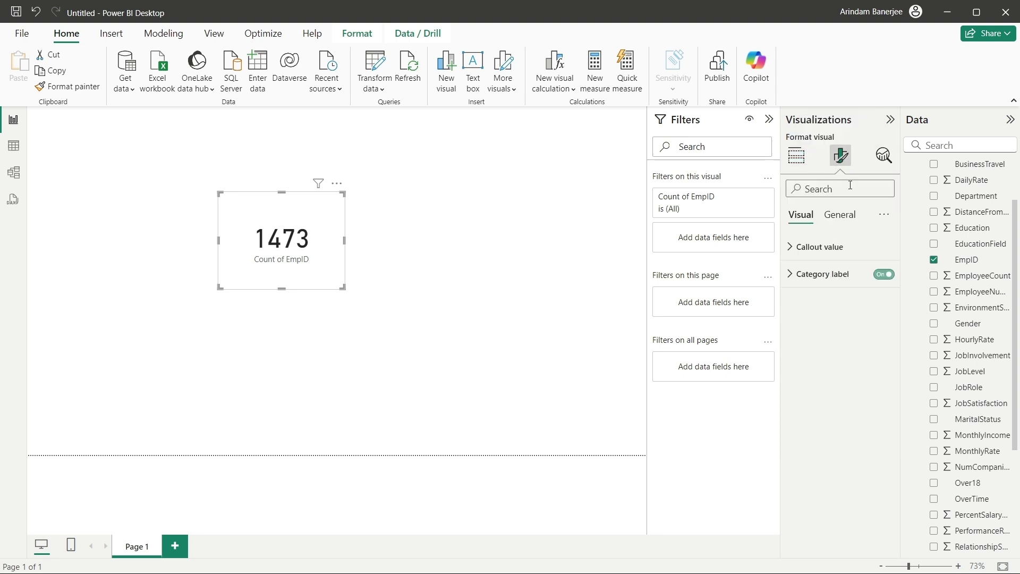
click(810, 258)
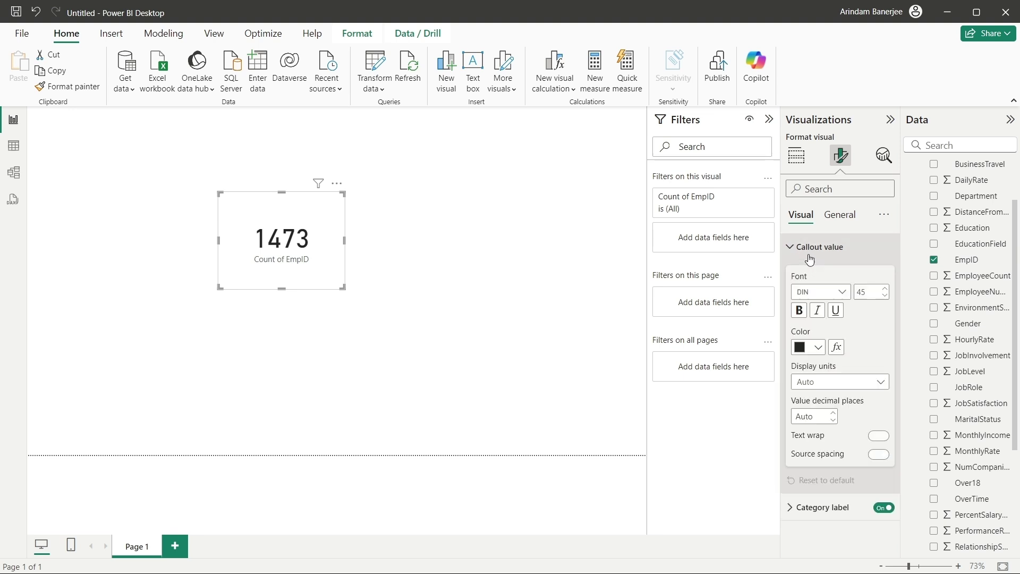
double_click(872, 293)
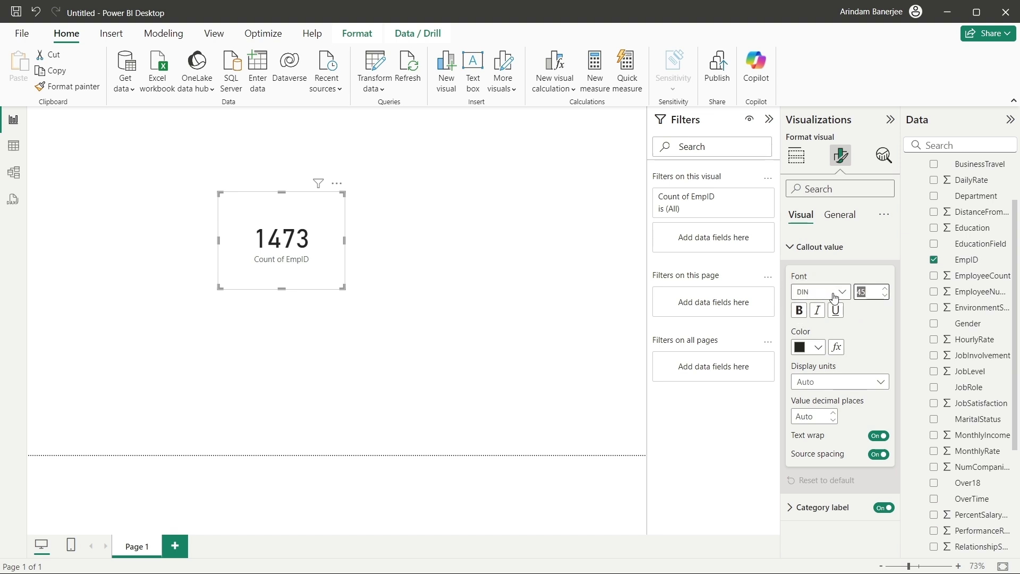
click(870, 292)
key(BackSpace)
key(BackSpace)
text(35)
key(Return)
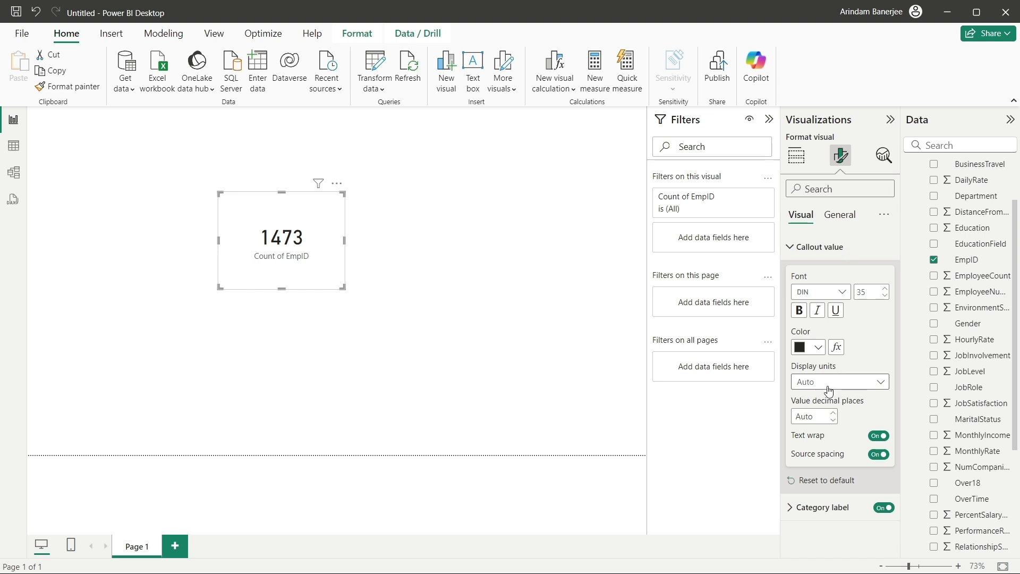
click(883, 507)
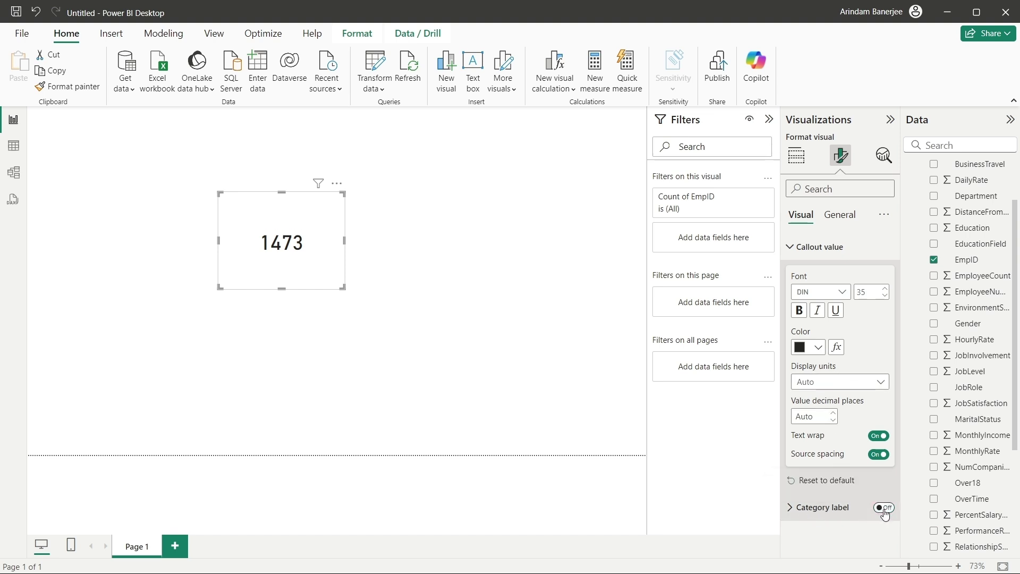
Turn on the card's title and set its text to "Count of Employee"
click(837, 218)
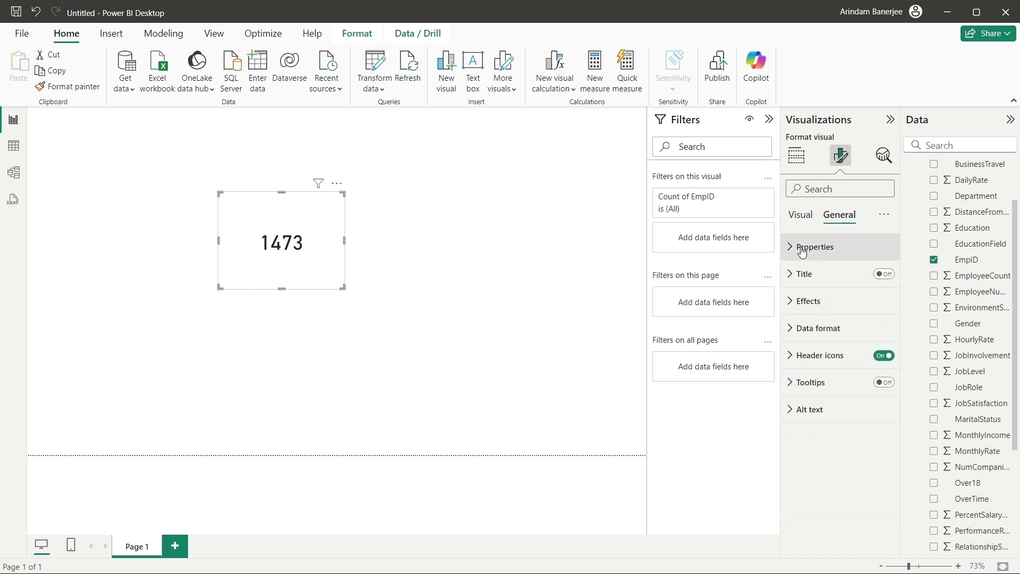
click(884, 275)
click(812, 283)
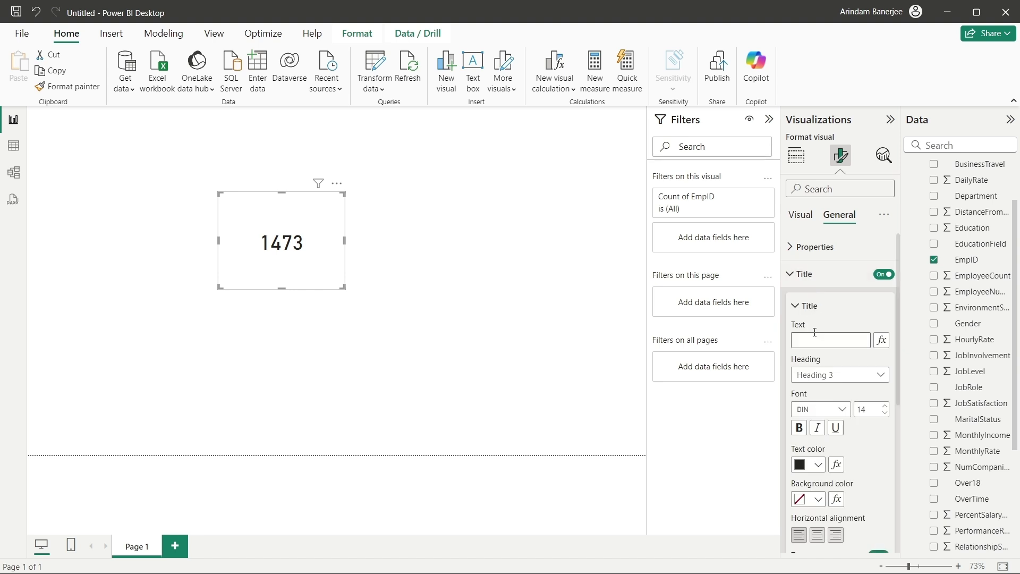
click(811, 341)
text(Count odf)
key(BackSpace)
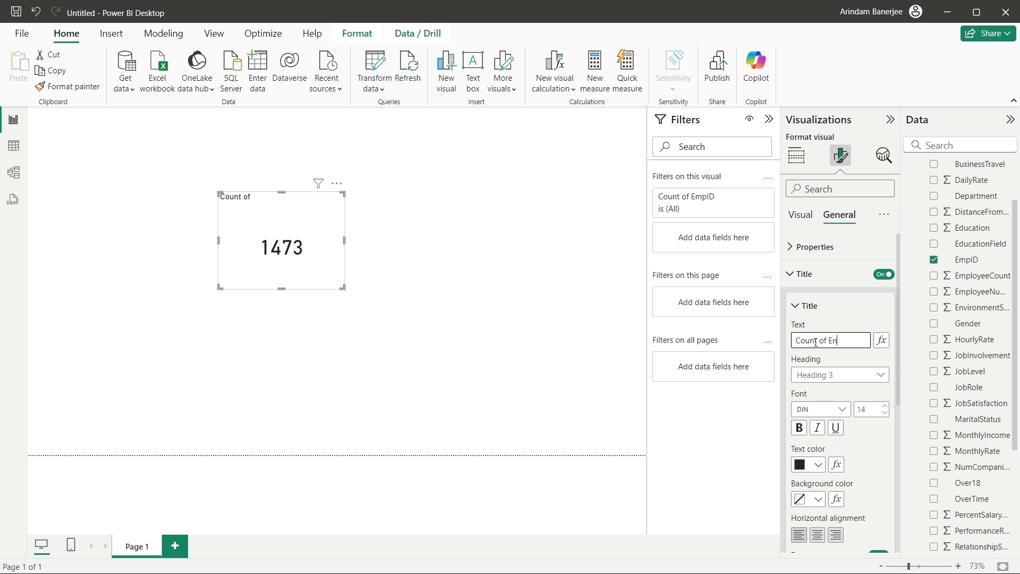
key(BackSpace)
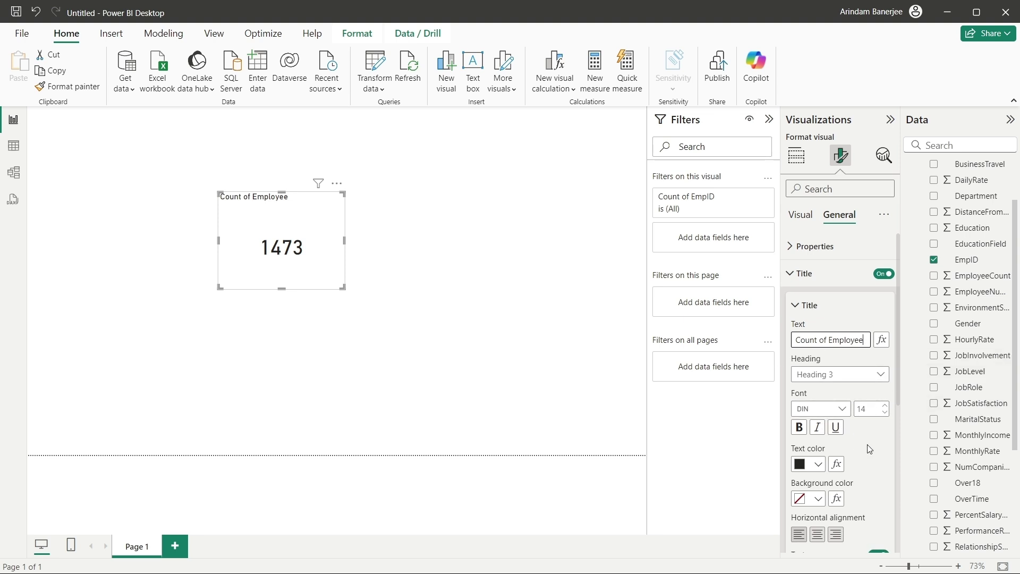
Try the card title at font size 18 and set it back to 14
scroll(866, 361, down, 2)
click(885, 347)
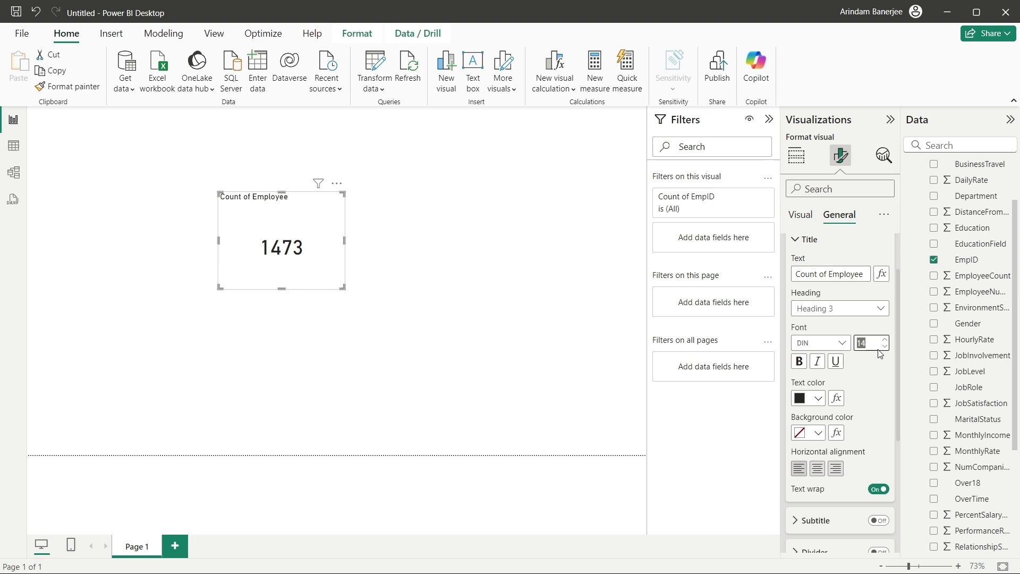
click(885, 343)
click(886, 342)
double_click(870, 344)
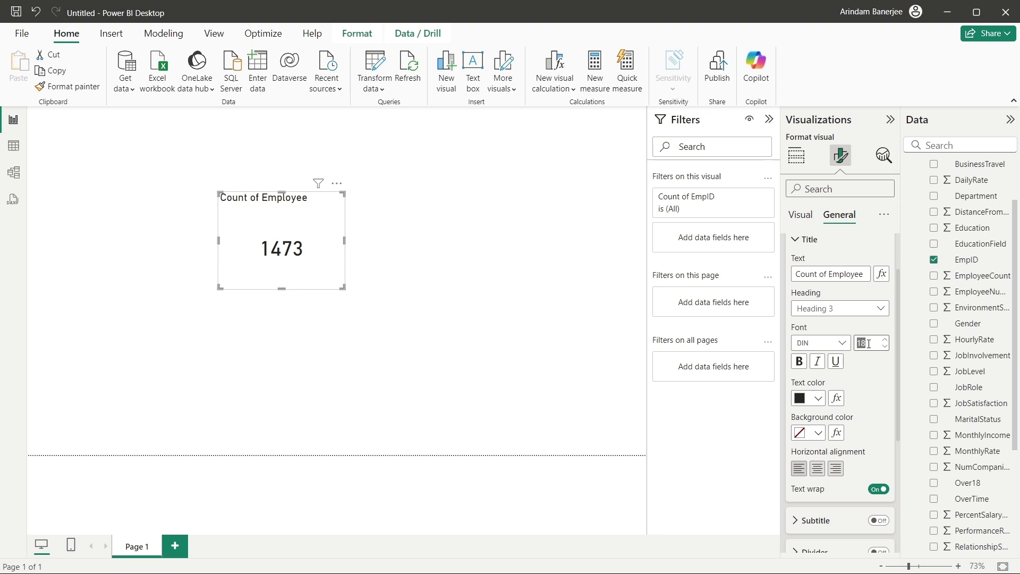
text(14)
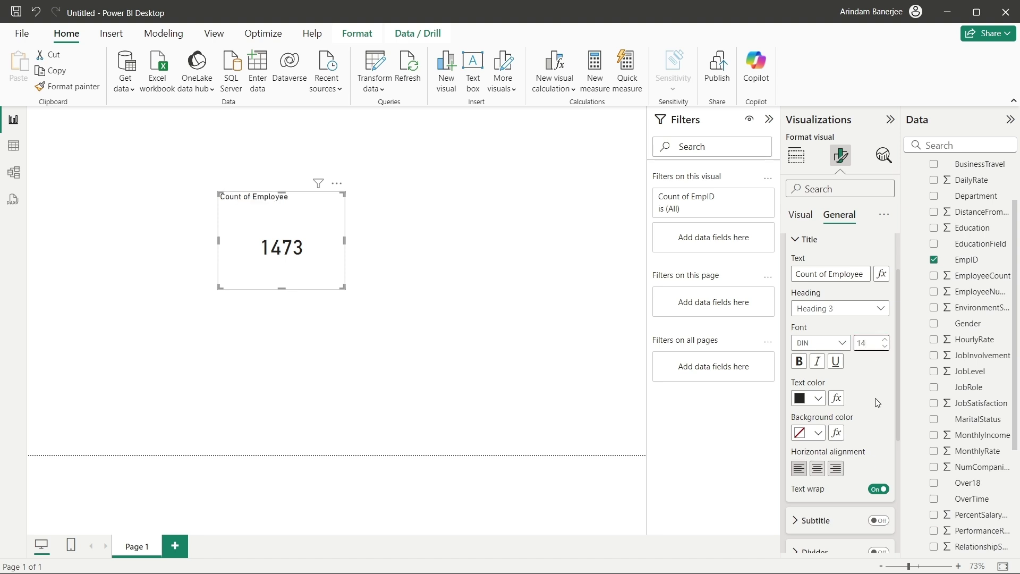
Make the card's title bold and center it horizontally
click(799, 362)
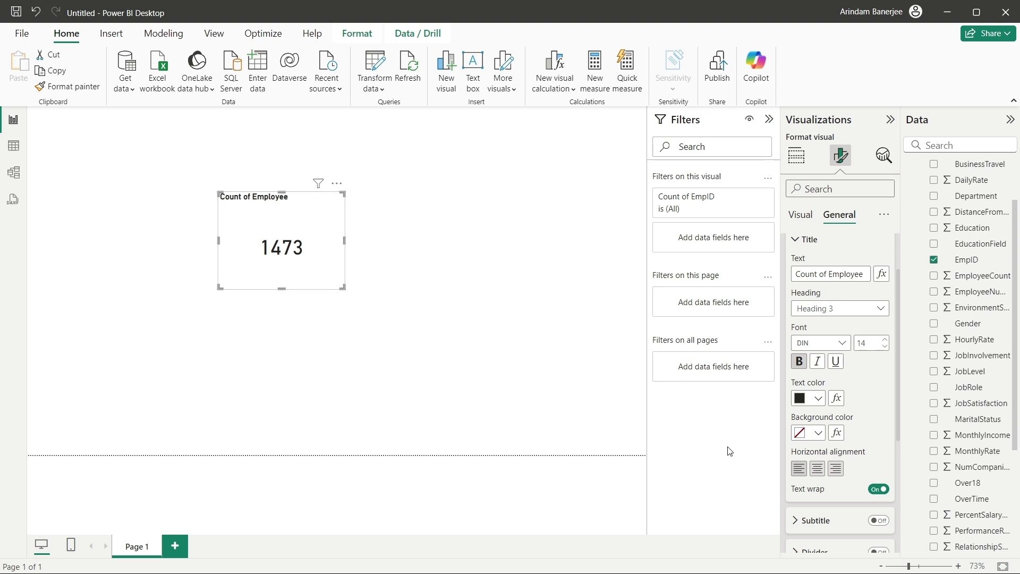
click(817, 469)
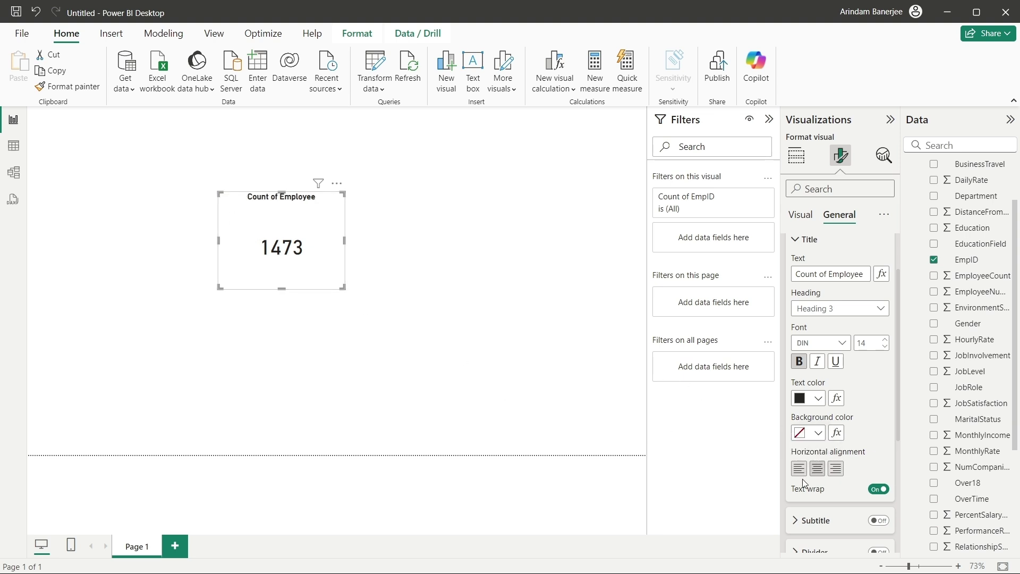
scroll(875, 411, down, 5)
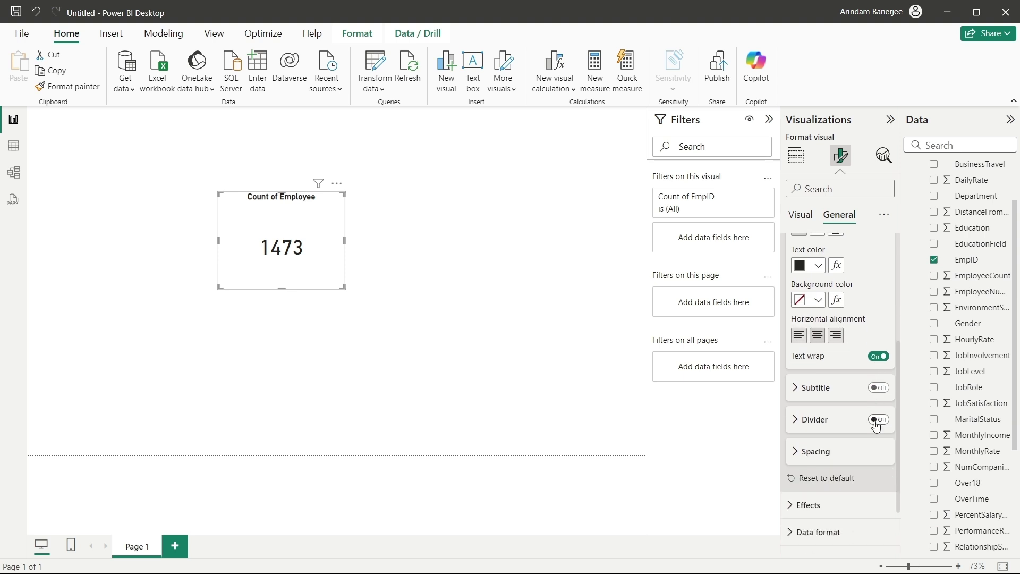
scroll(876, 420, up, 5)
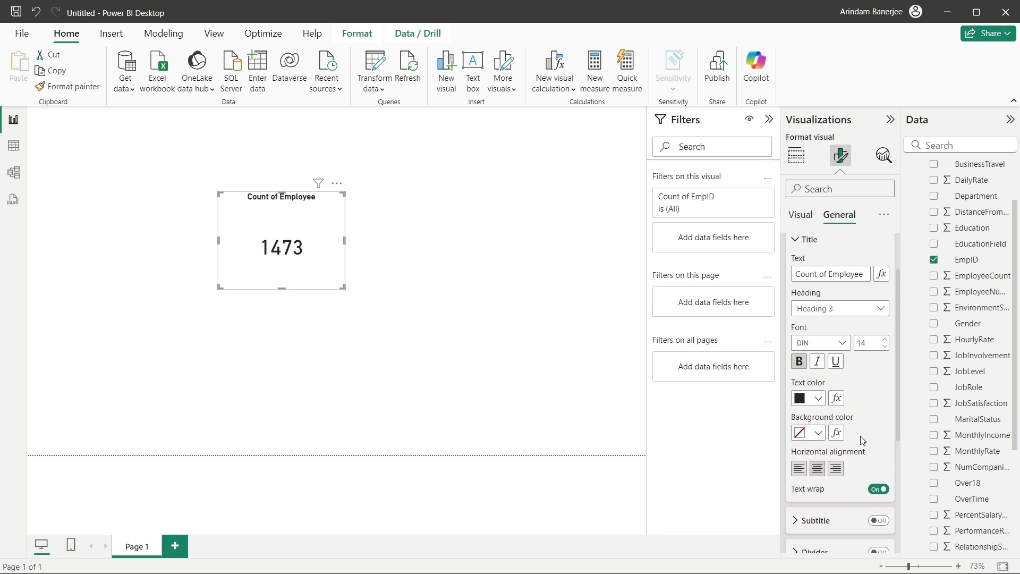
scroll(857, 445, down, 2)
scroll(858, 447, down, 2)
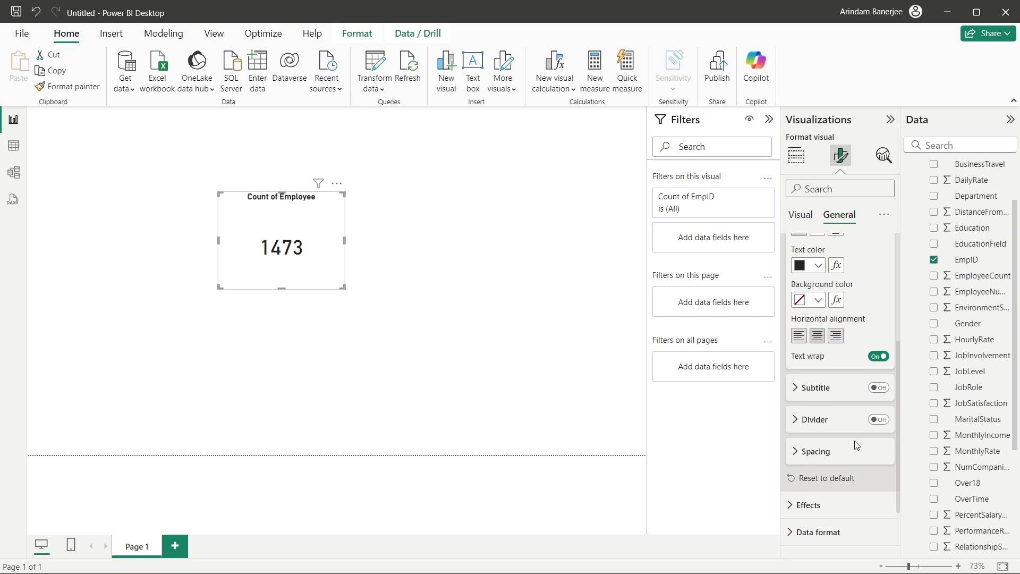
scroll(825, 438, down, 2)
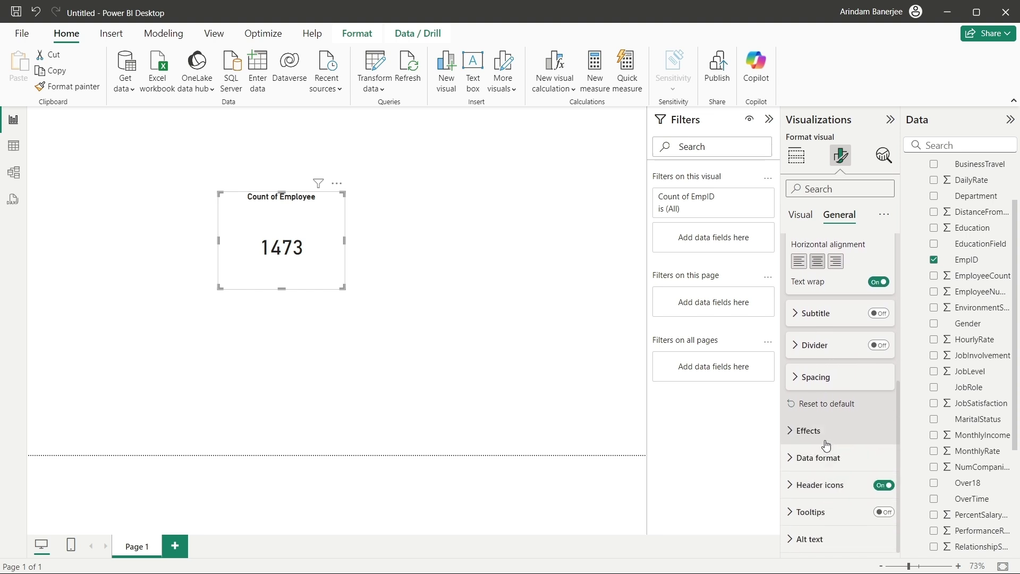
scroll(824, 428, up, 3)
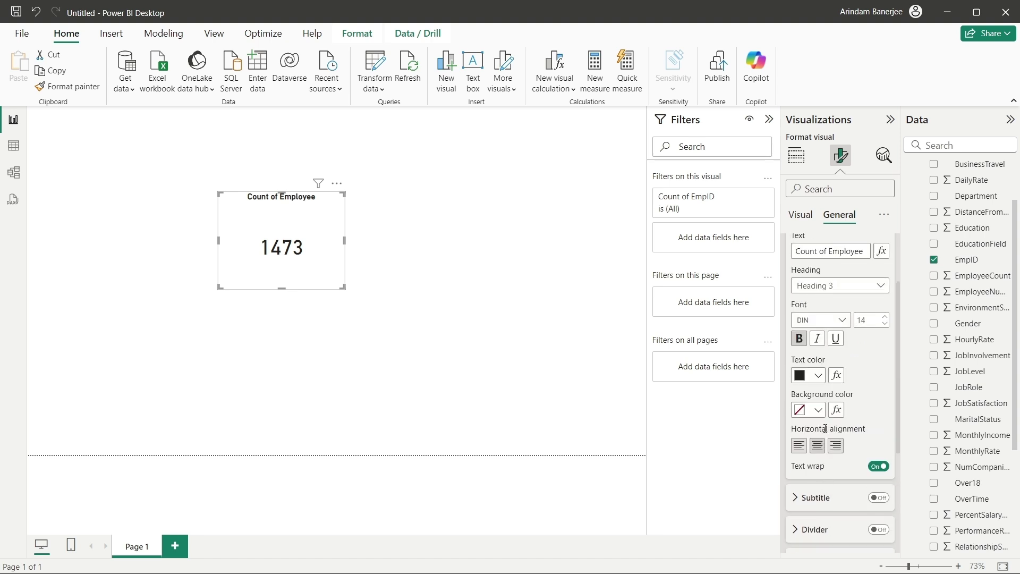
Turn on the card's visual border and color it White, 10% darker
scroll(819, 452, down, 3)
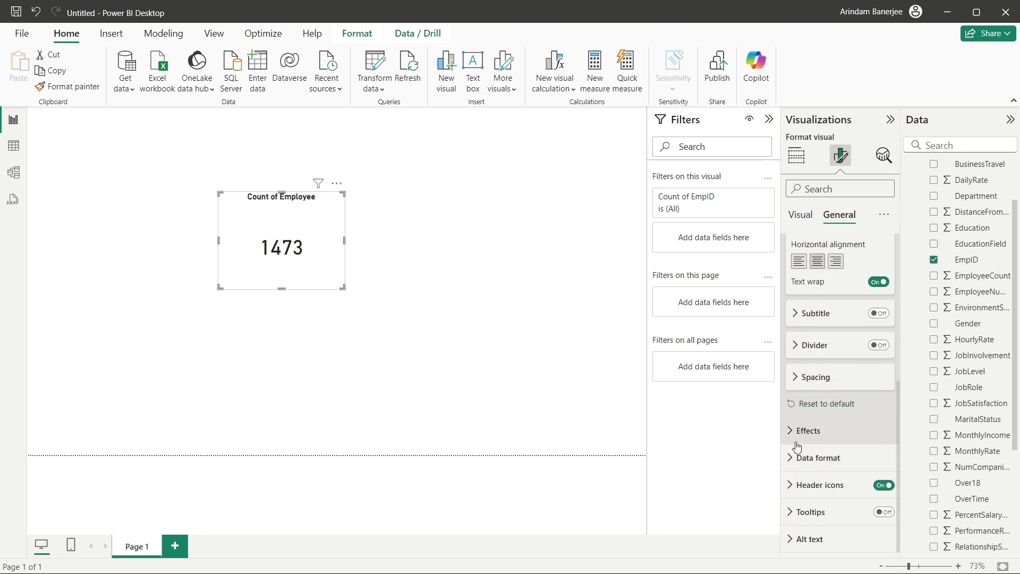
click(797, 442)
scroll(845, 478, down, 3)
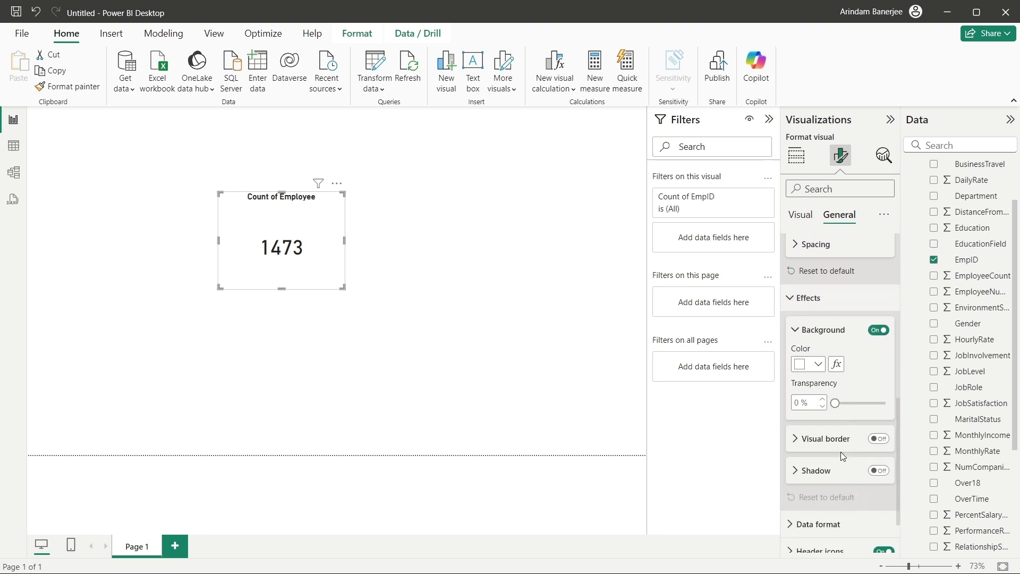
click(817, 367)
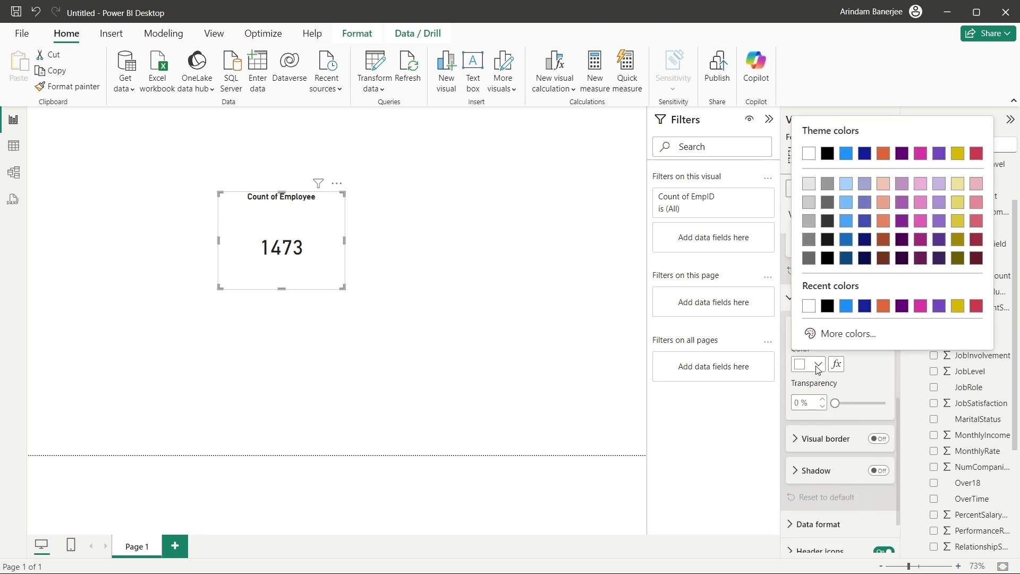
click(839, 454)
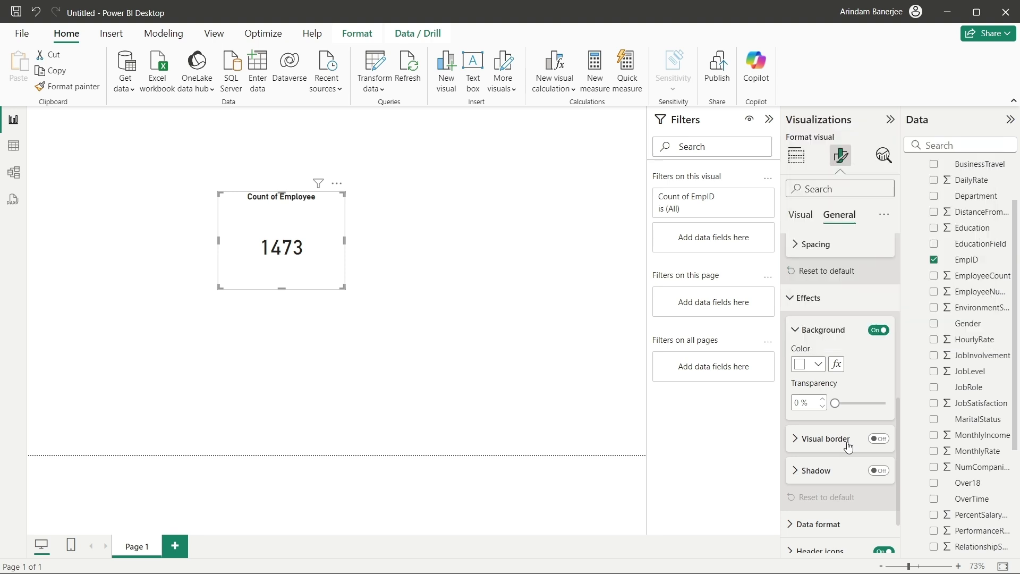
click(877, 441)
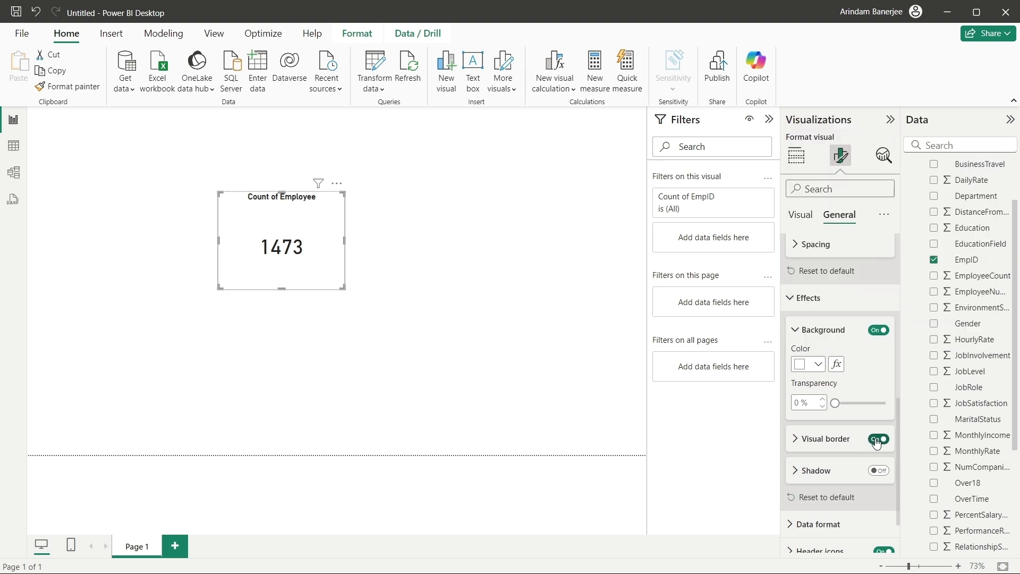
click(803, 446)
click(818, 473)
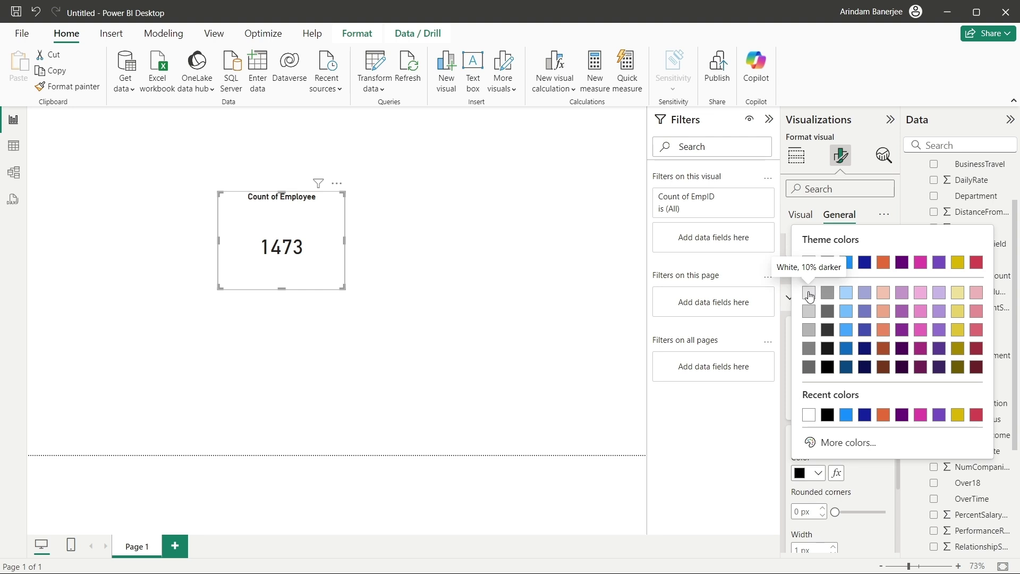
click(809, 294)
scroll(850, 452, down, 2)
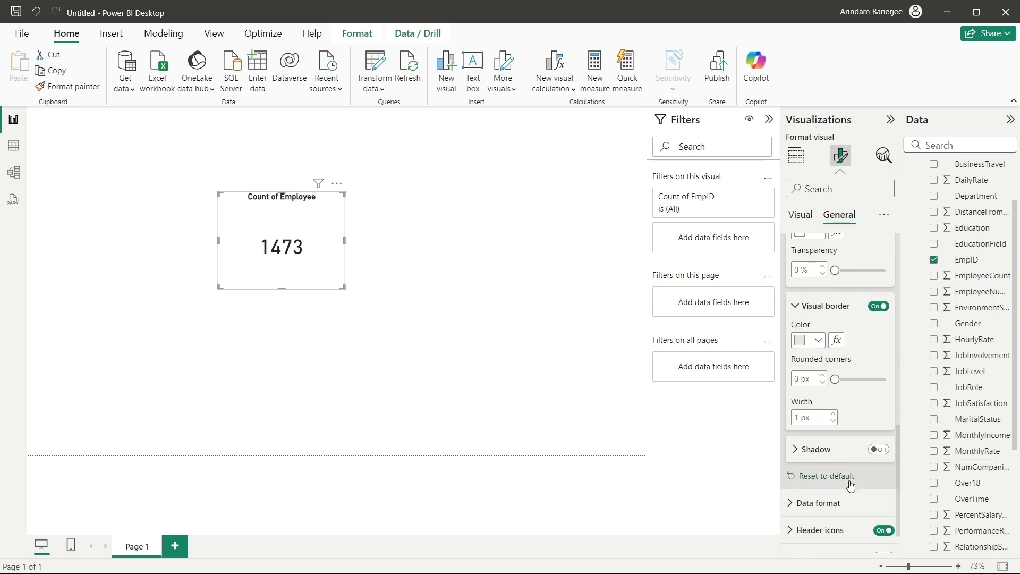
scroll(850, 483, up, 4)
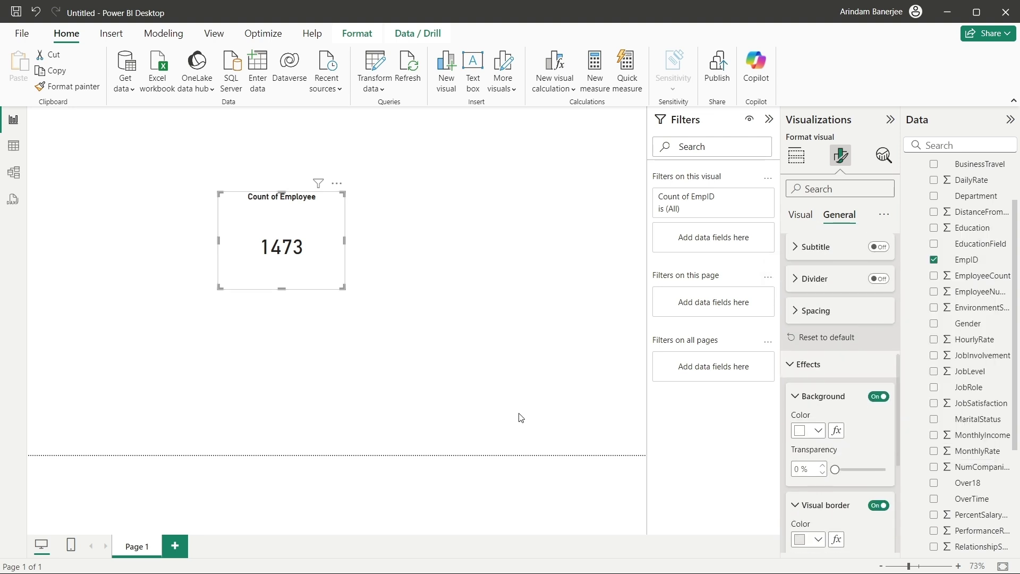
click(461, 293)
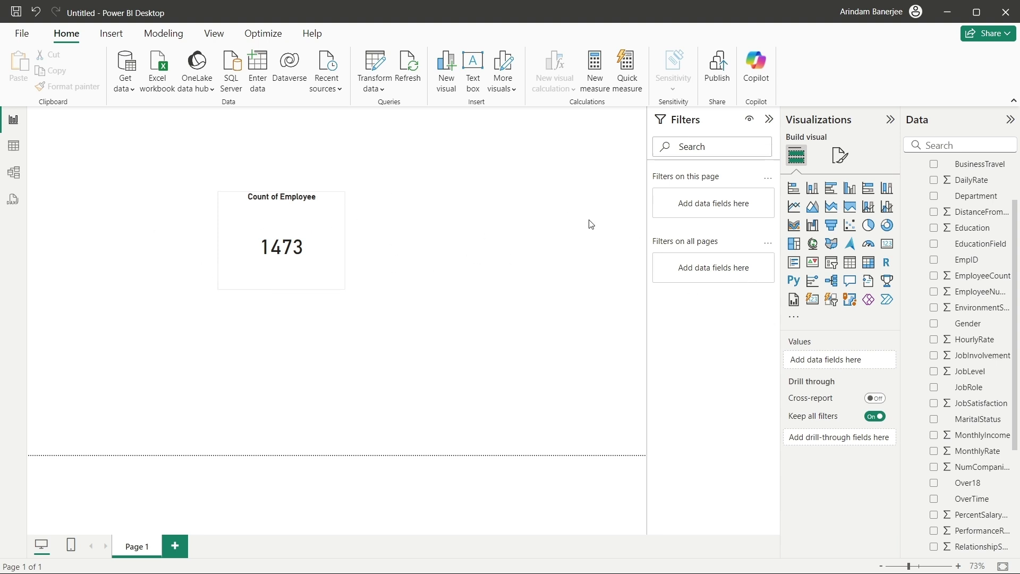
With no visual selected, set Page 1's canvas background to a light blue theme shade with 0% transparency
click(326, 241)
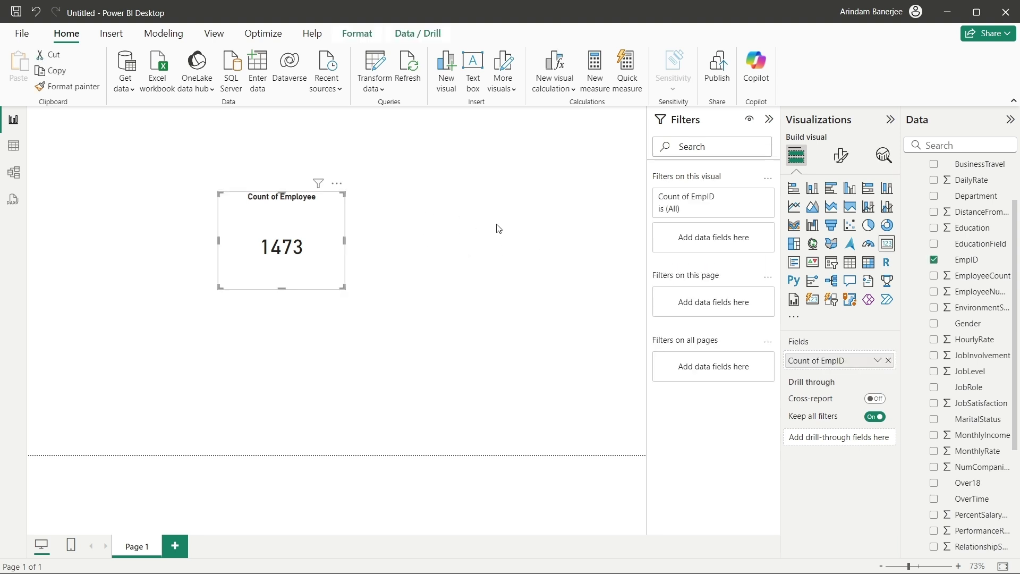
click(484, 257)
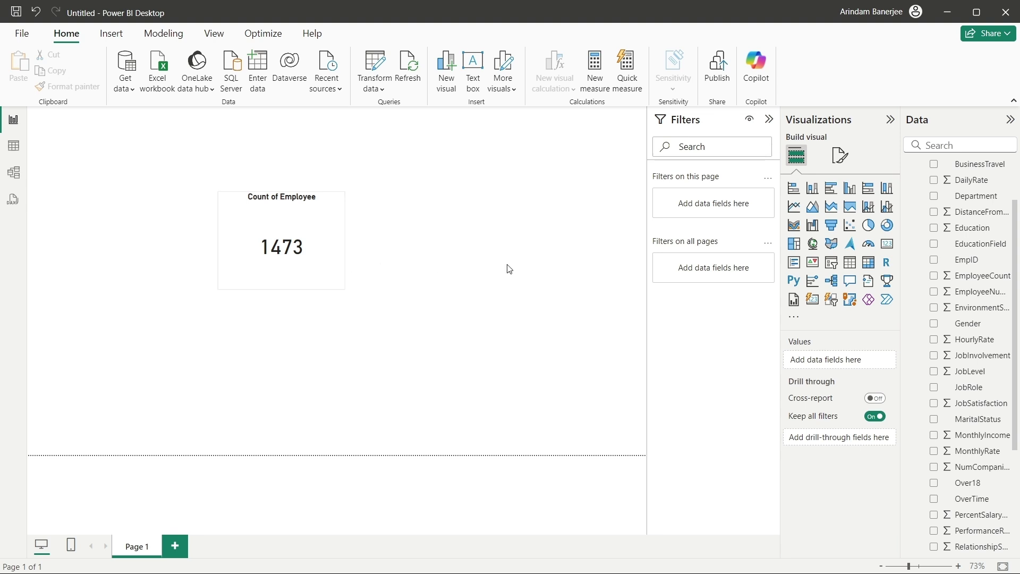
click(843, 156)
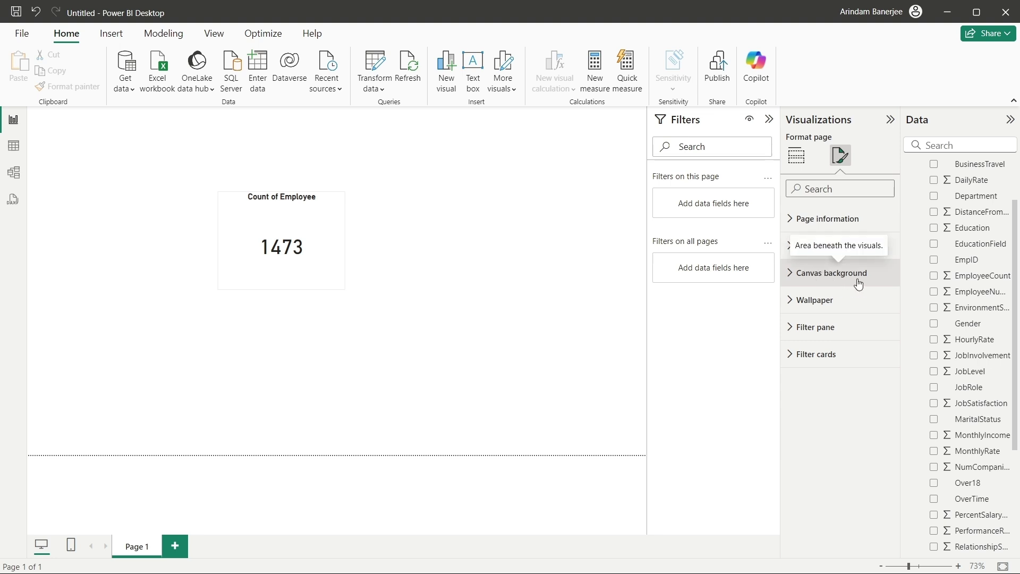
click(832, 279)
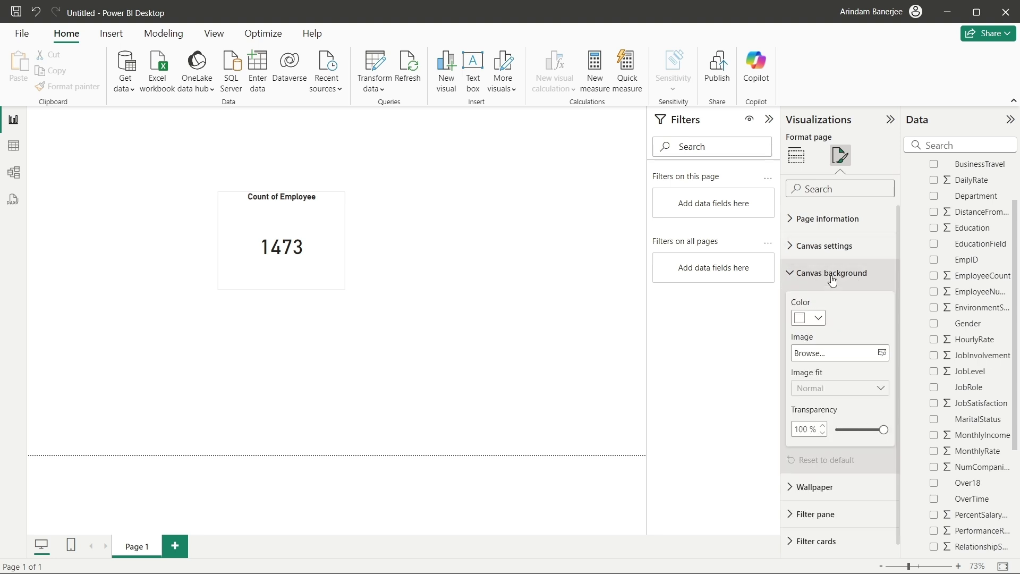
click(818, 318)
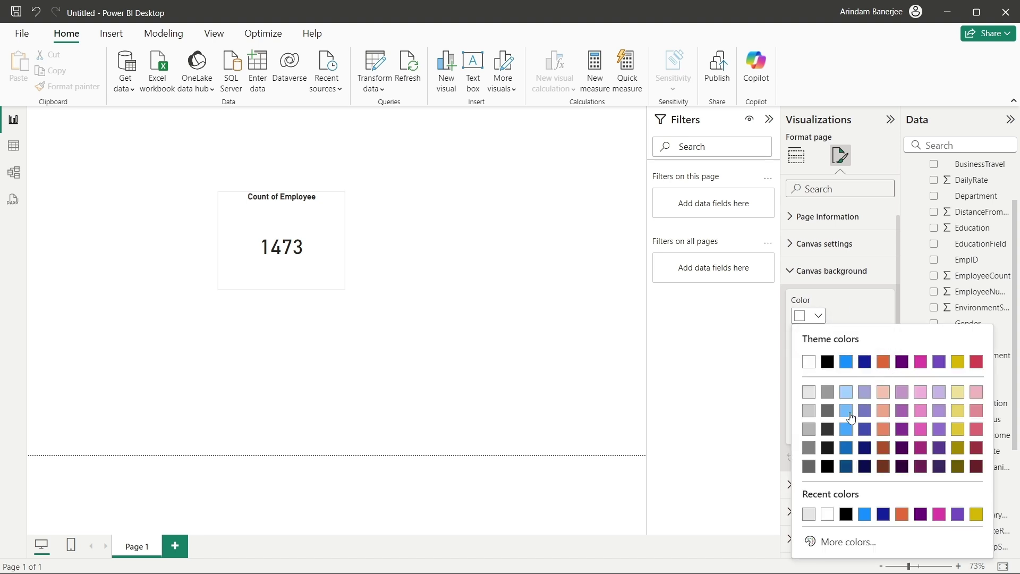
click(848, 429)
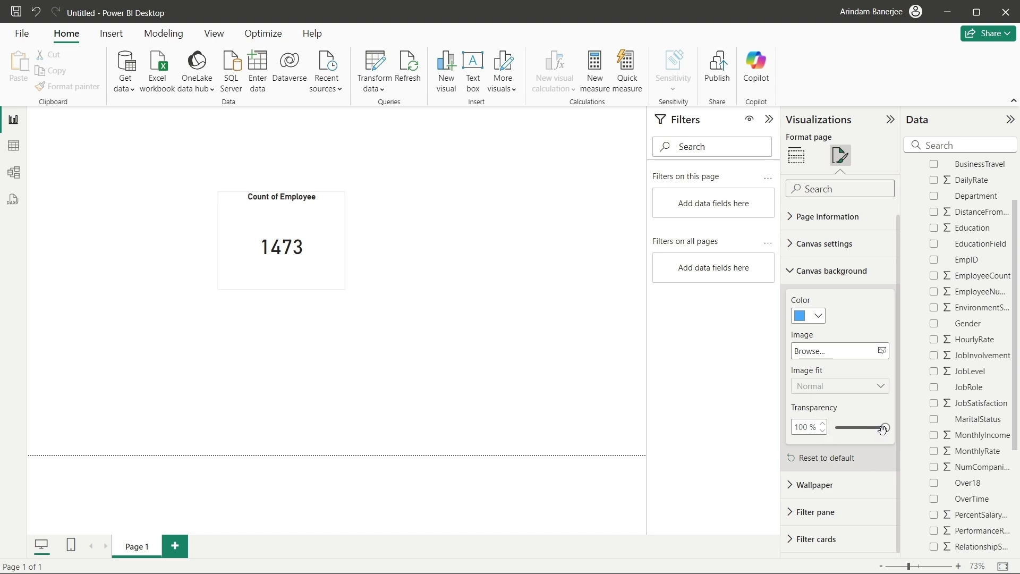
drag(885, 429, 835, 442)
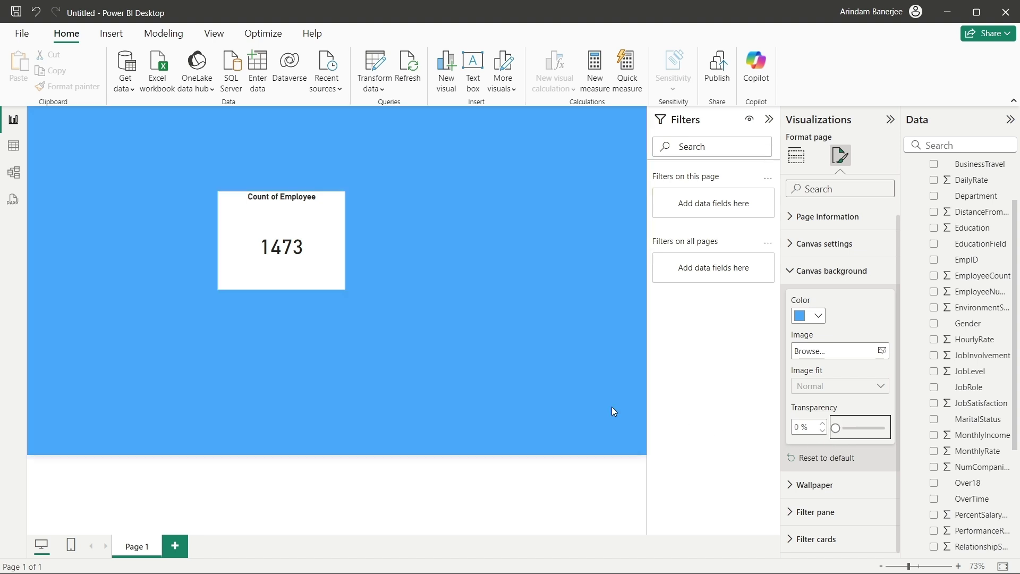
Move the employee count card toward the page's upper-left area and change the page's canvas background color to white
drag(312, 260, 207, 217)
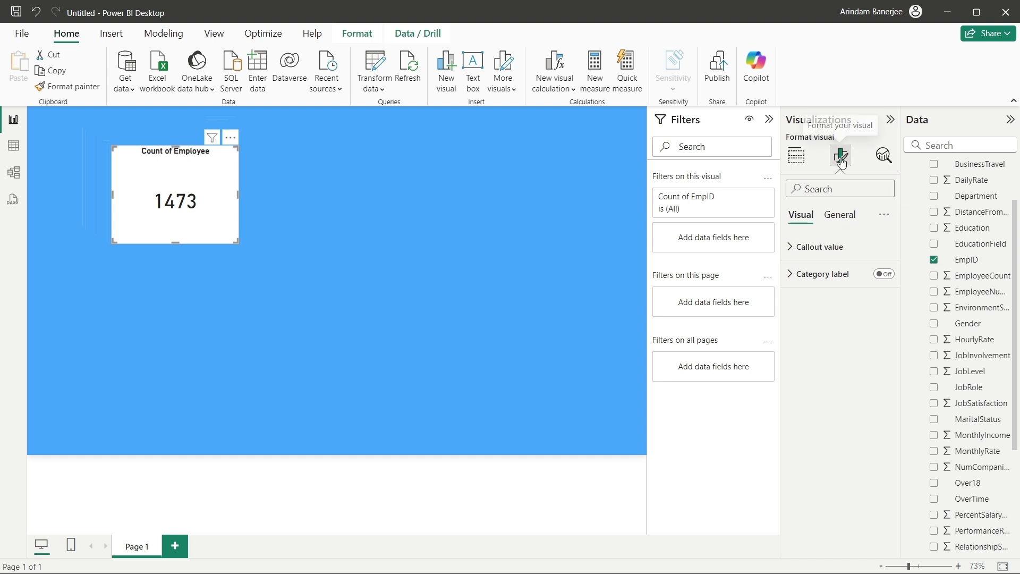
click(464, 272)
click(841, 156)
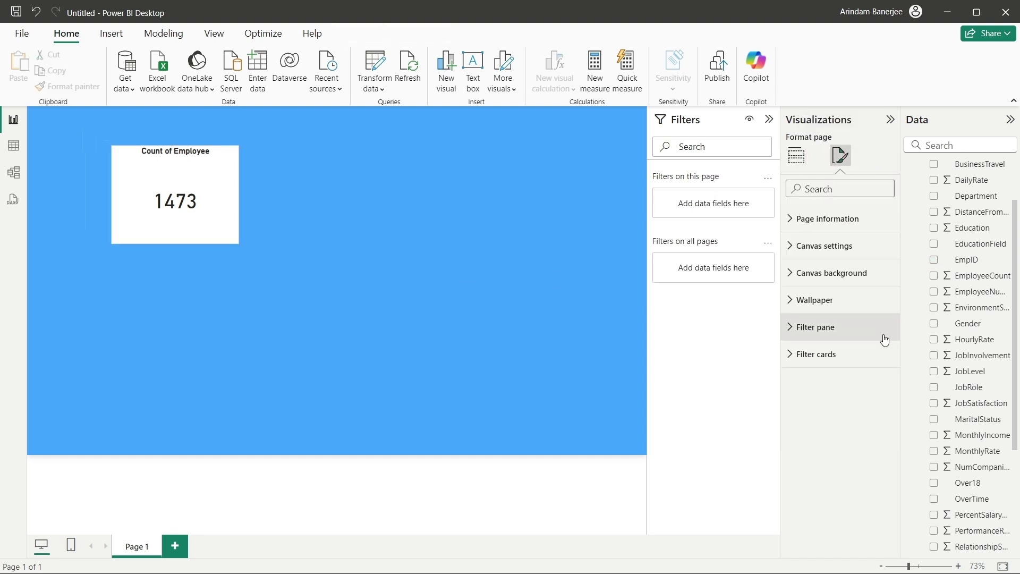
click(853, 272)
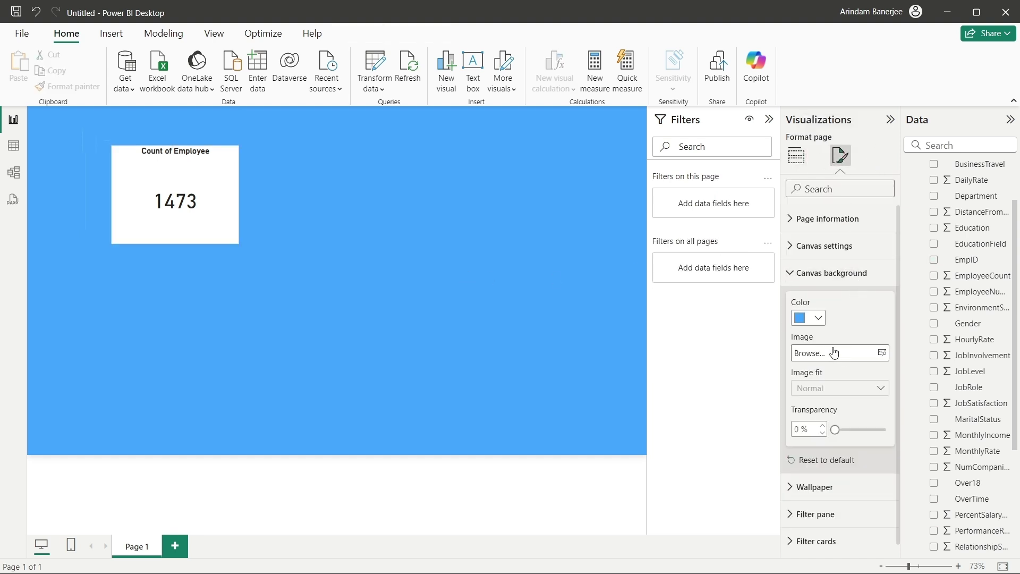
click(808, 318)
click(816, 364)
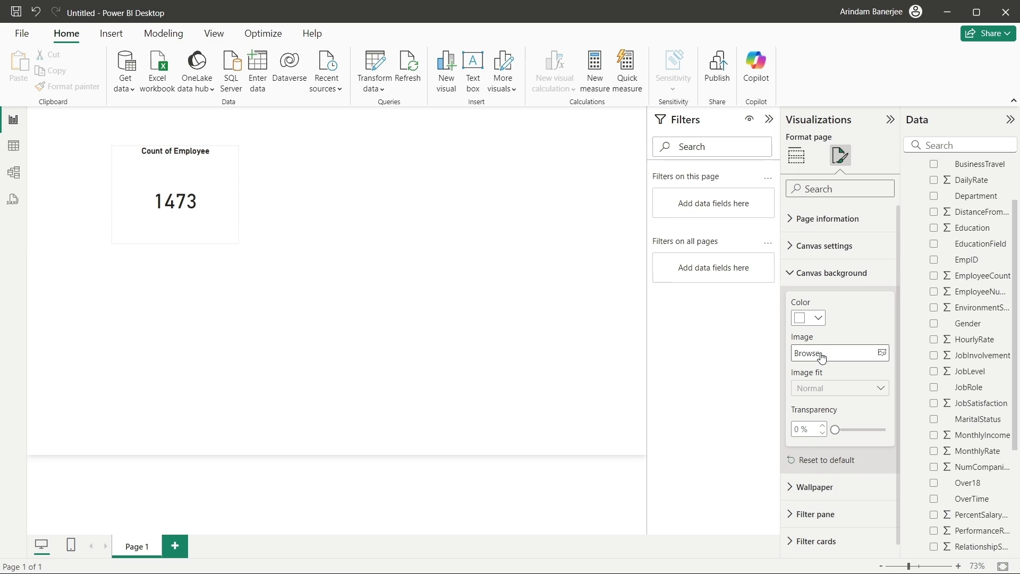
Add the BG12 picture from Downloads as the canvas background image and set its image fit to Fit
click(879, 354)
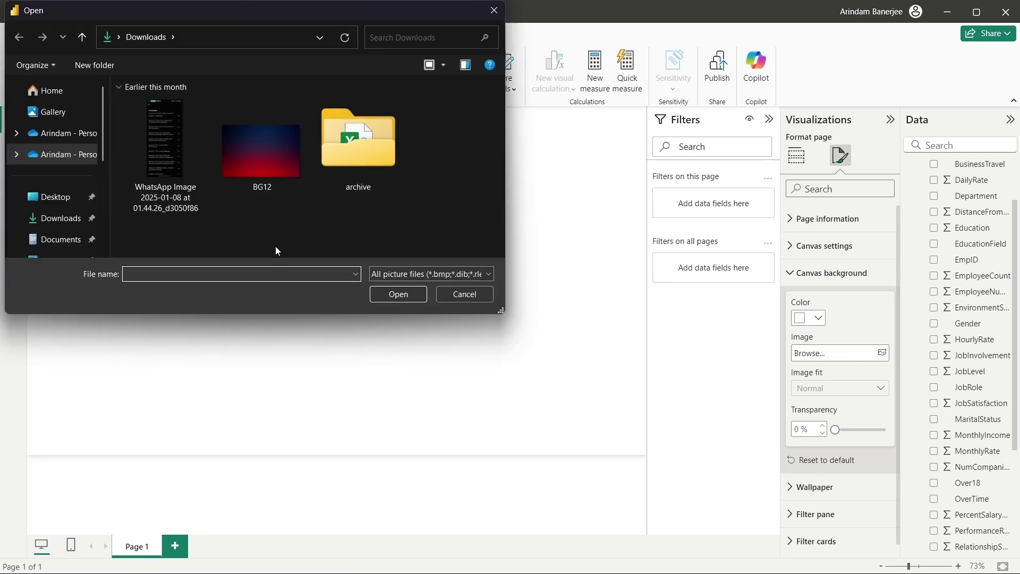
click(270, 184)
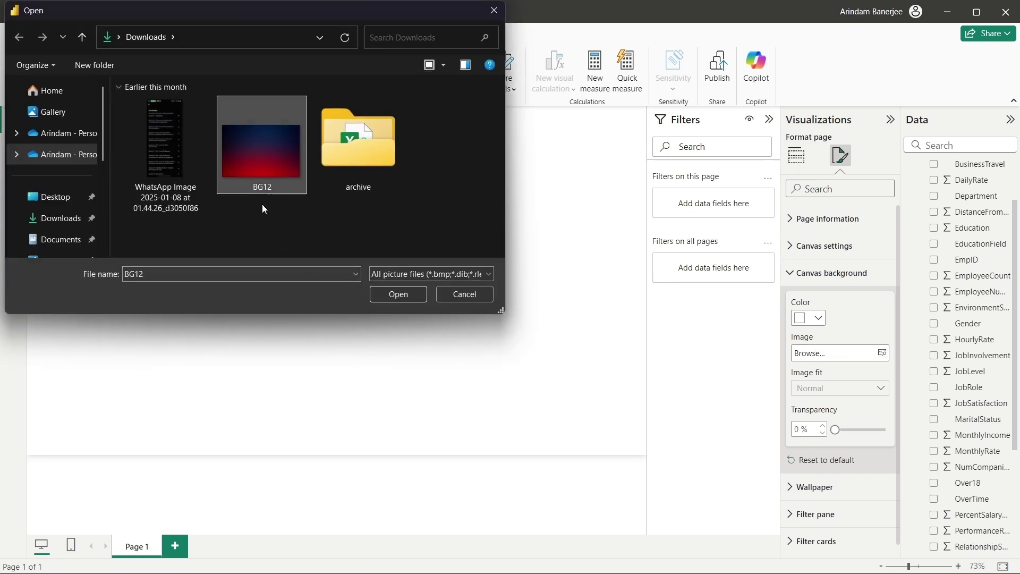
click(394, 293)
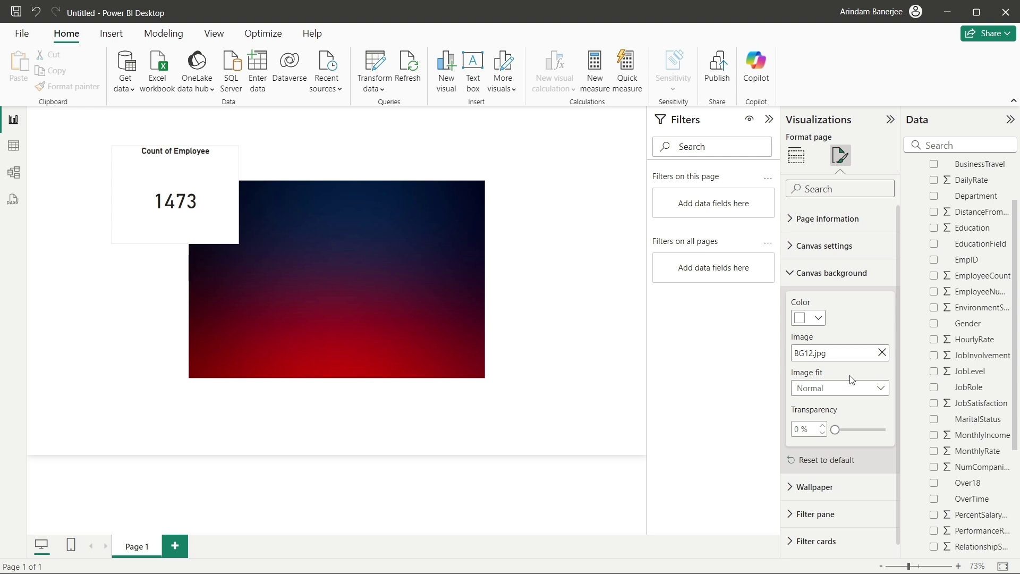
click(865, 389)
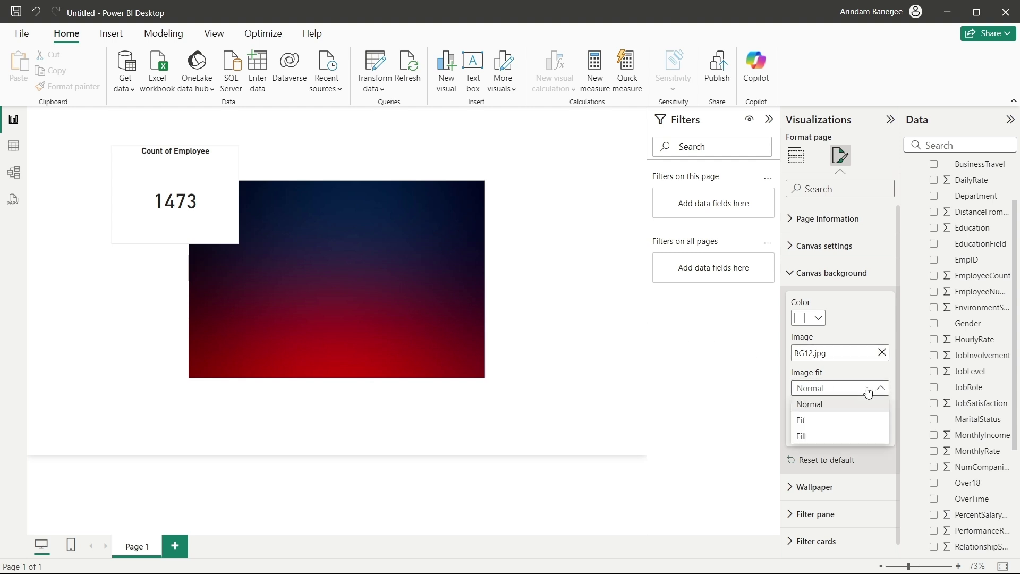
click(865, 421)
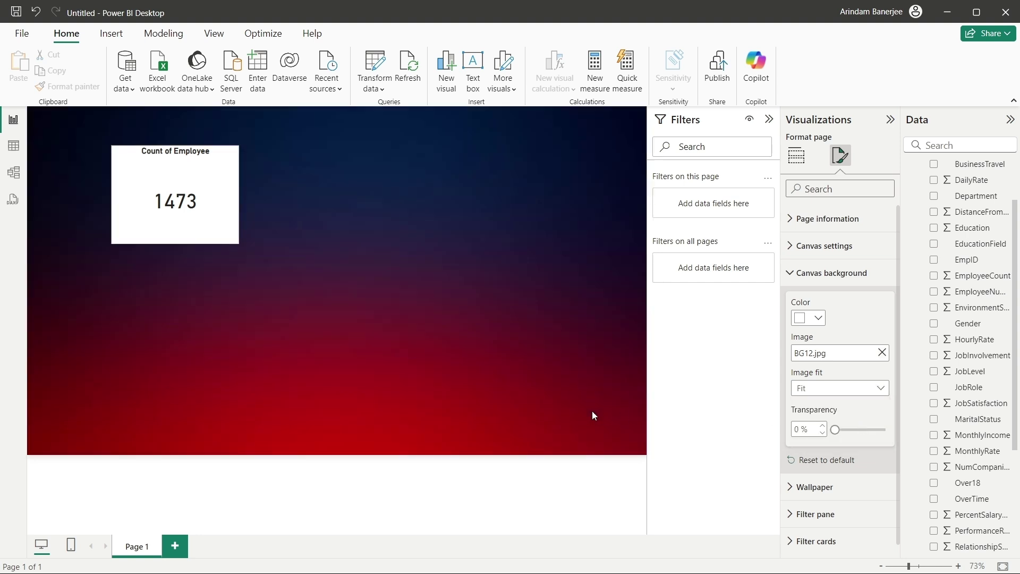
click(836, 430)
click(329, 314)
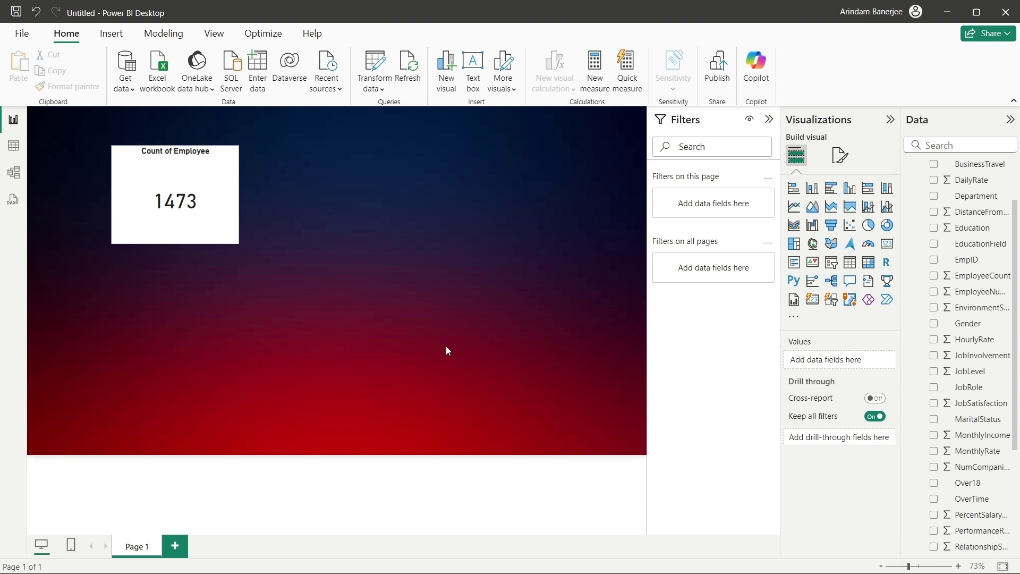
Collapse the filters area, move the card into the page's upper-left corner and shrink it to about 229 wide by 180 high
drag(190, 227, 123, 229)
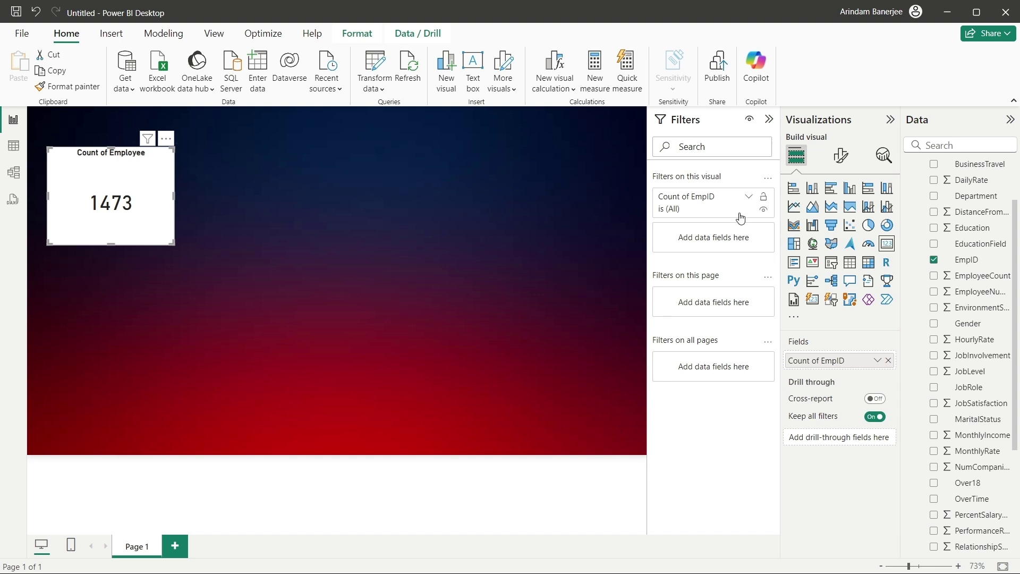
click(769, 119)
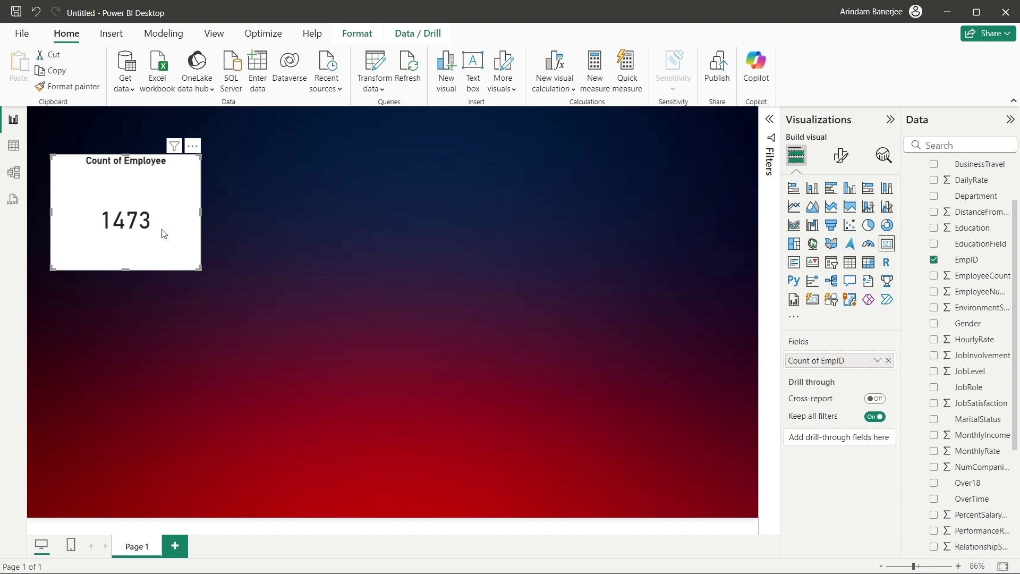
drag(122, 232, 112, 203)
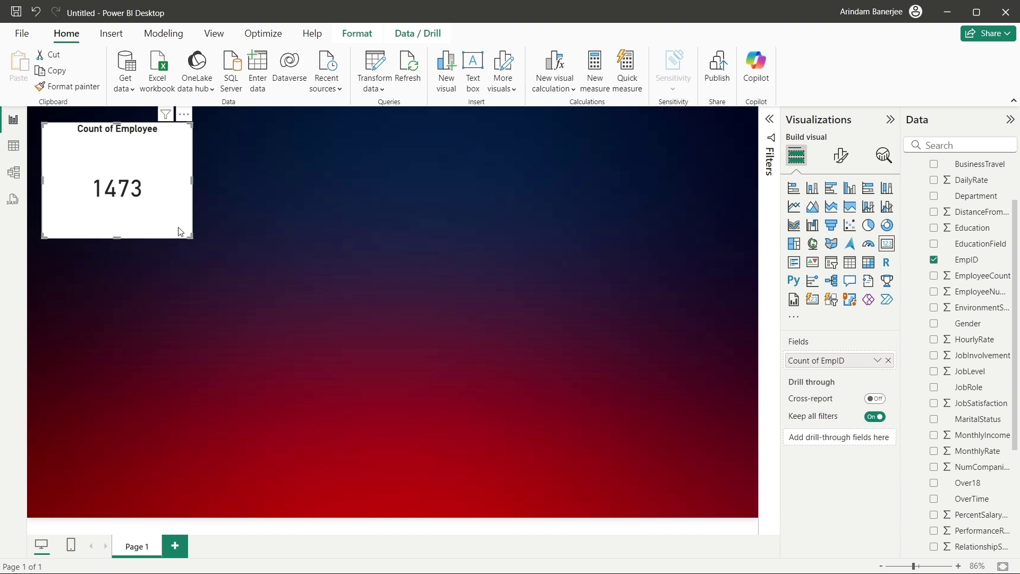
drag(188, 234, 172, 224)
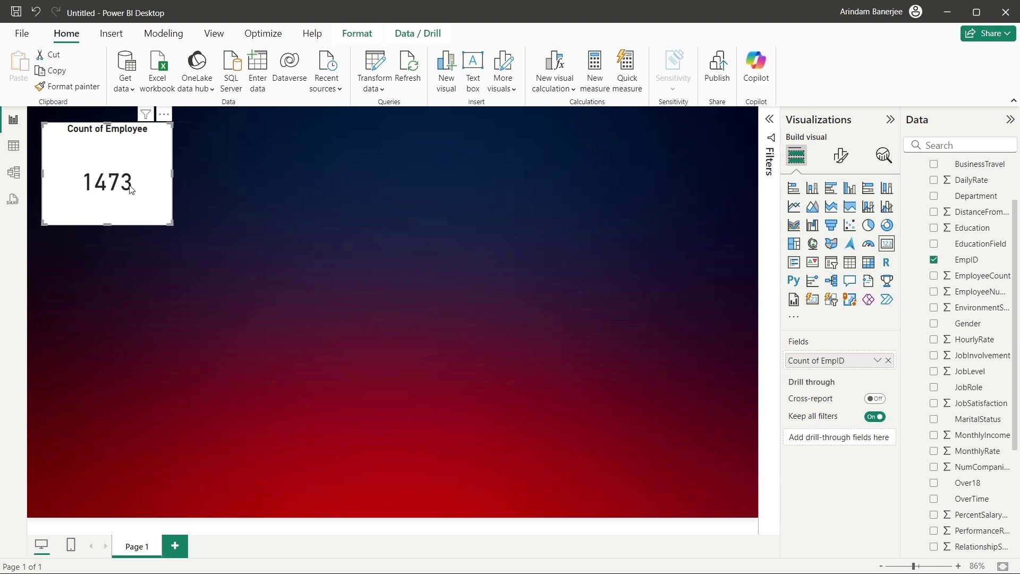
Turn off the background effect of the employee count card
click(838, 159)
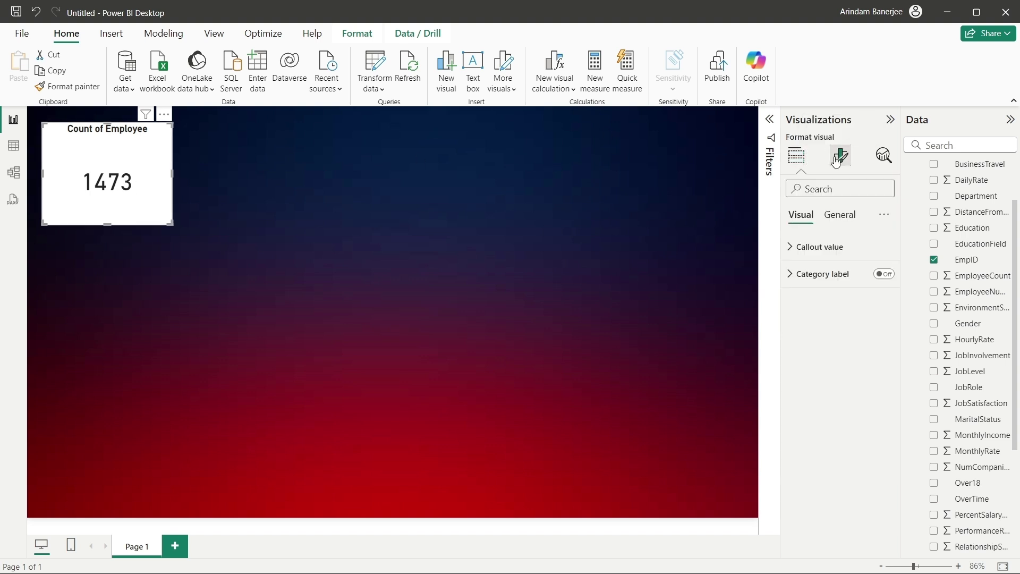
click(840, 217)
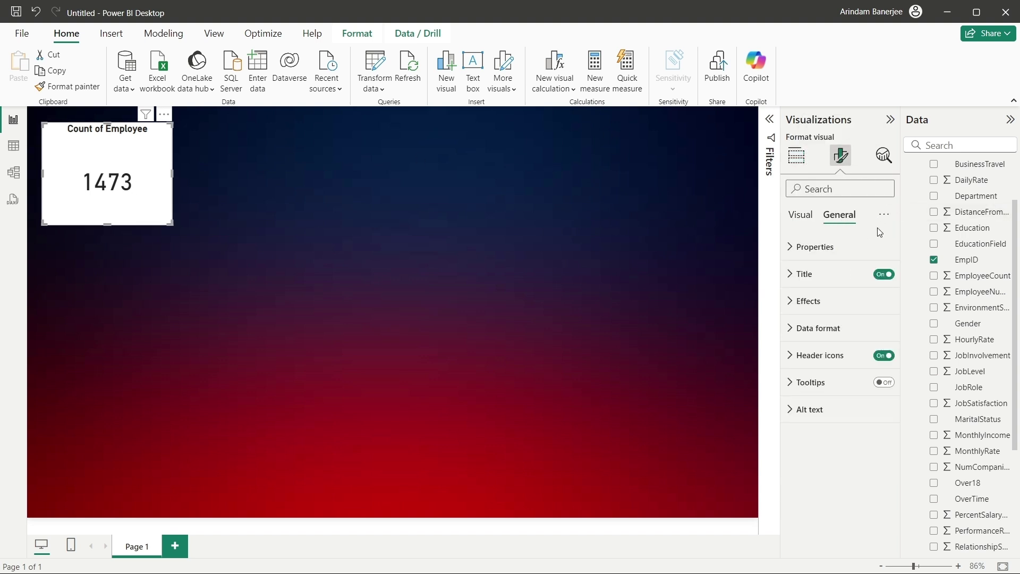
click(852, 311)
click(880, 333)
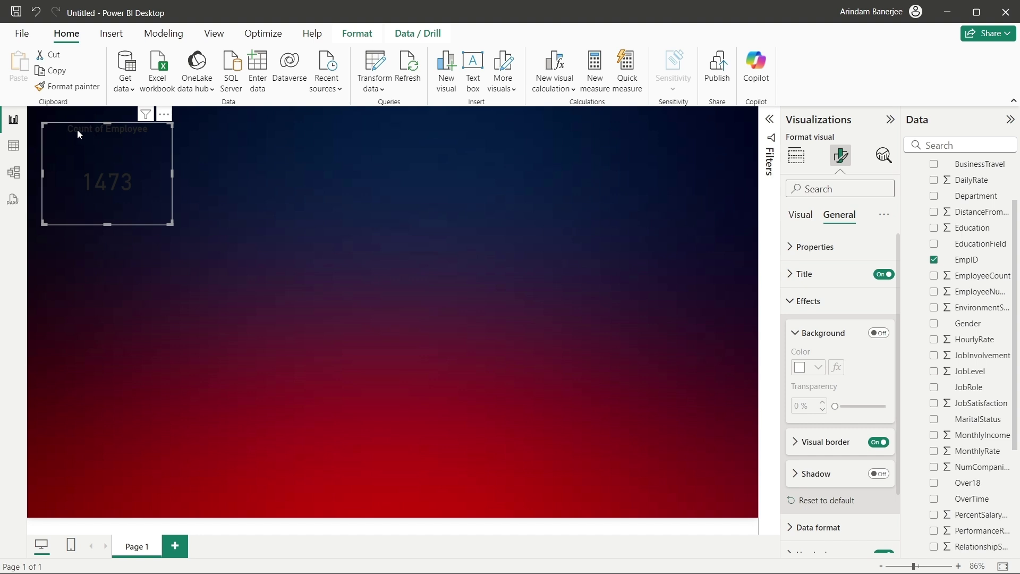
Set the text color of the card's title to white
click(807, 287)
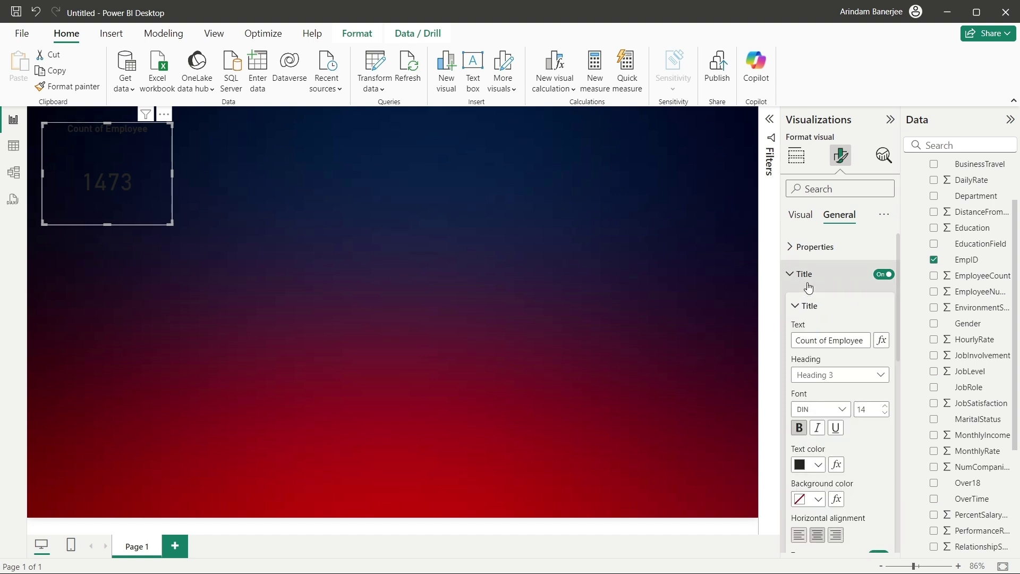
click(797, 275)
click(797, 274)
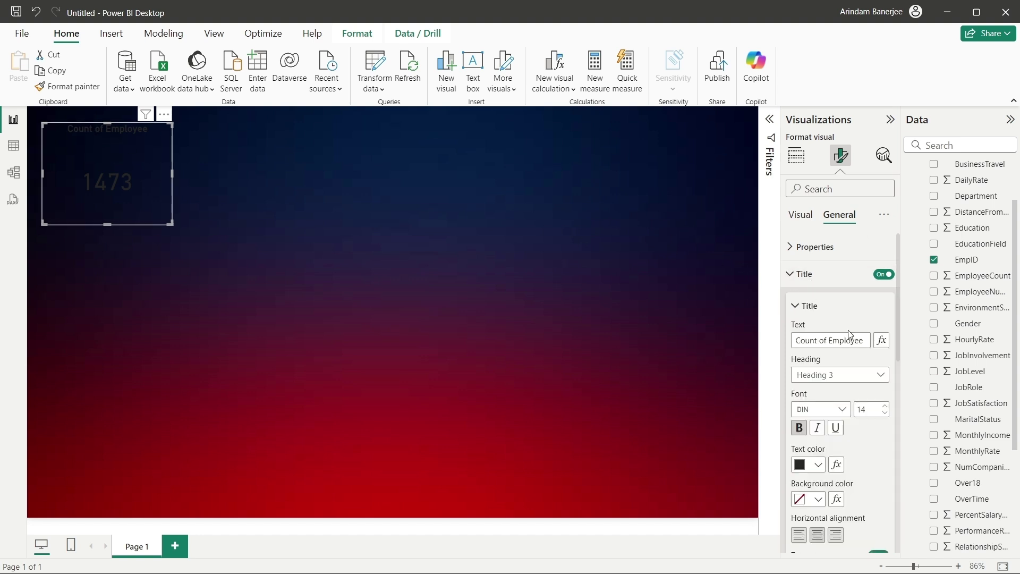
scroll(821, 404, down, 2)
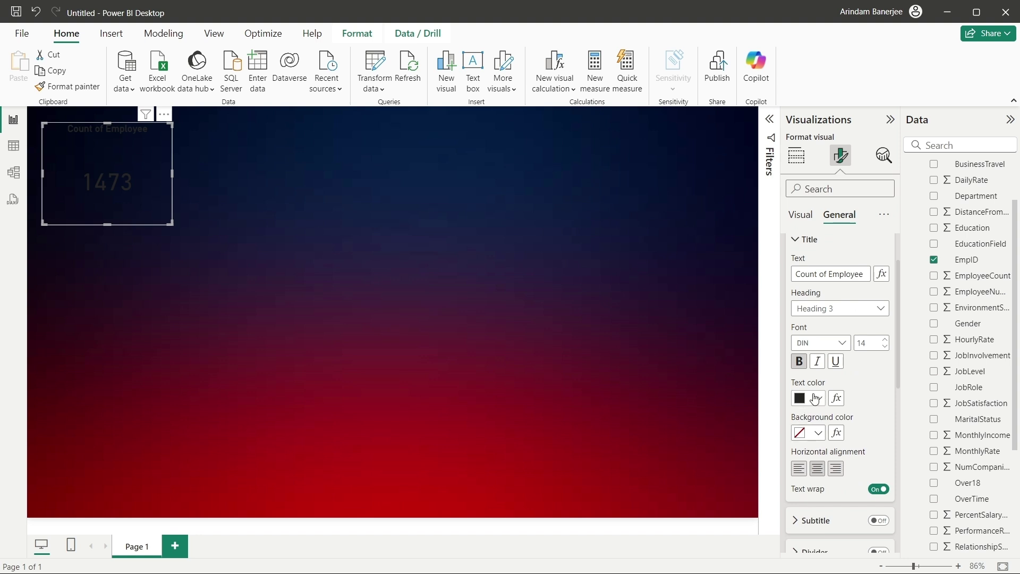
click(818, 399)
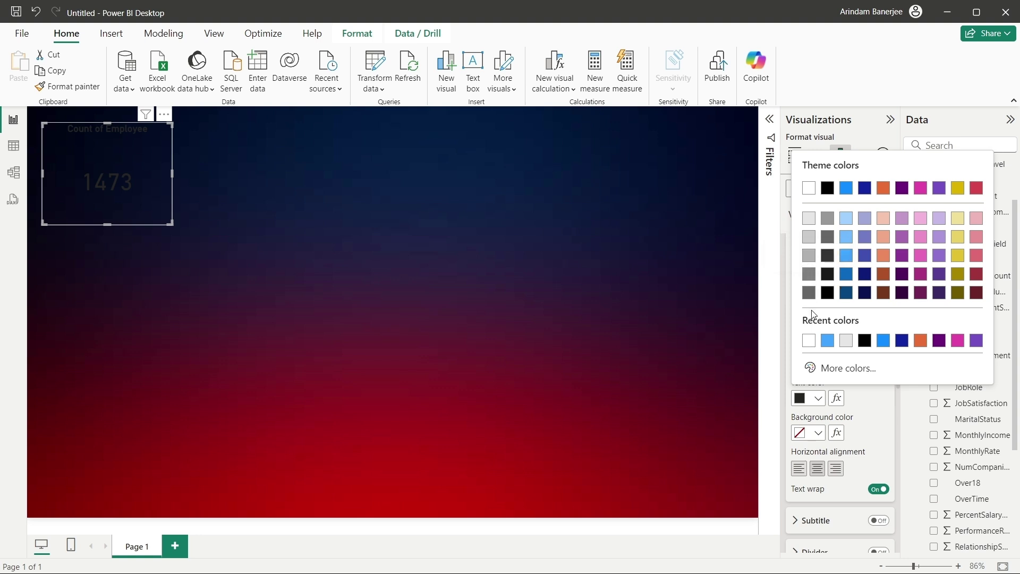
click(809, 341)
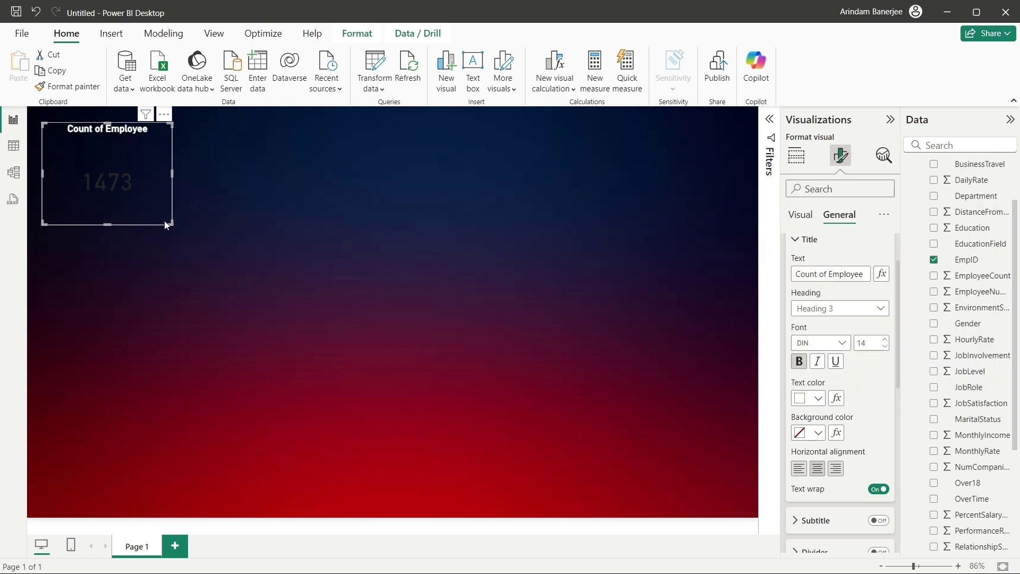
Set the color of the card's callout value to white
click(807, 220)
click(830, 262)
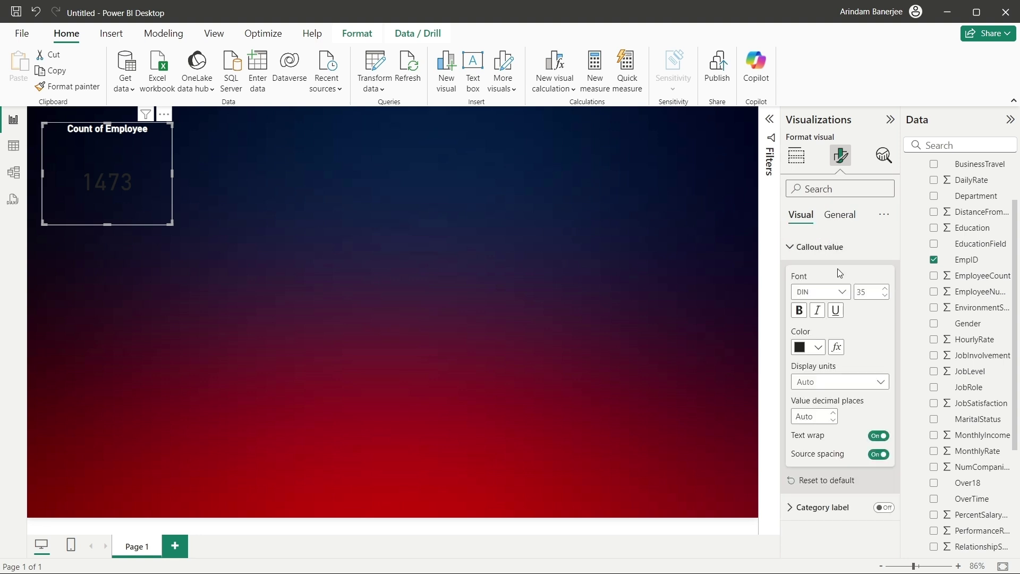
click(818, 348)
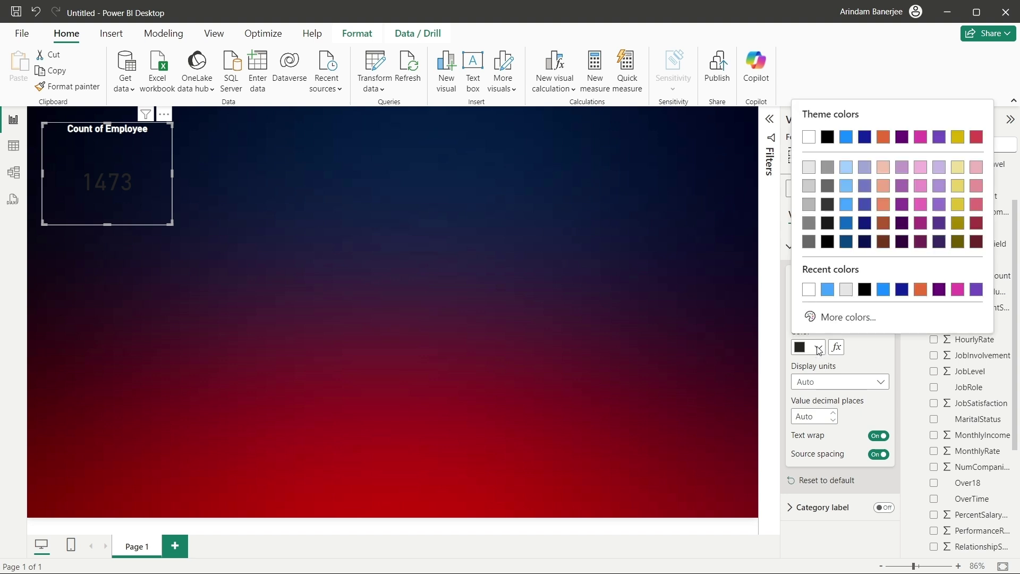
click(809, 290)
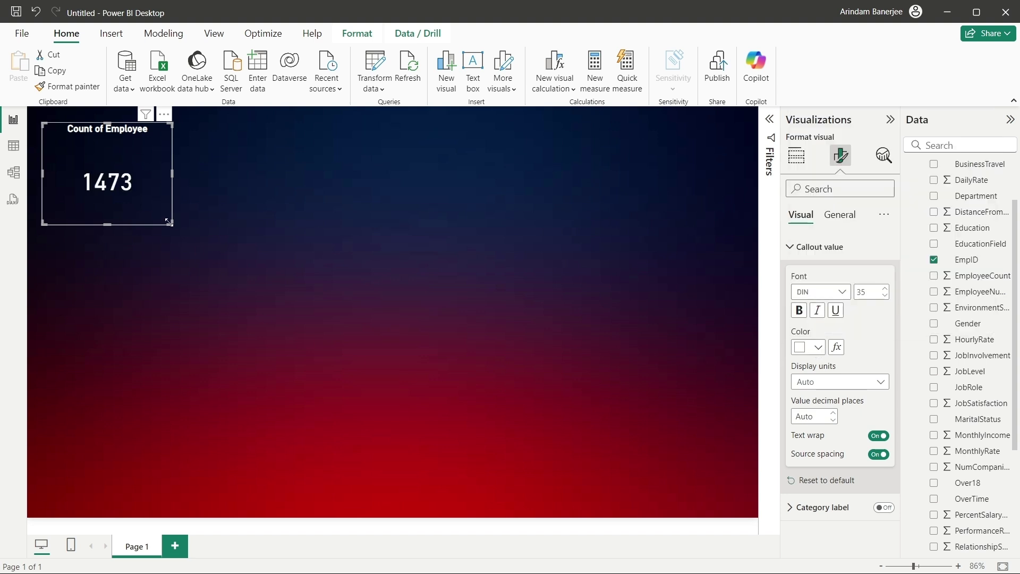
Look through the card's general formatting options, including title and effects, to find its size settings
click(839, 216)
click(803, 218)
click(844, 222)
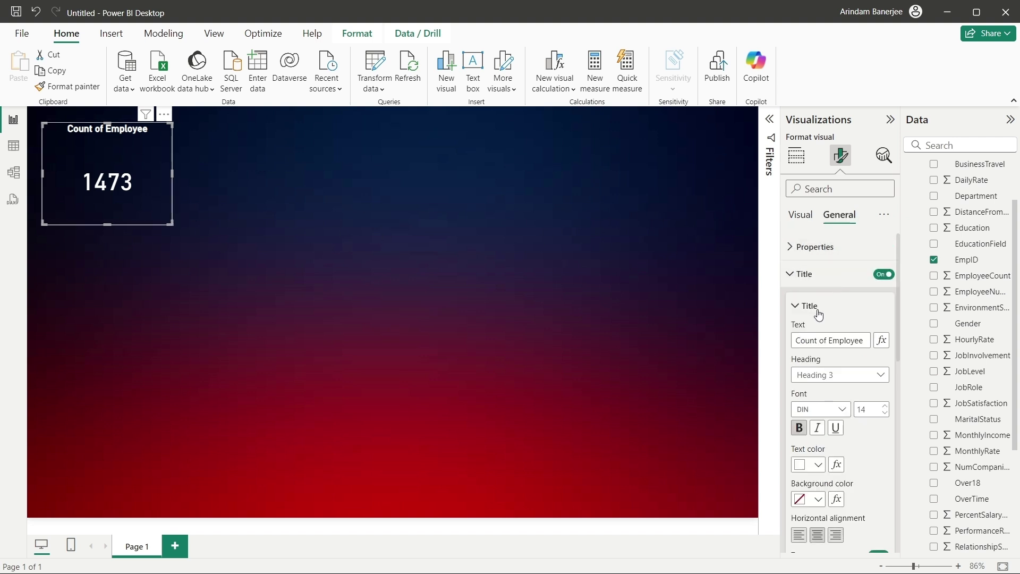
click(804, 273)
click(806, 301)
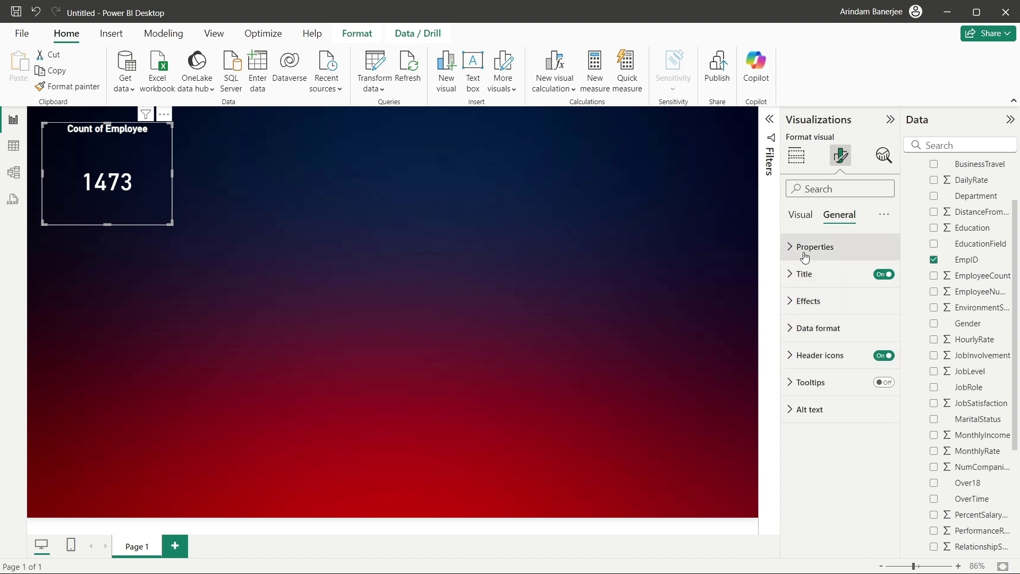
click(804, 274)
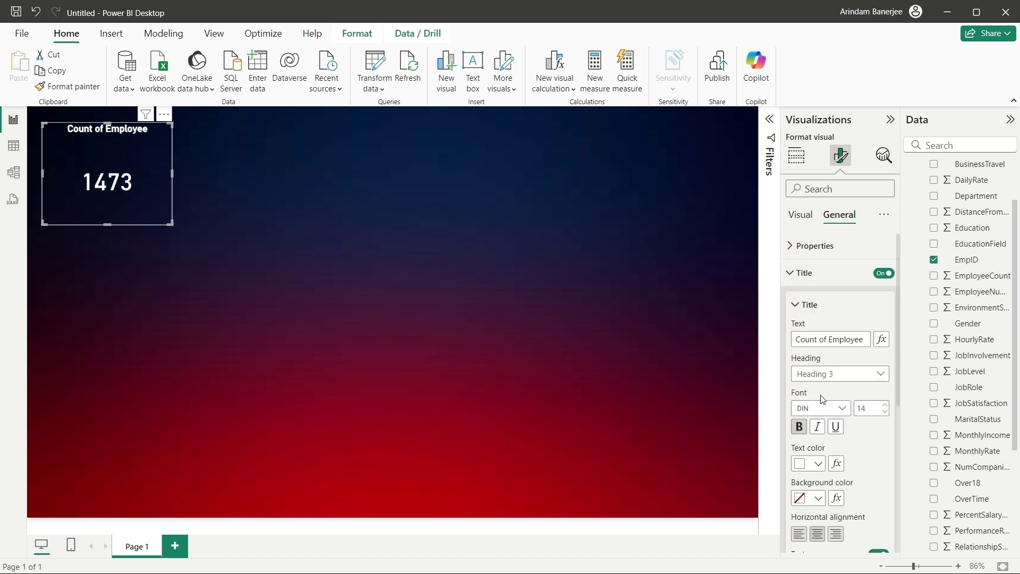
scroll(822, 396, down, 3)
click(812, 439)
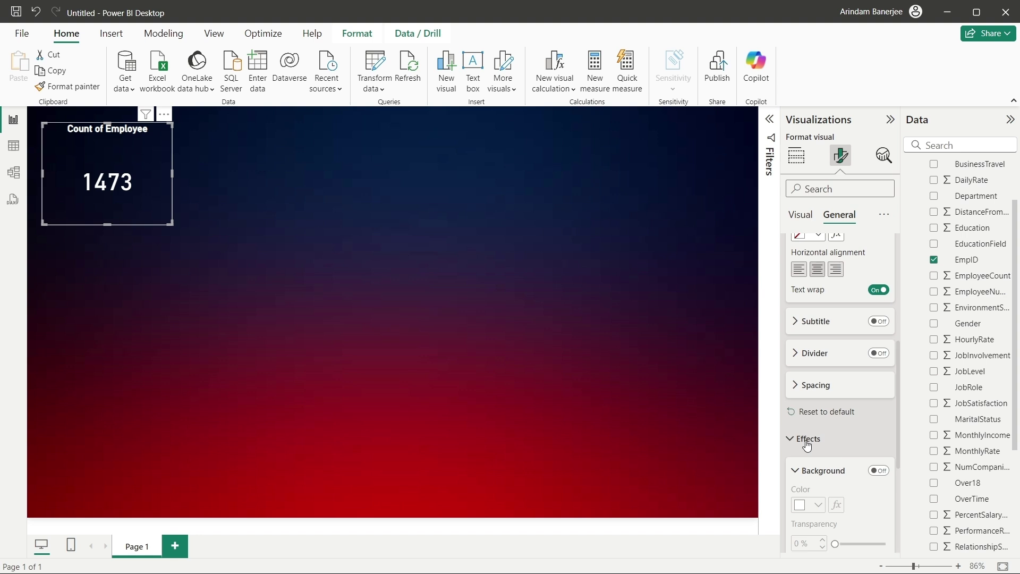
scroll(819, 451, down, 4)
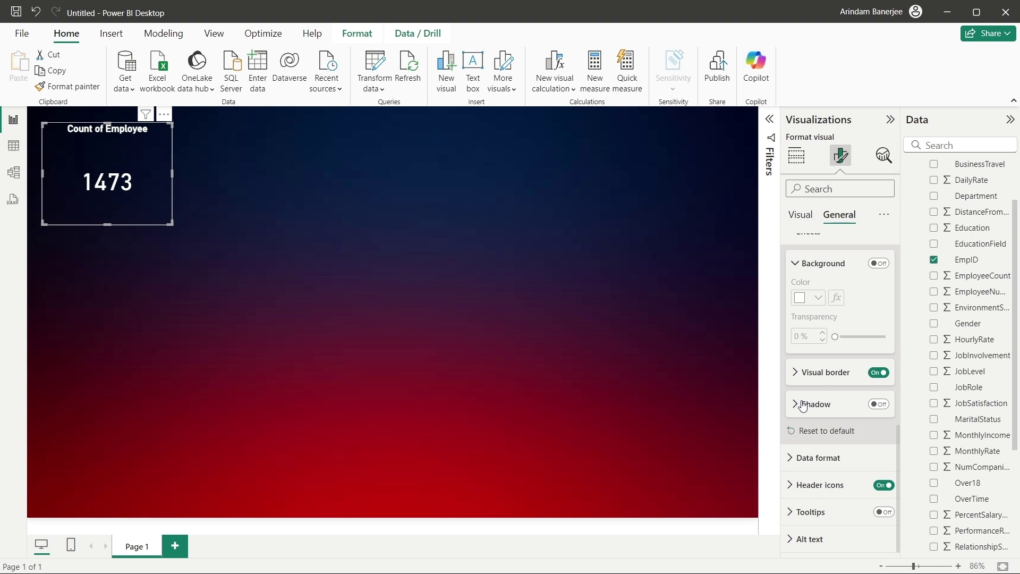
scroll(814, 292, up, 5)
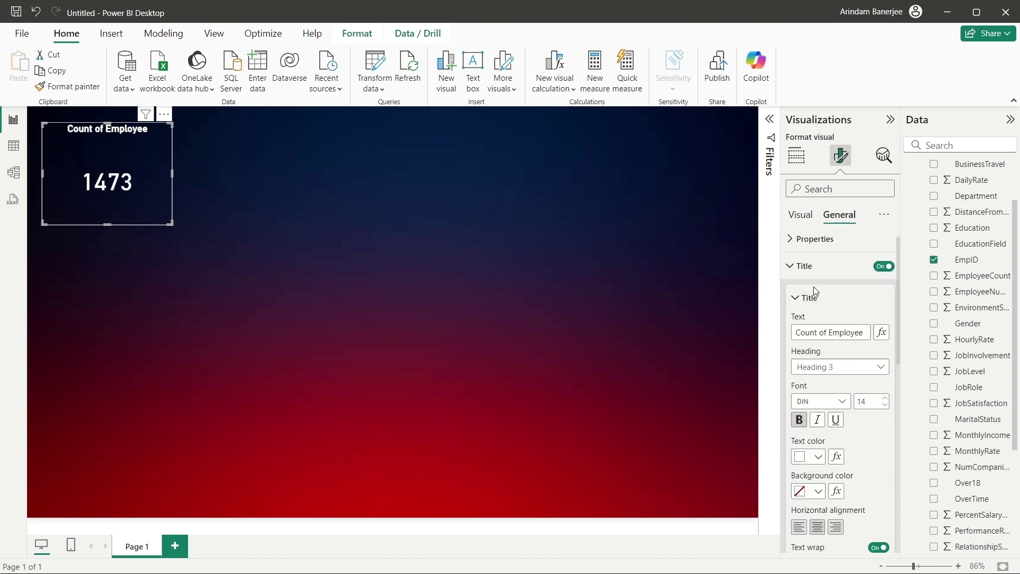
click(818, 241)
click(818, 241)
scroll(831, 404, down, 10)
scroll(834, 417, up, 6)
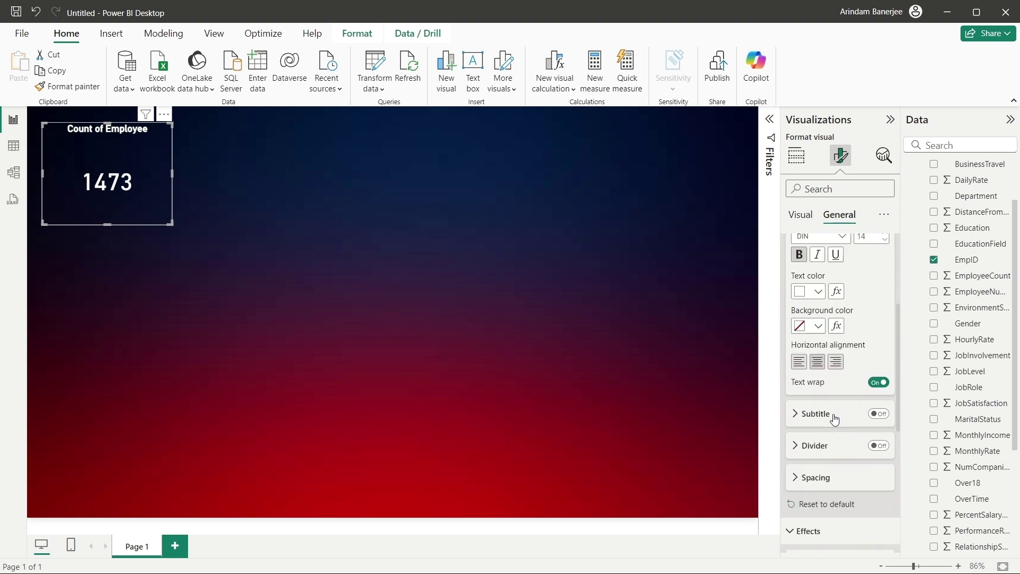
scroll(827, 345, up, 4)
Set the employee count card's height to 75 and its width to 150
click(821, 247)
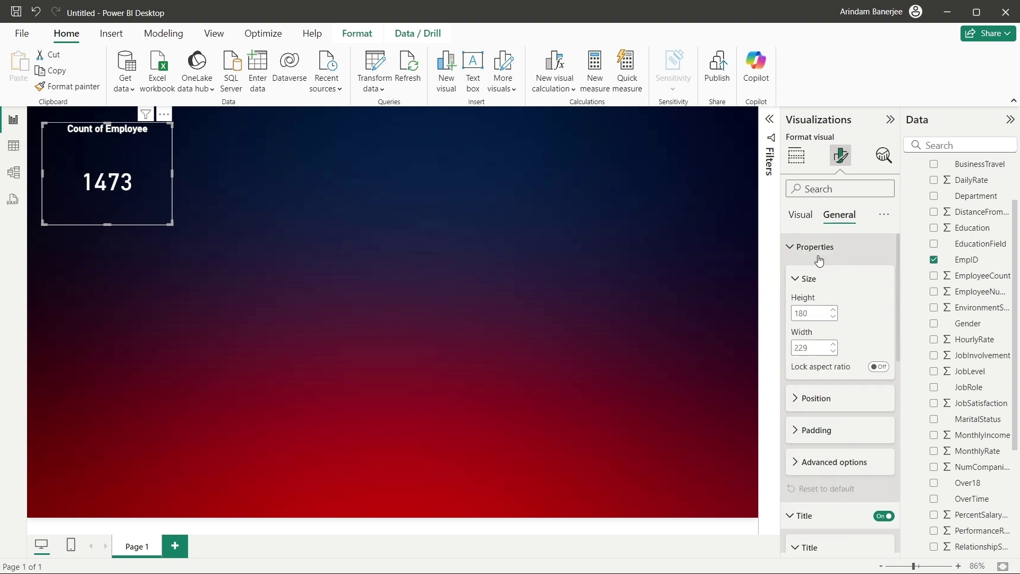
click(819, 316)
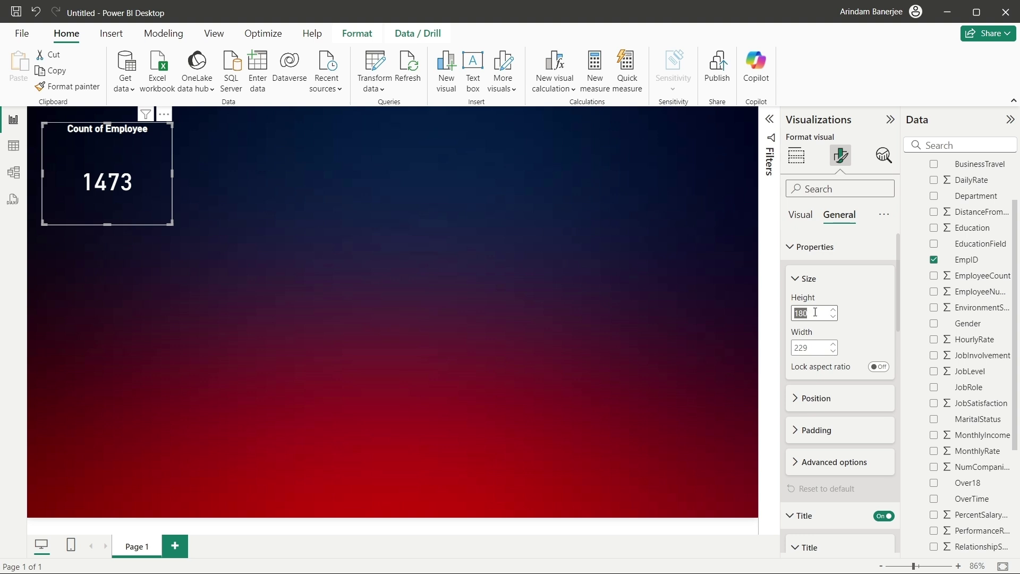
text(75)
click(807, 348)
click(812, 349)
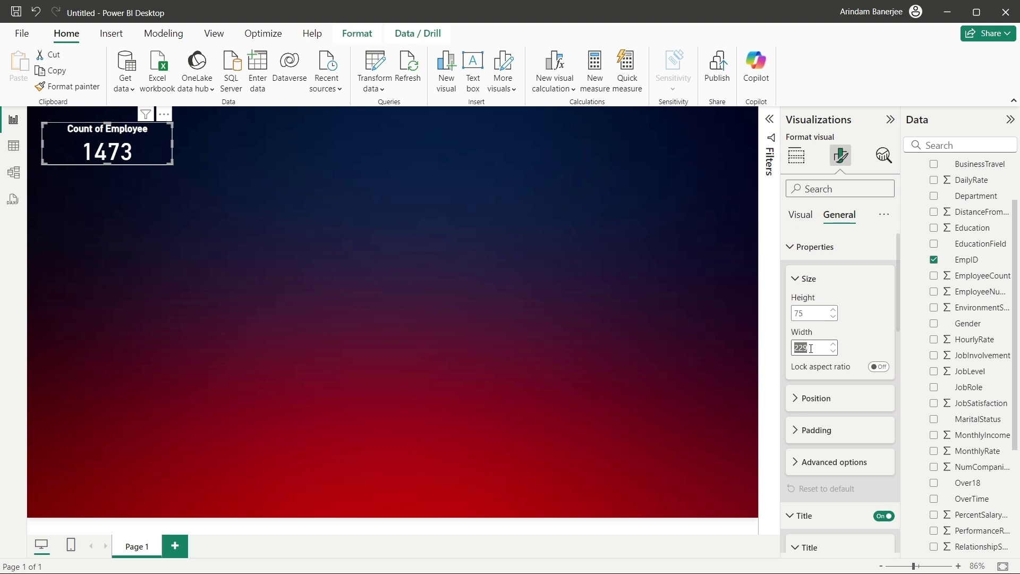
key(BackSpace)
text(150)
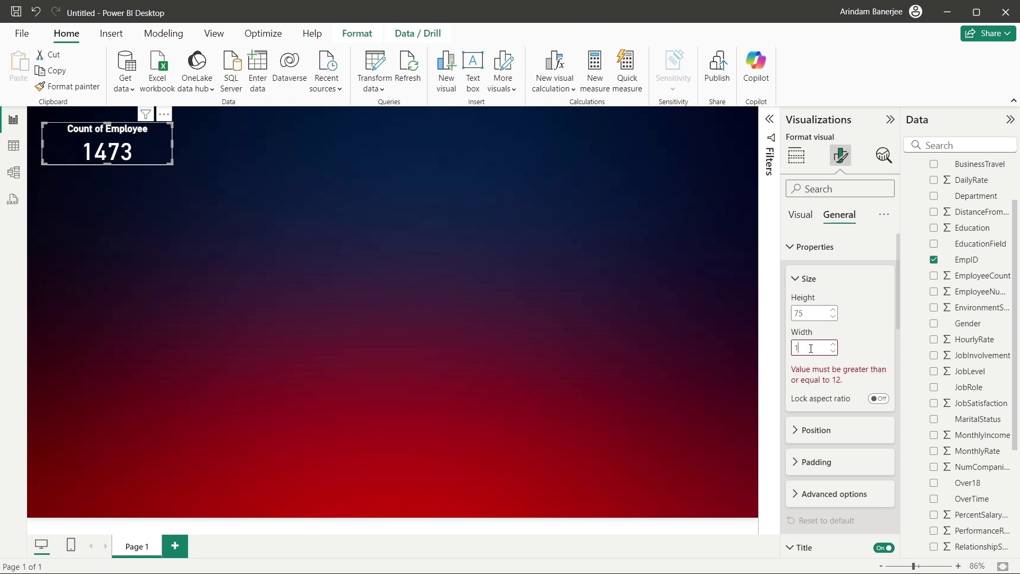
click(647, 368)
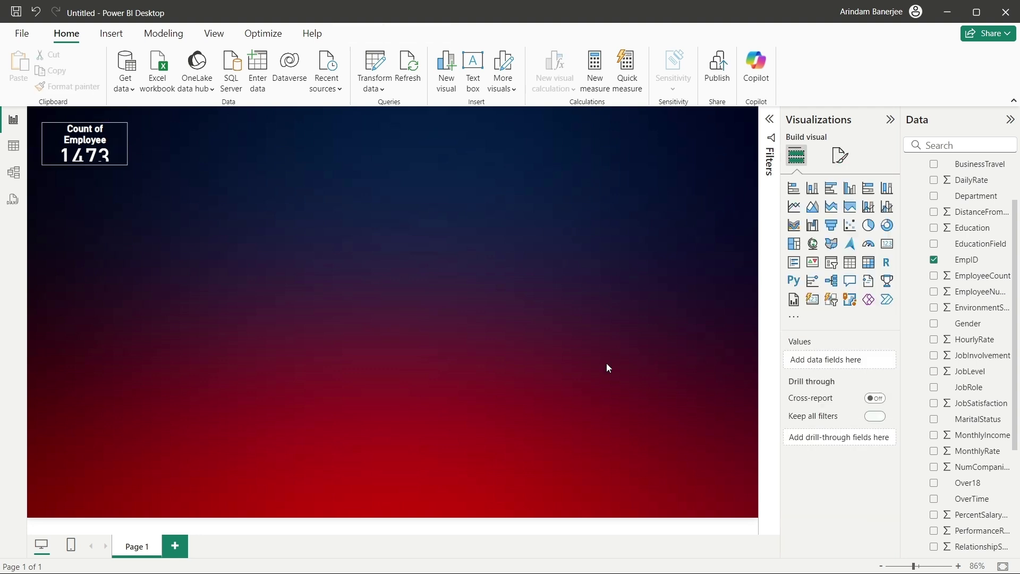
Move the employee count card slightly lower on the page and resize it to a height of 75 and a width of 150
click(124, 161)
drag(124, 161, 121, 187)
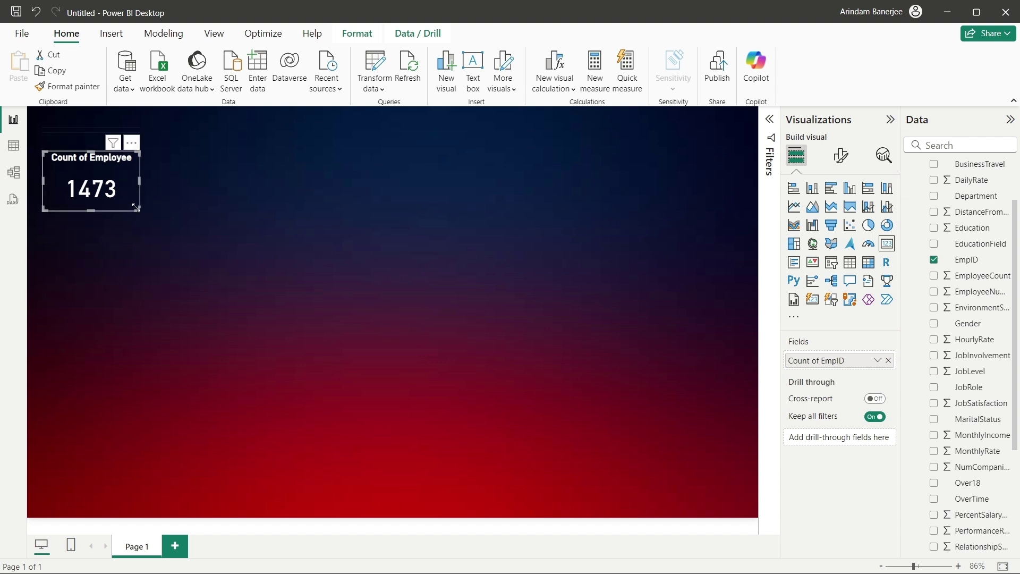
click(841, 155)
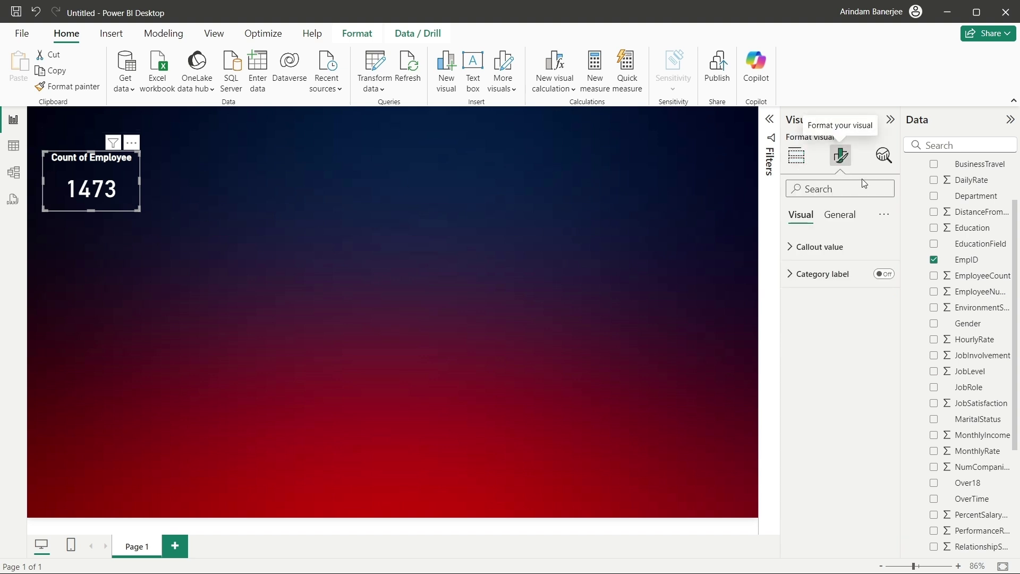
click(837, 214)
click(833, 247)
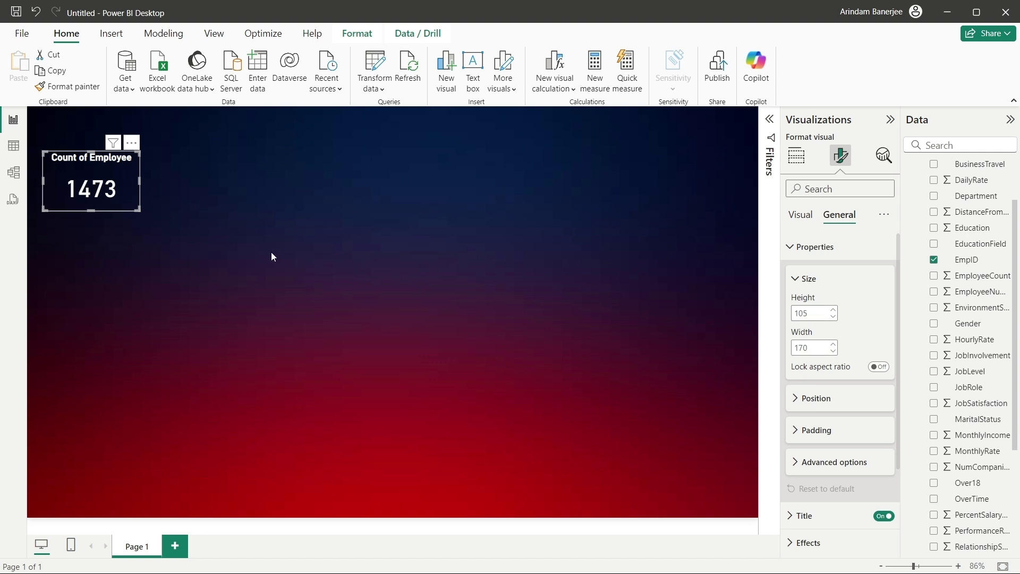
click(808, 277)
click(814, 286)
click(816, 315)
key(BackSpace)
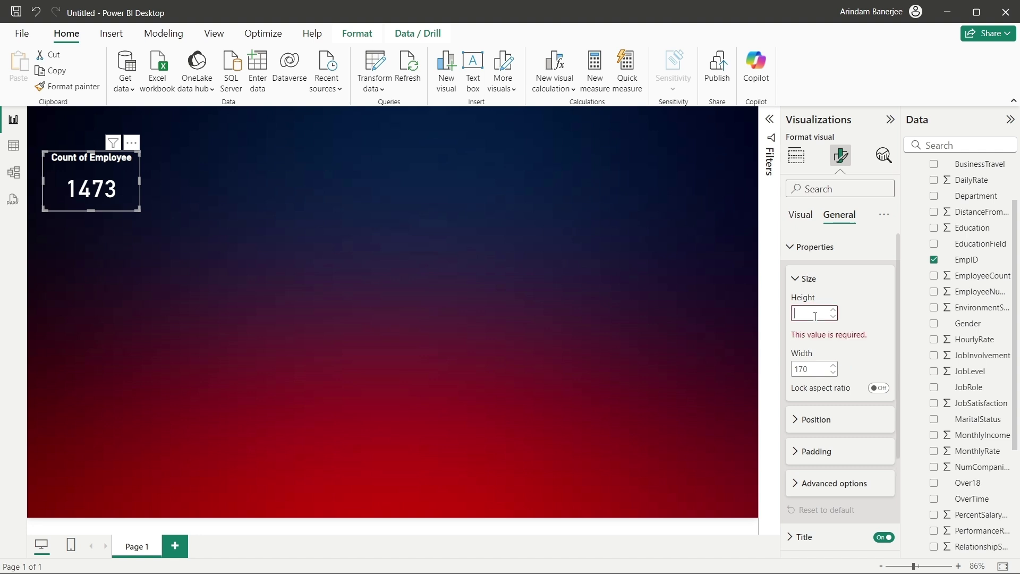
text(75)
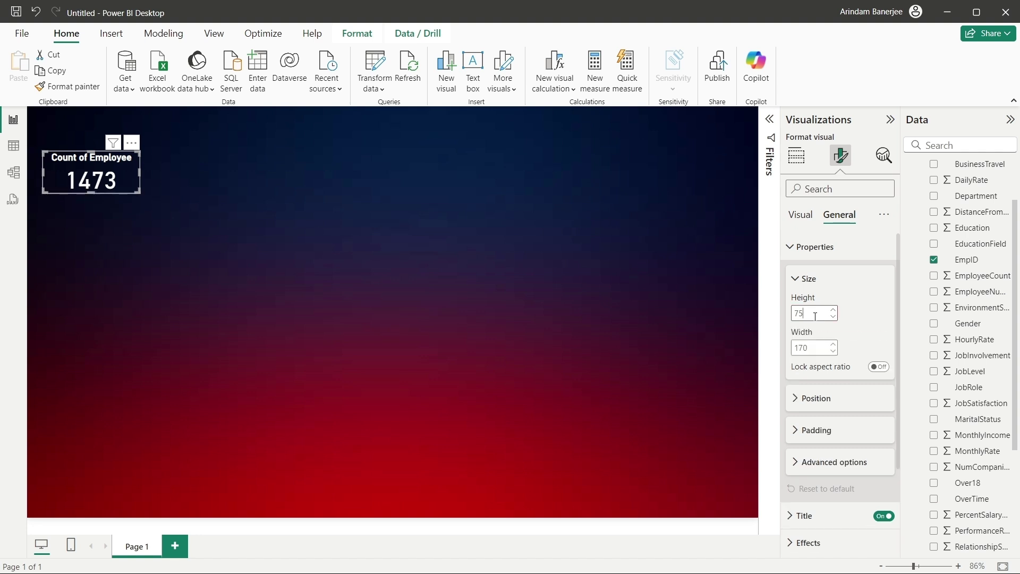
click(821, 351)
text(150)
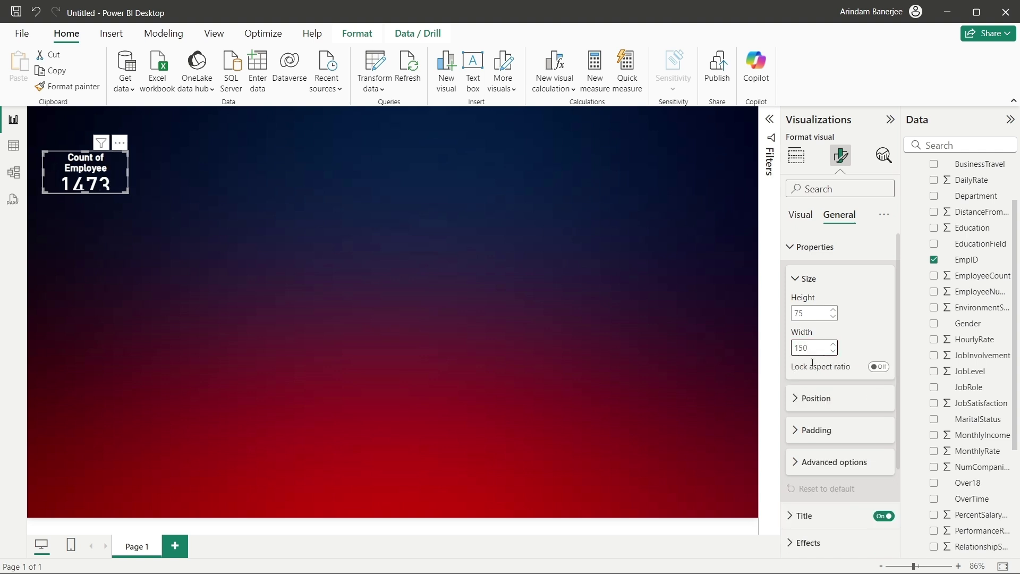
click(629, 359)
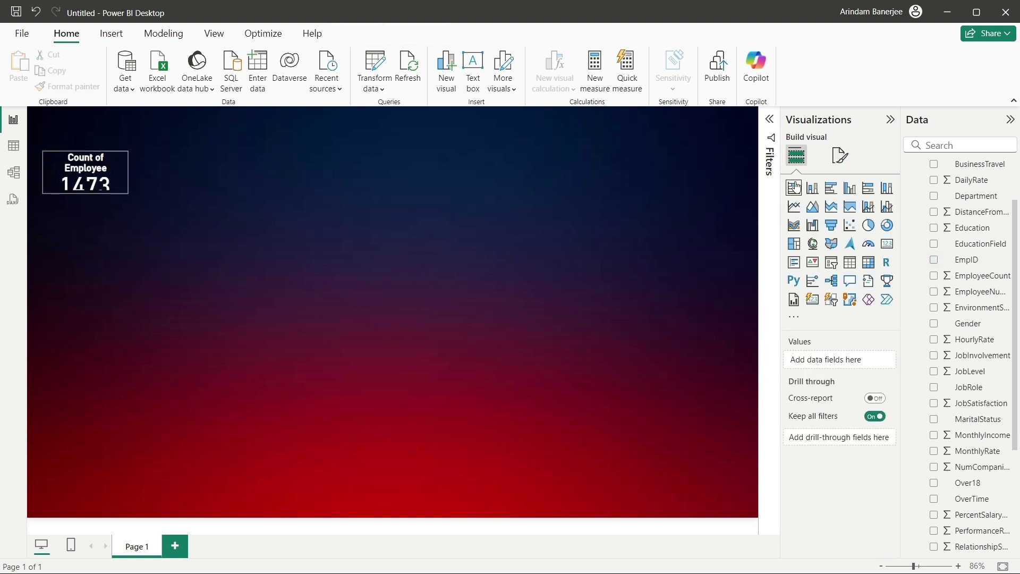
Reduce the font size of the employee count card's title to 13
click(846, 160)
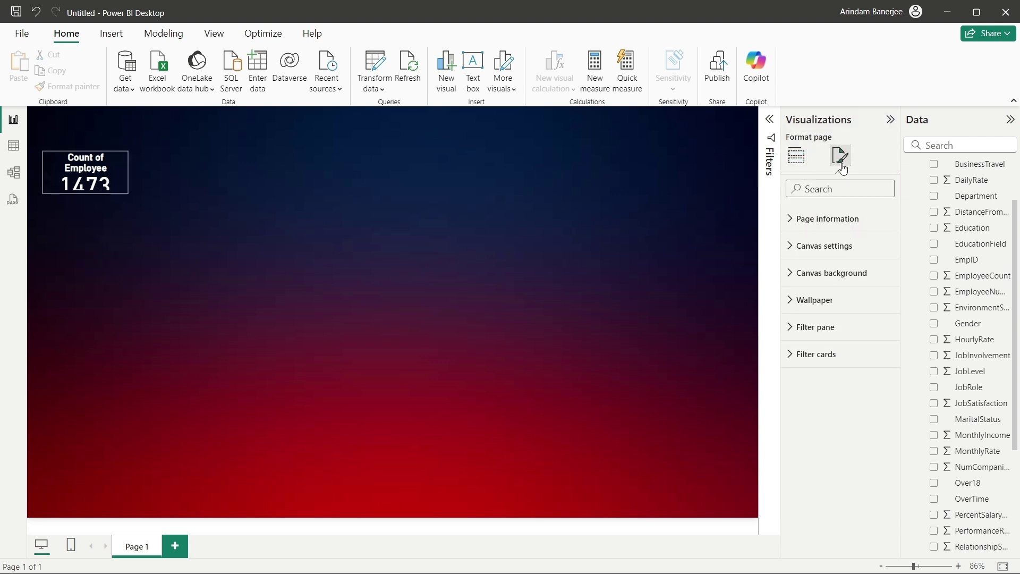
click(120, 177)
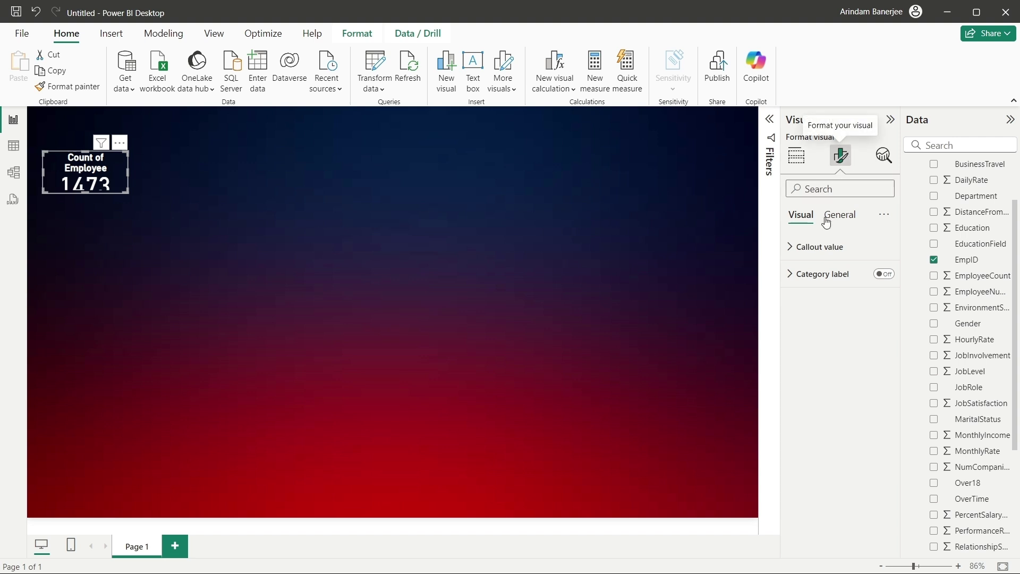
click(825, 248)
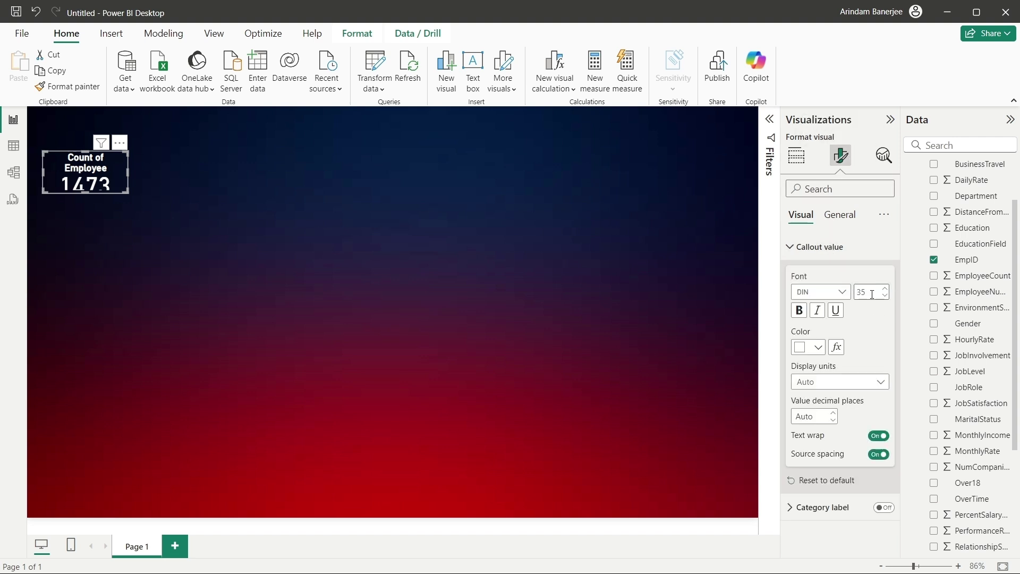
click(840, 217)
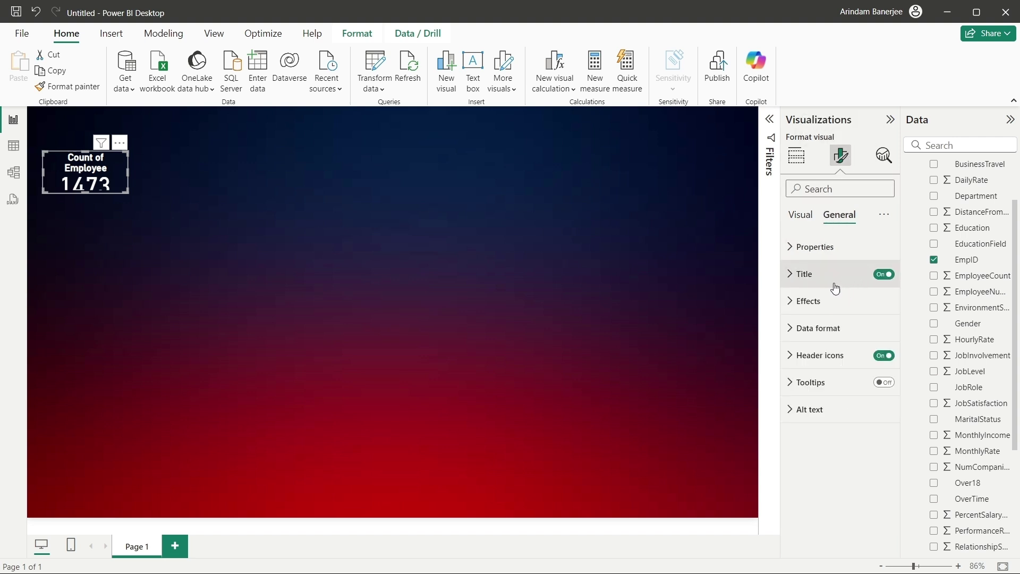
click(810, 248)
click(808, 254)
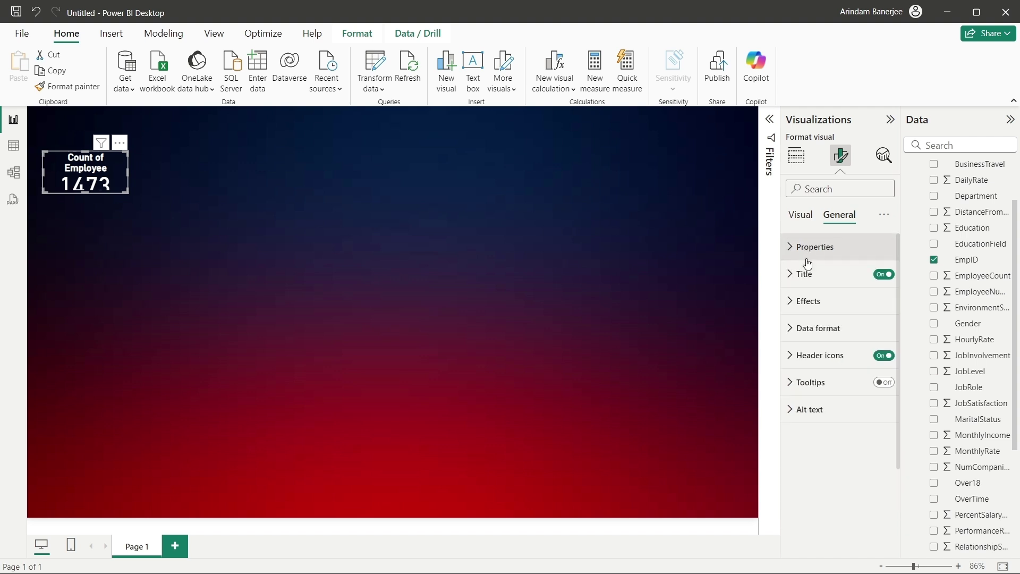
click(804, 282)
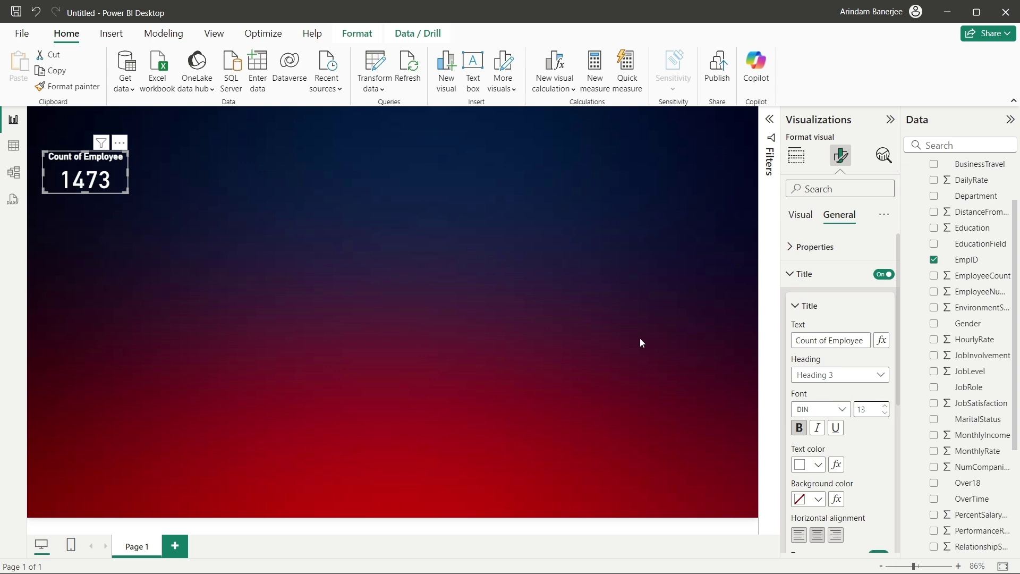
click(240, 289)
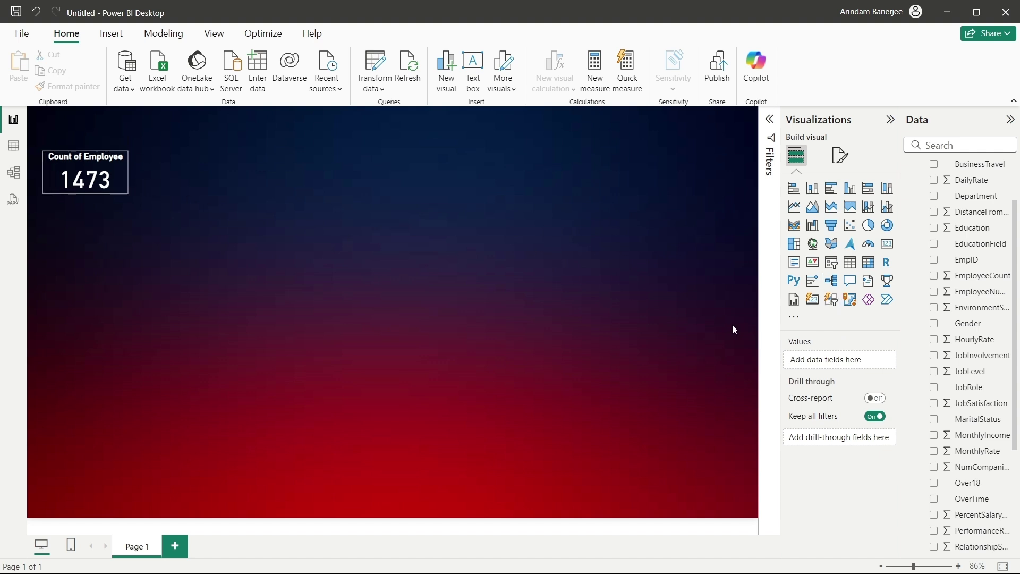
Make five copies of the employee count card and place them side by side in one row beside the original
click(81, 178)
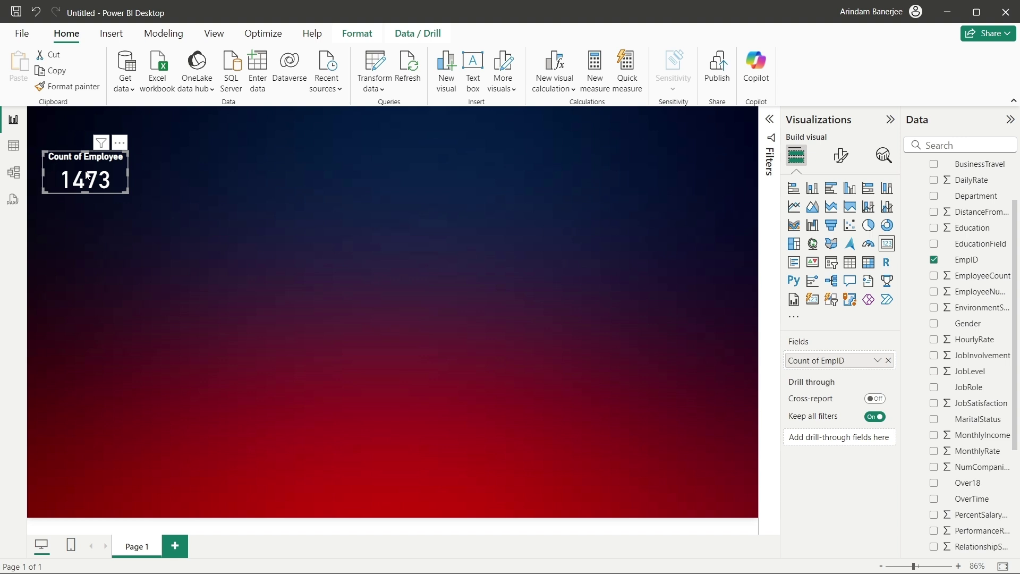
key(ctrl+c)
key(ctrl+v)
drag(105, 183, 191, 178)
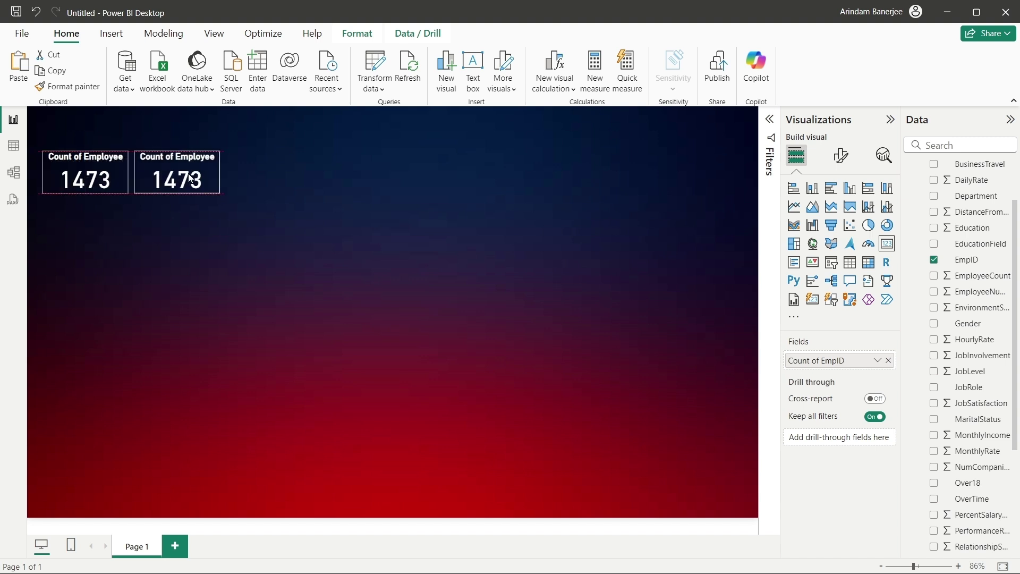
key(ctrl+v)
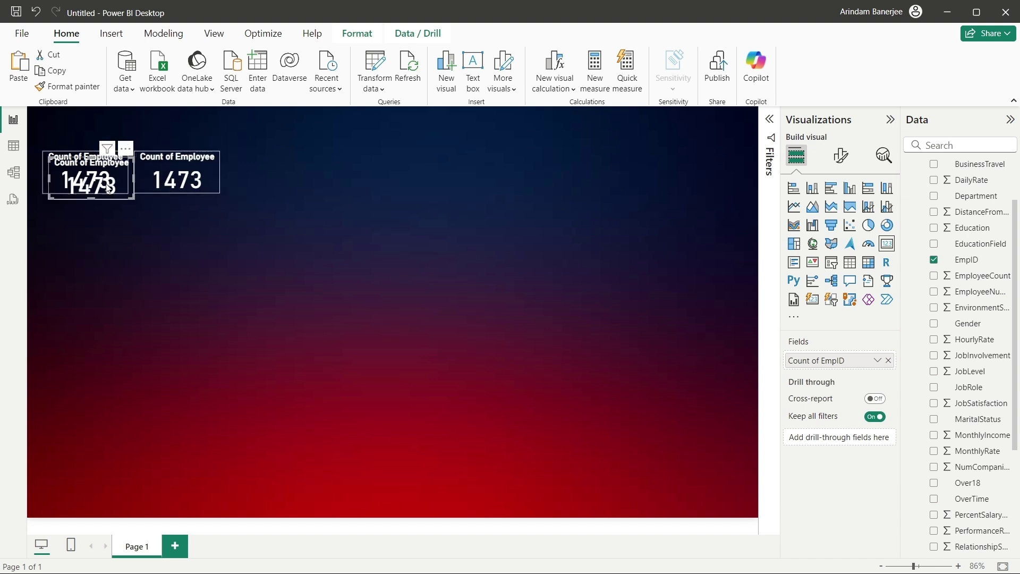
drag(102, 182, 286, 183)
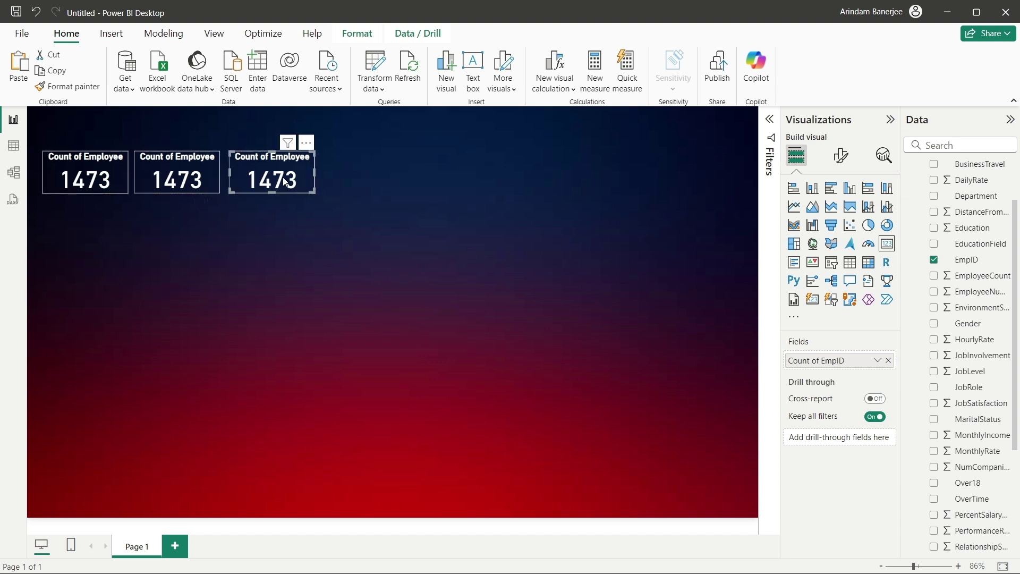
key(ctrl+v)
drag(102, 181, 371, 176)
key(ctrl+v)
drag(101, 171, 476, 180)
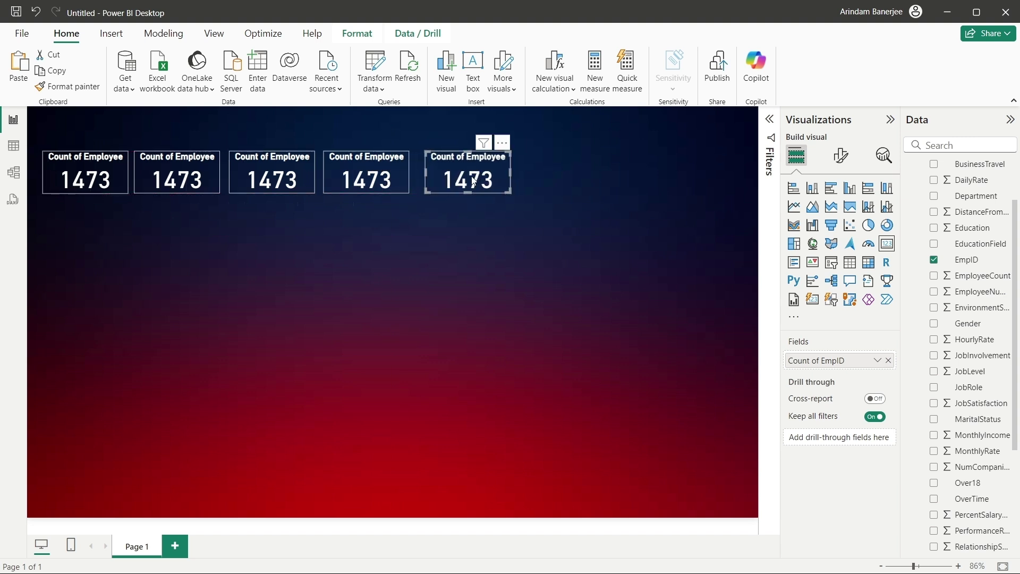
key(ctrl+v)
drag(66, 182, 553, 182)
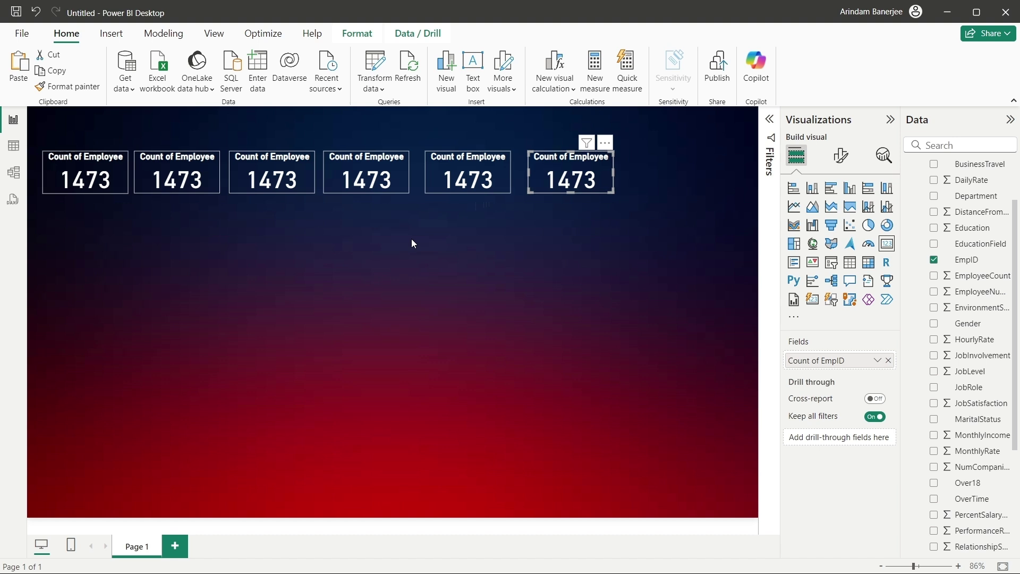
Replace the Count of EmpID field in the second card with the Attrition field
click(192, 184)
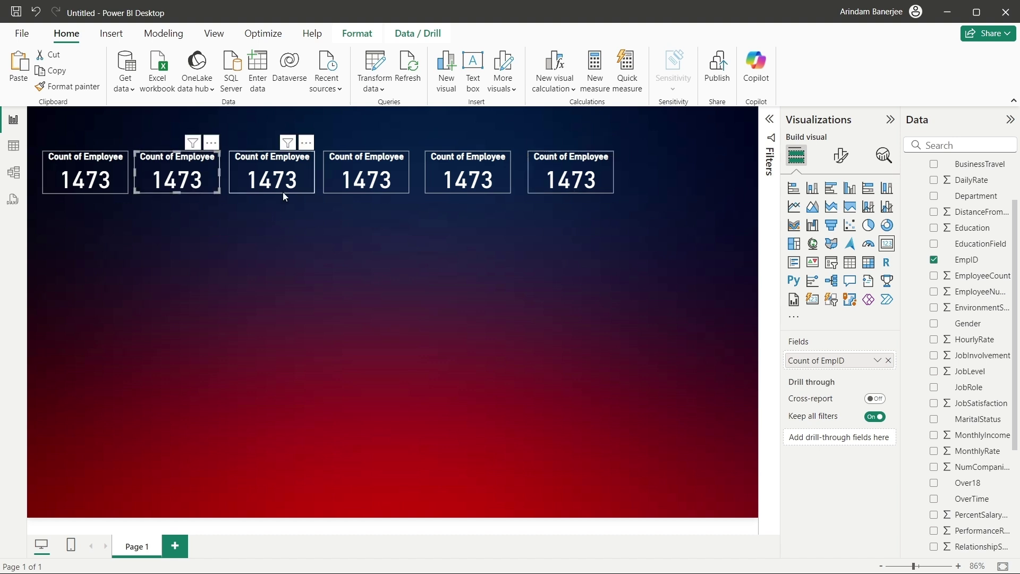
click(887, 361)
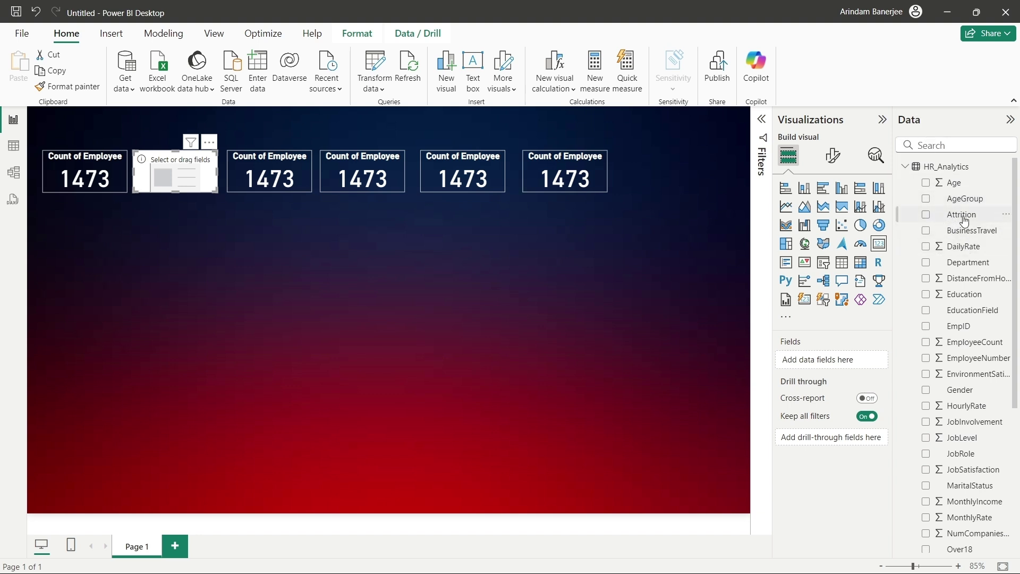
drag(964, 219, 835, 366)
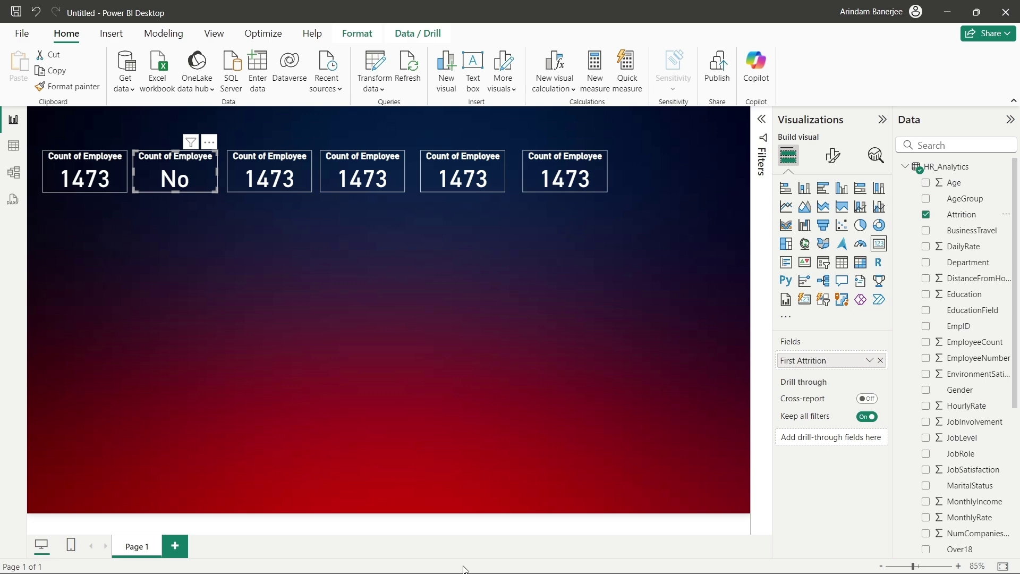
mouse_move(510, 567)
click(577, 559)
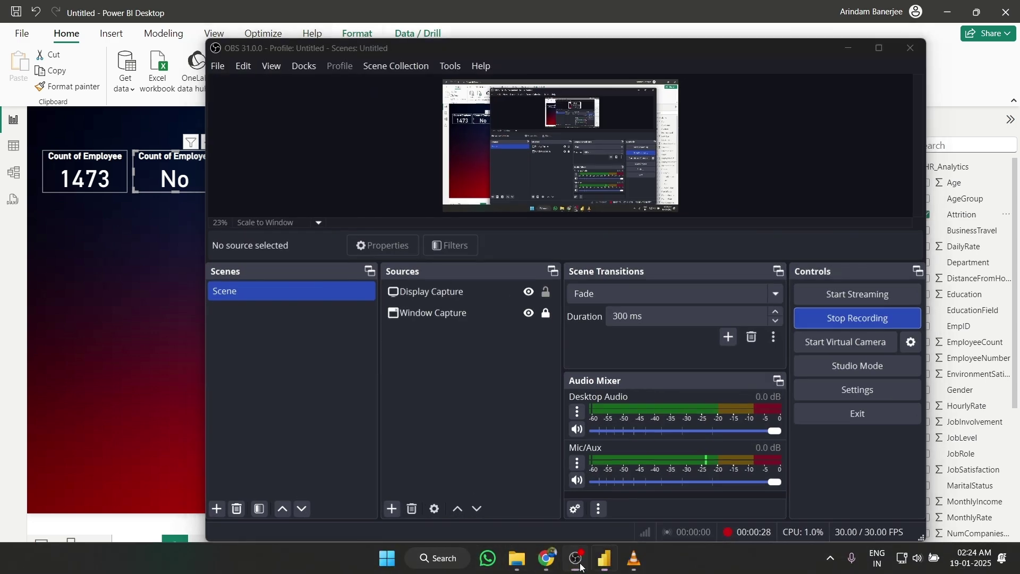
click(577, 559)
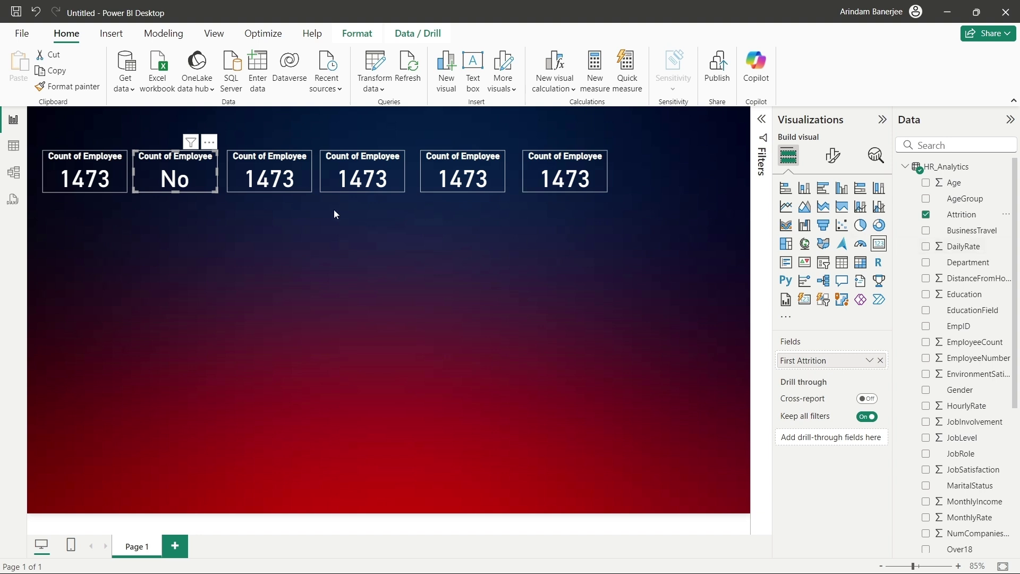
Add a new calculated column named AttritionCount to the HR_Analytics table
click(13, 147)
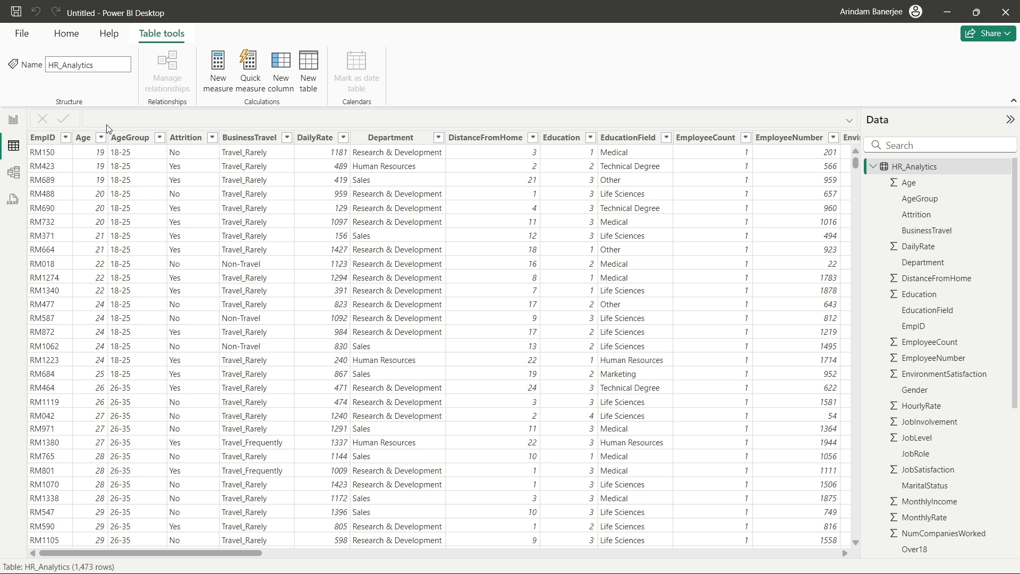
click(281, 69)
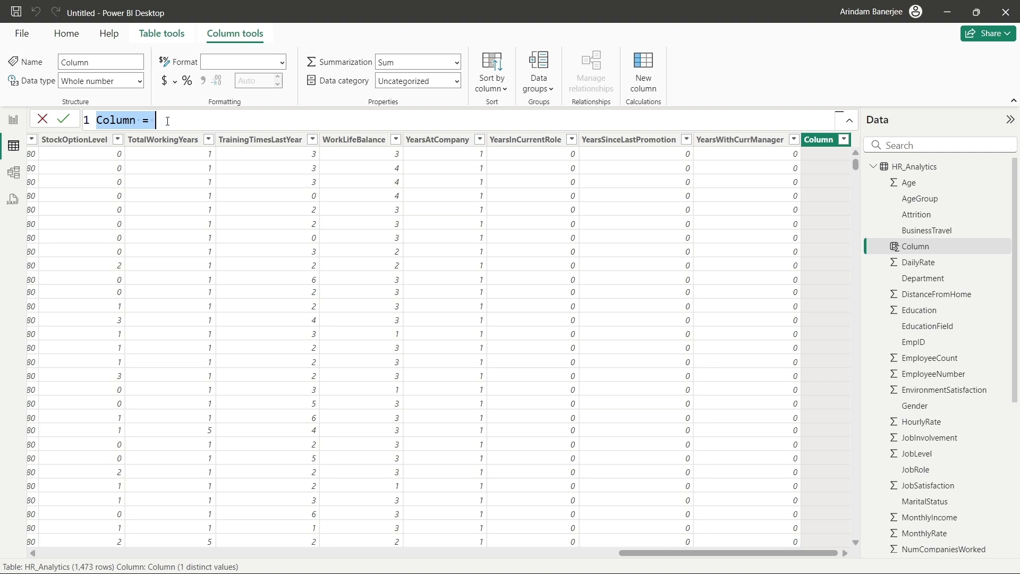
key(BackSpace)
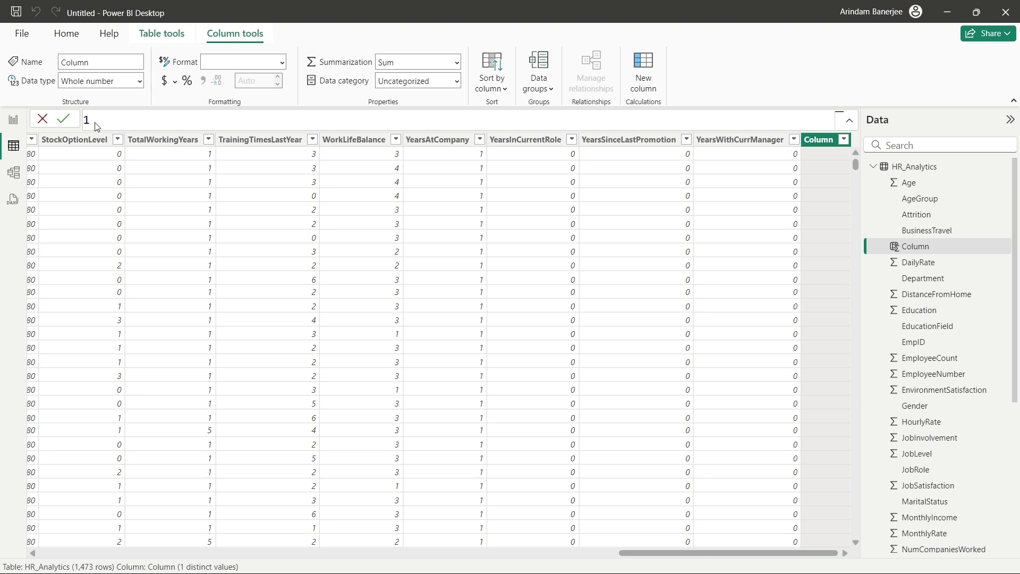
text(AttritionCOunt)
key(Left)
key(Left)
key(Left)
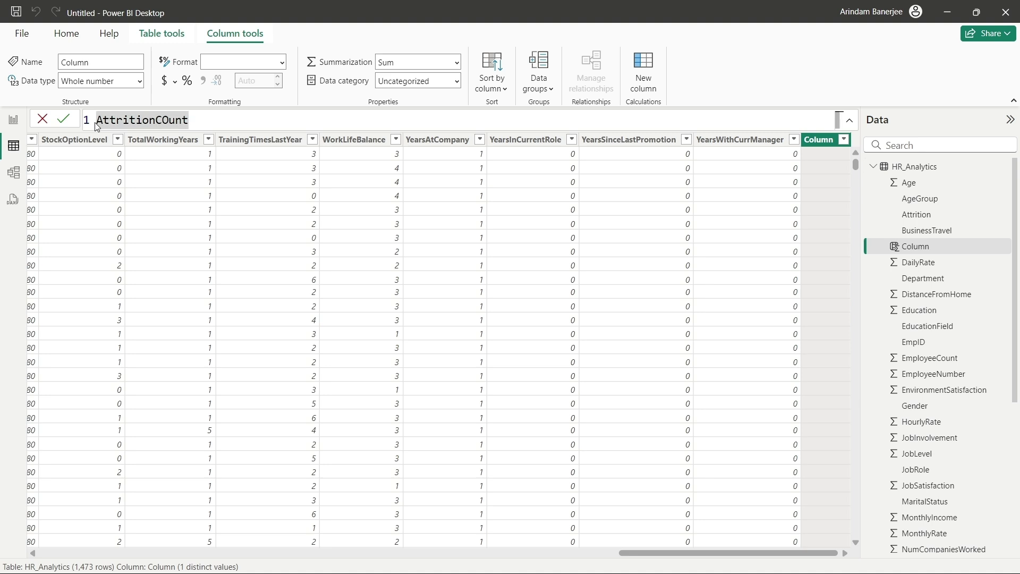
key(BackSpace)
text(o)
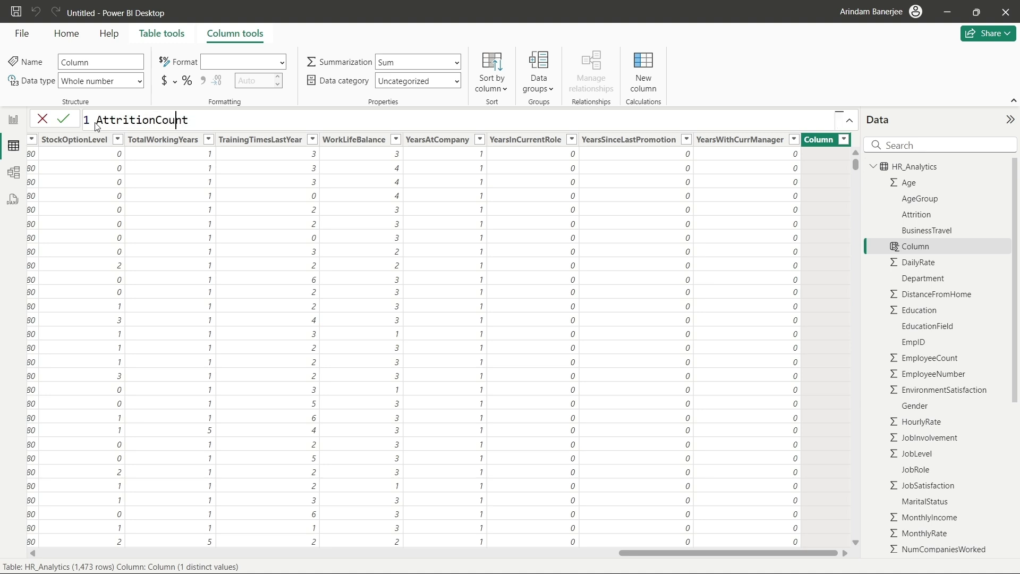
double_click(96, 124)
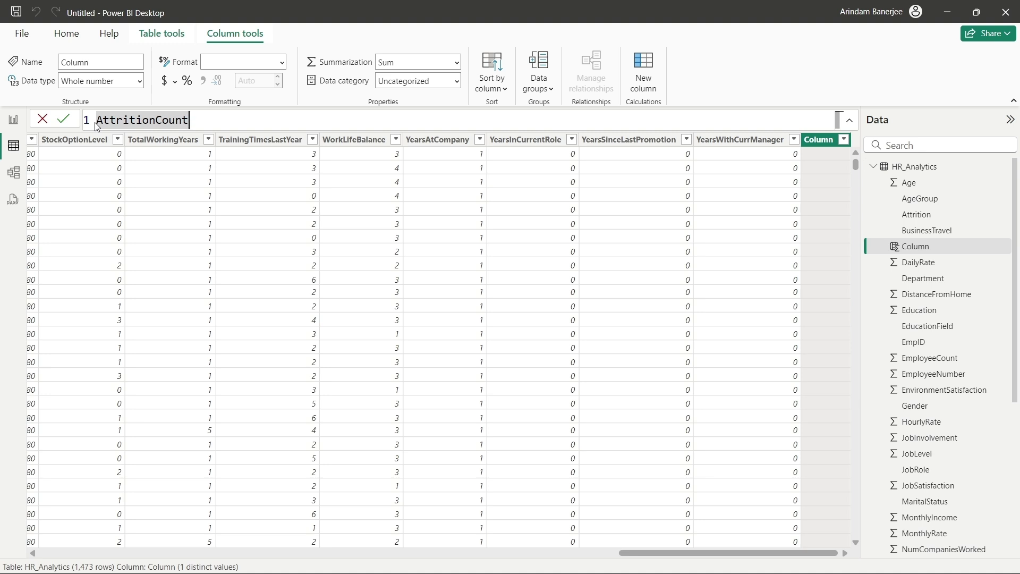
key(End)
text(=)
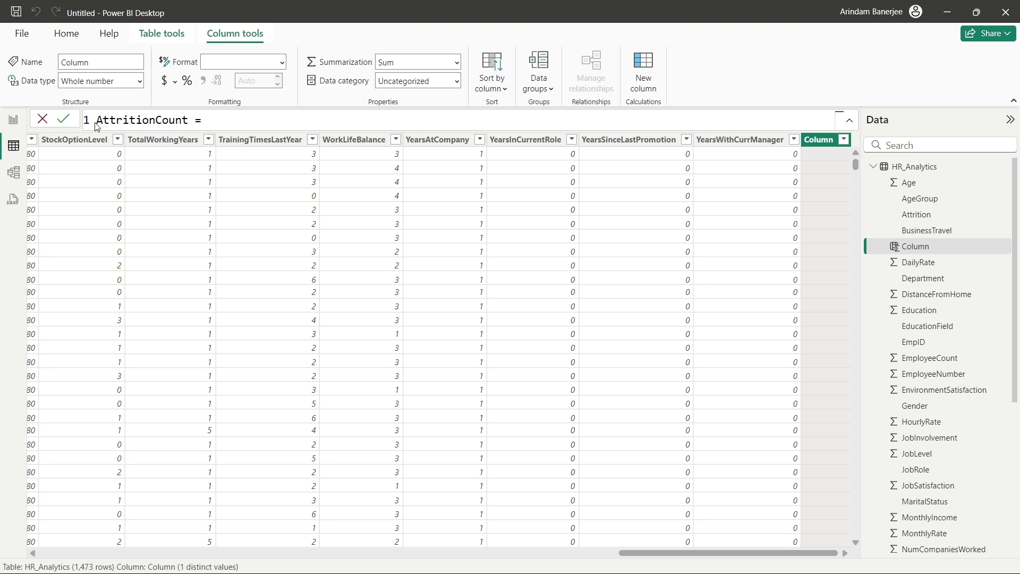
Begin the AttritionCount formula with an IF function that tests the HR_Analytics[Attrition] column
text( IF)
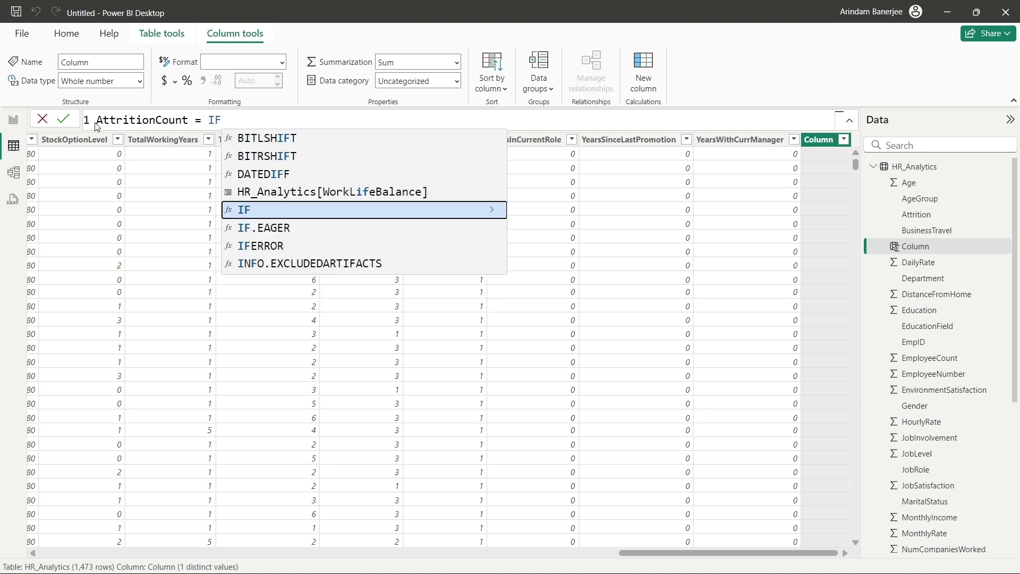
text(())
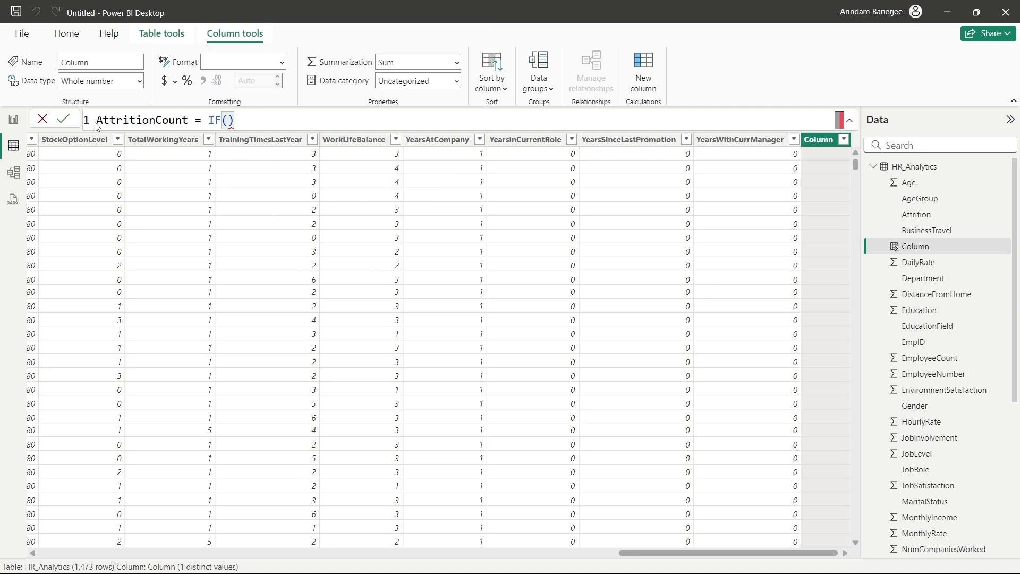
key(Left)
text(HR)
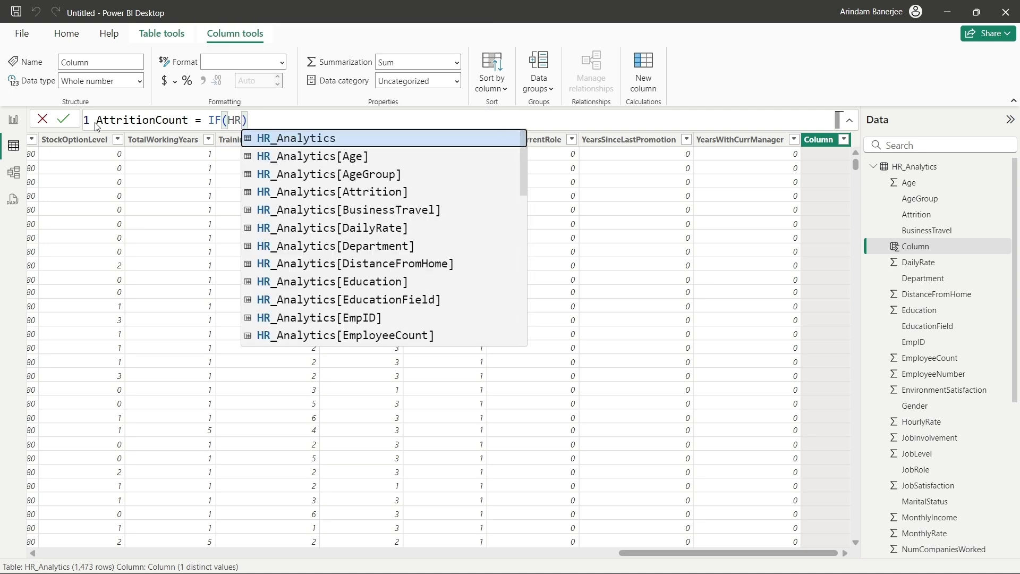
key(Tab)
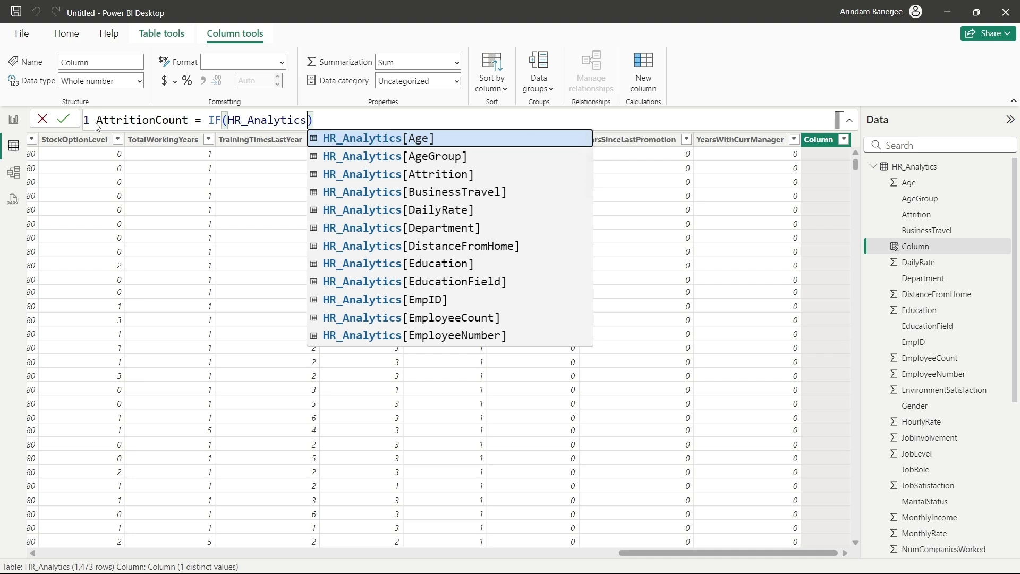
text([a)
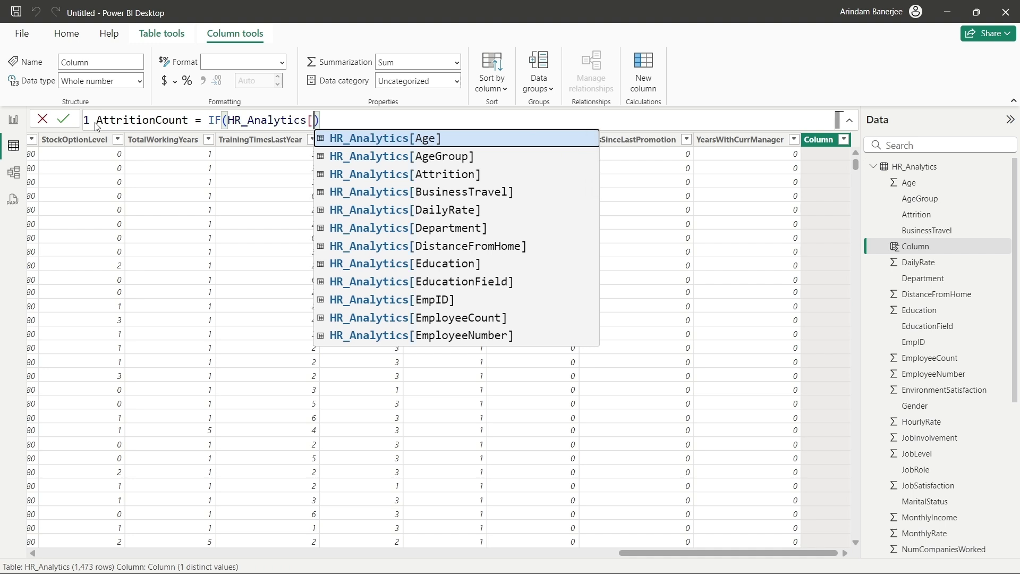
text(tt)
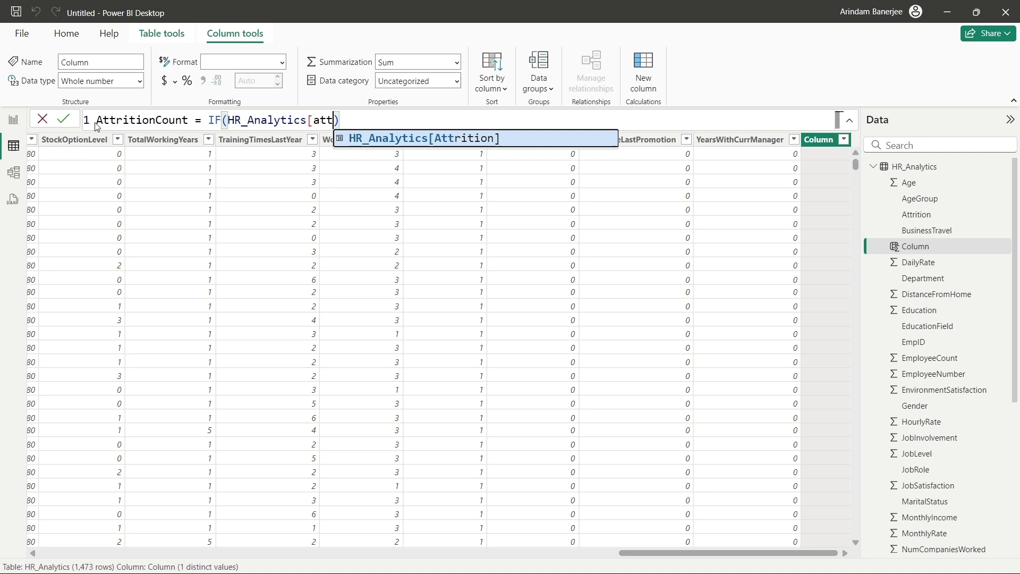
key(Tab)
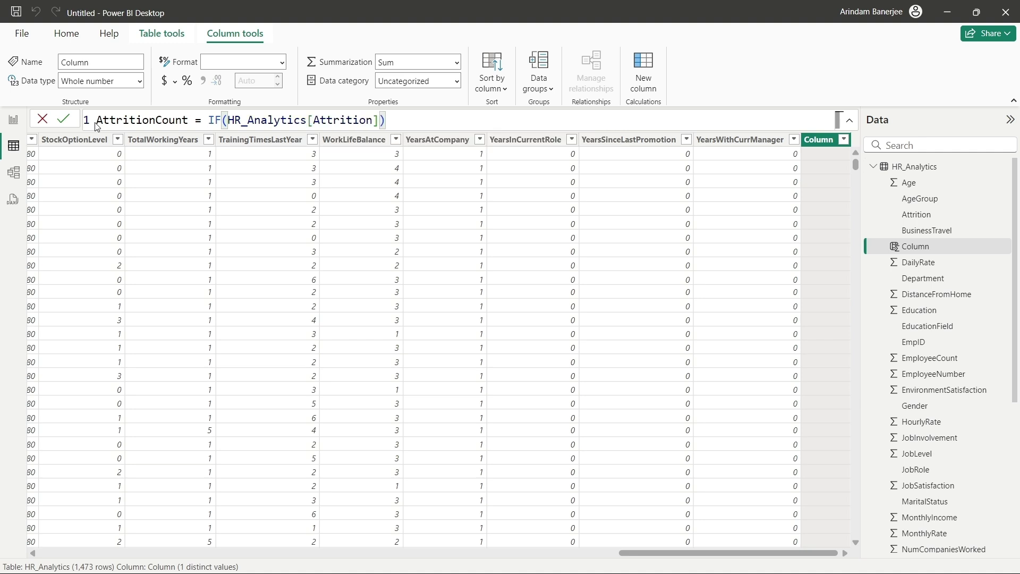
Complete the IF test as equal to "Yes", returning 1 when true and 0 when false
text(= )
text({)
key(BackSpace)
text("ye)
key(BackSpace)
key(BackSpace)
text(U)
key(BackSpace)
text(Yesa)
key(BackSpace)
text(" , 1)
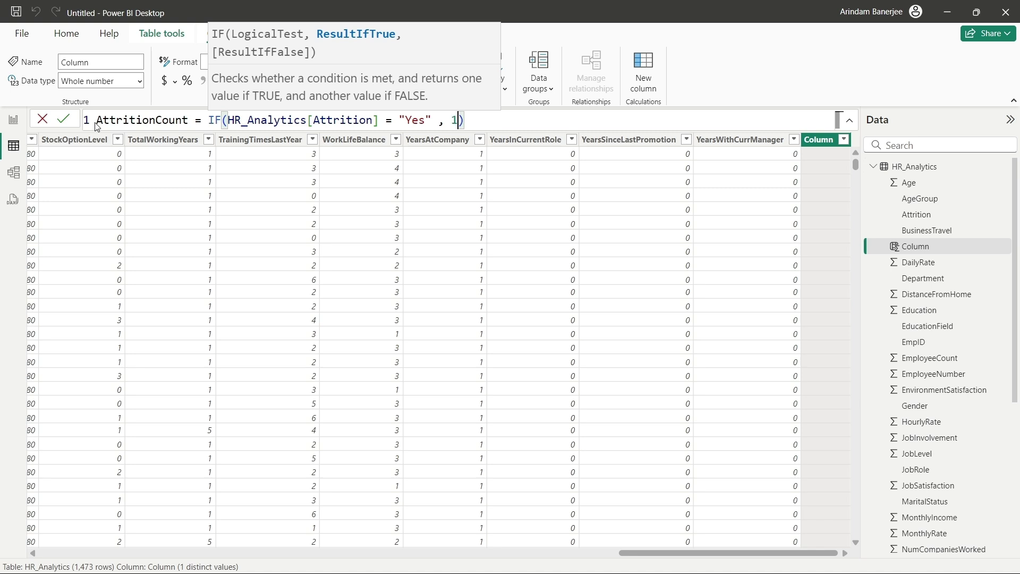
text( ,)
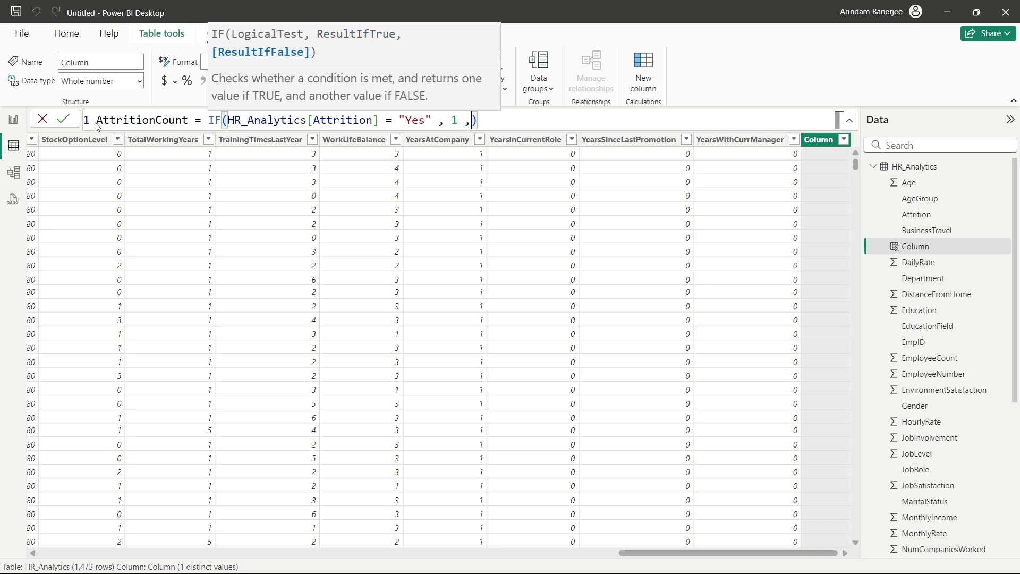
text(0)
Tidy the comma spacing to AttritionCount = IF(HR_Analytics[Attrition] = "Yes", 1, 0) and commit the column formula
key(Left)
key(Left)
key(BackSpace)
click(97, 123)
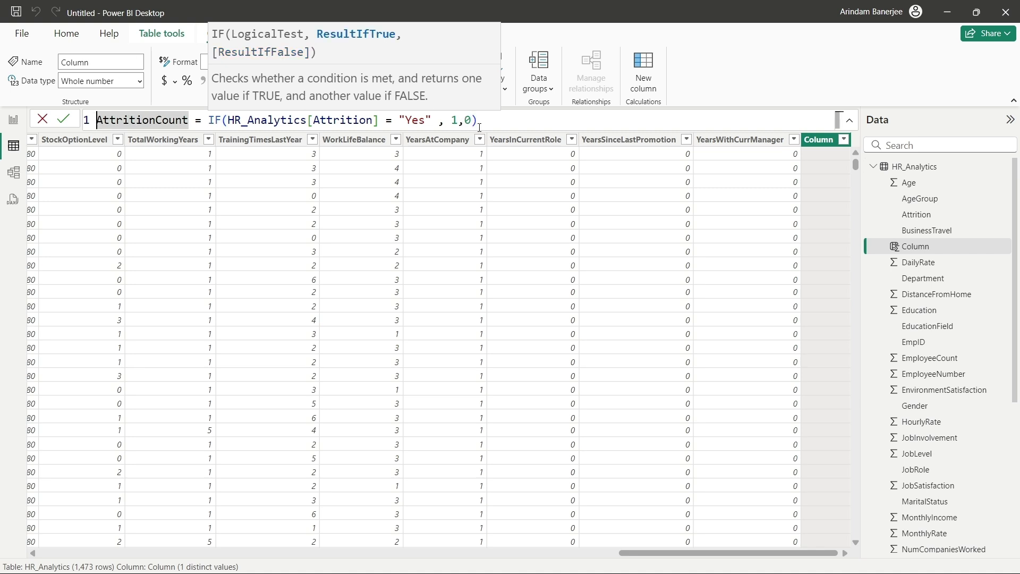
click(466, 123)
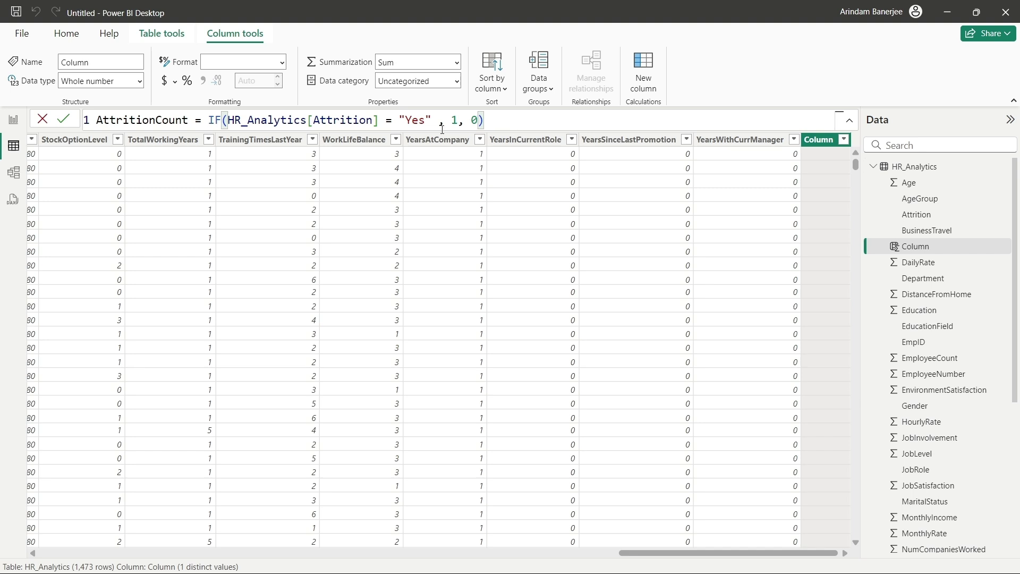
click(440, 120)
key(Delete)
key(Delete)
text(,)
click(489, 121)
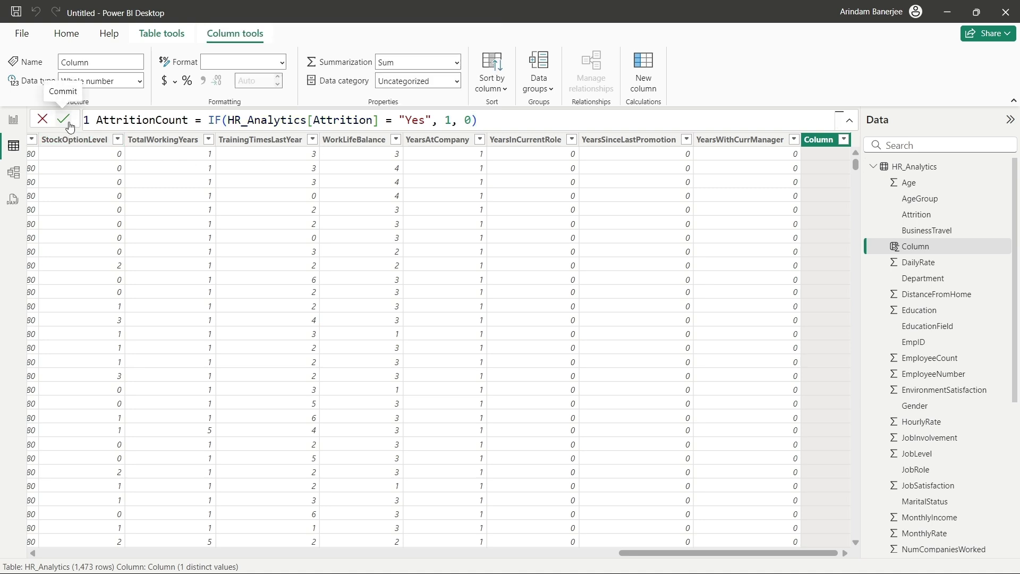
click(65, 120)
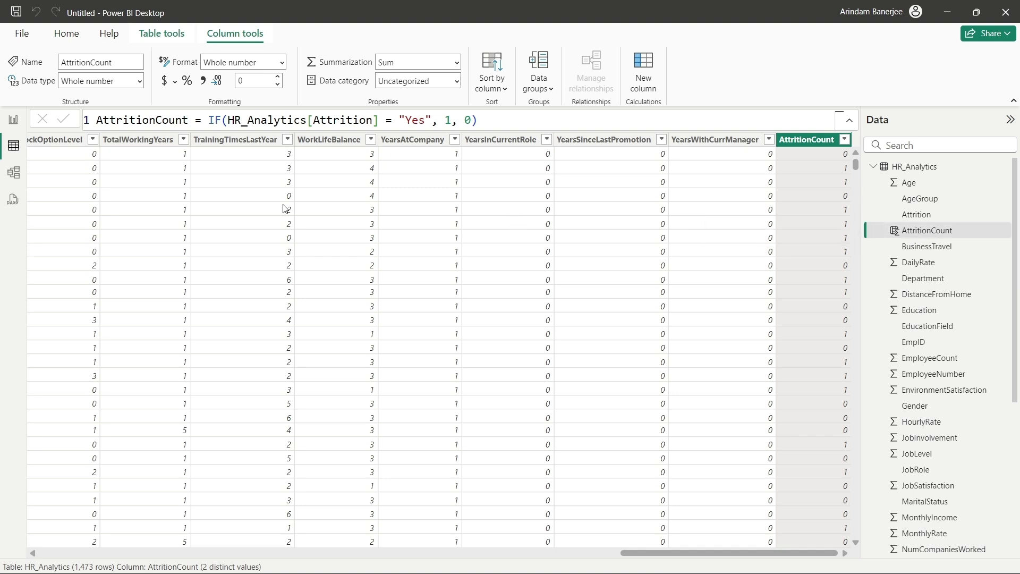
Replace the First Attrition field in the report's second card with the AttritionCount field
click(14, 121)
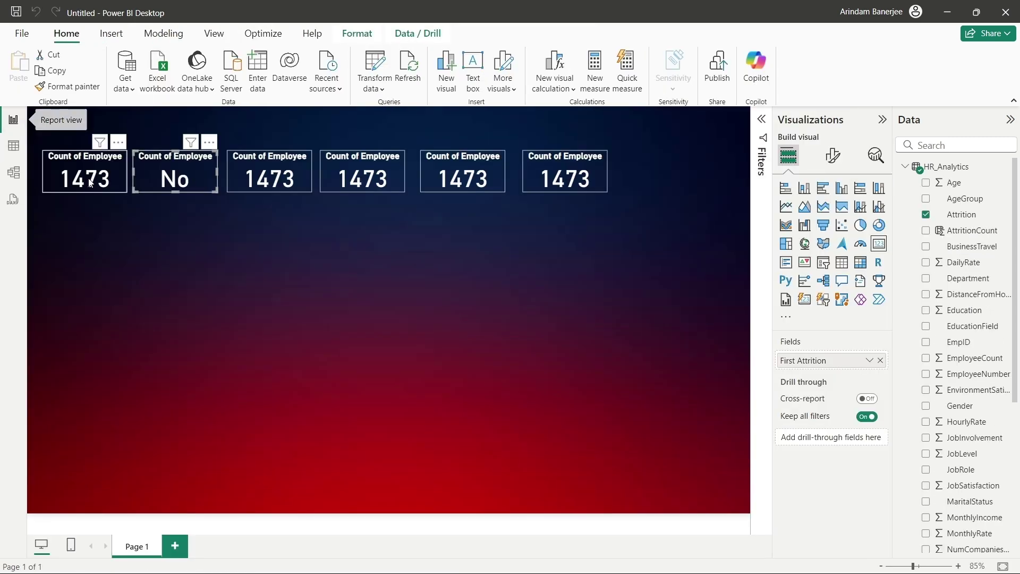
click(880, 361)
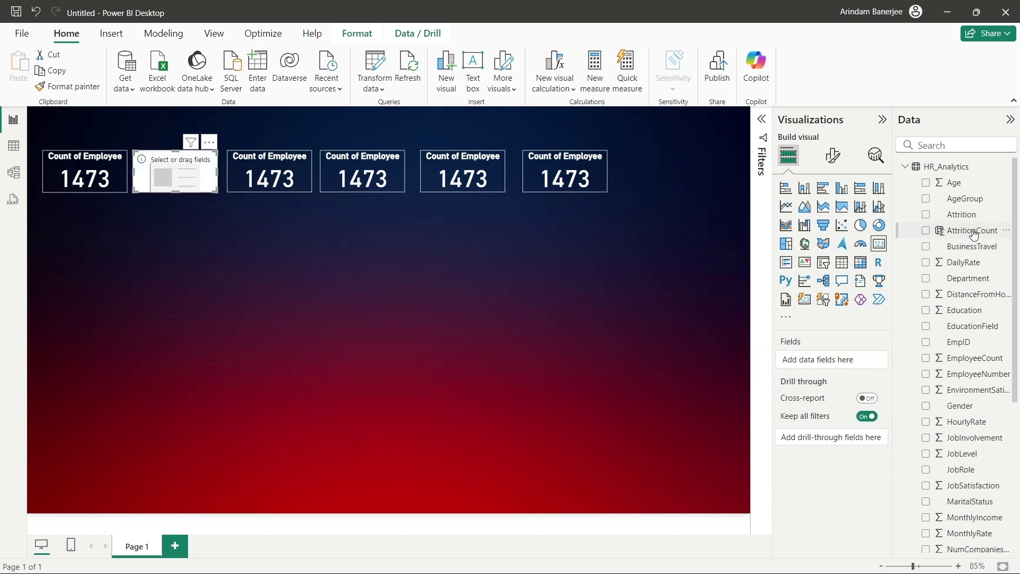
drag(971, 230, 857, 362)
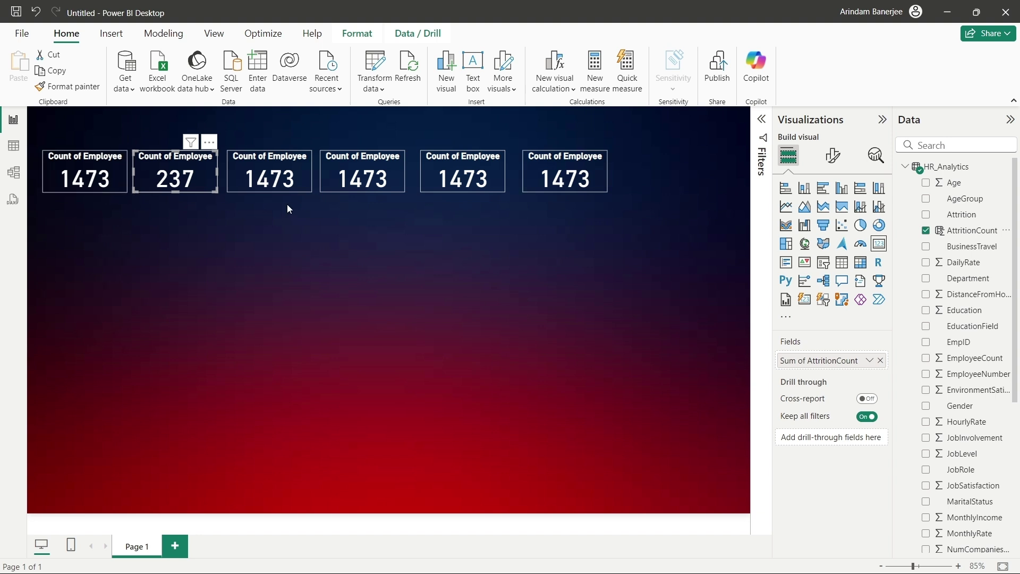
click(270, 181)
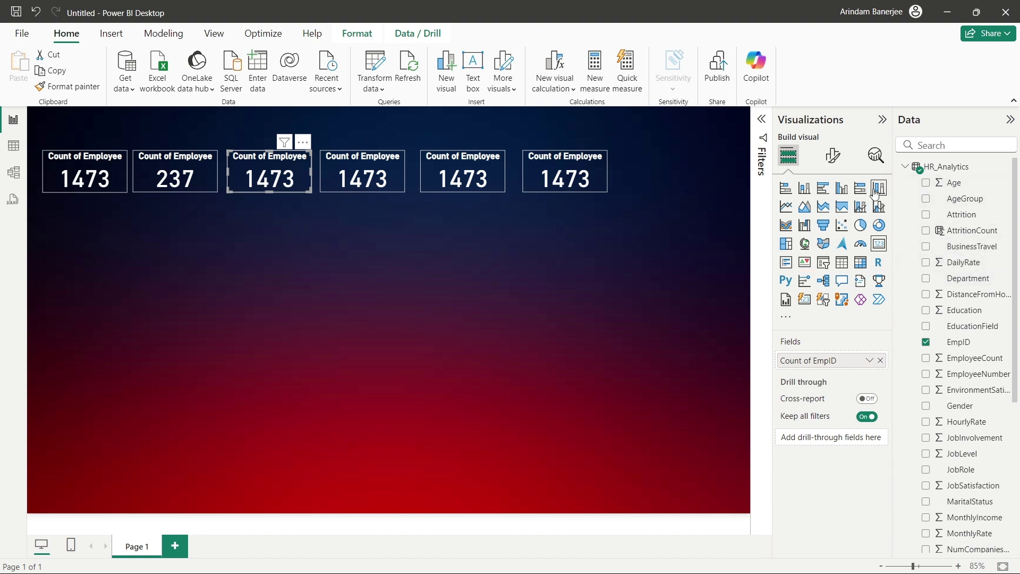
right_click(945, 171)
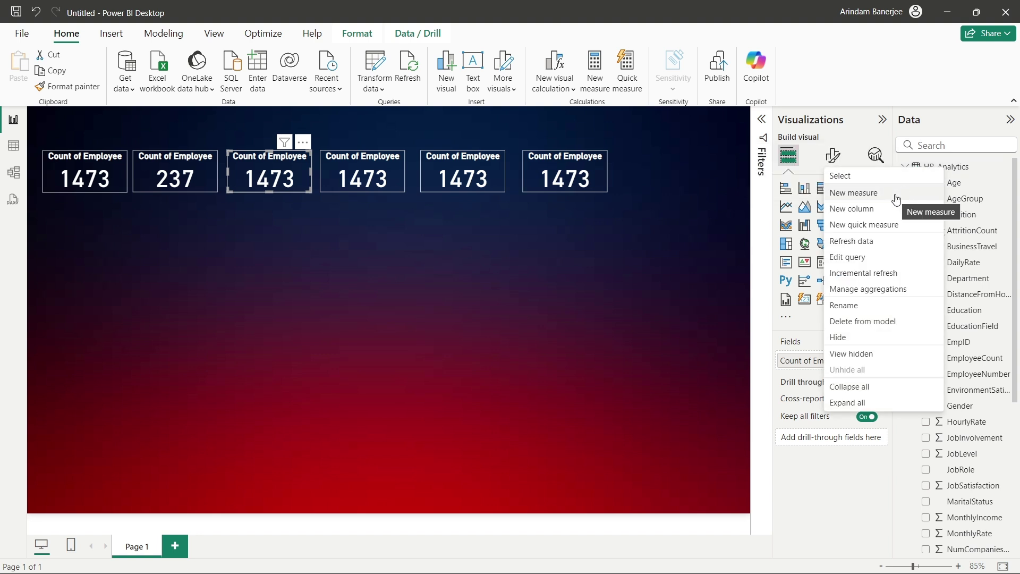
click(290, 308)
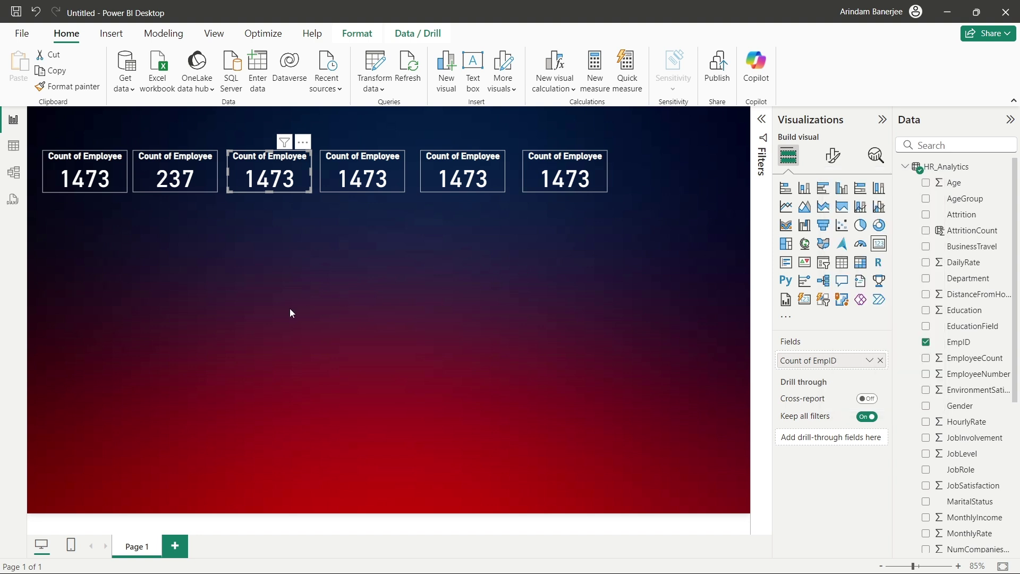
click(290, 309)
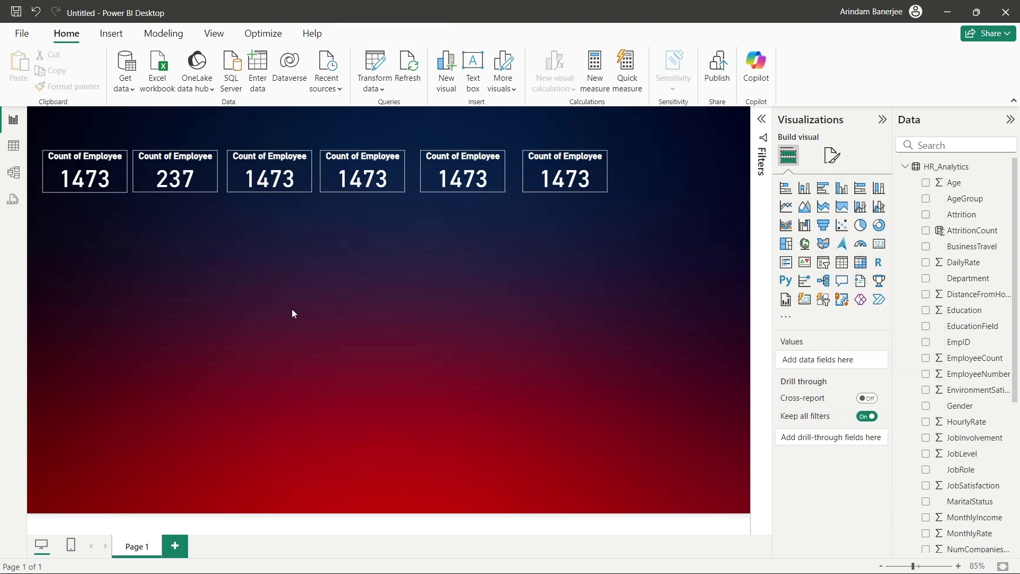
Add a new measure named AttritionRate to the HR_Analytics table
click(957, 170)
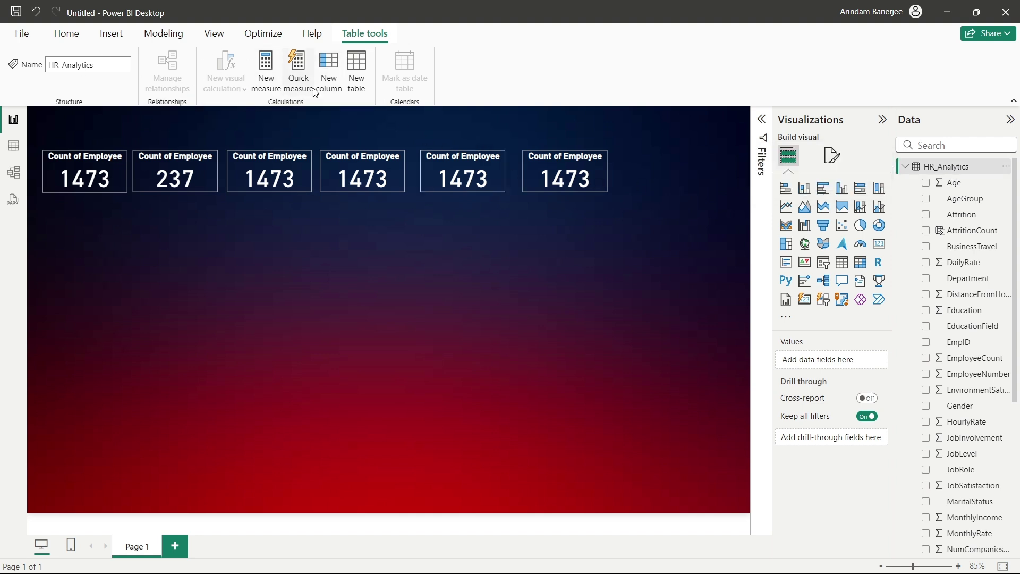
click(268, 85)
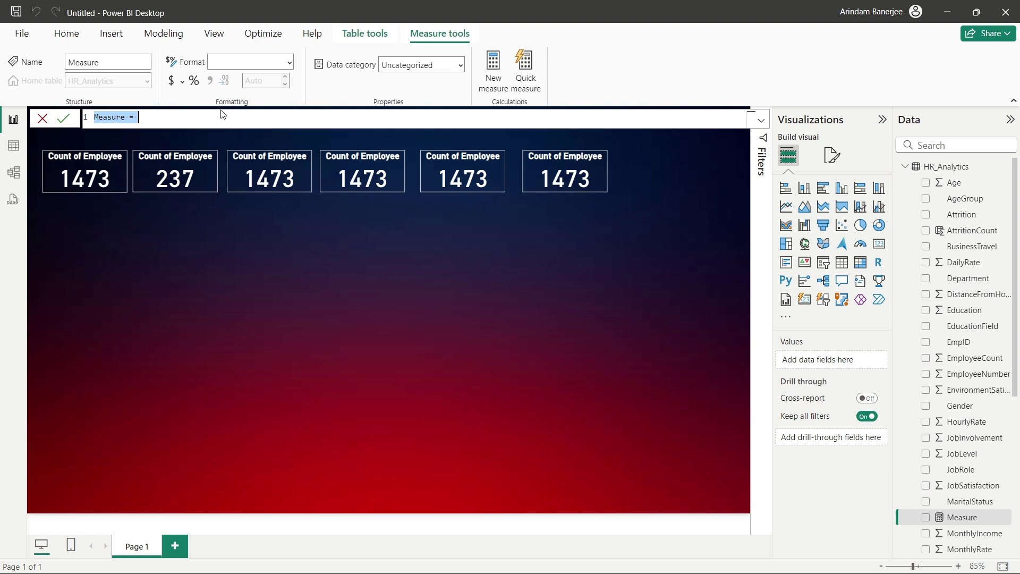
scroll(208, 119, up, 2)
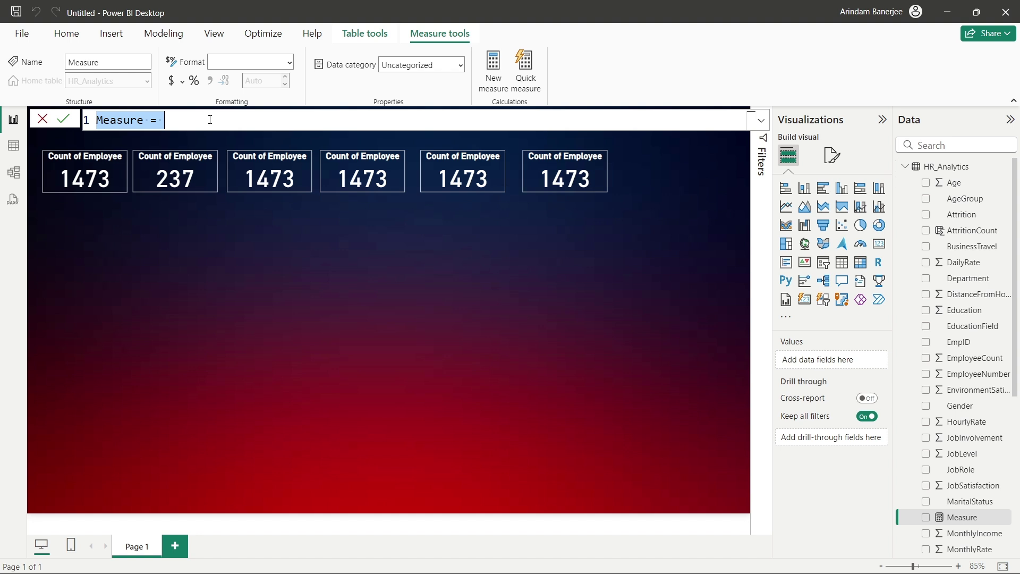
key(BackSpace)
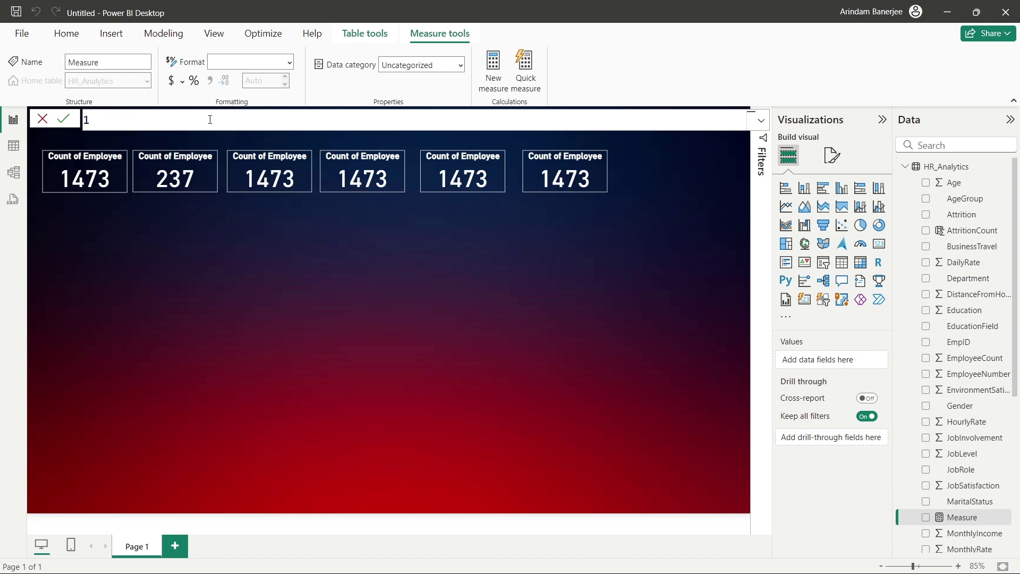
text(AttritionRate =)
Begin the AttritionRate measure's expression with the SUM function and its opening parenthesis
text(Sum o)
key(BackSpace)
key(BackSpace)
key(BackSpace)
key(BackSpace)
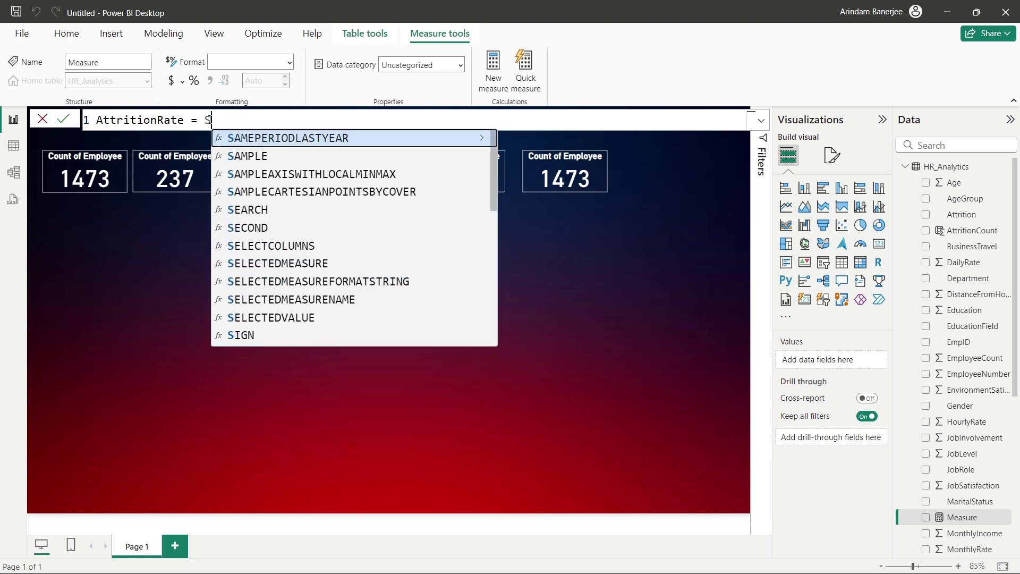
text(um)
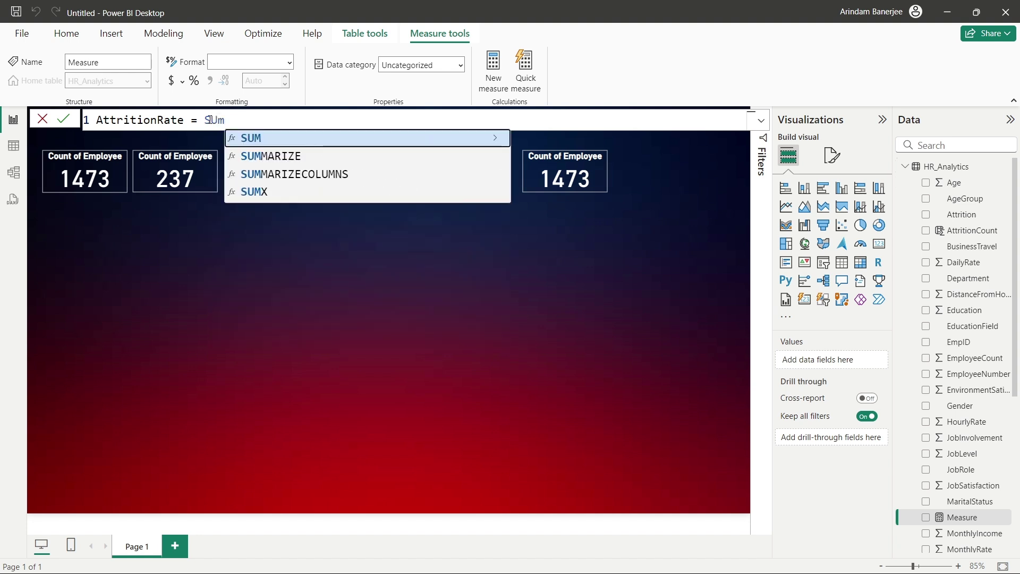
key(BackSpace)
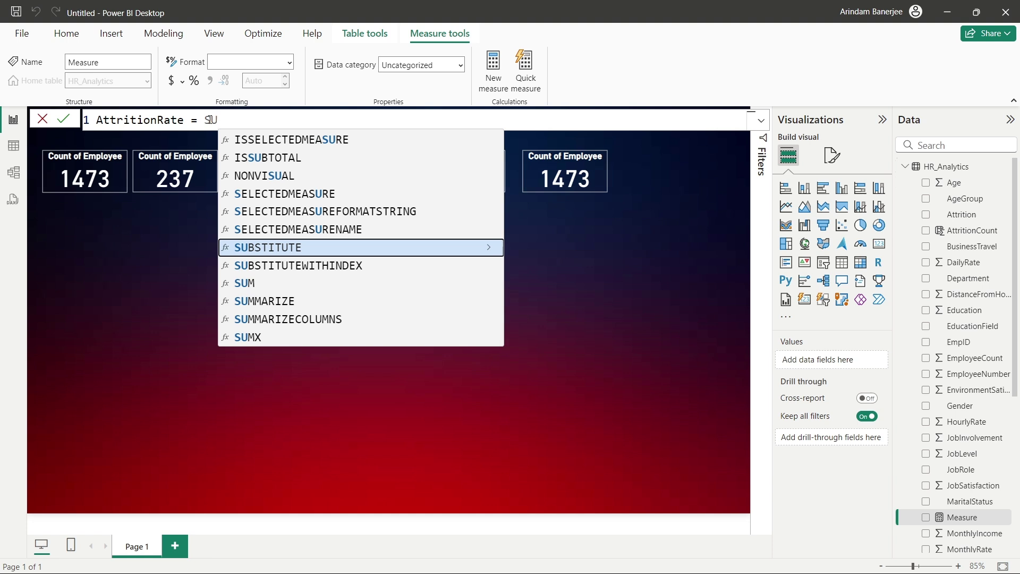
text(M()
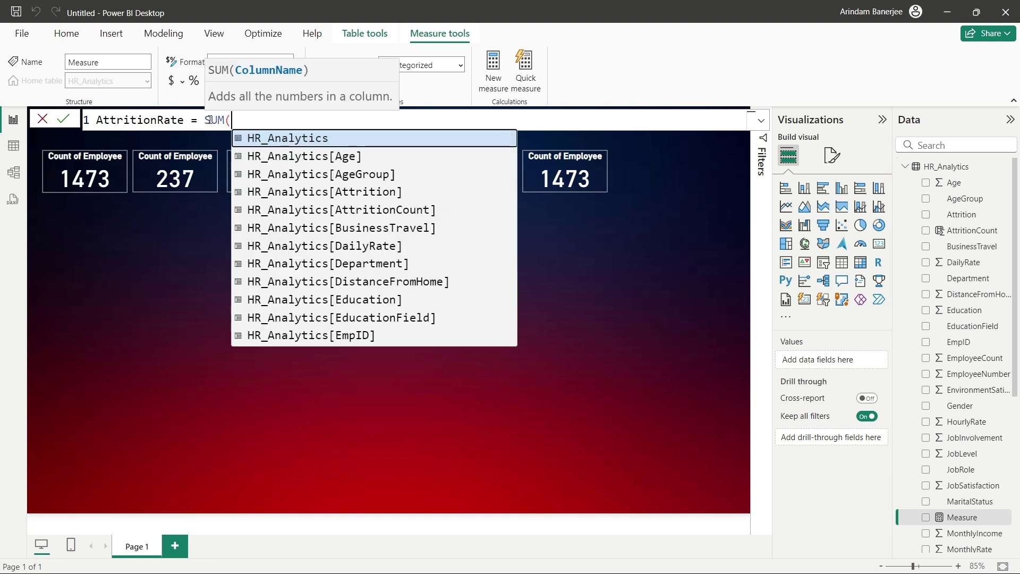
Complete the first SUM with the HR_Analytics[AttritionCount] column as its argument
text(HR_Analytics)
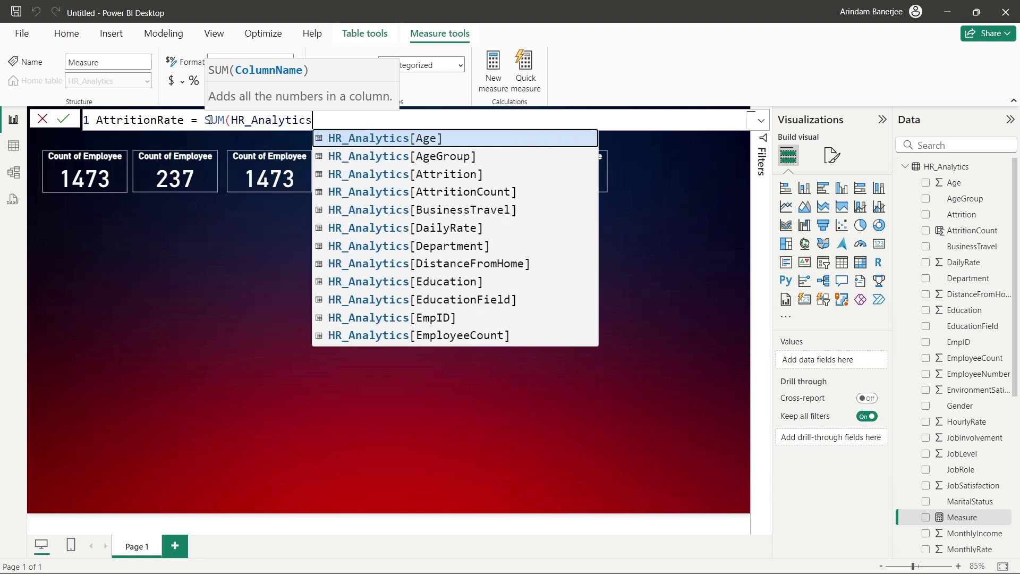
text([)
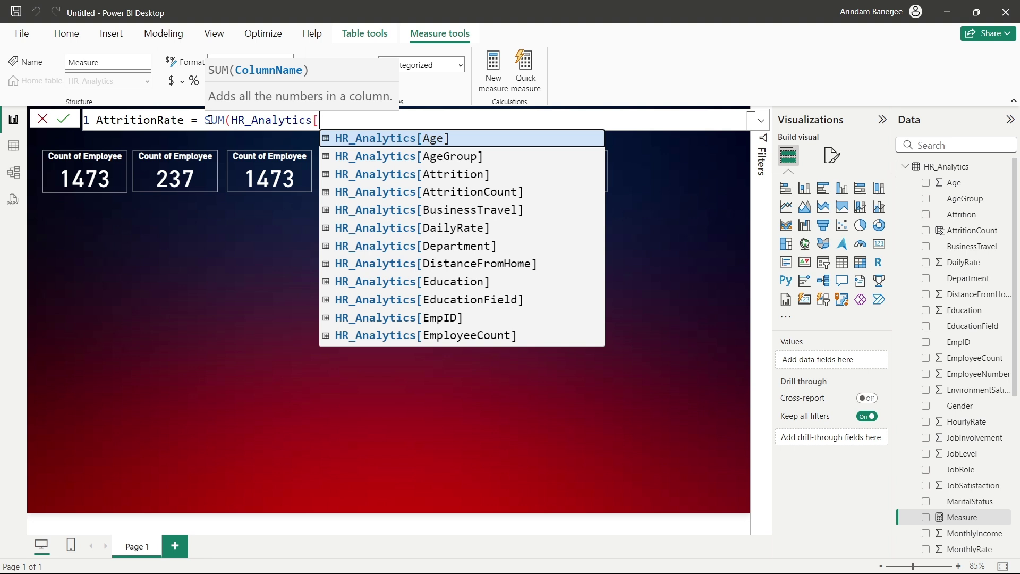
text(a)
key(BackSpace)
text(A)
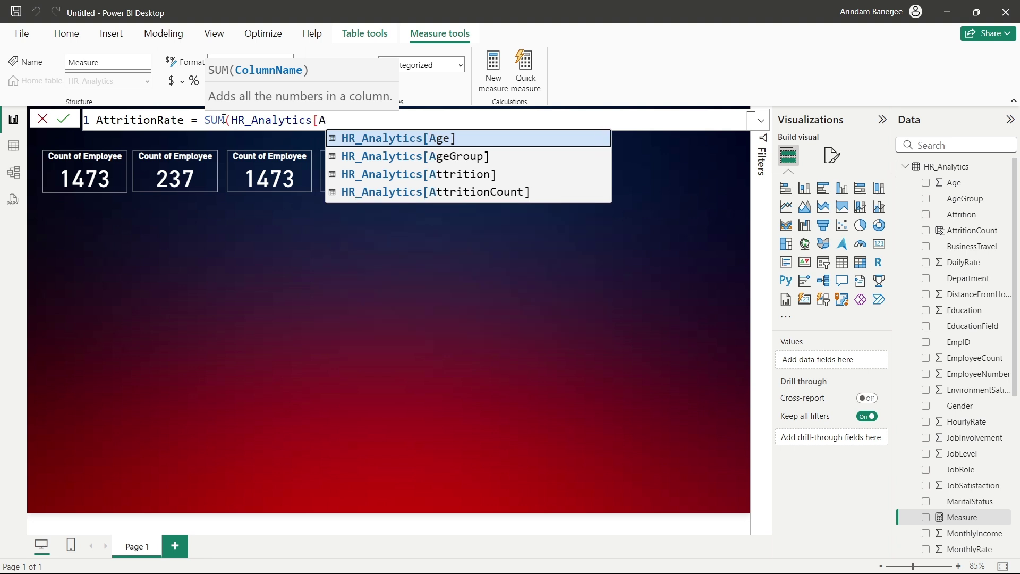
click(396, 193)
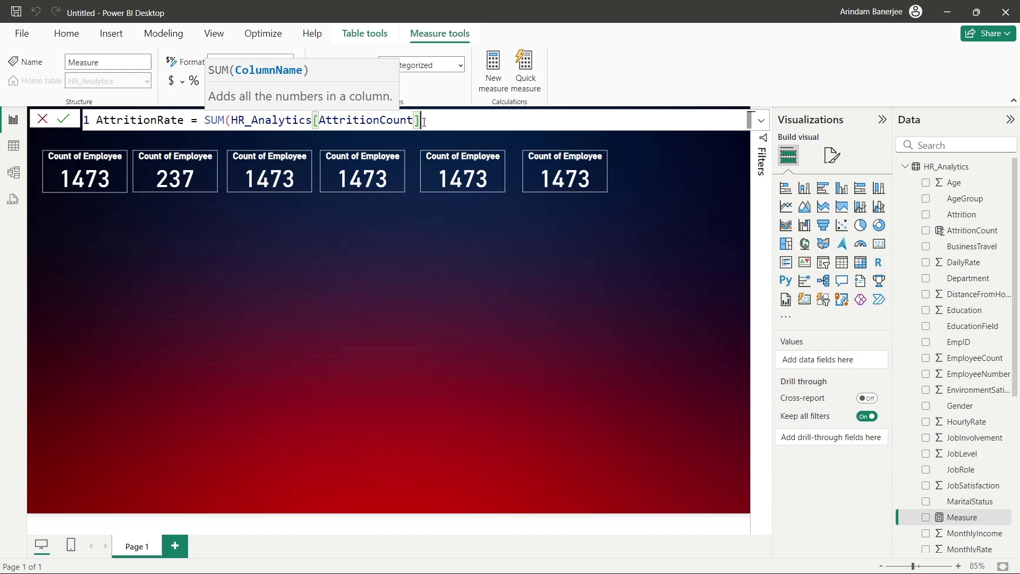
text())
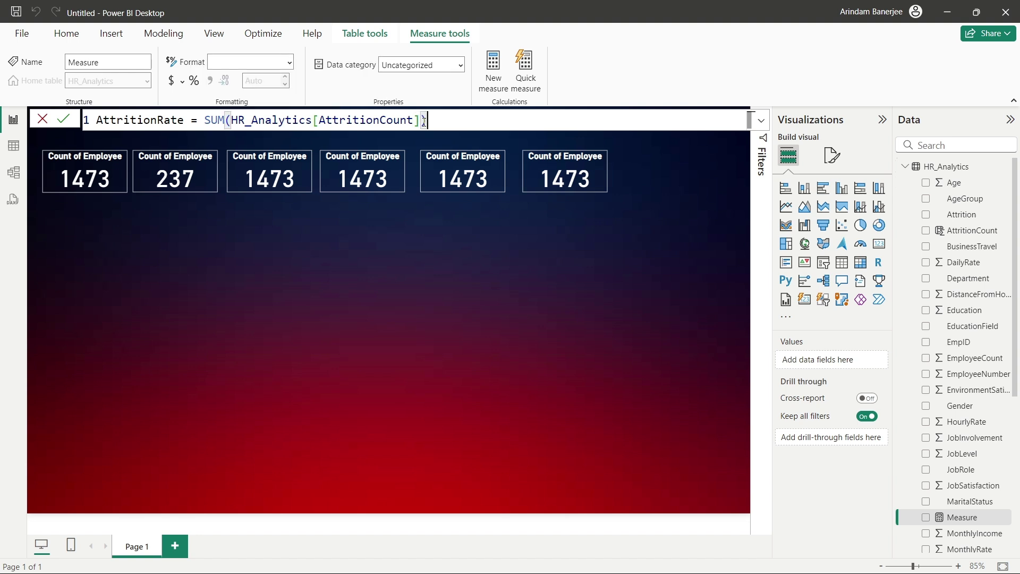
Divide the attrition sum by SUM(HR_Analytics[EmployeeCount]) and commit the AttritionRate measure
text(/SUM)
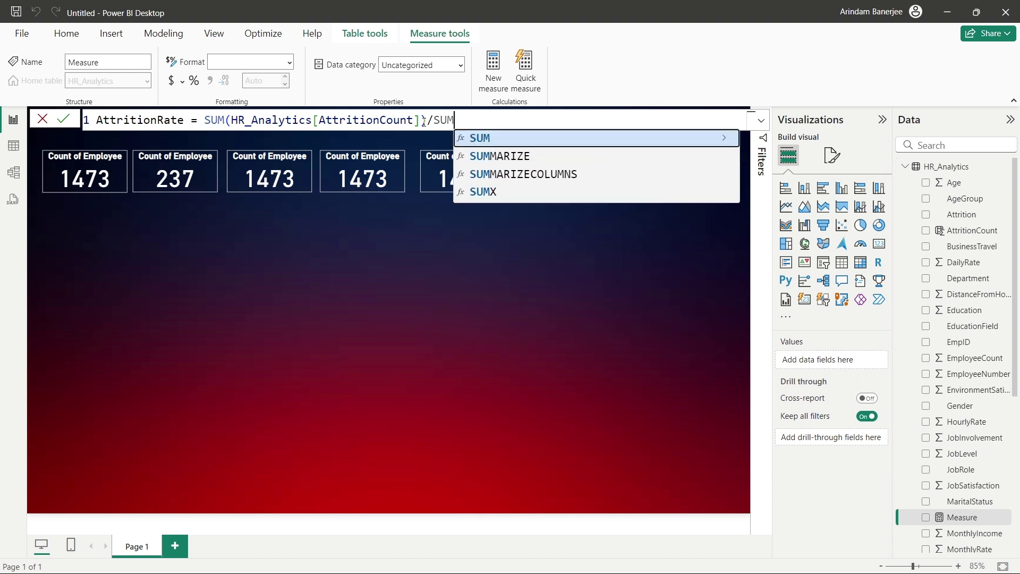
text(()
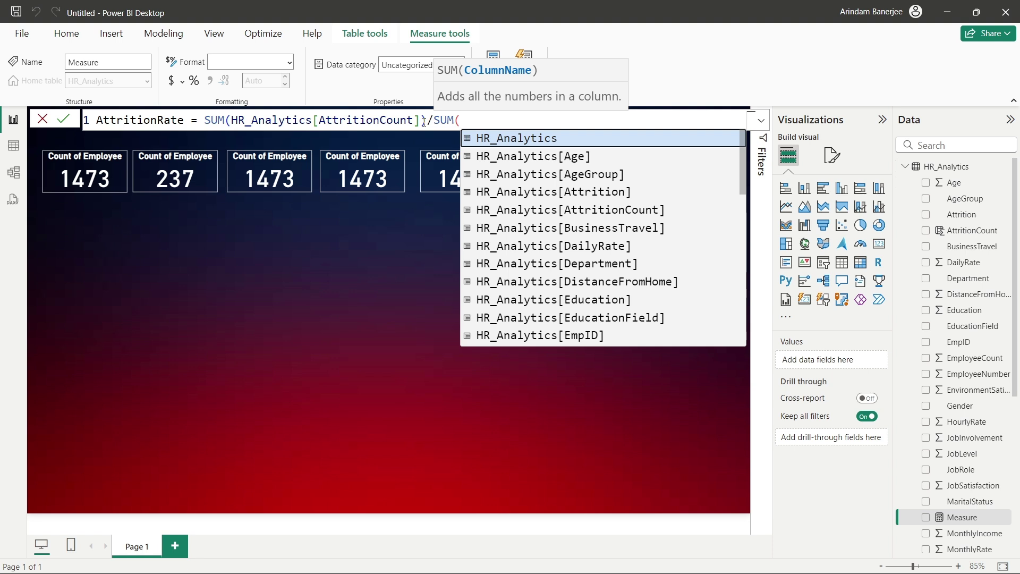
text(HR)
key(Tab)
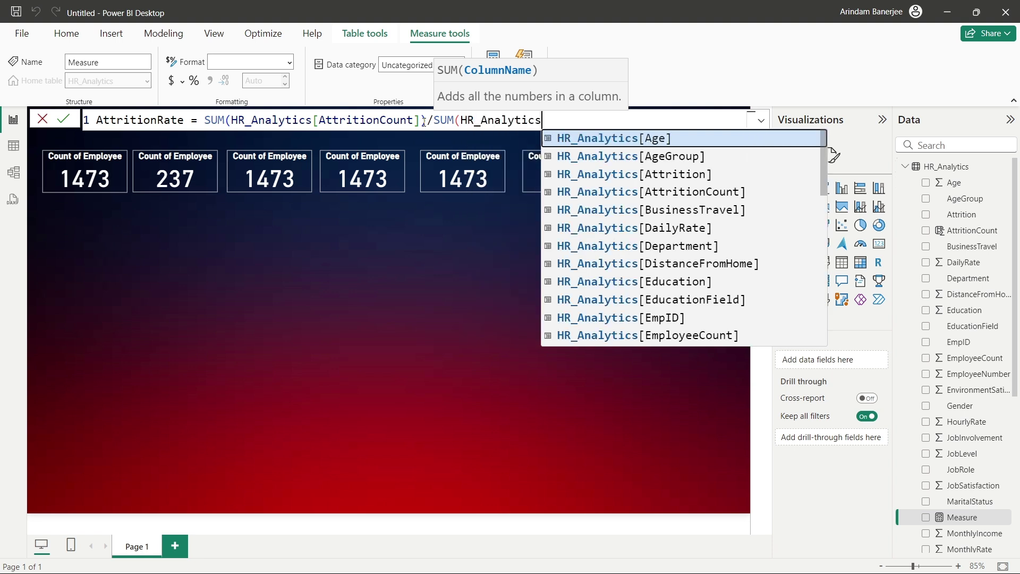
text([)
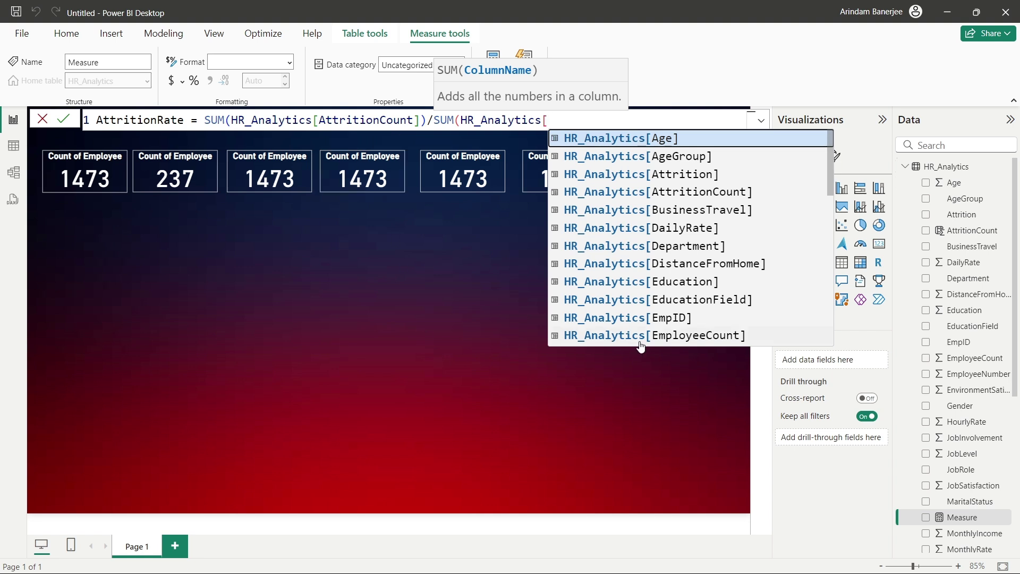
click(628, 331)
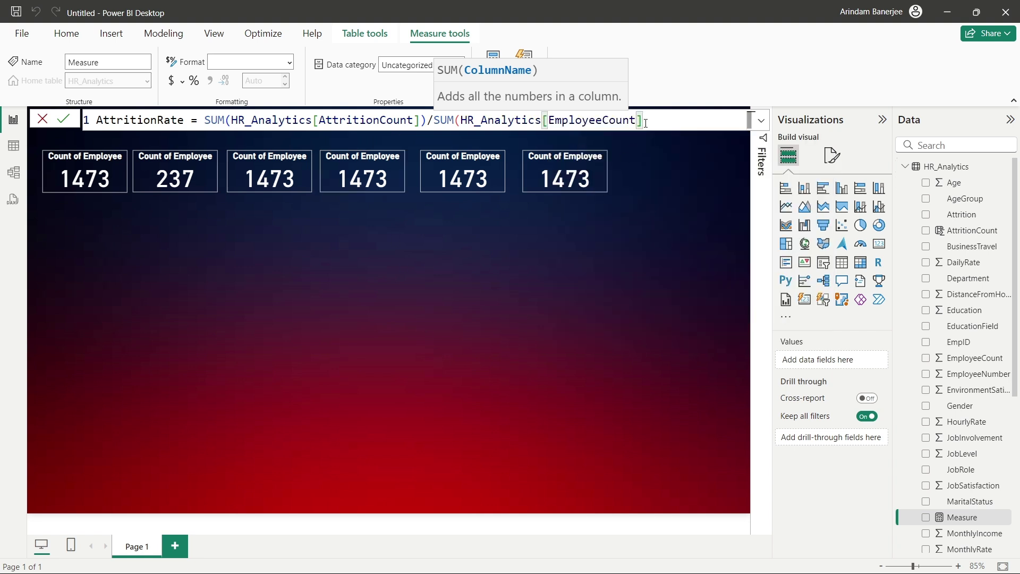
text())
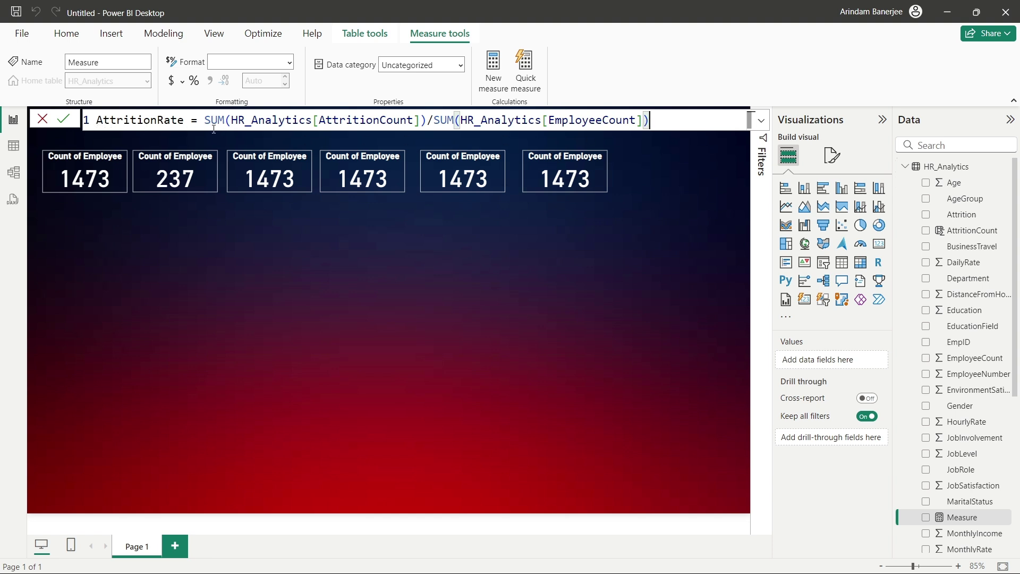
drag(205, 121, 677, 126)
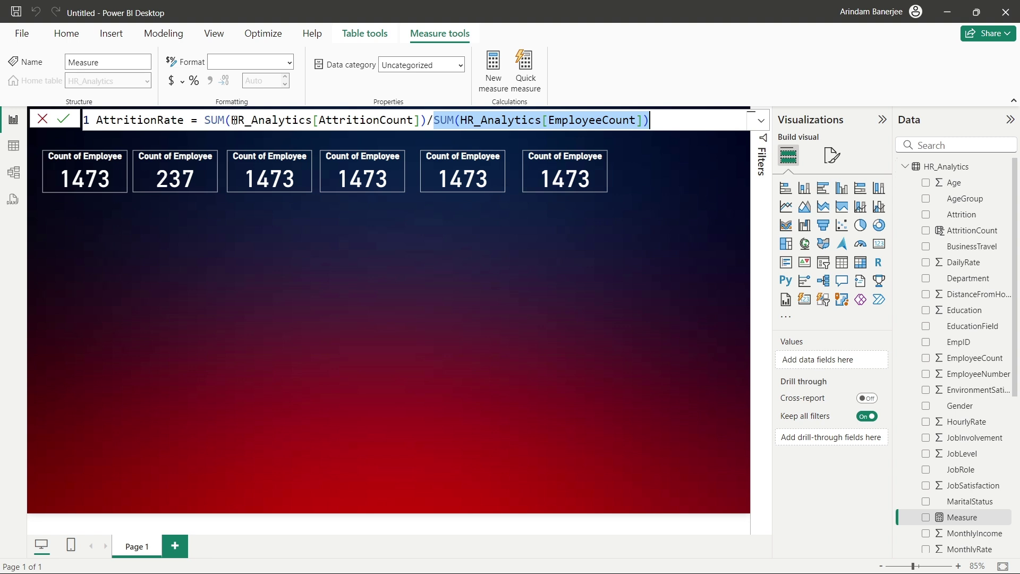
click(666, 119)
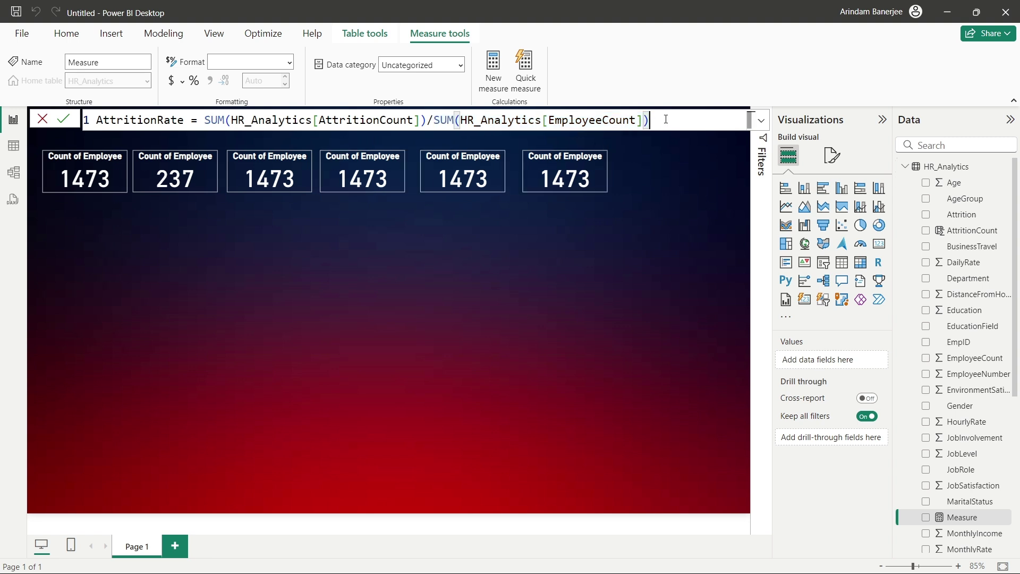
click(64, 119)
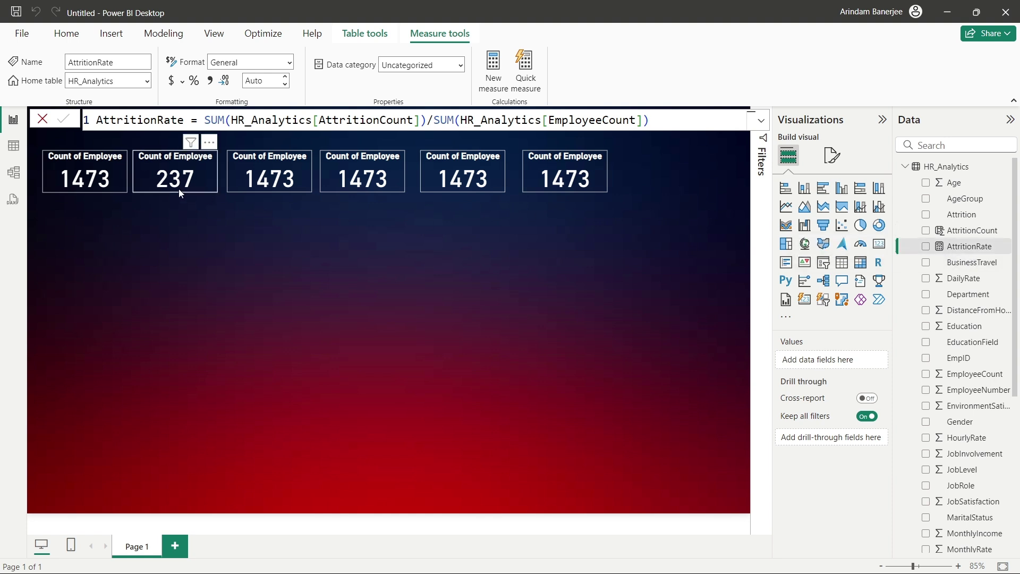
Replace the Count of EmpID field in the report's third card with the AttritionRate measure
click(279, 181)
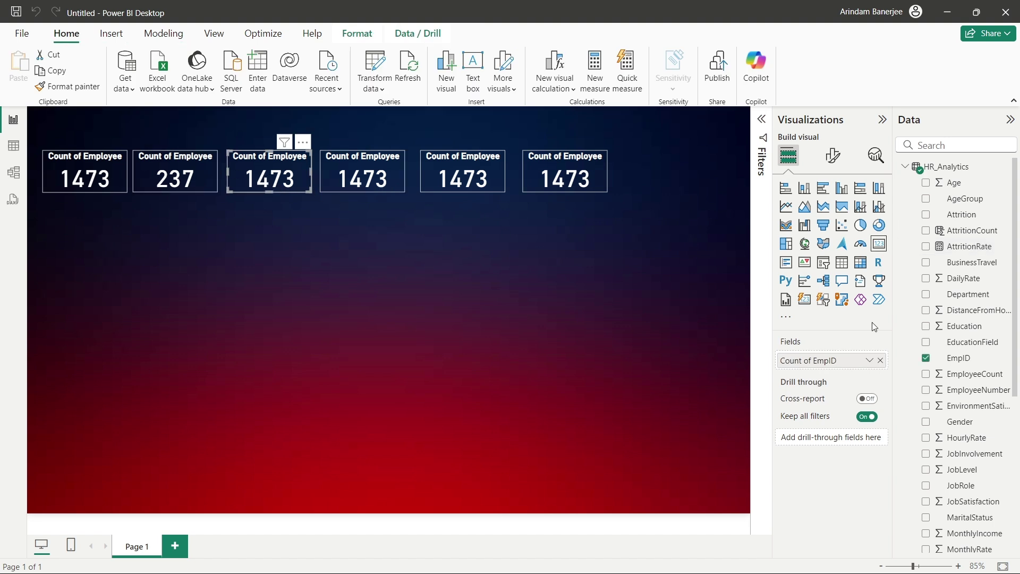
click(882, 361)
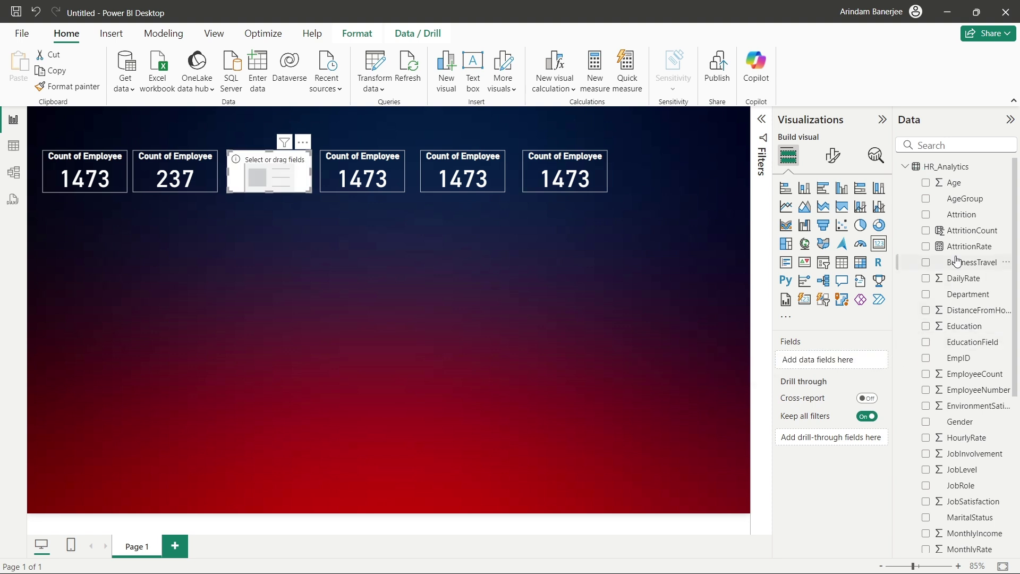
drag(965, 249, 840, 359)
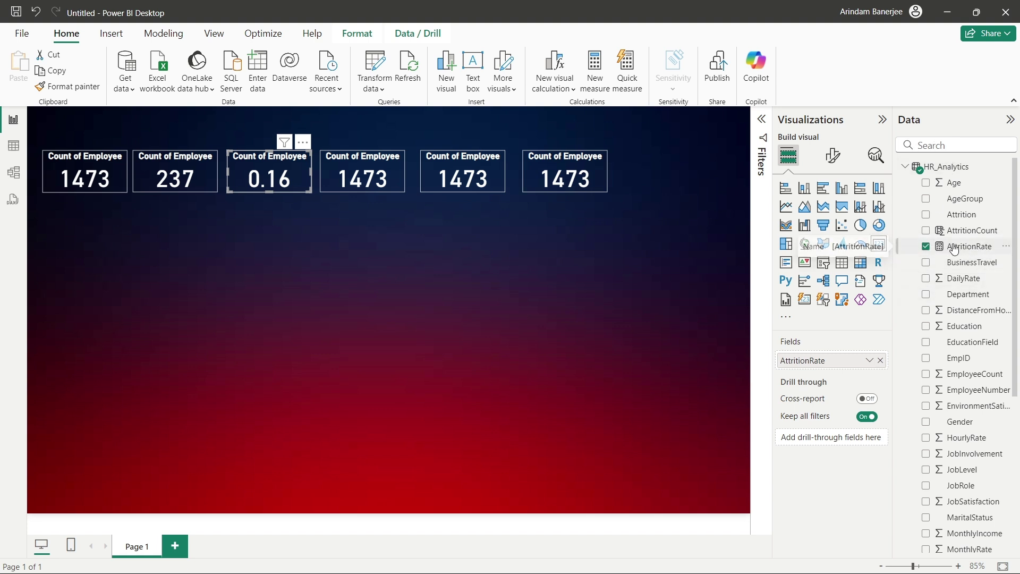
Format the AttritionRate measure as a percentage with 1 decimal place
right_click(956, 248)
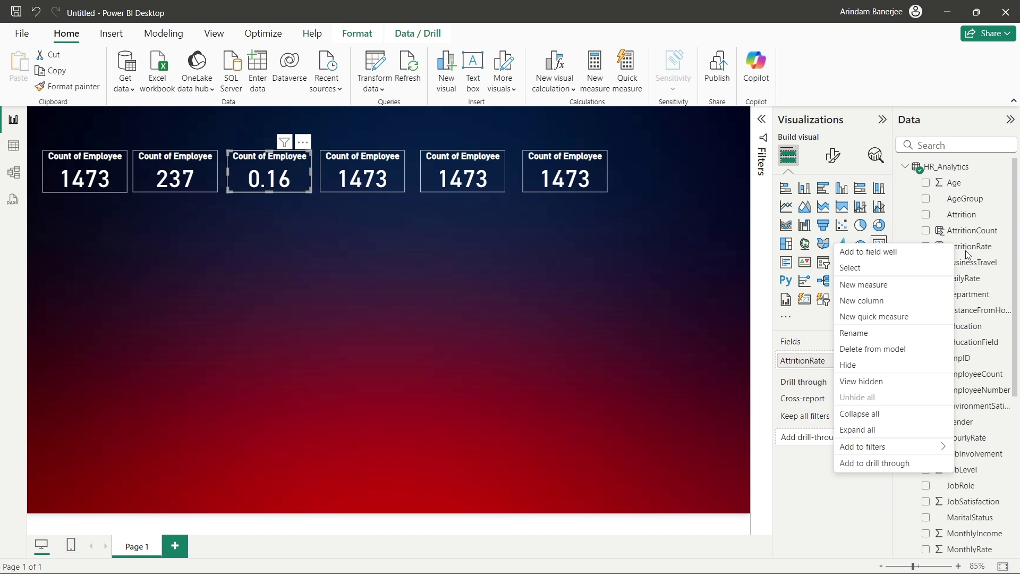
click(966, 249)
click(967, 251)
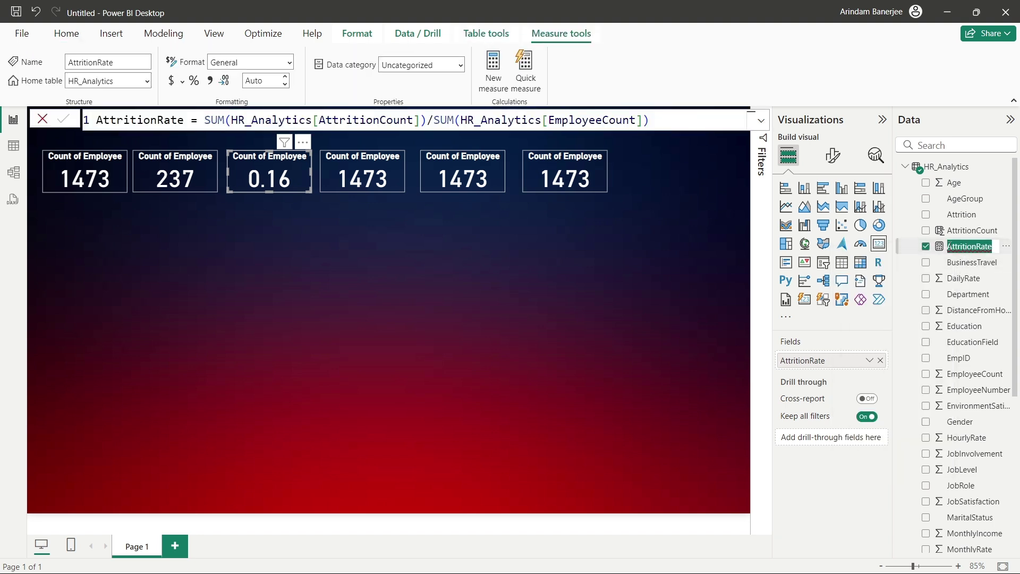
click(910, 229)
click(914, 246)
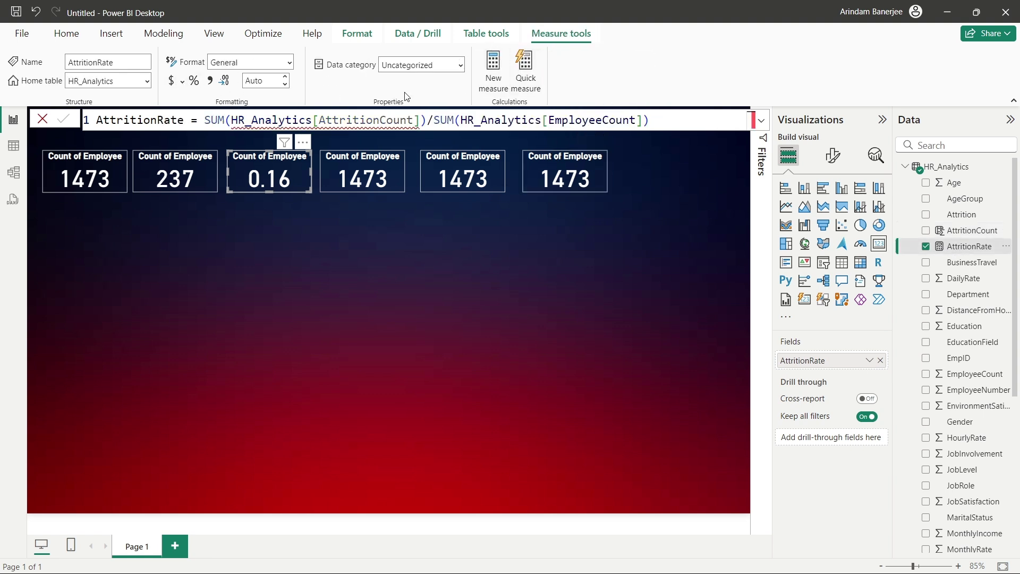
click(194, 82)
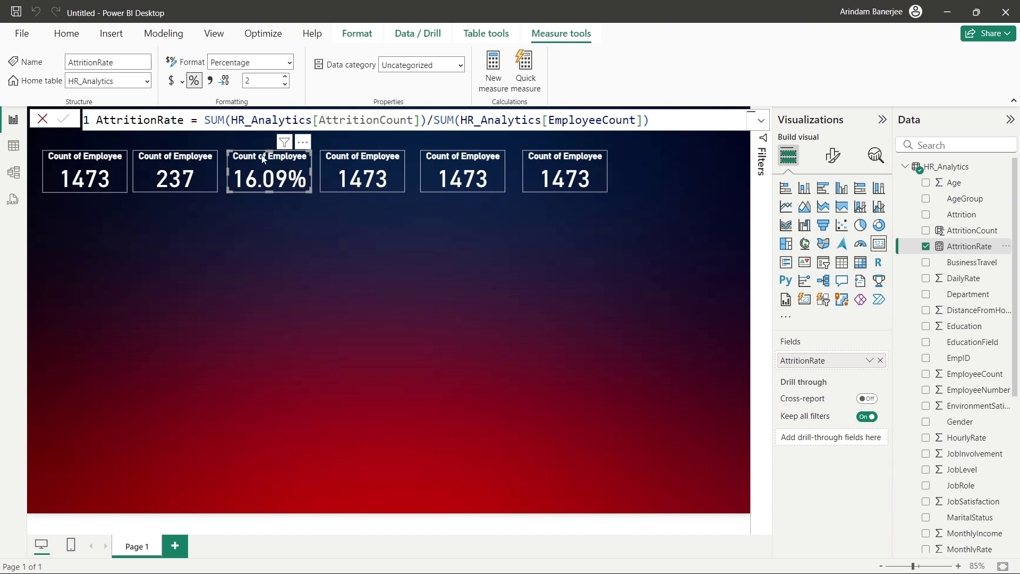
click(286, 78)
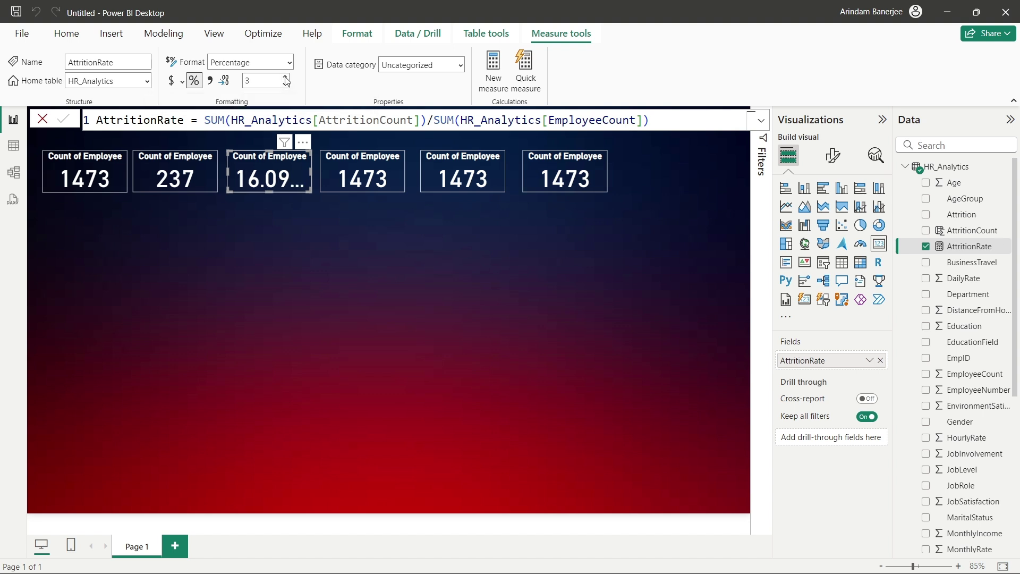
click(286, 84)
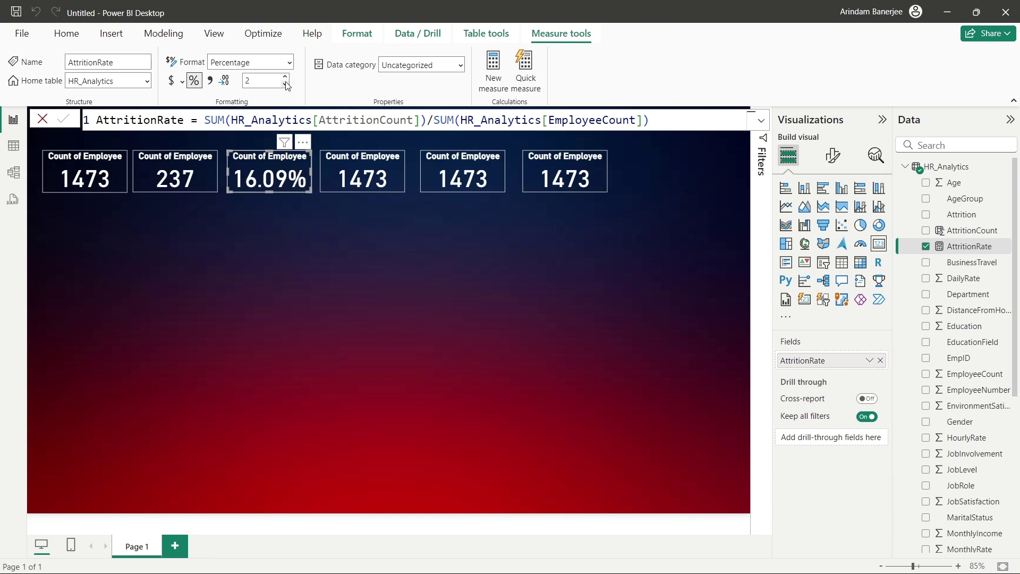
click(286, 84)
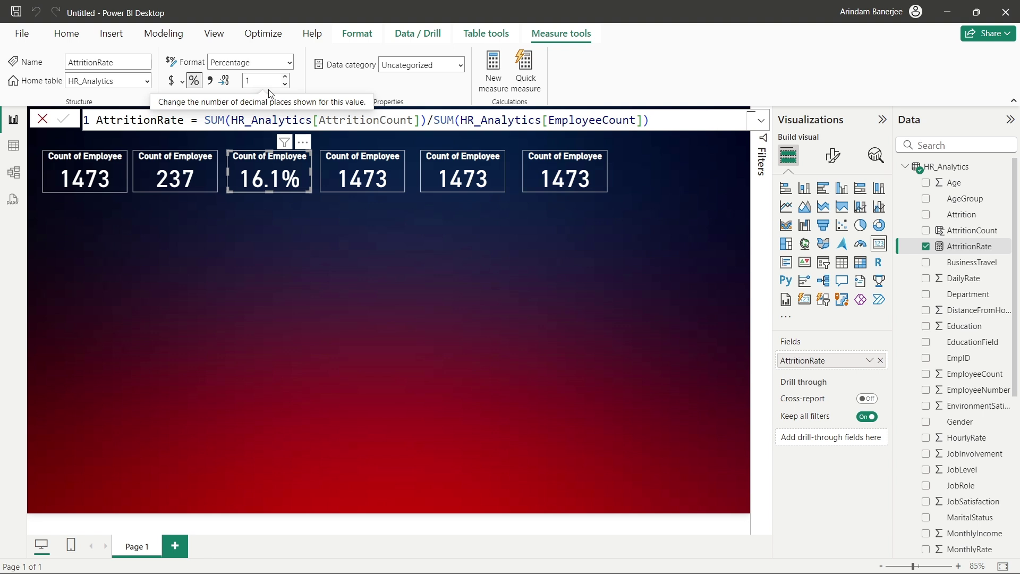
click(384, 233)
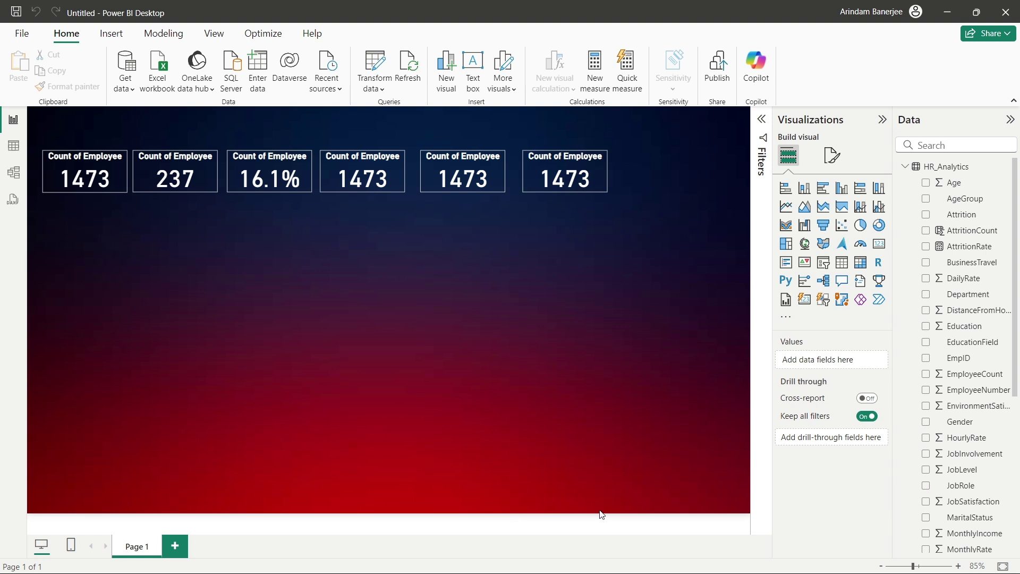
Replace the Count of EmpID field in the fourth card with Age, aggregated as Average
click(373, 181)
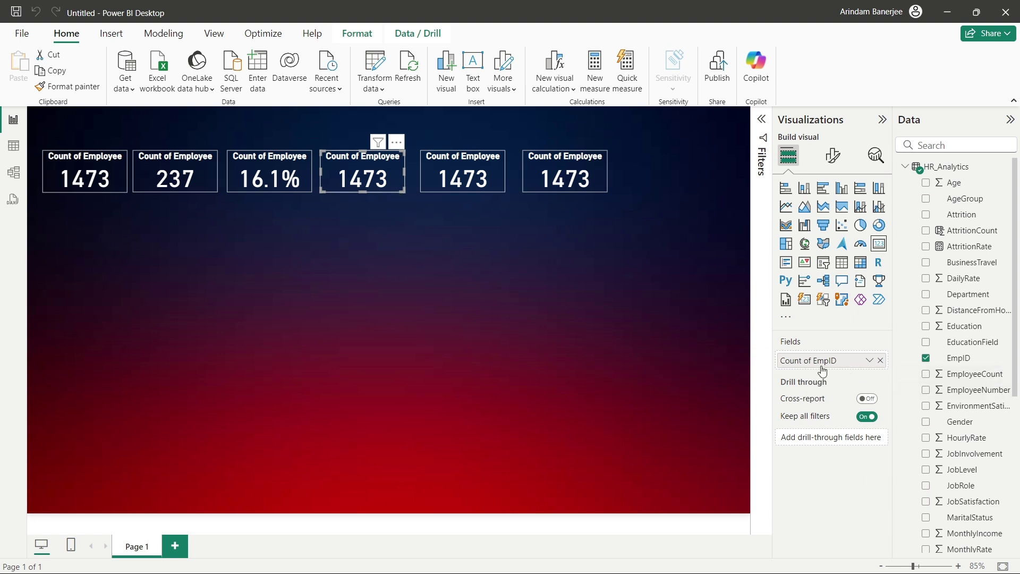
click(881, 361)
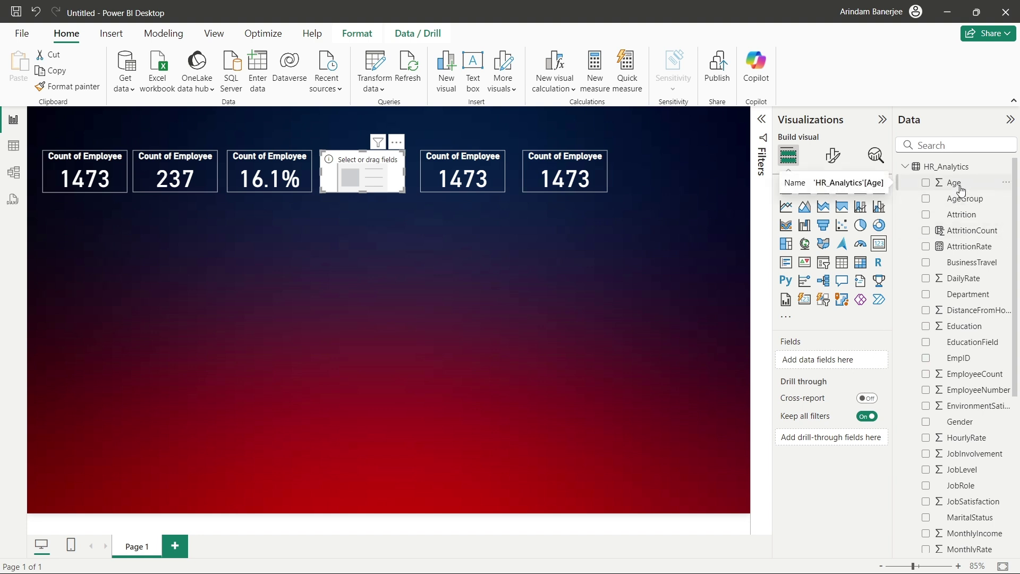
drag(961, 190, 847, 366)
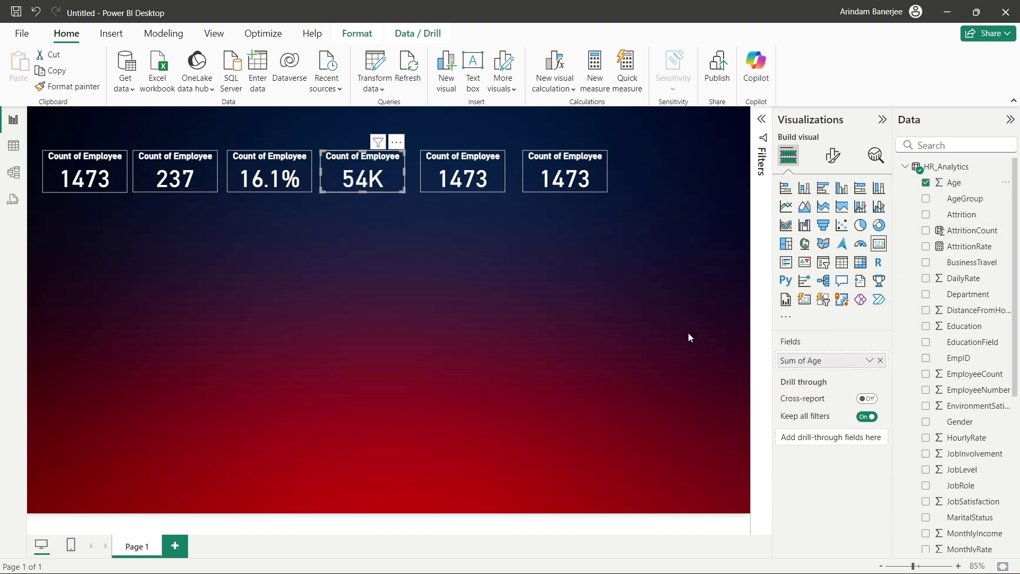
click(869, 362)
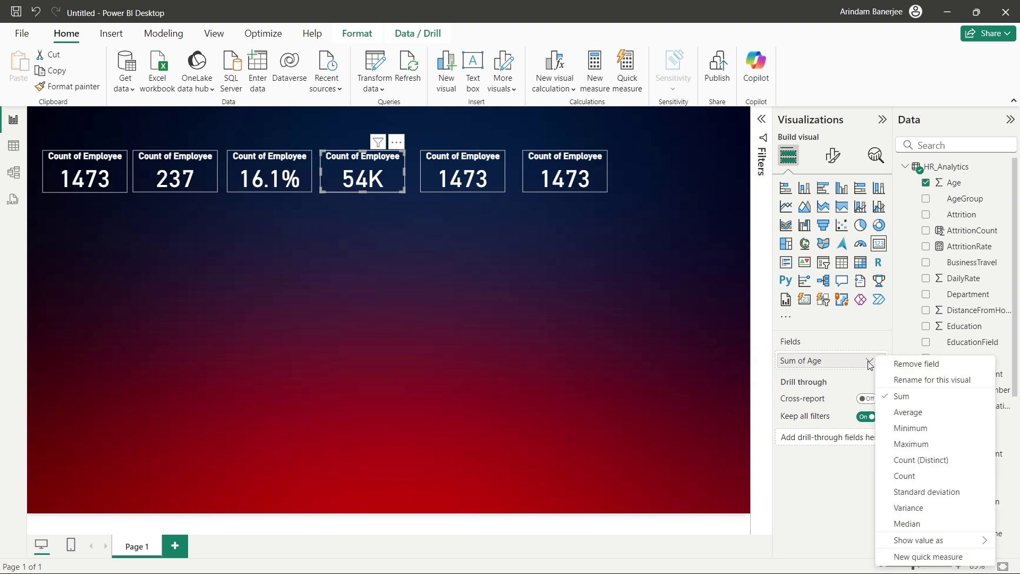
click(891, 412)
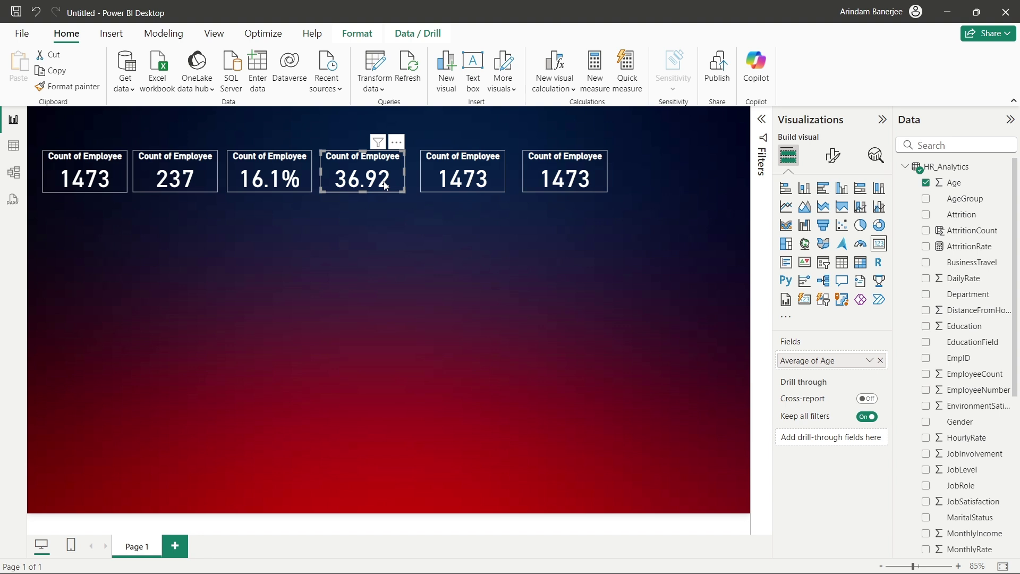
Set the callout value of the average age card to 0 decimal places
click(831, 157)
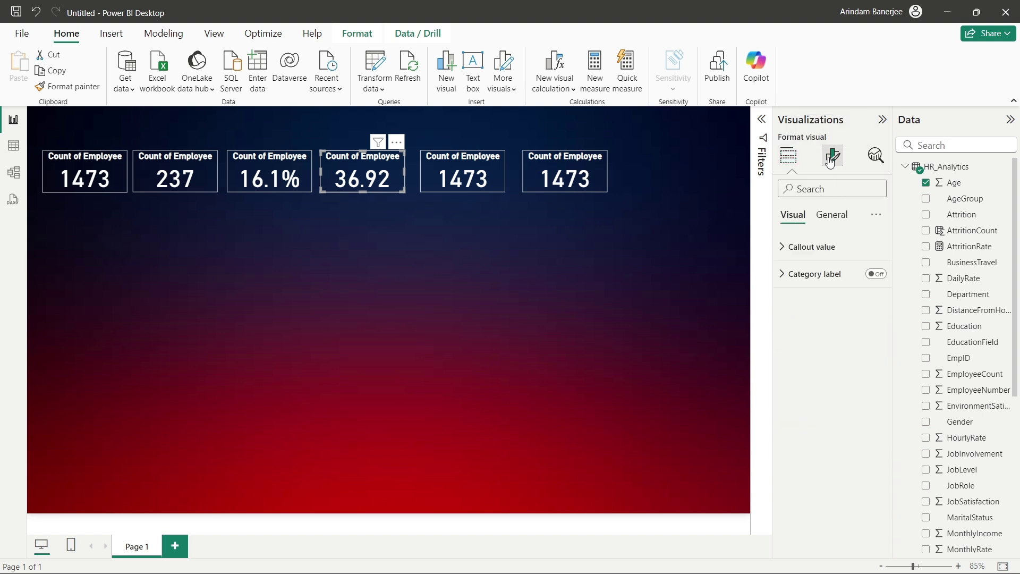
click(802, 248)
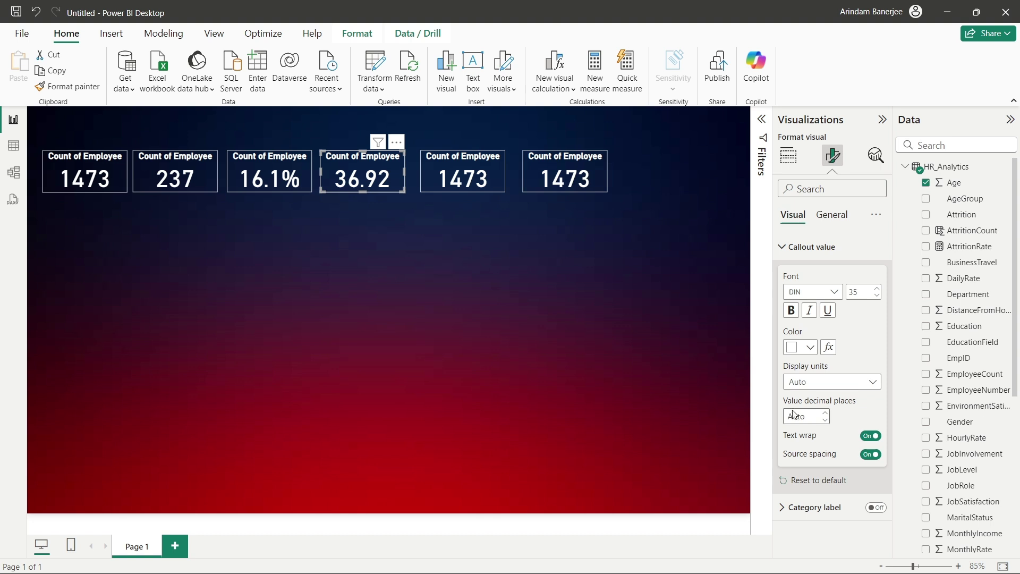
click(807, 416)
click(827, 420)
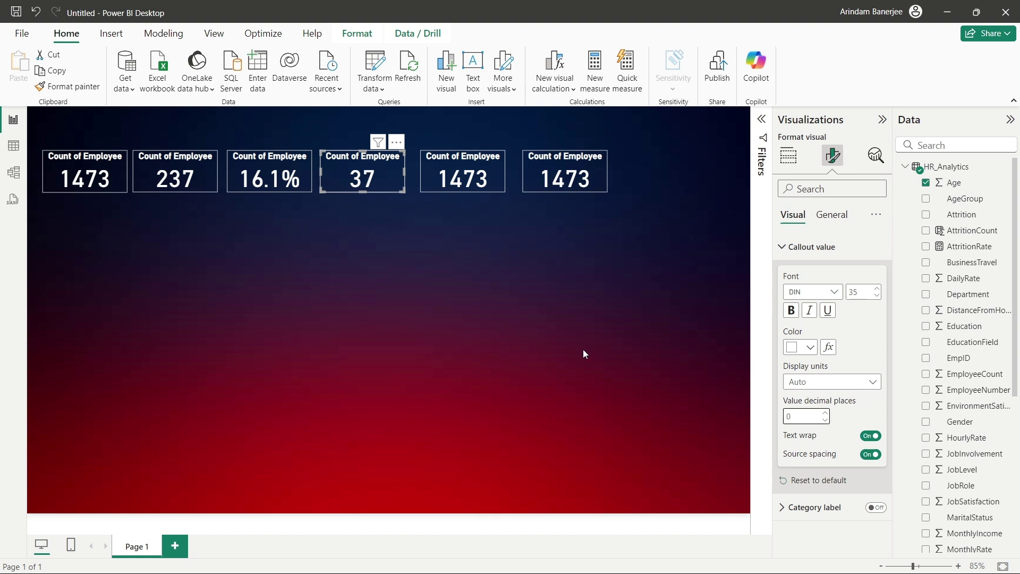
click(584, 350)
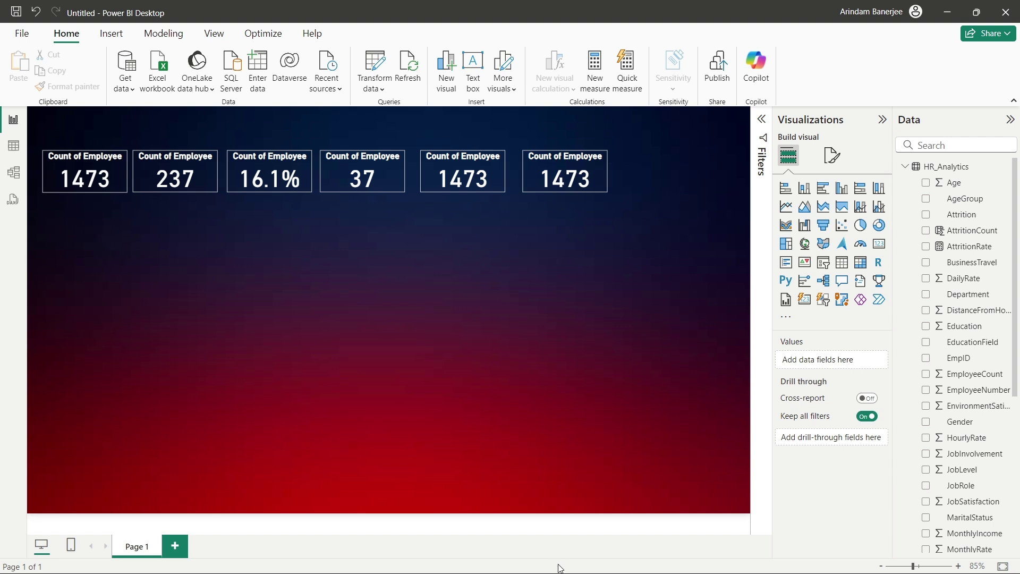
Replace the Count of EmpID field in the fifth card with MonthlyIncome, aggregated as Average
click(484, 190)
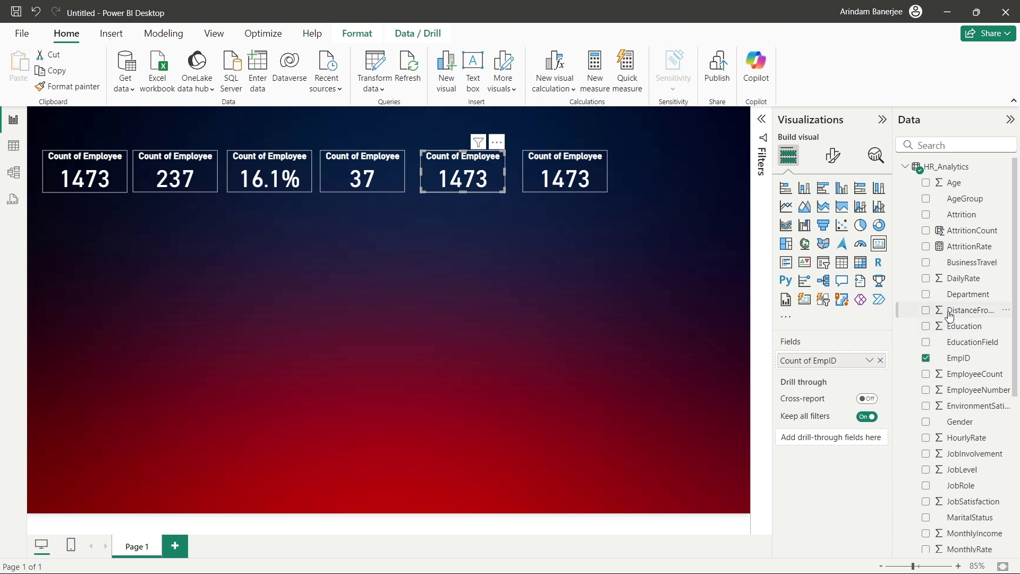
click(880, 361)
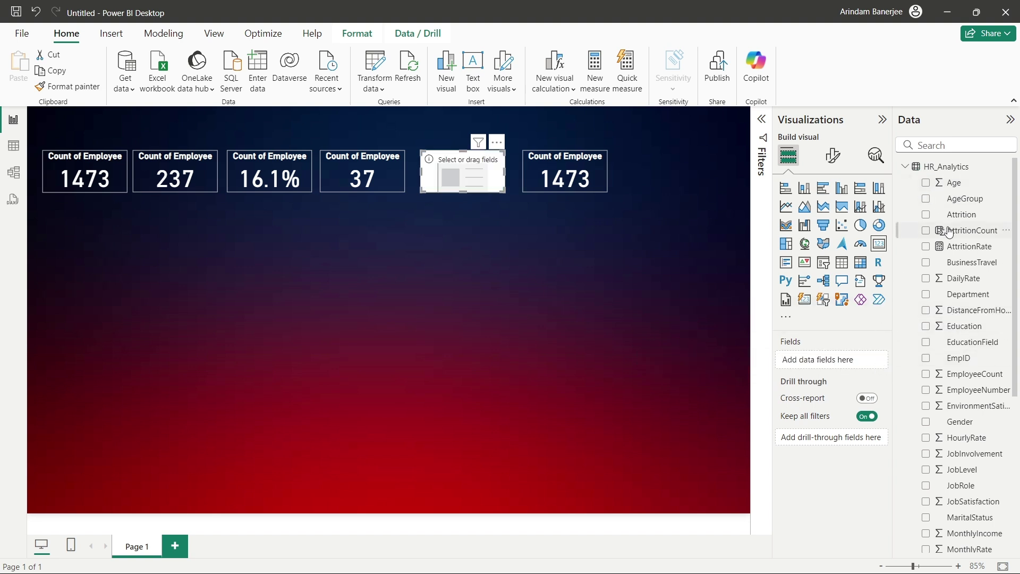
scroll(951, 378, down, 5)
scroll(954, 378, down, 2)
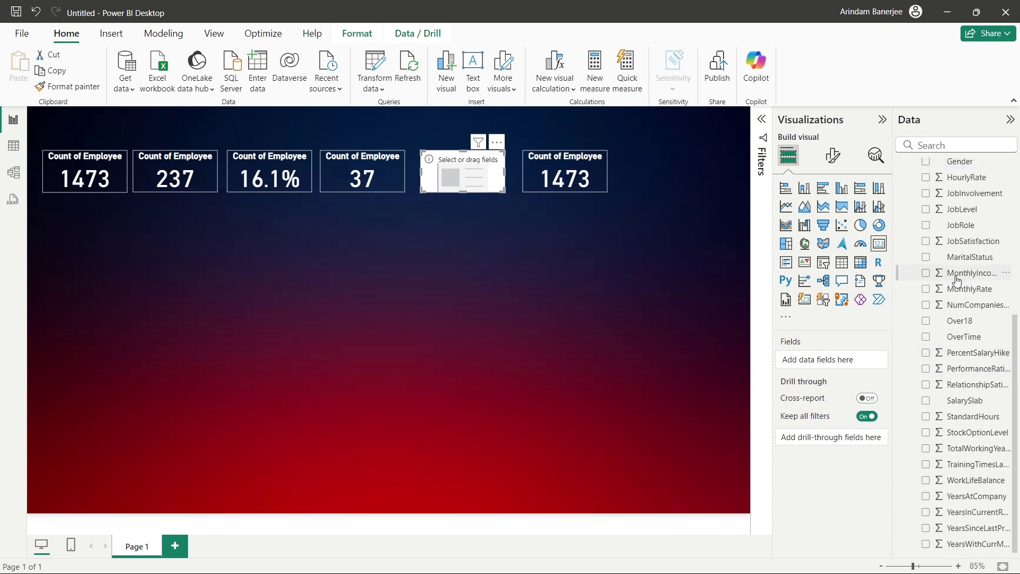
drag(977, 274, 859, 372)
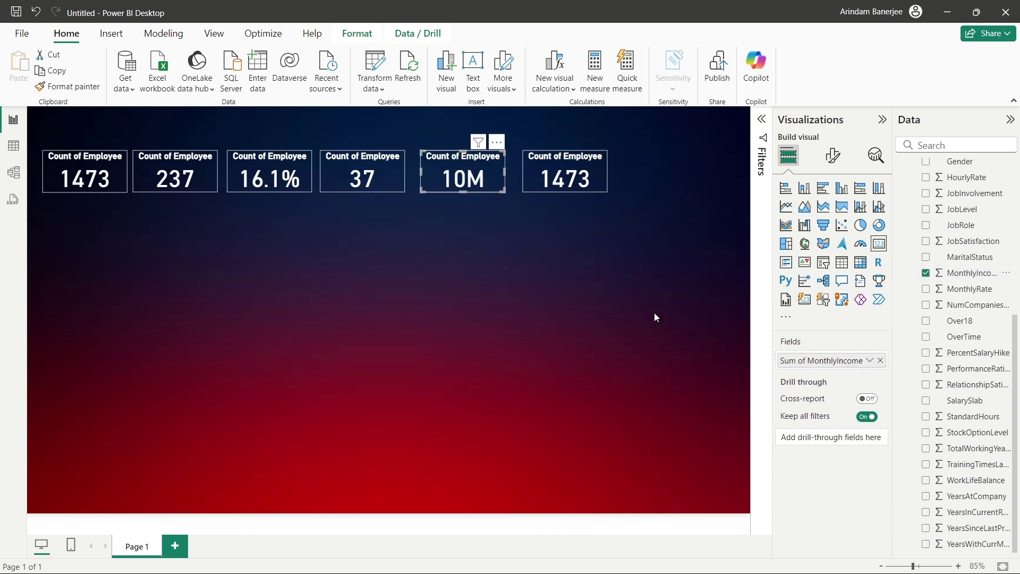
click(870, 361)
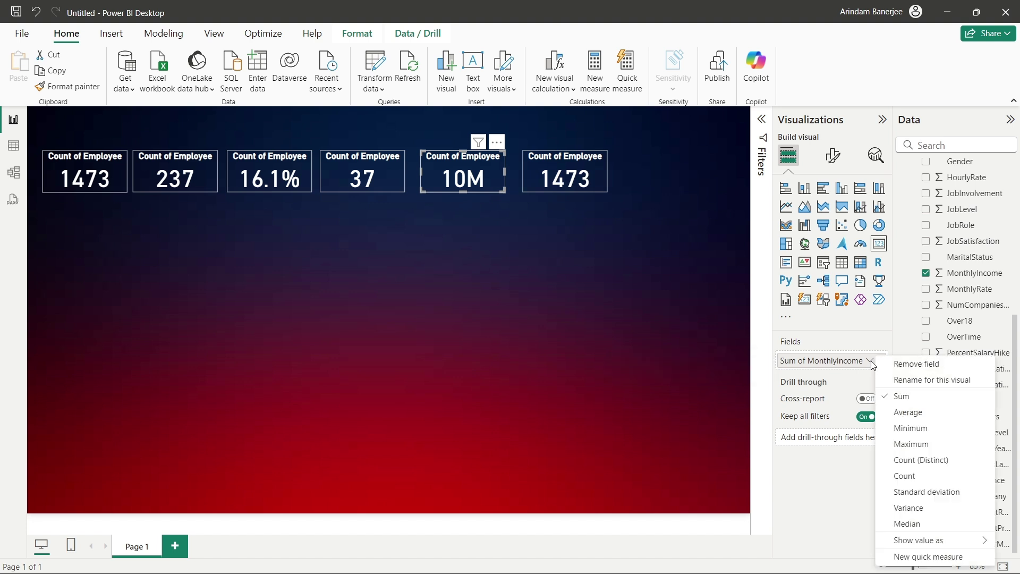
click(922, 418)
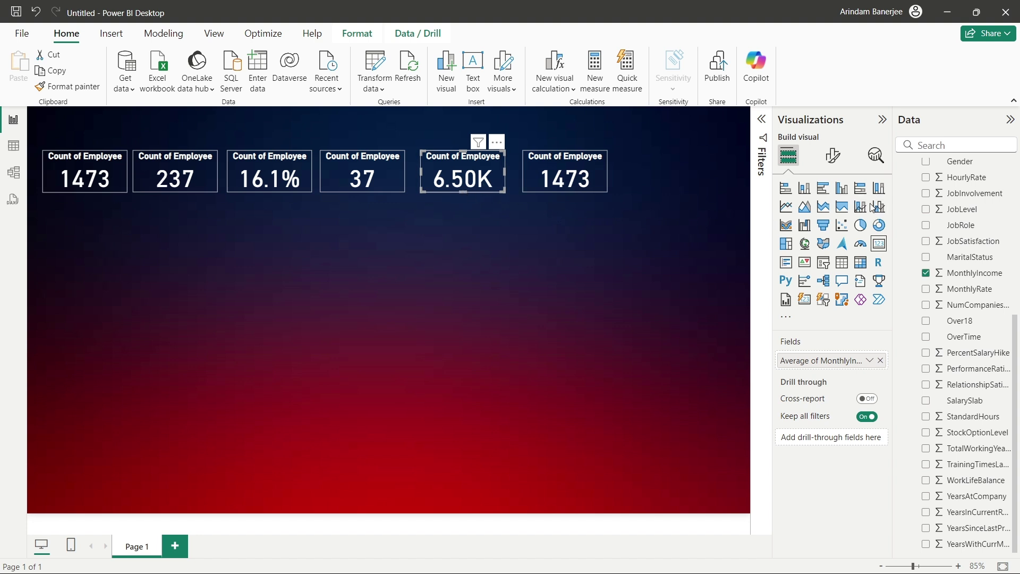
Set the callout value of the average monthly income card to 1 decimal place
click(835, 157)
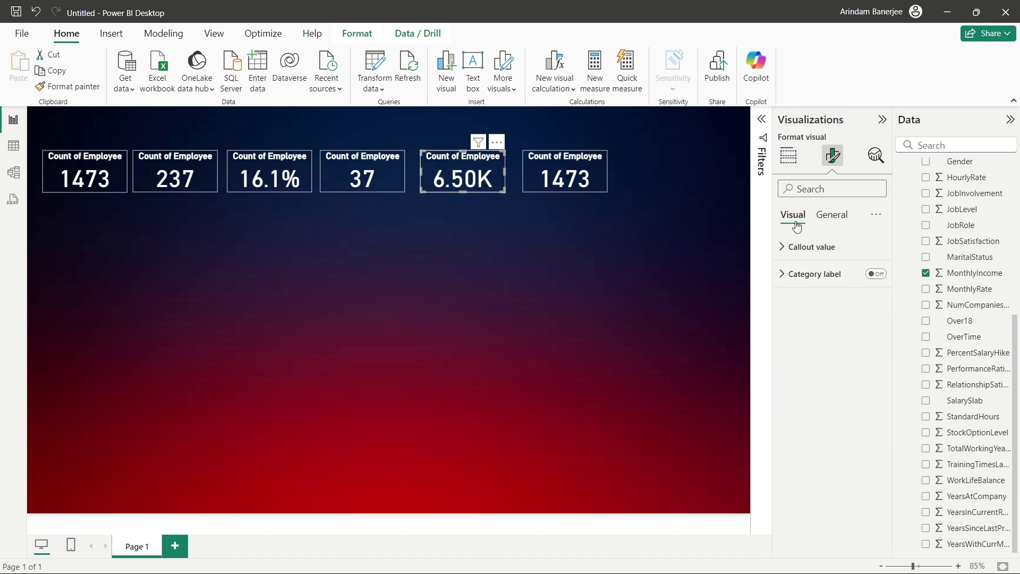
click(818, 251)
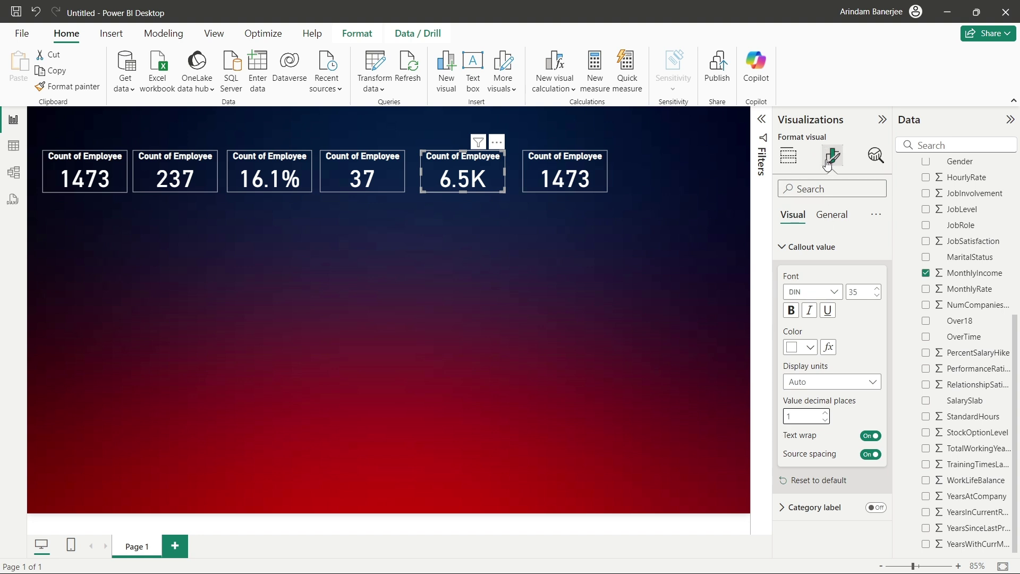
click(656, 255)
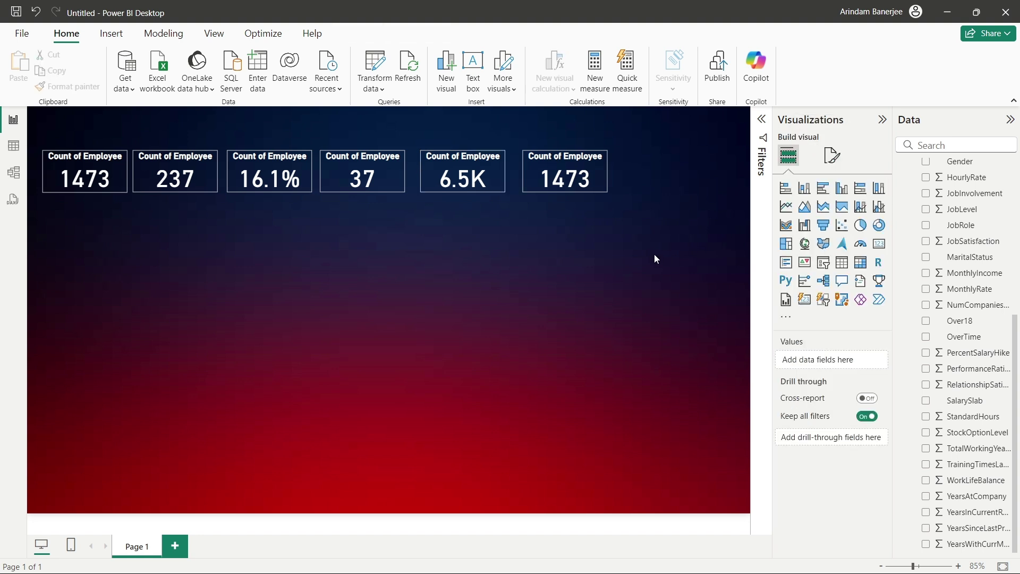
Replace the Count of EmpID field in the sixth card with YearsAtCompany, aggregated as Average
click(580, 185)
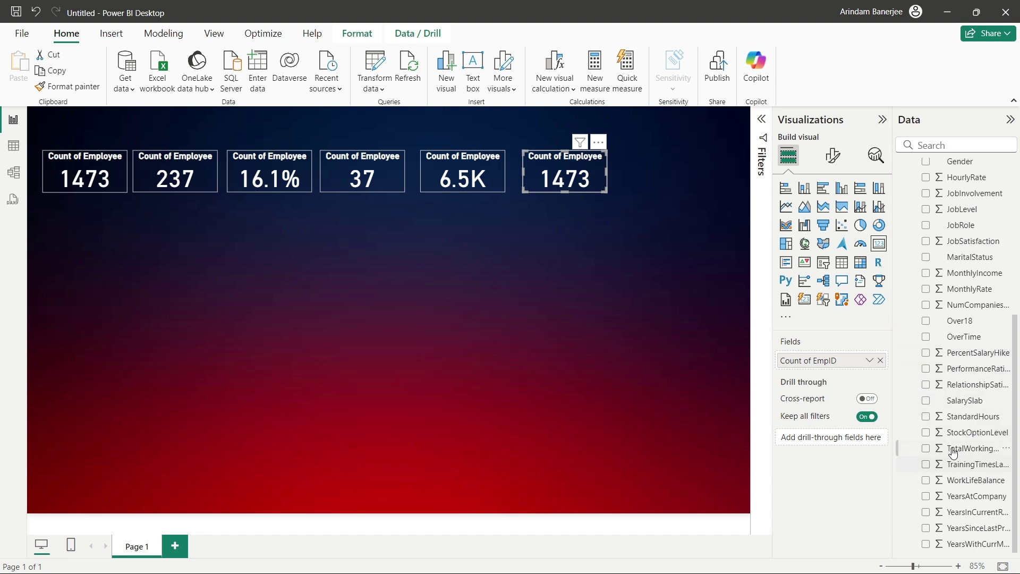
scroll(945, 293, up, 5)
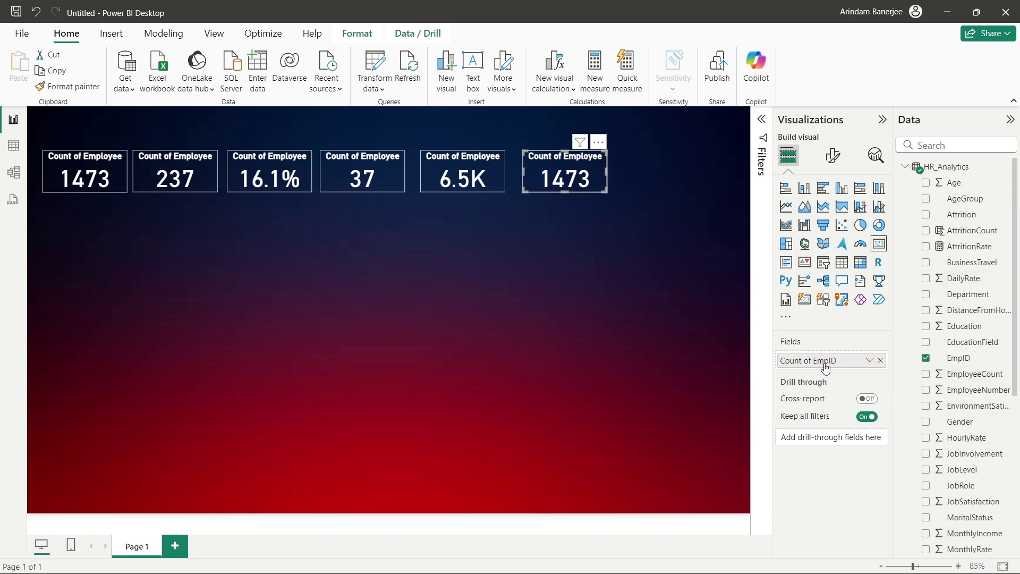
click(881, 361)
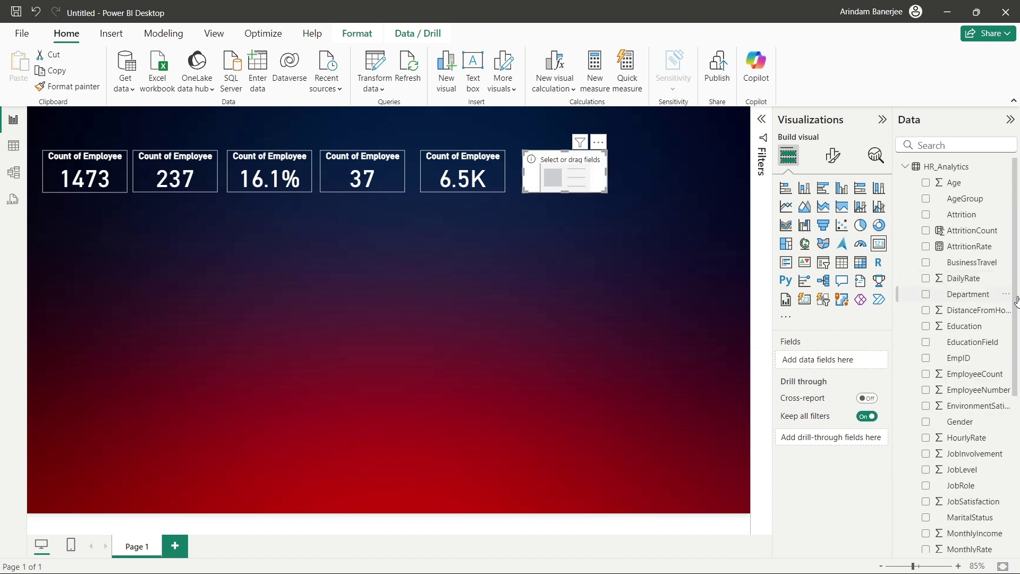
scroll(998, 301, down, 1)
scroll(994, 301, down, 5)
scroll(941, 298, up, 5)
scroll(941, 329, down, 5)
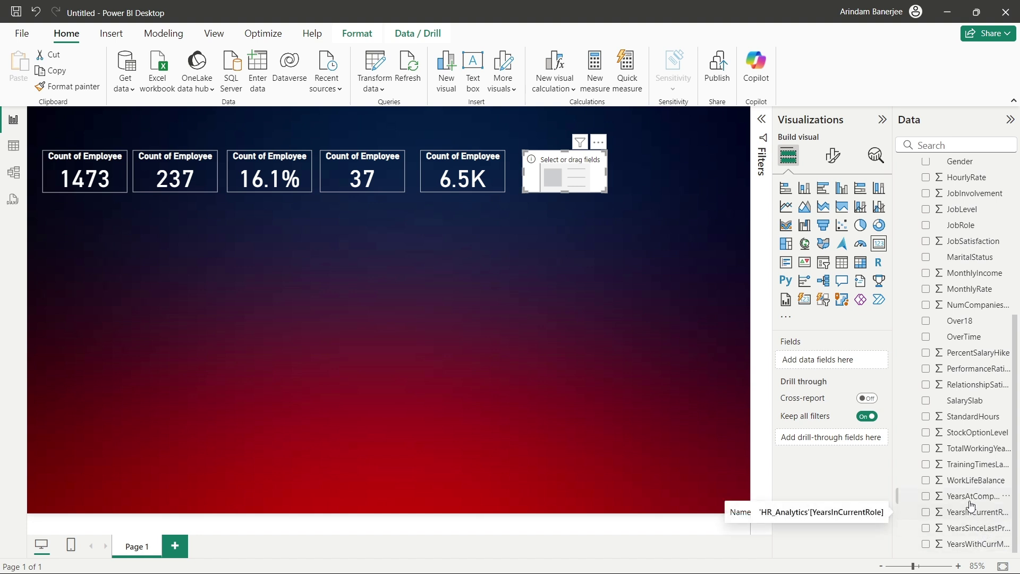
drag(971, 497, 847, 368)
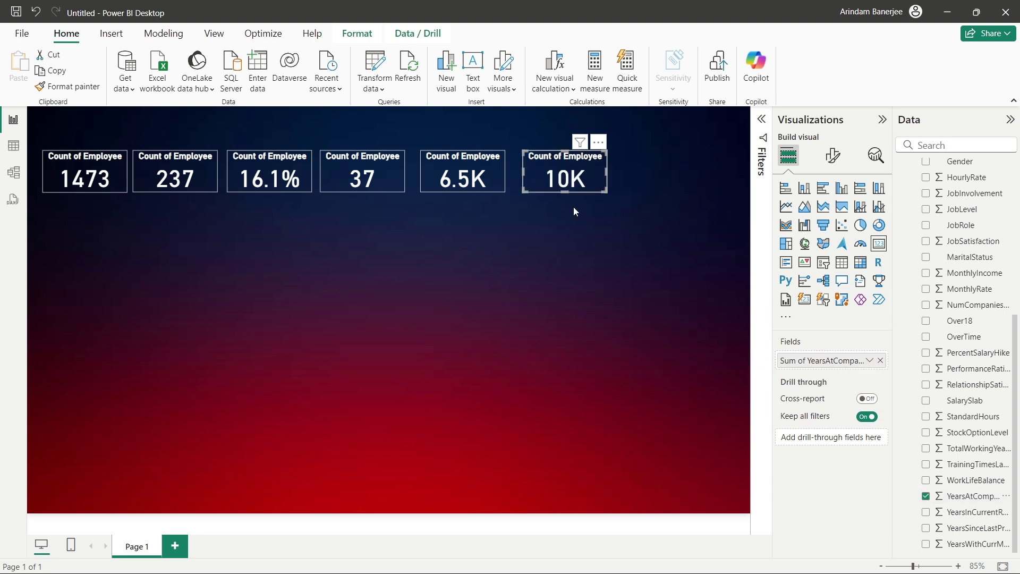
click(870, 363)
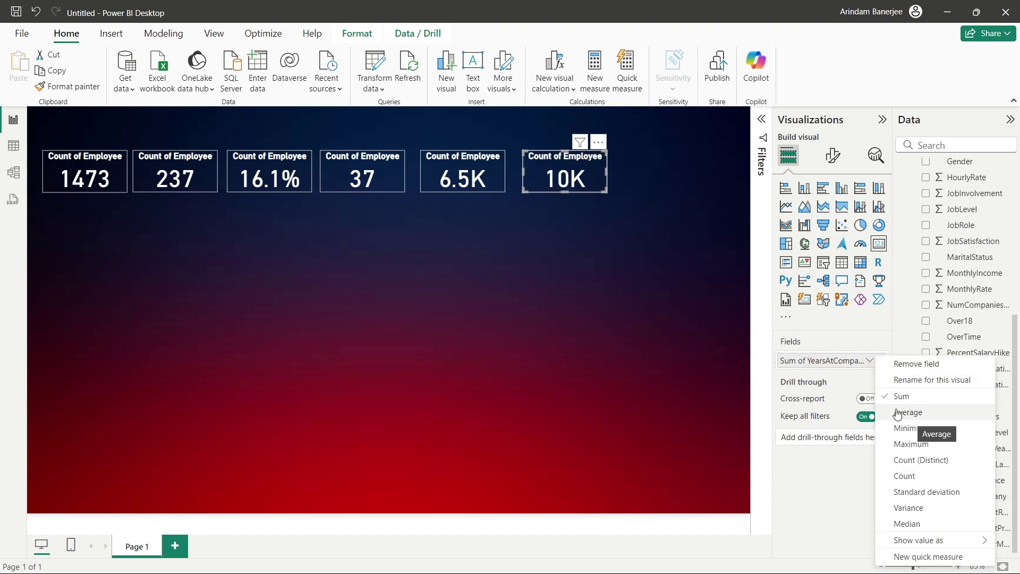
click(840, 382)
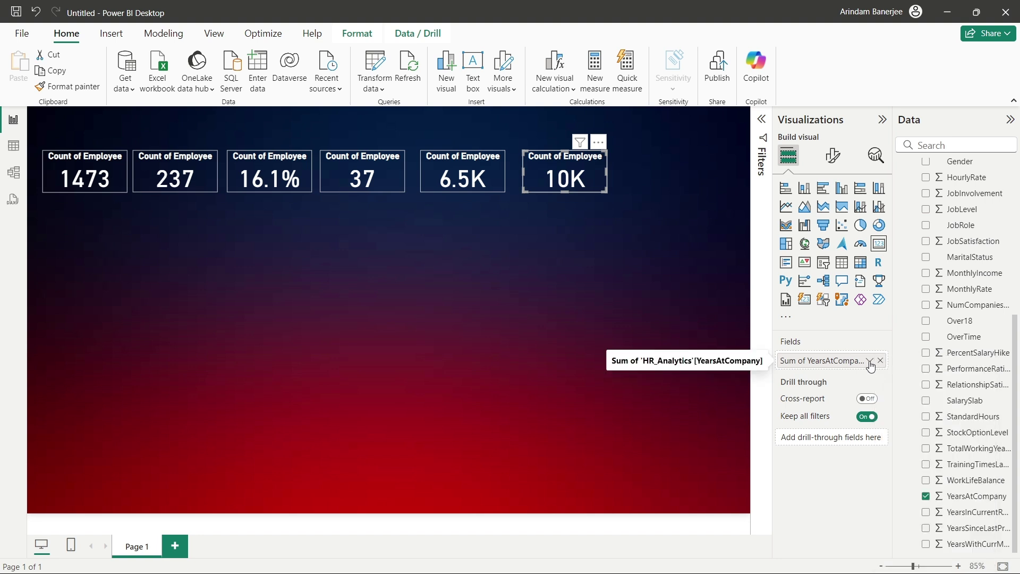
click(870, 362)
click(903, 415)
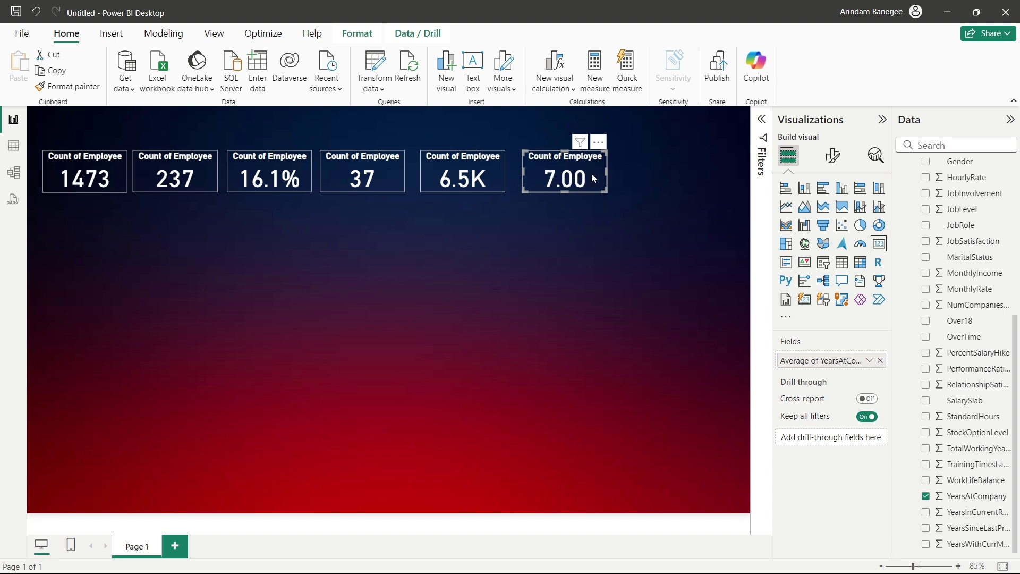
Set the callout value of the average years at company card to 1 decimal place
click(834, 157)
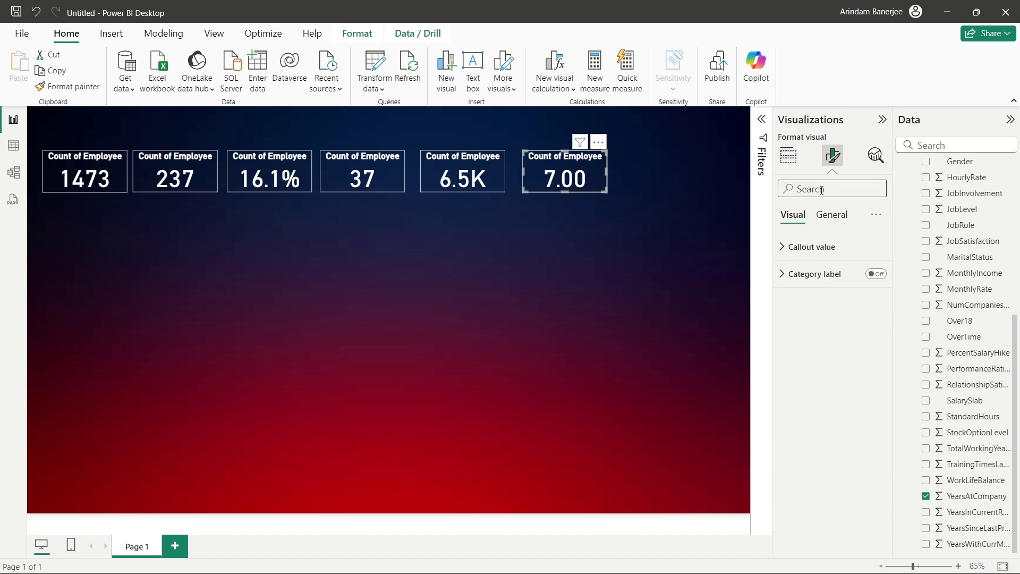
click(804, 253)
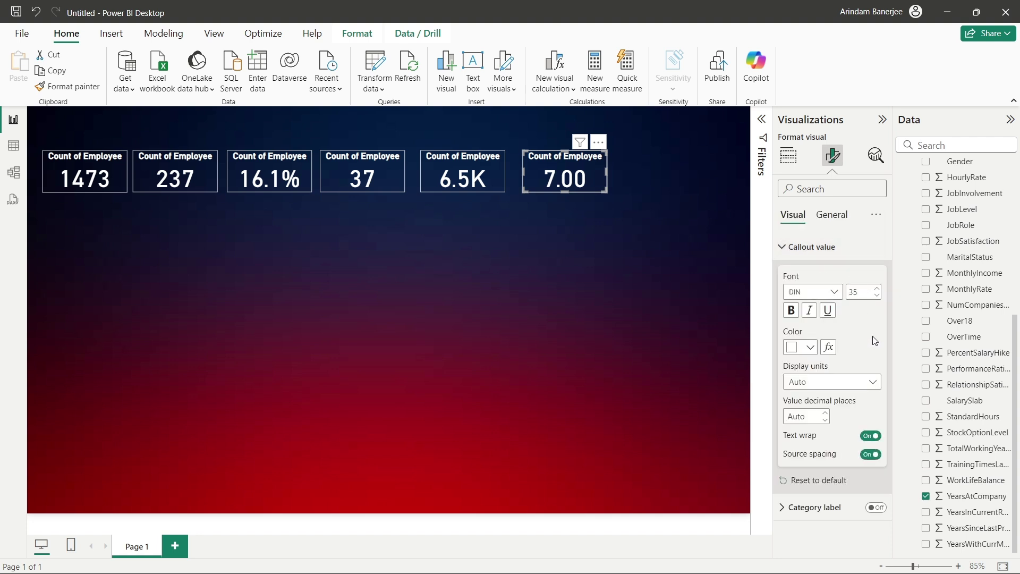
click(827, 413)
click(827, 412)
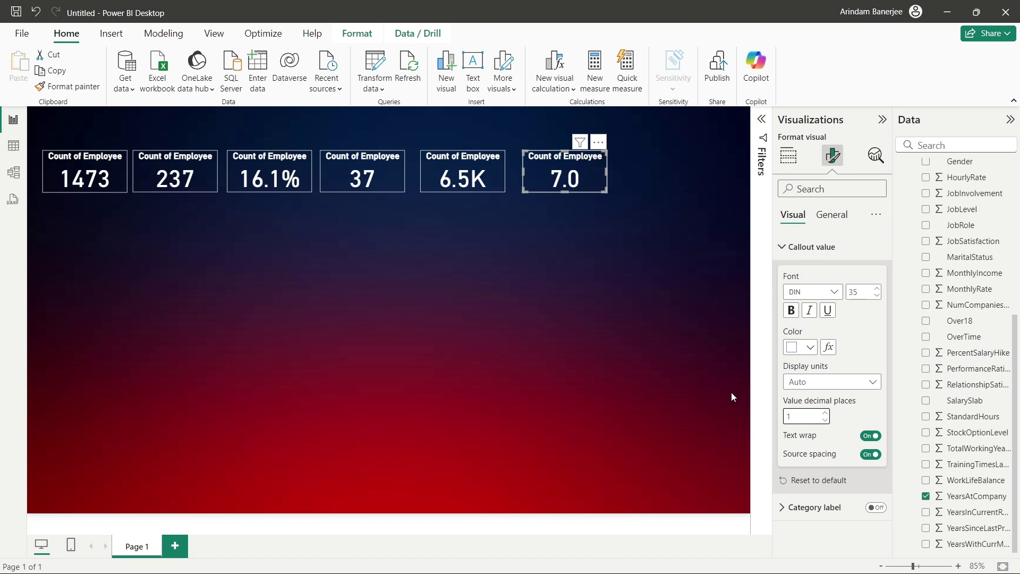
click(713, 260)
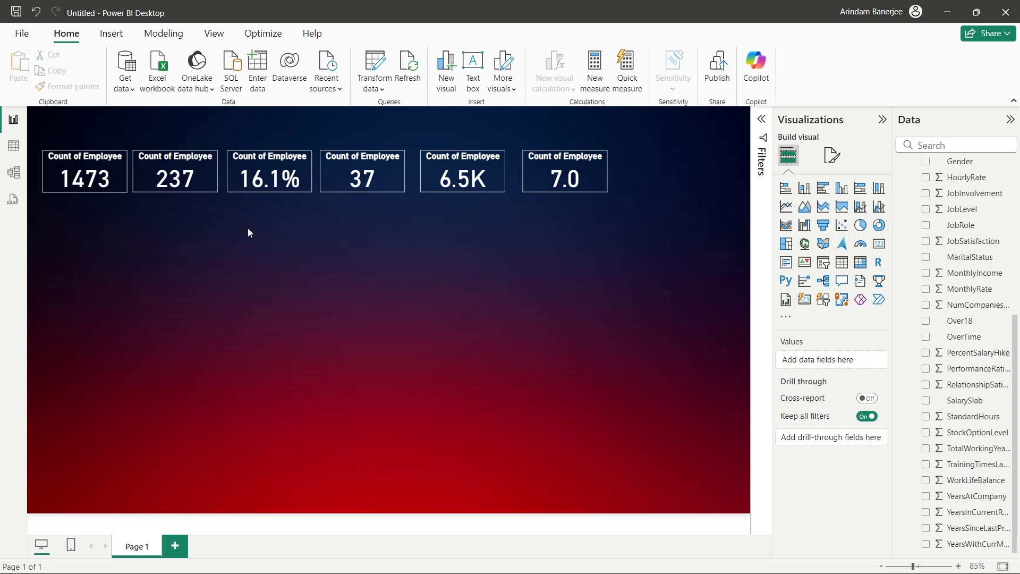
Change the title text of the second card, the attrition count, to "Attrition" and copy that text
click(189, 175)
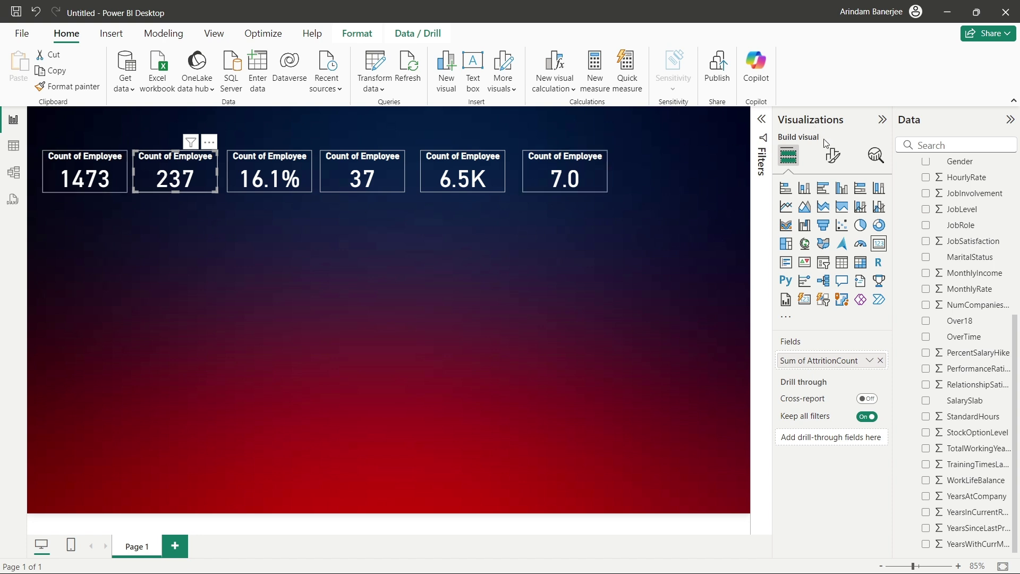
click(833, 155)
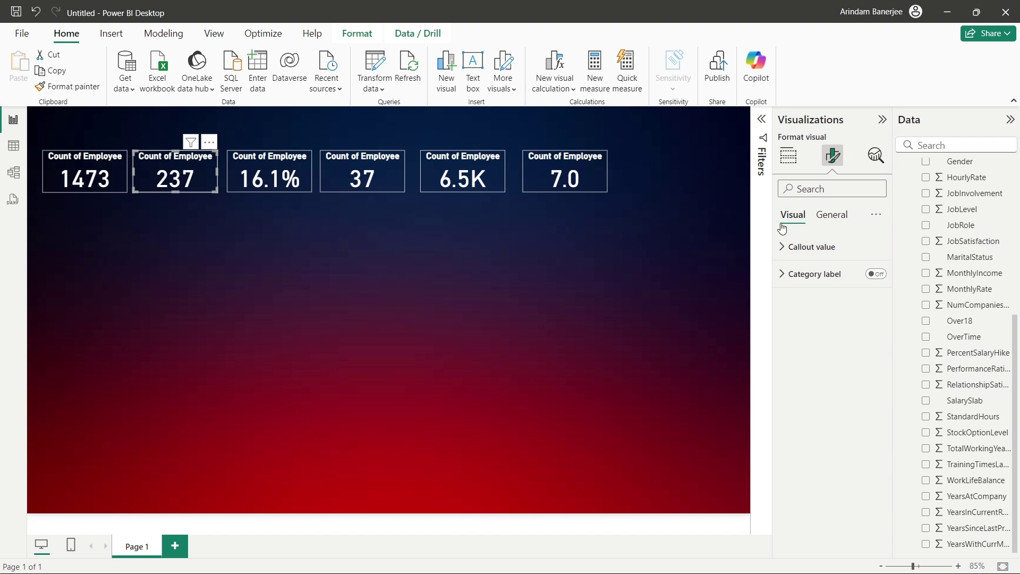
click(792, 251)
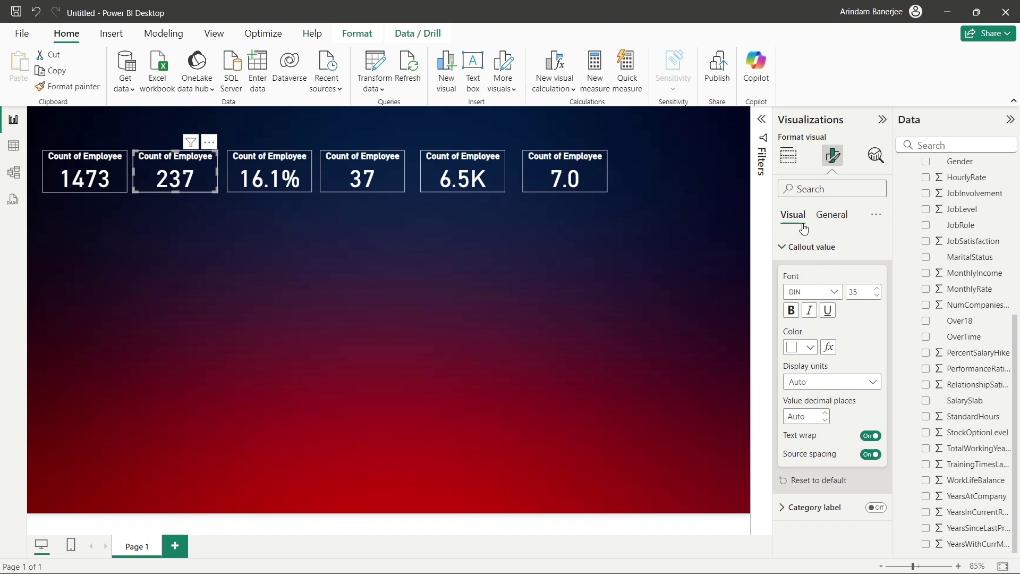
click(830, 218)
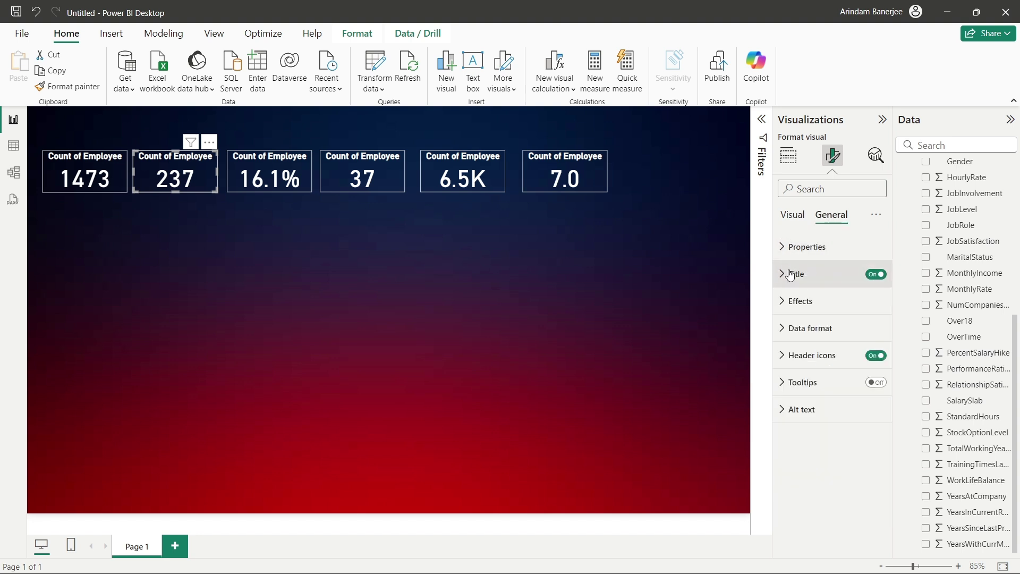
click(808, 274)
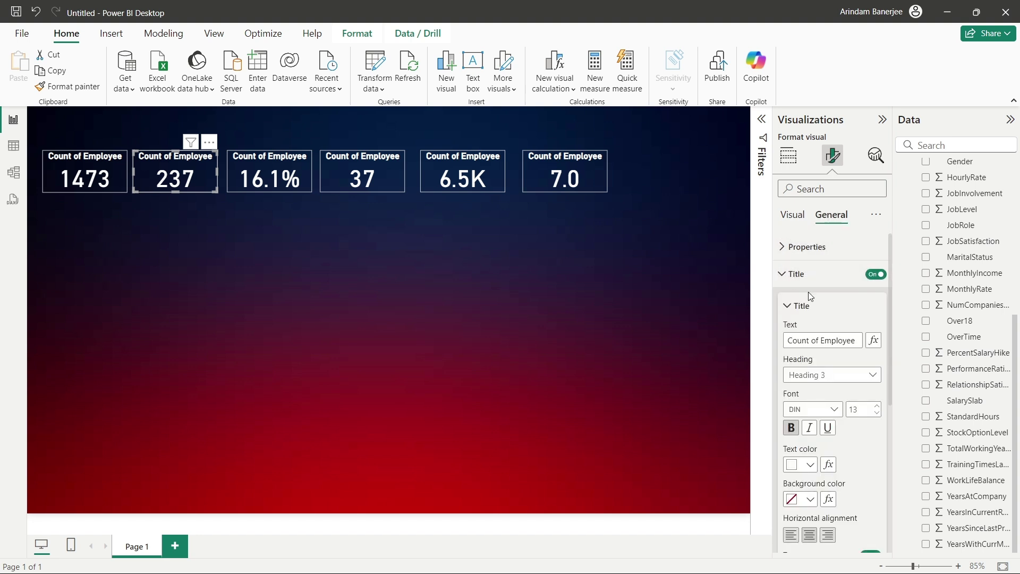
click(817, 341)
drag(856, 342, 787, 342)
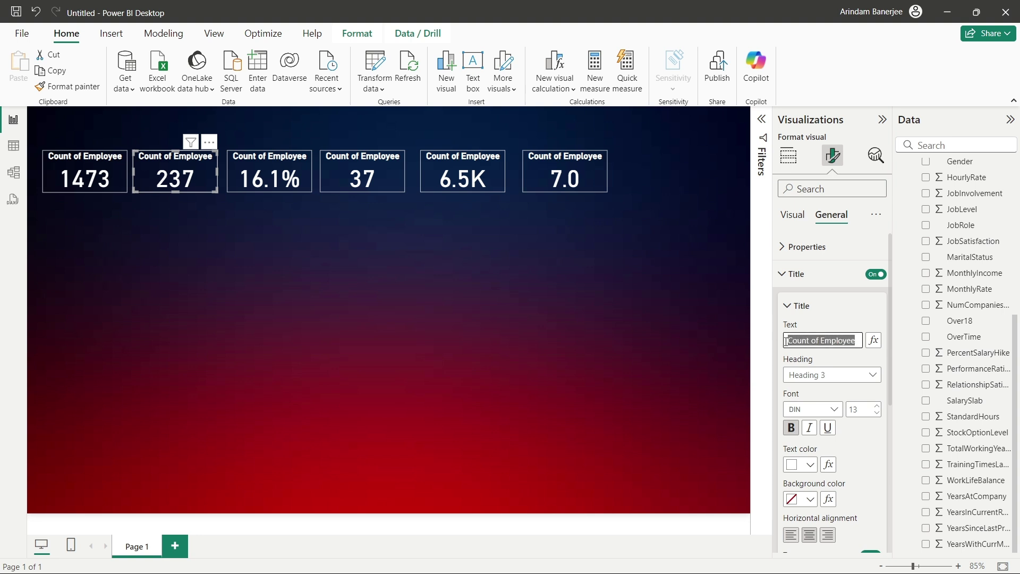
key(BackSpace)
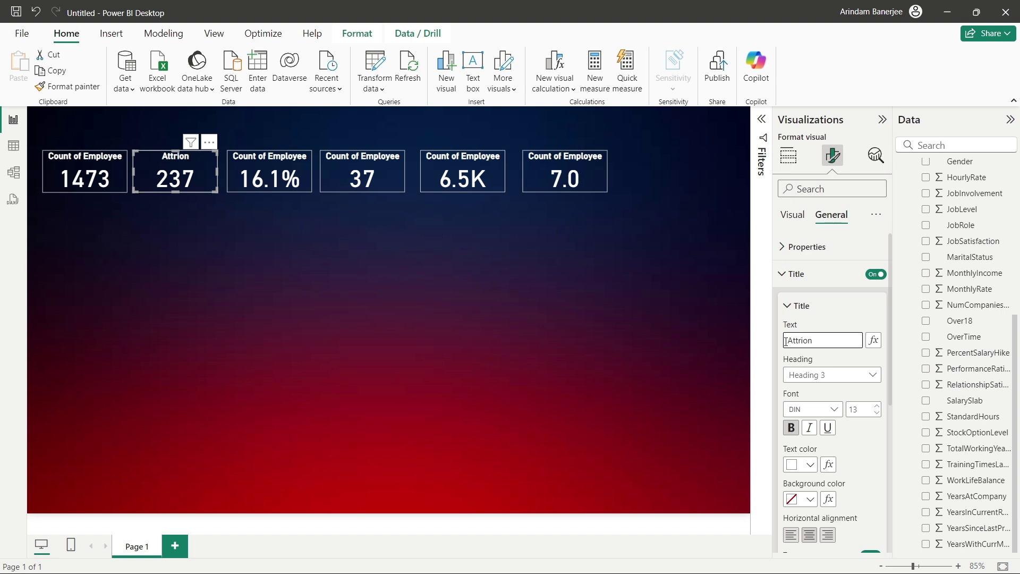
key(BackSpace)
drag(821, 341, 782, 344)
key(ctrl+c)
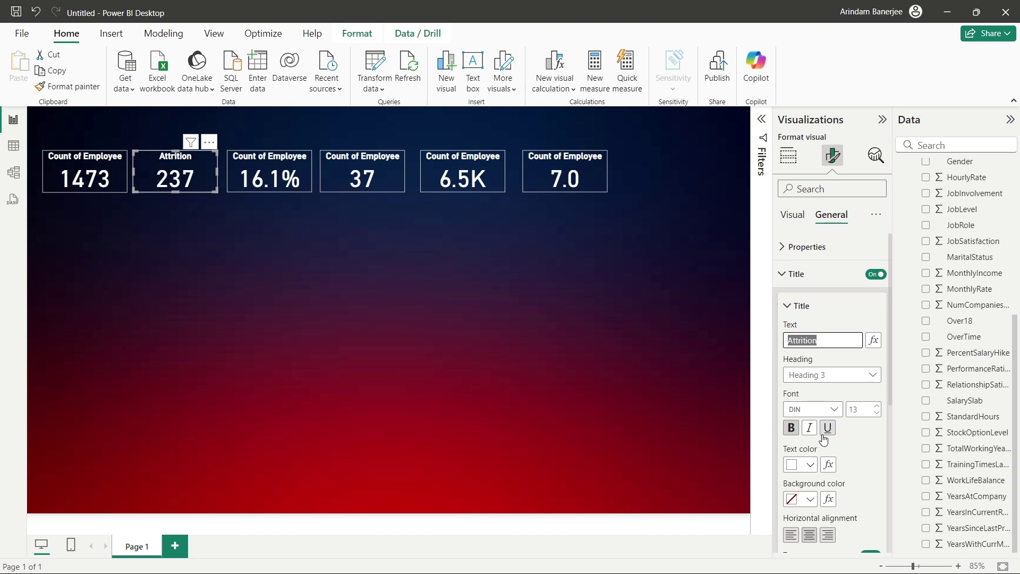
click(859, 445)
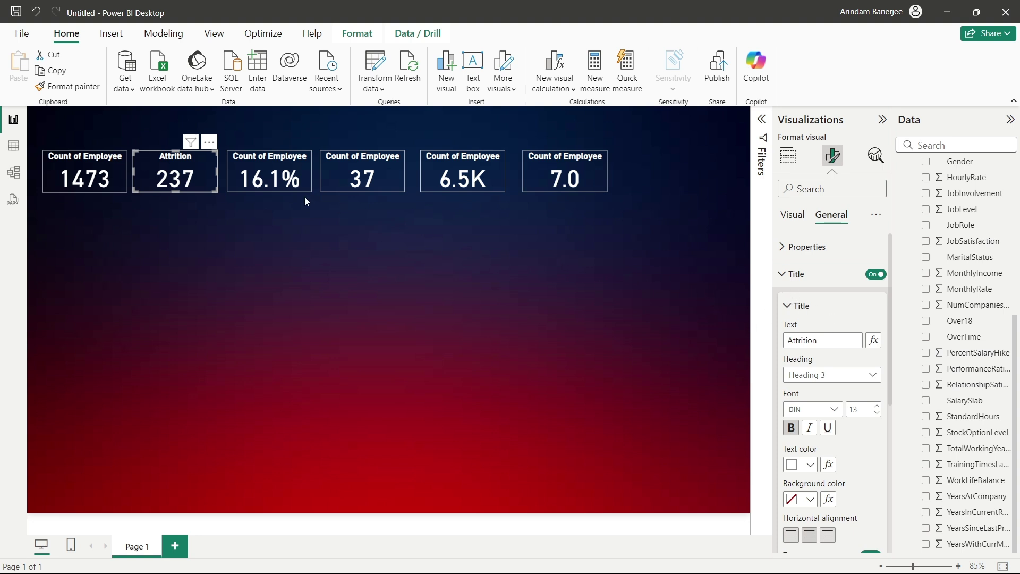
Change the title text of the third card, the attrition percentage, to "Attrition Rate"
click(265, 182)
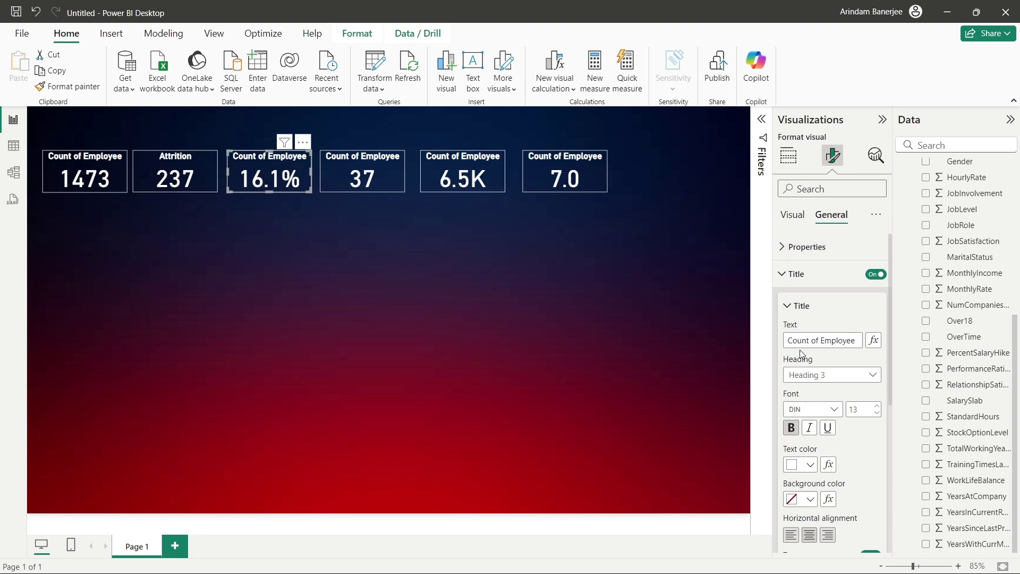
drag(790, 339, 856, 343)
key(ctrl+v)
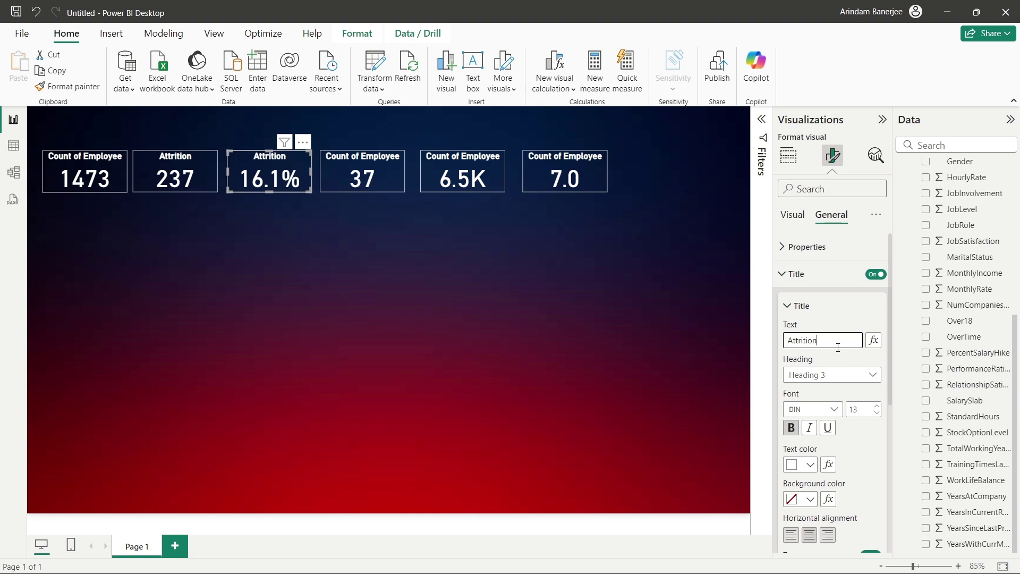
text(Rate)
Change the title text of the fourth card, the average age, to "Avg Age"
click(368, 187)
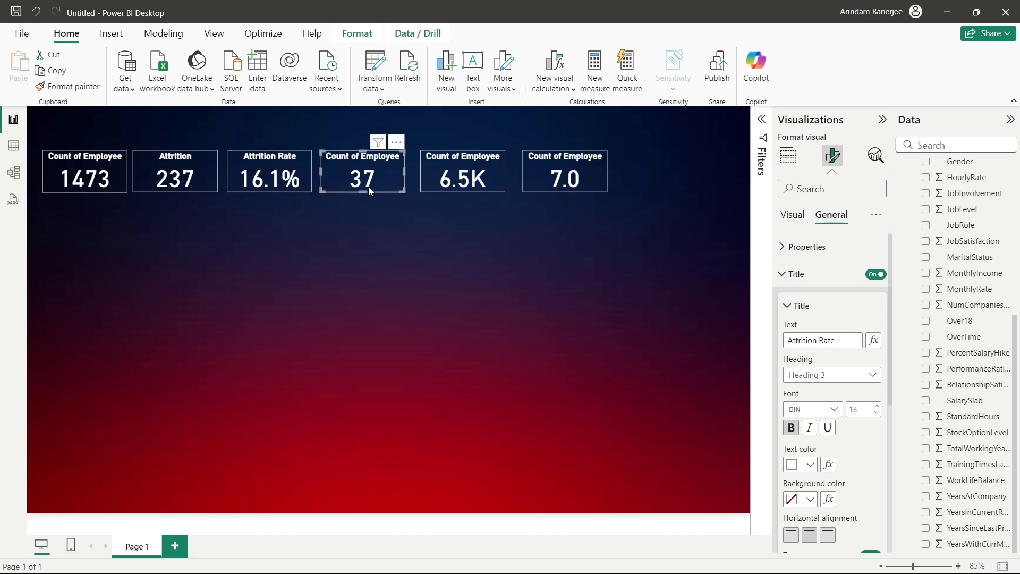
click(835, 340)
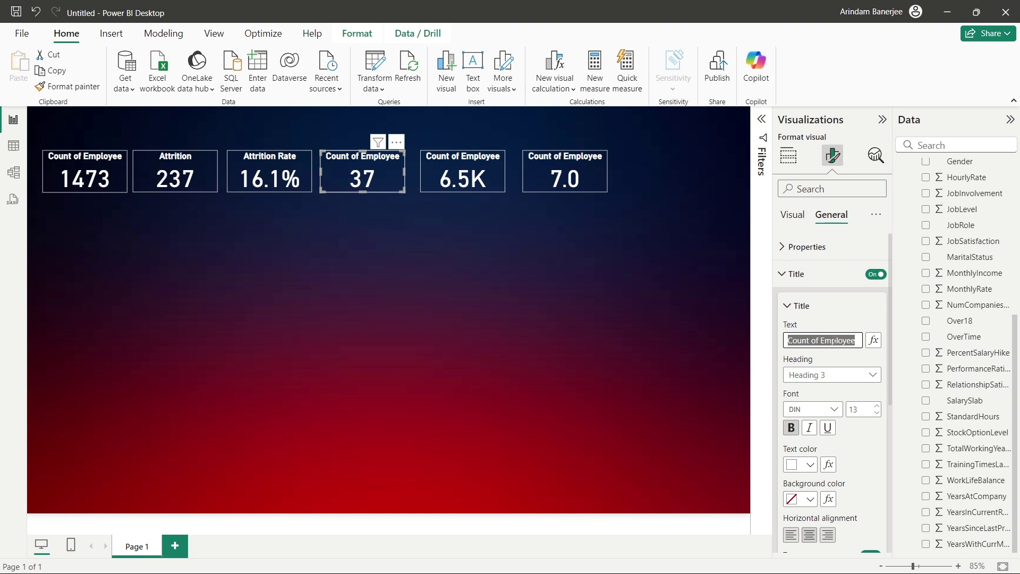
key(BackSpace)
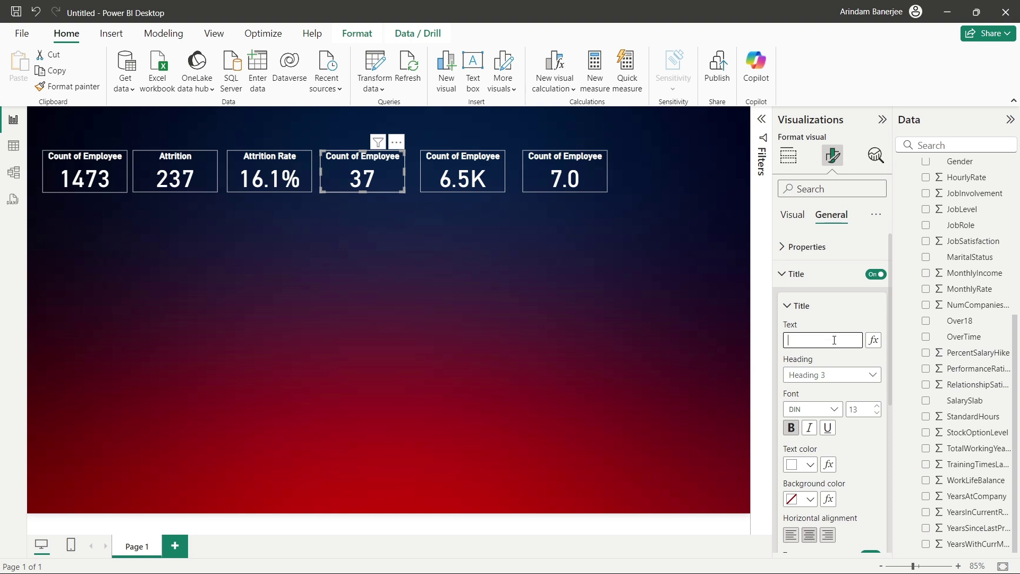
text(Avg)
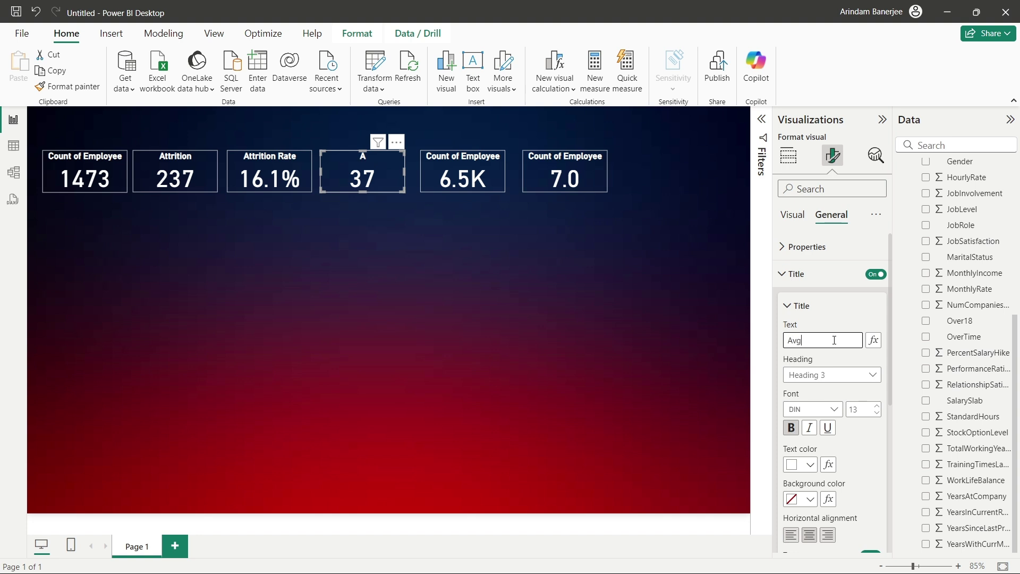
text( Age)
Change the title text of the fifth card, the average monthly income, to "Avg Salary"
click(477, 185)
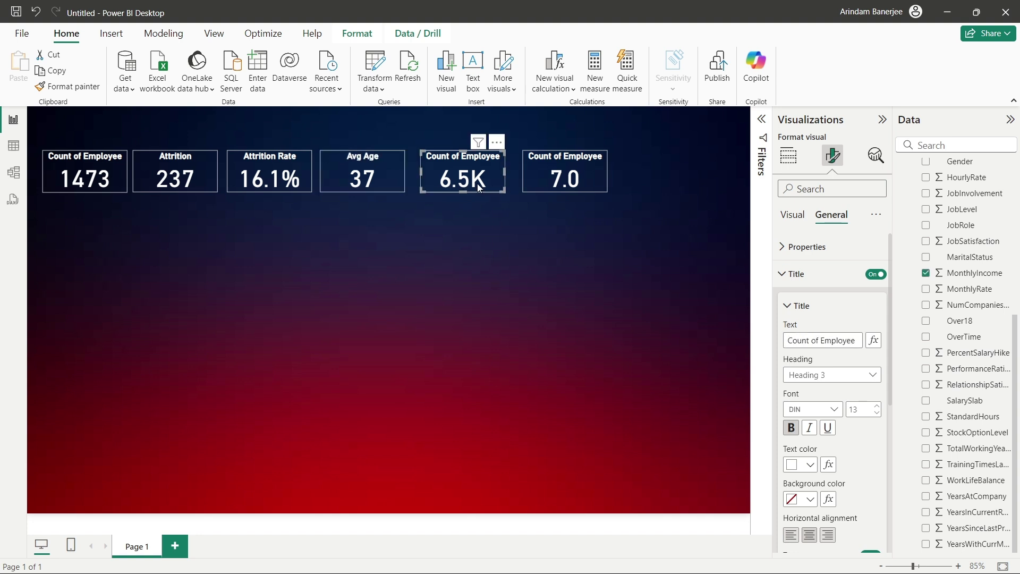
drag(789, 340, 866, 343)
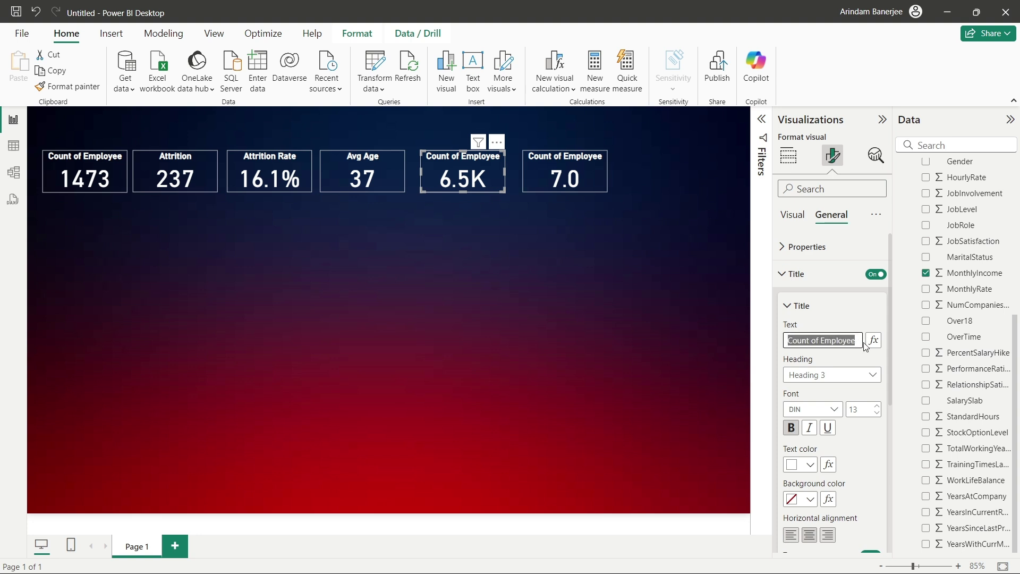
key(BackSpace)
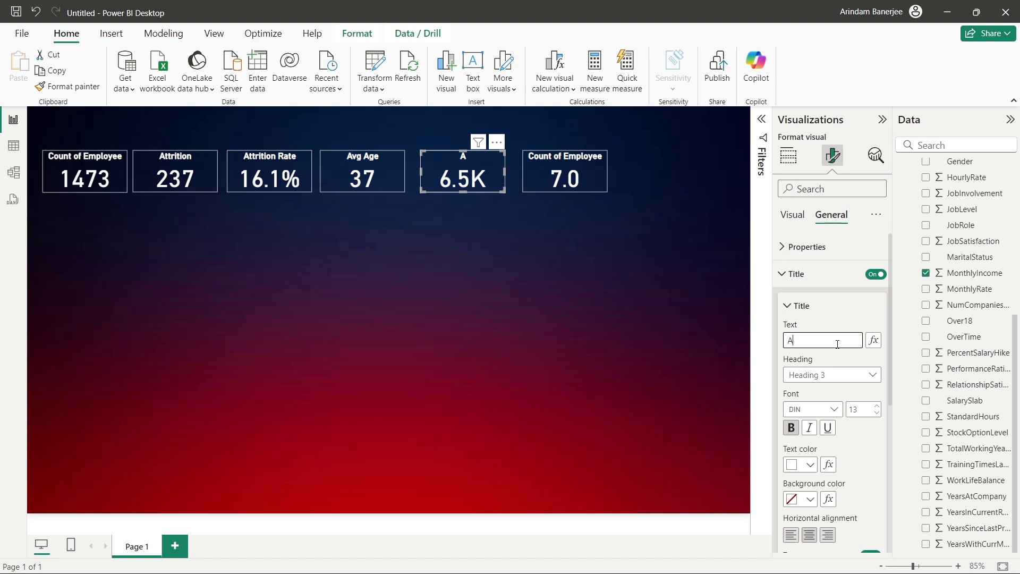
text(Avg salaray)
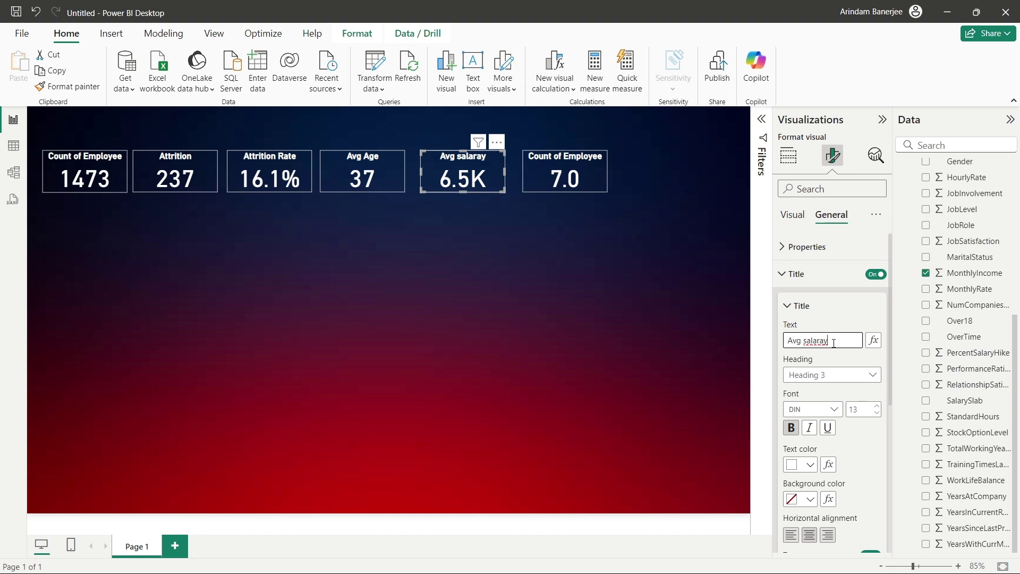
key(BackSpace)
key(BackSpace)
click(807, 341)
key(BackSpace)
text(S)
Change the title text of the sixth card, the average years at company, to "Avg Years"
click(586, 186)
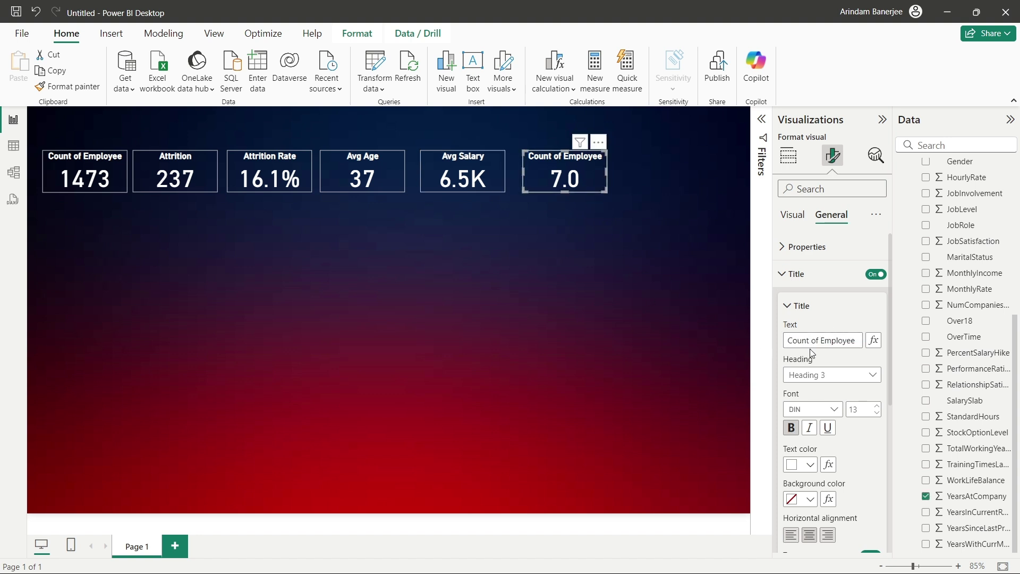
click(789, 341)
key(ctrl+a)
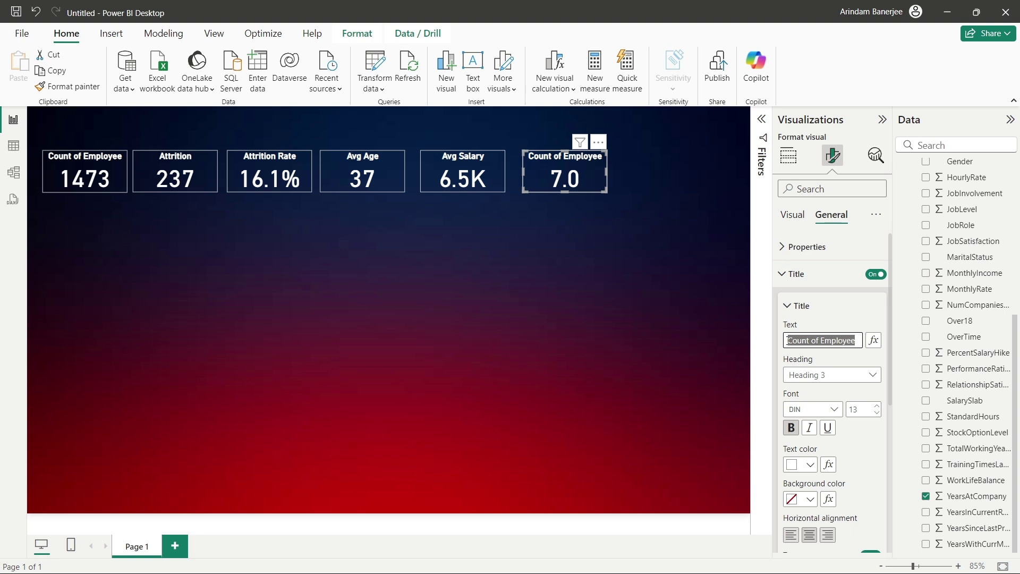
text(Avg)
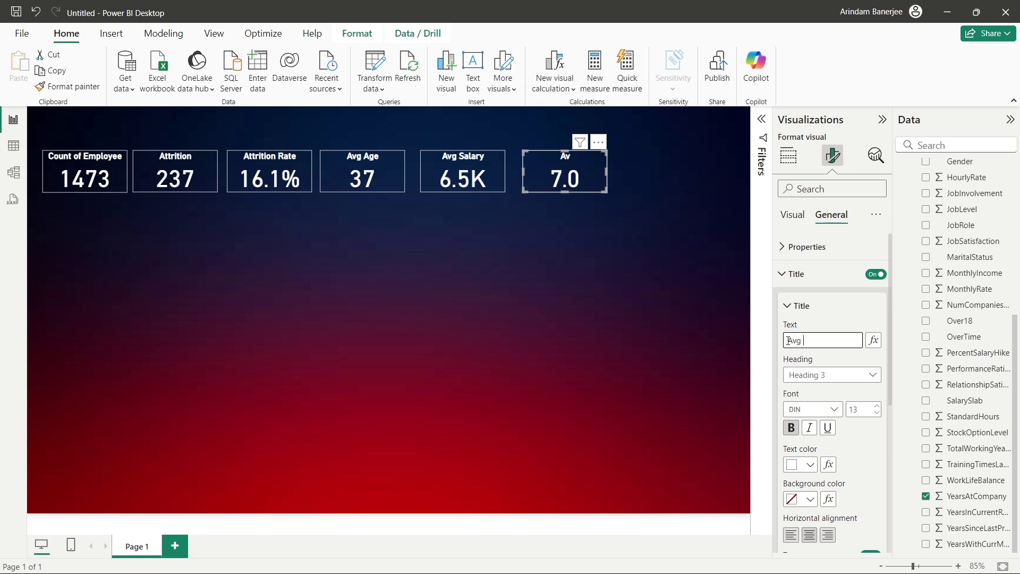
text( YEaraesr)
key(BackSpace)
key(BackSpace)
text(ars)
Add a donut chart to the report page, enlarge it and place it below the row of cards
click(643, 369)
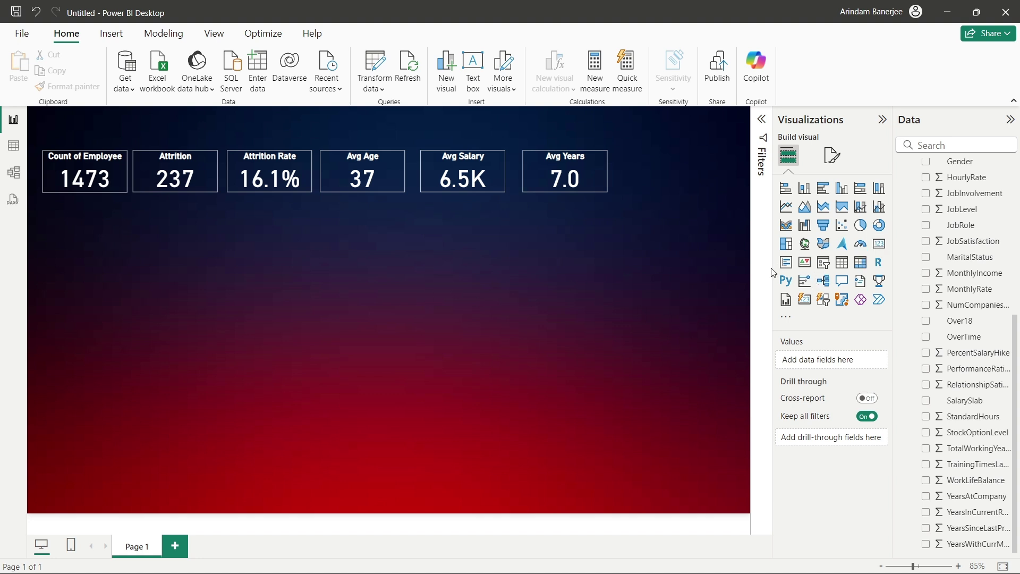
click(880, 229)
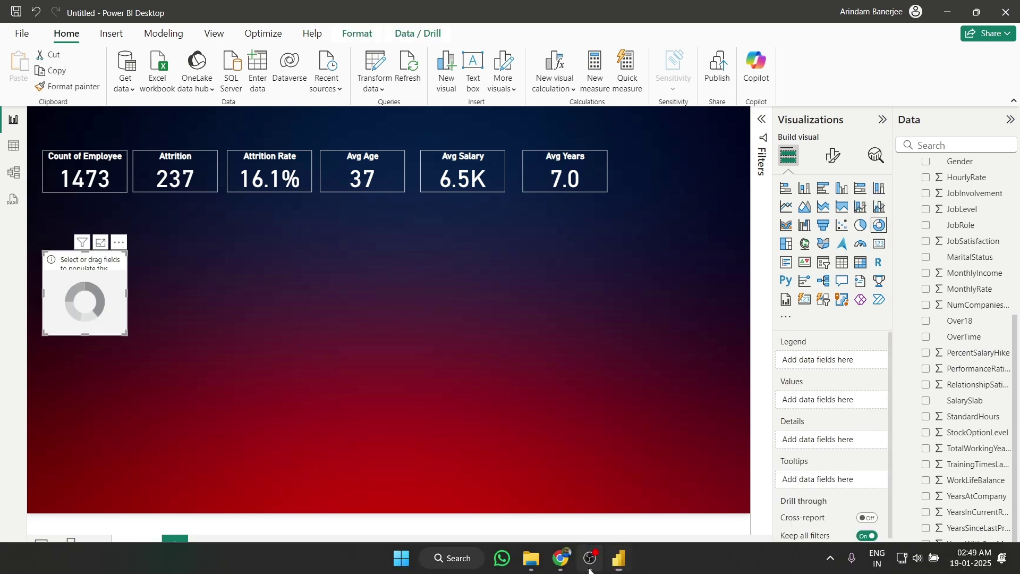
click(590, 567)
click(591, 568)
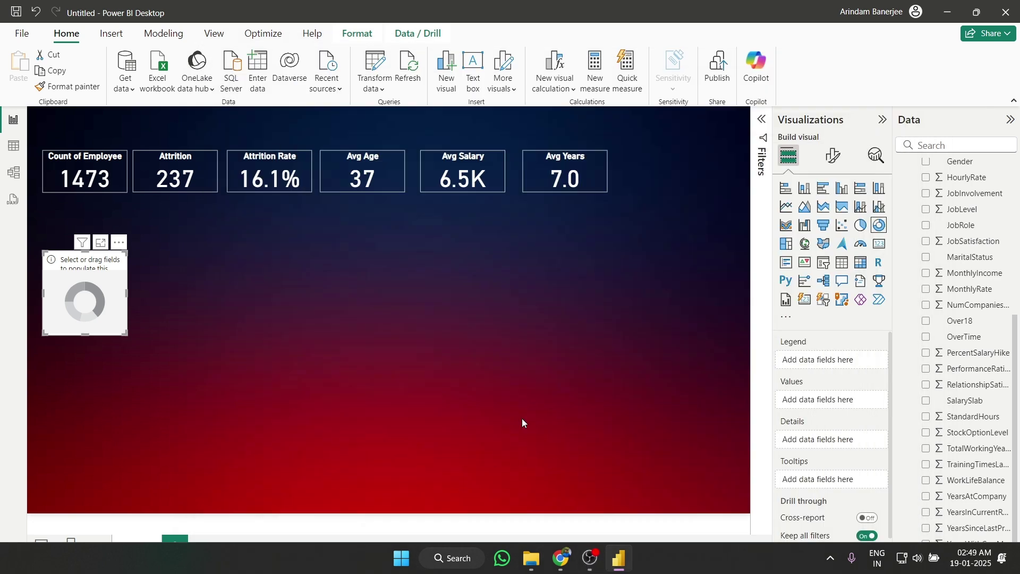
drag(123, 331, 284, 327)
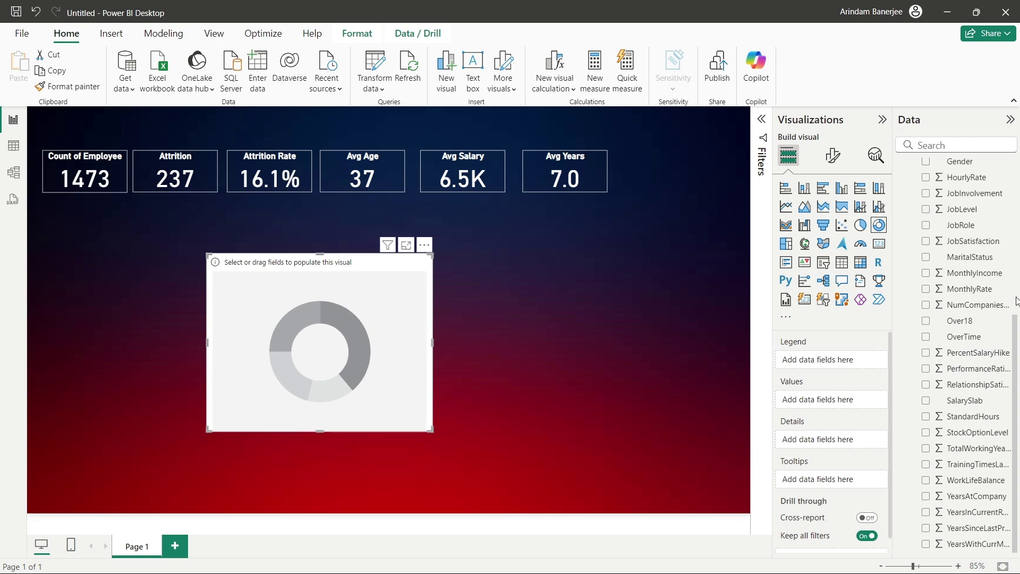
Set the donut chart's legend to EducationField and values to AttritionCount, and test cross-filtering the cards with the Technical Degree slice
scroll(960, 297, up, 5)
scroll(960, 301, down, 5)
scroll(956, 319, up, 1)
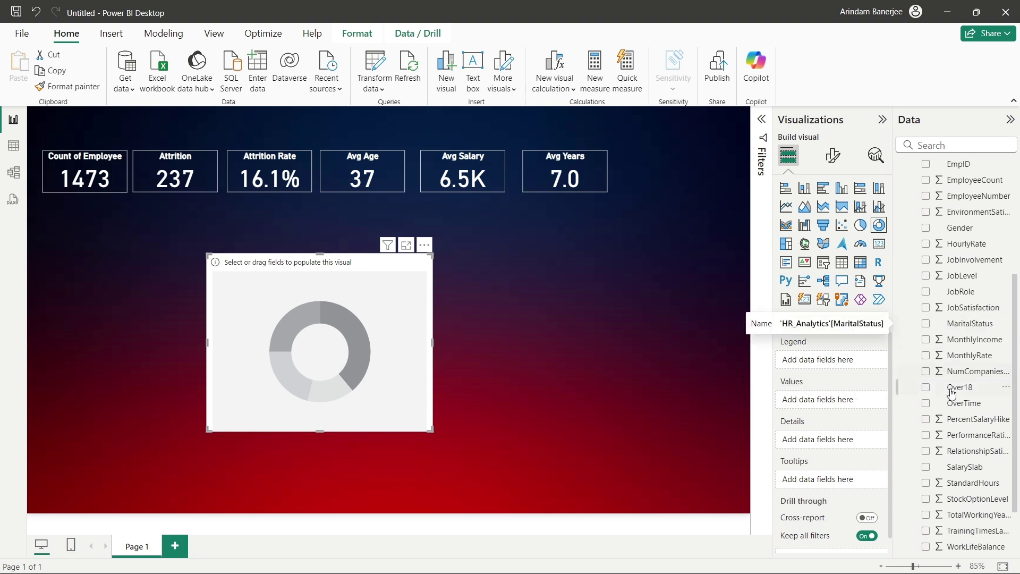
scroll(951, 341, up, 1)
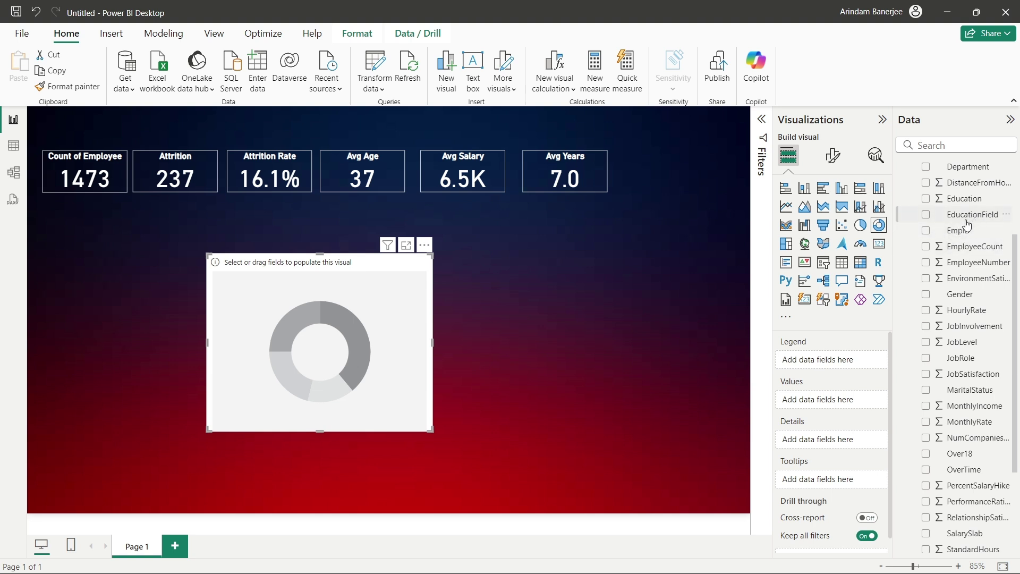
drag(973, 224, 849, 355)
scroll(940, 356, up, 3)
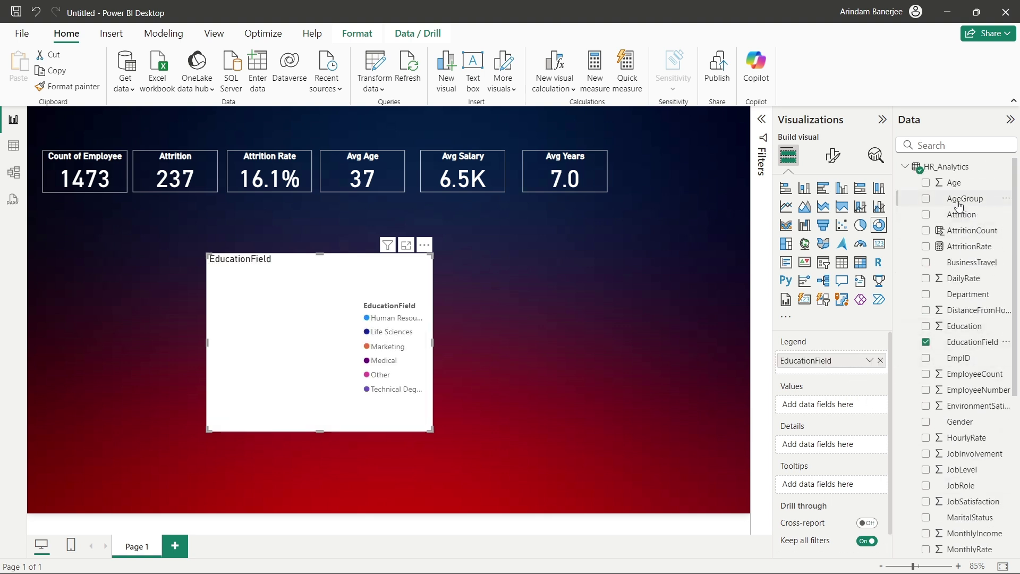
drag(972, 233, 829, 404)
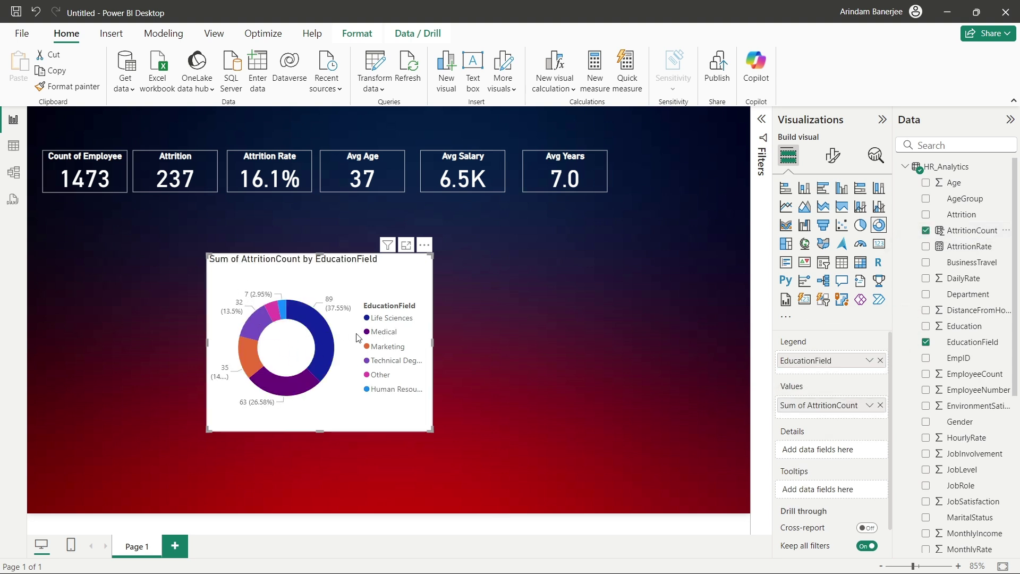
click(259, 338)
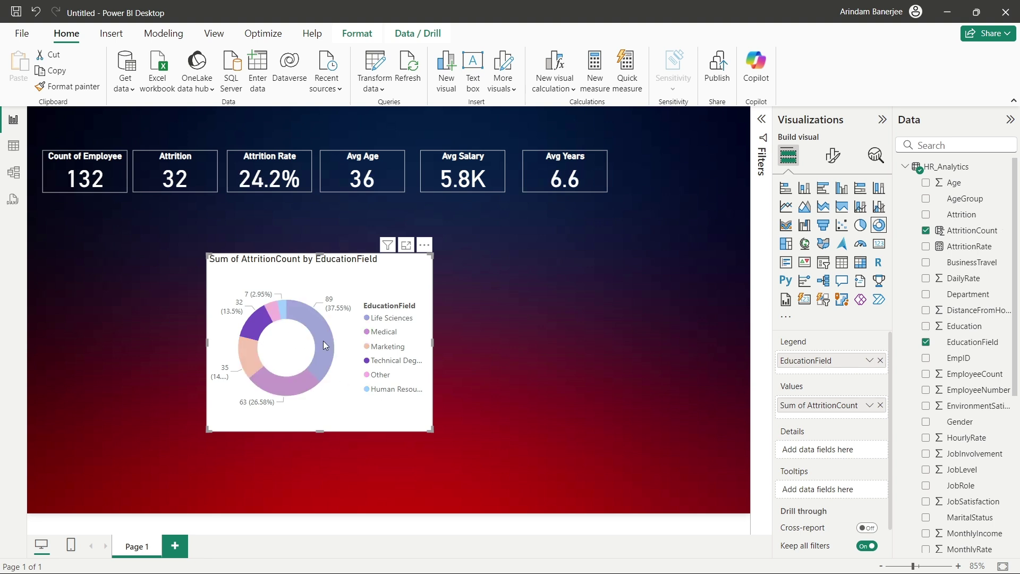
click(344, 400)
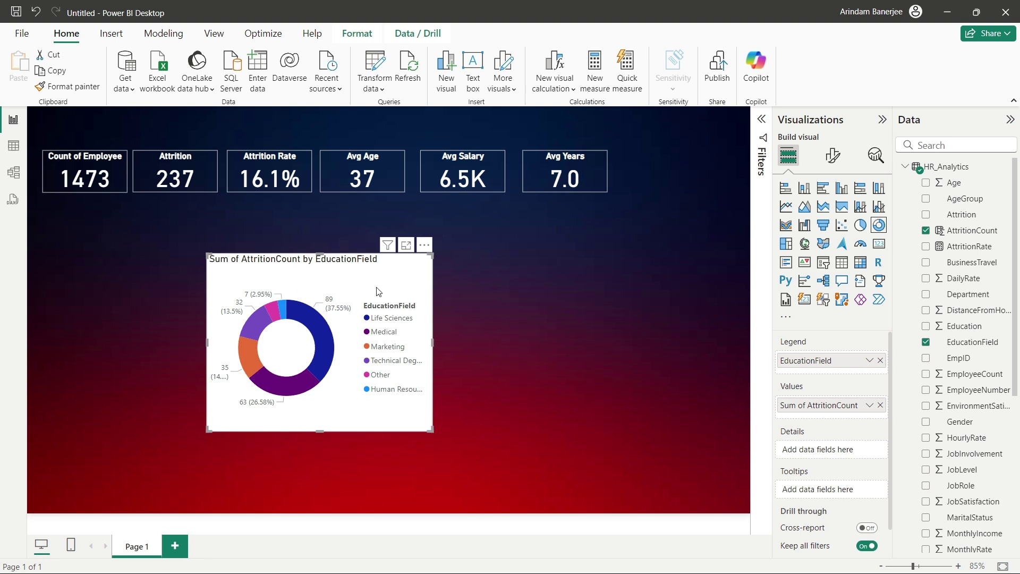
Turn off the legend of the donut chart
click(833, 155)
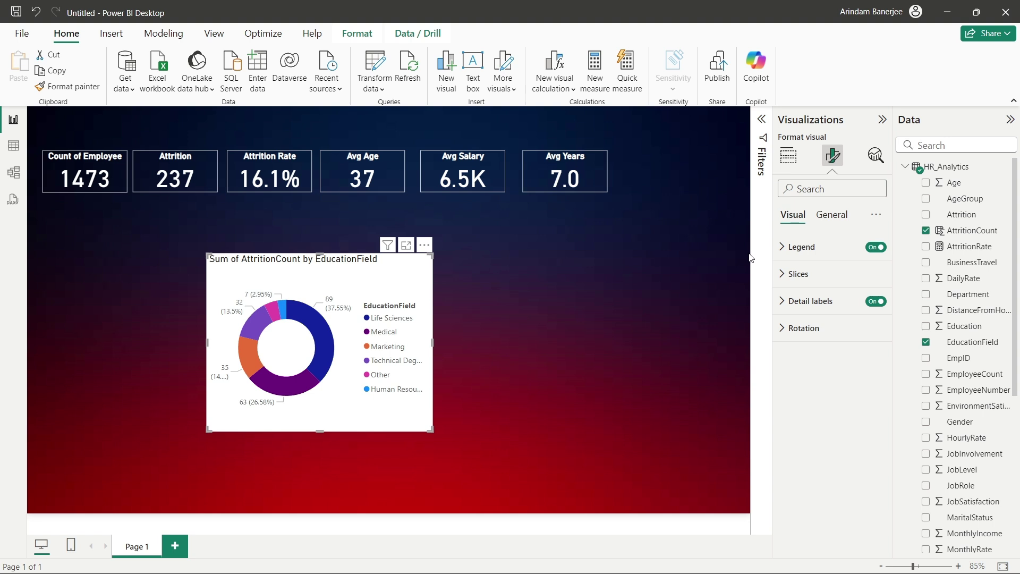
click(876, 247)
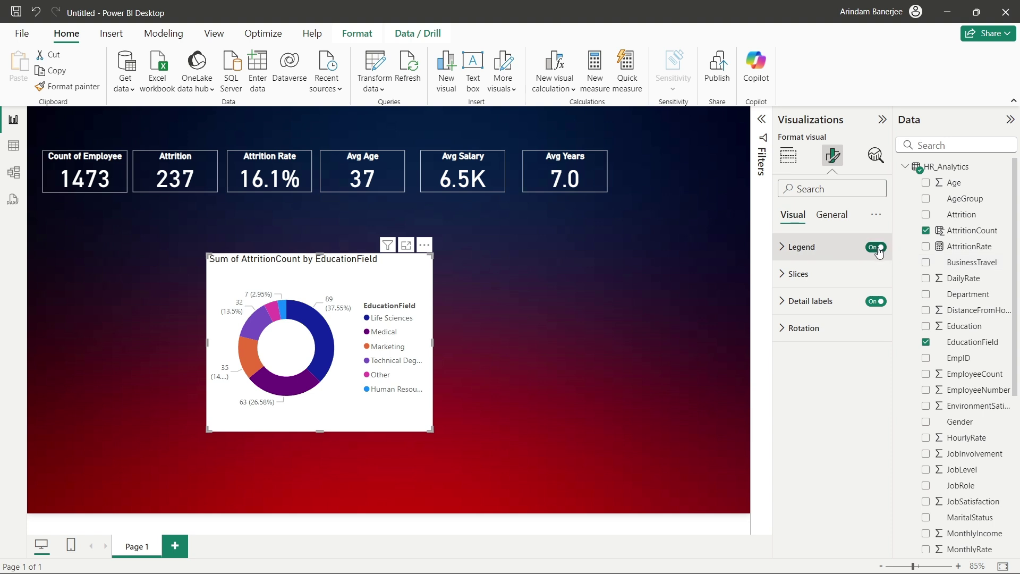
click(797, 253)
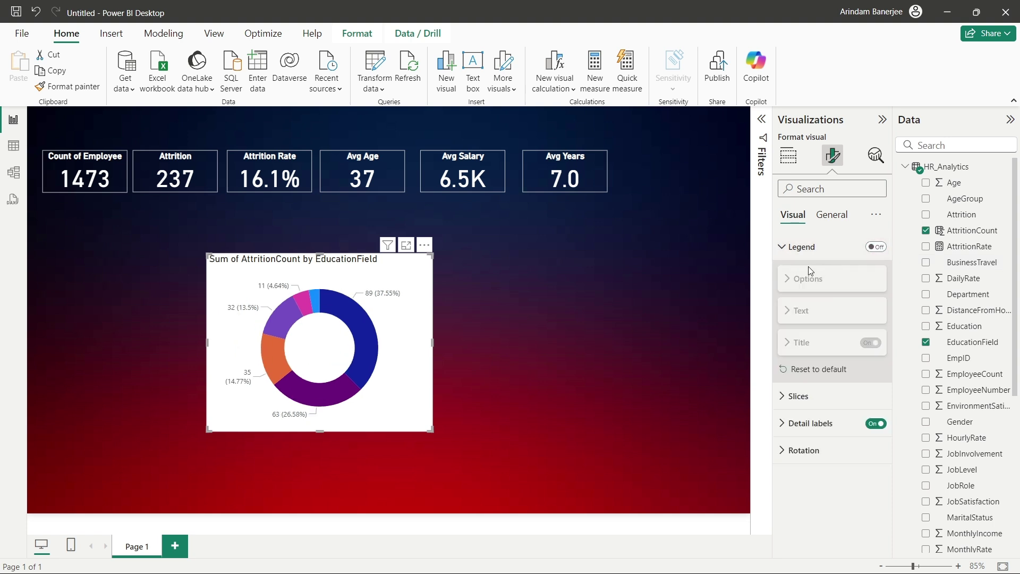
click(785, 259)
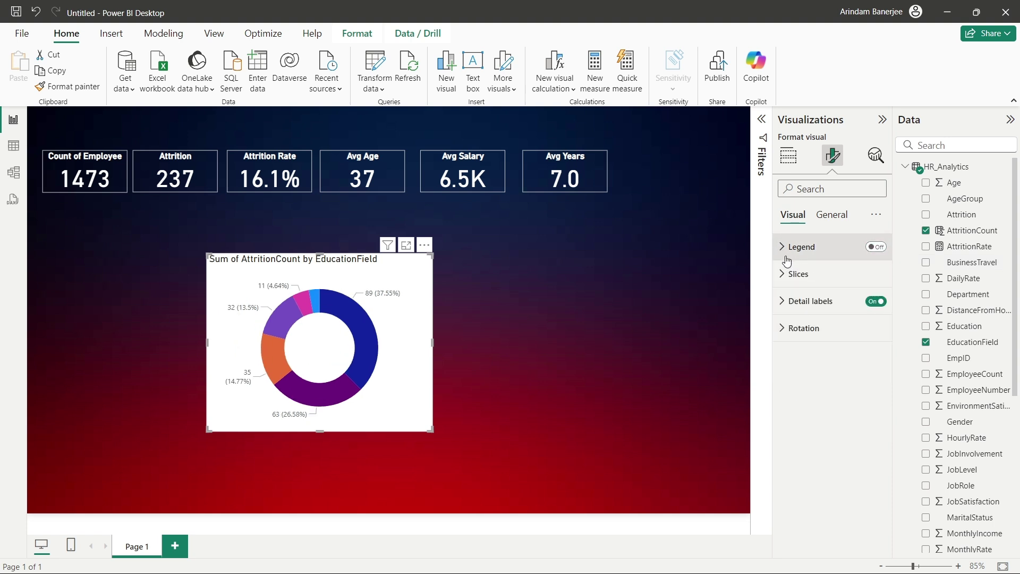
Set the inner radius in the donut chart's slice spacing to 64 %
click(815, 280)
scroll(822, 356, down, 3)
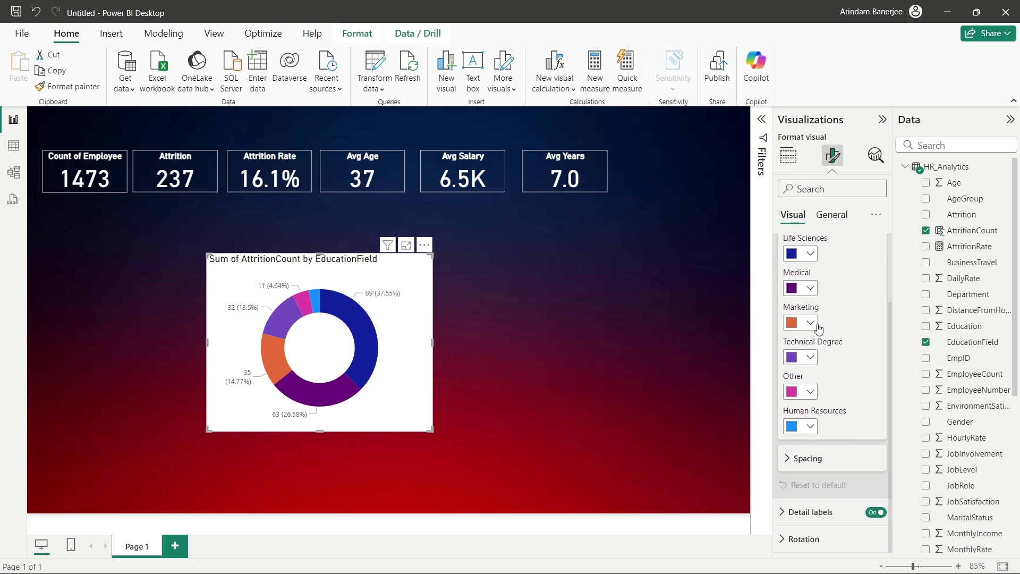
scroll(815, 299, up, 3)
scroll(813, 336, down, 3)
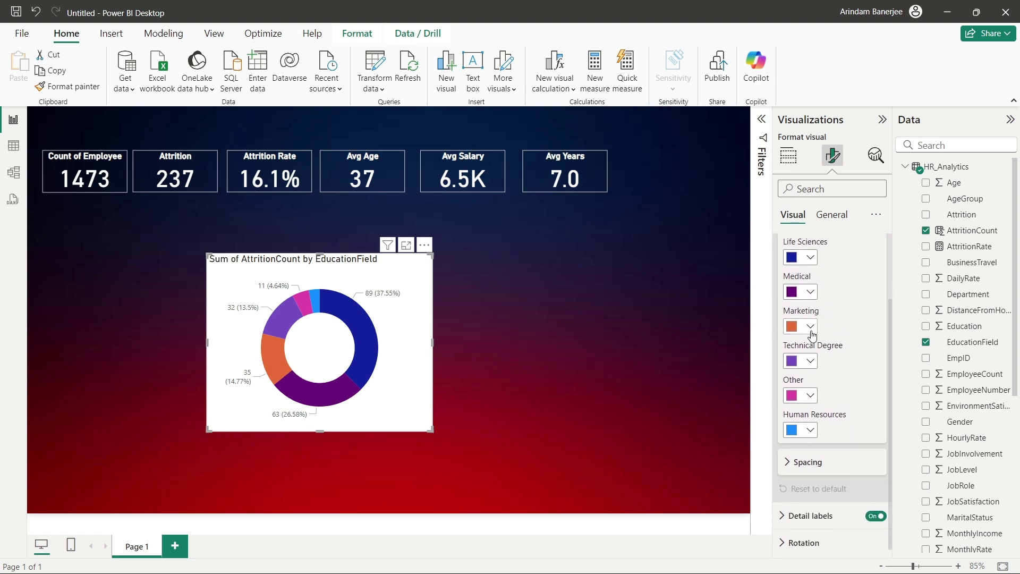
scroll(808, 268, up, 3)
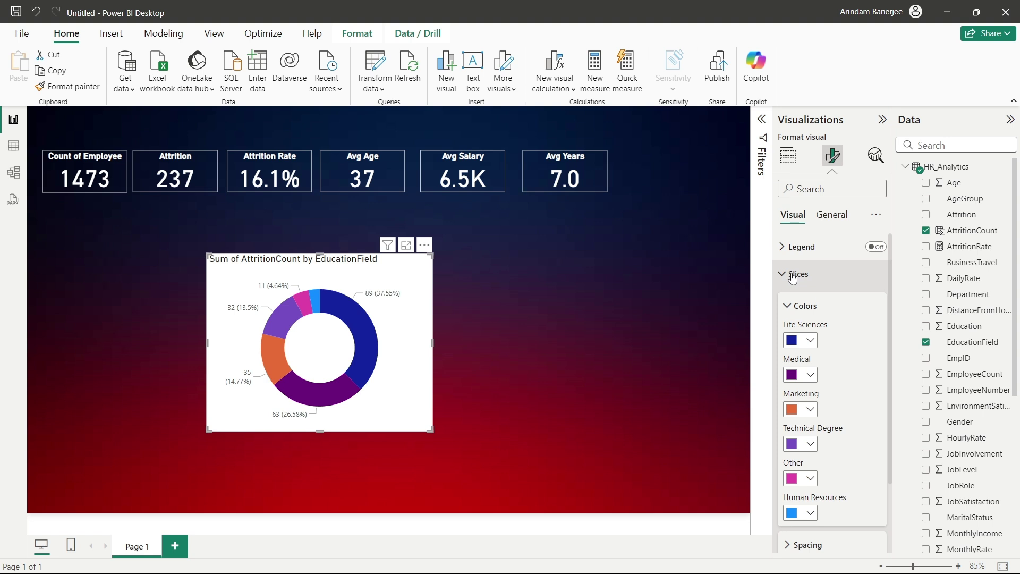
click(809, 272)
click(799, 273)
scroll(821, 404, down, 3)
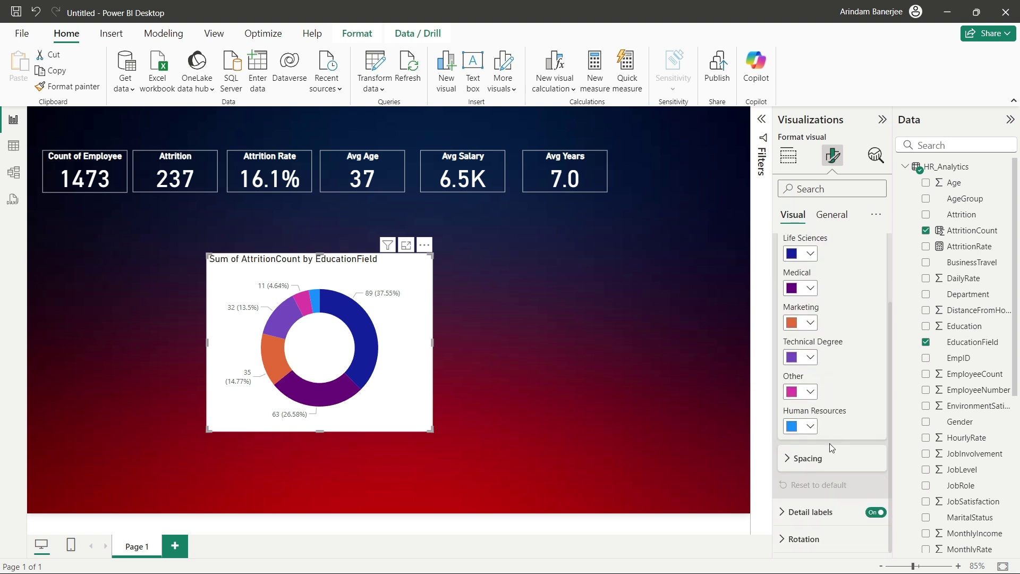
click(803, 461)
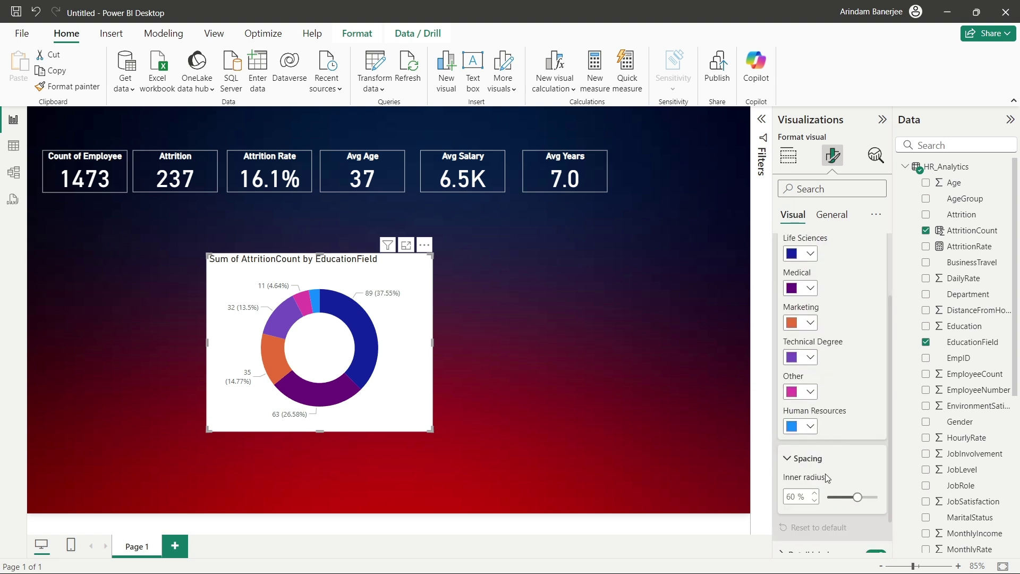
click(814, 499)
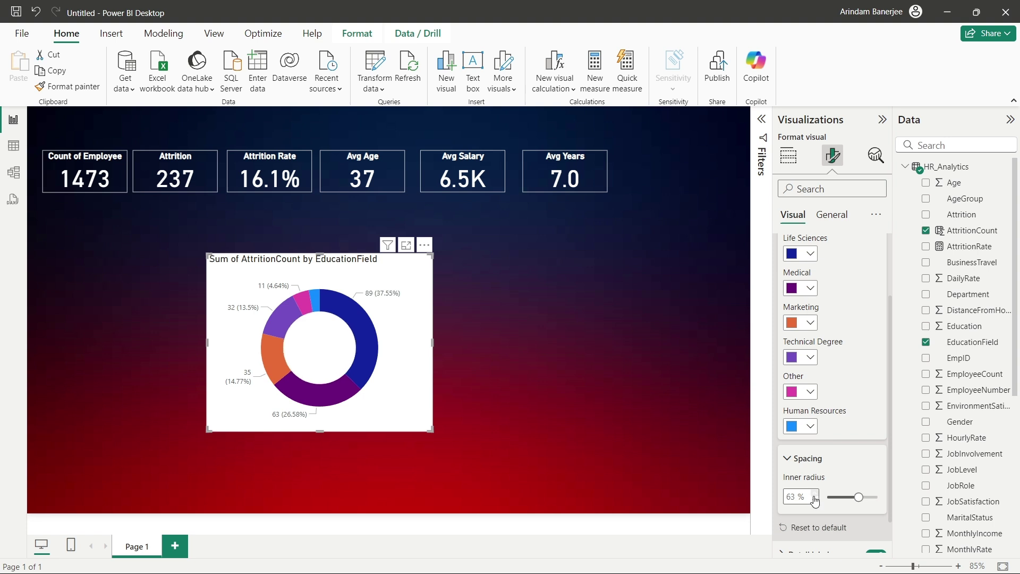
click(815, 499)
click(815, 494)
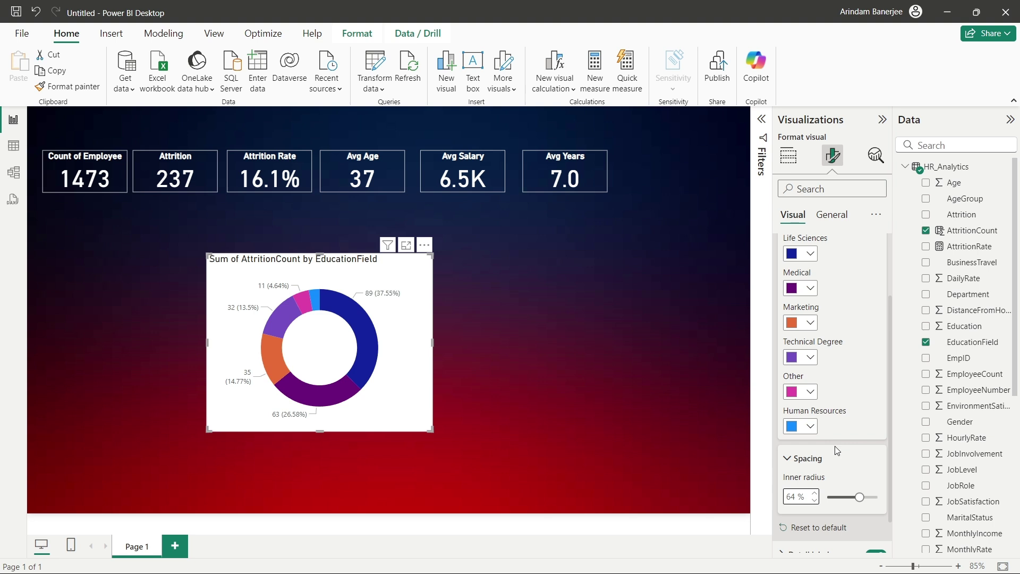
scroll(833, 445, down, 1)
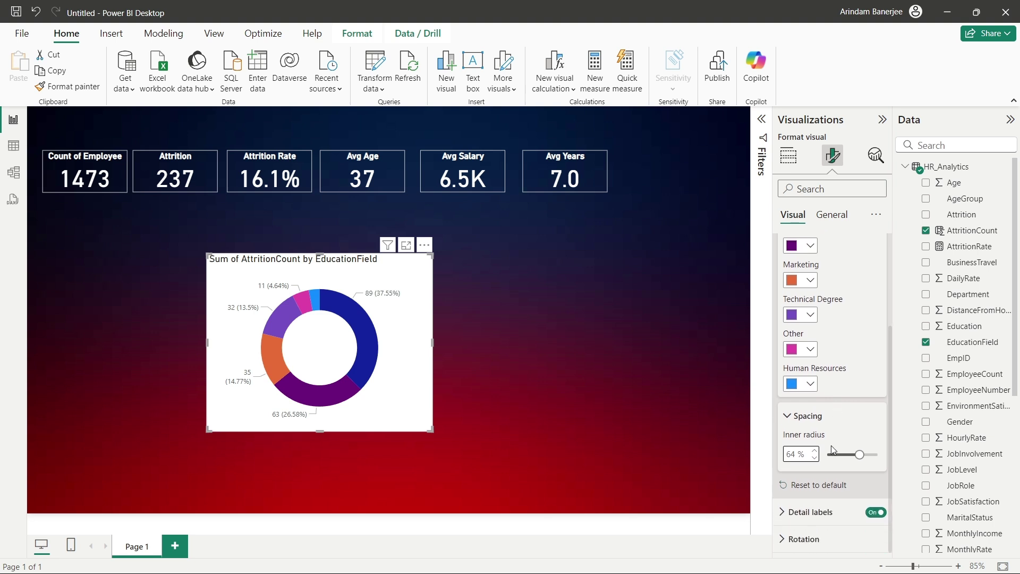
Set the donut chart's detail labels to the Outside position, after trying Inside, with category and percent of total as contents
click(816, 544)
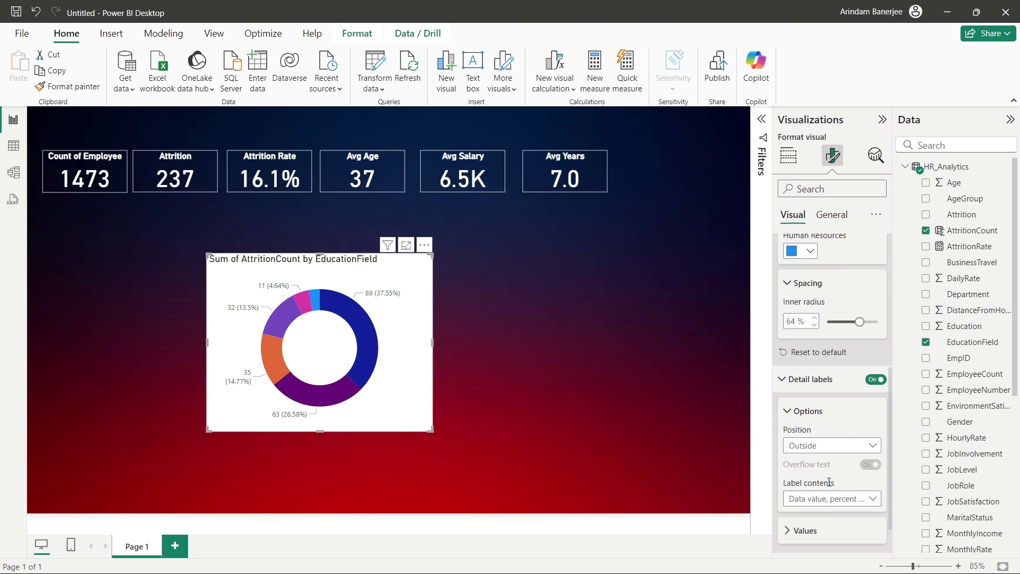
scroll(835, 452, down, 1)
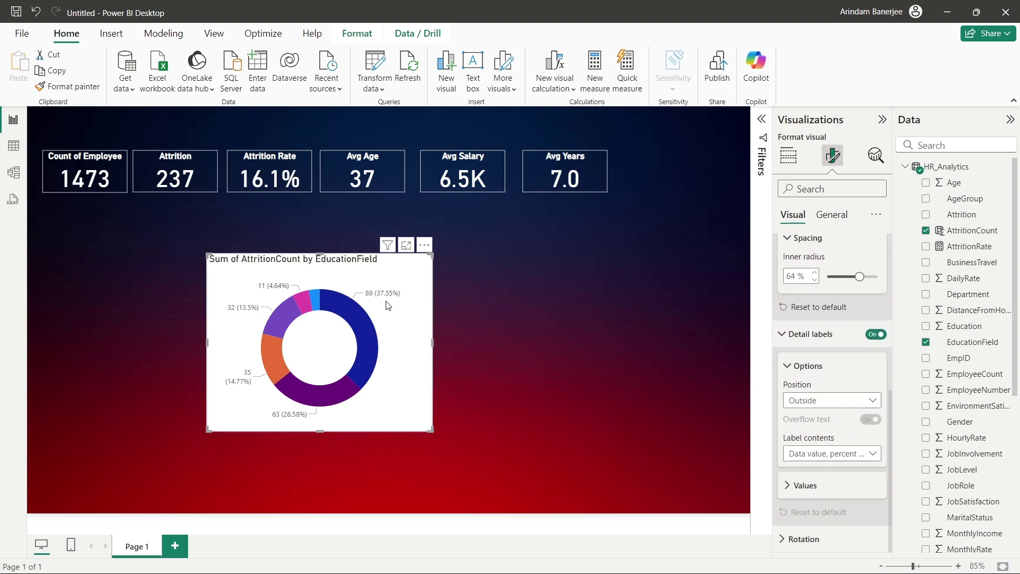
click(842, 402)
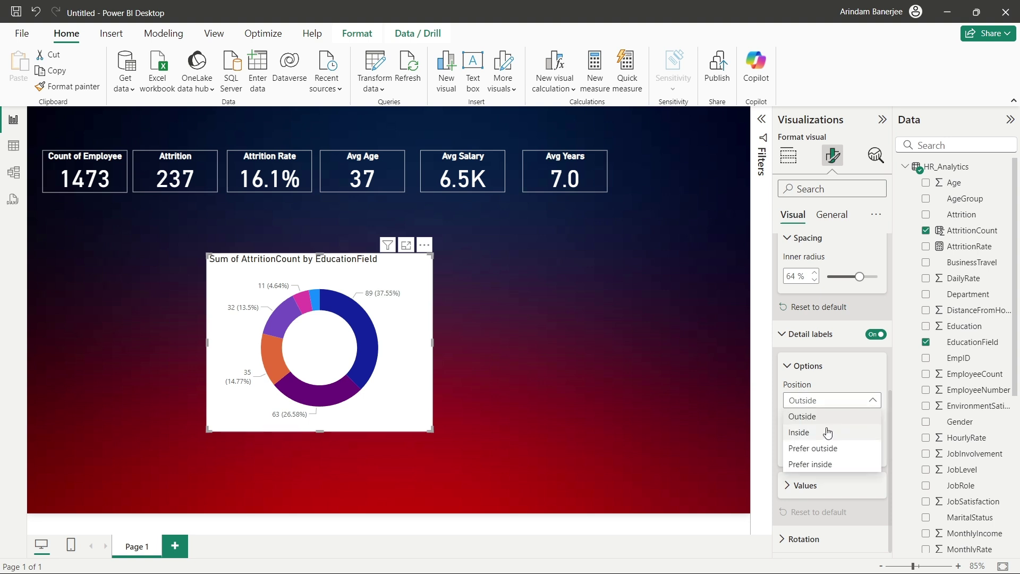
click(827, 430)
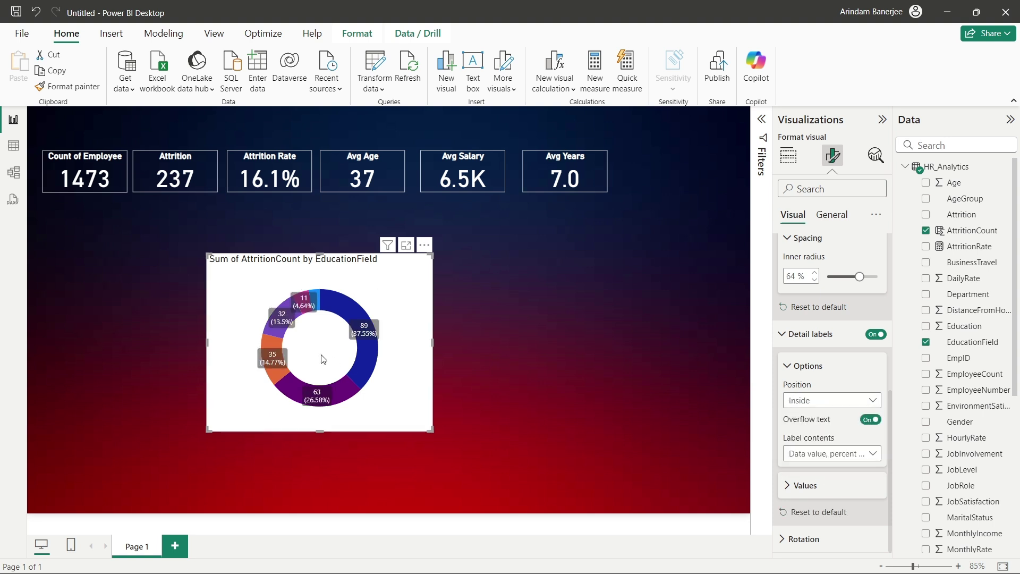
click(852, 404)
click(835, 418)
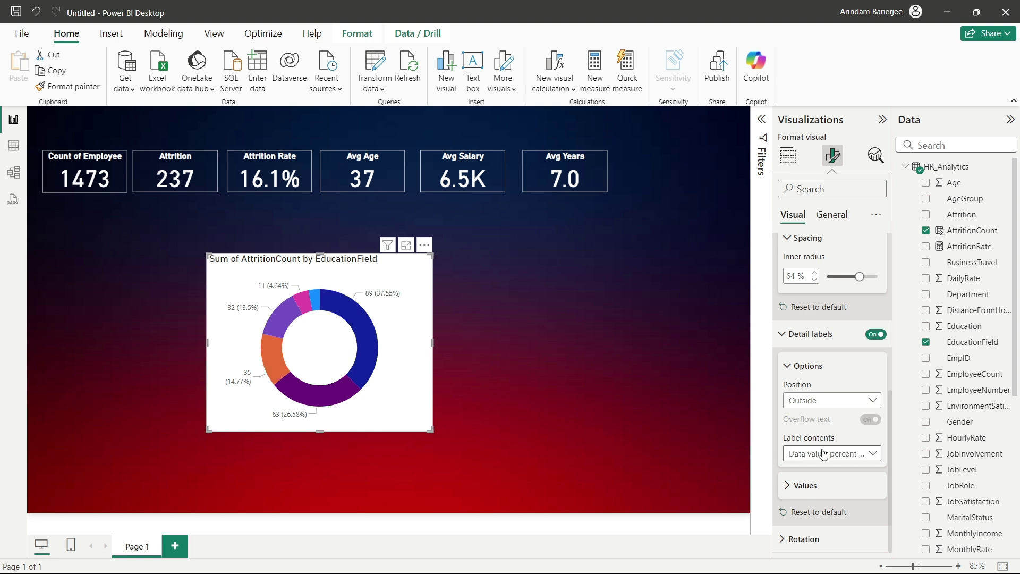
click(864, 454)
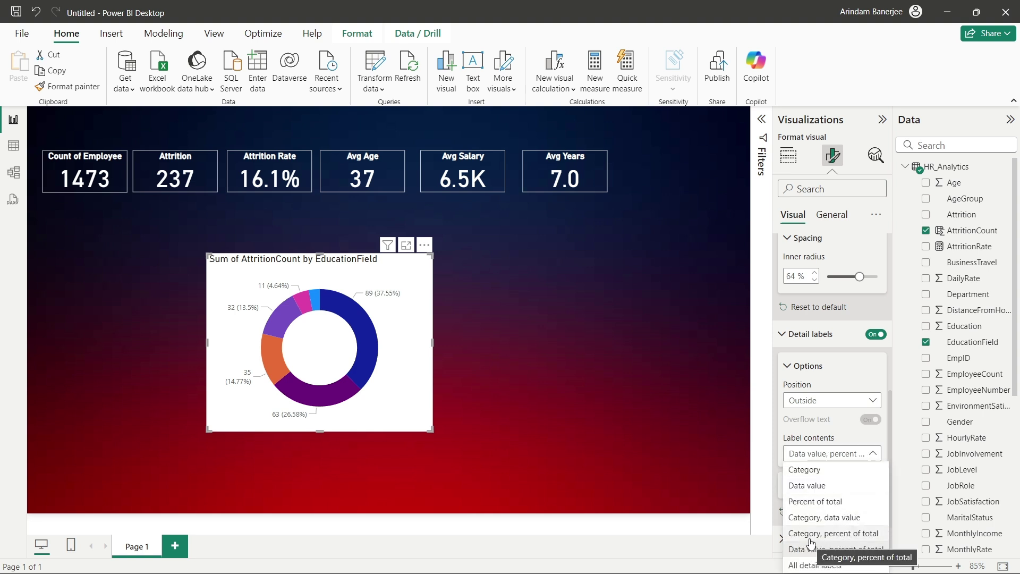
click(853, 536)
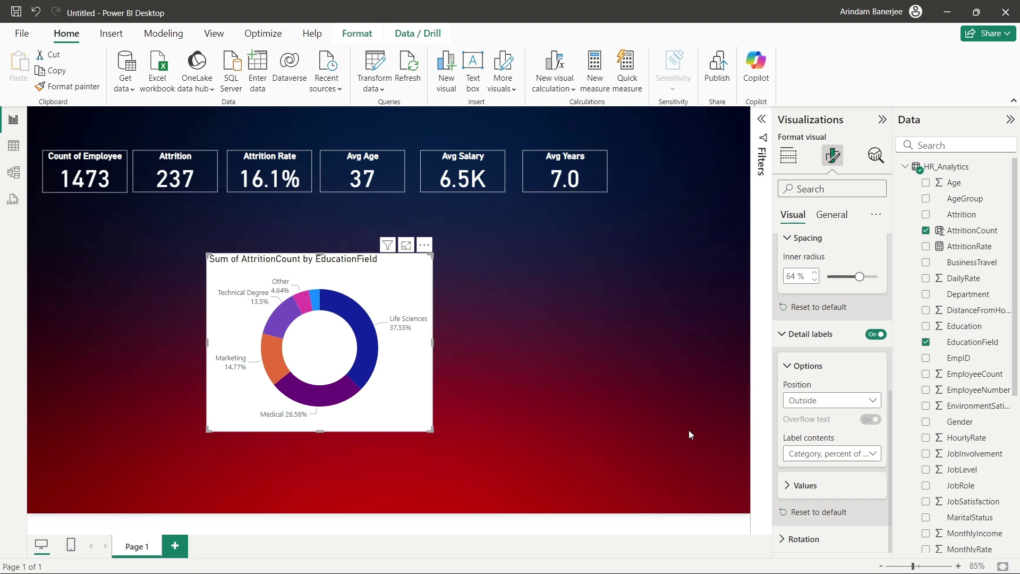
Set the percentage decimal places of the donut chart's detail label values to 0
click(789, 486)
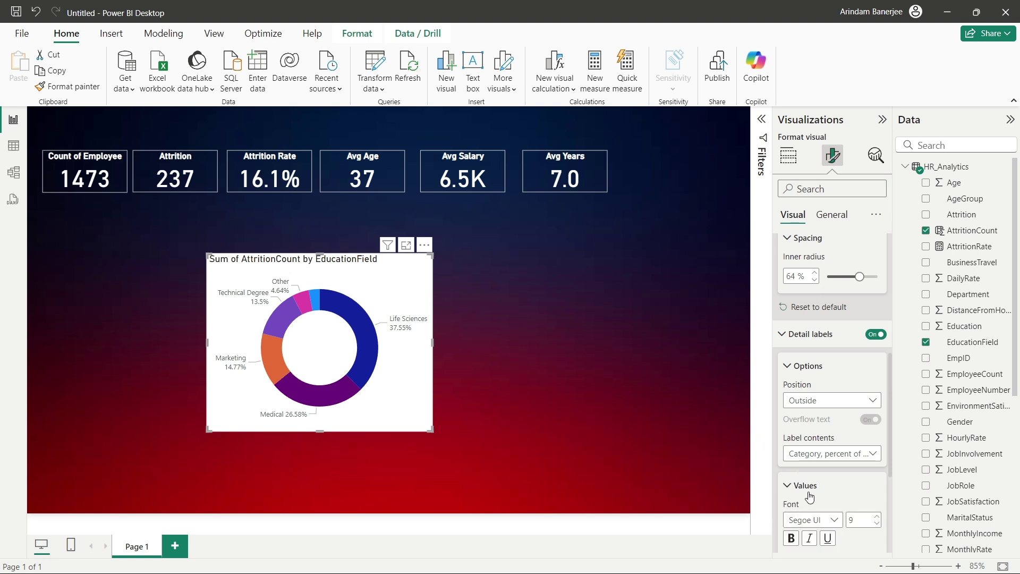
scroll(808, 478, down, 4)
scroll(802, 415, up, 3)
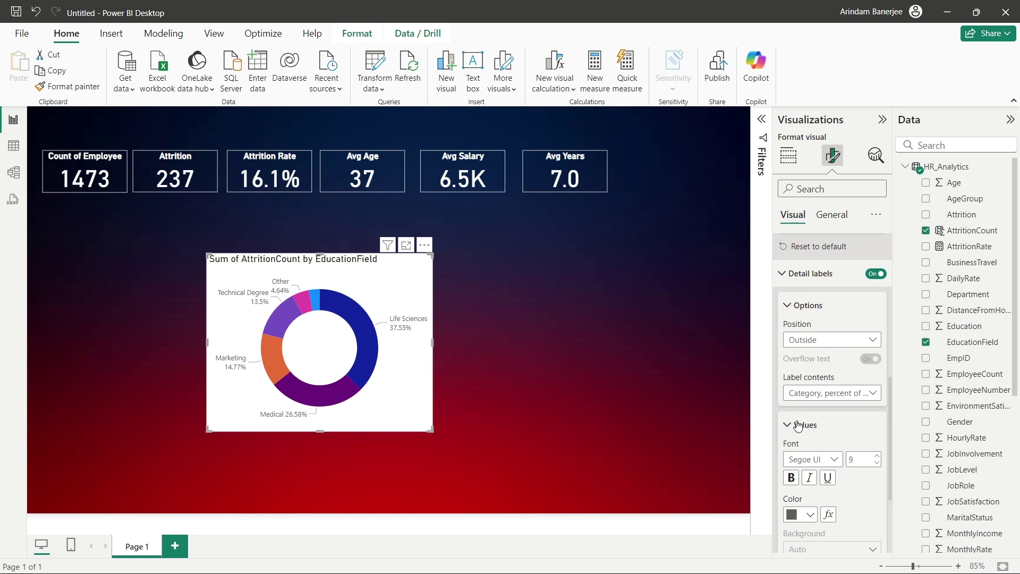
scroll(820, 462, down, 3)
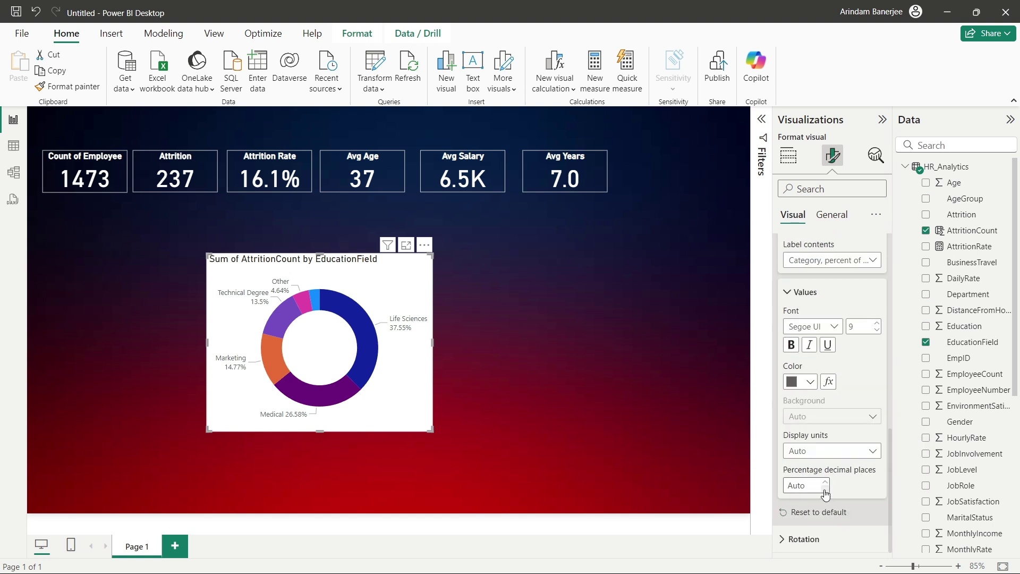
click(826, 490)
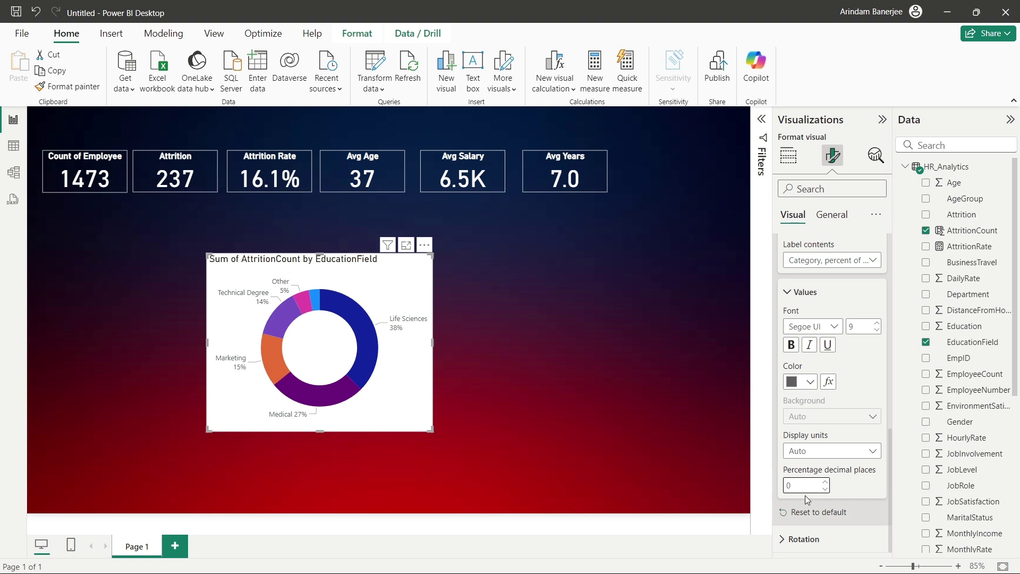
click(782, 539)
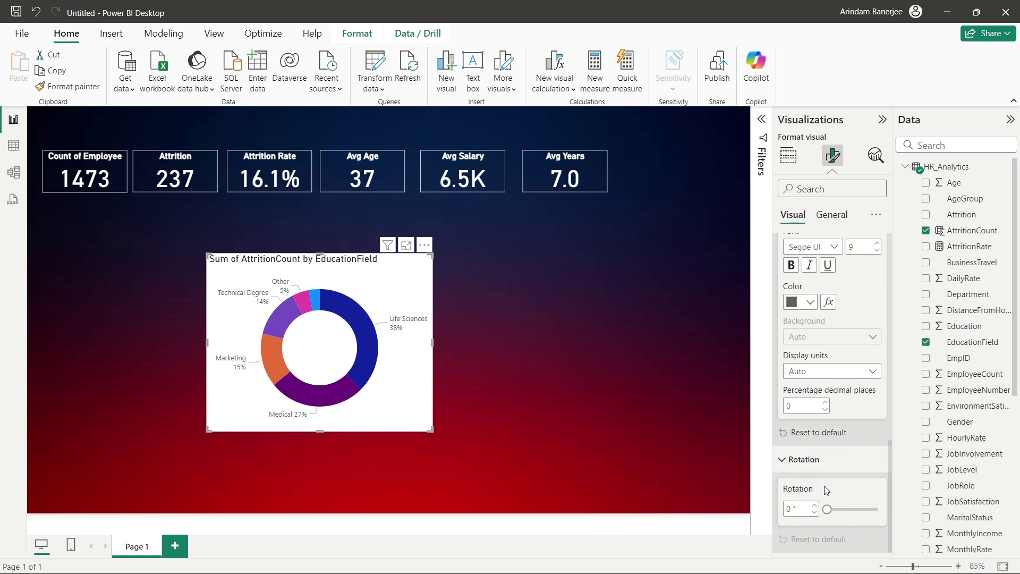
click(786, 456)
scroll(824, 430, up, 8)
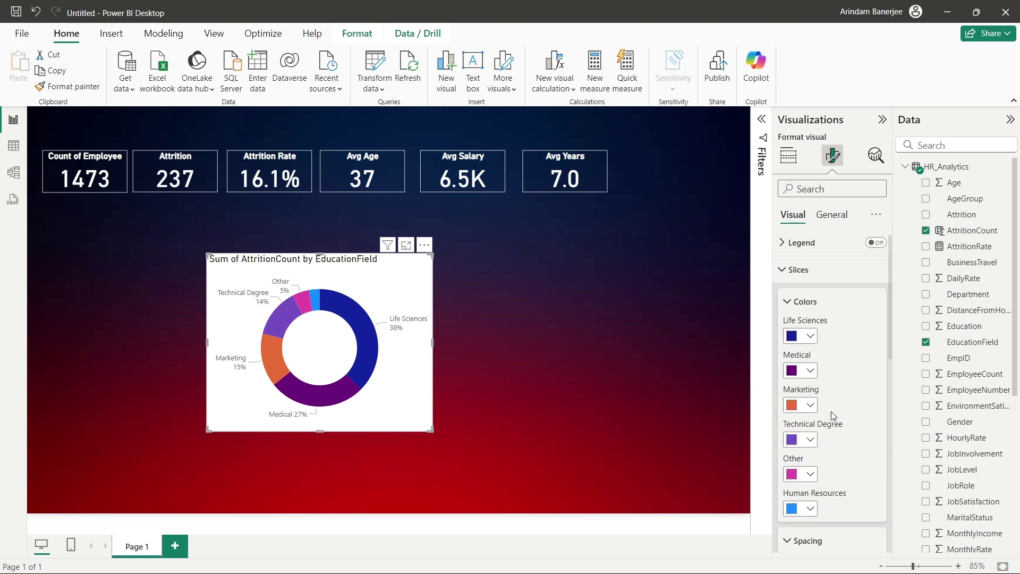
click(788, 306)
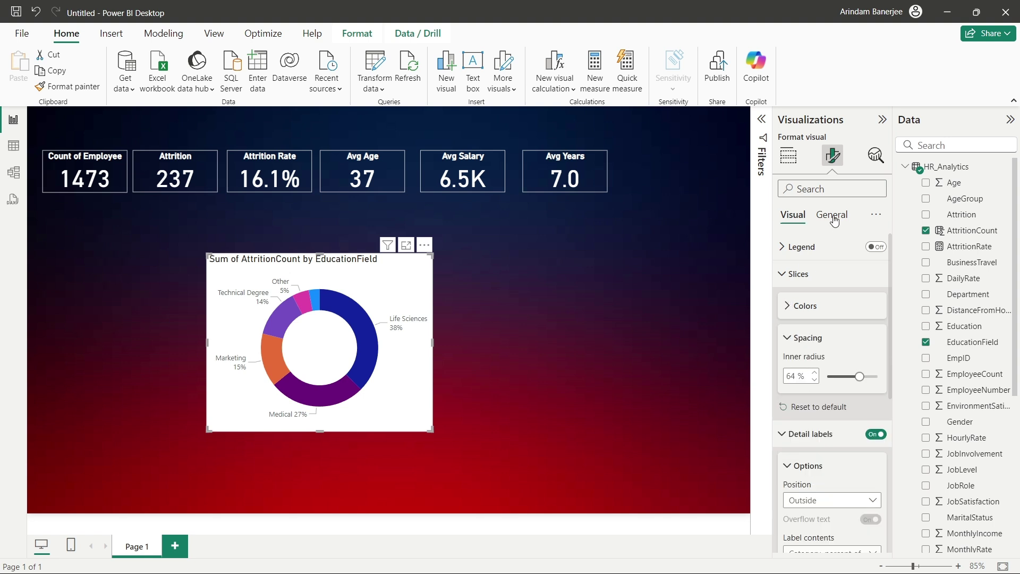
Change the donut chart's title text to "Attrition by Education"
click(833, 216)
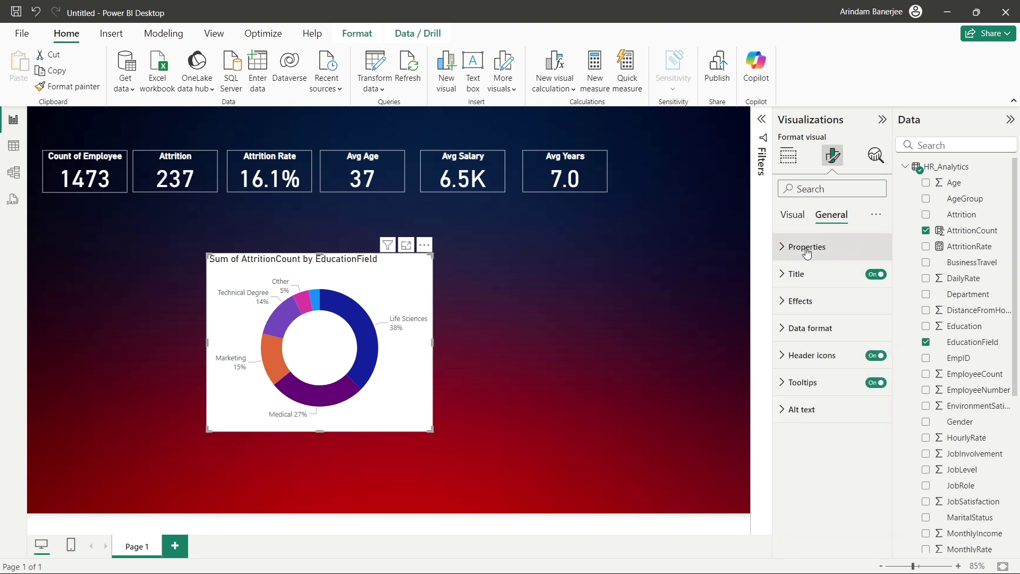
click(793, 277)
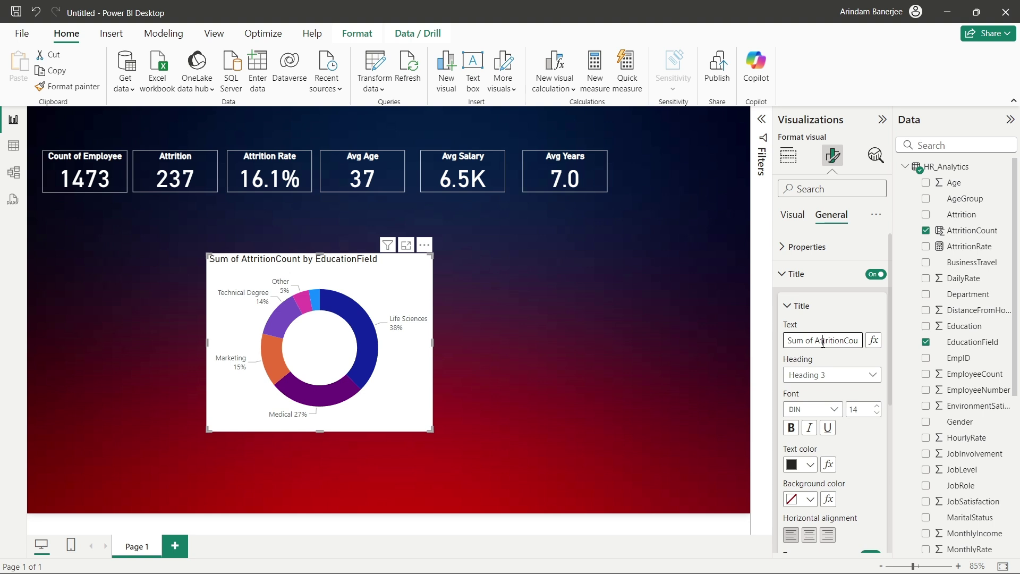
drag(815, 340, 866, 349)
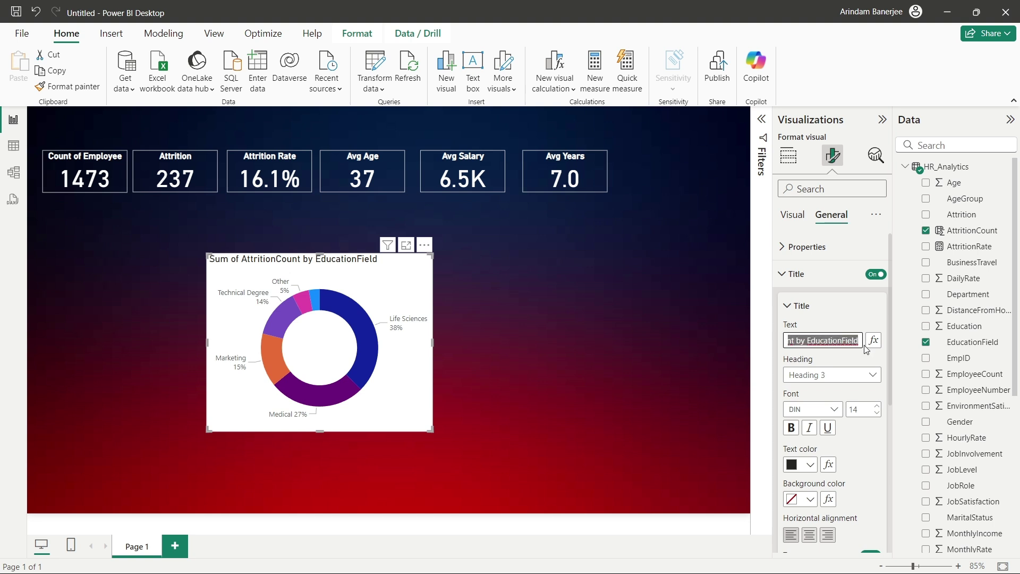
key(BackSpace)
text(Attr)
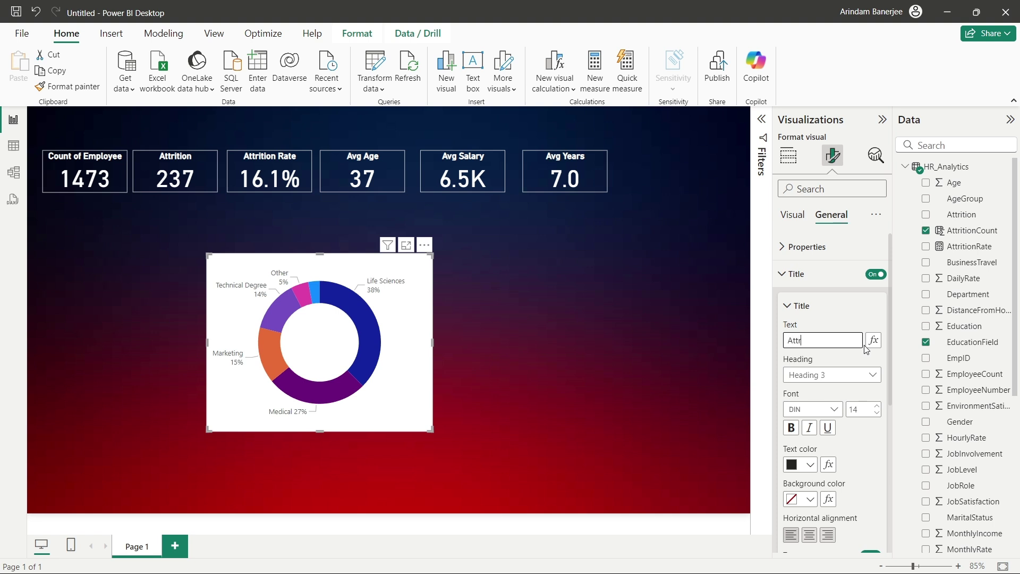
text(ition)
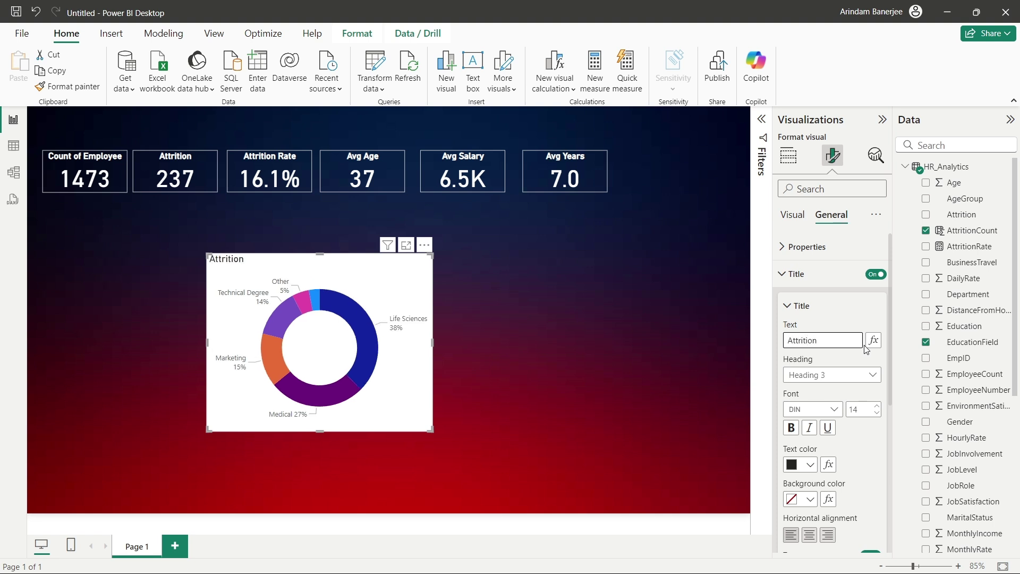
text( by Ed)
text(ucart)
text(tion)
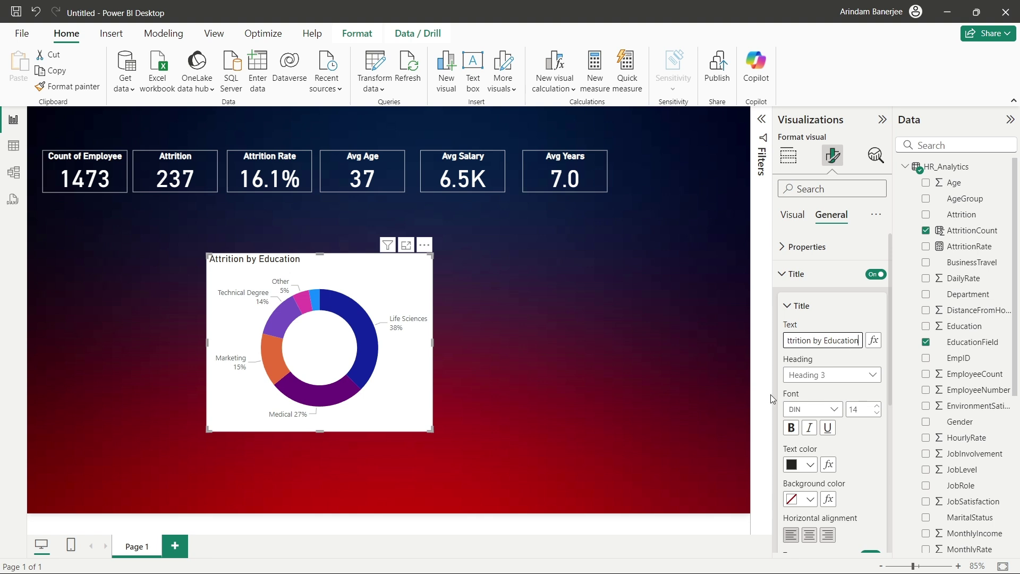
Try the Arial Black font on the donut chart's title and return it to DIN
click(832, 410)
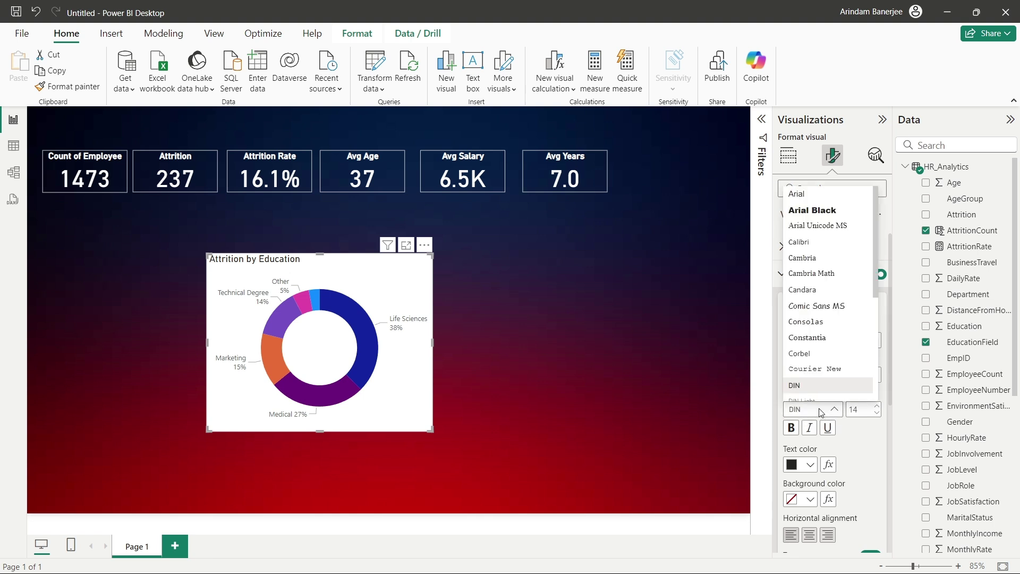
click(805, 211)
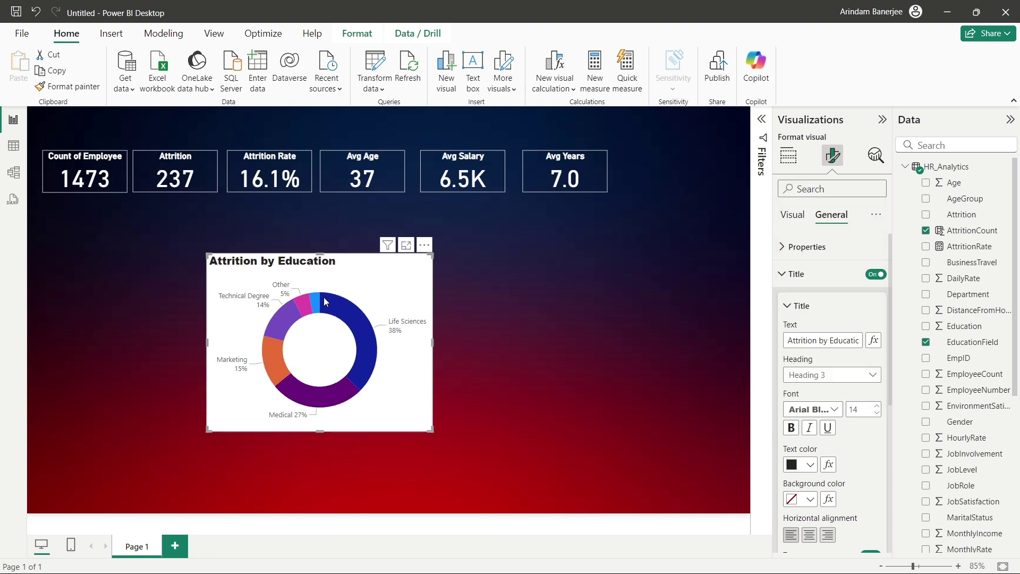
click(833, 410)
click(809, 389)
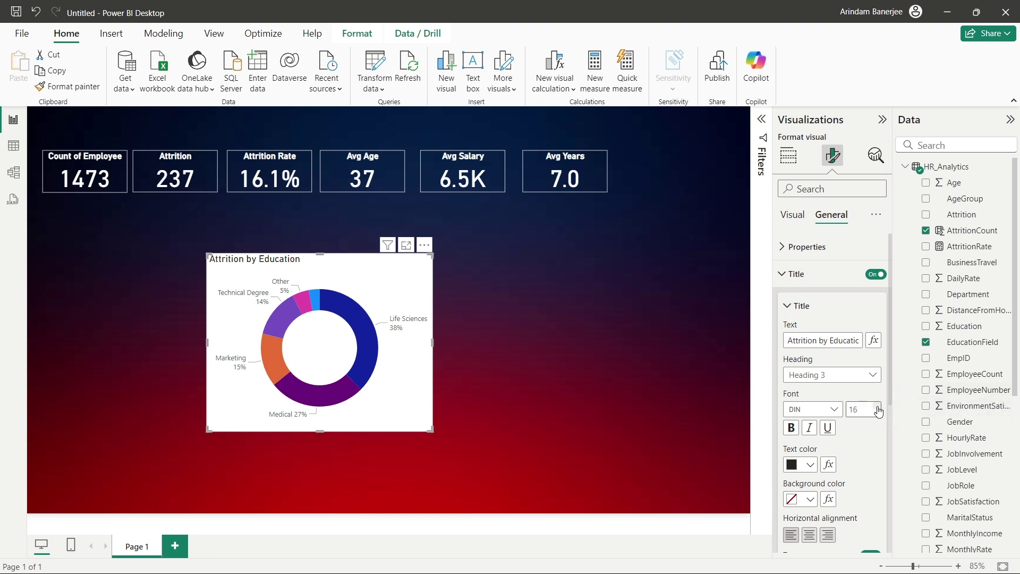
Set the donut chart's title font size to 12 and center the title horizontally
click(878, 414)
click(876, 414)
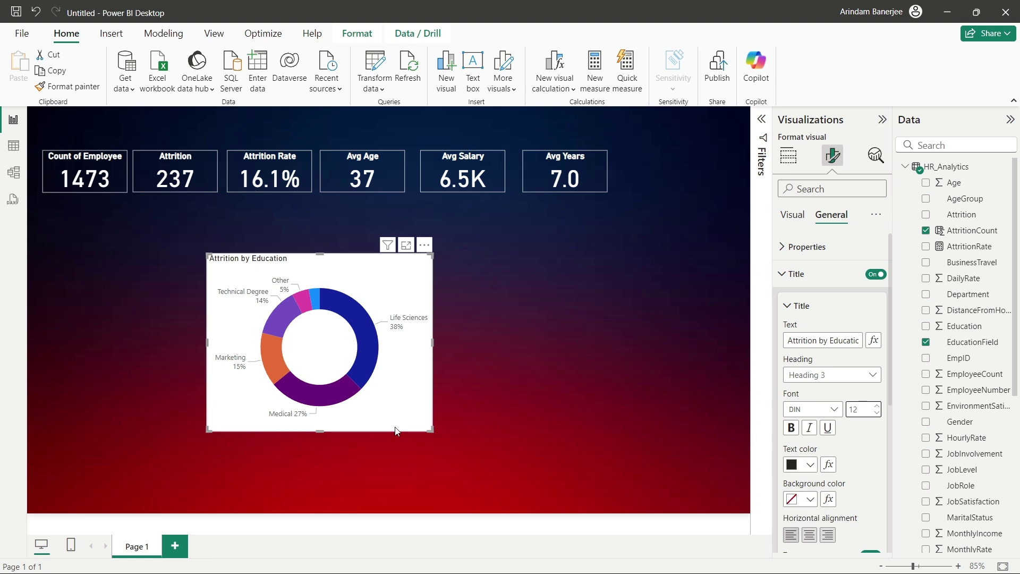
scroll(832, 446, down, 3)
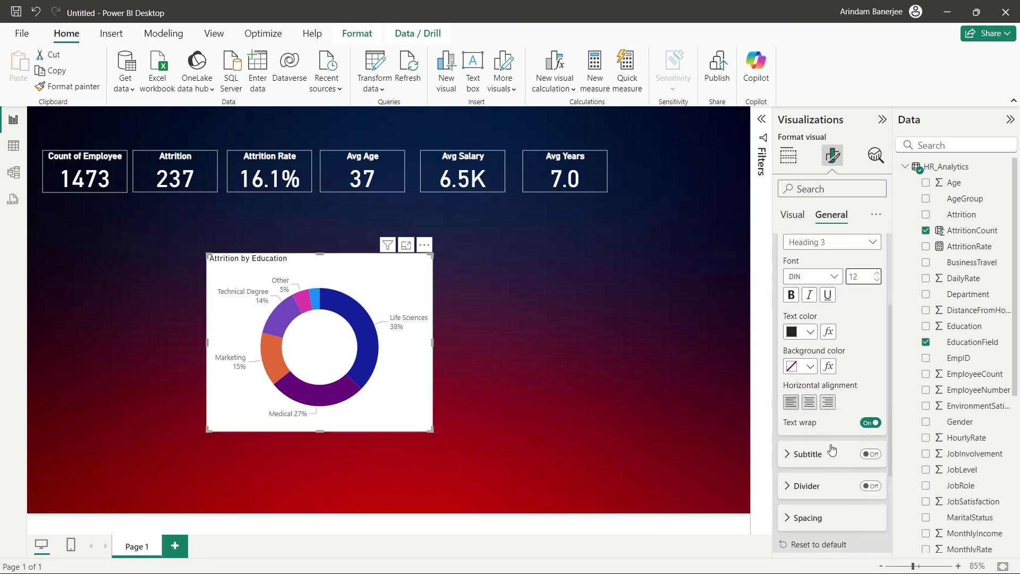
click(809, 403)
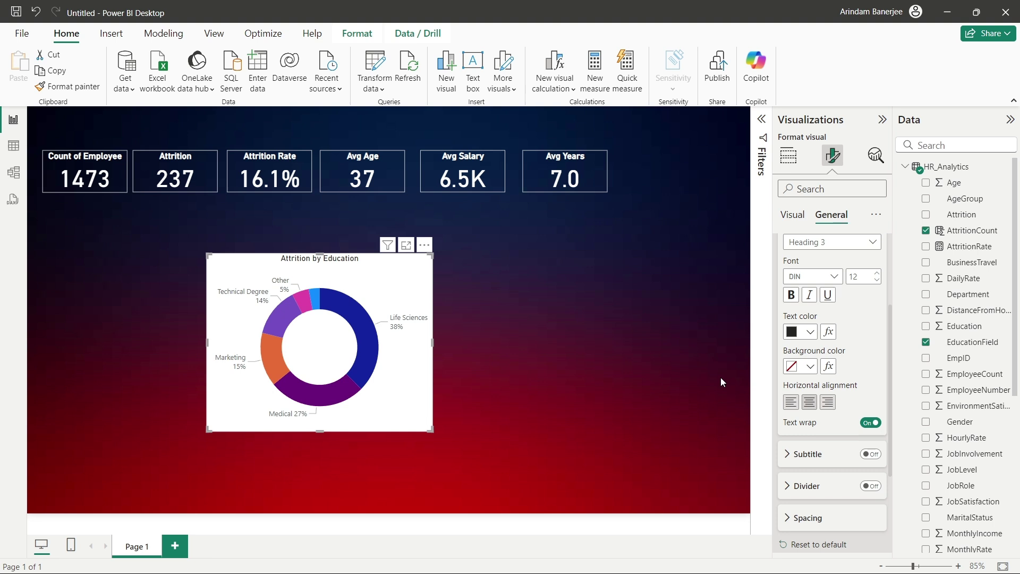
scroll(802, 291, up, 3)
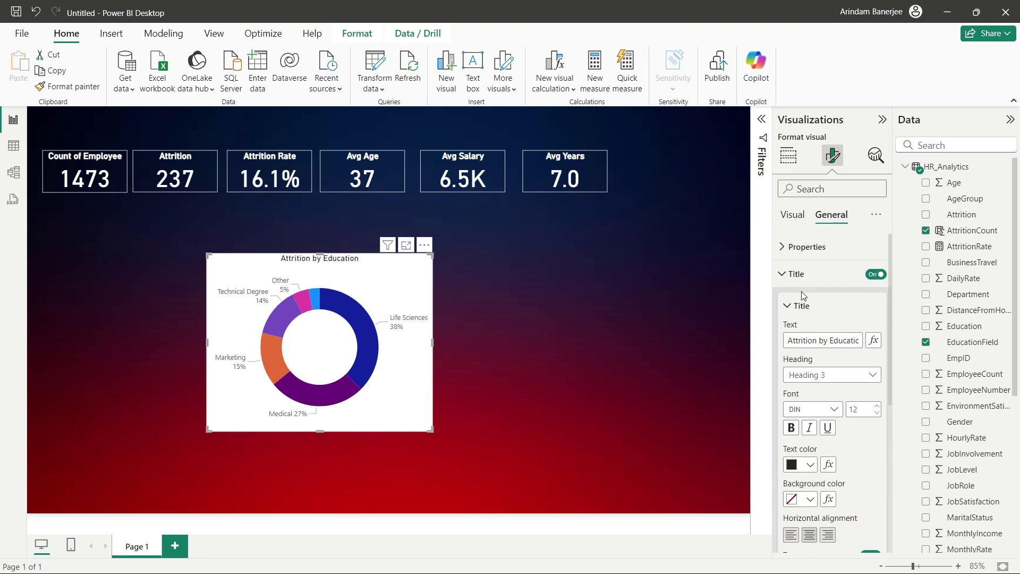
click(800, 274)
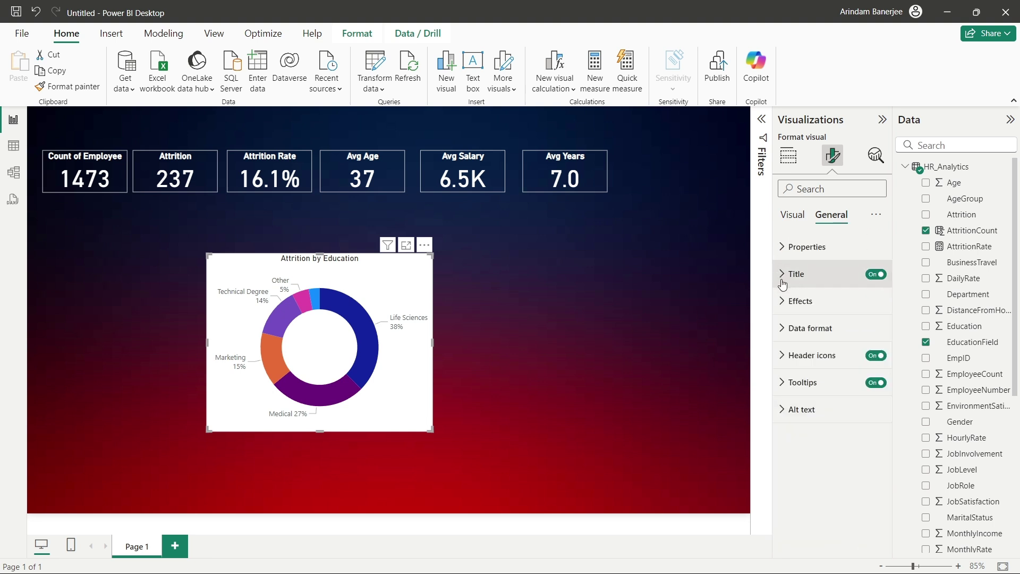
Set the donut chart's background transparency to 90 % and move the chart closer to the page's left edge
click(817, 306)
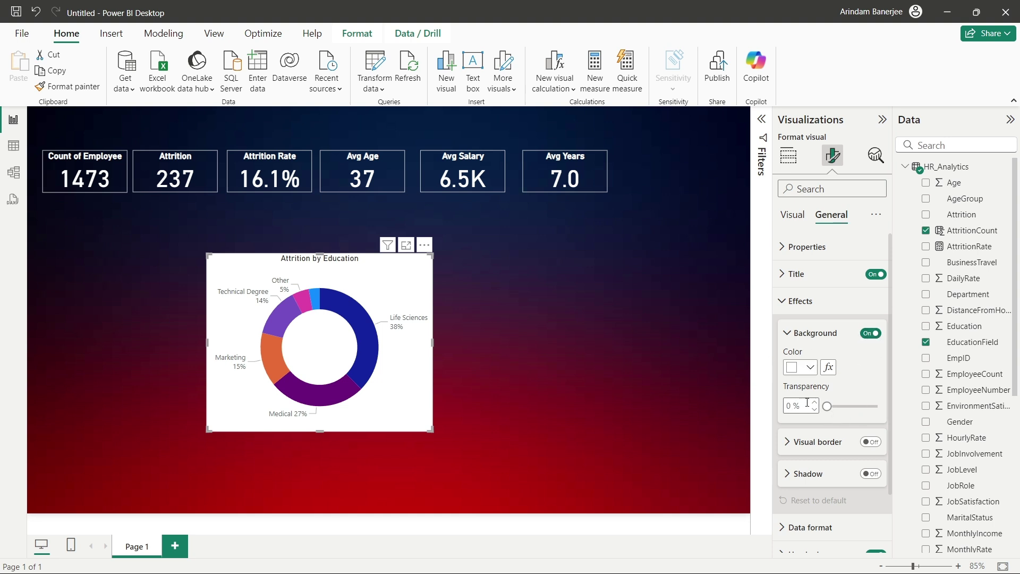
drag(829, 407, 873, 419)
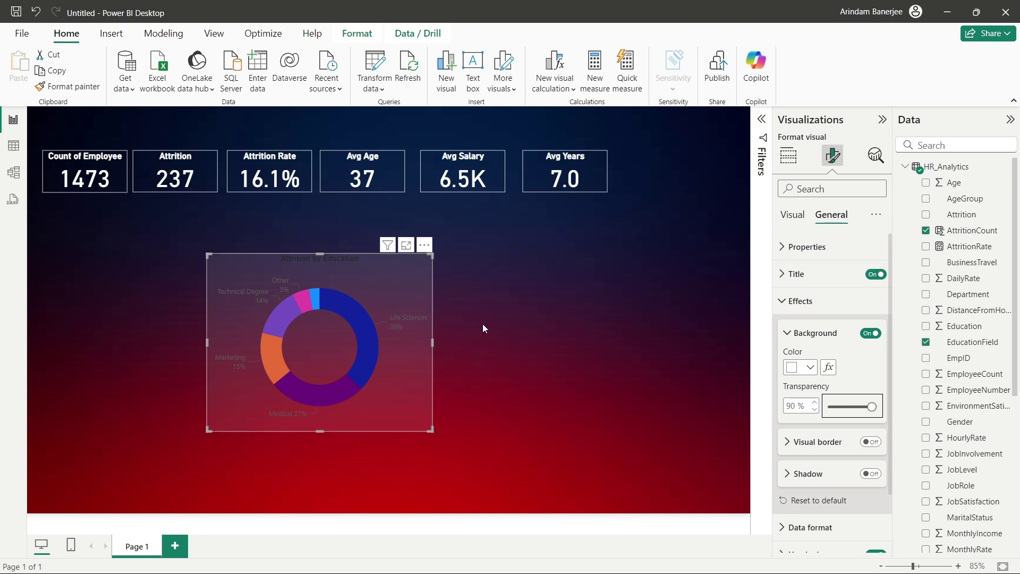
drag(390, 290, 323, 286)
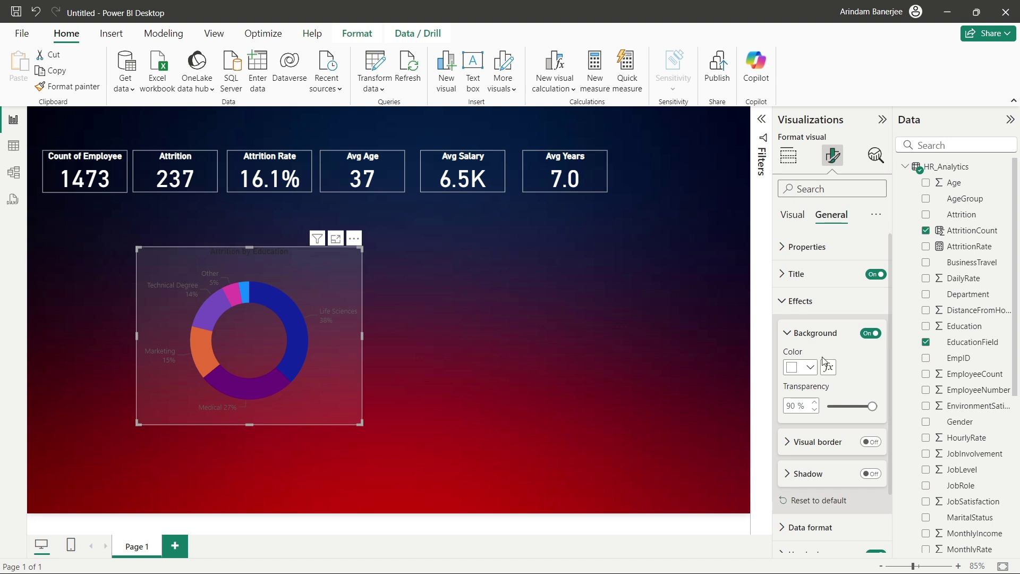
Change the text color of the donut chart's title to the lightest grey shade of white
click(800, 275)
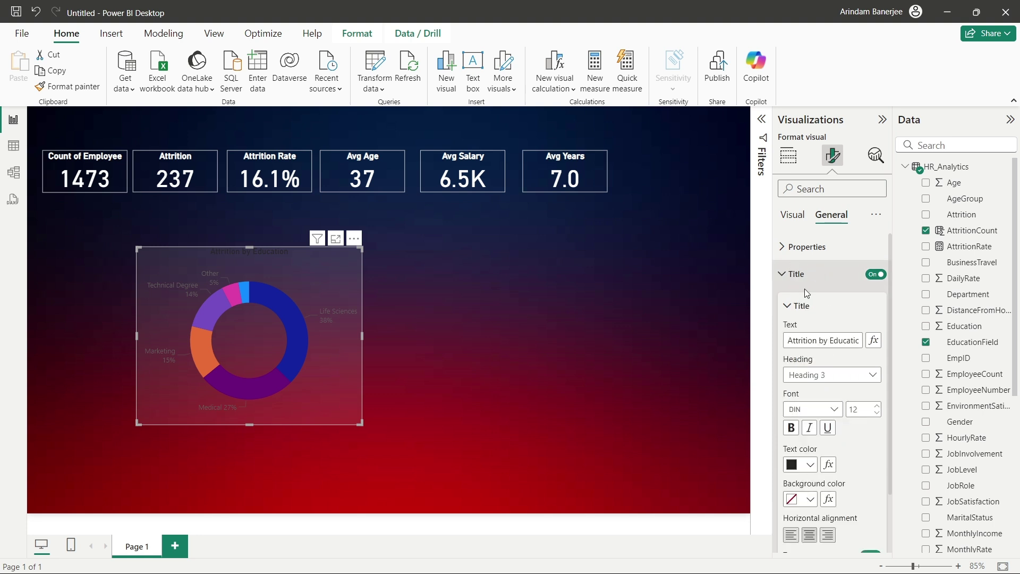
scroll(822, 420, down, 2)
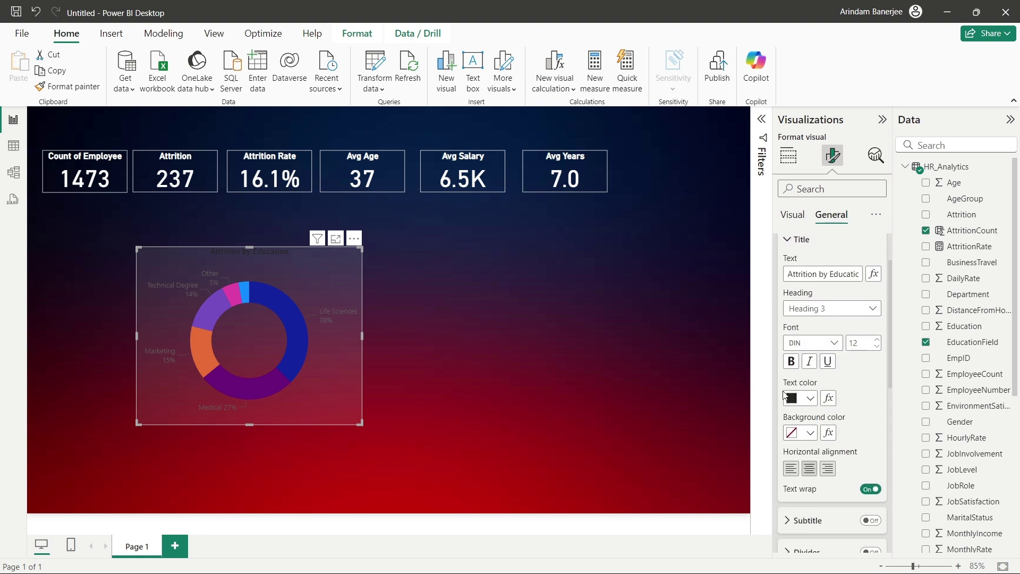
click(810, 398)
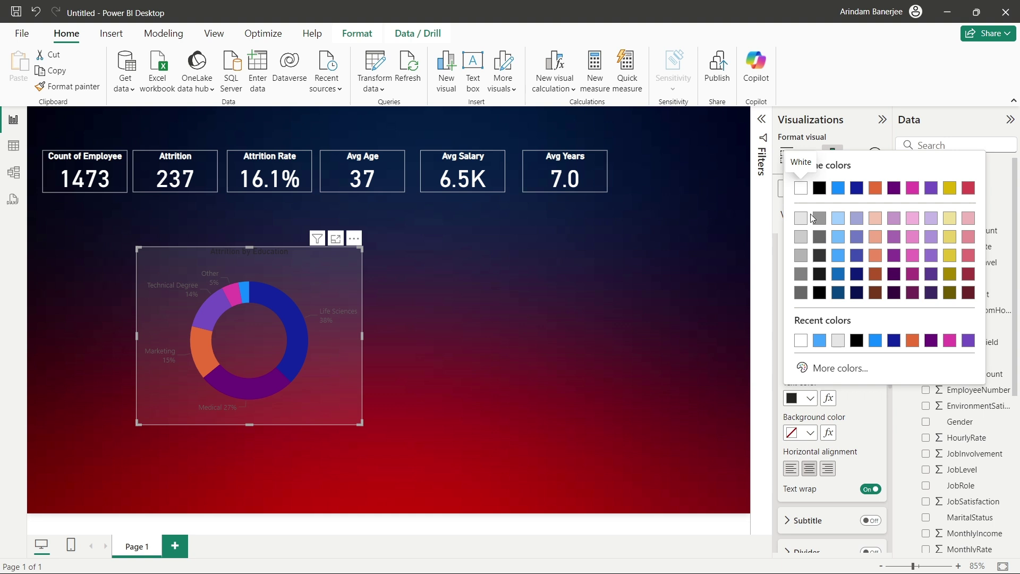
click(801, 219)
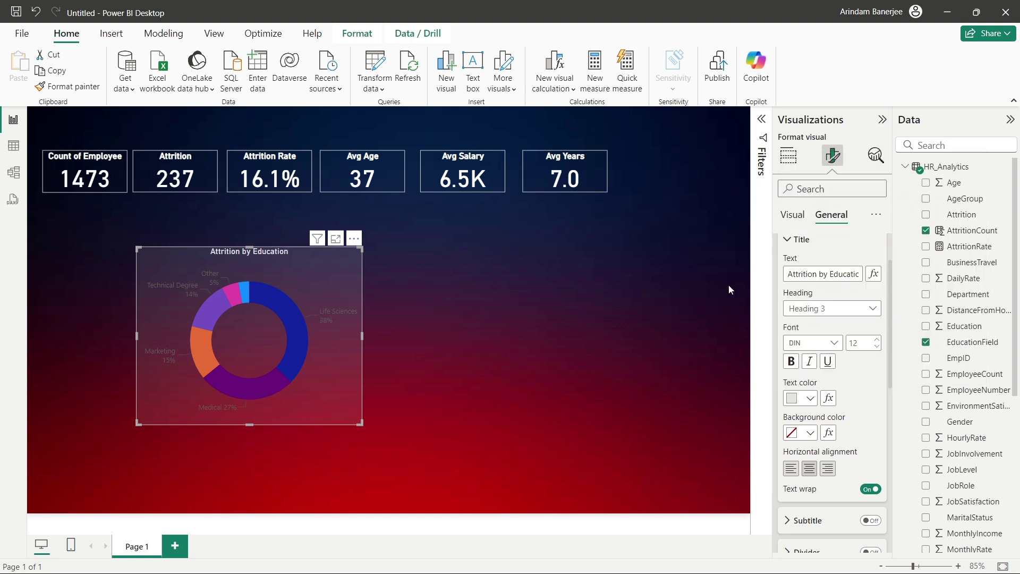
Set the color of the donut chart's detail label values to White, 10% darker
scroll(818, 332, up, 2)
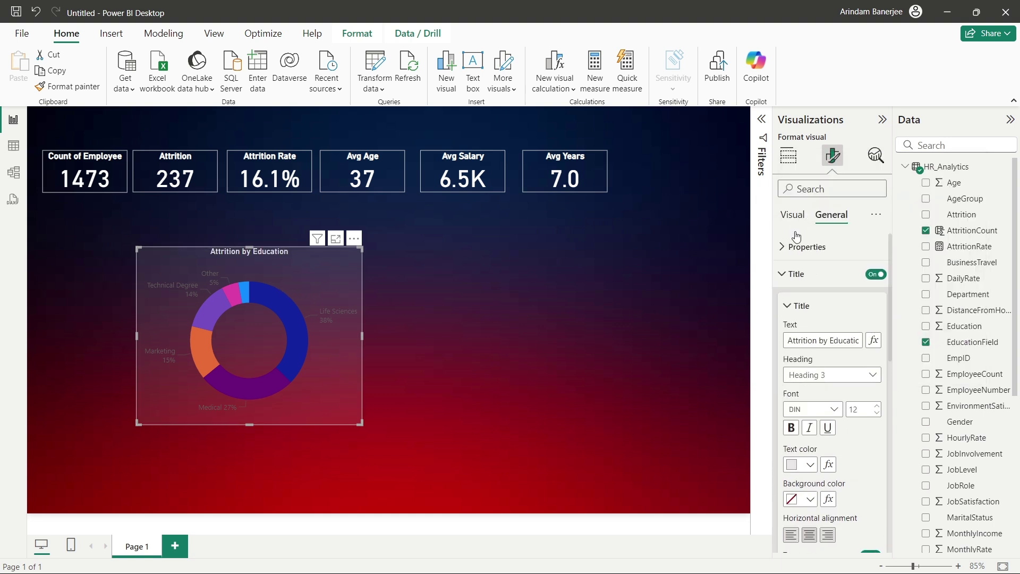
click(793, 216)
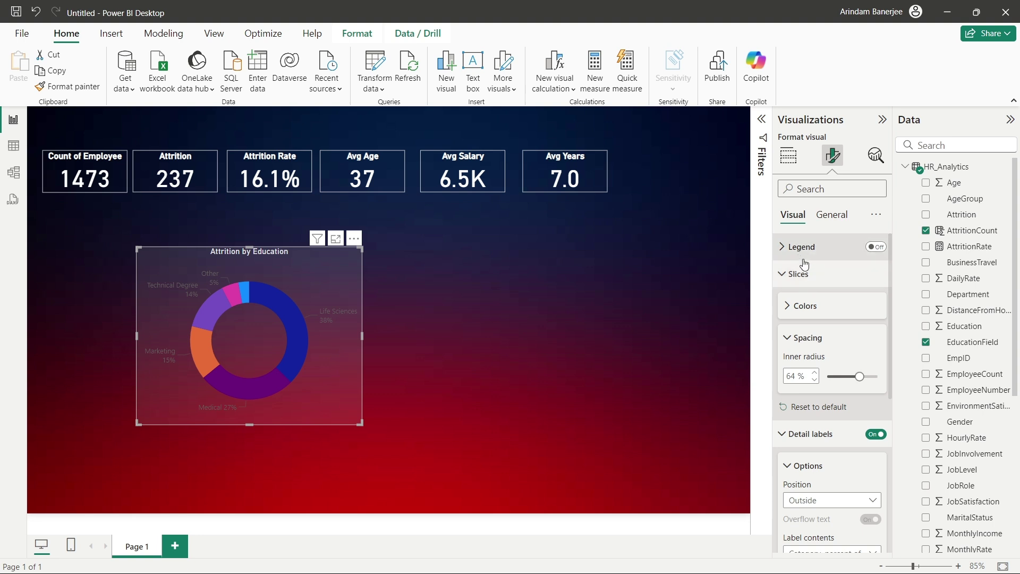
click(802, 283)
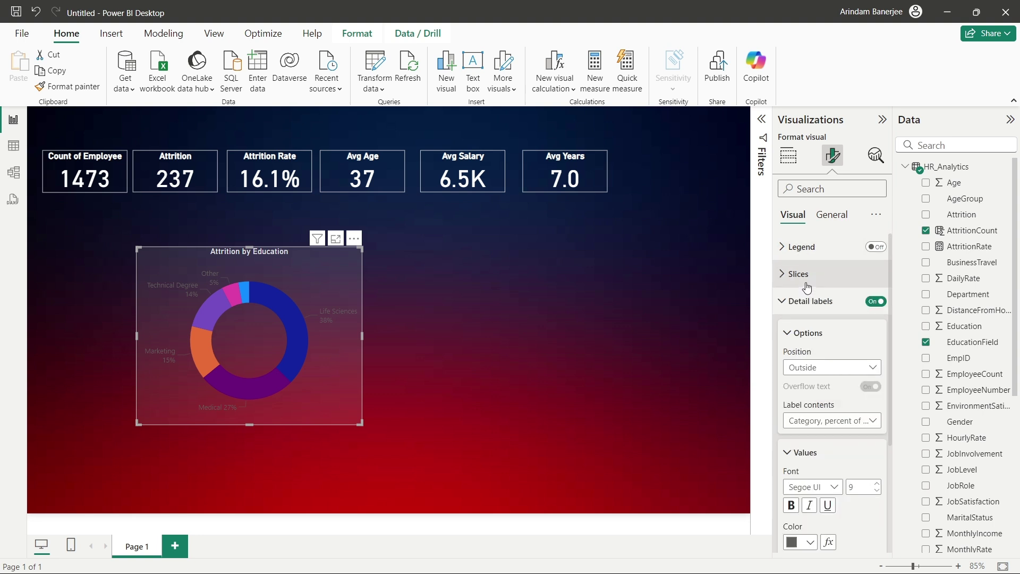
scroll(834, 468, down, 4)
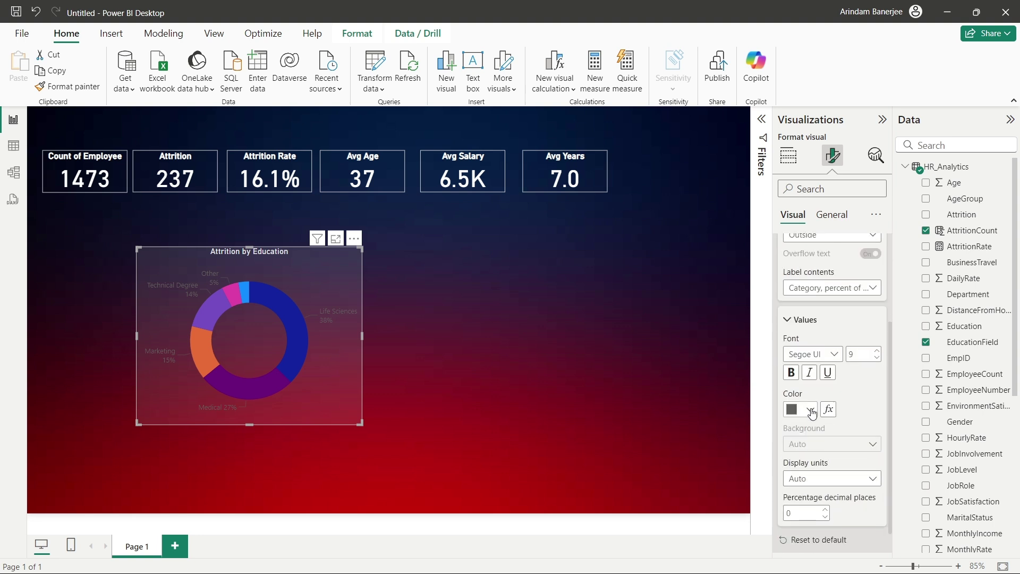
click(812, 410)
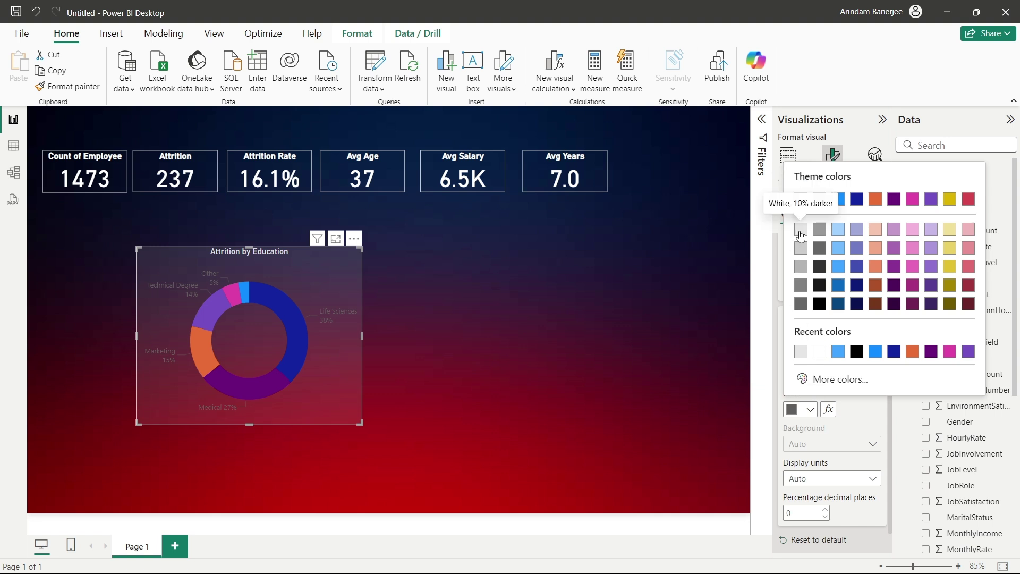
click(800, 229)
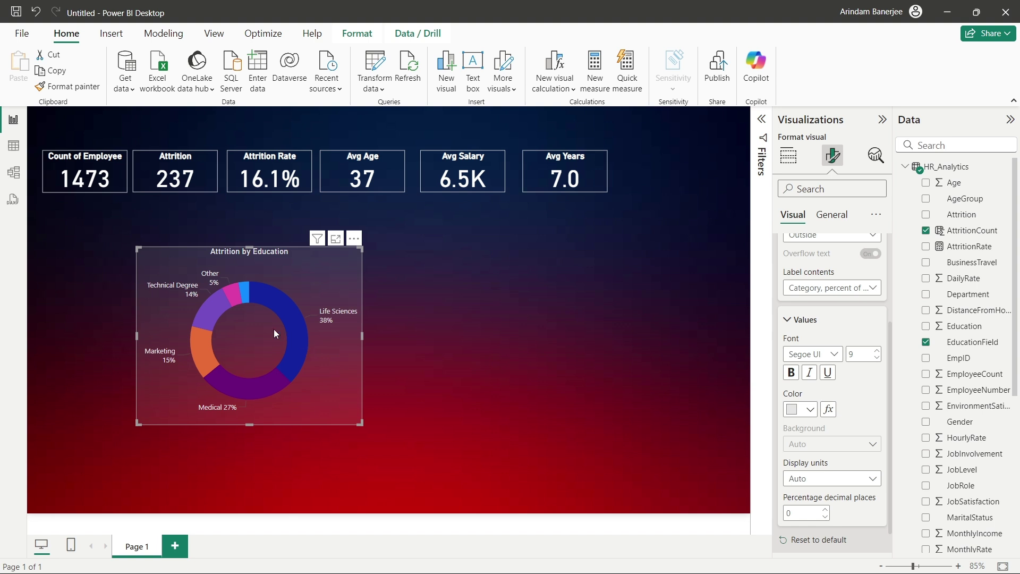
Shrink the donut chart and place it directly beneath the Count of Employee and Attrition cards, near the page's left edge
drag(361, 423, 312, 418)
drag(280, 381, 184, 332)
drag(223, 380, 259, 341)
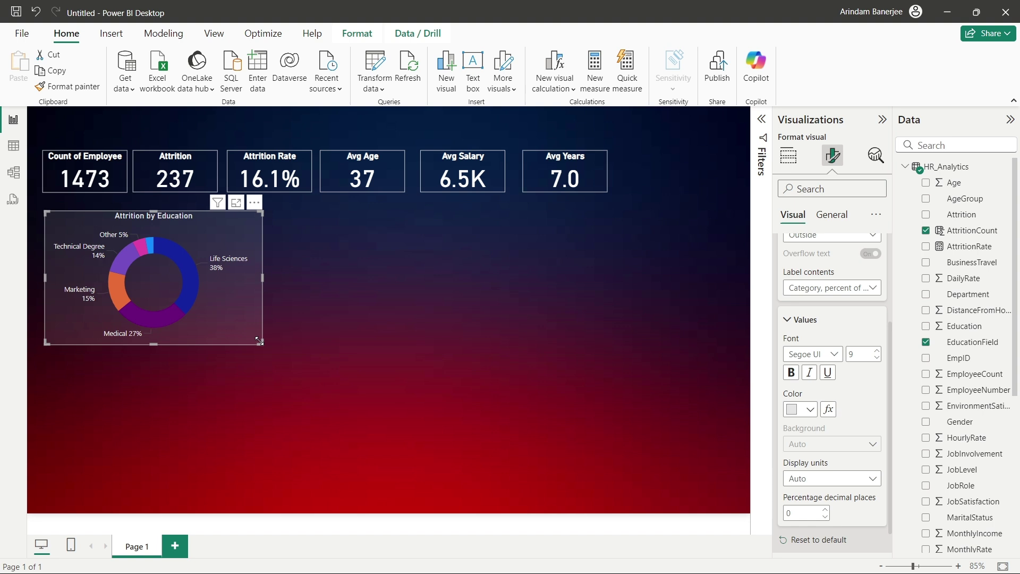
drag(258, 342, 260, 336)
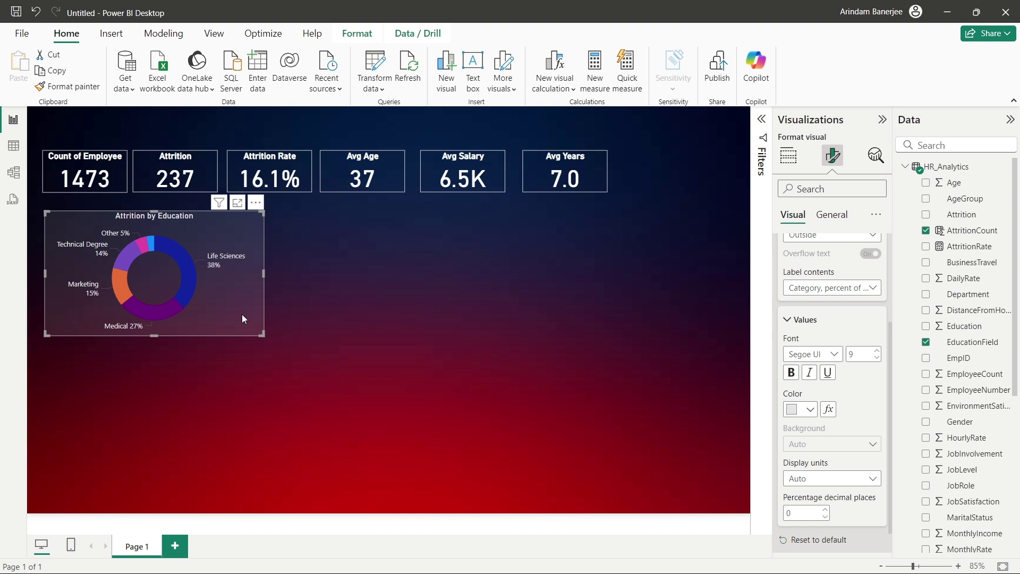
Duplicate the "Attrition by Education" donut chart and place the copy immediately to the right of the original
key(ctrl+c)
key(ctrl+v)
drag(228, 286, 447, 277)
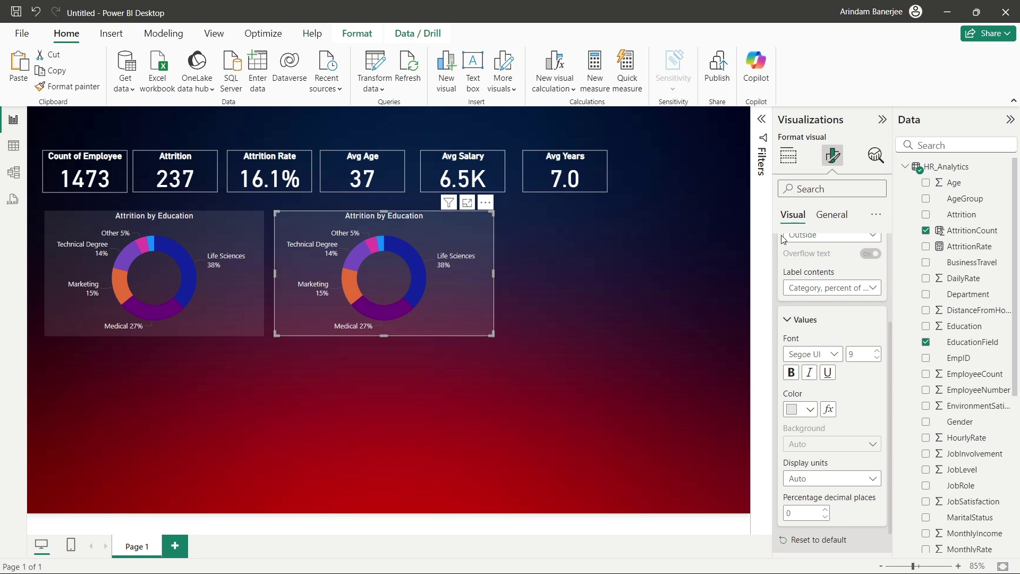
Replace EducationField with AgeGroup in the copied donut chart and convert the copy to a stacked column chart
click(790, 160)
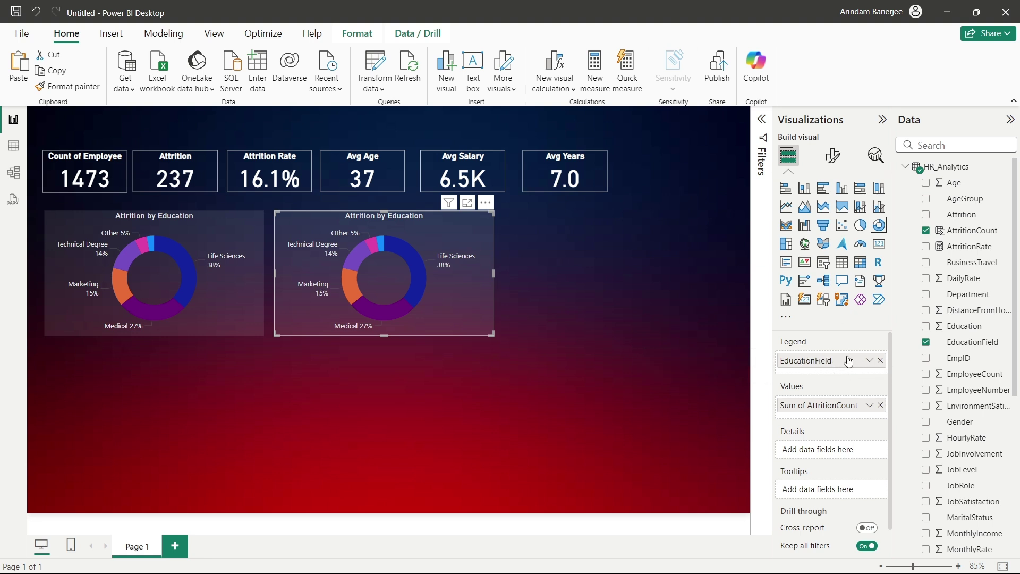
click(881, 360)
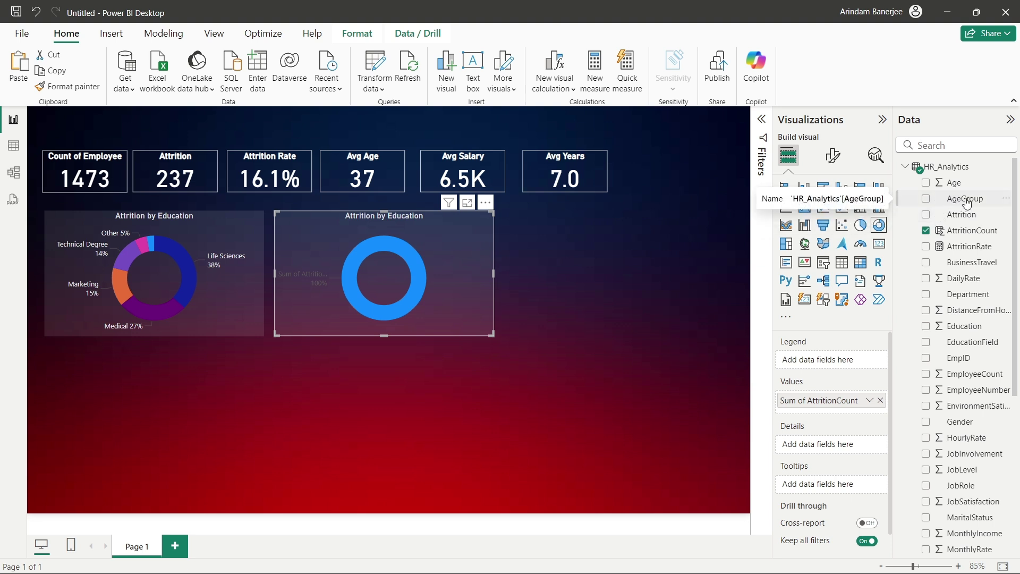
drag(966, 204, 844, 363)
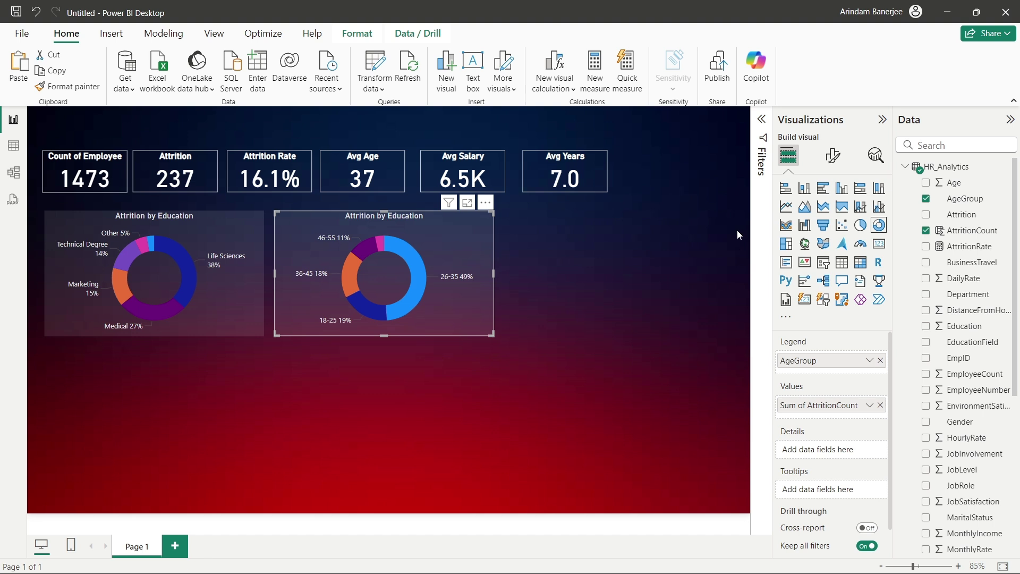
click(806, 191)
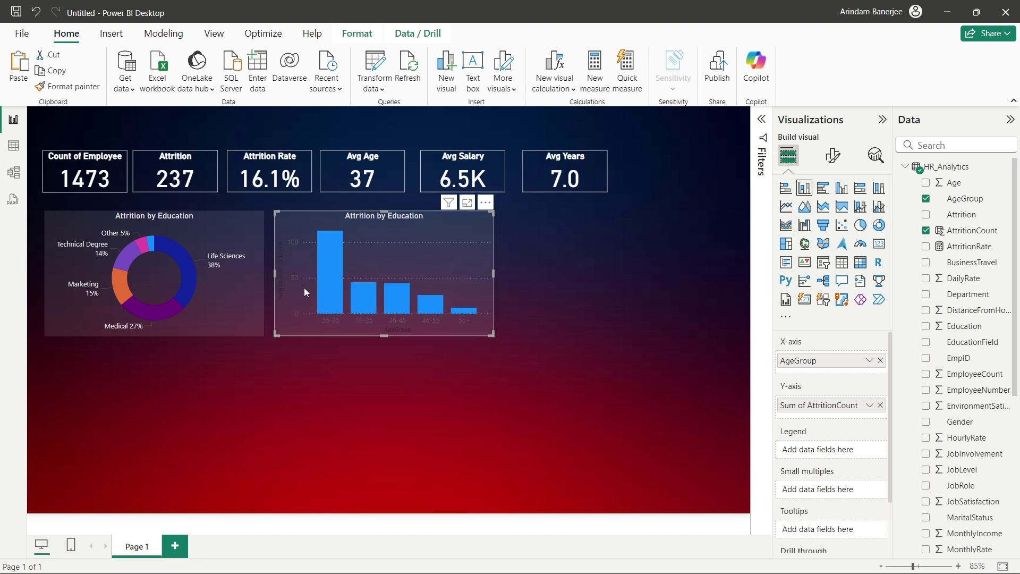
click(330, 296)
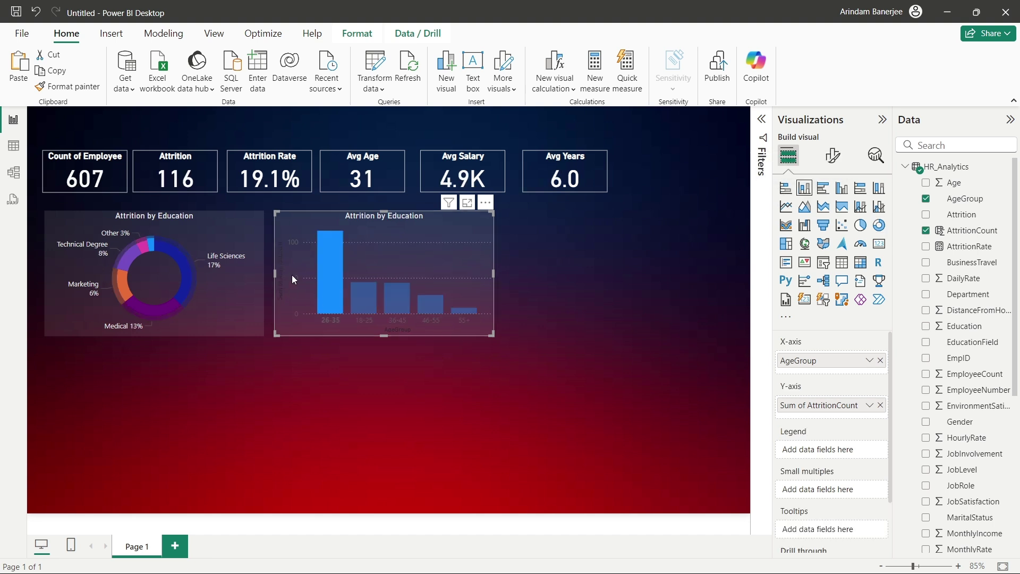
click(356, 330)
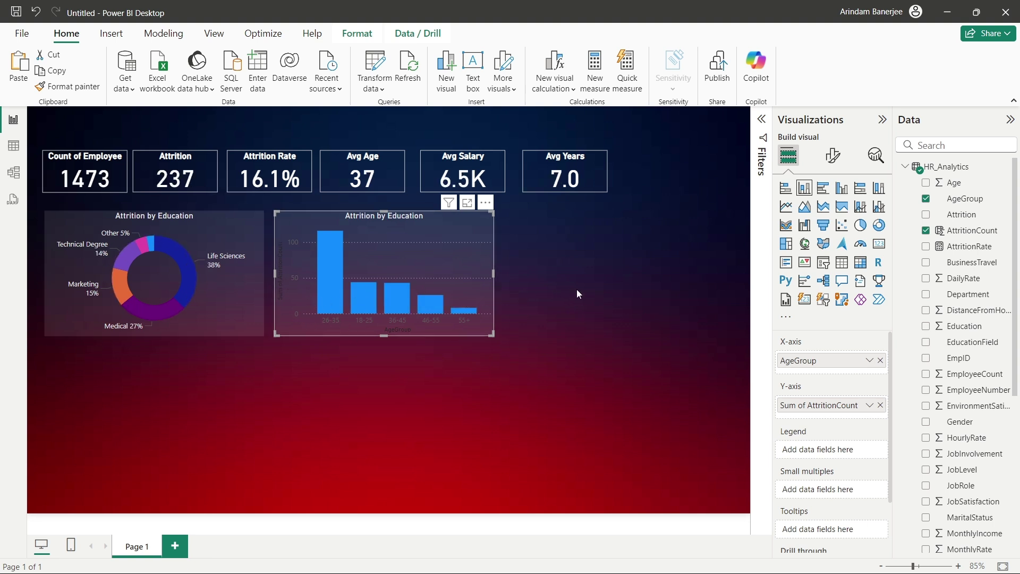
Turn off the X-axis title of the column chart
click(834, 155)
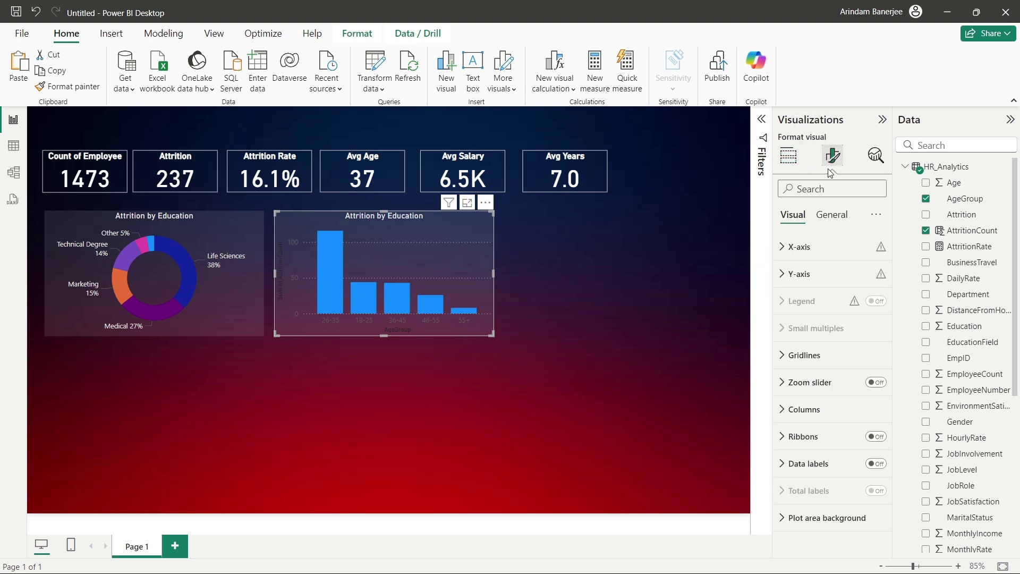
click(816, 249)
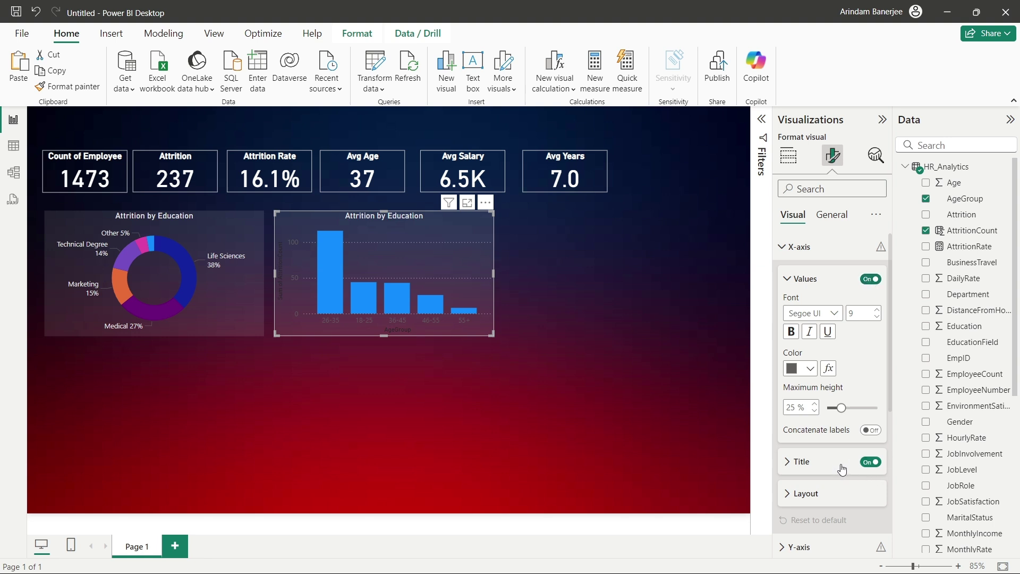
click(873, 462)
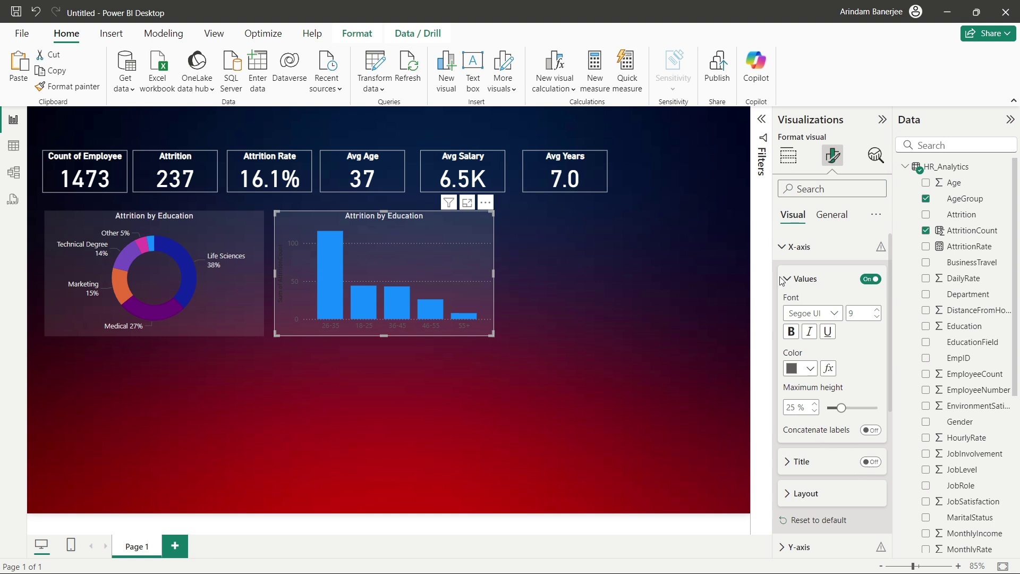
Turn off both the title and the values of the column chart's Y-axis
click(783, 254)
click(795, 281)
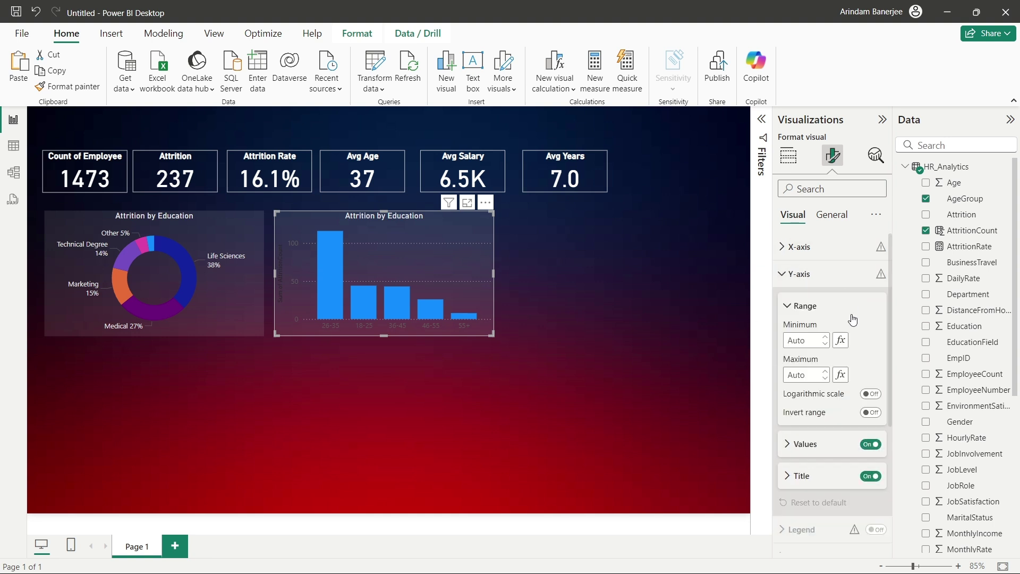
click(869, 477)
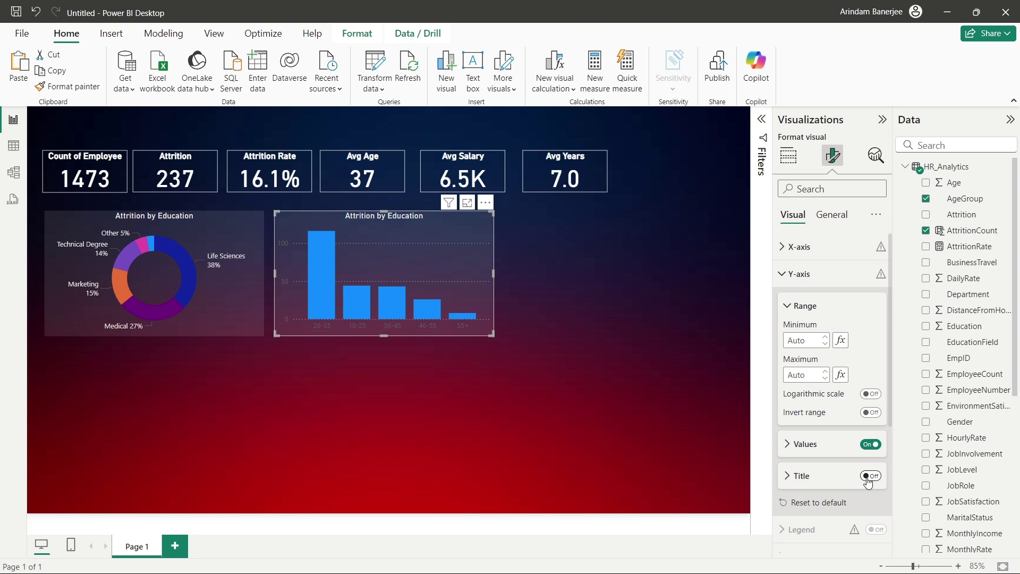
click(875, 454)
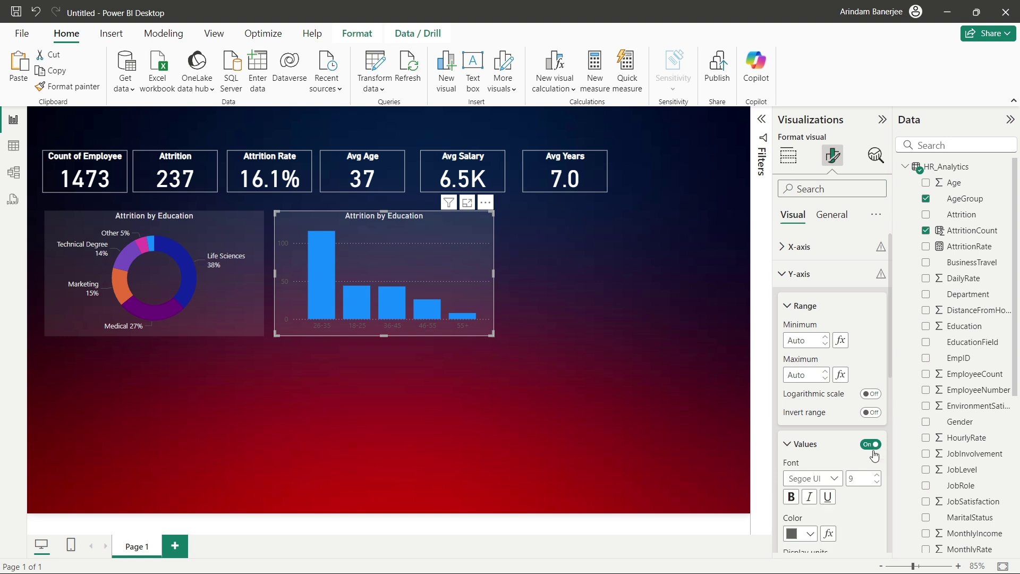
click(874, 448)
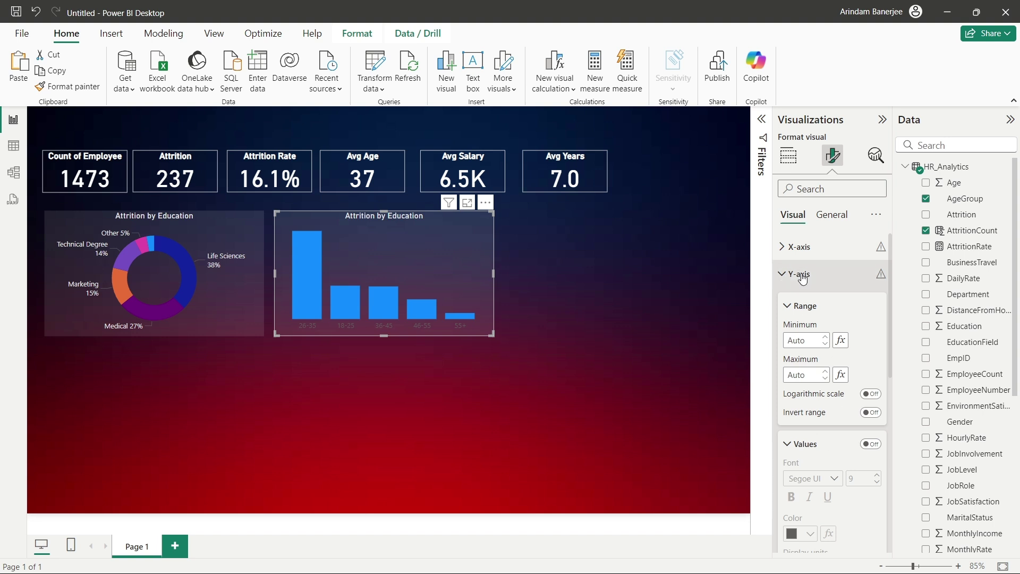
Change the column chart's title text to "Attrition by Age"
click(827, 228)
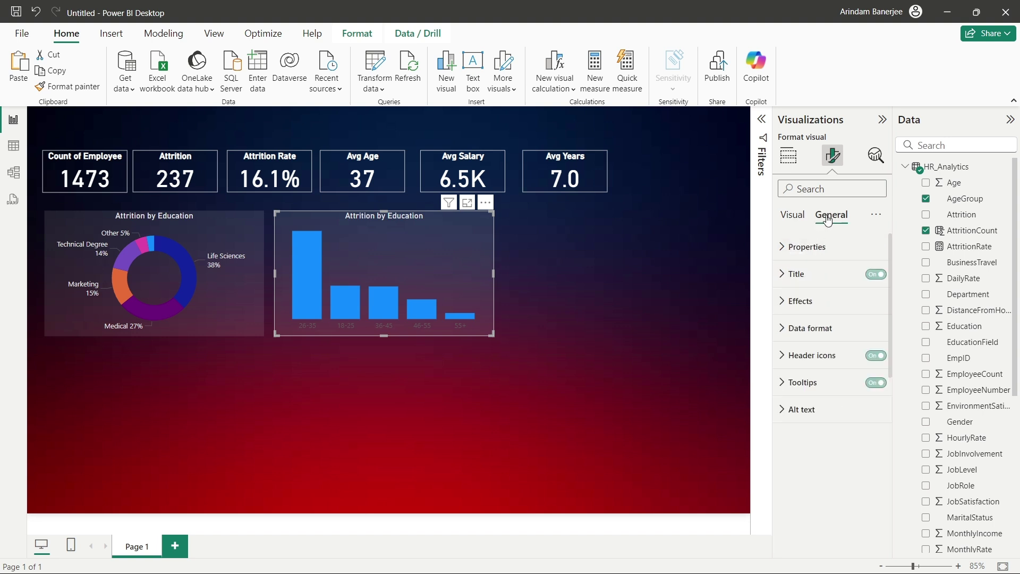
click(807, 273)
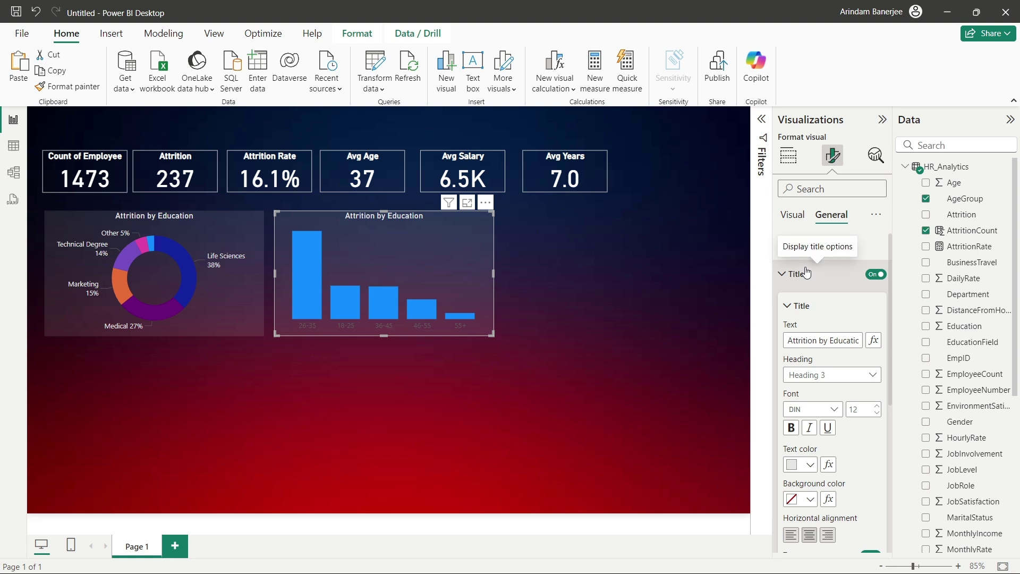
double_click(831, 340)
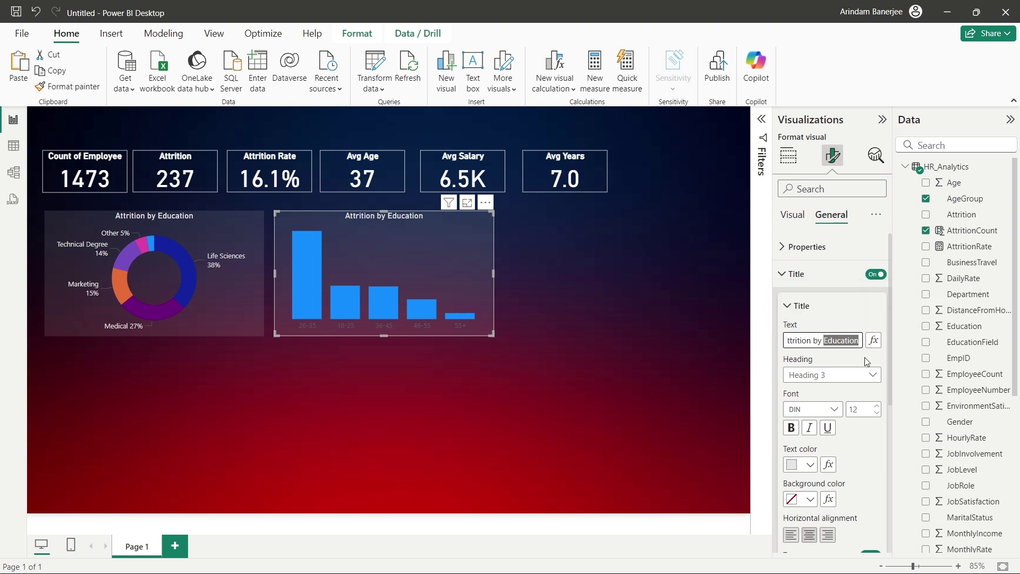
text(Age)
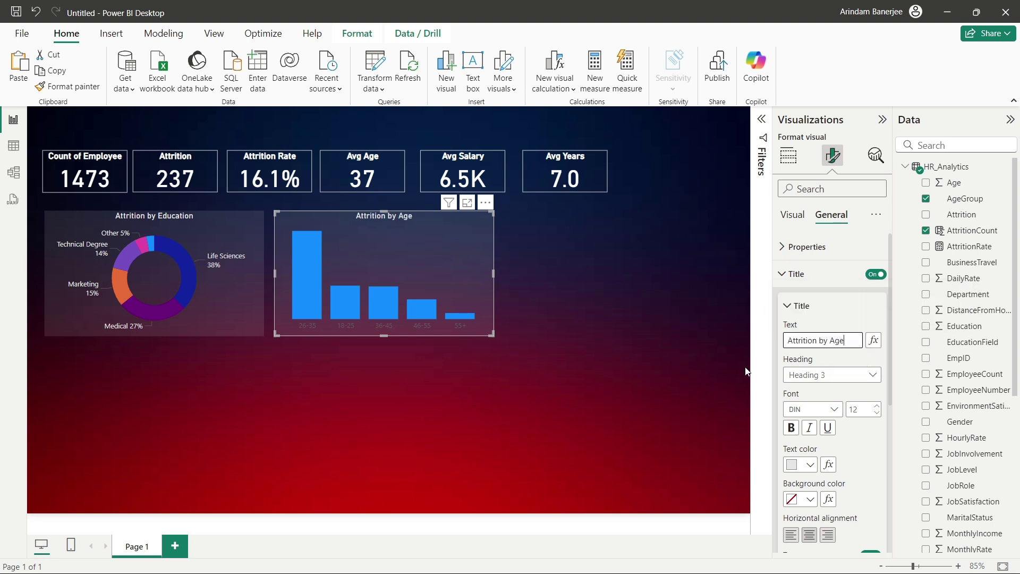
Turn on data labels for the Attrition by Age column chart
click(870, 424)
scroll(843, 477, down, 5)
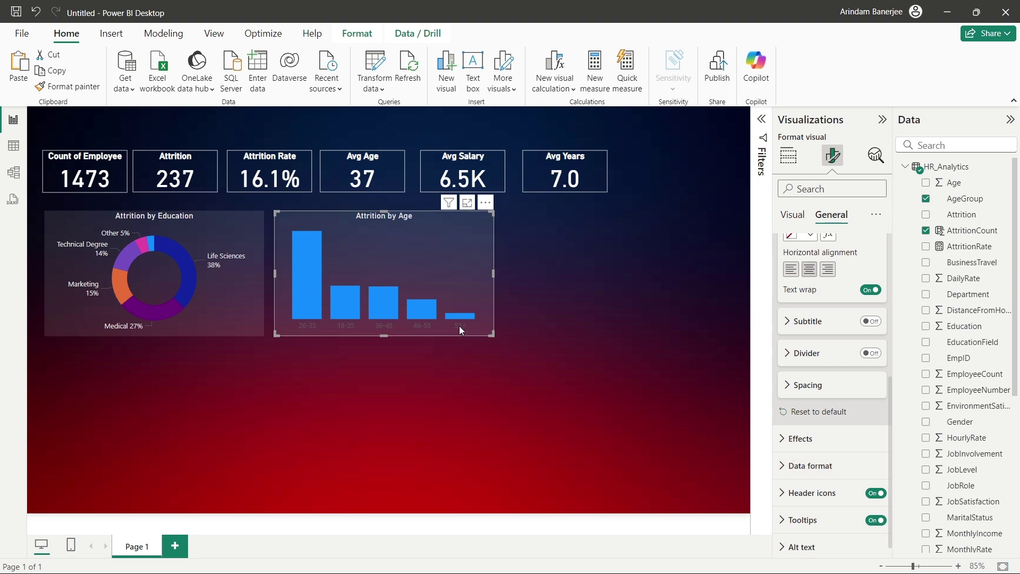
click(793, 215)
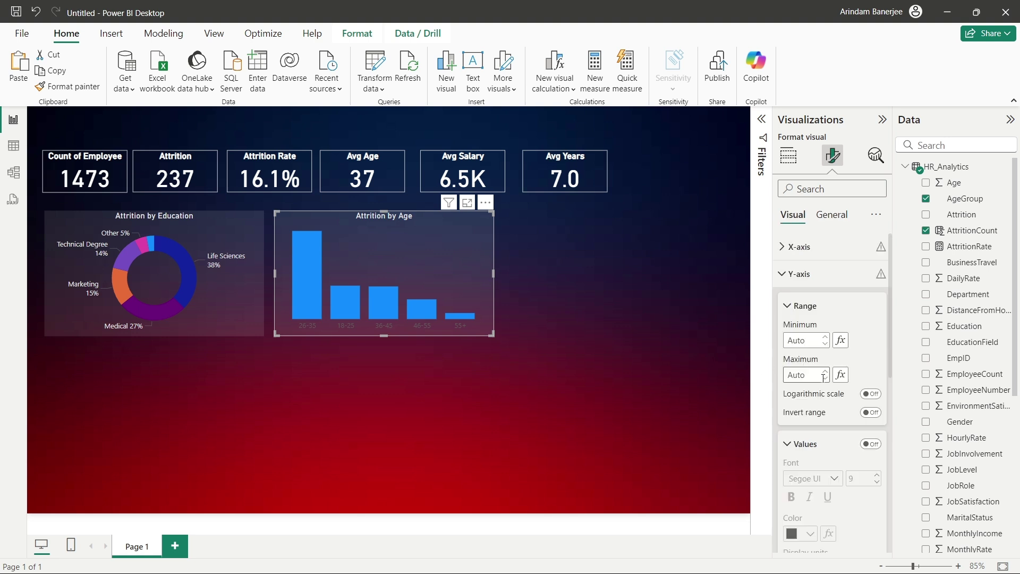
click(800, 274)
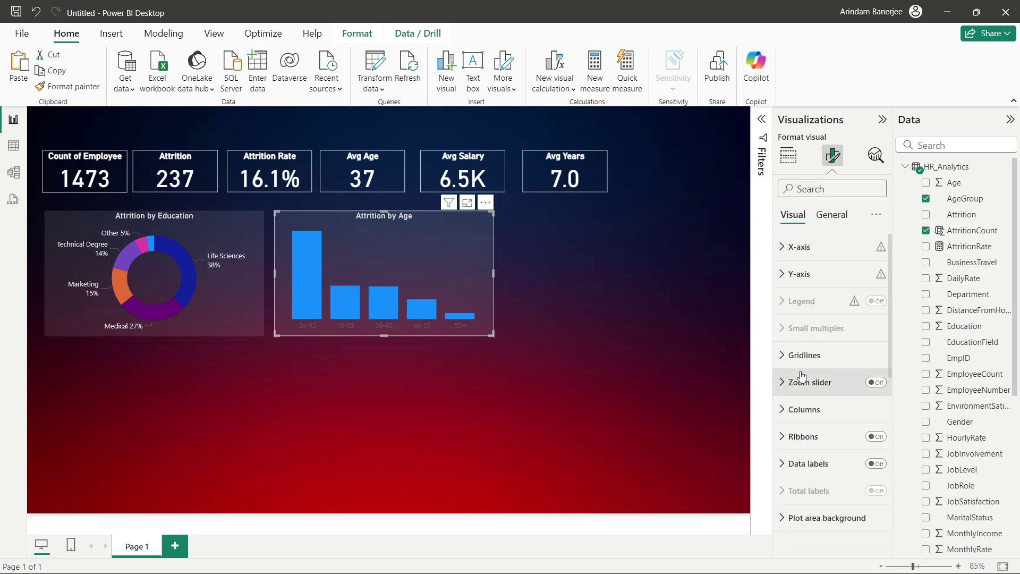
click(812, 464)
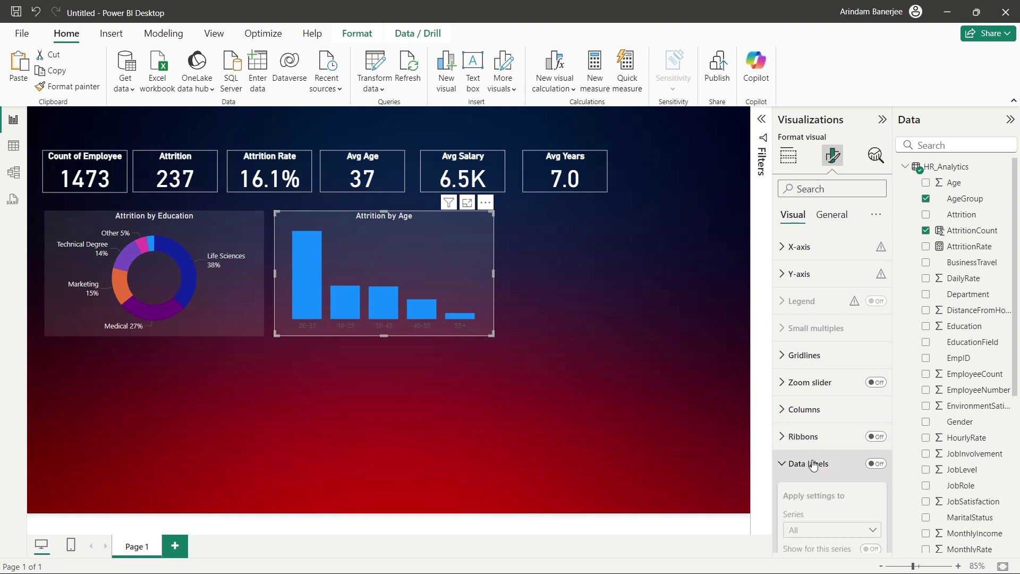
click(876, 464)
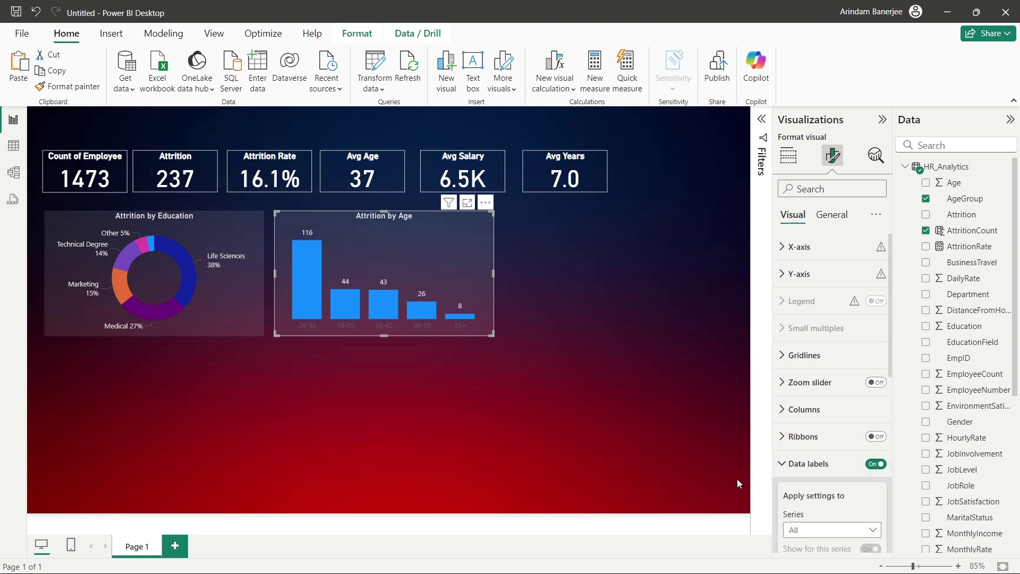
Set the data label position on the Attrition by Age chart to Inside end, keeping the orientation horizontal
scroll(808, 488, down, 2)
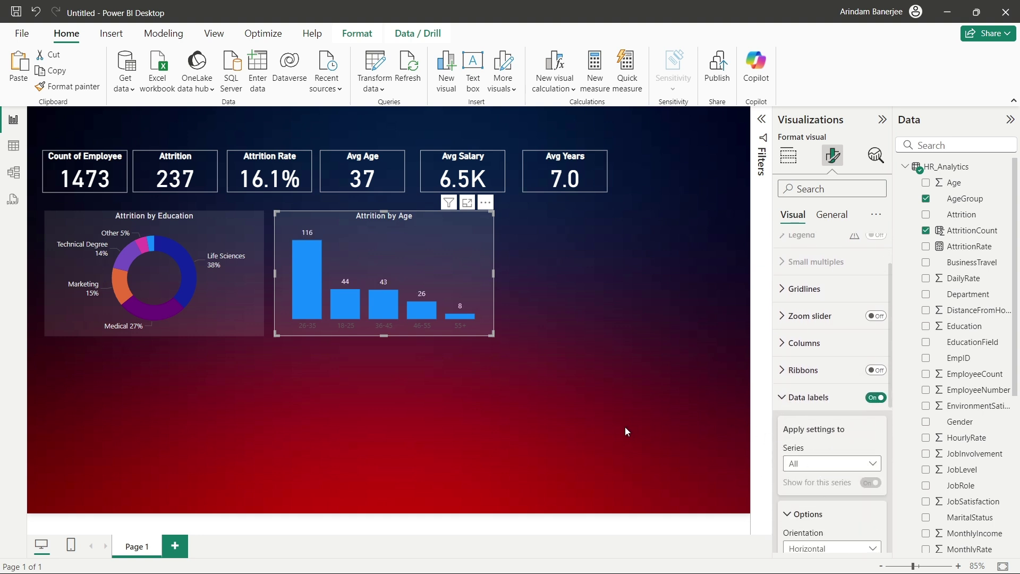
scroll(855, 462, down, 6)
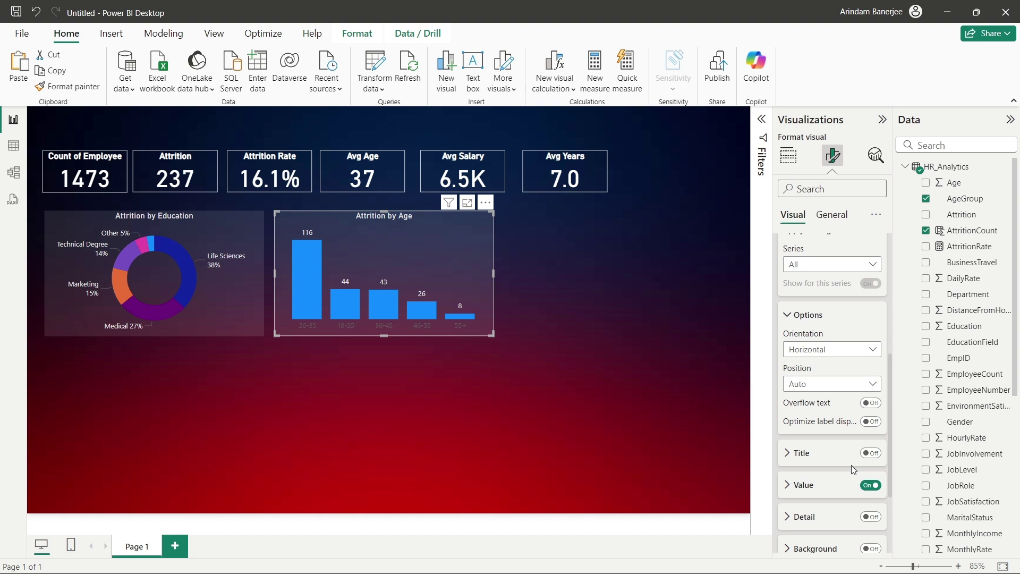
click(845, 351)
click(842, 381)
click(848, 386)
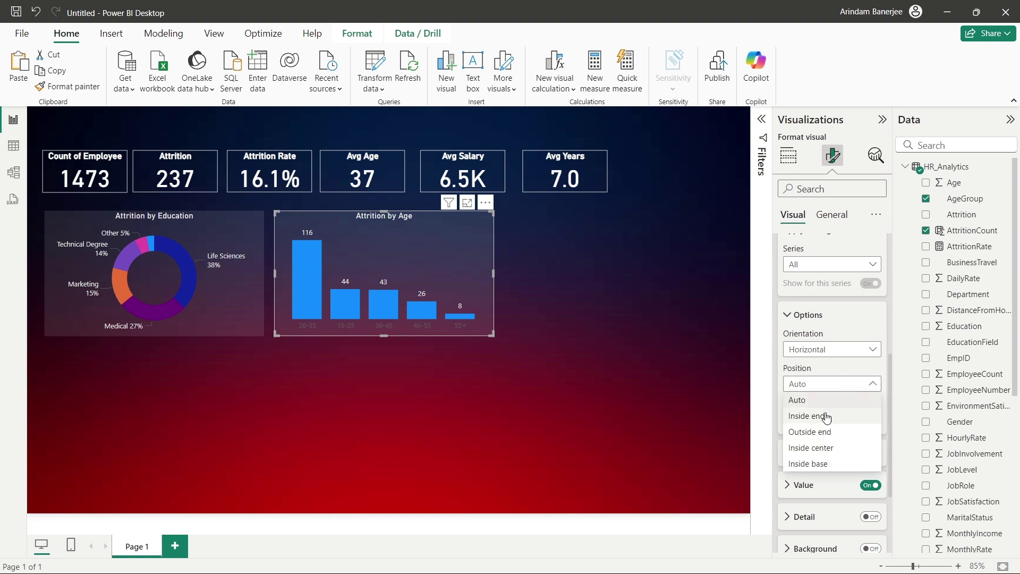
click(822, 417)
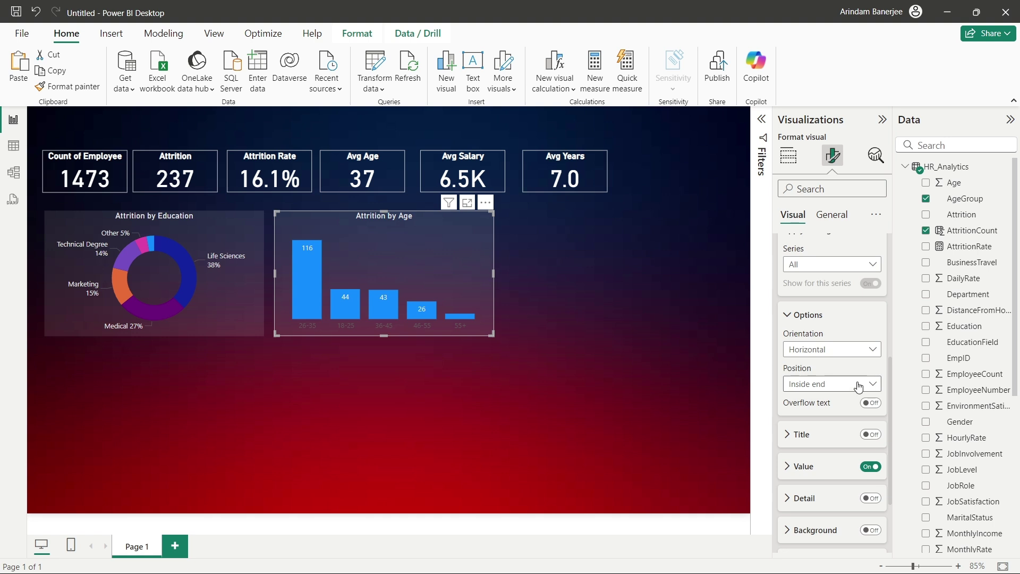
Set the data label value color of the Attrition by Age chart to light gray and deselect the chart
click(822, 436)
scroll(827, 482, up, 2)
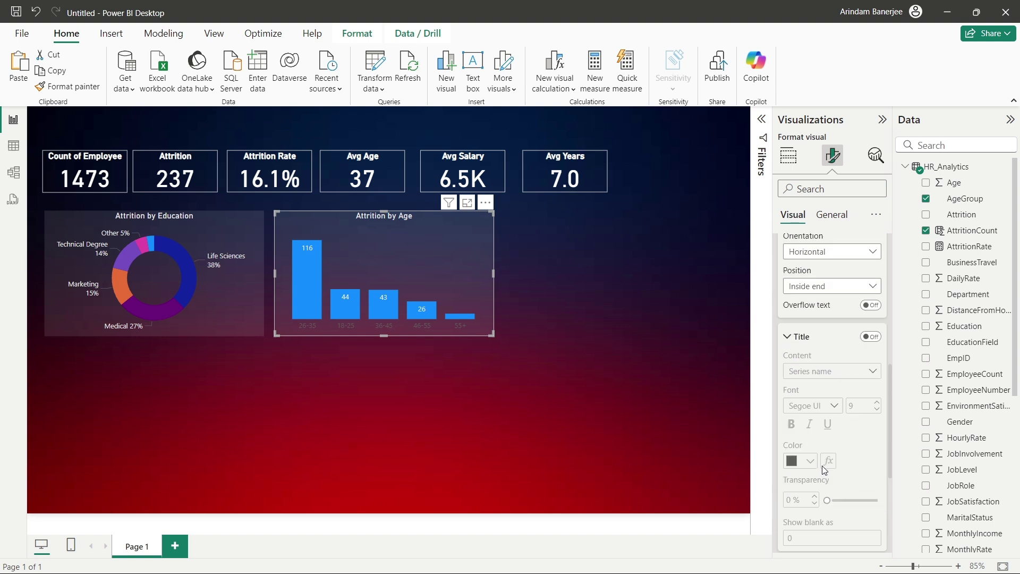
click(822, 430)
scroll(826, 492, down, 3)
scroll(825, 492, down, 1)
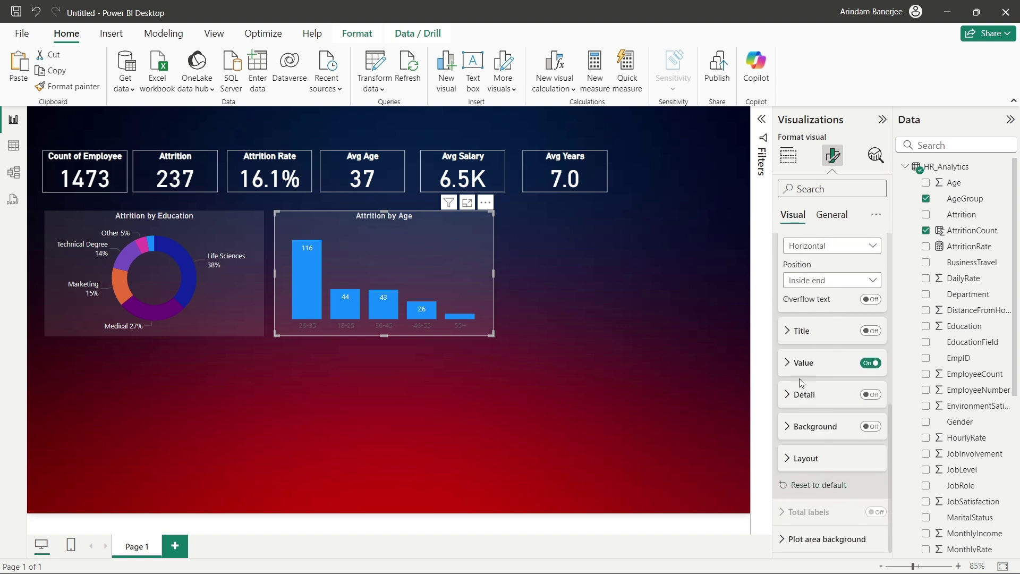
click(800, 366)
scroll(845, 487, down, 4)
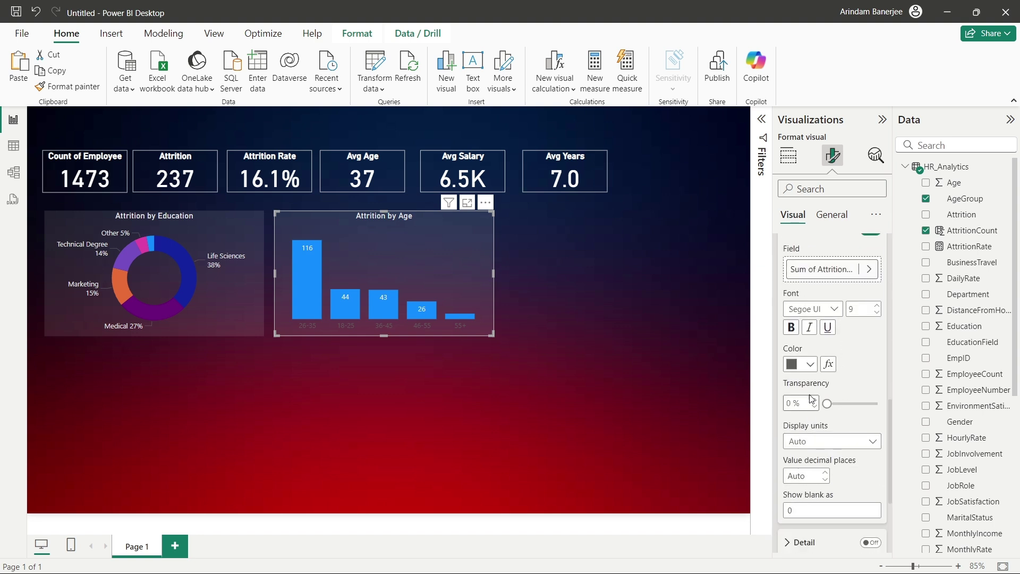
click(801, 366)
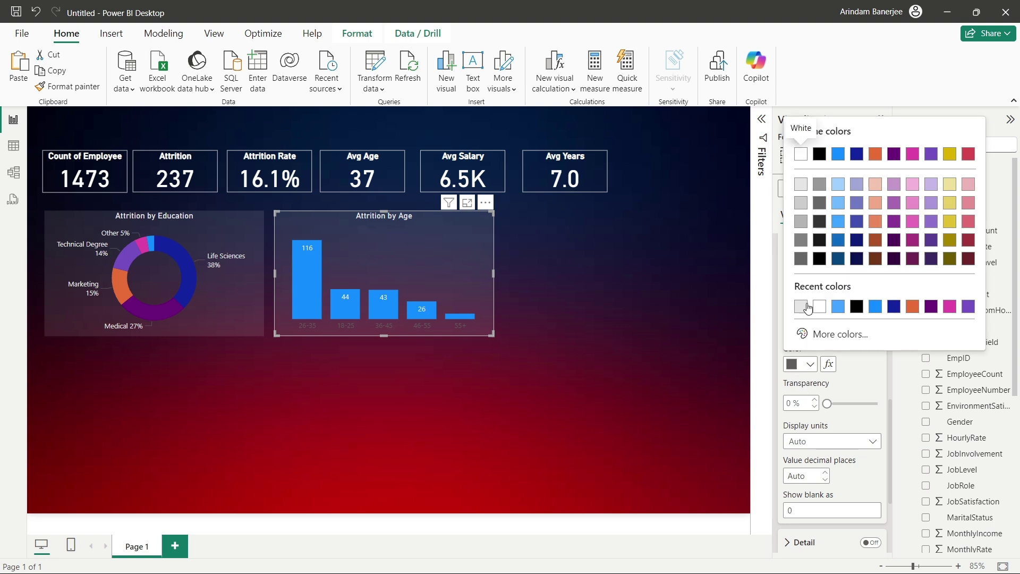
click(800, 186)
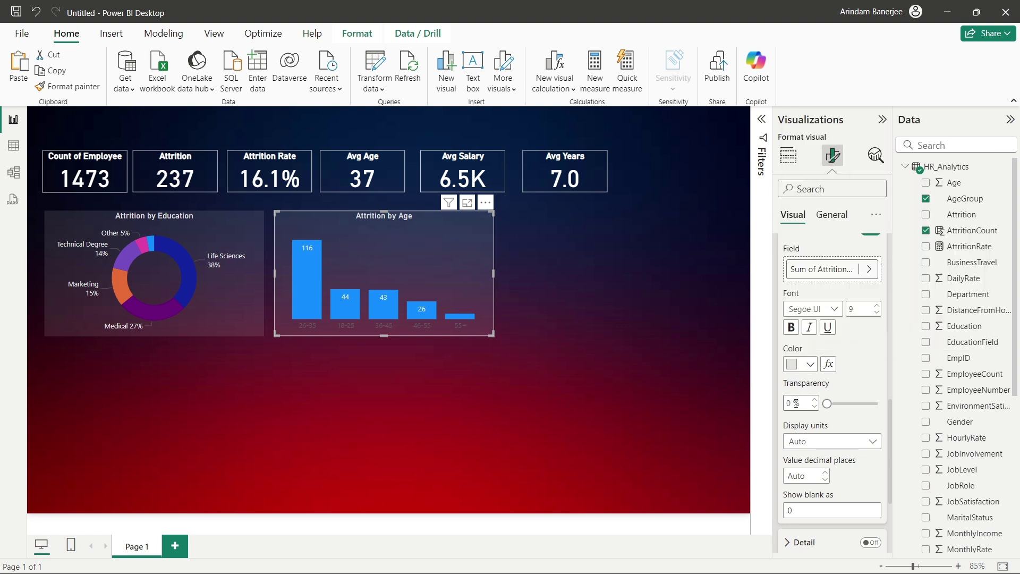
scroll(839, 472, down, 5)
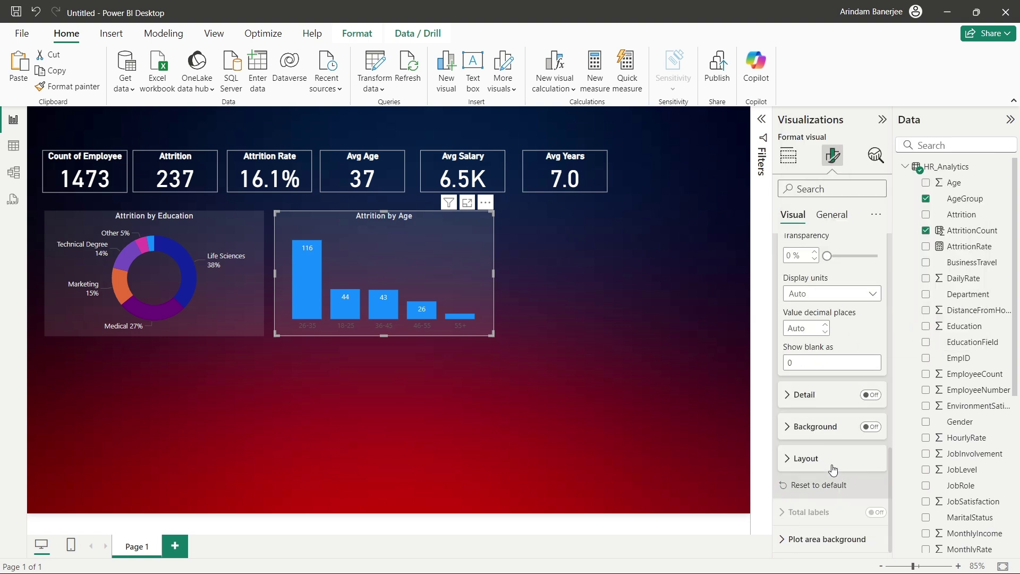
scroll(805, 333, up, 10)
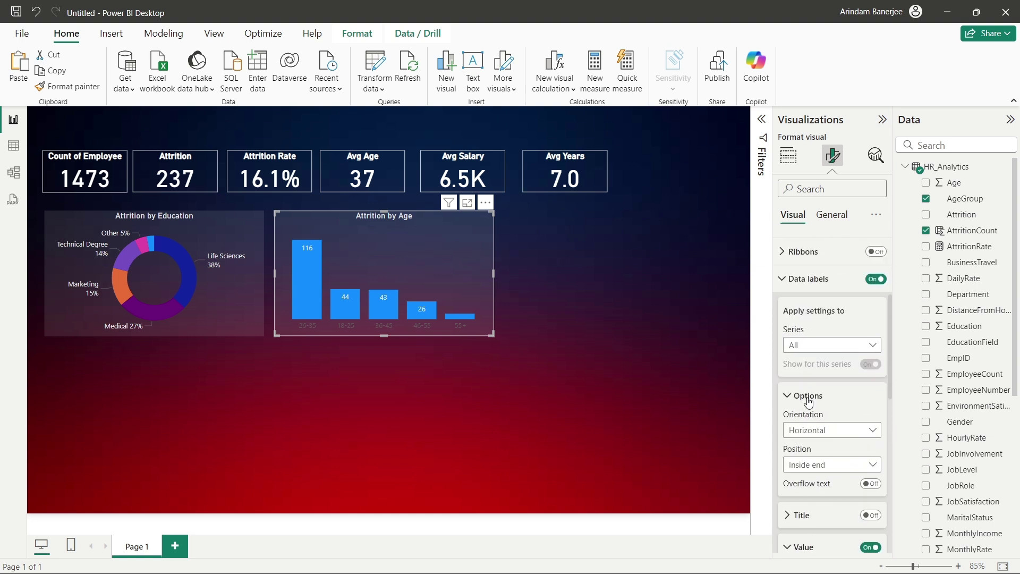
click(808, 399)
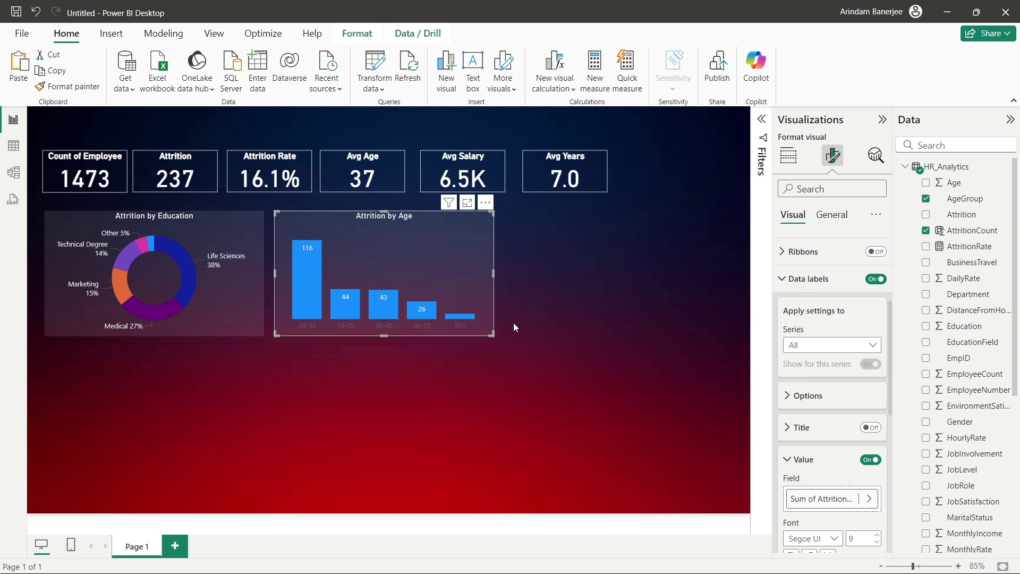
click(491, 345)
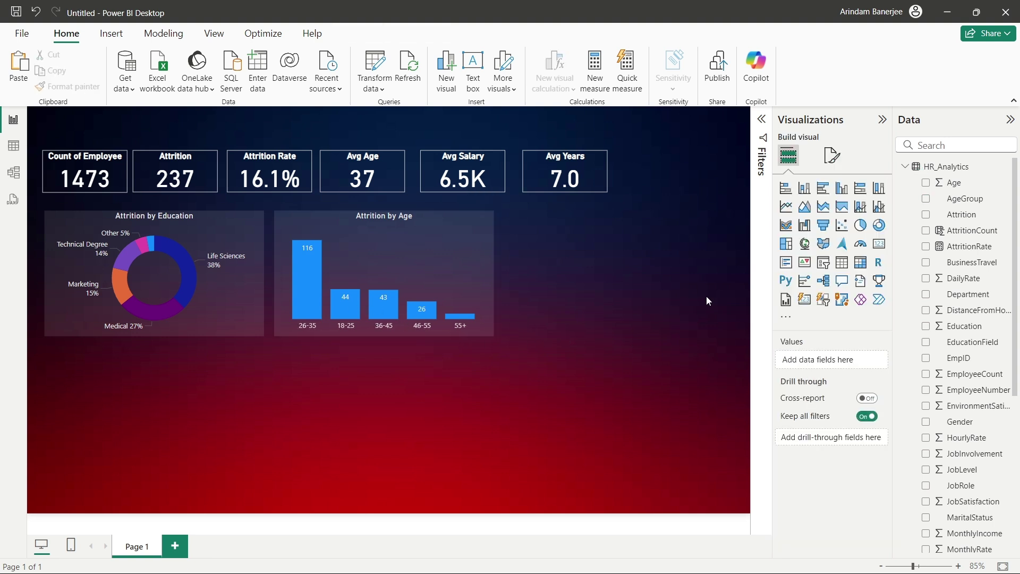
Add a matrix visual, place it to the right of the Attrition by Age chart and enlarge it slightly
click(861, 262)
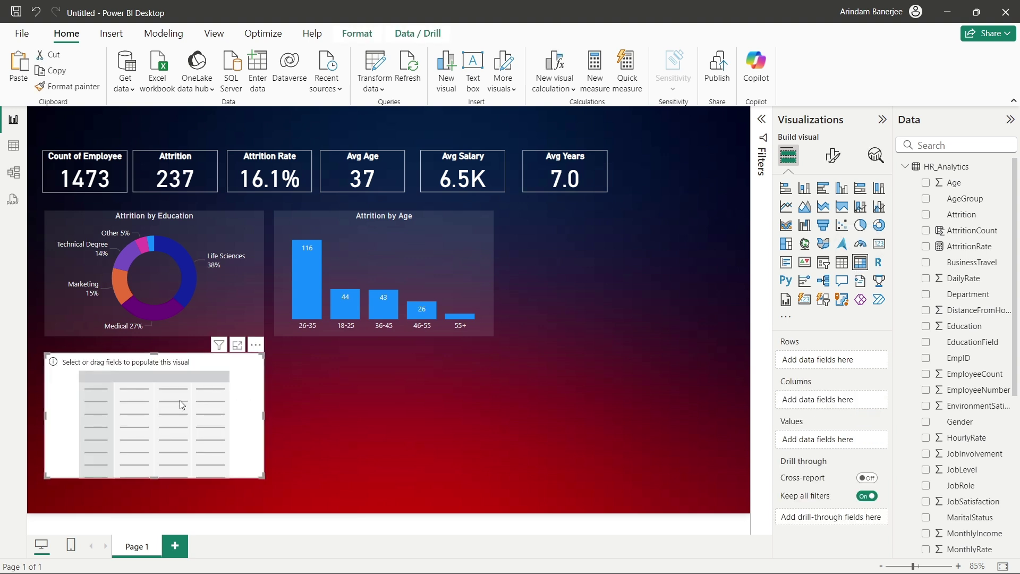
drag(182, 405, 483, 401)
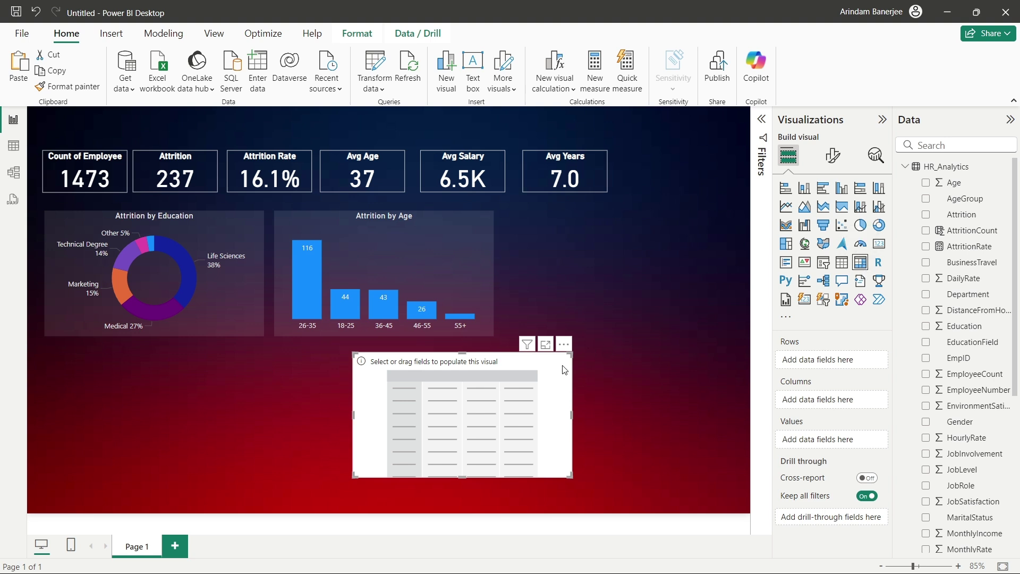
drag(384, 391, 536, 257)
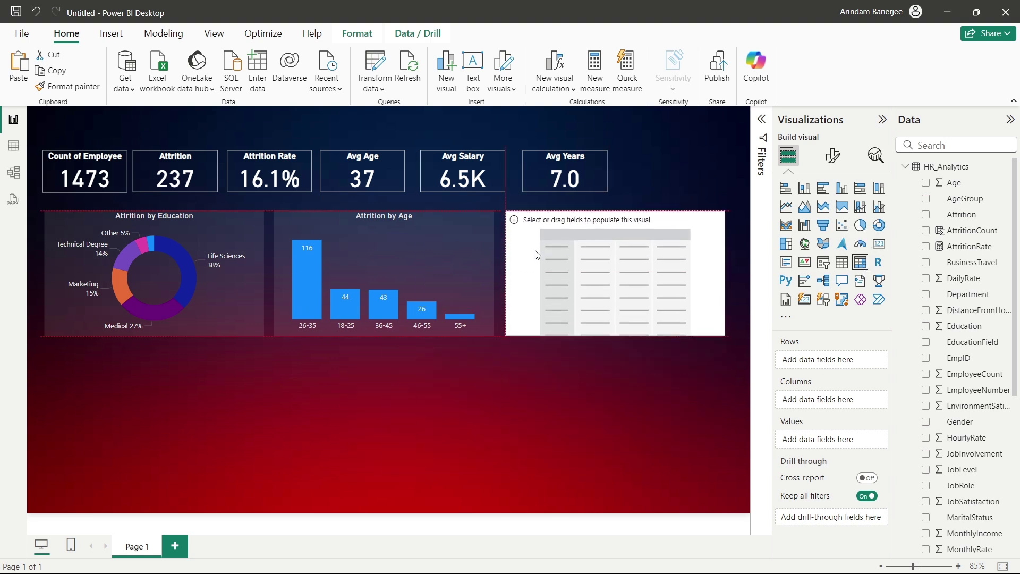
drag(725, 336, 744, 339)
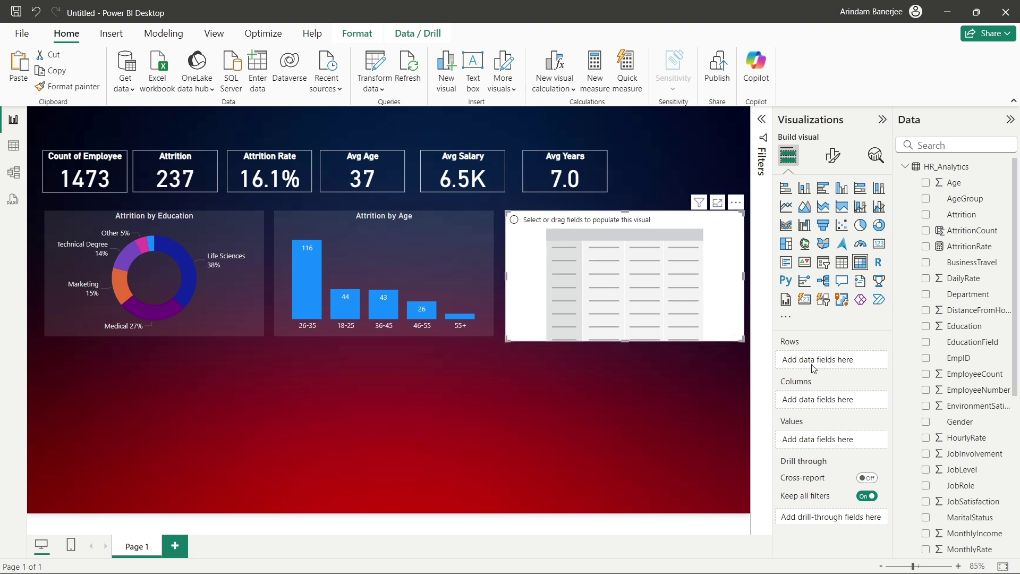
click(844, 266)
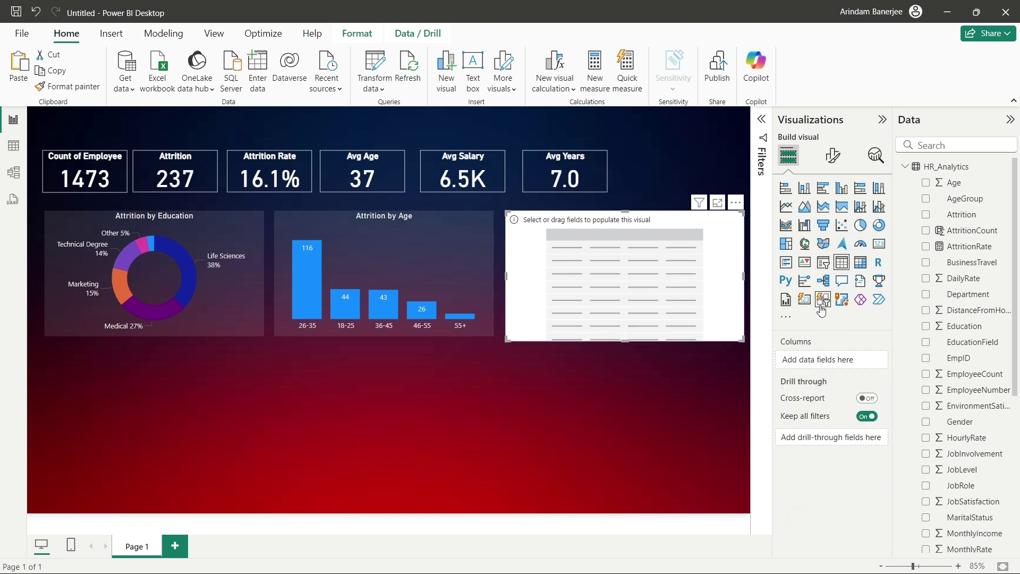
click(865, 268)
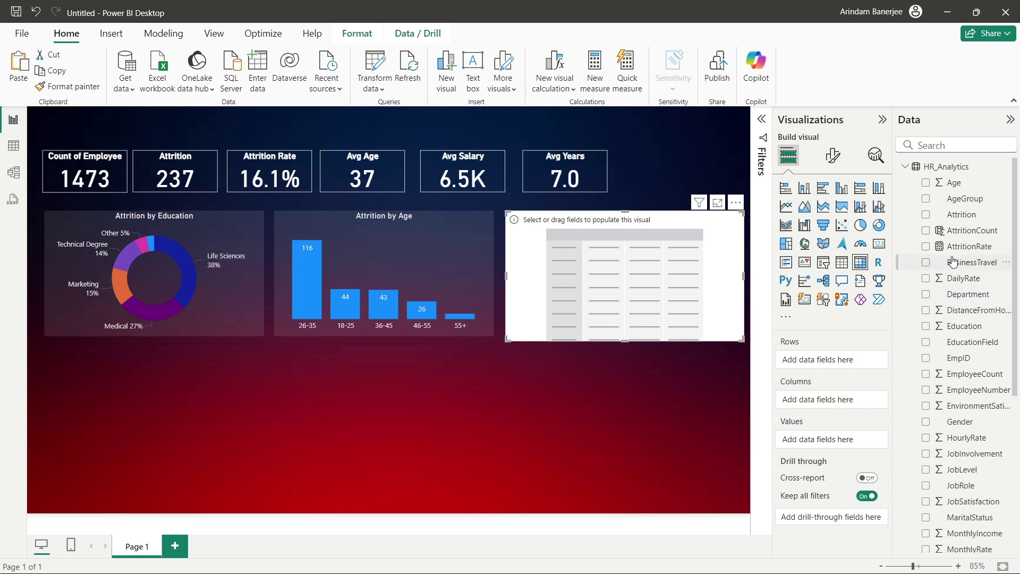
Populate the matrix with JobRole as rows, JobSatisfaction as columns and AttritionCount as values
scroll(967, 322, down, 3)
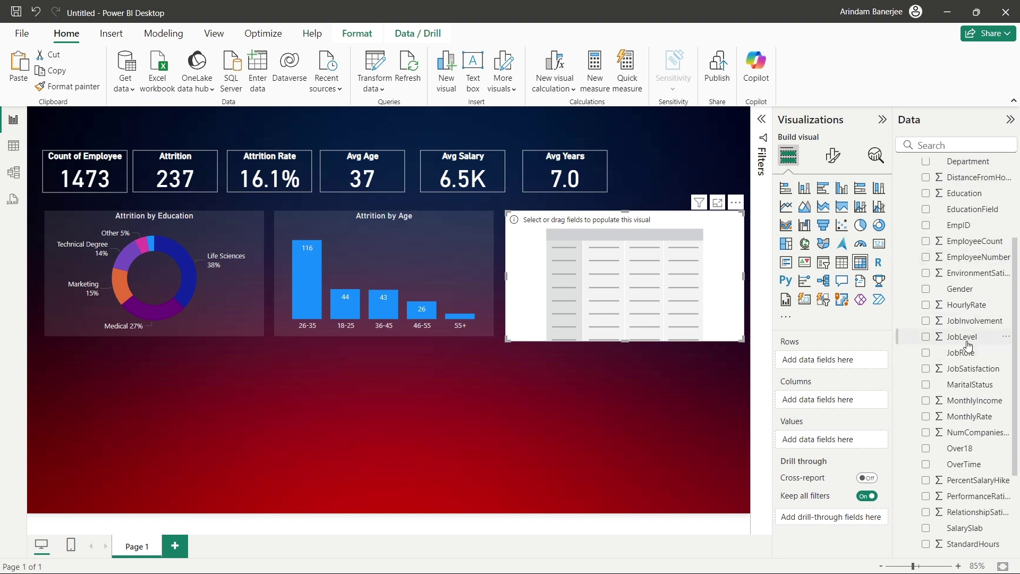
drag(977, 356, 856, 358)
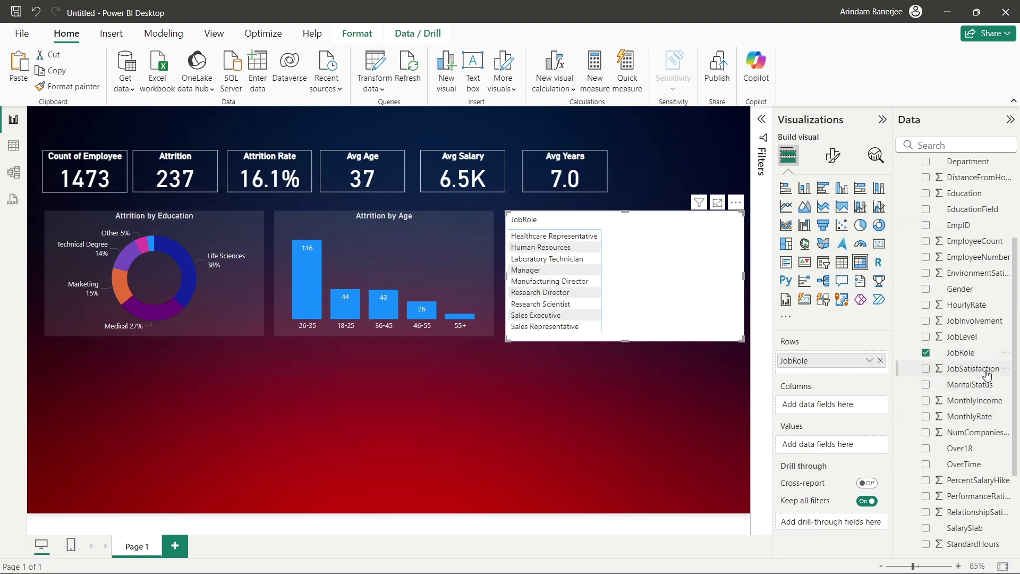
drag(985, 370, 860, 407)
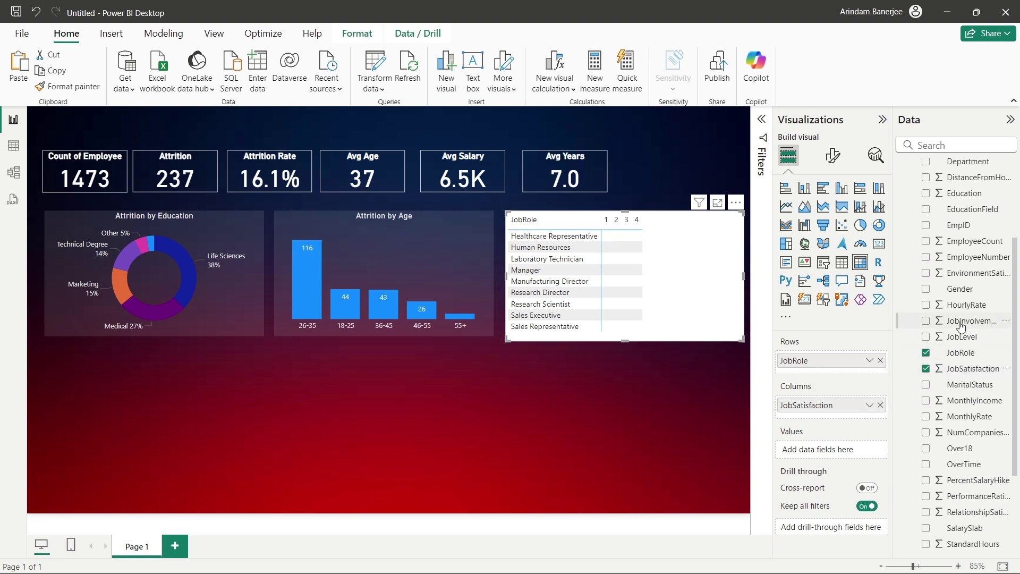
scroll(960, 328, up, 3)
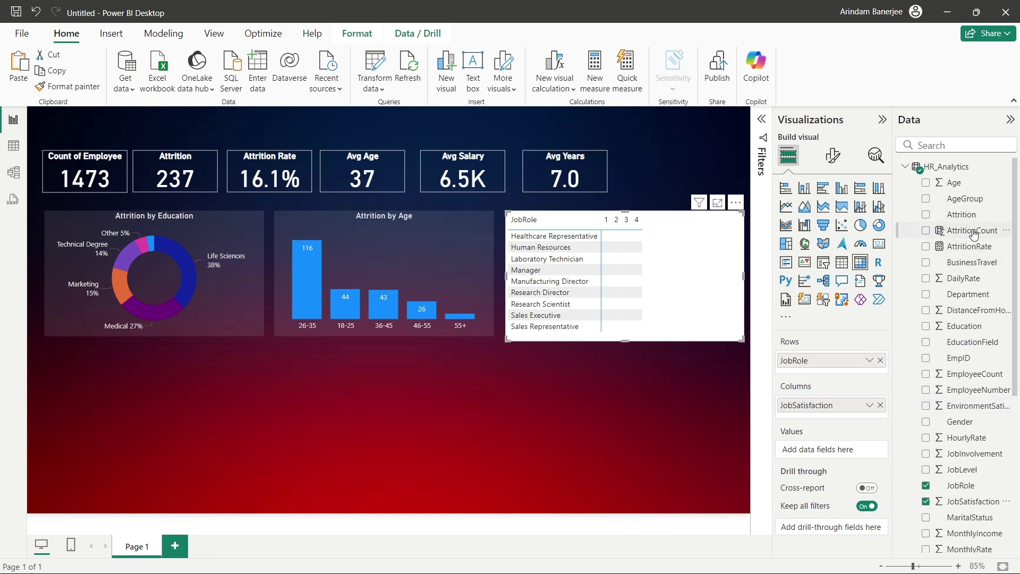
drag(952, 241, 847, 453)
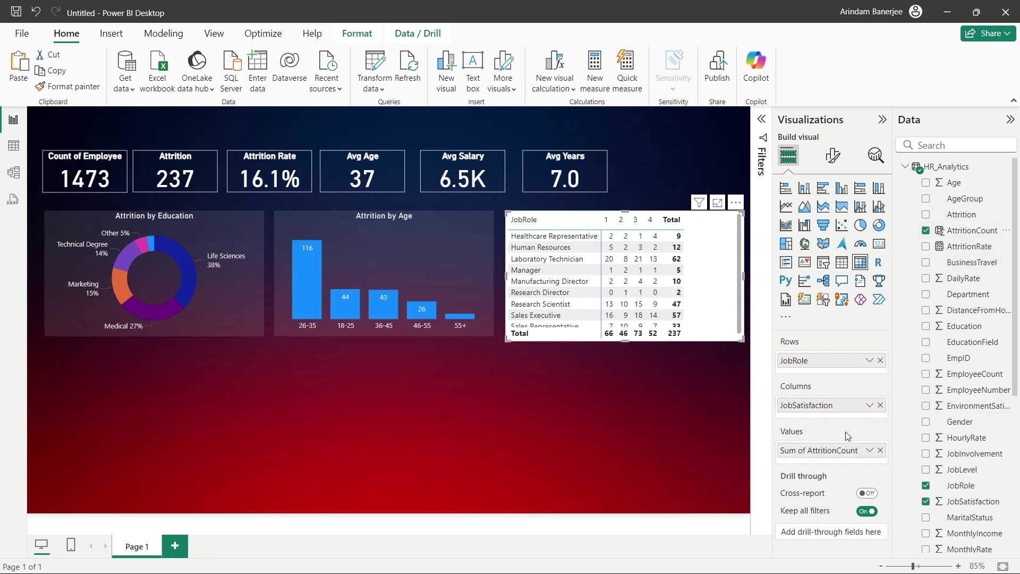
Narrow the matrix, reposition it beside the Attrition by Age chart so all job roles fit, and clear the cell selection
drag(743, 339, 711, 351)
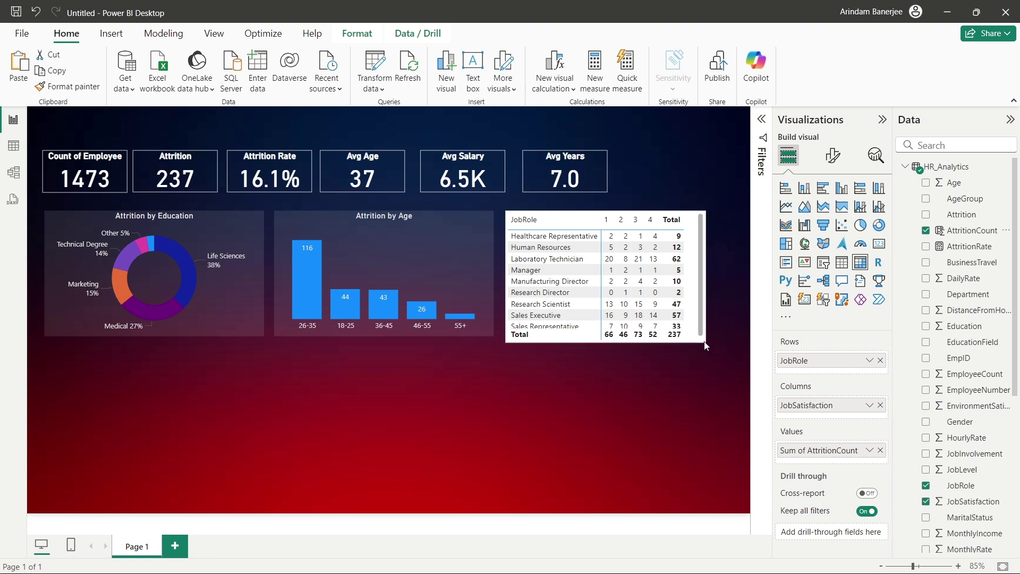
drag(638, 299, 651, 291)
click(651, 292)
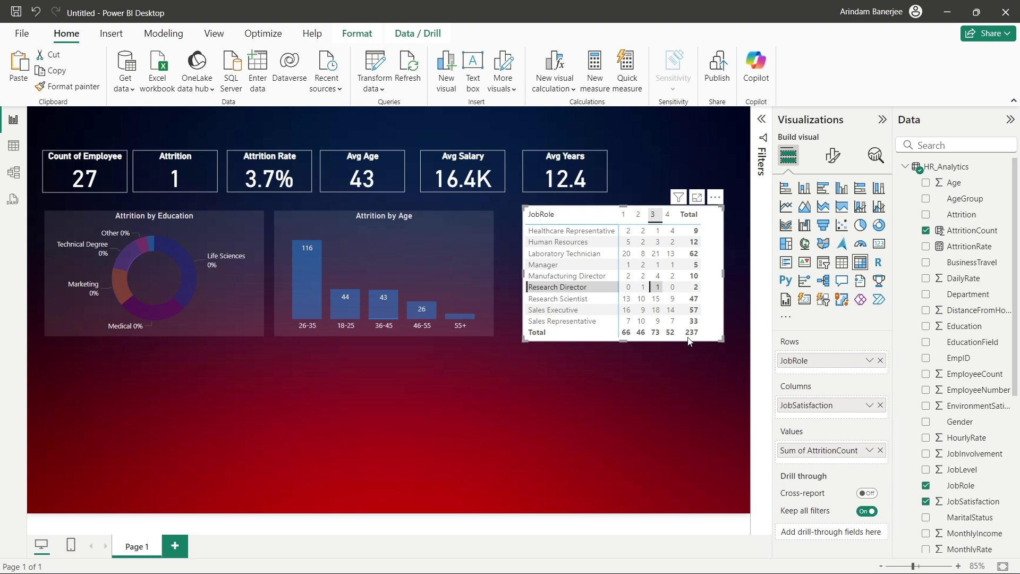
click(631, 371)
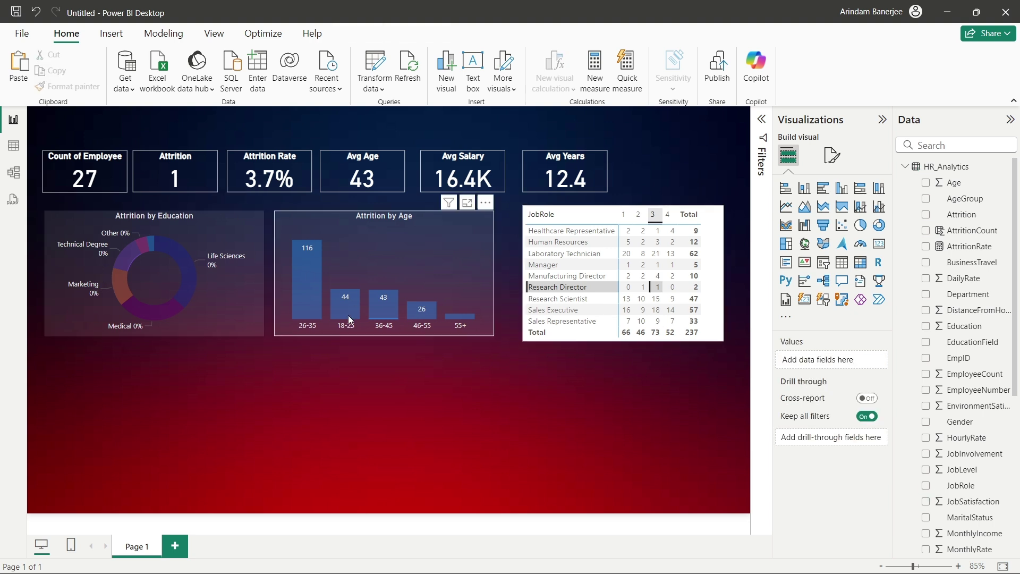
click(709, 332)
click(693, 377)
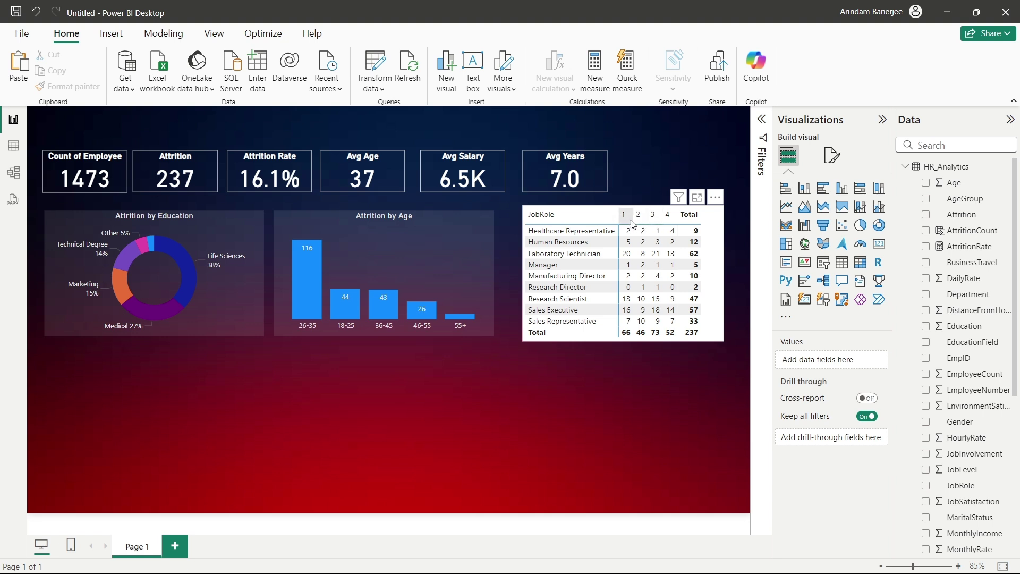
Widen the job satisfaction columns of the matrix slightly and open the matrix's formatting options
drag(631, 220, 657, 220)
click(721, 275)
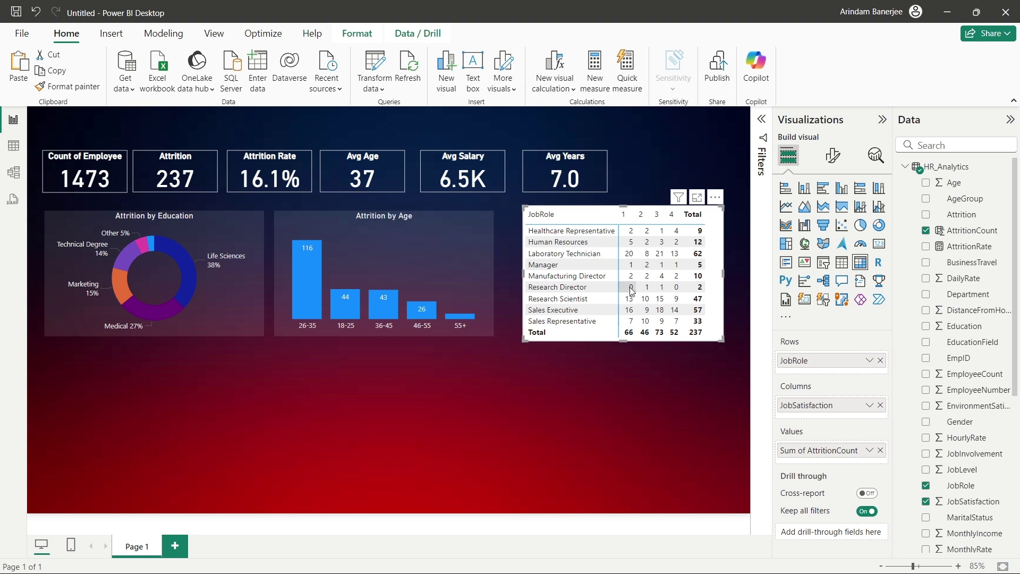
click(829, 160)
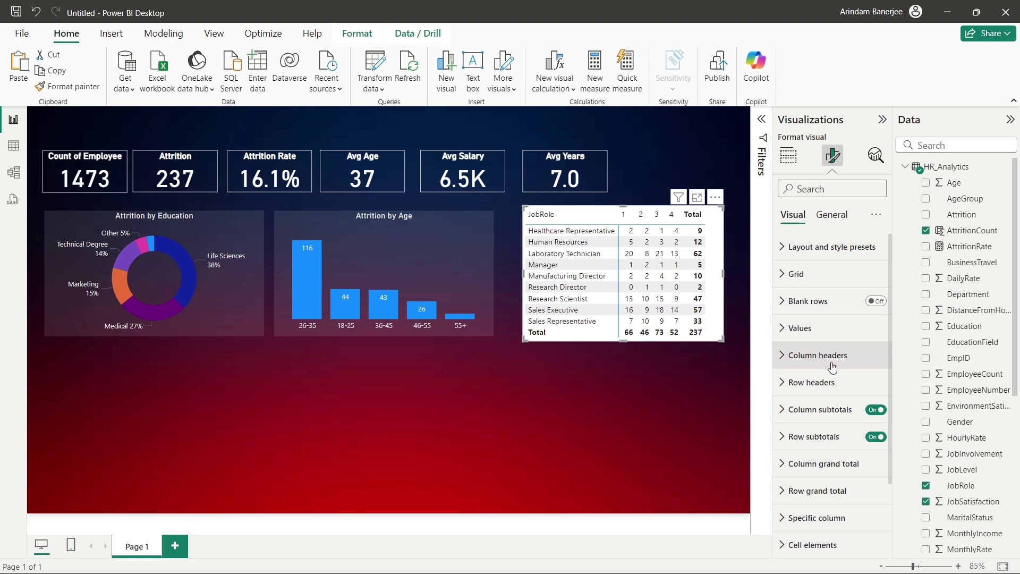
scroll(829, 364, down, 4)
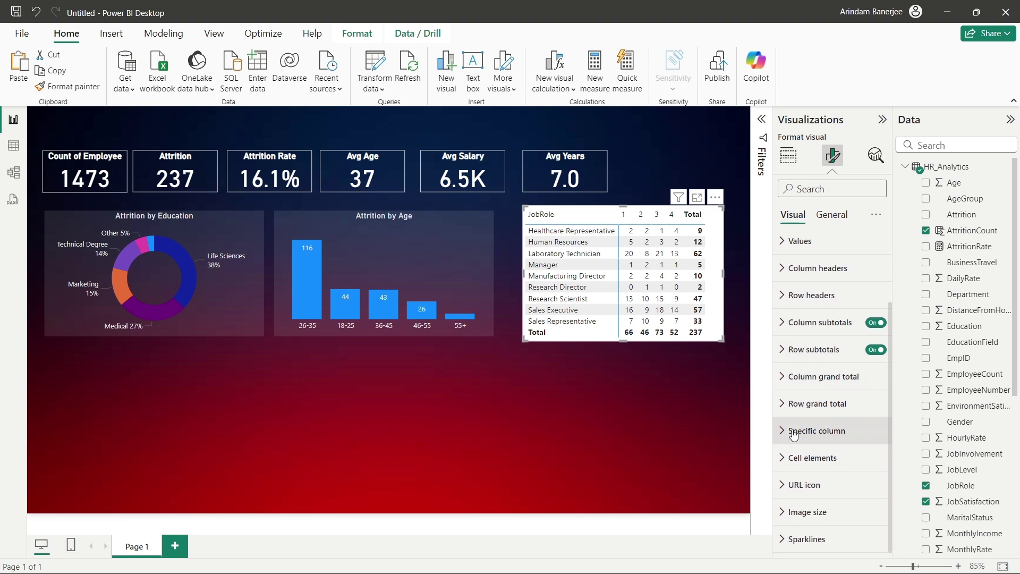
scroll(804, 452, up, 4)
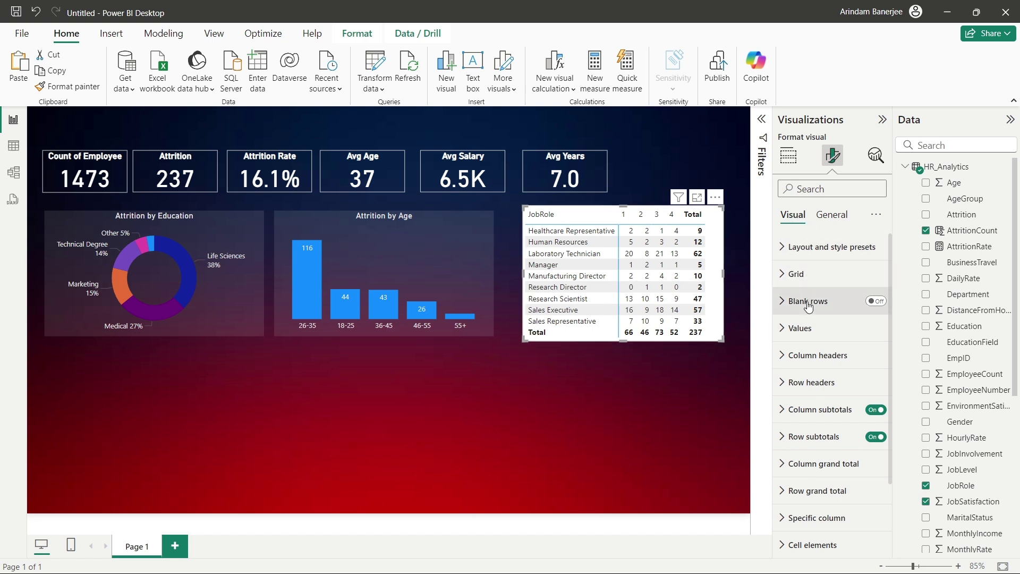
scroll(814, 351, down, 1)
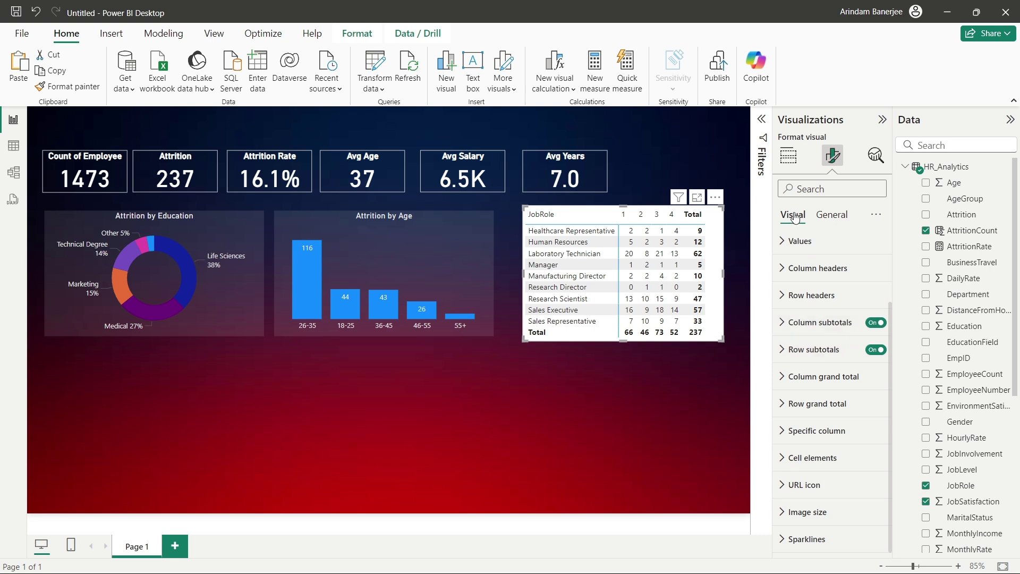
click(822, 223)
click(793, 215)
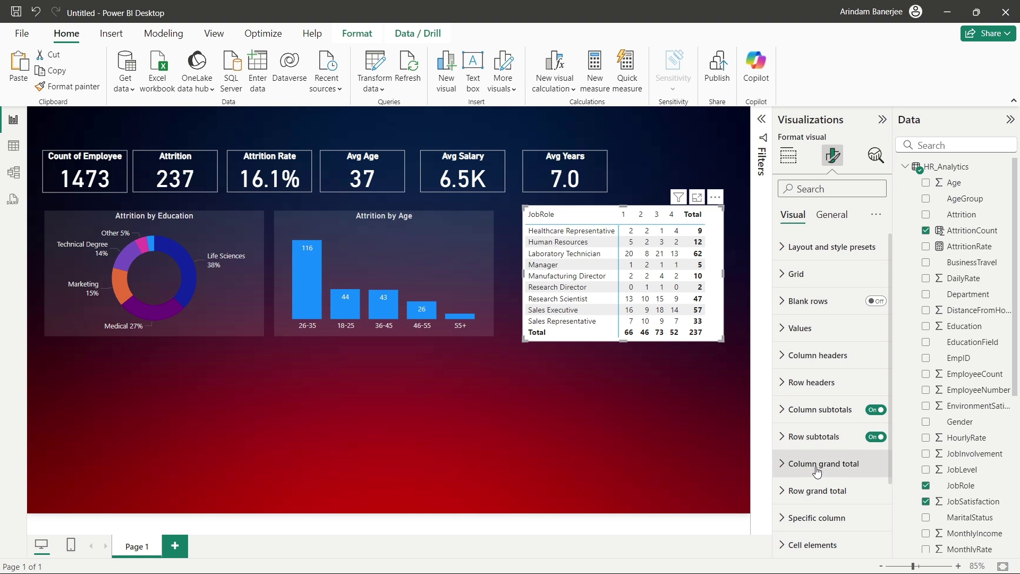
scroll(817, 471, down, 2)
scroll(808, 266, up, 2)
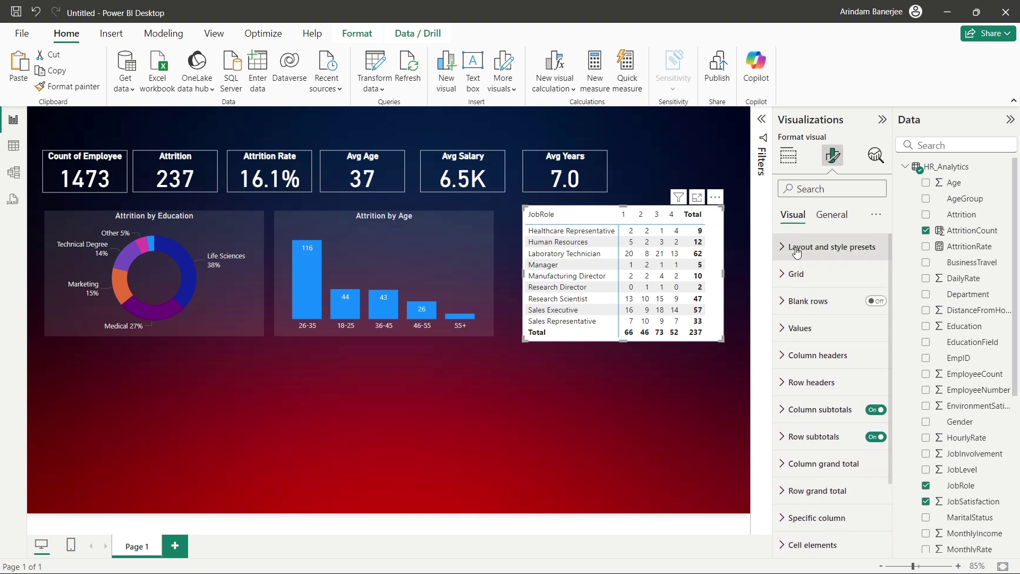
Try the None, Minimal, Bold header and Alternating rows style presets on the matrix
click(797, 253)
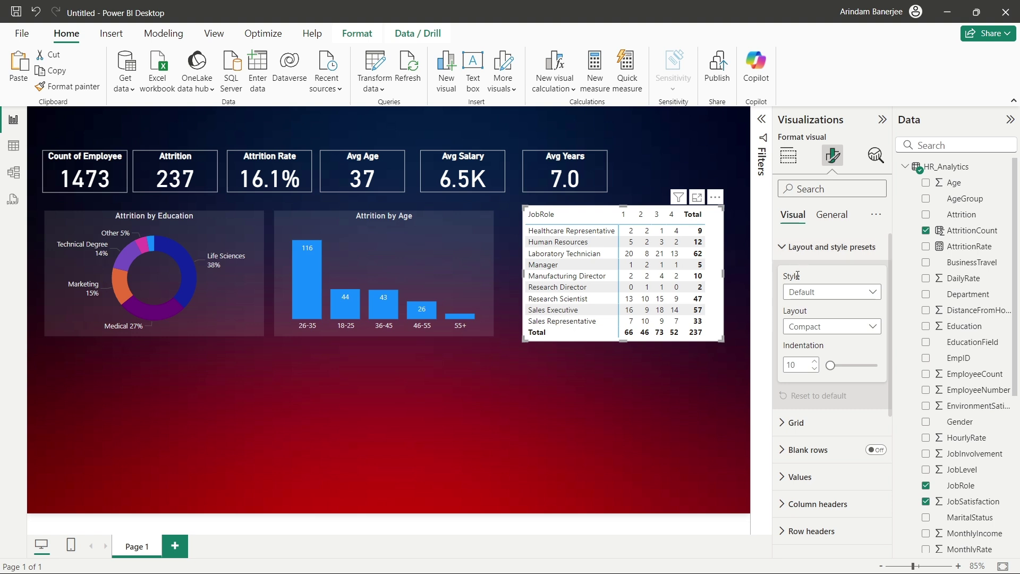
click(851, 295)
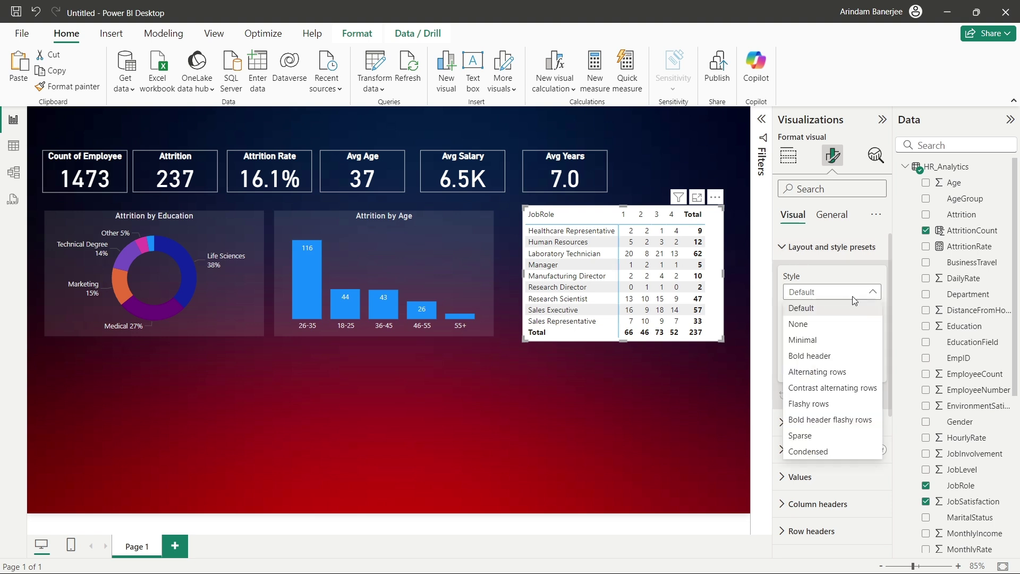
click(840, 330)
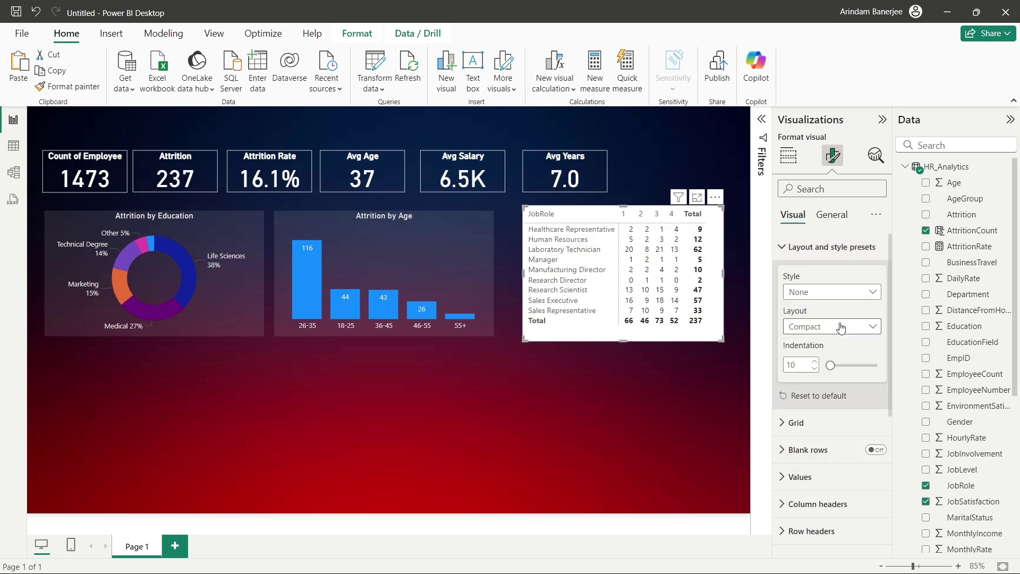
click(815, 299)
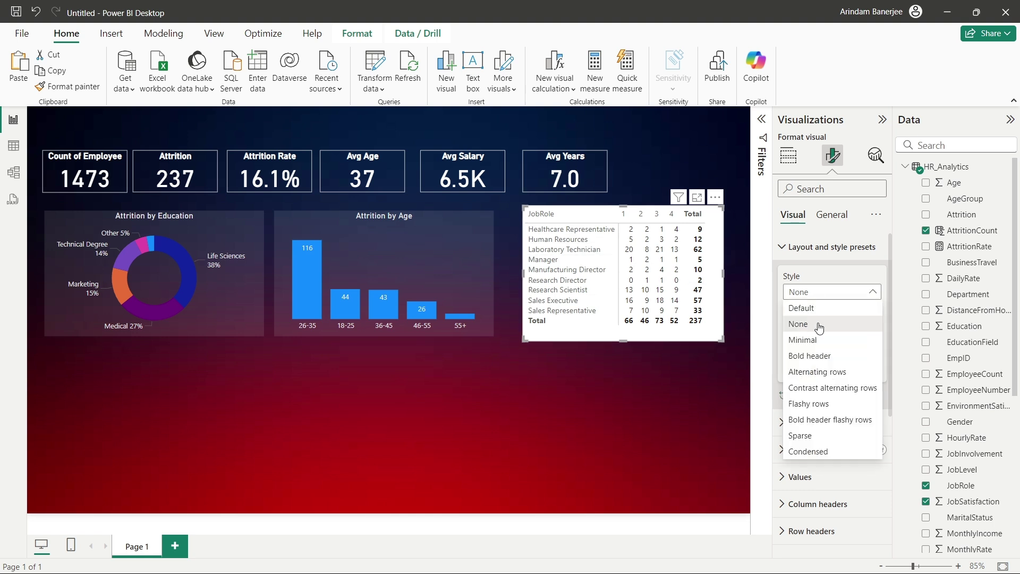
click(821, 330)
click(839, 292)
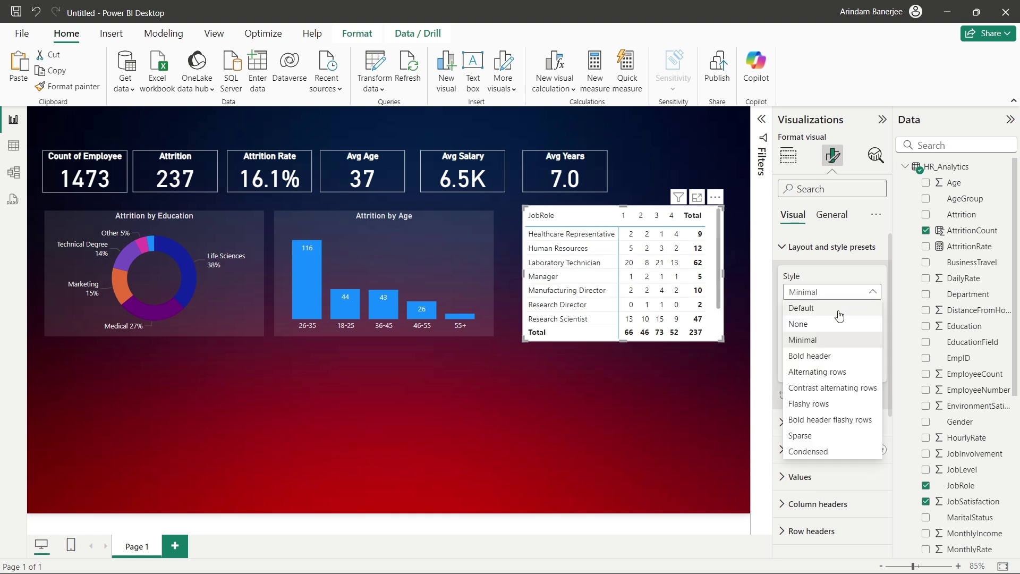
click(821, 353)
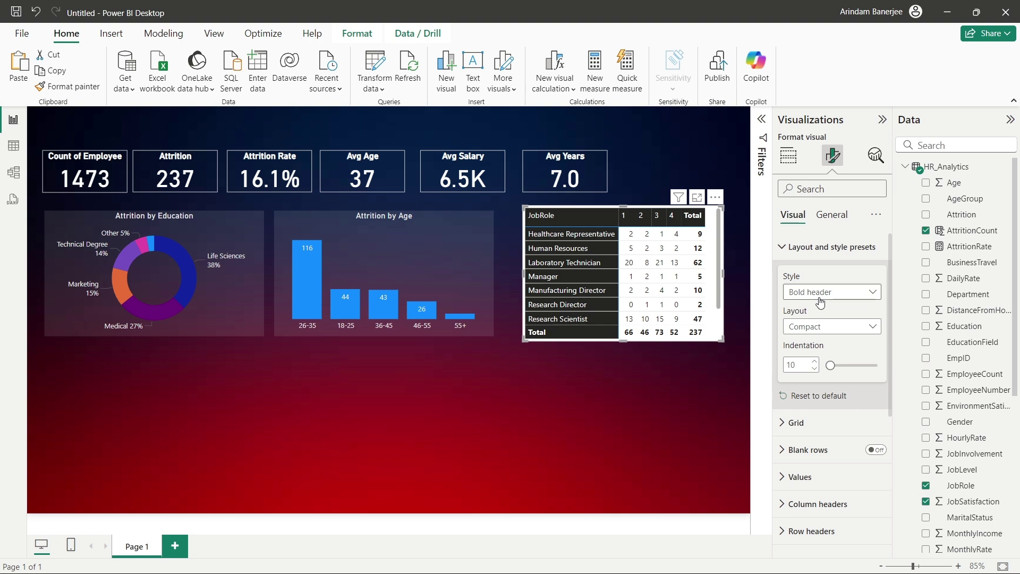
click(821, 301)
click(816, 371)
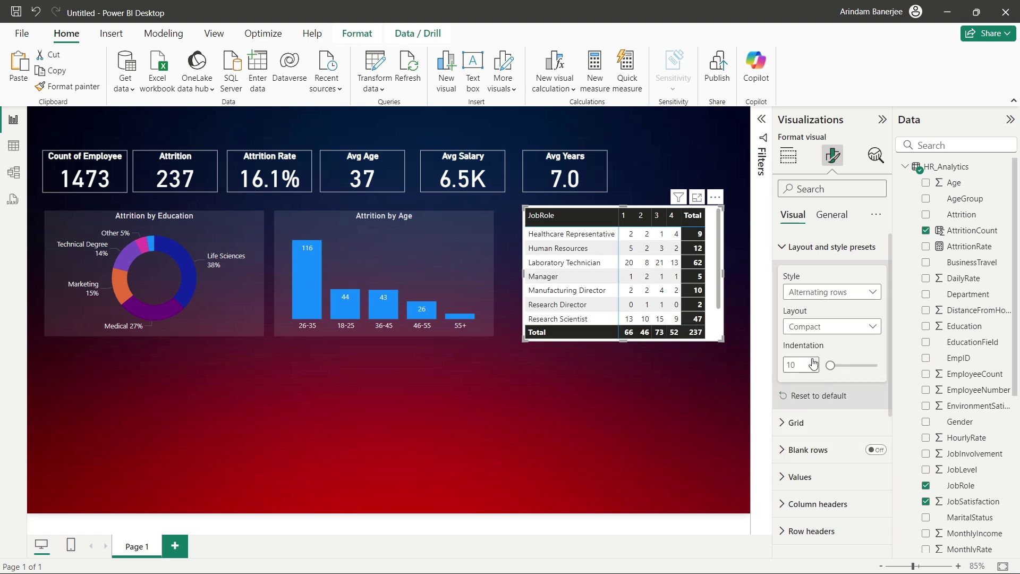
Apply the None style preset to the job role matrix and close the layout and style settings
click(829, 292)
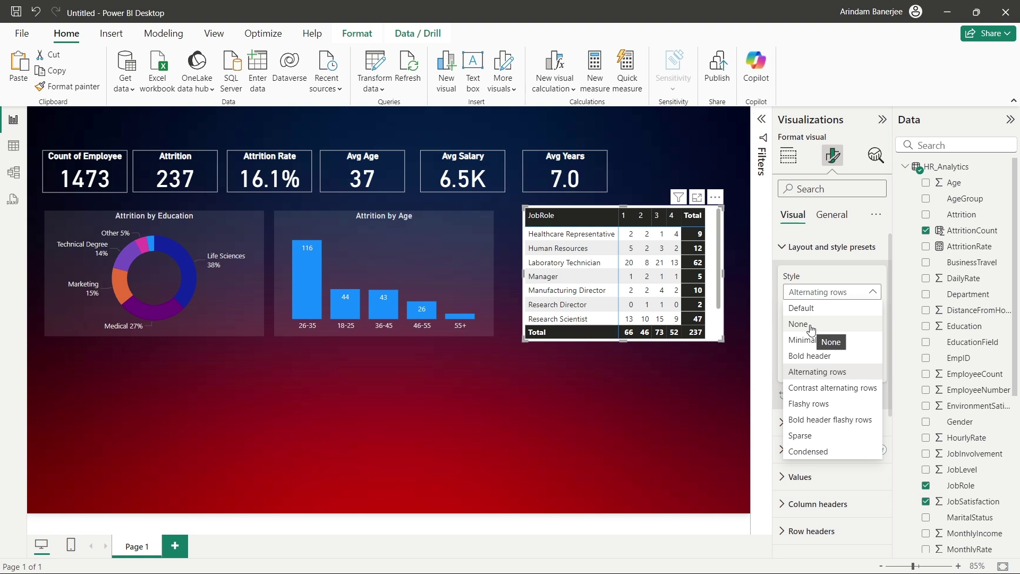
click(812, 325)
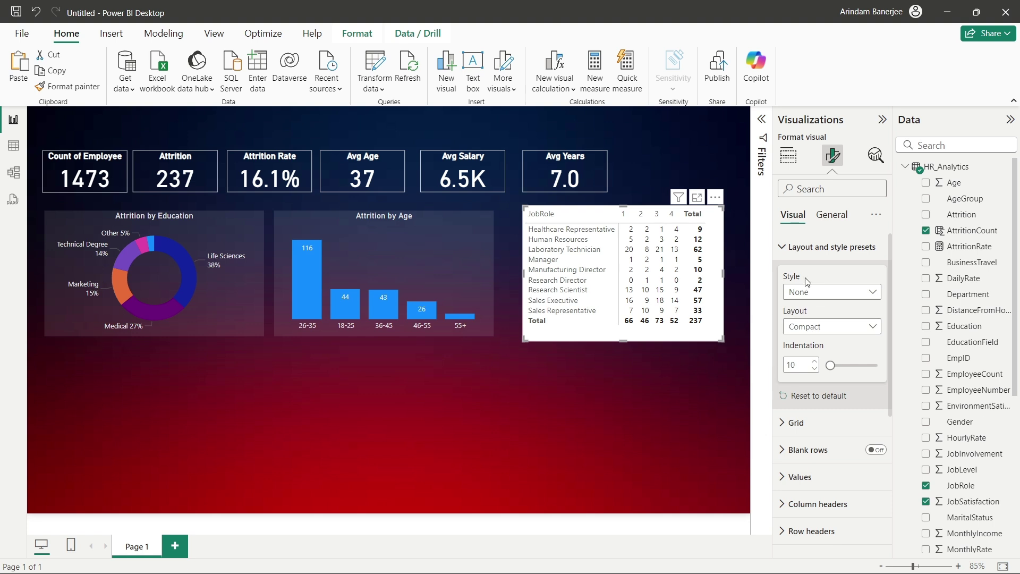
click(790, 250)
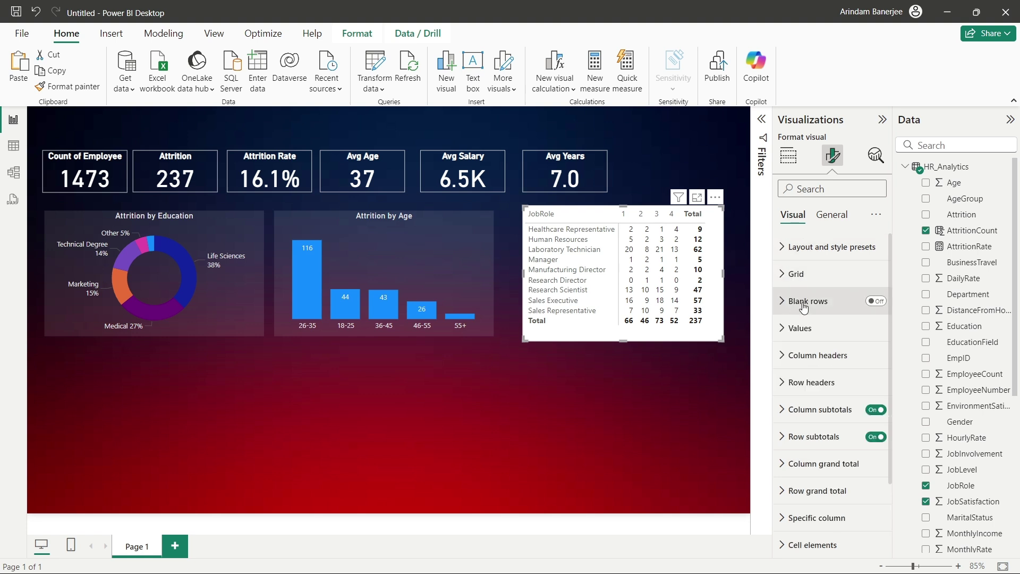
Set the text color of the matrix values to the lightest grey theme color
click(790, 326)
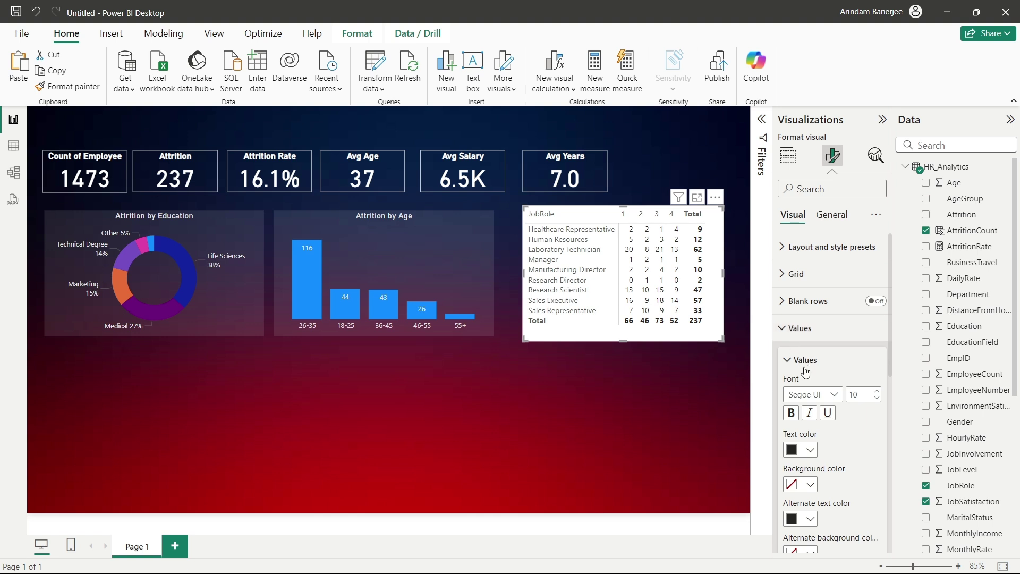
scroll(797, 393, down, 1)
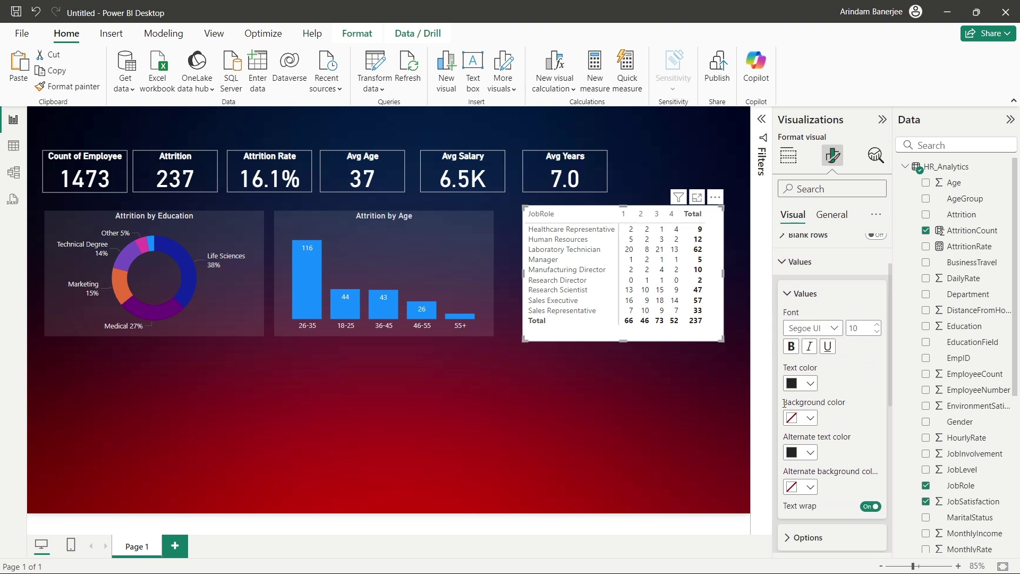
click(810, 383)
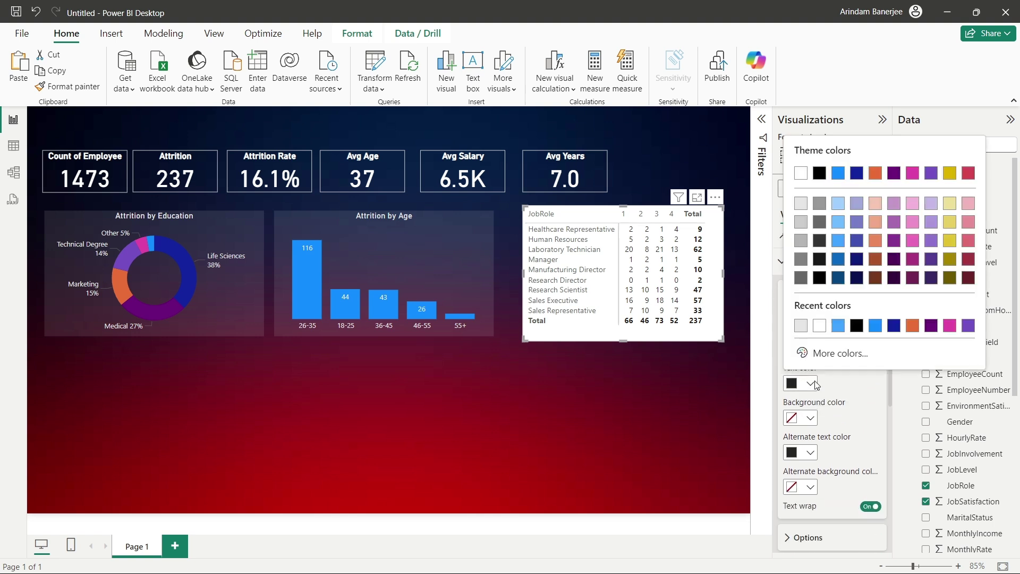
click(801, 203)
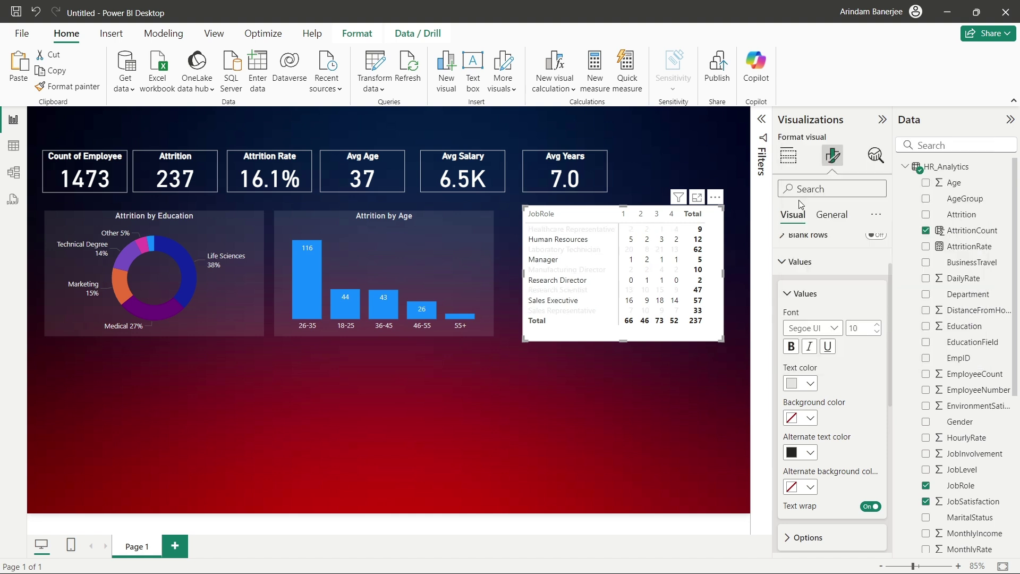
Set the text color of the matrix column headers to a light grey theme color
scroll(801, 422, down, 1)
scroll(800, 420, down, 1)
click(797, 416)
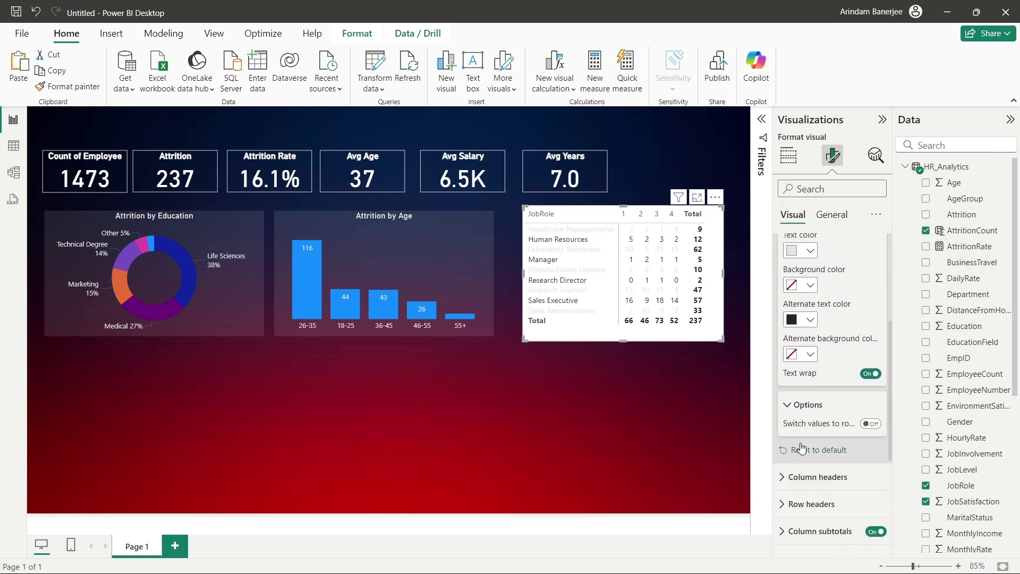
scroll(806, 447, down, 3)
click(797, 280)
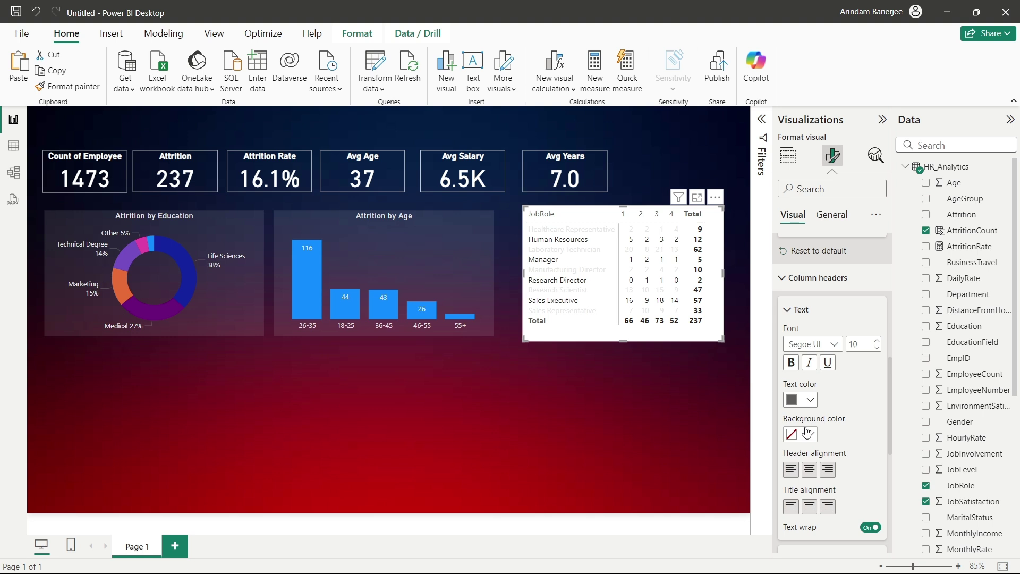
click(811, 401)
click(819, 343)
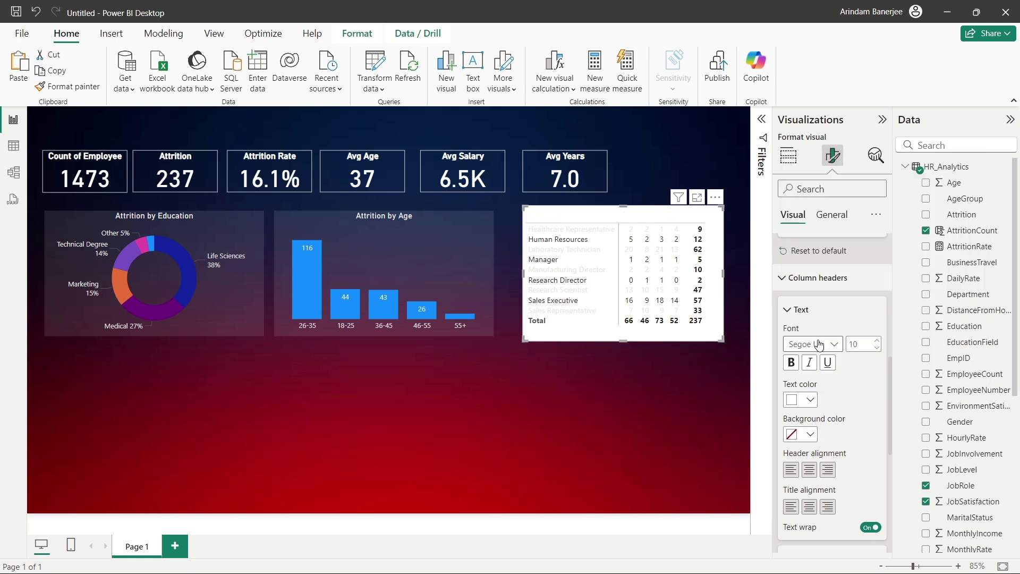
click(810, 399)
click(800, 220)
Set the text color of the matrix row headers to a light grey theme color
scroll(784, 466, down, 2)
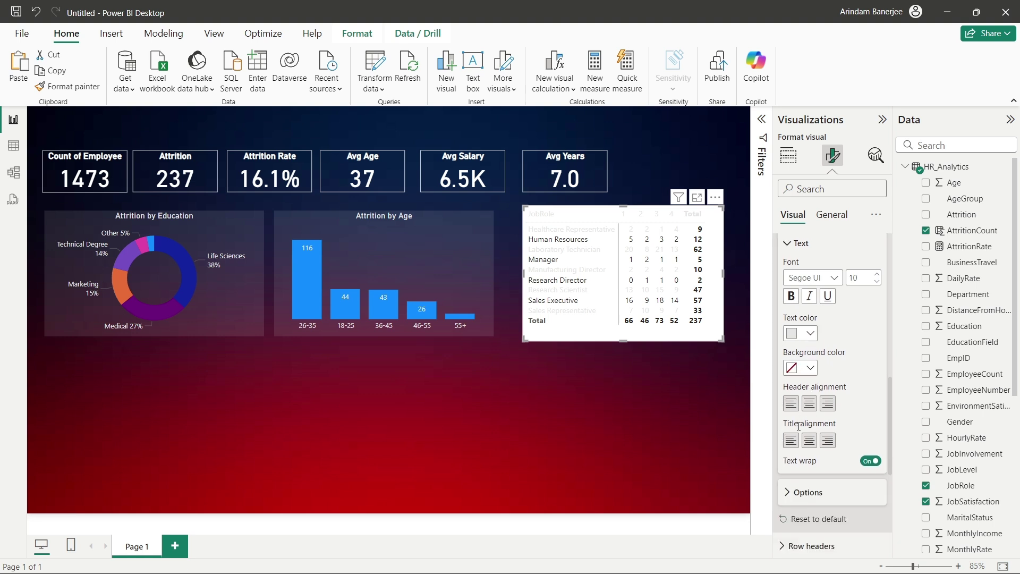
scroll(799, 425, down, 4)
click(808, 413)
scroll(808, 452, down, 4)
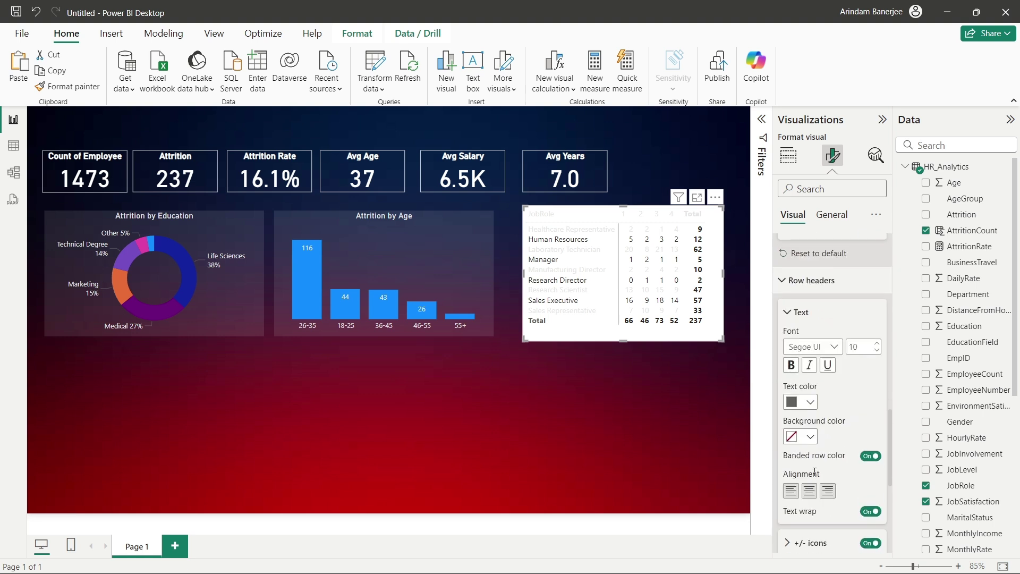
click(802, 403)
click(802, 226)
scroll(806, 406, down, 3)
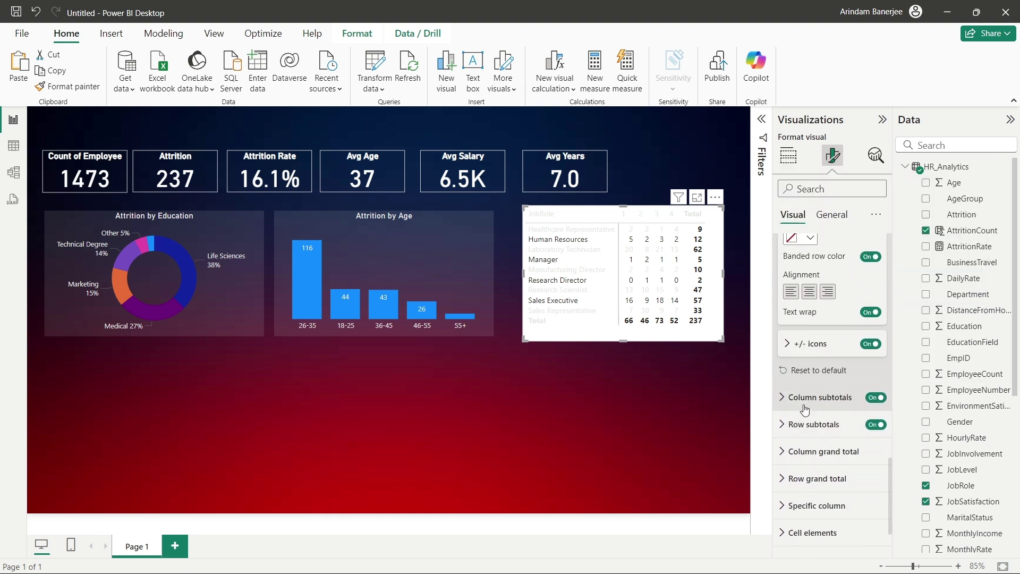
click(806, 402)
scroll(812, 473, down, 3)
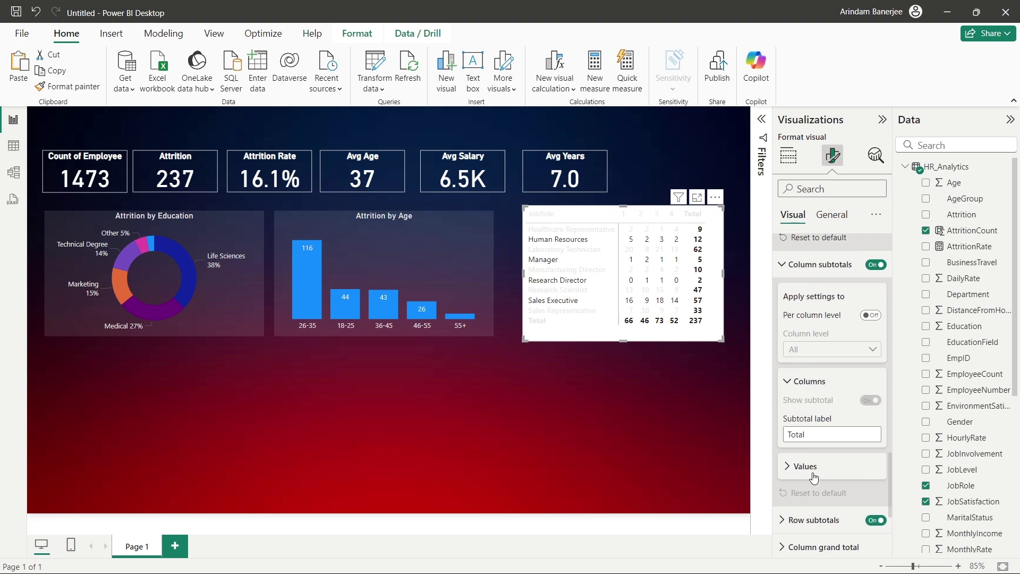
scroll(812, 474, up, 4)
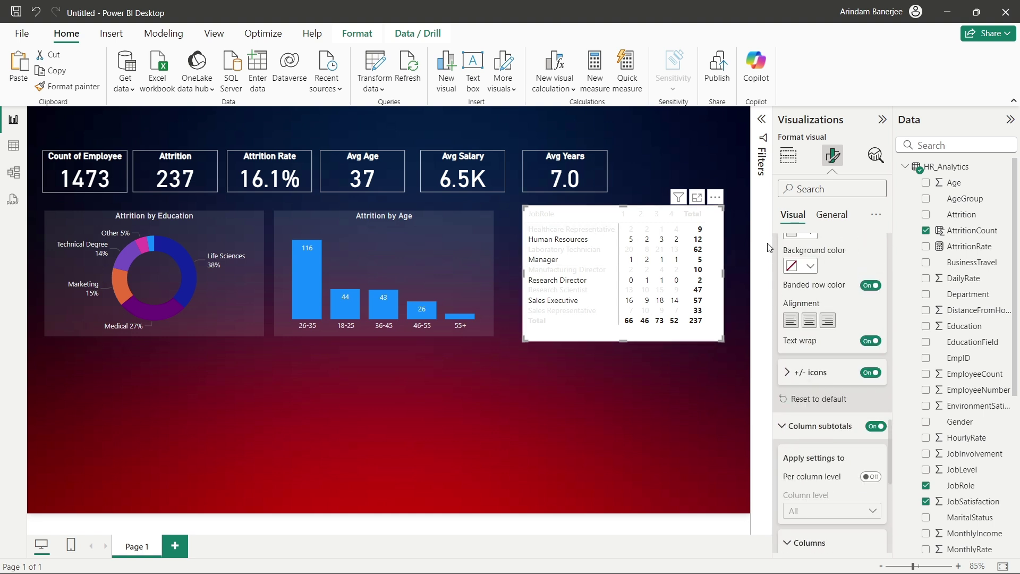
scroll(829, 234, up, 1)
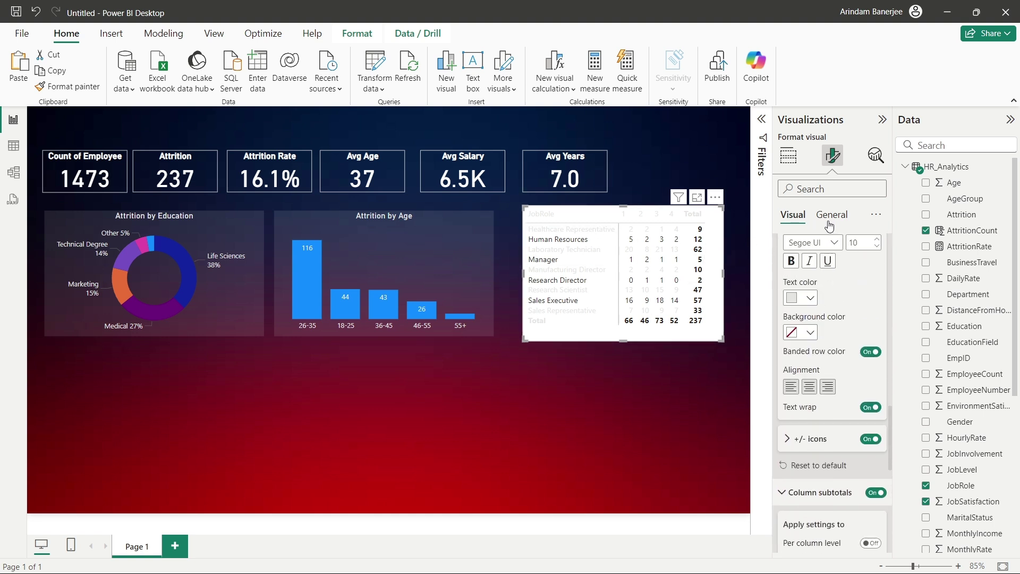
Set the transparency of the matrix background to 91% and close the effects settings
click(830, 226)
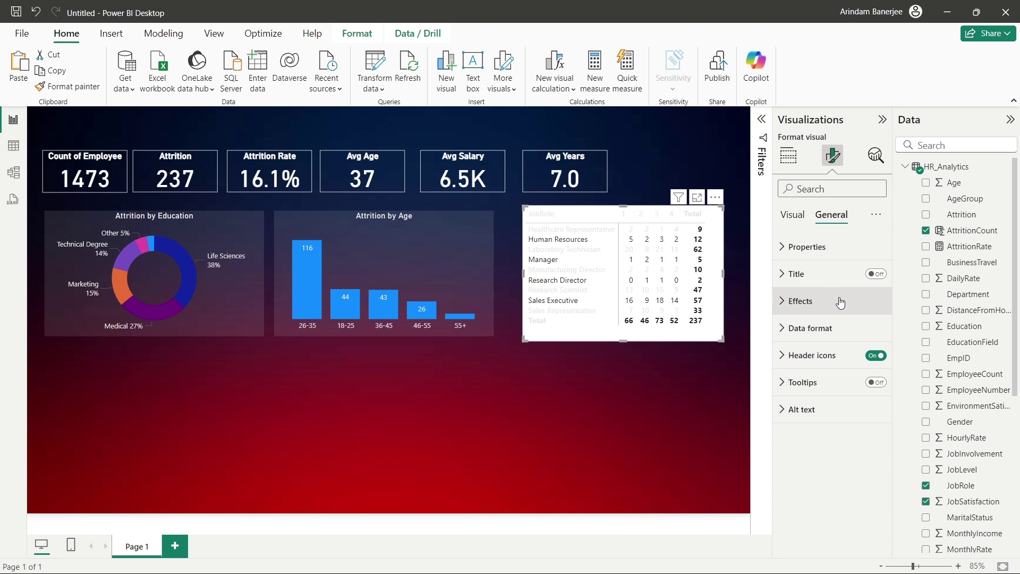
click(807, 300)
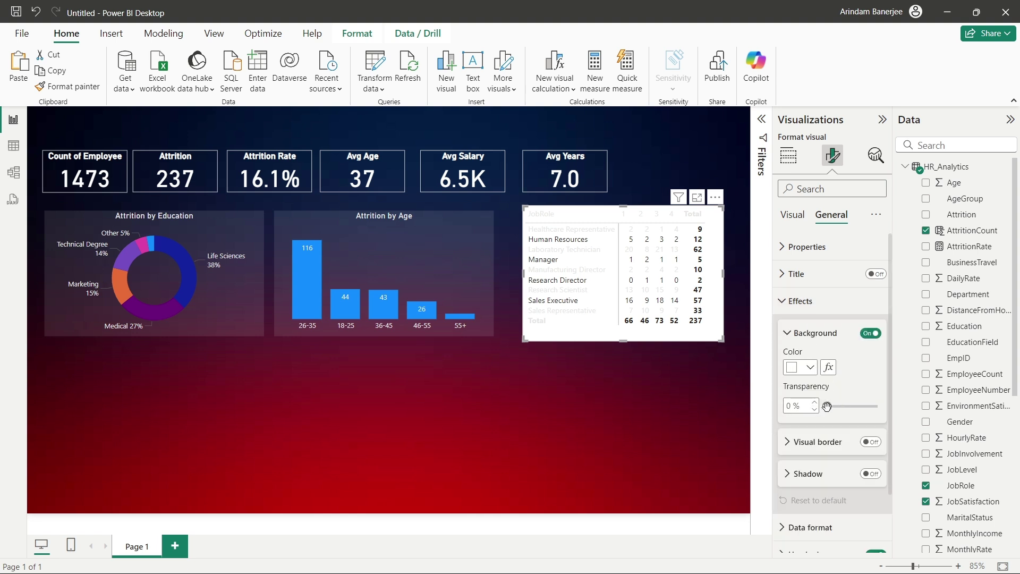
drag(827, 407, 873, 409)
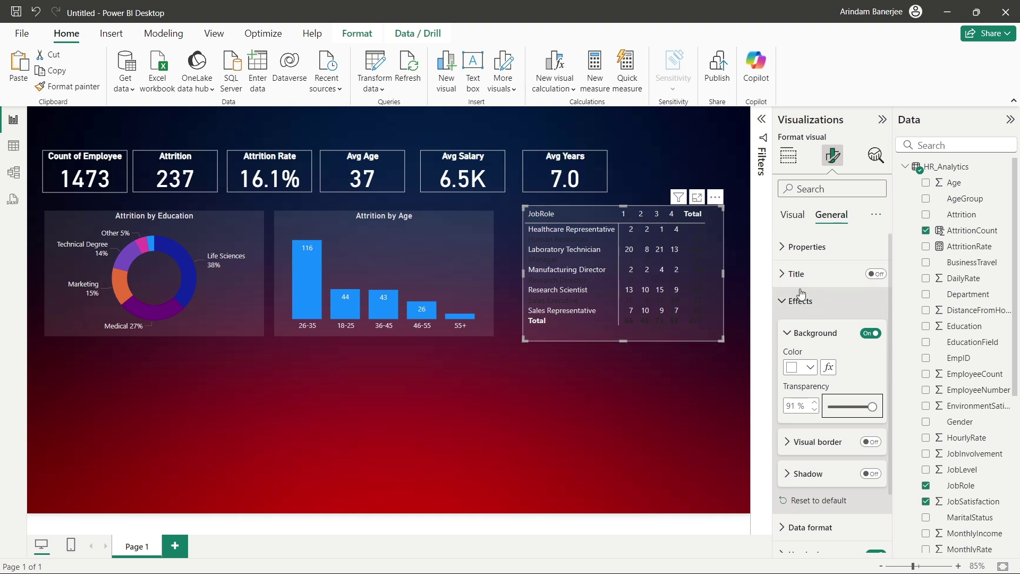
click(787, 304)
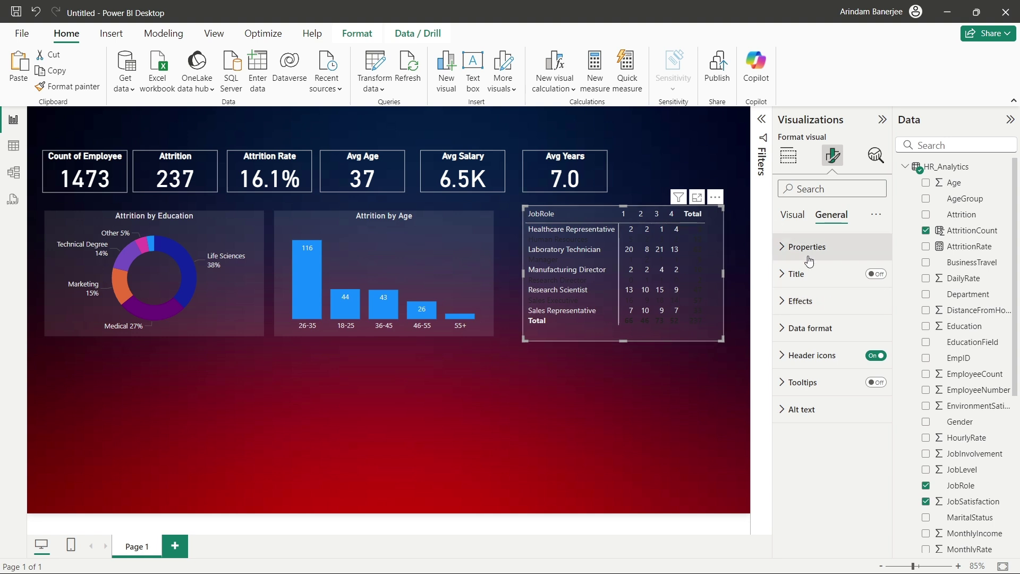
Find the matrix's text color settings and set the alternate text color of its values to White, 10% darker
click(798, 219)
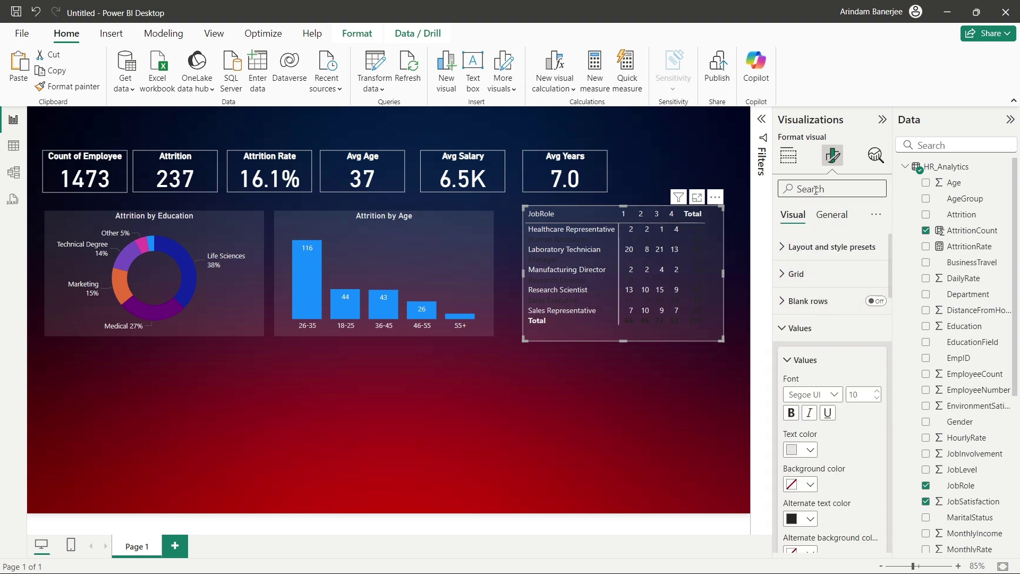
click(809, 189)
text(text colo)
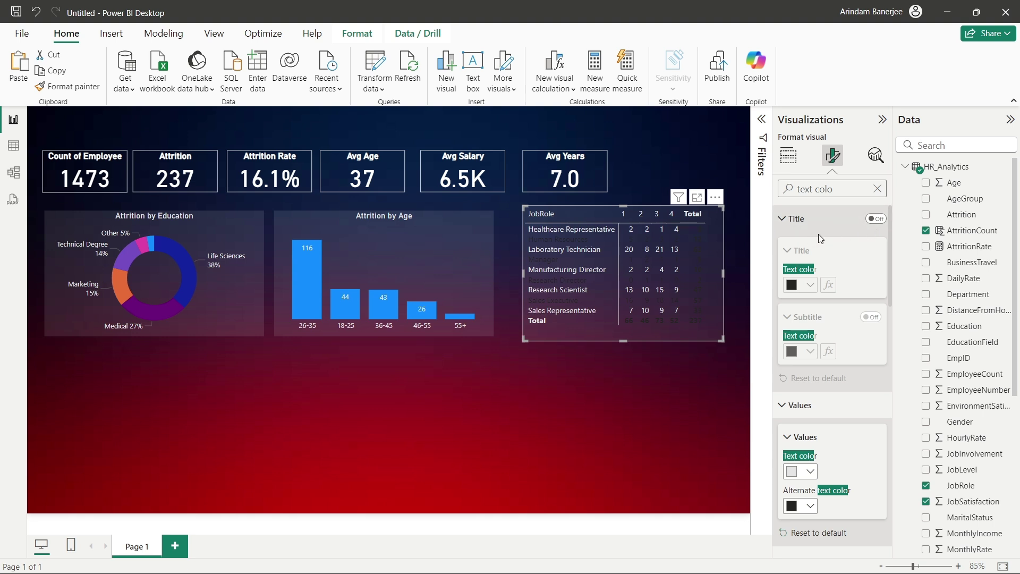
scroll(813, 420, down, 1)
scroll(813, 420, down, 4)
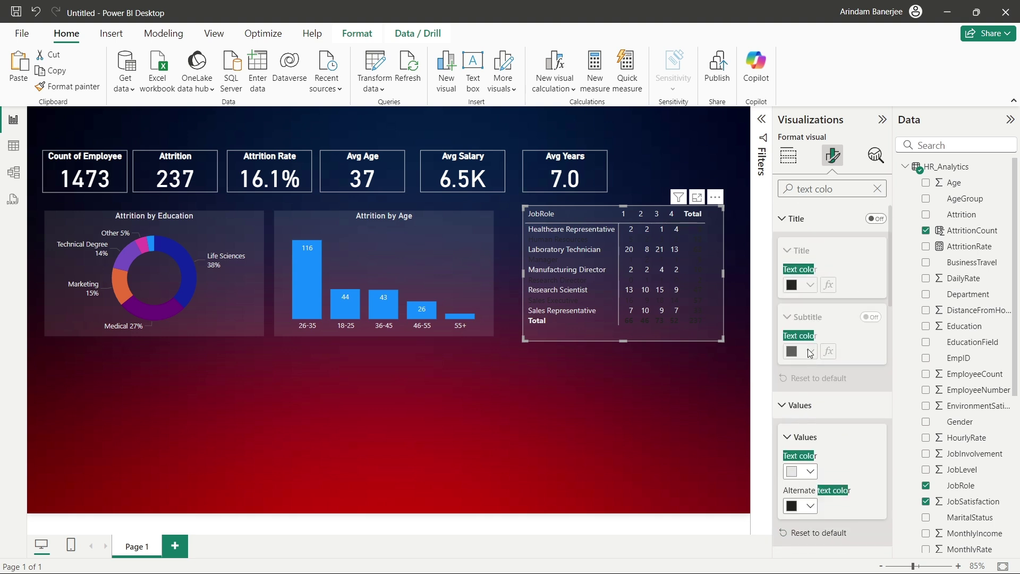
click(812, 374)
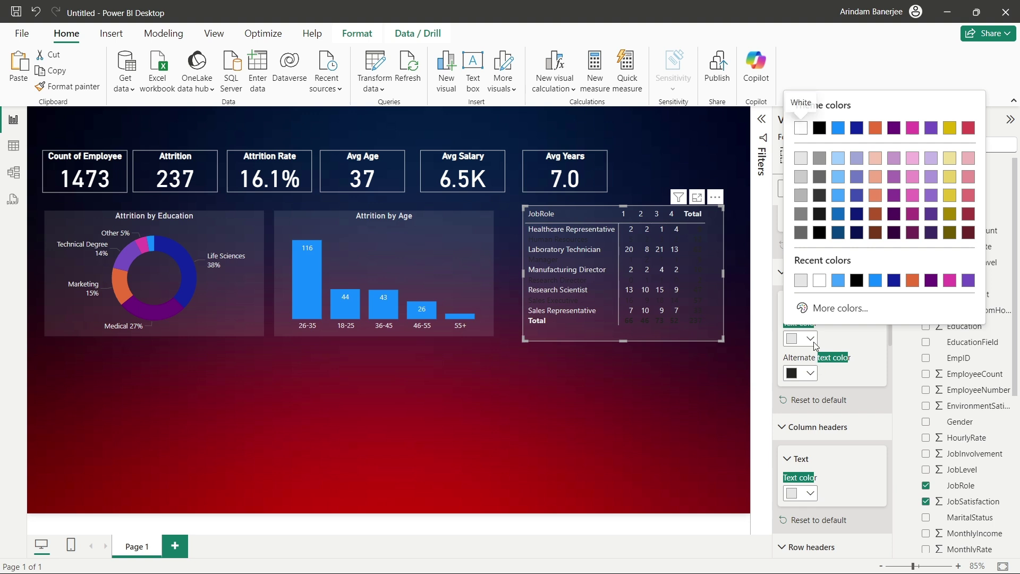
click(813, 374)
click(812, 374)
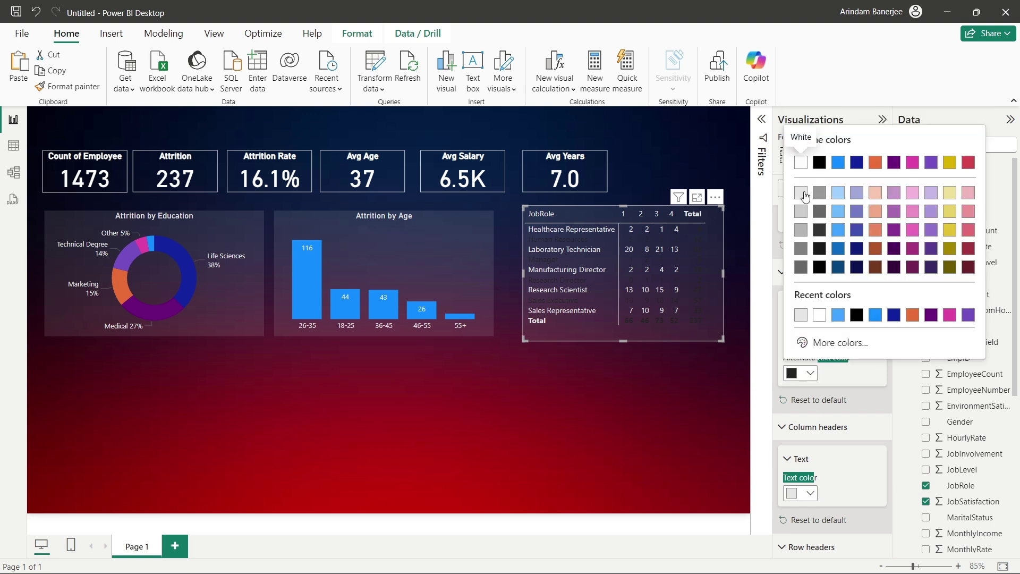
click(803, 199)
Set the text color of the matrix's column subtotals and row subtotals to White, 10% darker
scroll(805, 416, down, 10)
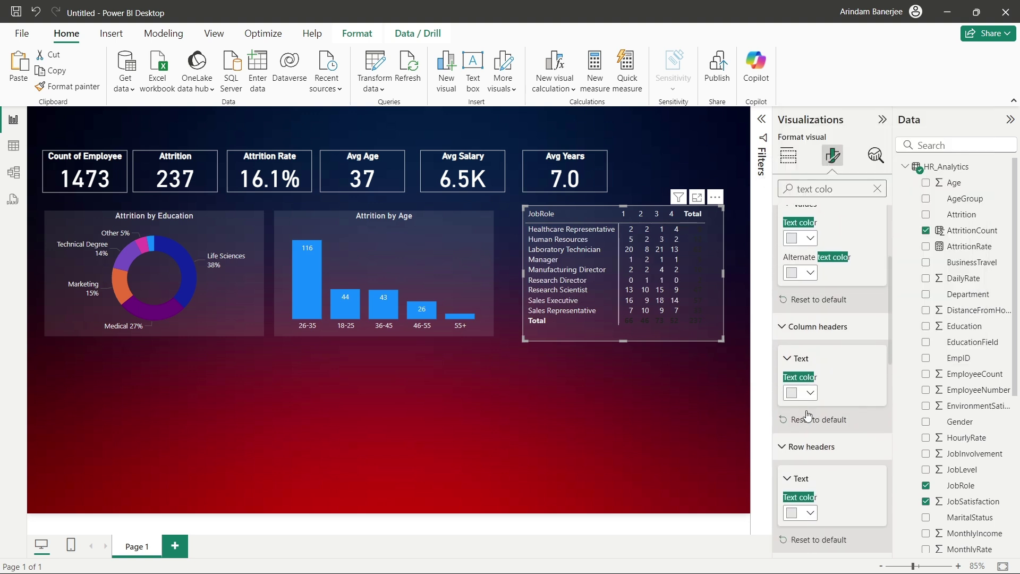
click(812, 435)
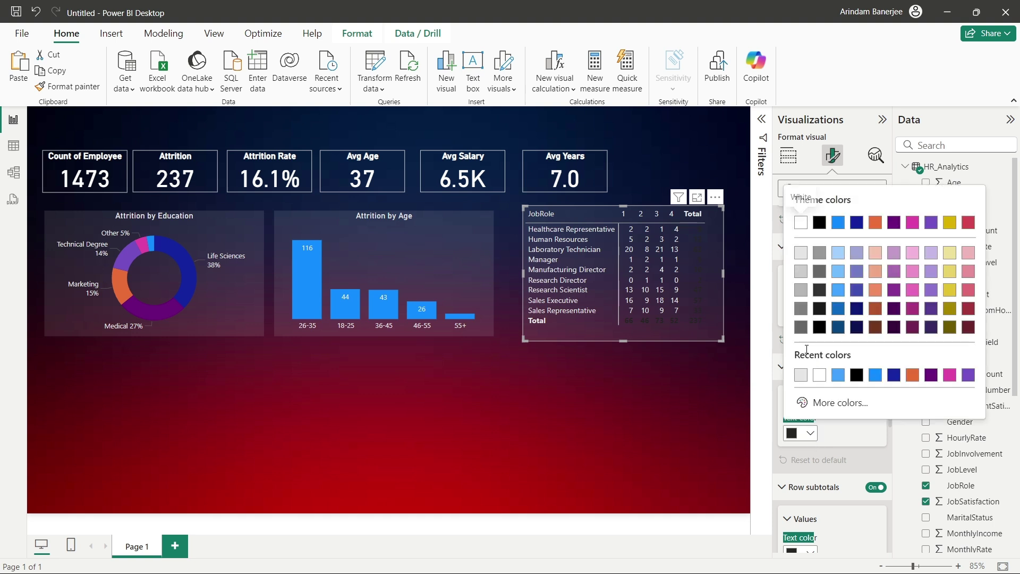
click(807, 258)
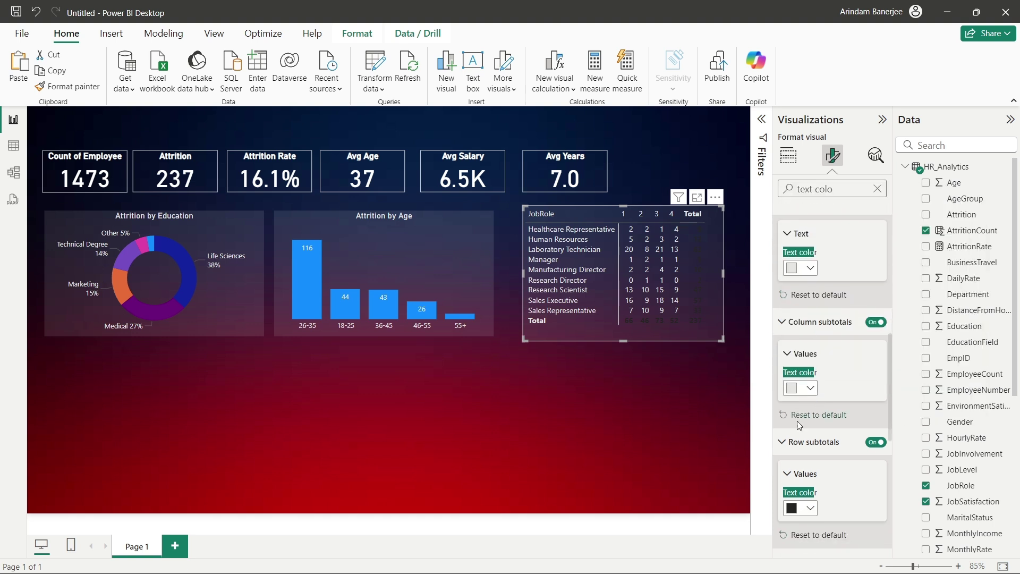
scroll(812, 430, down, 3)
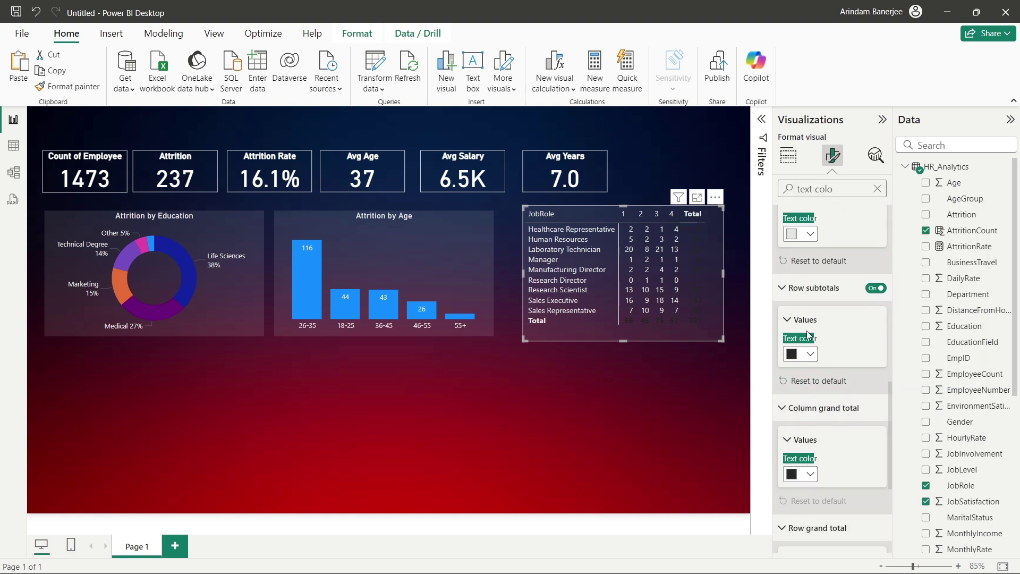
click(810, 354)
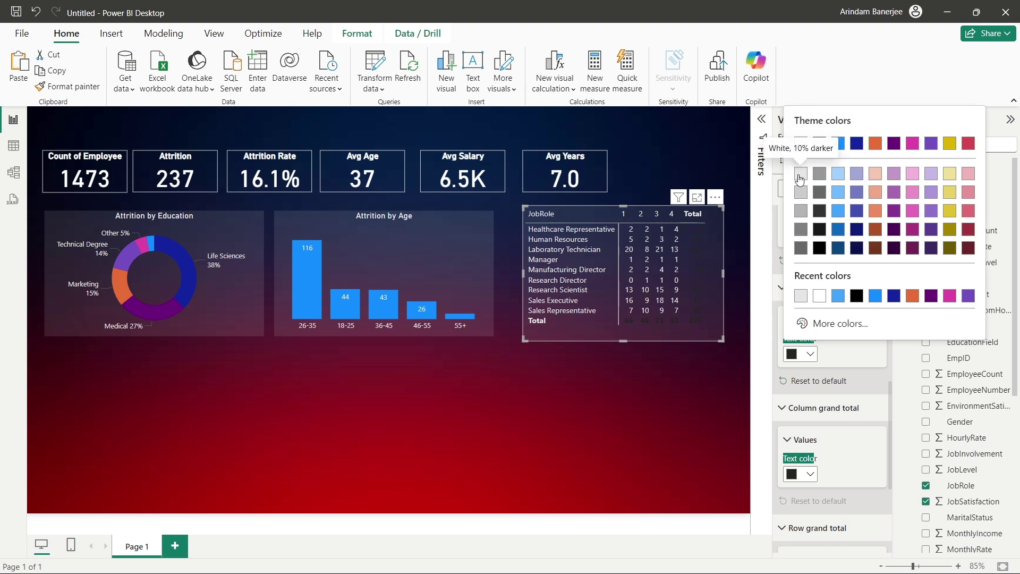
click(801, 176)
Set the matrix's column and row grand total text color to White, 10% darker, and clear the settings search
click(800, 470)
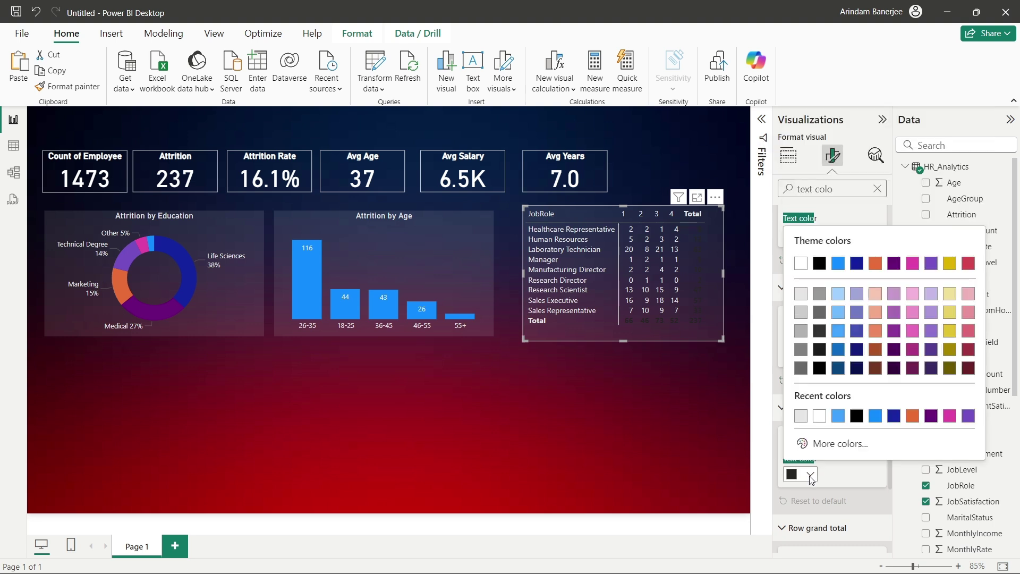
click(803, 296)
scroll(808, 440, down, 3)
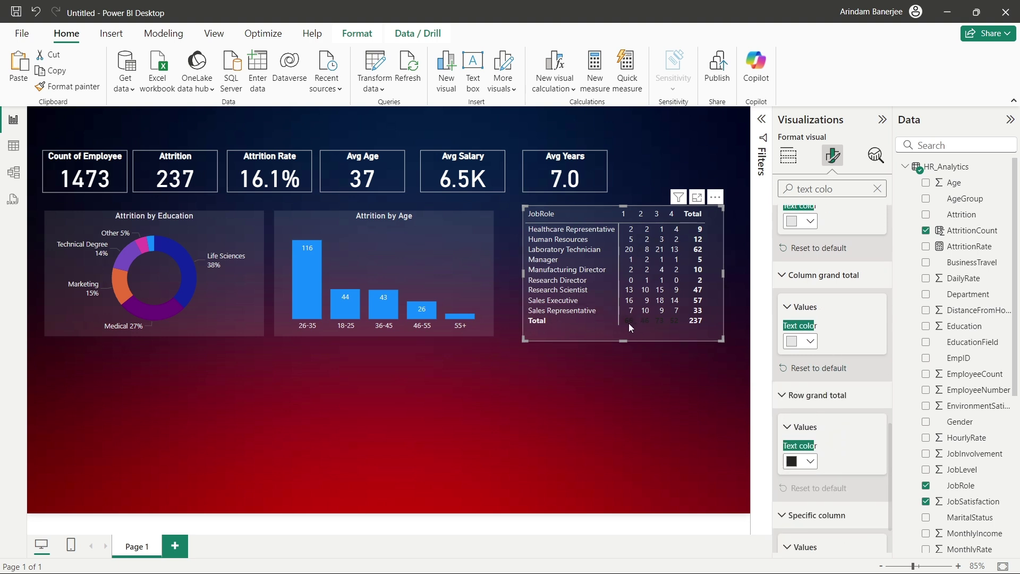
click(811, 462)
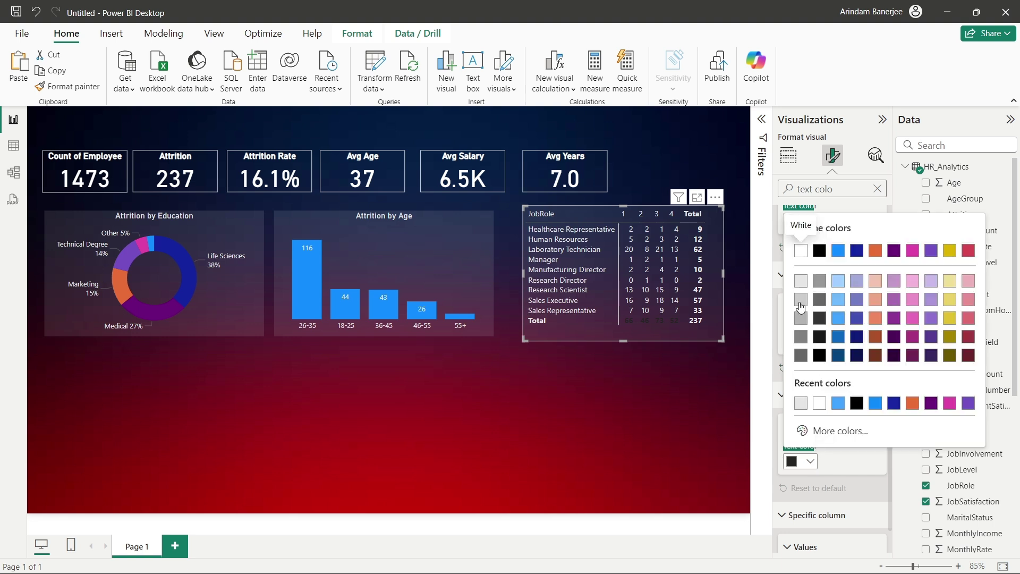
click(800, 282)
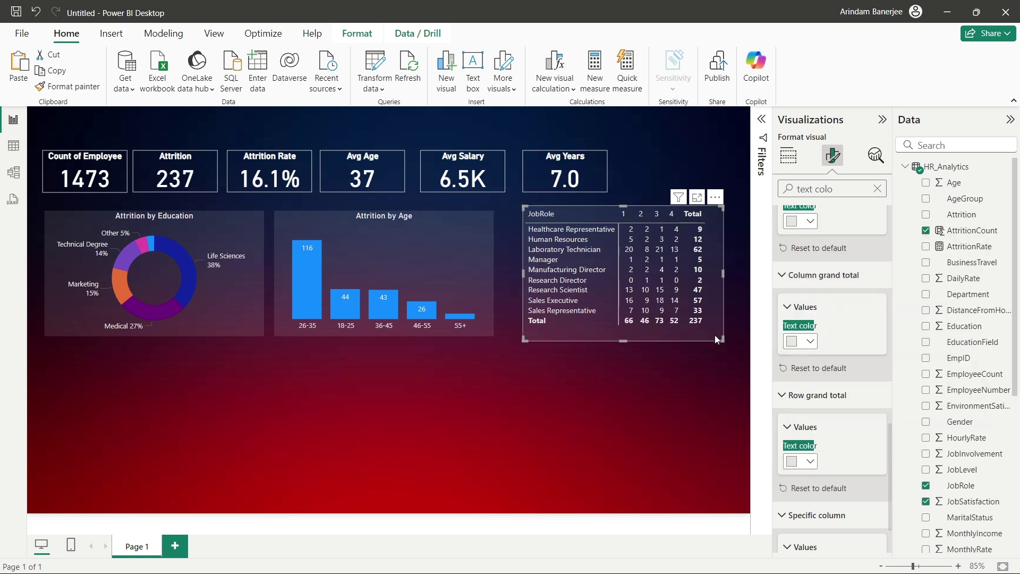
scroll(805, 313, up, 1)
scroll(805, 312, up, 5)
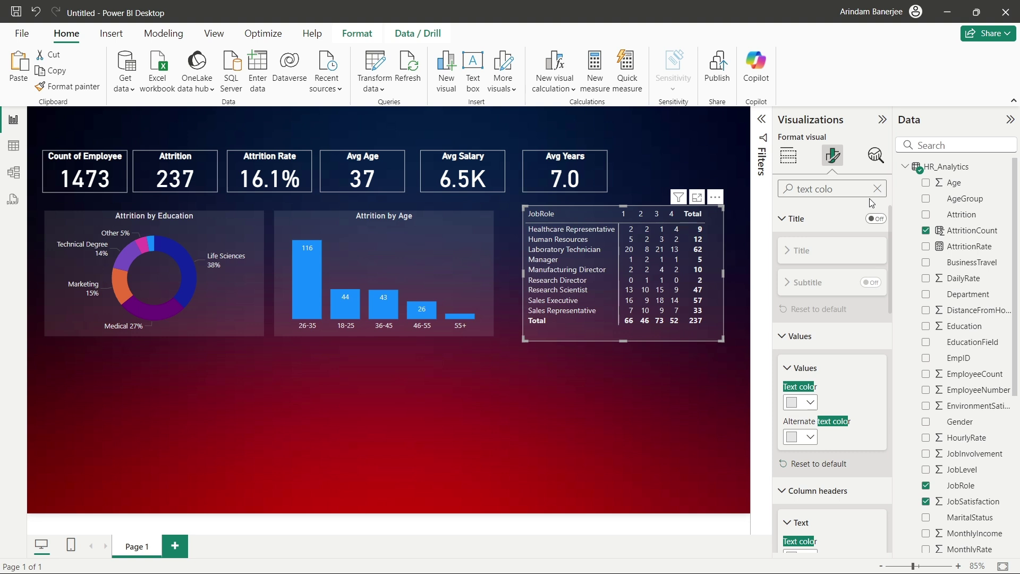
click(878, 189)
click(785, 328)
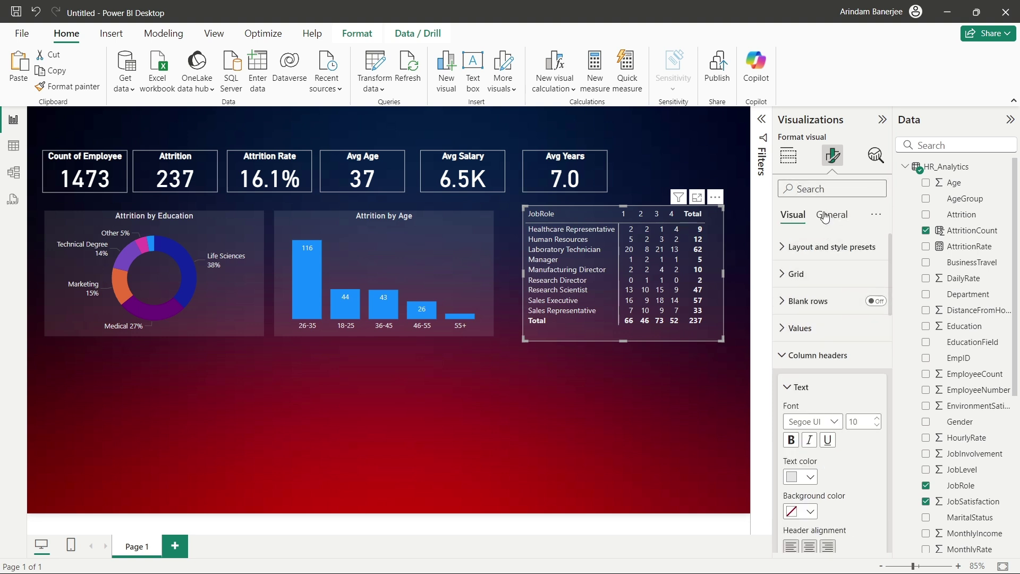
click(831, 217)
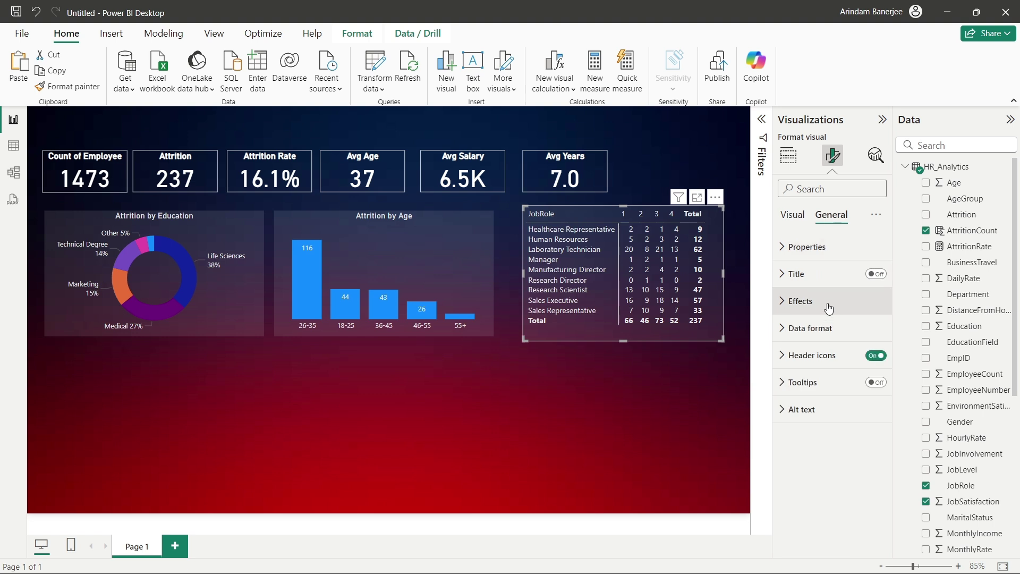
click(798, 275)
click(875, 275)
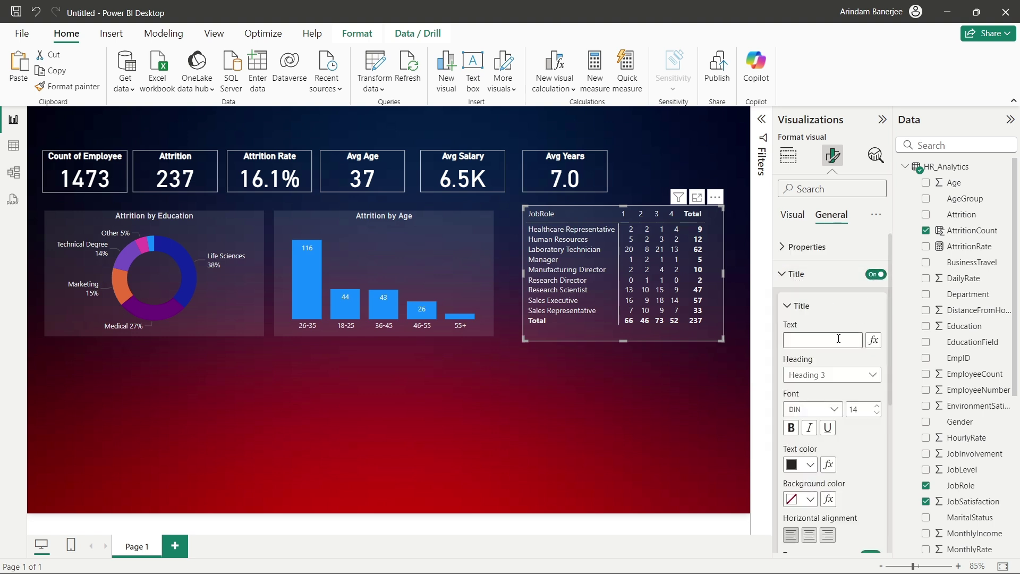
click(805, 339)
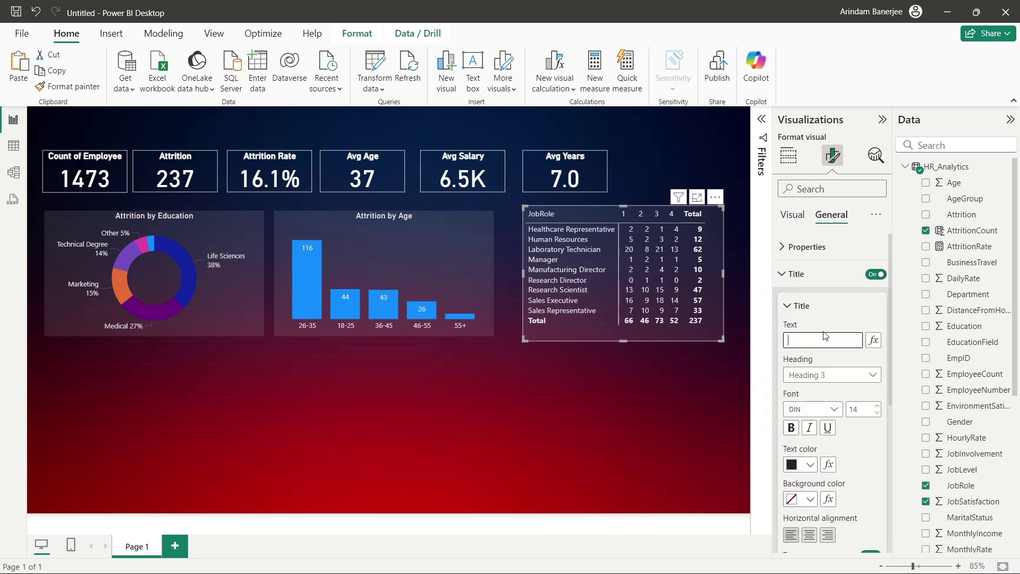
click(877, 275)
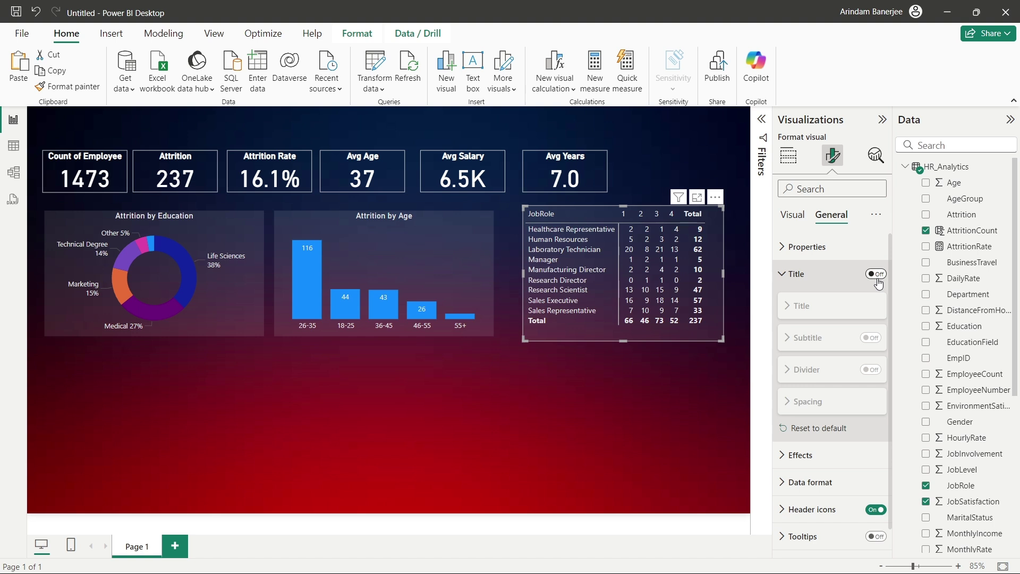
click(792, 275)
Turn on conditional font color for the Sum of AttritionCount series in the matrix's cell elements
click(792, 215)
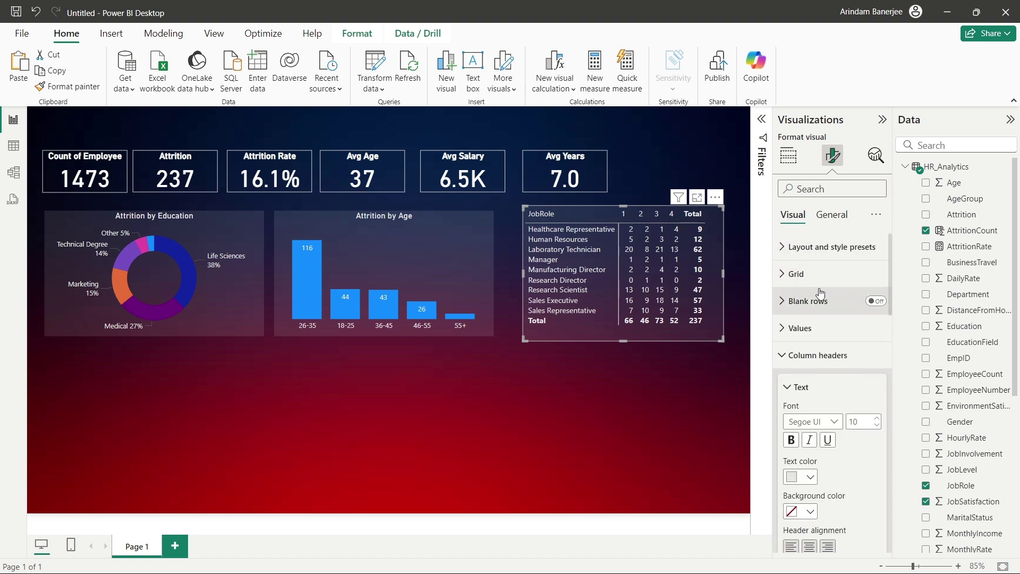
scroll(792, 357, down, 5)
scroll(792, 319, up, 4)
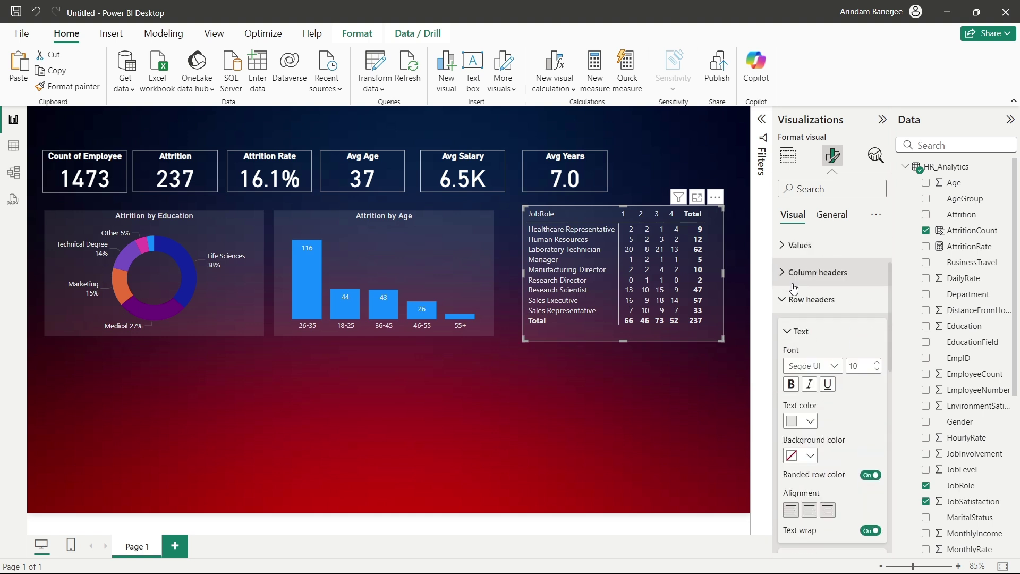
click(793, 318)
scroll(812, 401, down, 3)
scroll(811, 401, up, 2)
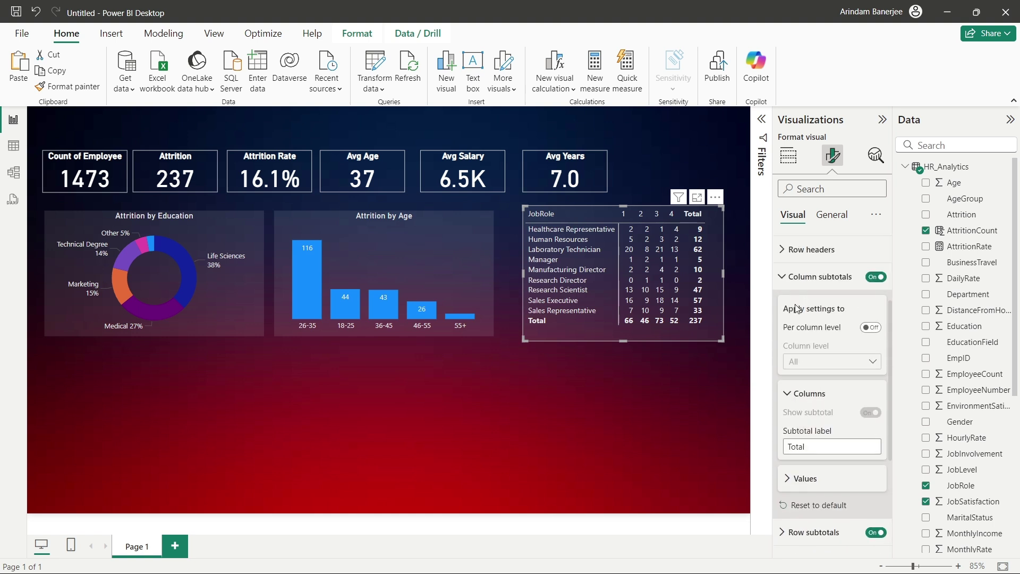
click(813, 276)
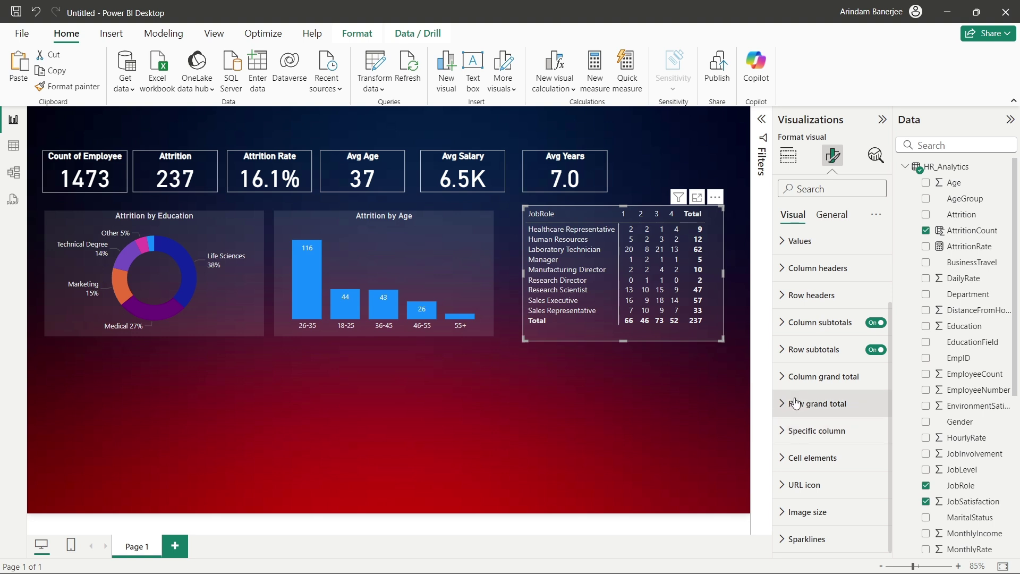
click(805, 460)
scroll(819, 461, down, 4)
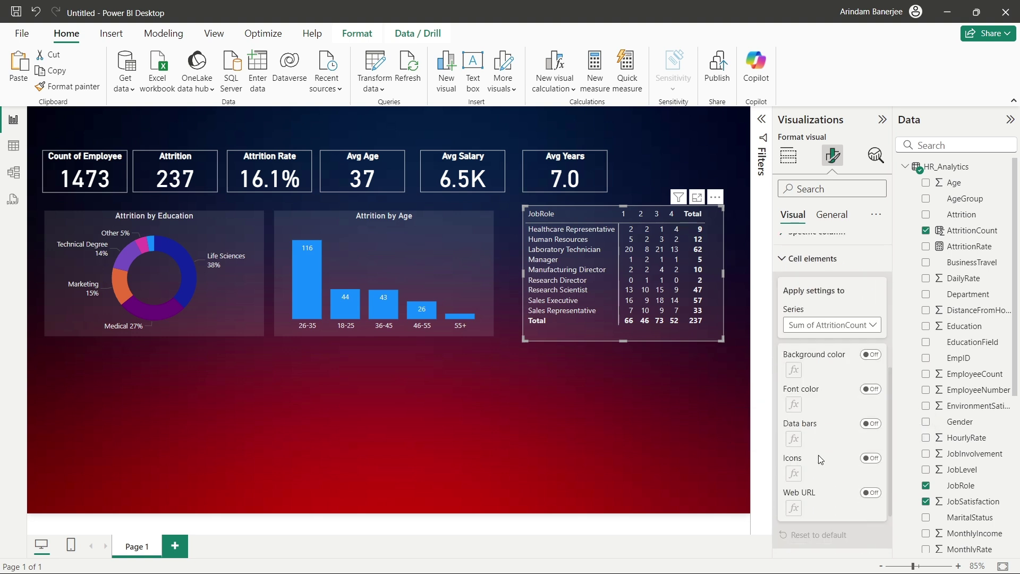
scroll(811, 404, up, 2)
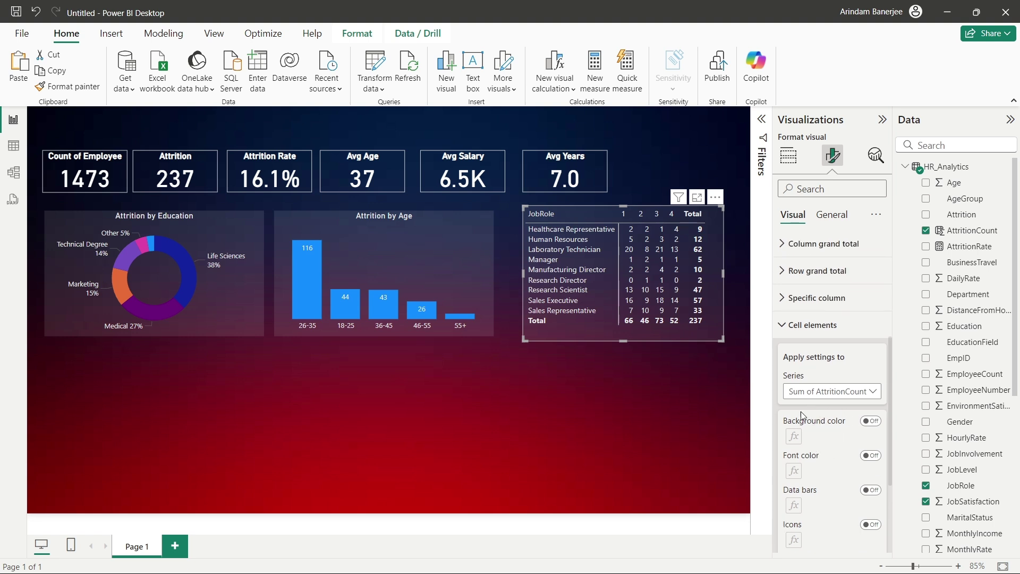
scroll(811, 378, down, 2)
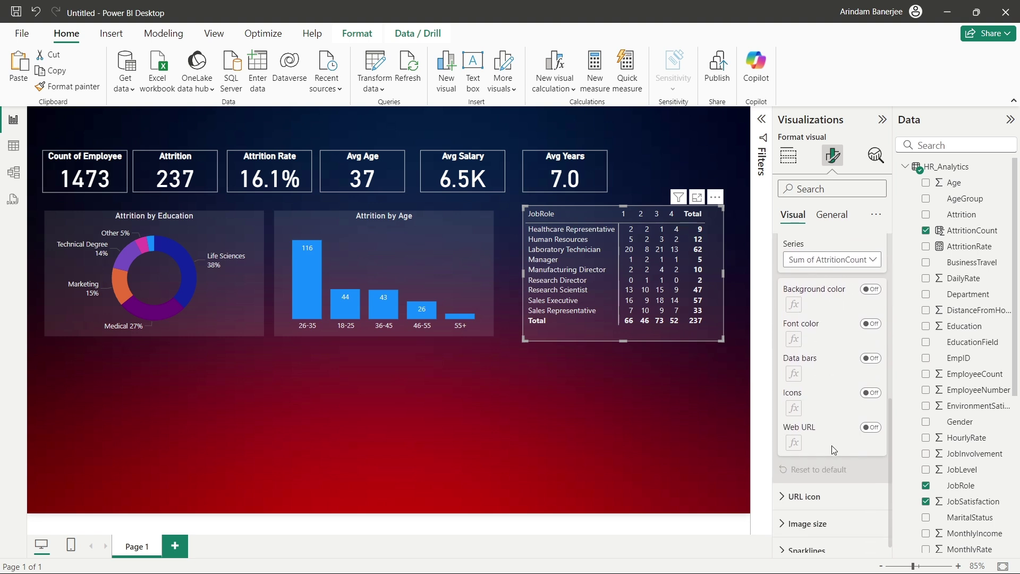
click(870, 322)
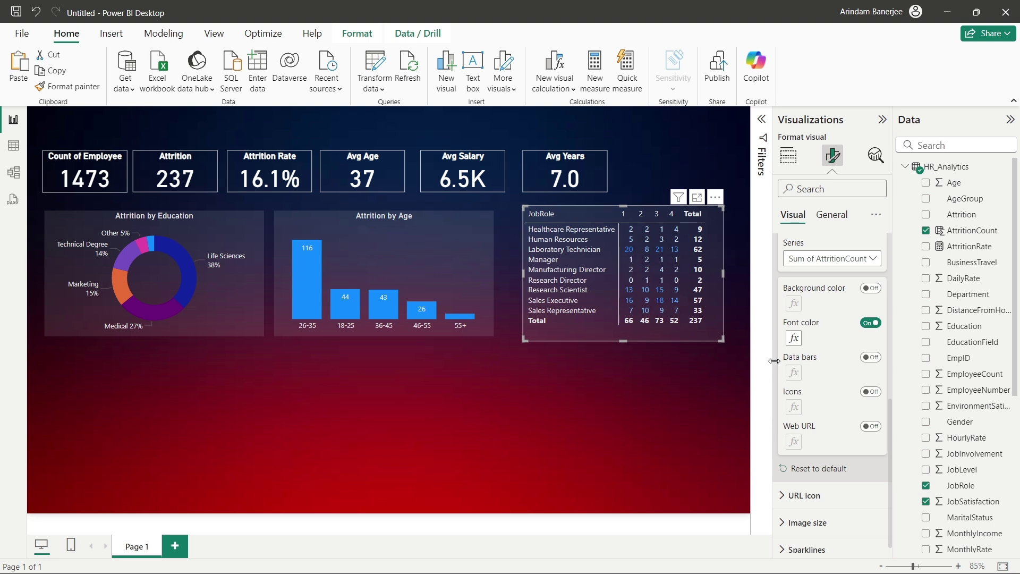
click(678, 251)
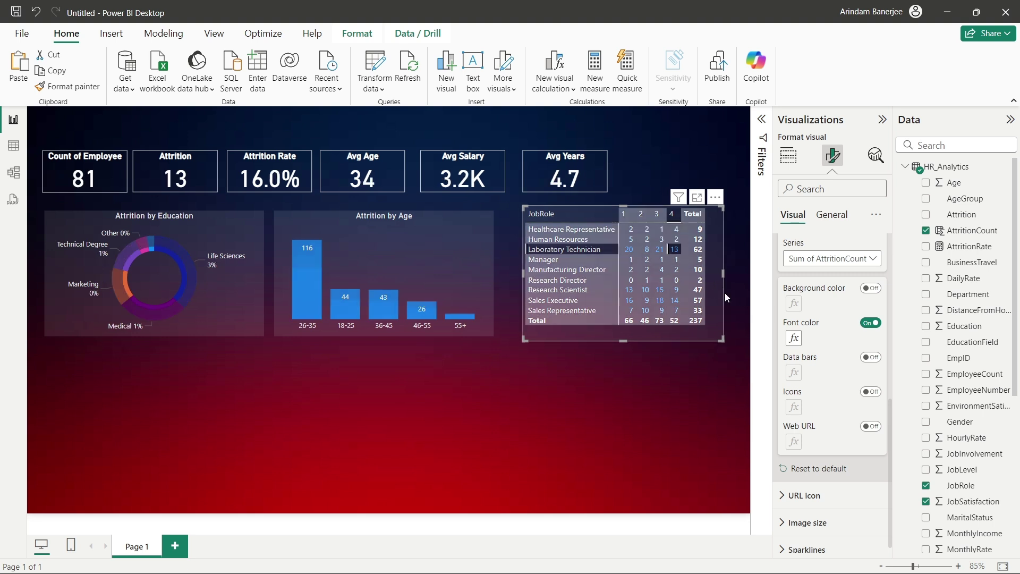
click(795, 339)
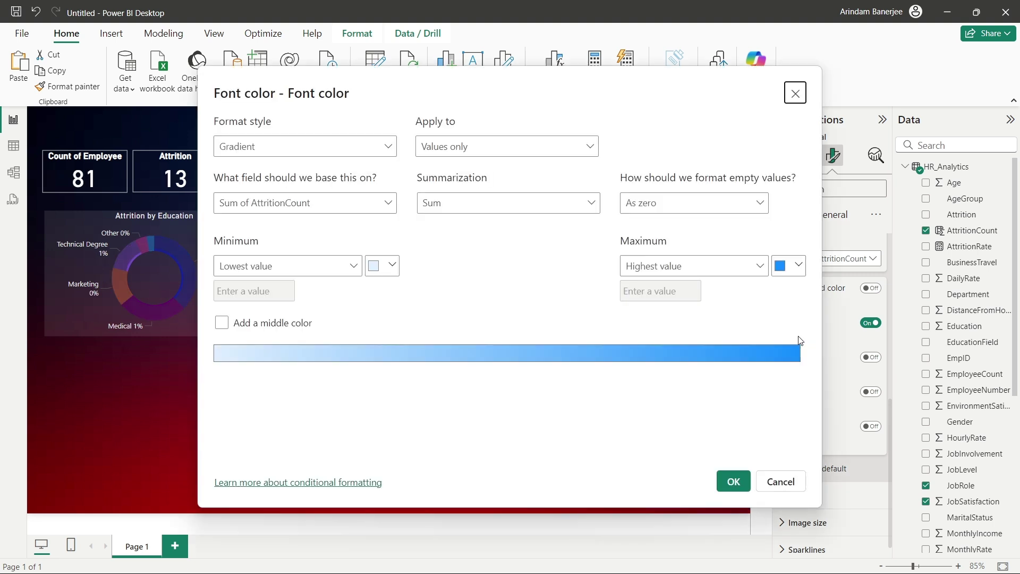
click(797, 267)
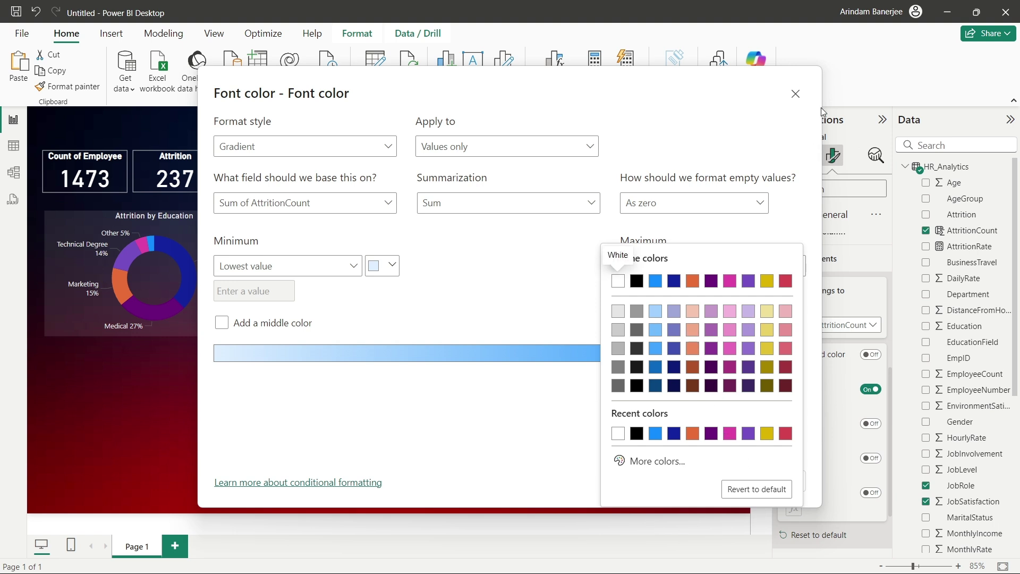
click(795, 94)
click(796, 95)
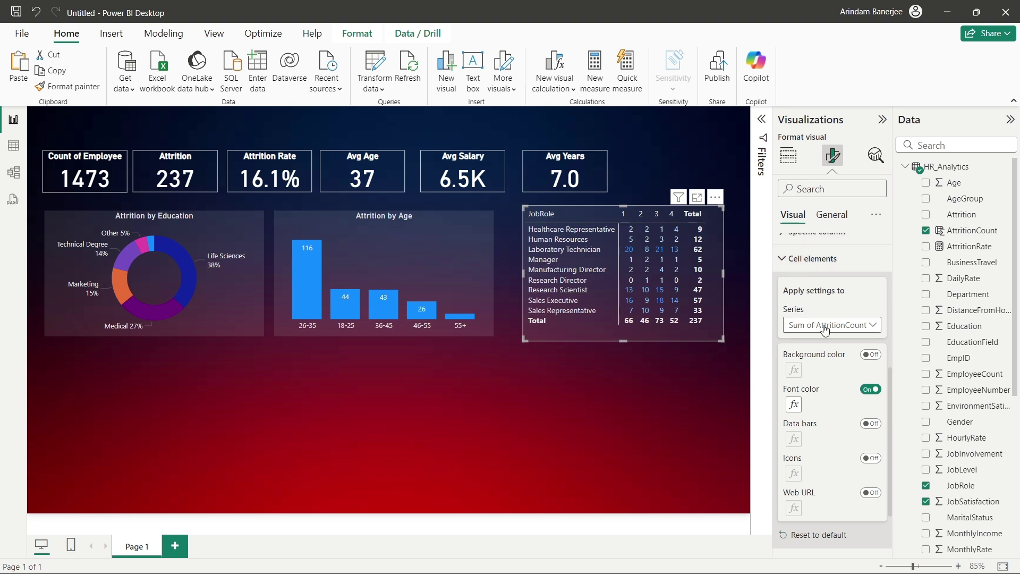
Adjust the chart row's layout by moving the matrix slightly up and both attrition charts slightly right
click(671, 393)
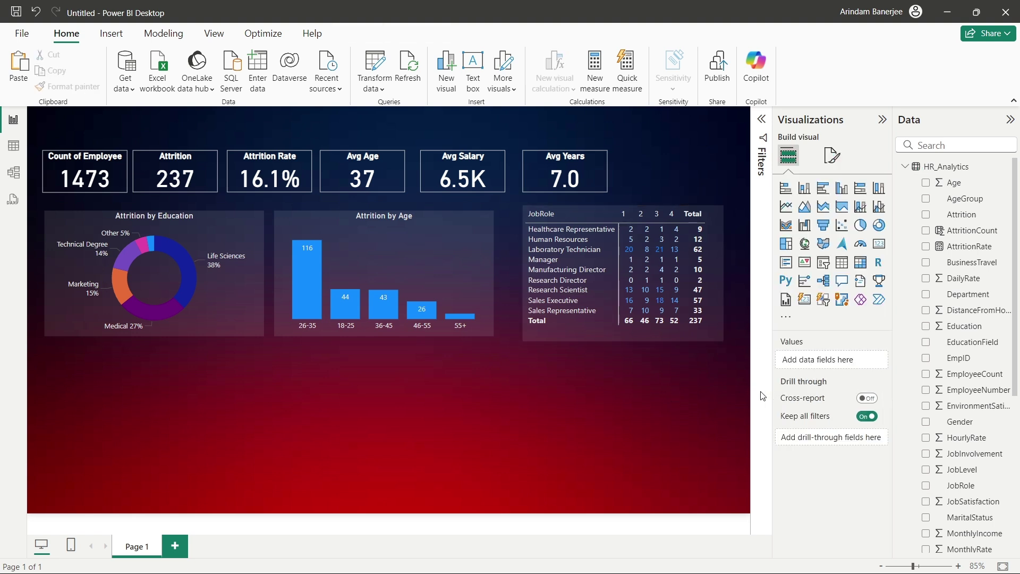
drag(637, 323, 629, 295)
click(629, 295)
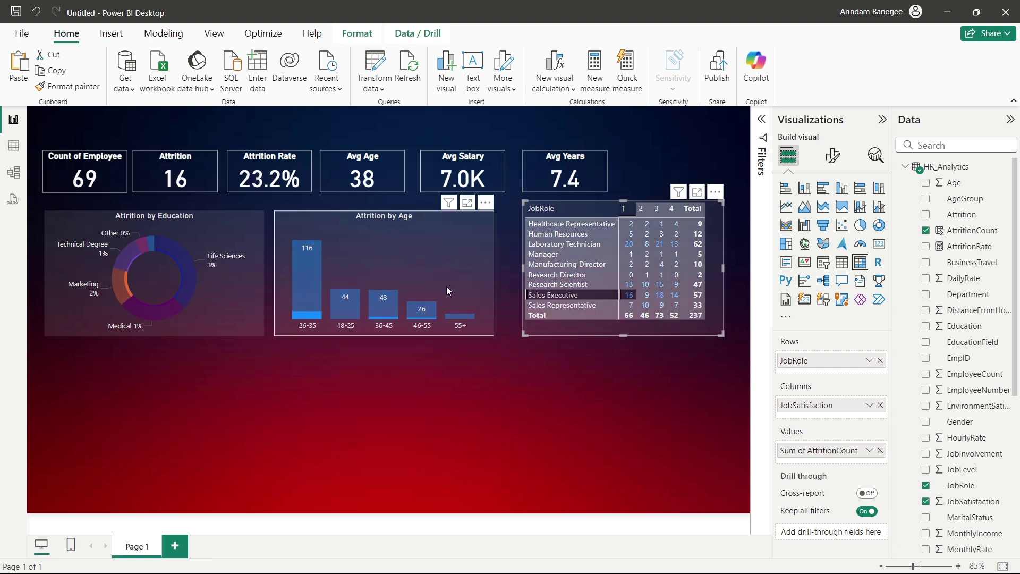
drag(446, 286, 455, 286)
drag(220, 269, 225, 270)
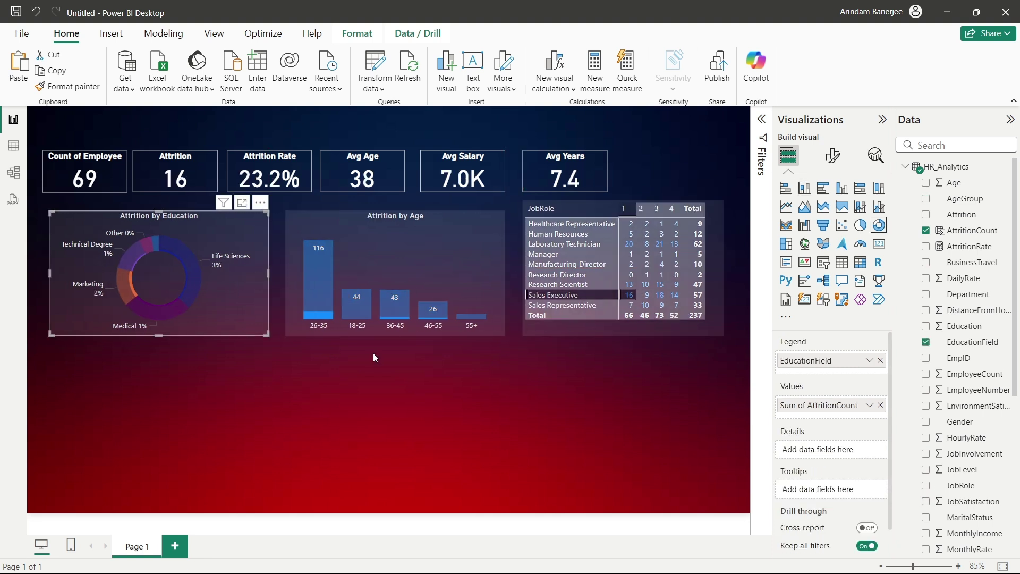
Clear the matrix's cell selection and stretch both attrition charts upward until their top edges align with the matrix
click(557, 370)
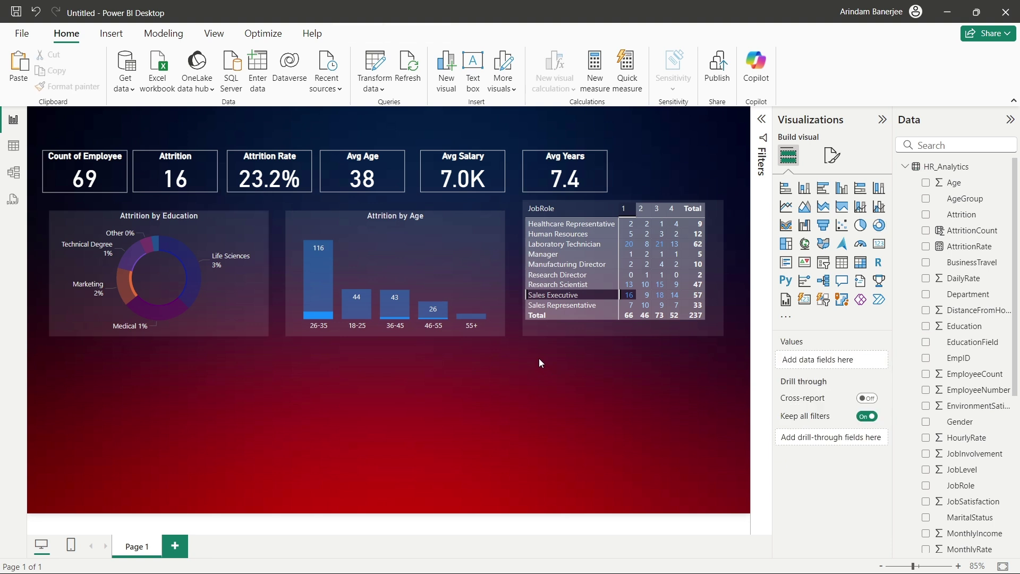
click(581, 323)
click(451, 233)
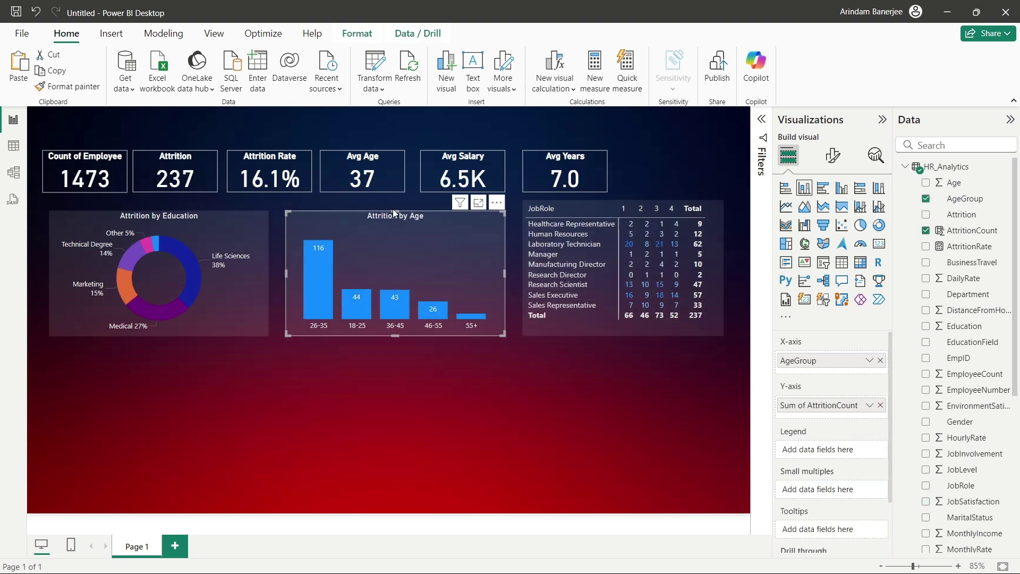
drag(394, 207, 393, 205)
click(166, 208)
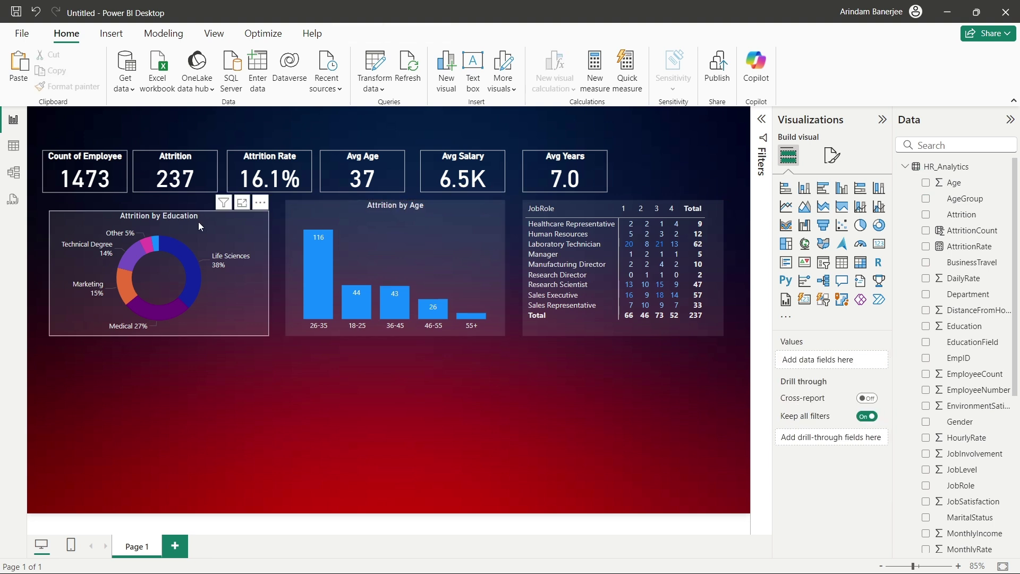
click(155, 212)
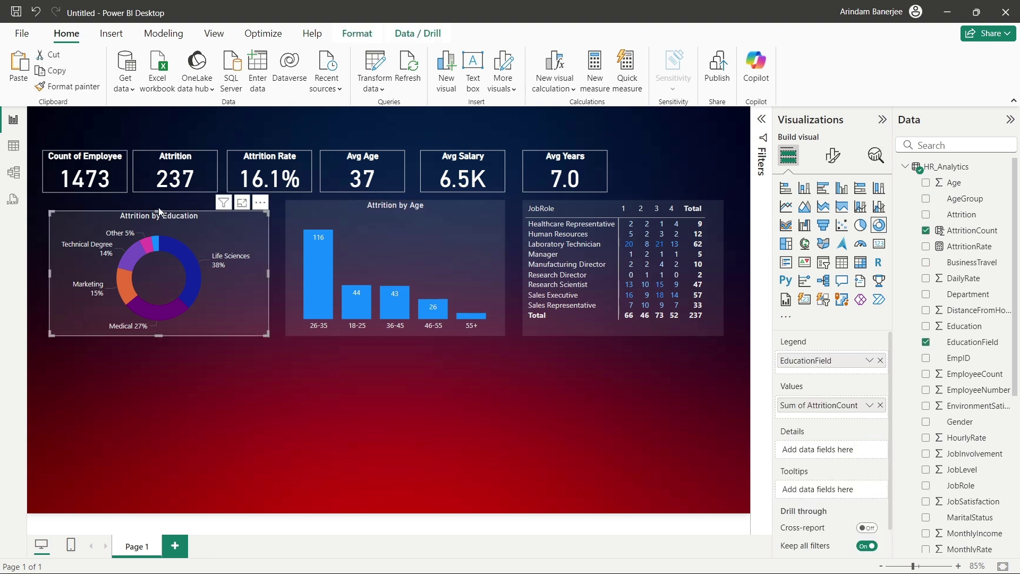
drag(159, 211, 159, 203)
click(330, 384)
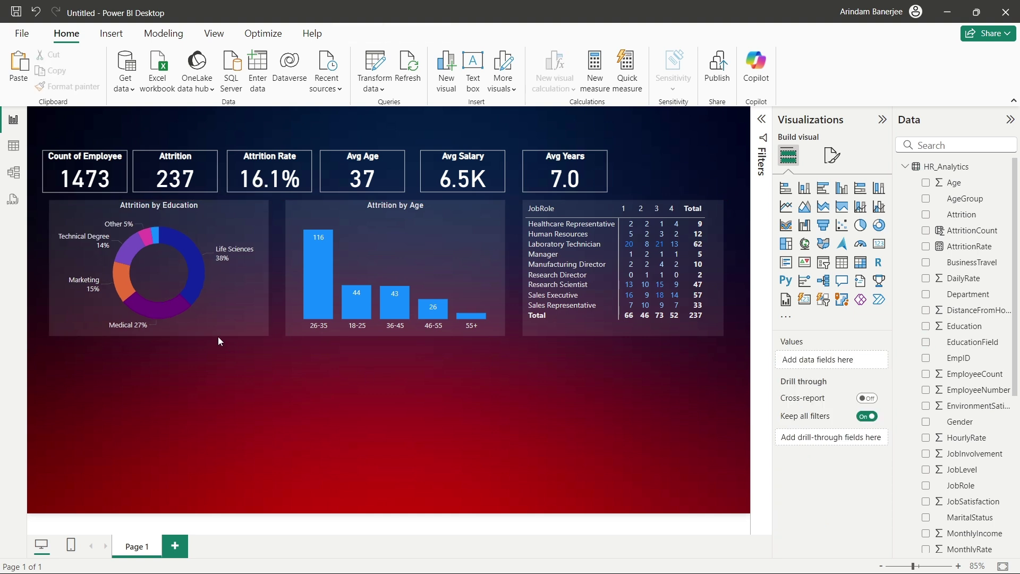
Move both attrition charts and the matrix slightly down, and shift the education chart left to align with the first KPI card
click(246, 324)
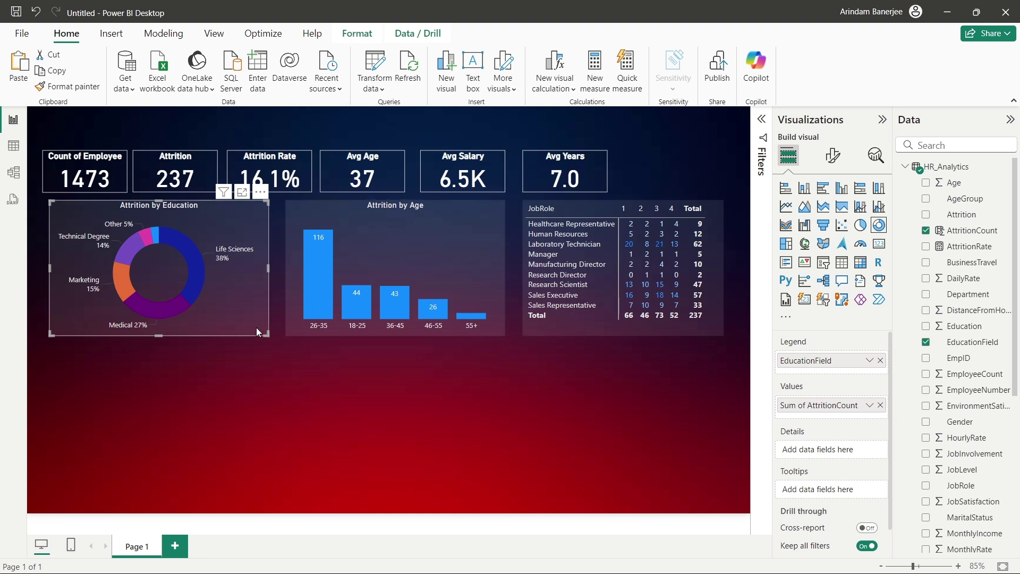
click(329, 414)
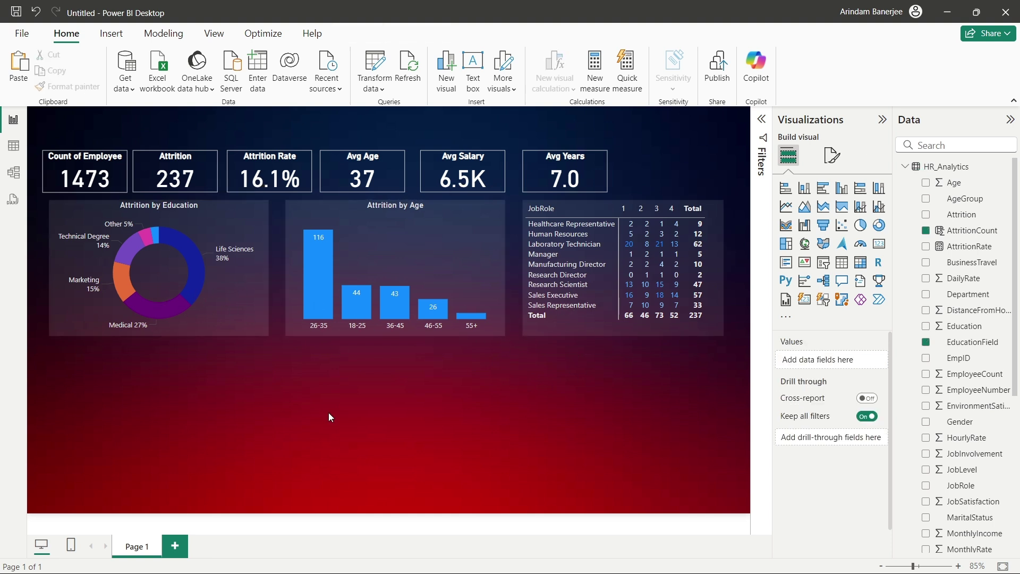
click(214, 318)
drag(215, 317, 208, 329)
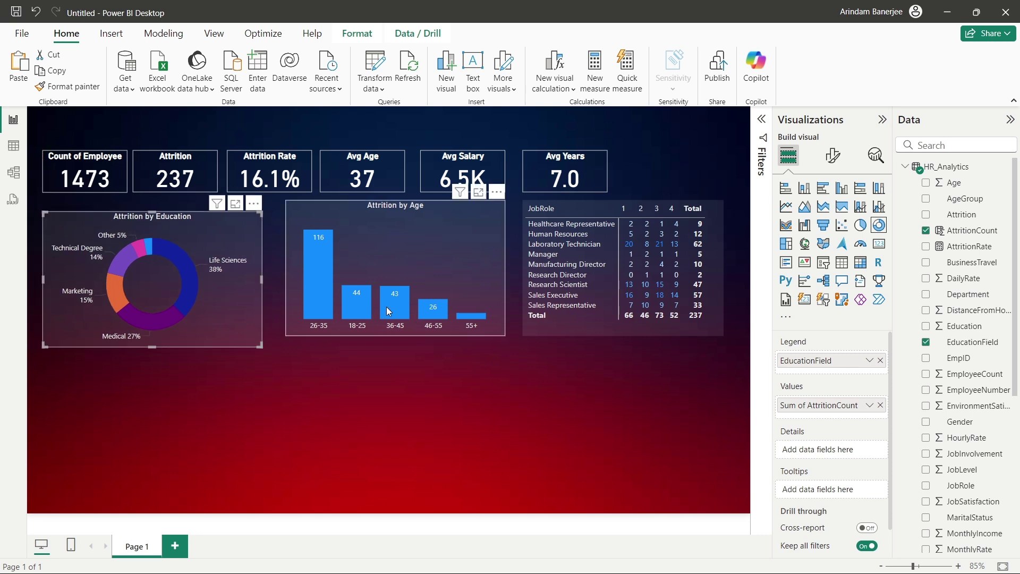
click(559, 304)
click(557, 315)
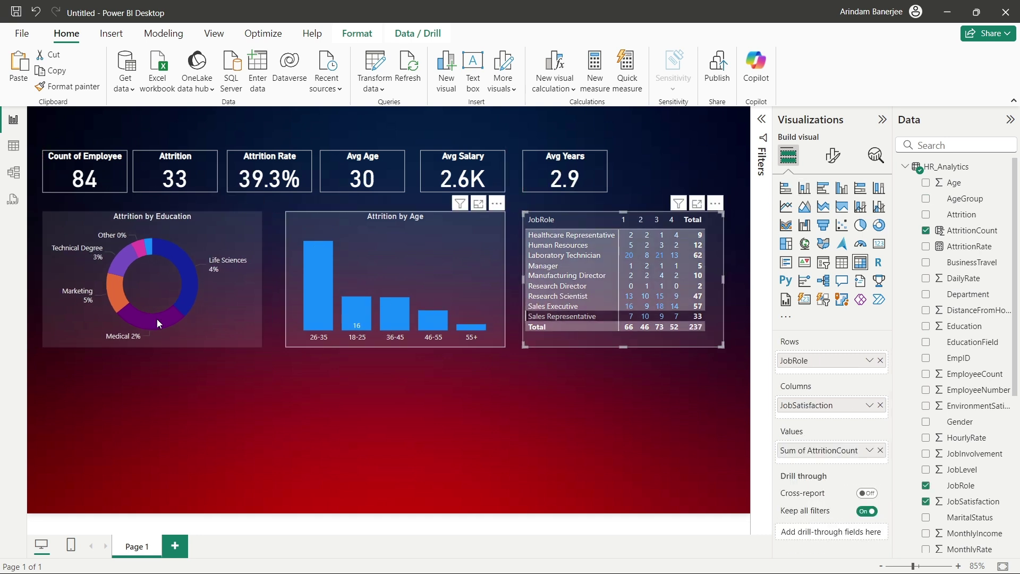
Move the Attrition by Age chart slightly left, keeping it level with the neighbouring visuals
click(236, 326)
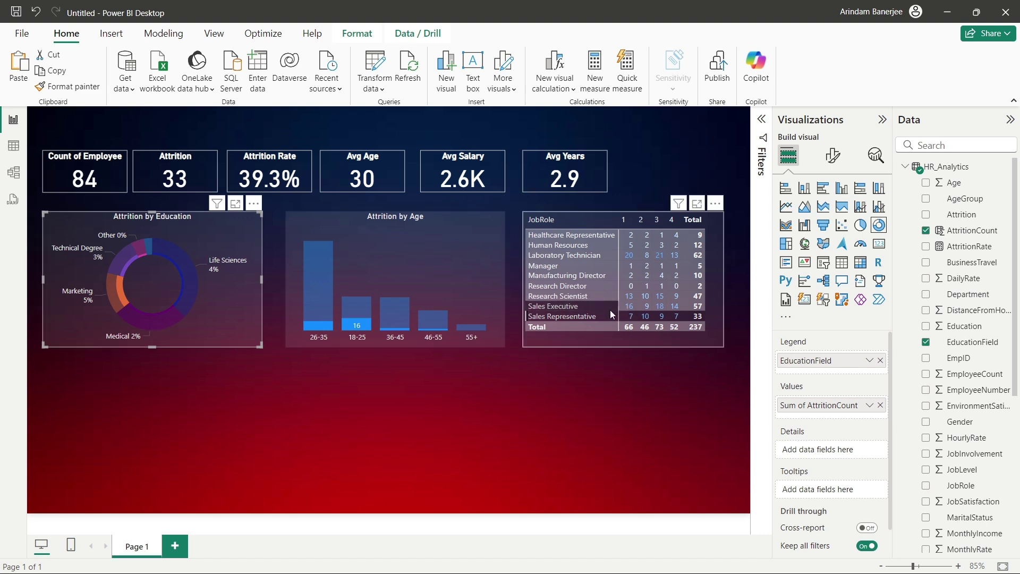
click(349, 378)
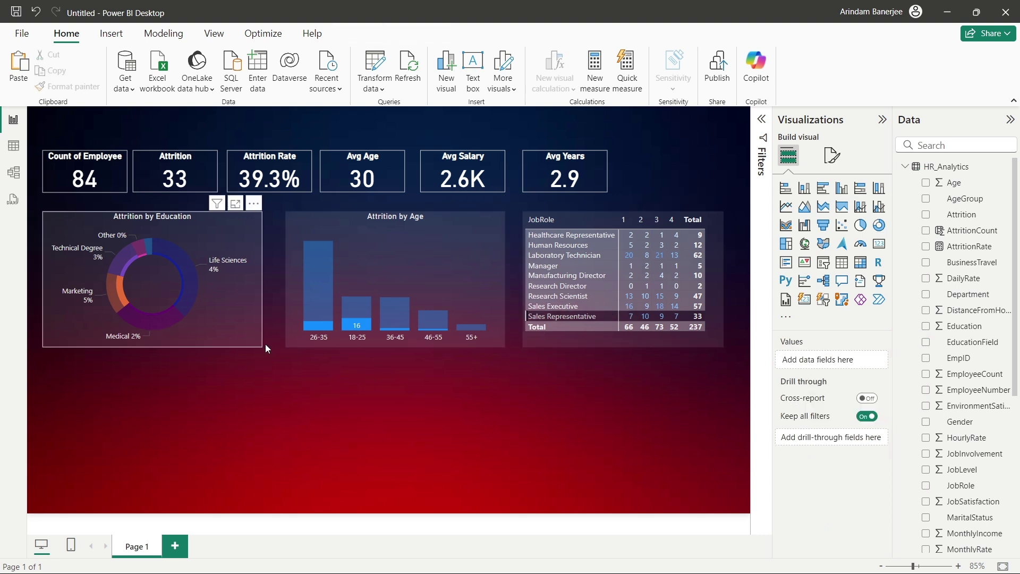
click(249, 328)
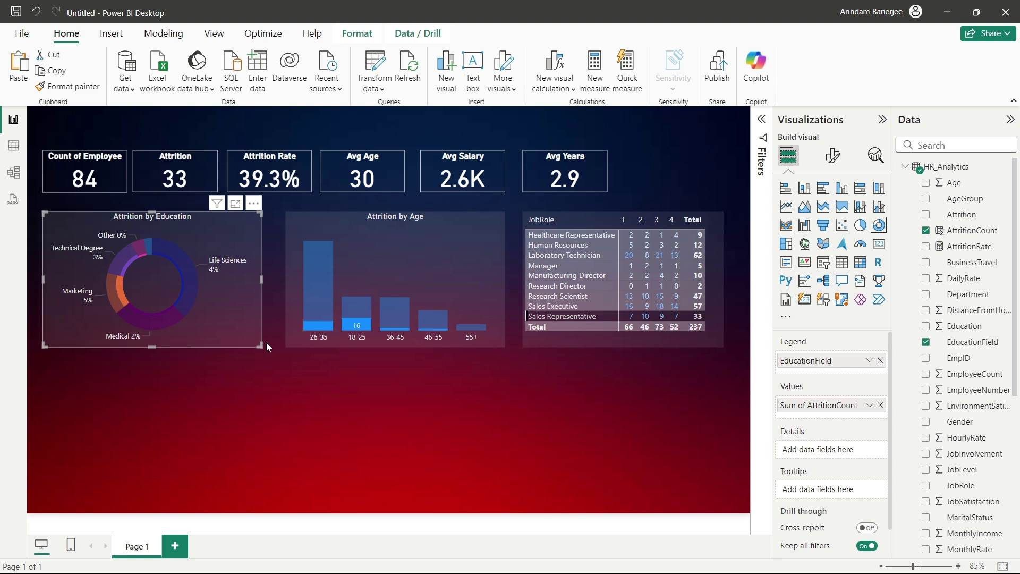
drag(392, 242, 435, 251)
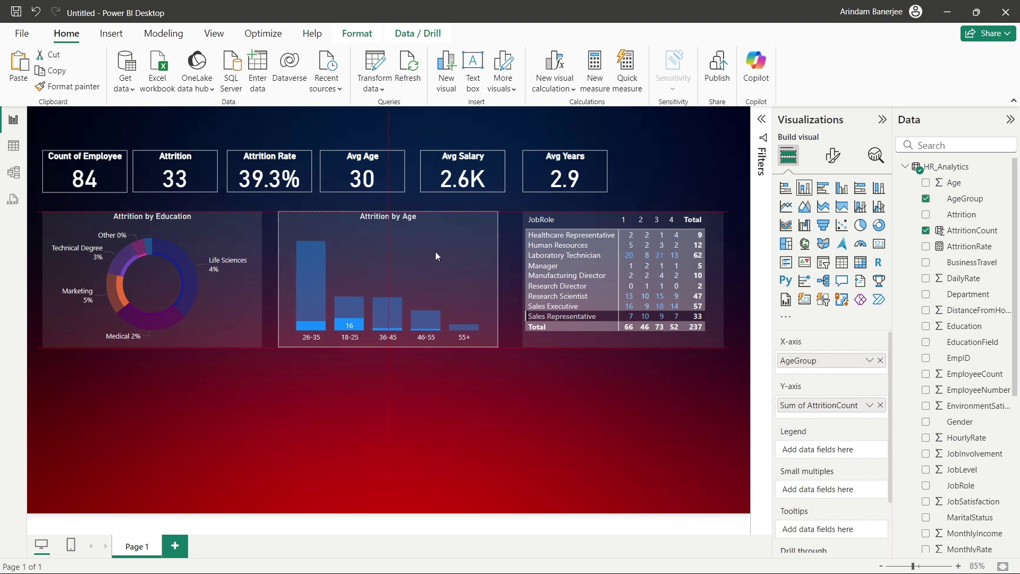
Turn on the visual border in the Attrition by Education chart's effects settings
click(225, 306)
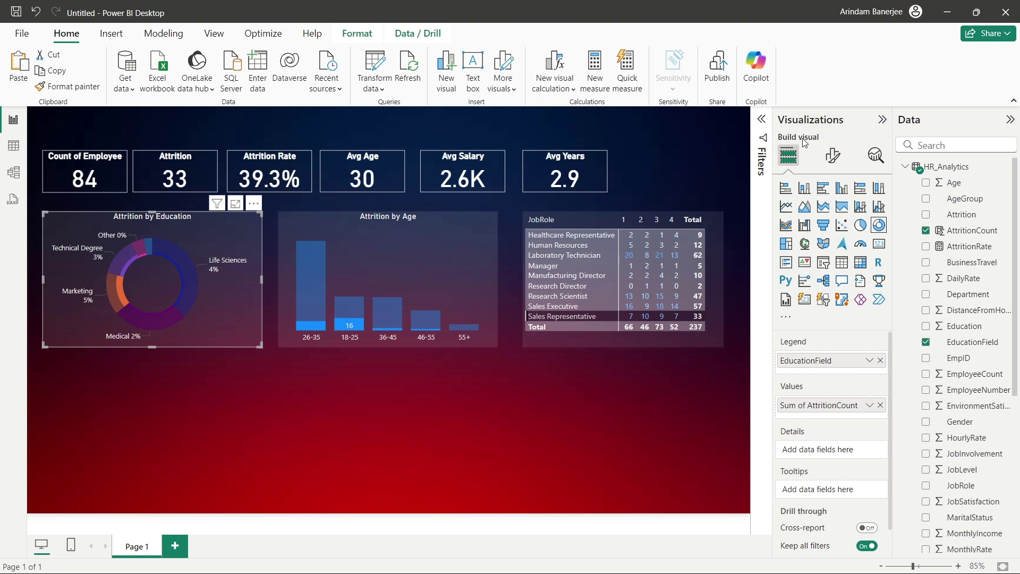
click(833, 155)
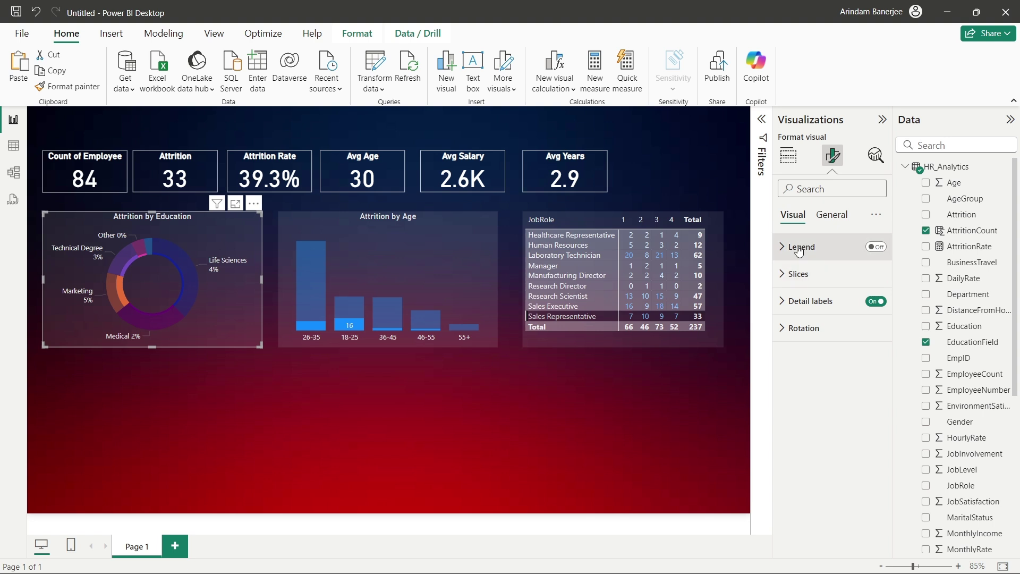
click(838, 214)
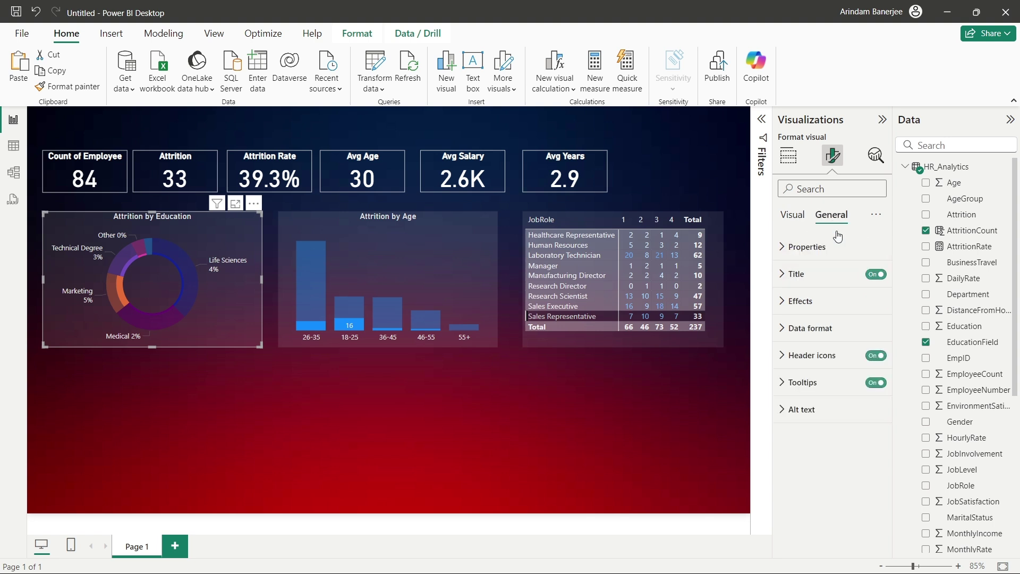
click(797, 301)
scroll(864, 375, down, 2)
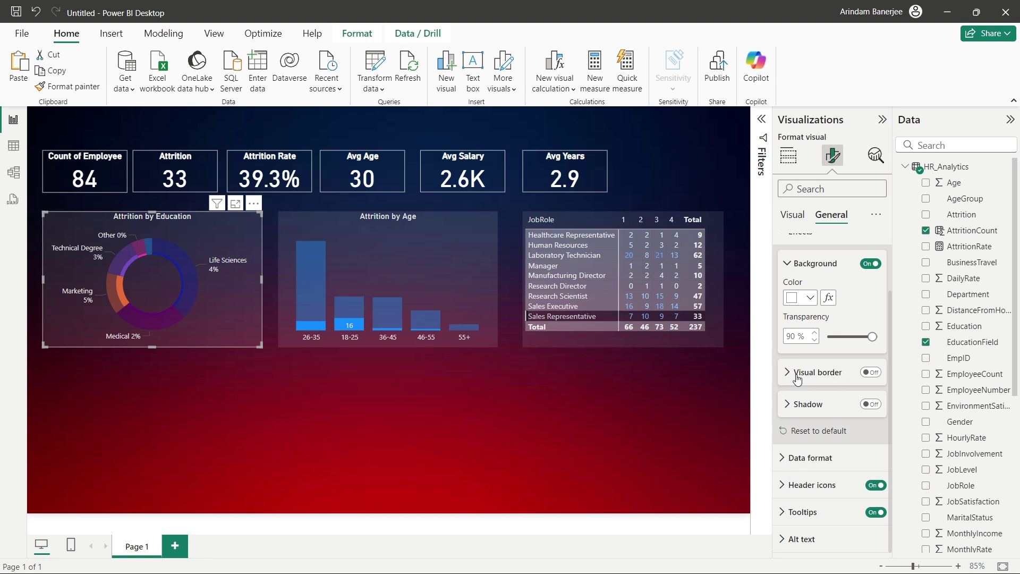
click(870, 373)
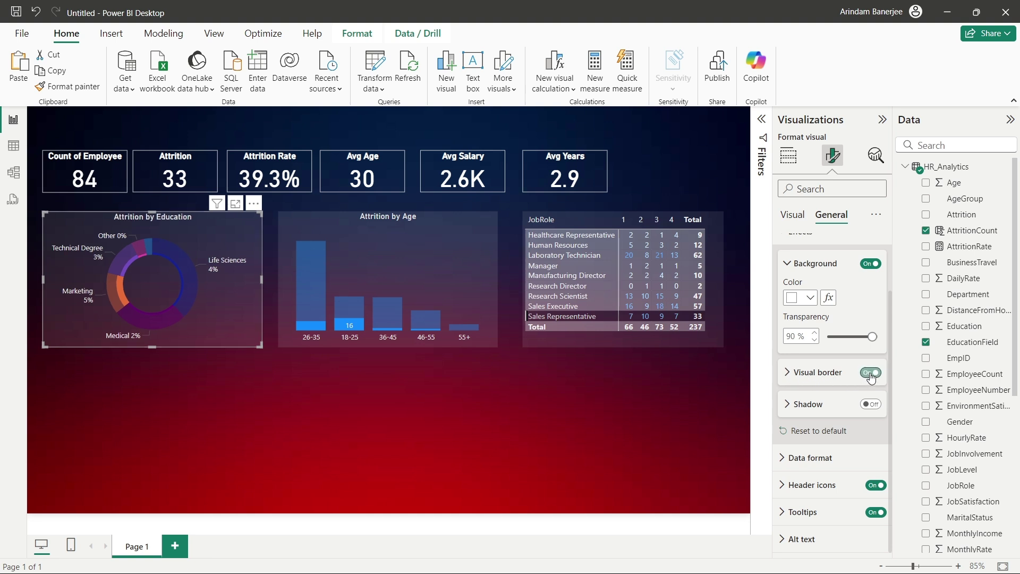
Color the Attrition by Education chart's border White, 10% darker, and round its corners
click(786, 375)
scroll(829, 391, down, 2)
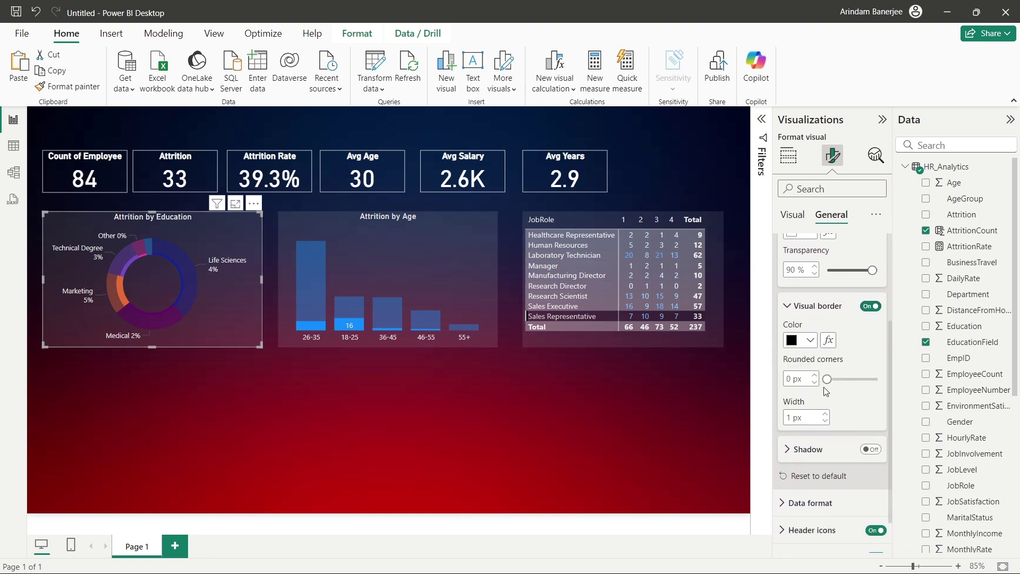
click(810, 340)
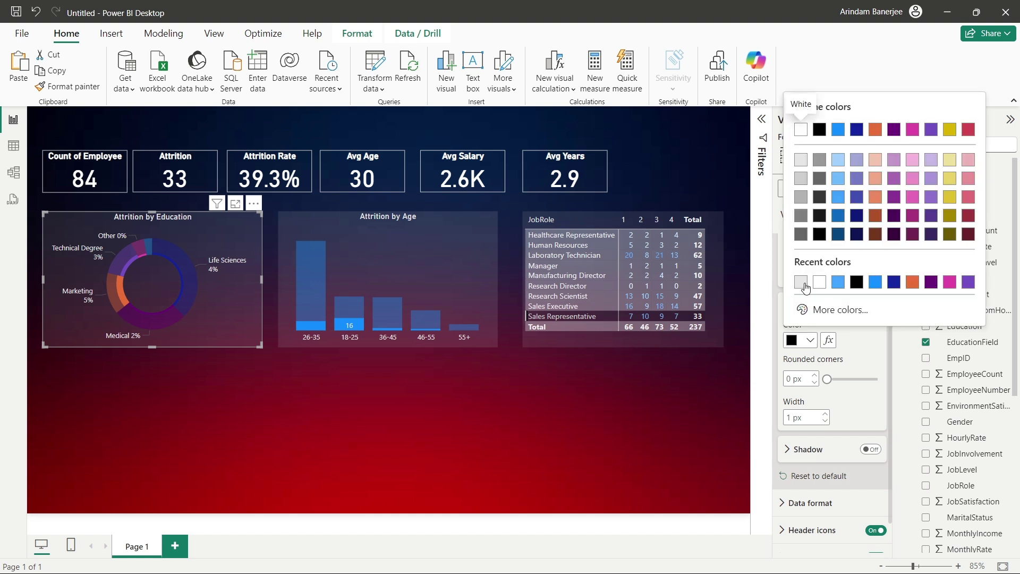
click(801, 160)
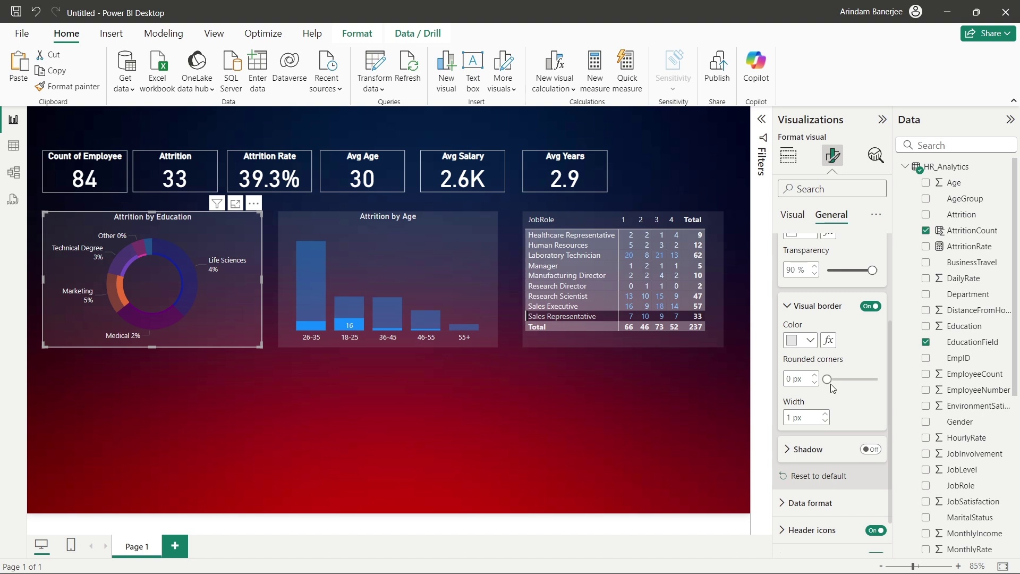
drag(829, 381, 854, 402)
click(621, 410)
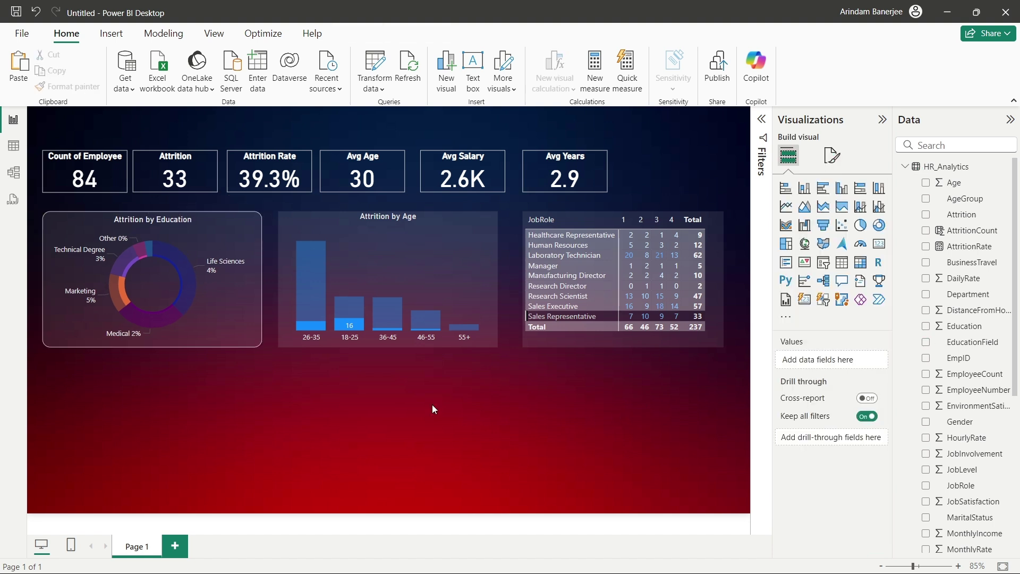
Clear the matrix's row selection and turn on the visual border for the Attrition by Age chart
click(249, 311)
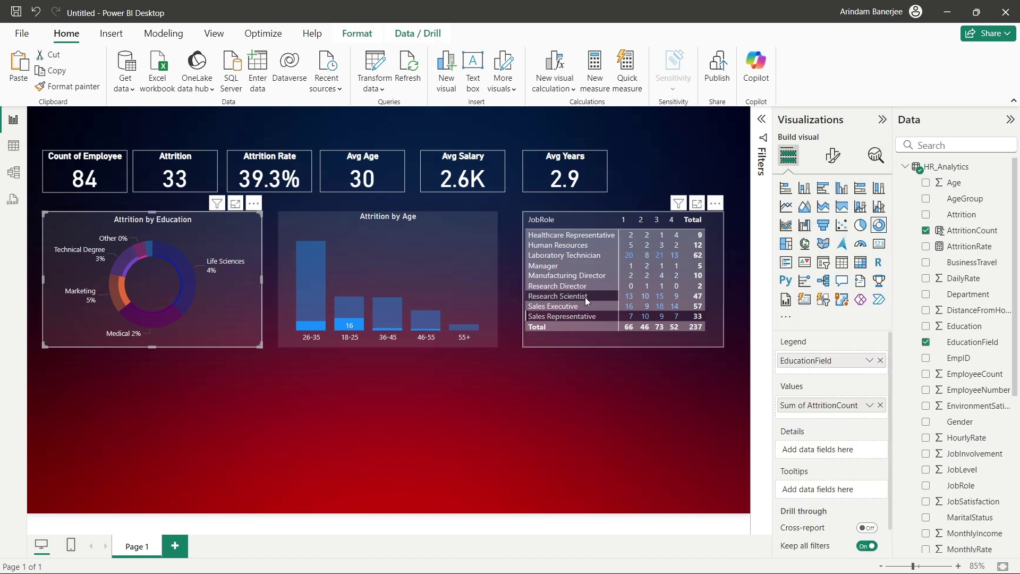
click(576, 280)
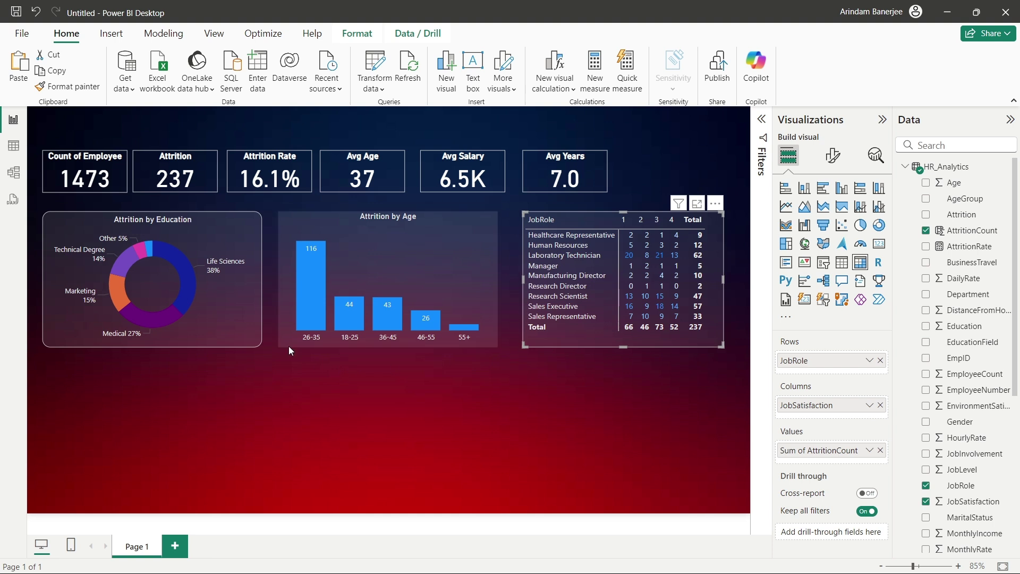
click(384, 278)
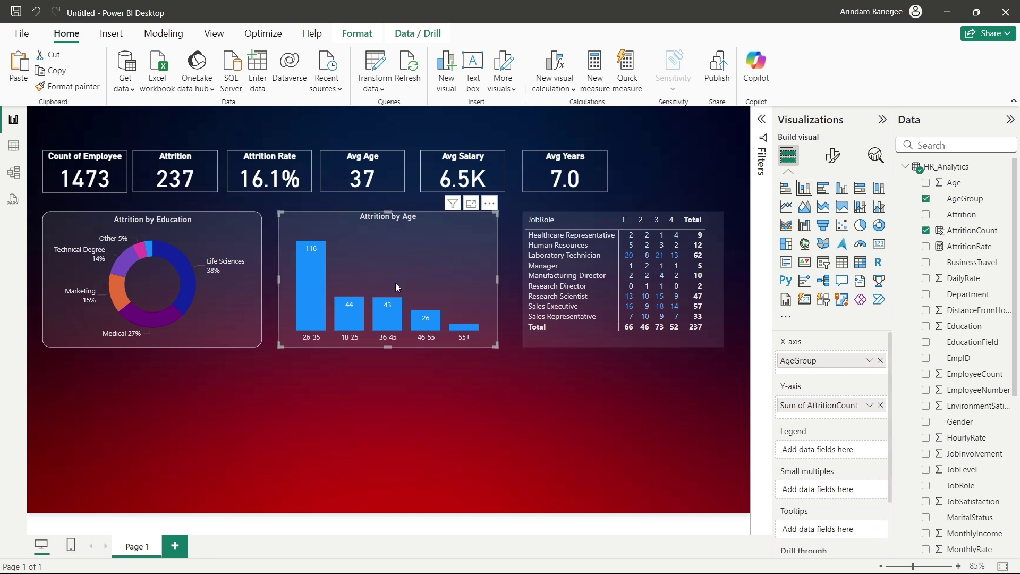
click(833, 156)
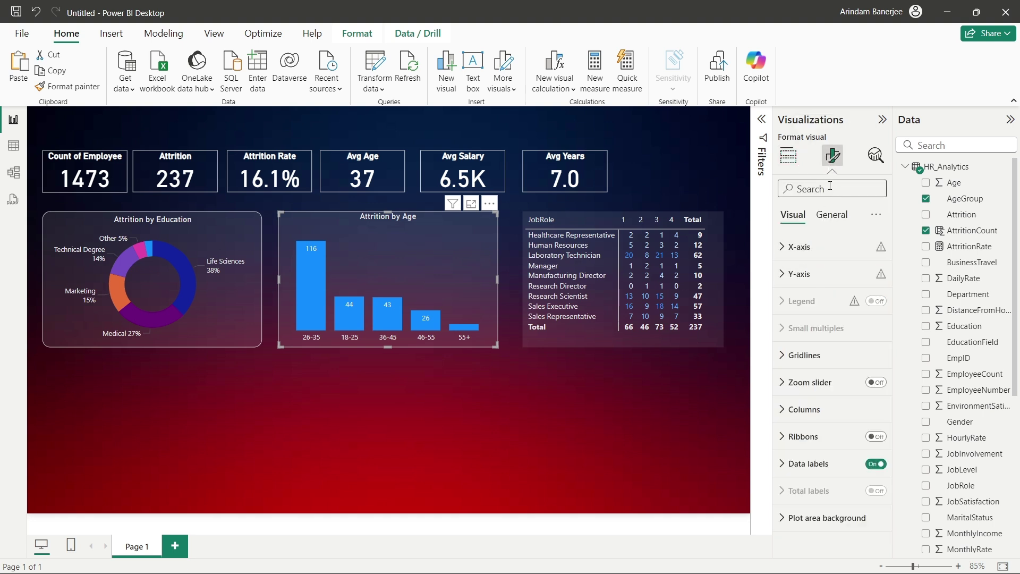
click(832, 215)
click(802, 303)
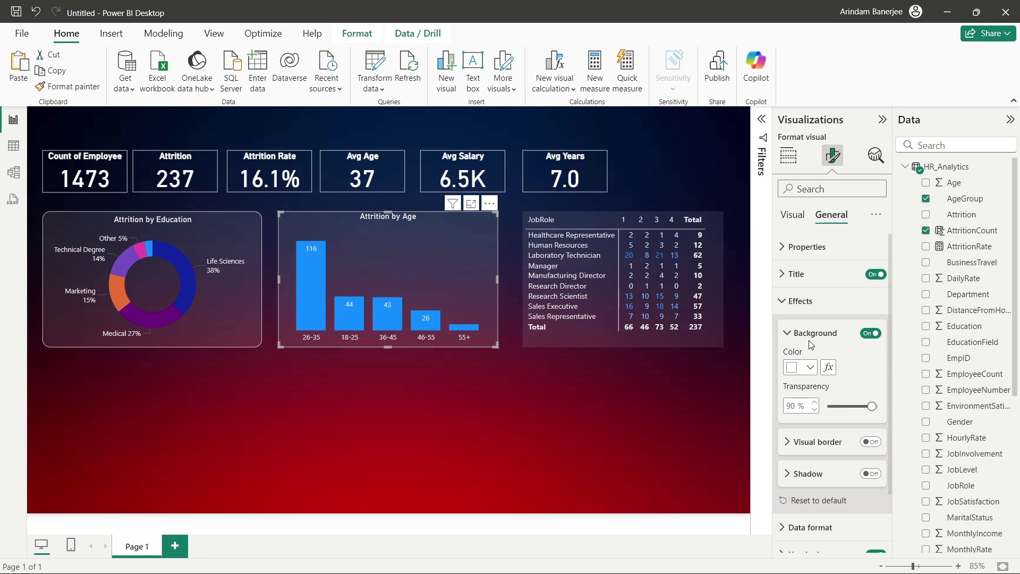
scroll(834, 405, down, 2)
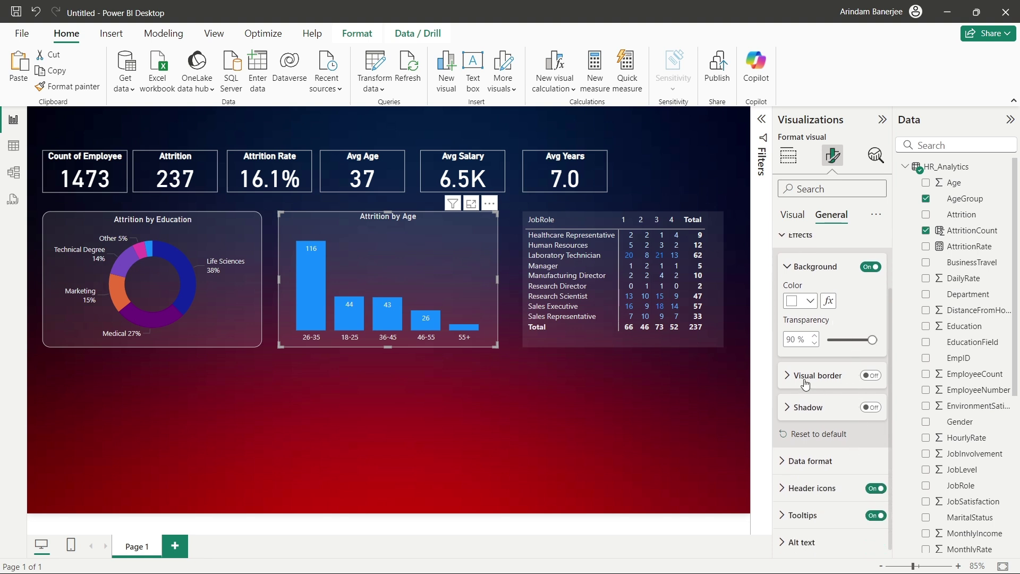
click(871, 376)
Color the Attrition by Age chart's border White, 10% darker, and set its rounded corners to 14 px
click(782, 380)
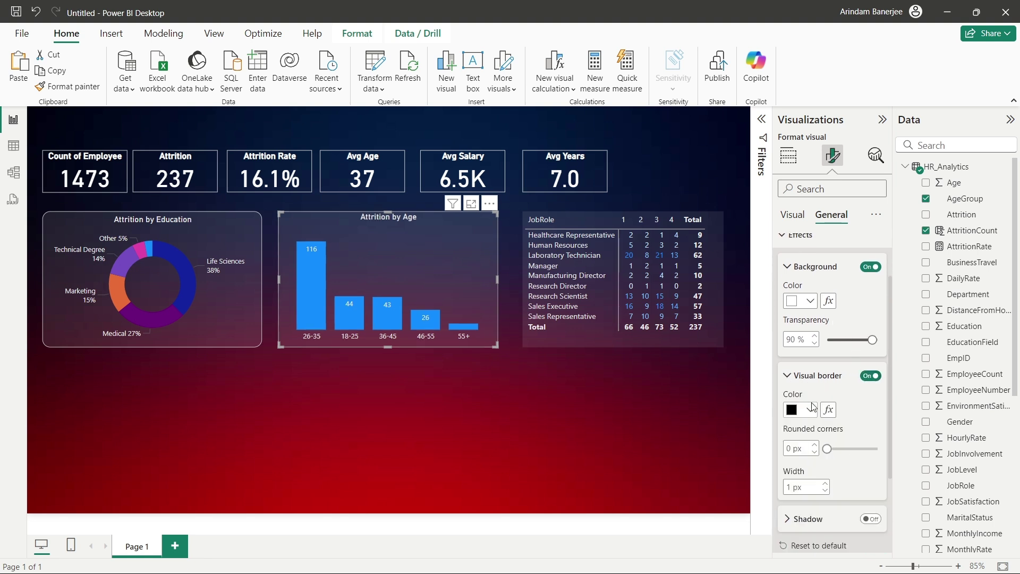
scroll(825, 420, down, 2)
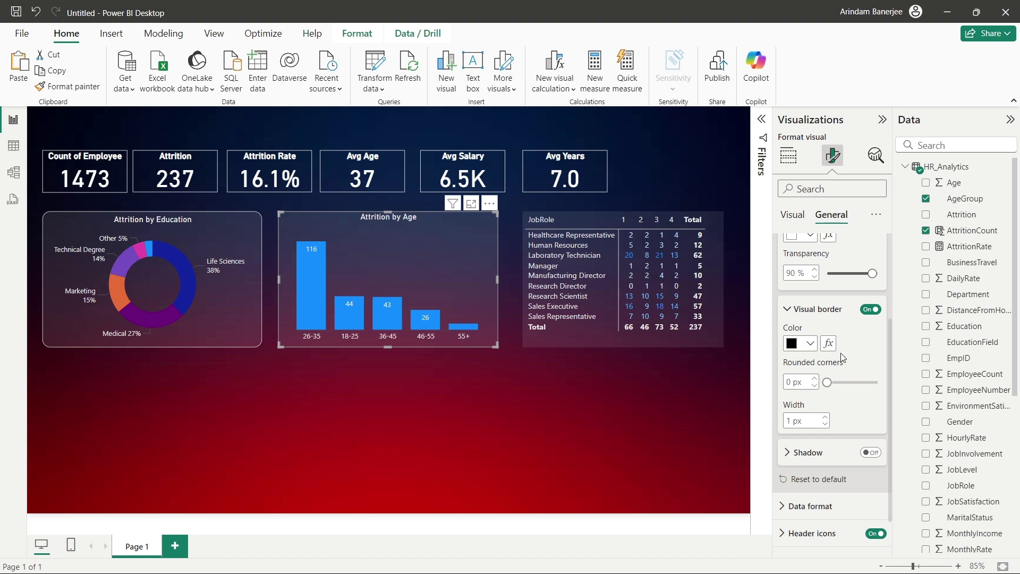
click(810, 344)
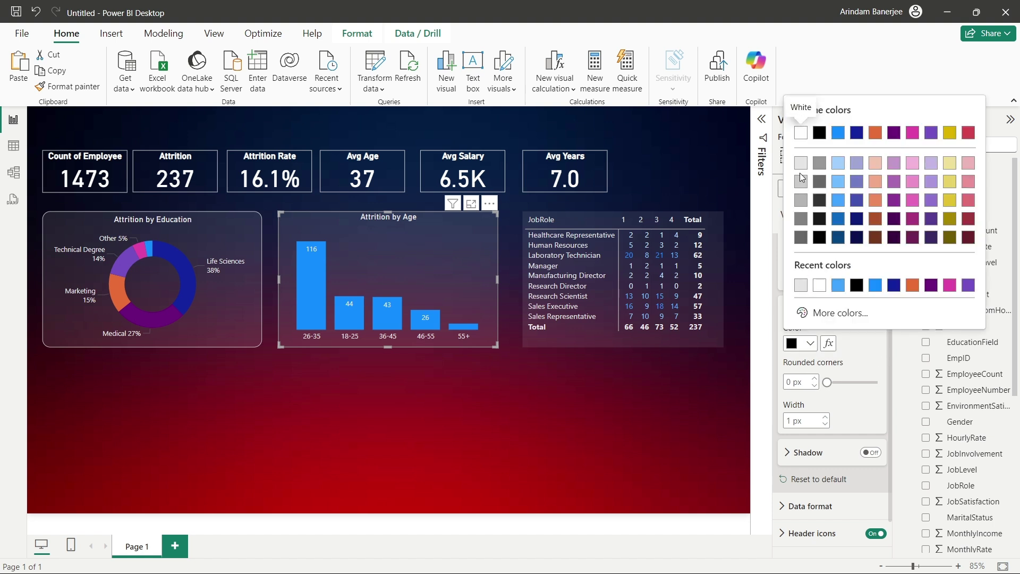
click(801, 165)
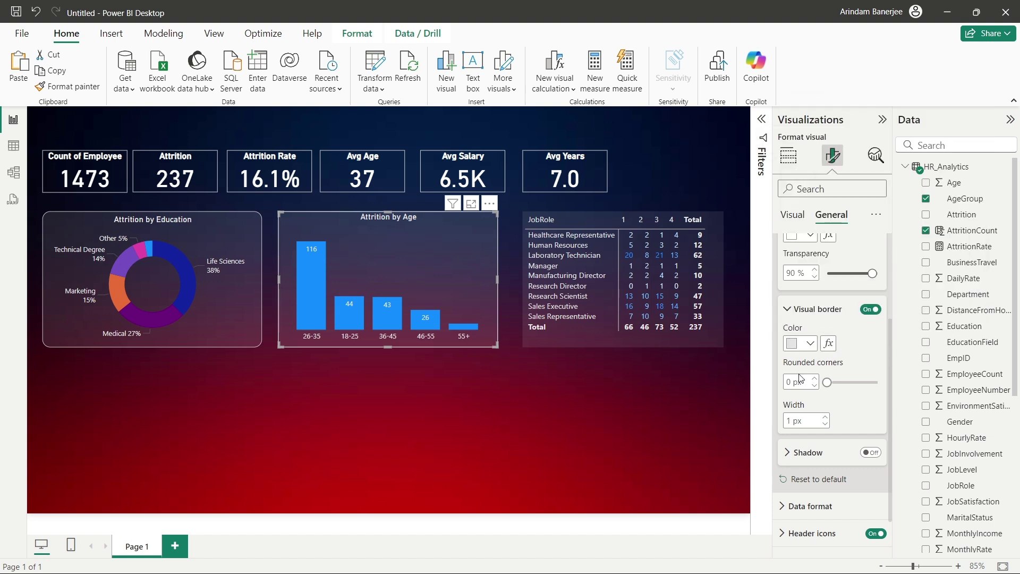
drag(827, 380, 850, 388)
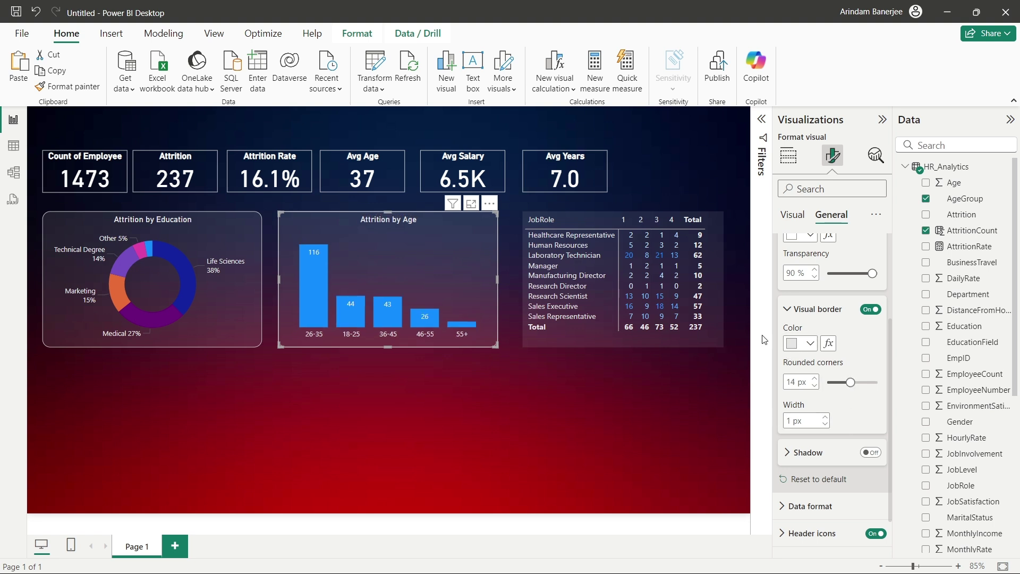
Turn on the visual border for the job role matrix
click(682, 290)
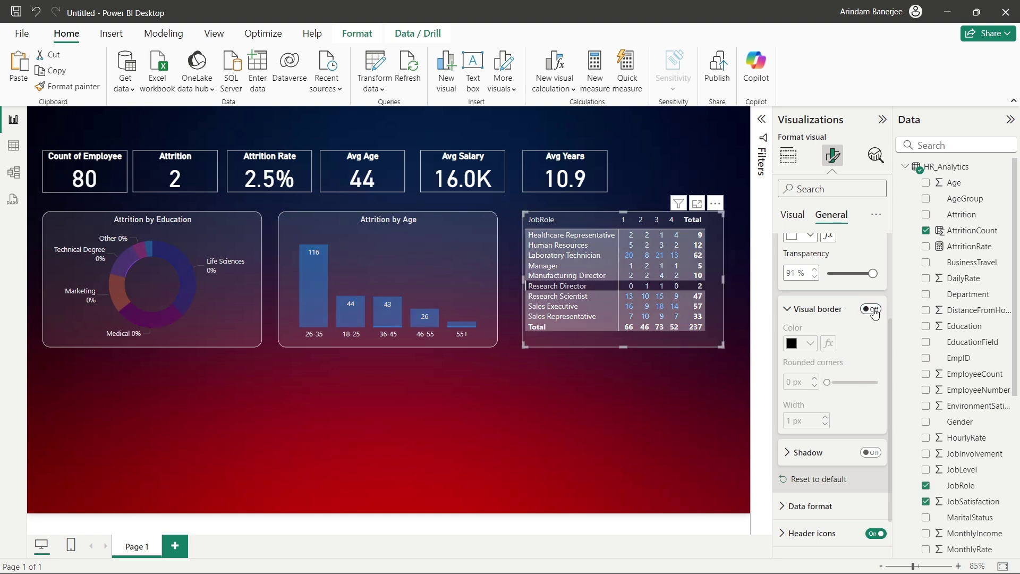
scroll(875, 313, up, 3)
scroll(875, 314, down, 5)
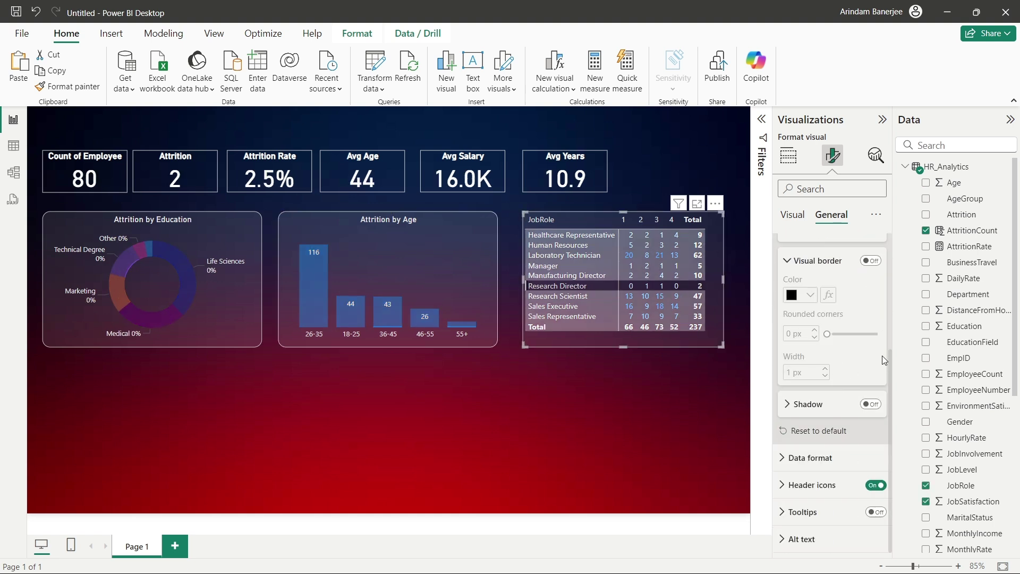
click(872, 261)
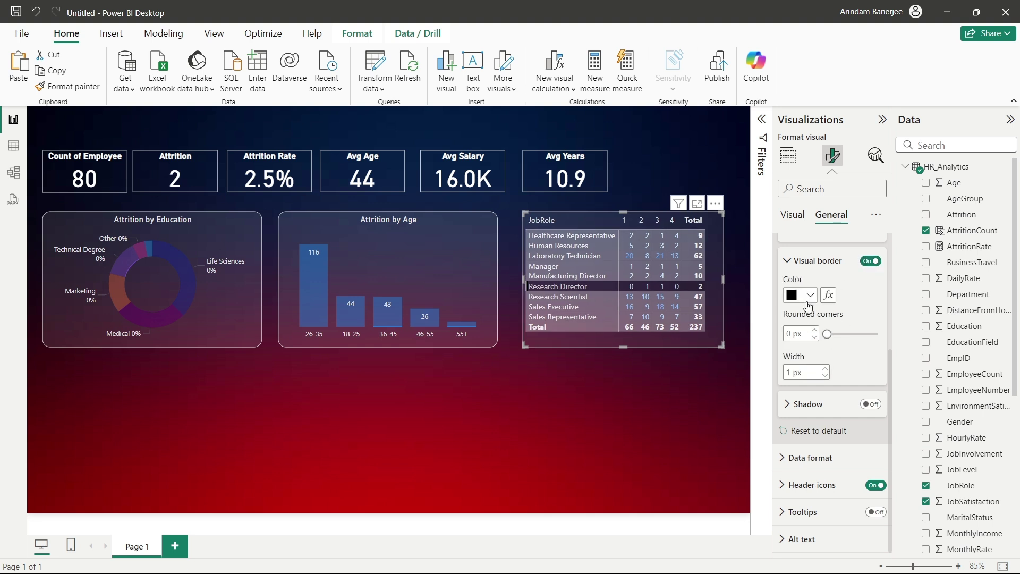
Color the matrix's border light gray like the charts, set its rounded corners to 14 px, and clear the row selection
click(808, 308)
click(805, 371)
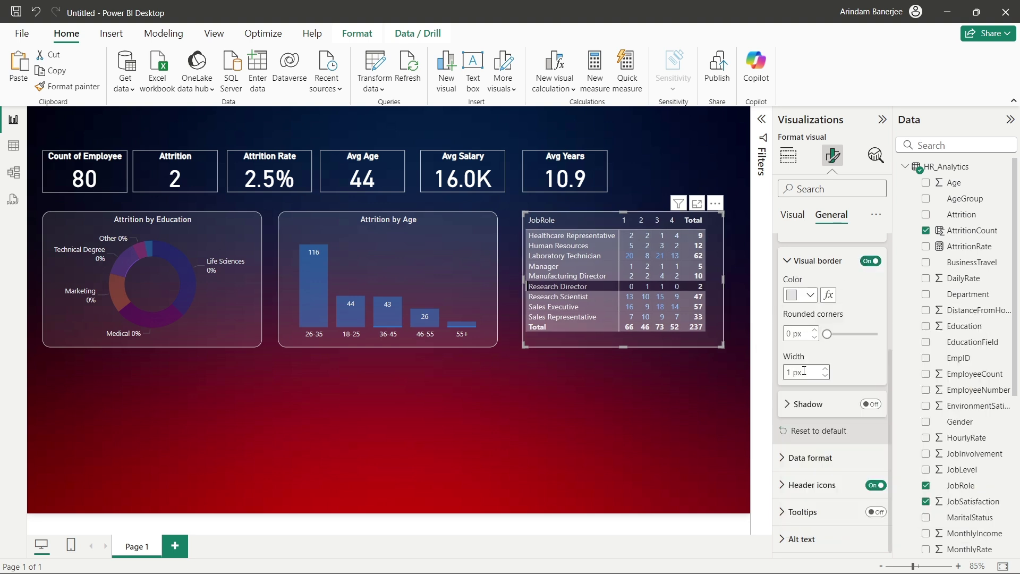
drag(832, 335, 849, 336)
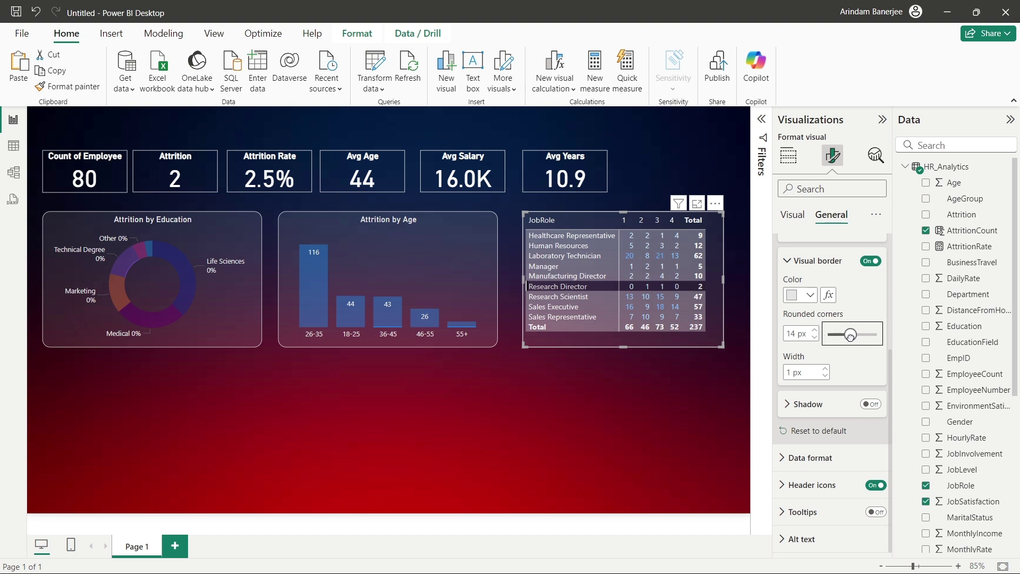
click(679, 376)
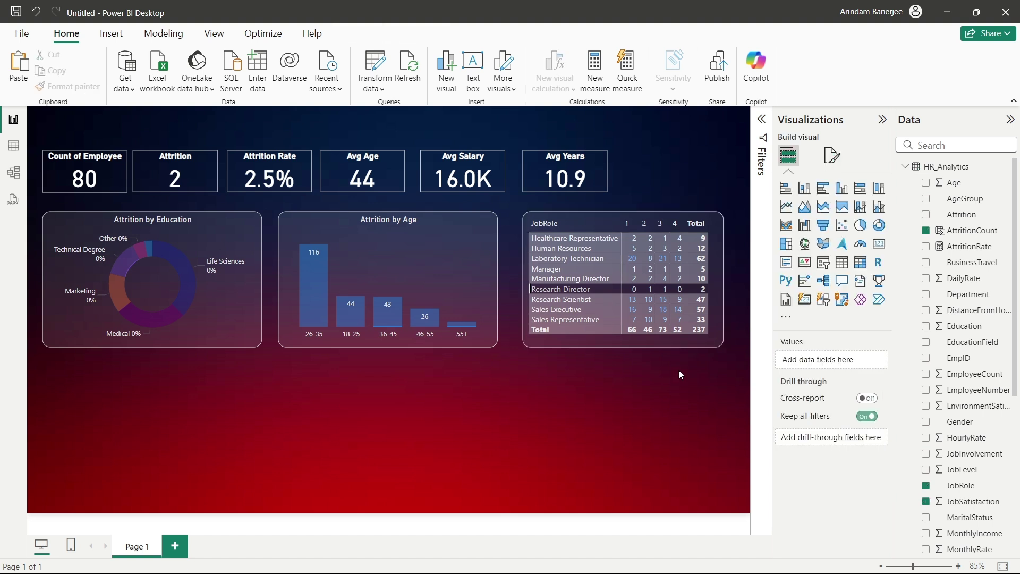
click(684, 321)
click(712, 365)
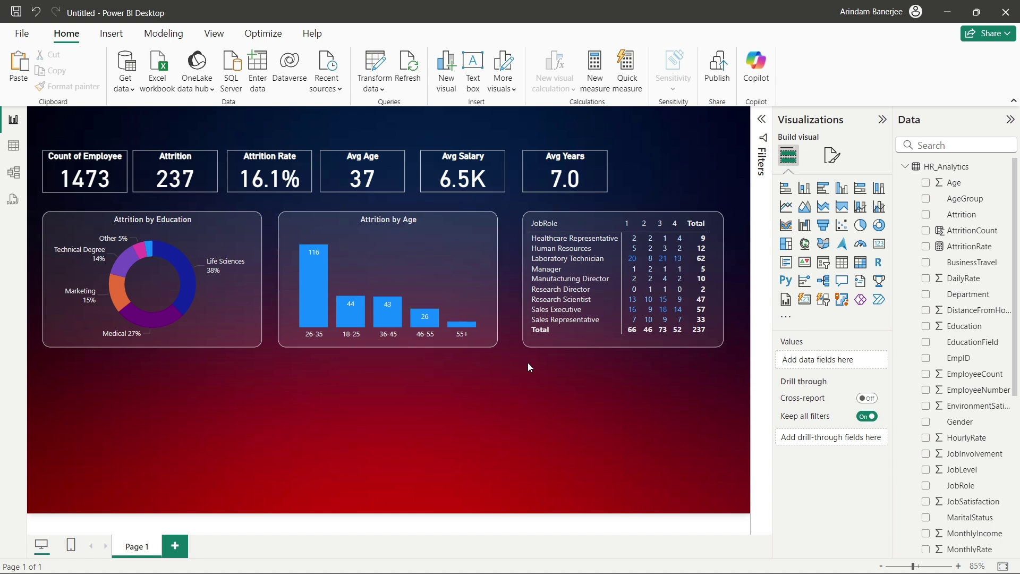
Duplicate the Attrition by Age chart below the Attrition by Education chart and convert the copy to a stacked bar chart
click(442, 275)
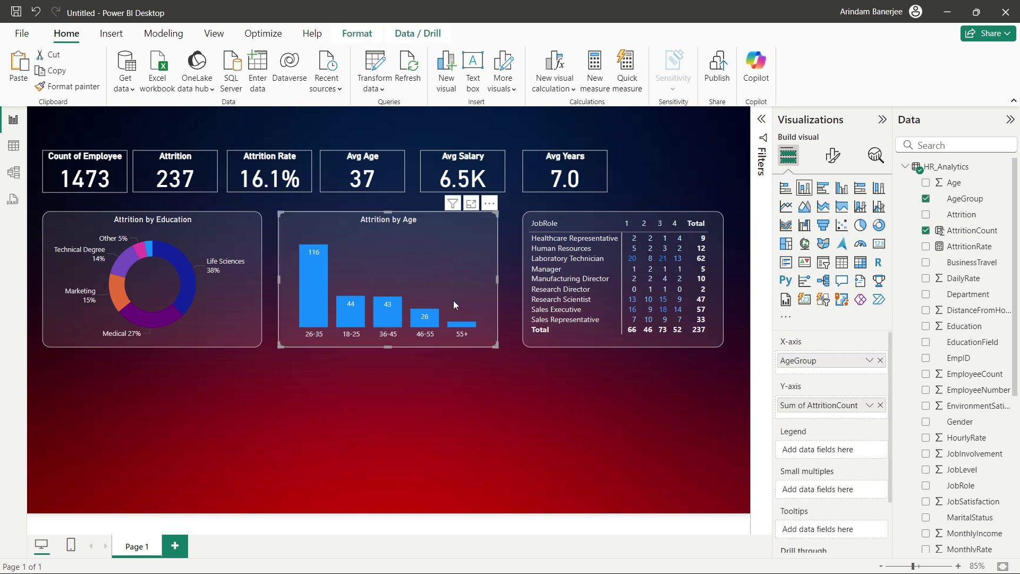
key(ctrl+c)
key(ctrl+v)
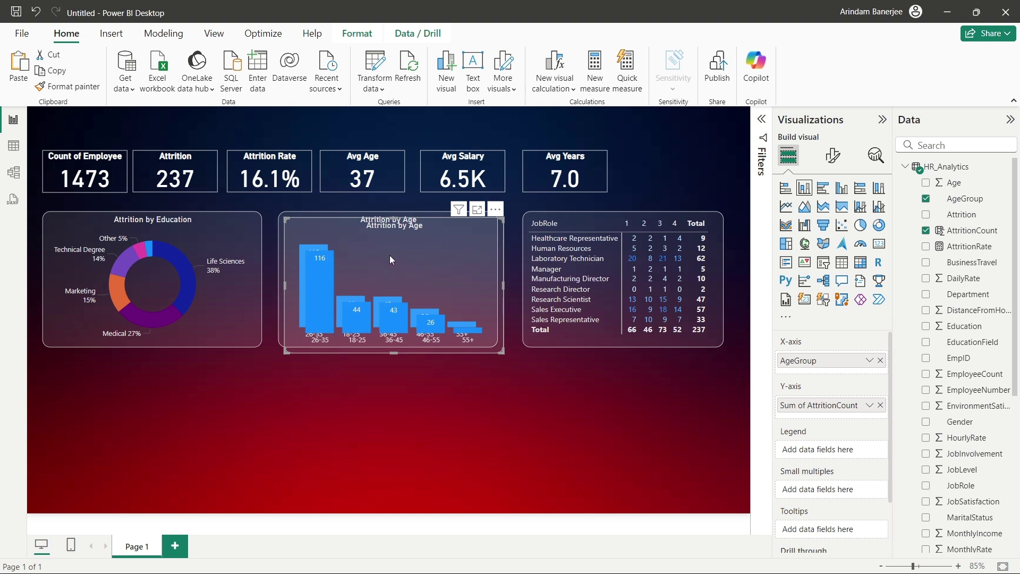
drag(391, 255, 161, 395)
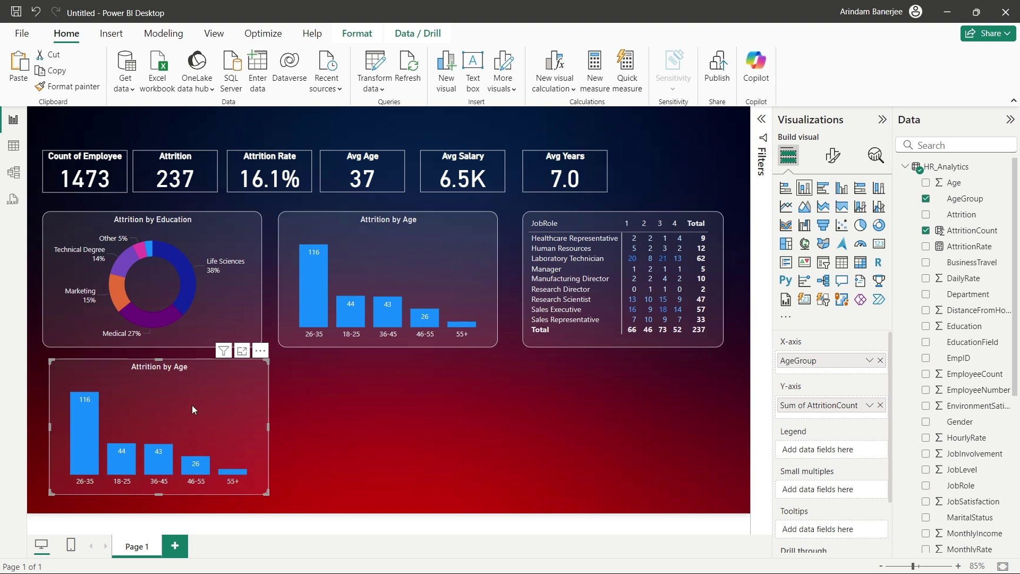
click(787, 188)
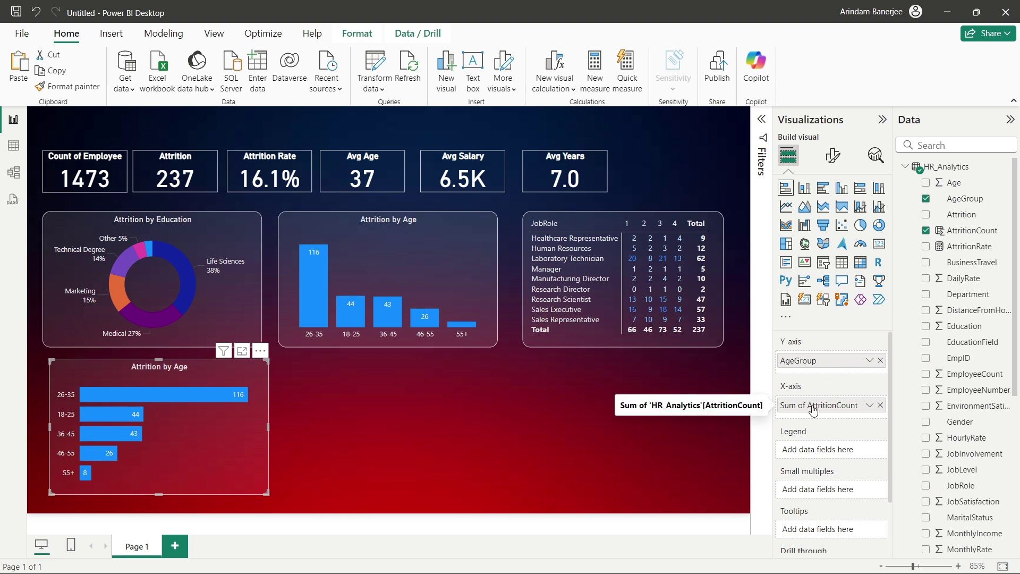
Re-add AttritionCount to the new bar chart's X-axis and replace AgeGroup with SalarySlab on its Y-axis
click(881, 406)
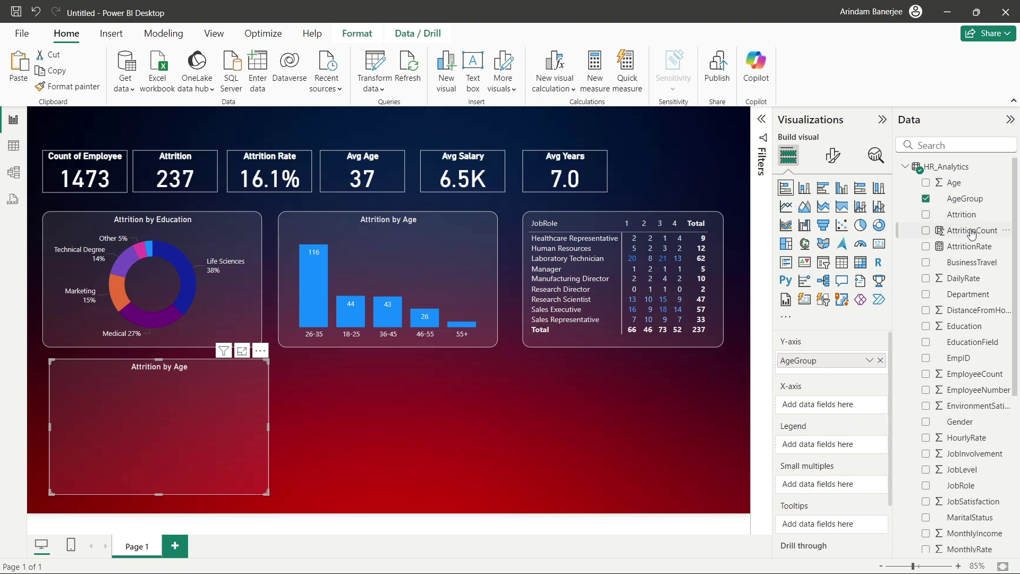
drag(972, 234, 839, 405)
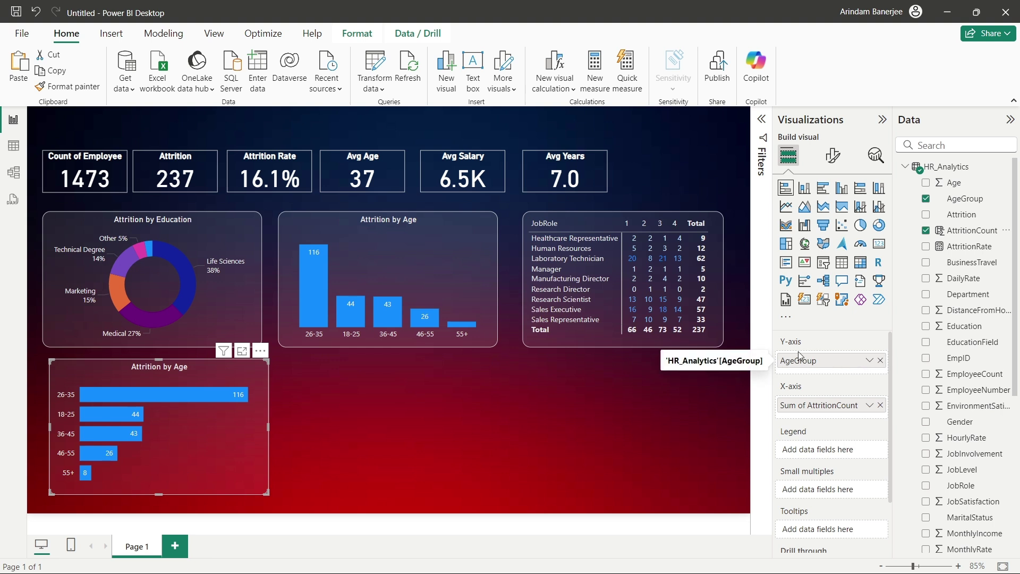
click(881, 361)
scroll(975, 408, down, 1)
scroll(976, 408, down, 3)
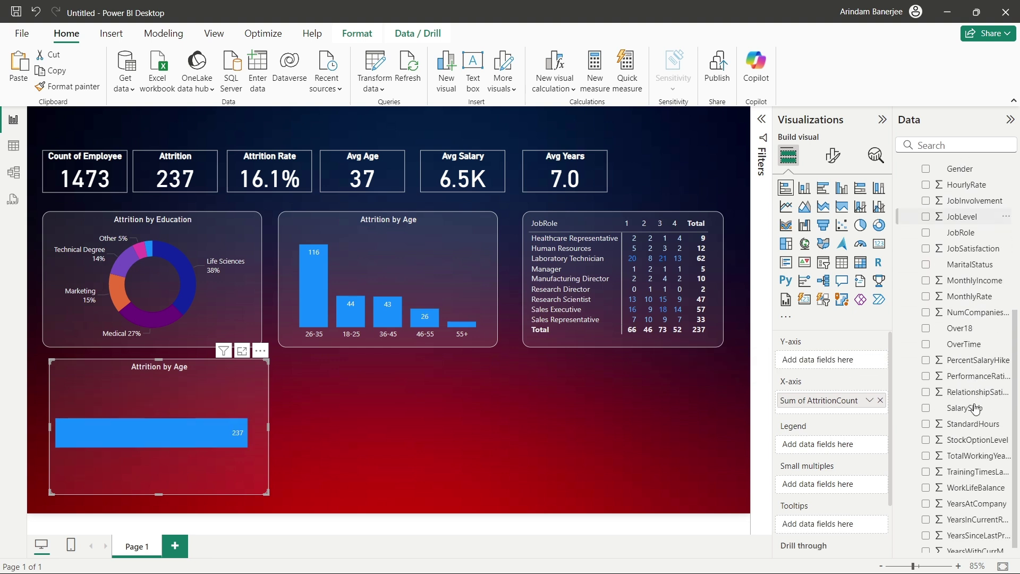
scroll(964, 375, up, 4)
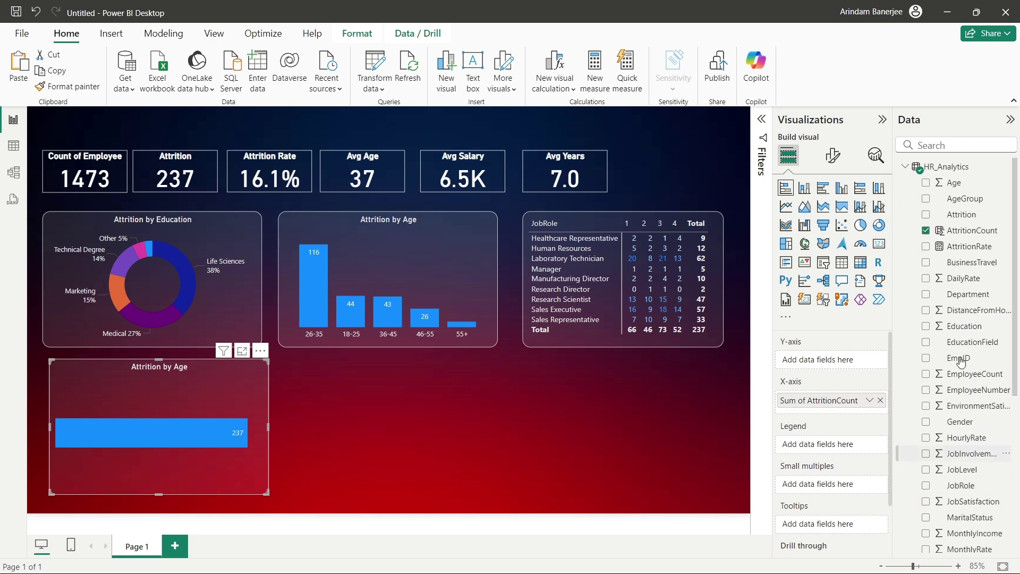
scroll(959, 367, down, 6)
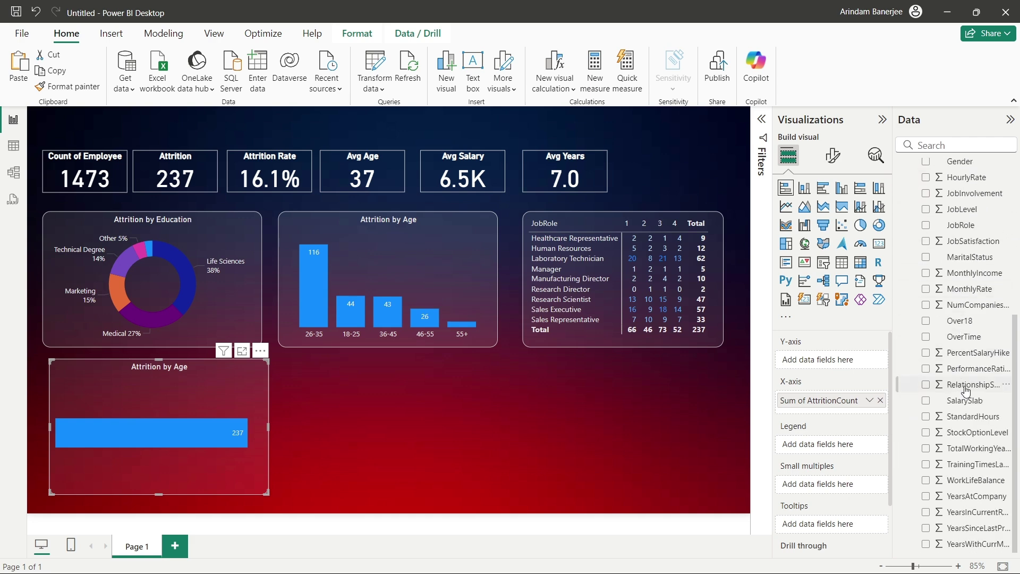
drag(972, 401, 852, 363)
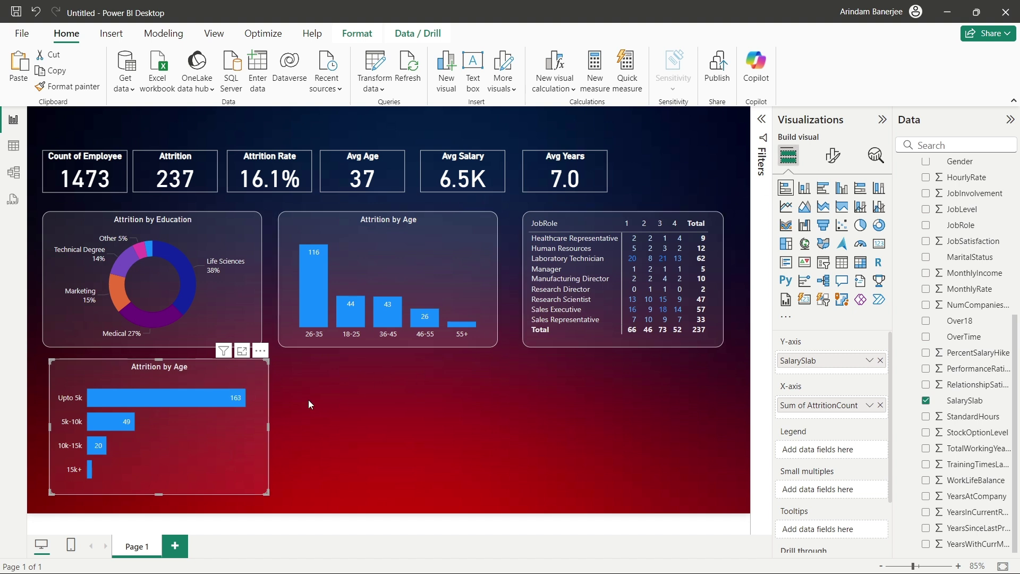
Change the new bar chart's title to "Attrition by Salary Slab"
click(833, 156)
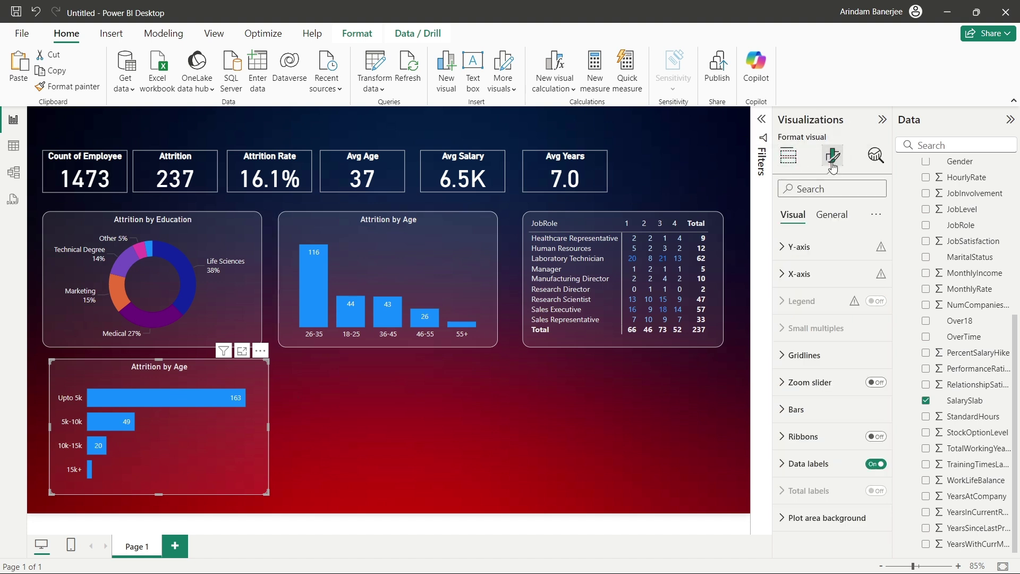
click(831, 218)
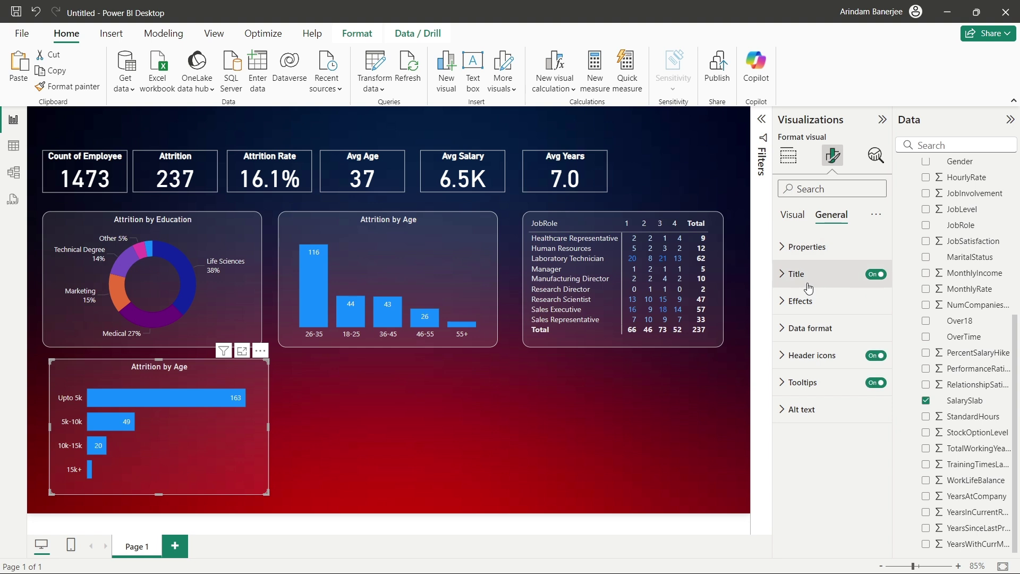
click(807, 274)
click(852, 342)
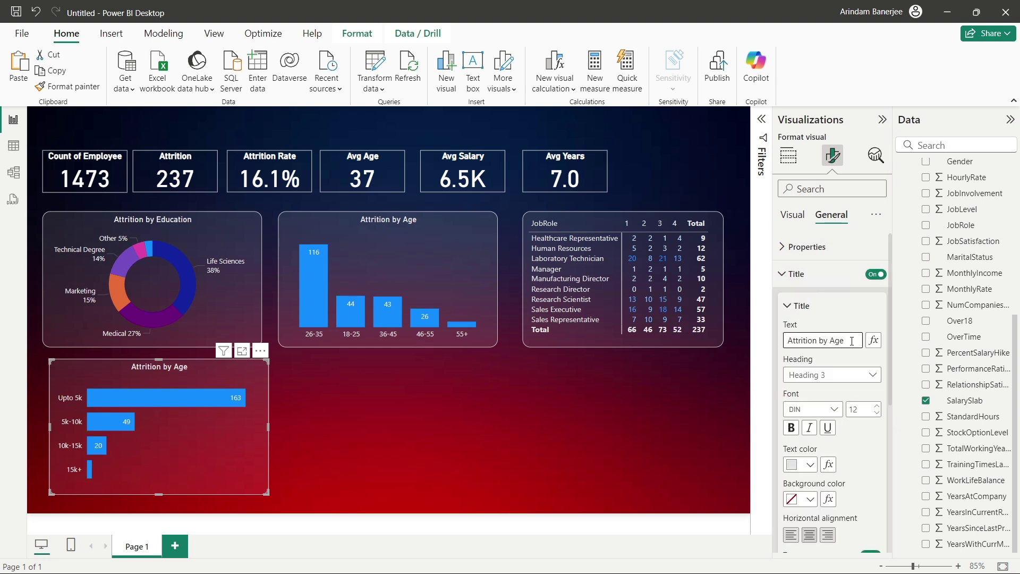
key(BackSpace)
key(BackSpace)
text(Sala)
text(r)
text(yb)
text( slavb)
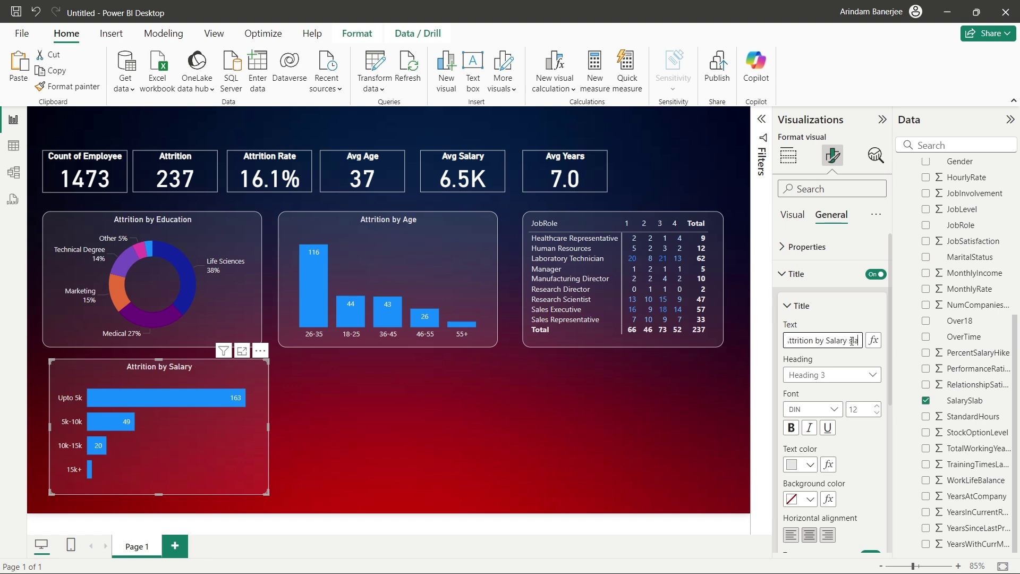
key(BackSpace)
key(BackSpace)
key(BackSpace)
key(BackSpace)
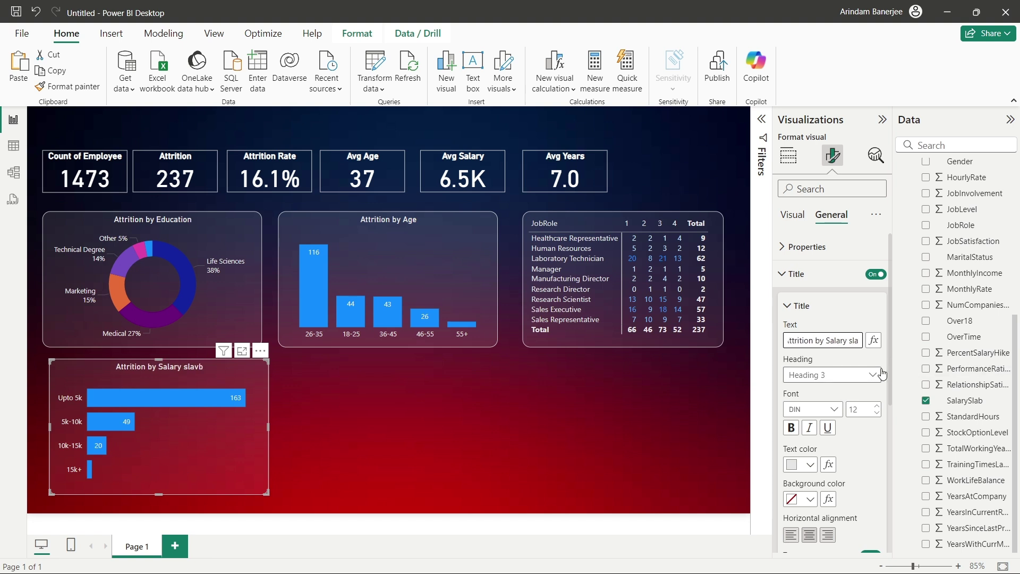
text(Slab)
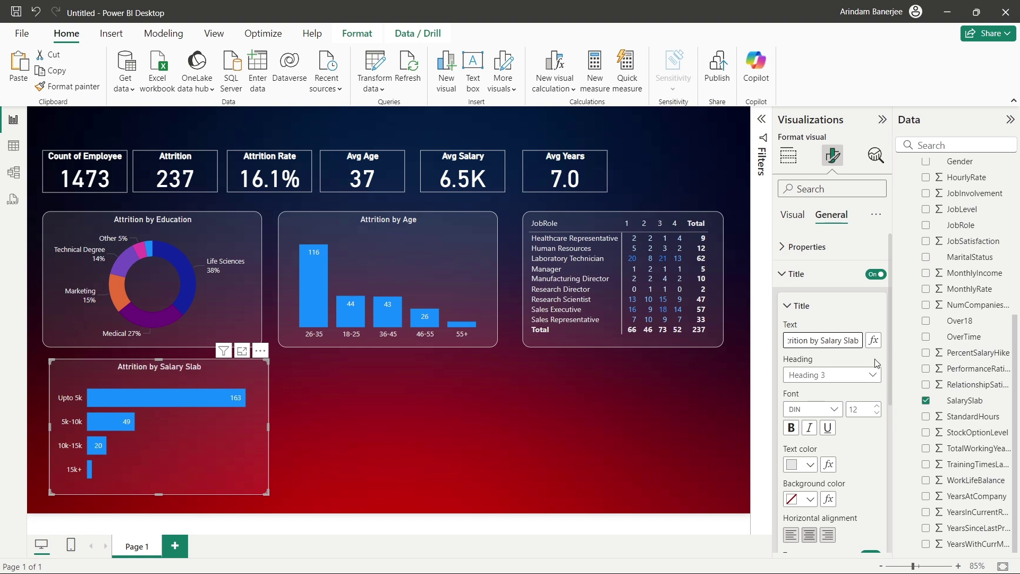
click(417, 451)
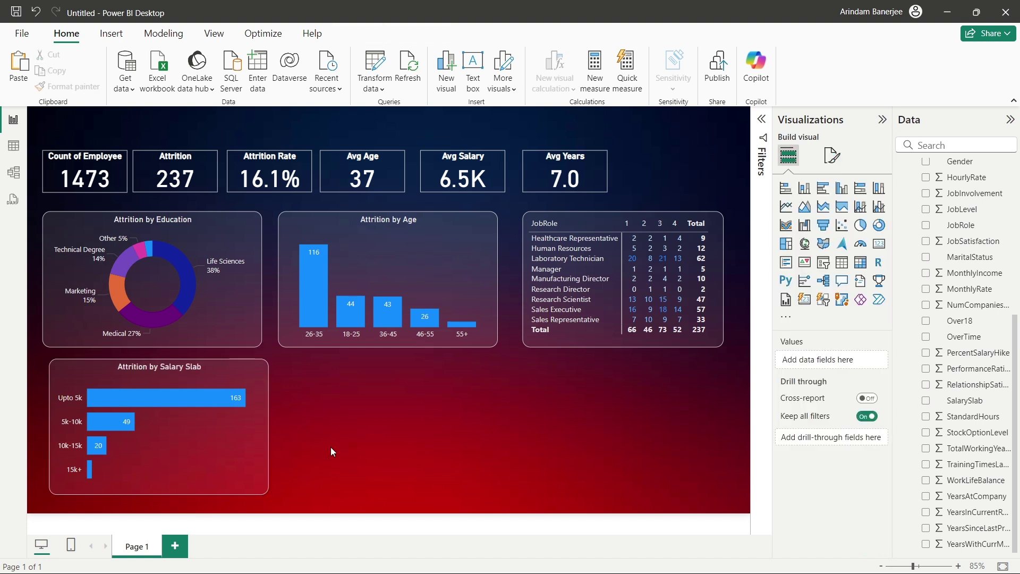
Duplicate the Attrition by Salary Slab chart and place the copy below the job role matrix
click(232, 440)
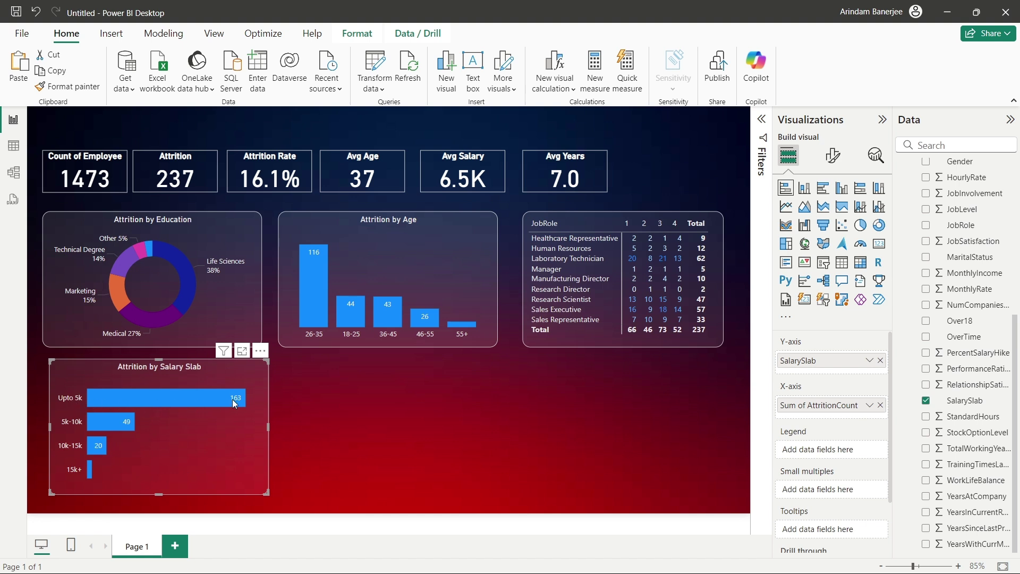
mouse_move(234, 405)
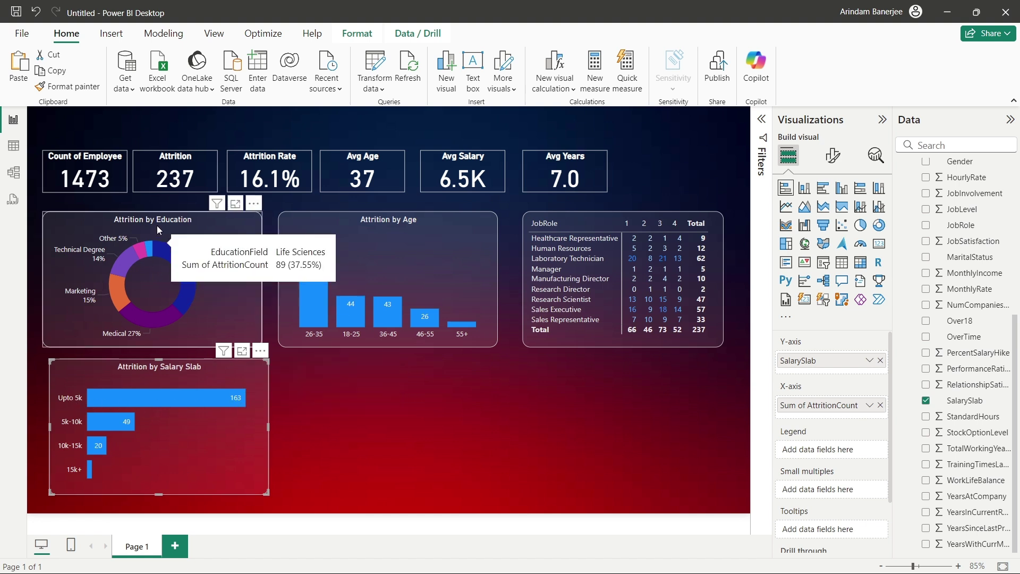
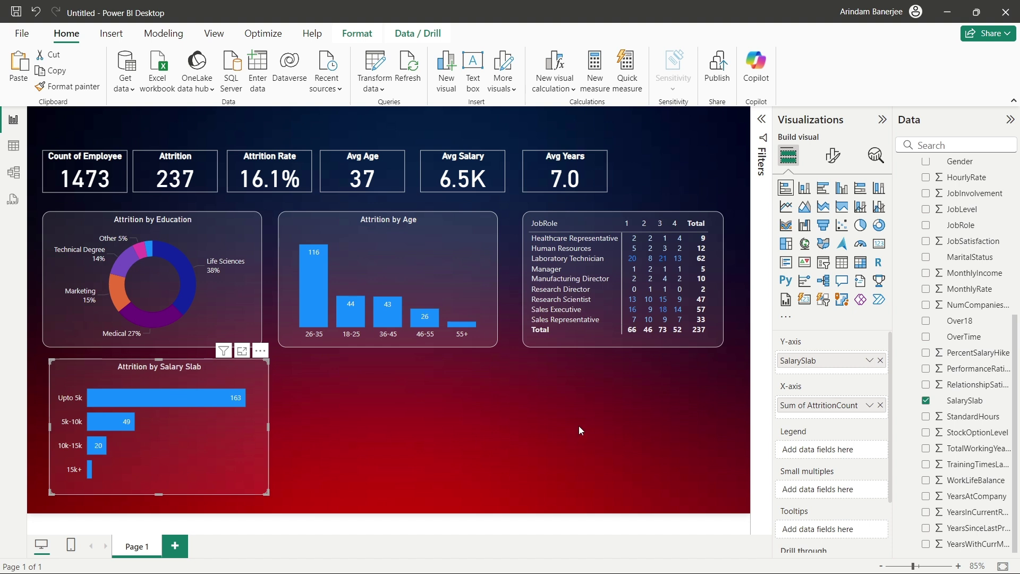
key(ctrl+c)
key(ctrl+v)
drag(242, 425, 684, 424)
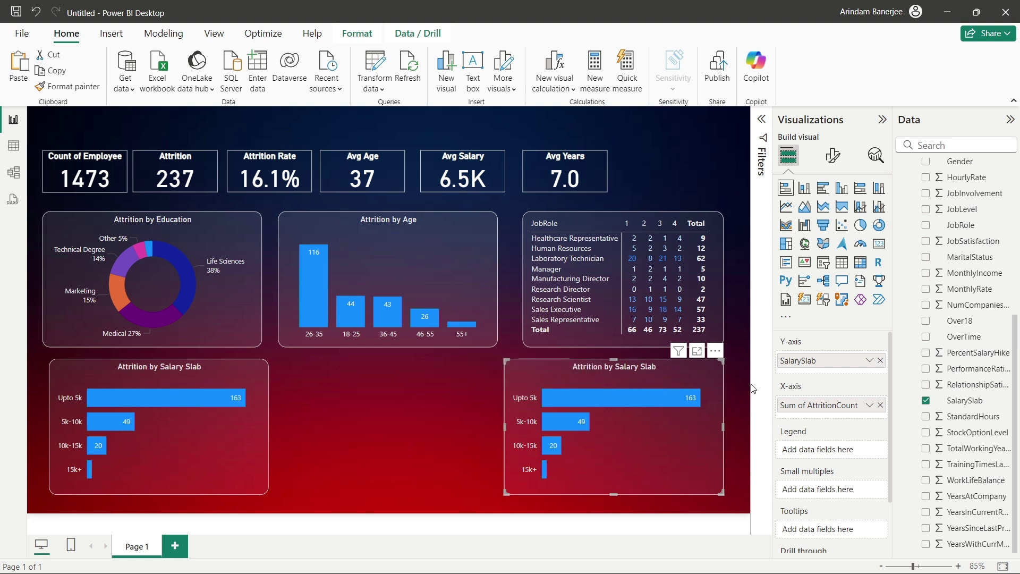
Replace SalarySlab with JobRole on the copied bar chart's Y-axis and leave no job role highlighted
mouse_move(635, 397)
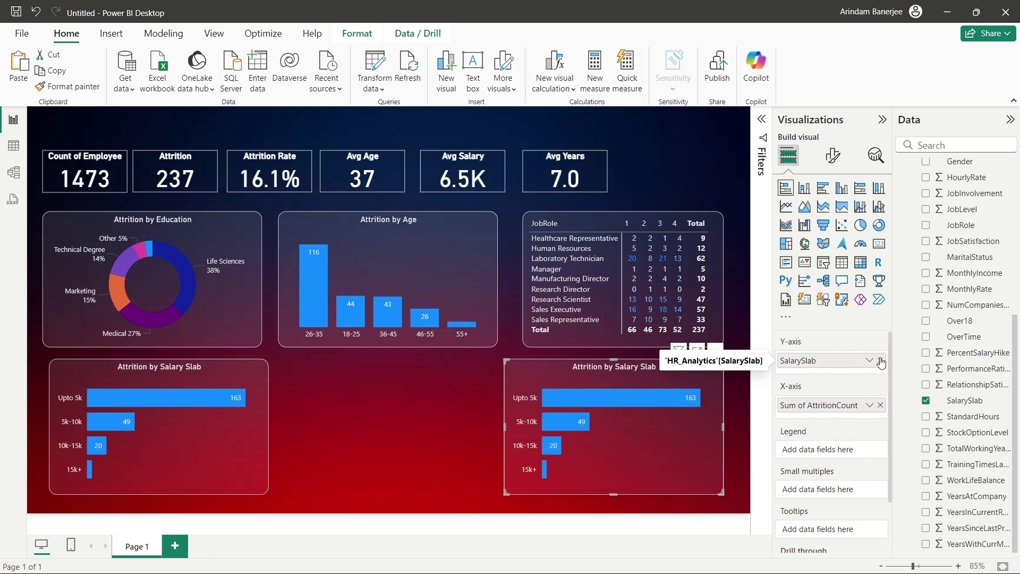
click(881, 361)
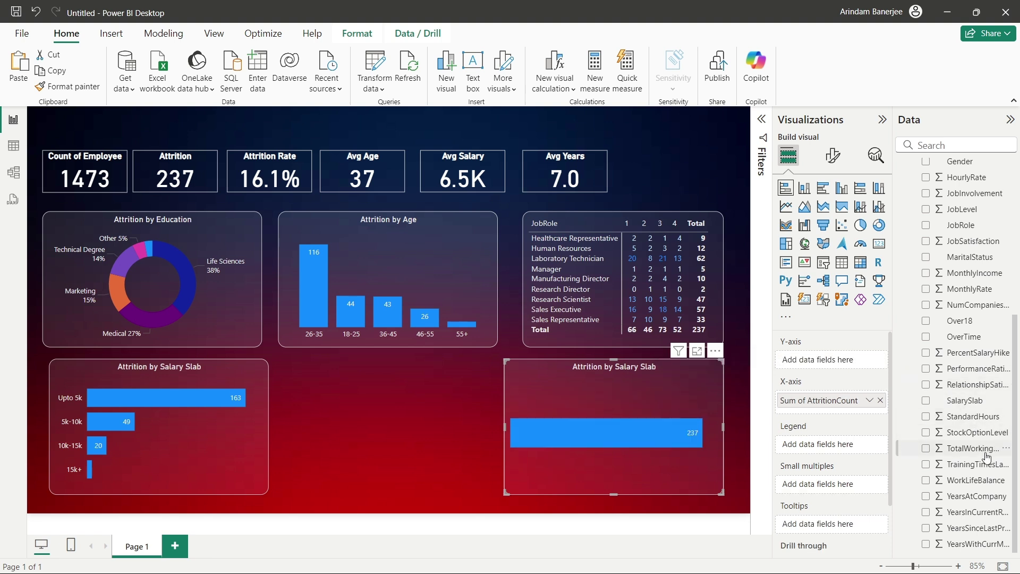
scroll(986, 454, up, 3)
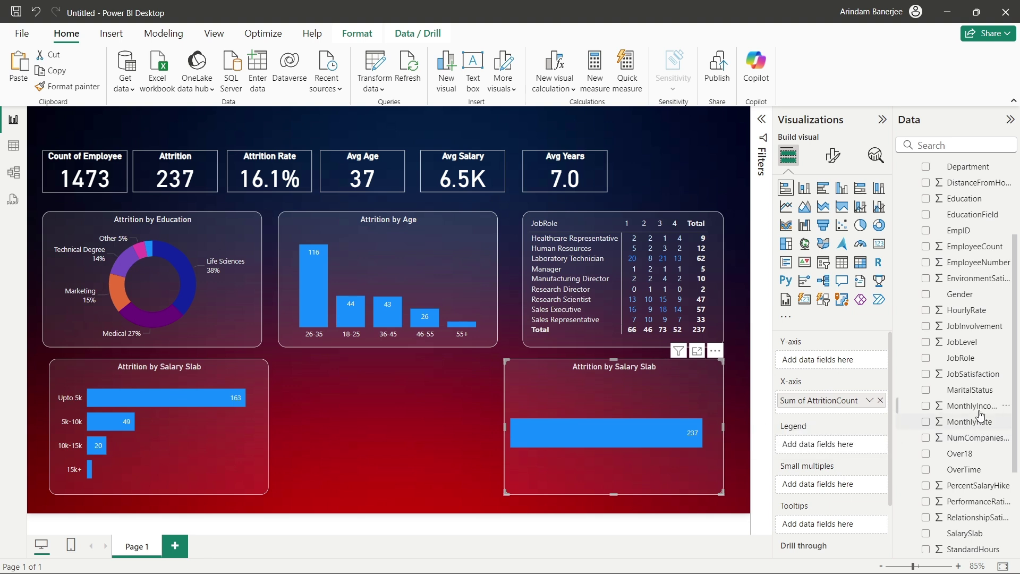
drag(967, 358, 845, 364)
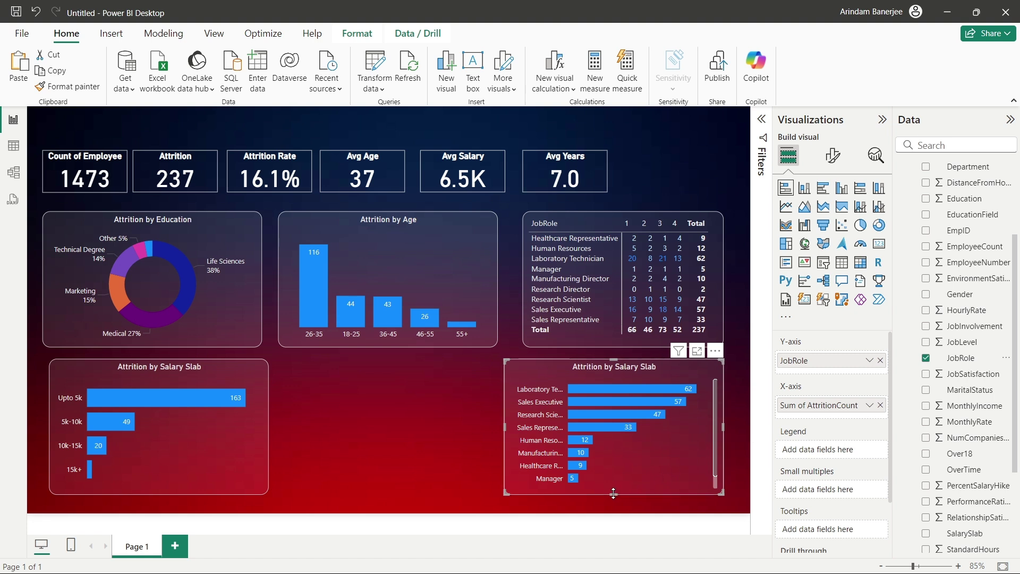
click(551, 414)
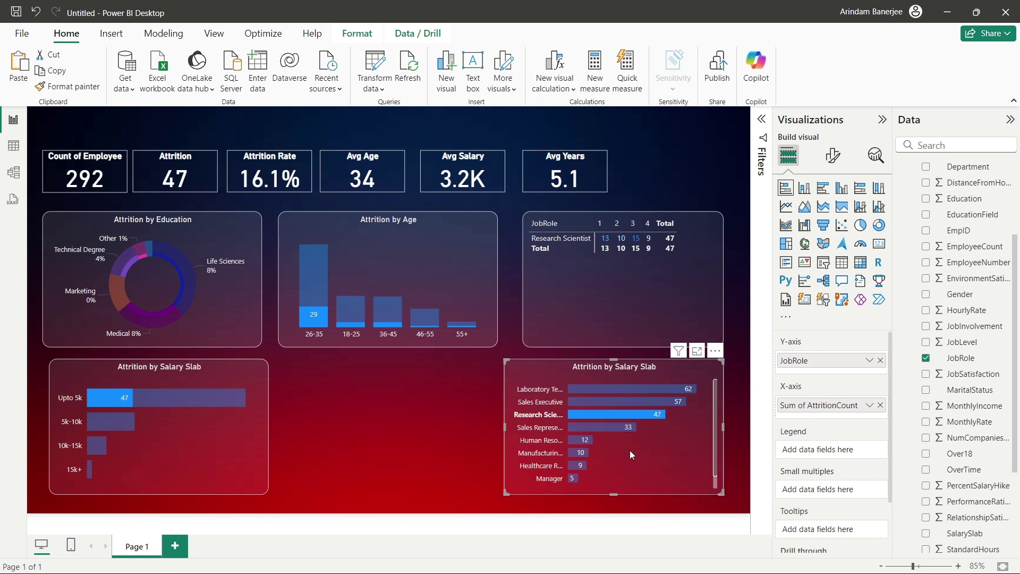
click(675, 454)
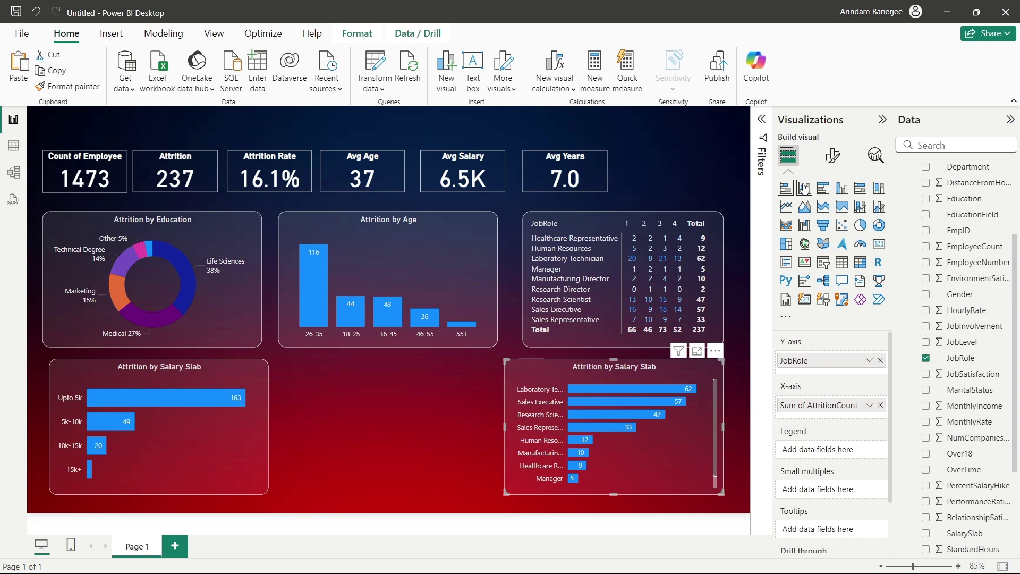
Filter the job role bar chart to the top 4 JobRole items by Sum of AttritionCount
click(765, 122)
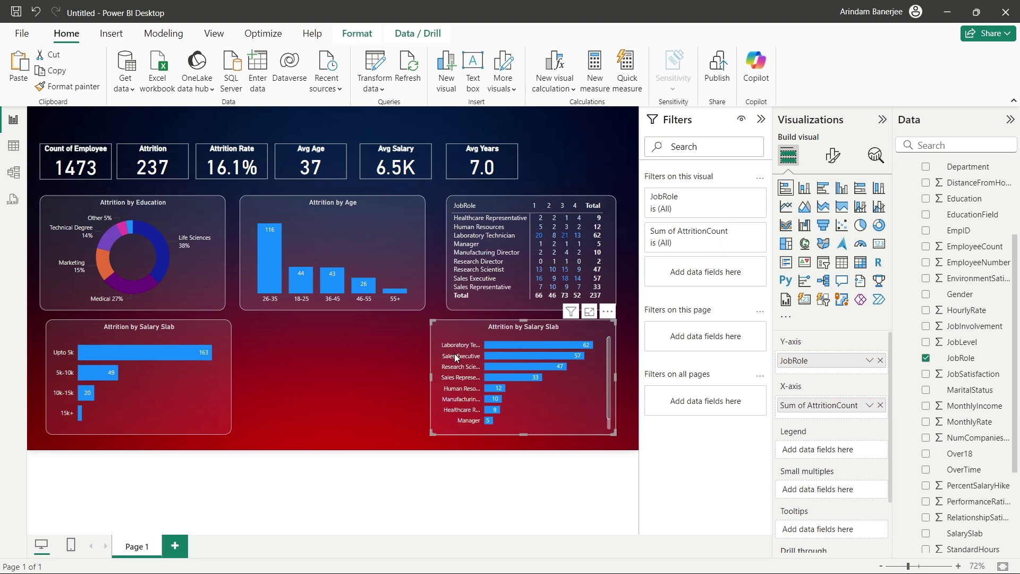
click(736, 209)
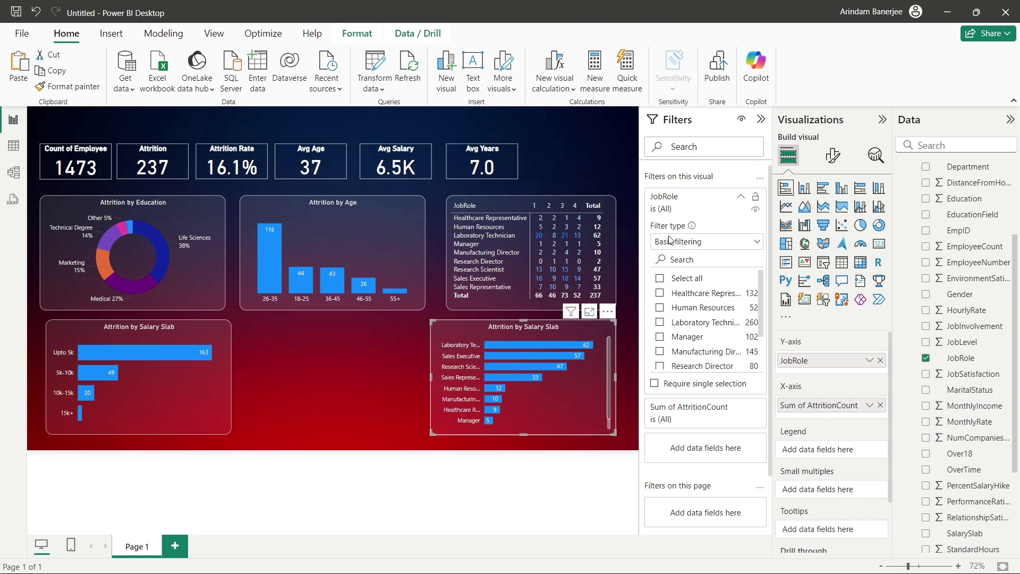
click(743, 249)
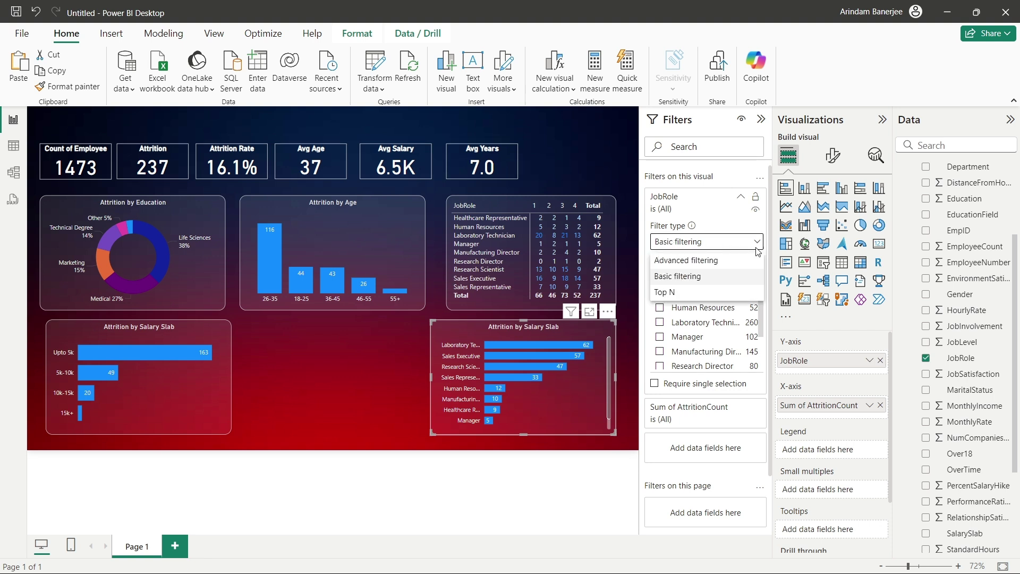
click(674, 293)
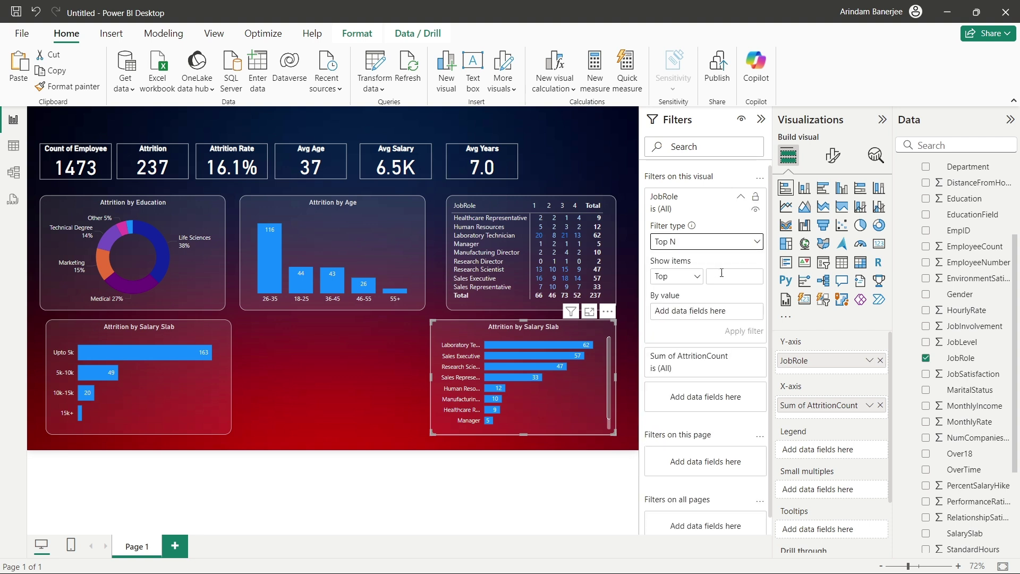
click(722, 274)
scroll(952, 207, up, 3)
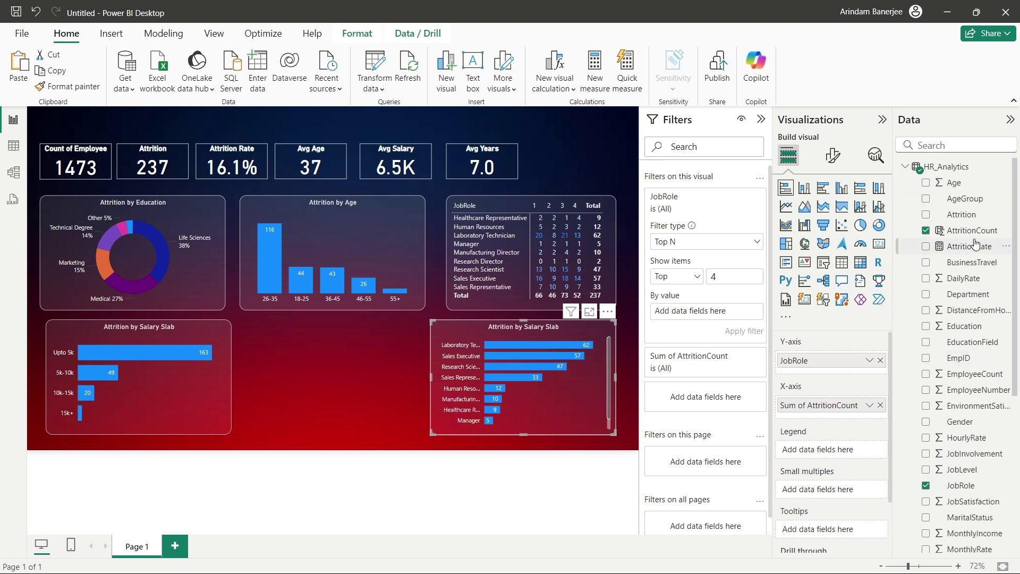
drag(971, 234, 734, 319)
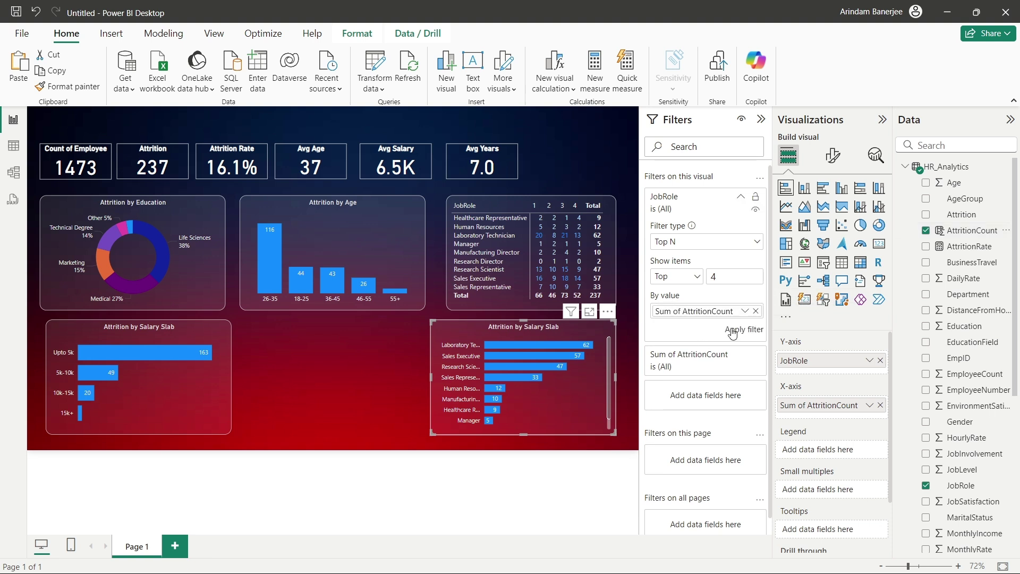
click(736, 330)
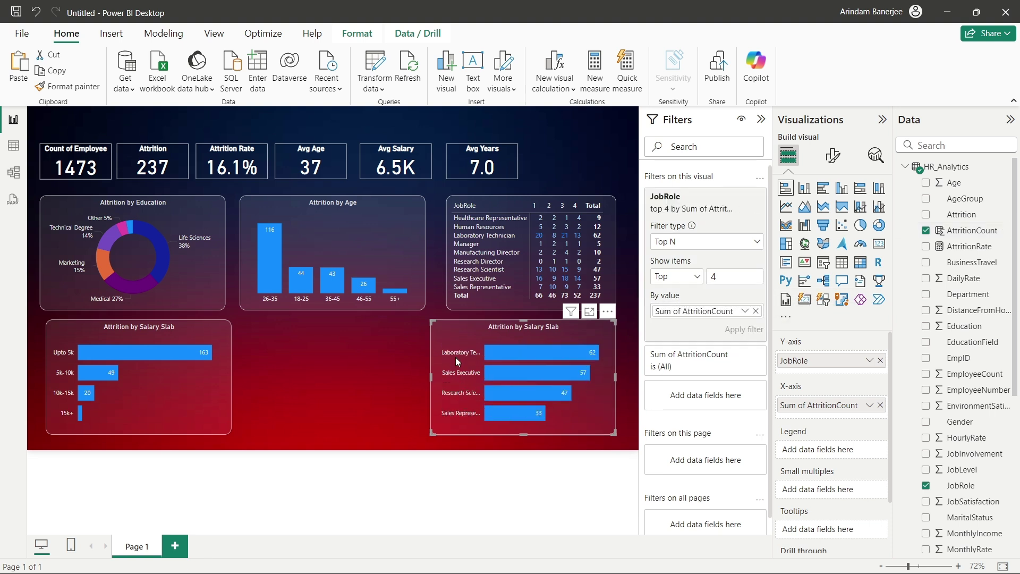
click(761, 119)
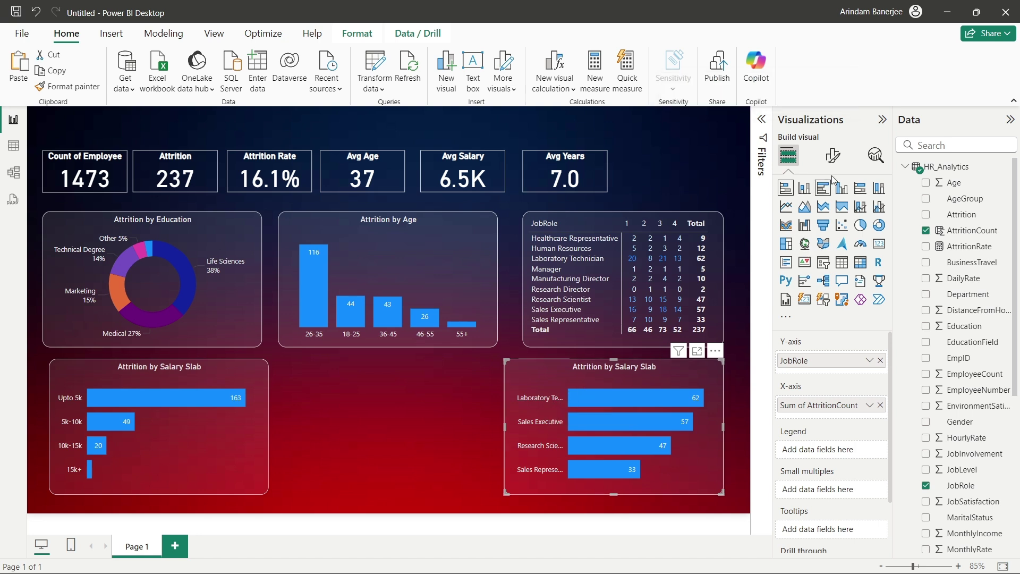
Set the maximum width of the job role bar chart's Y-axis values to 35%
click(833, 159)
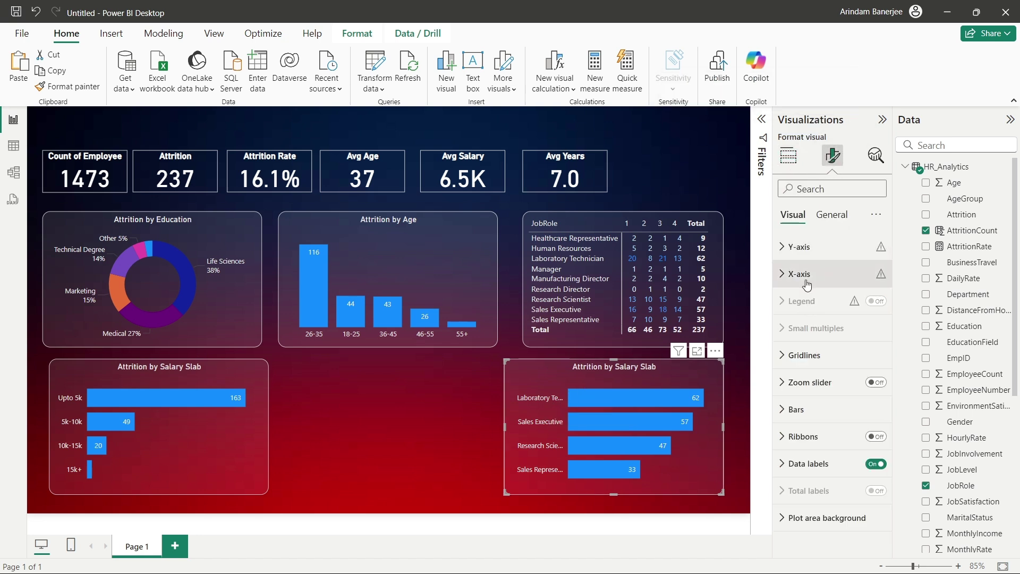
click(802, 247)
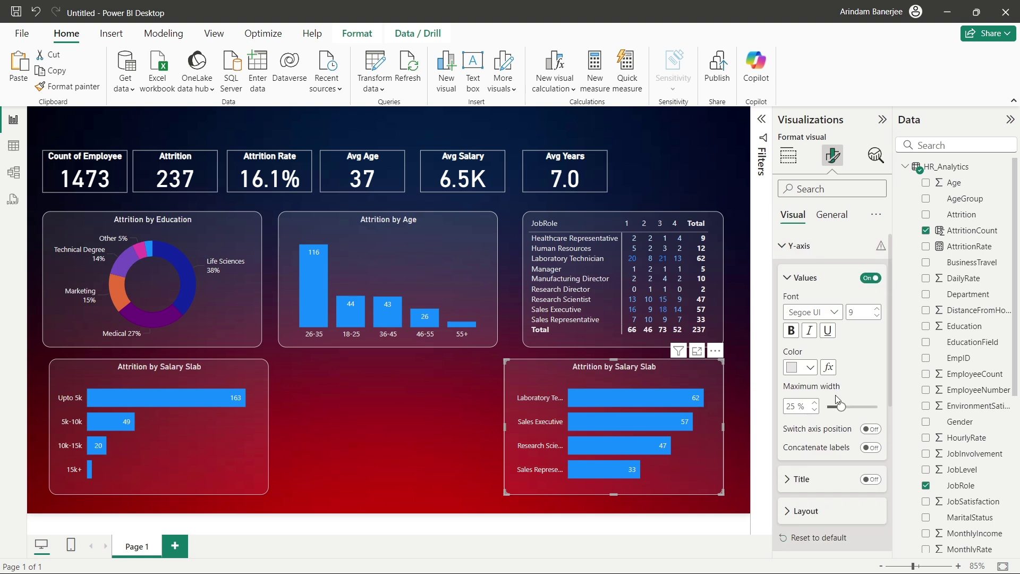
scroll(825, 430, down, 3)
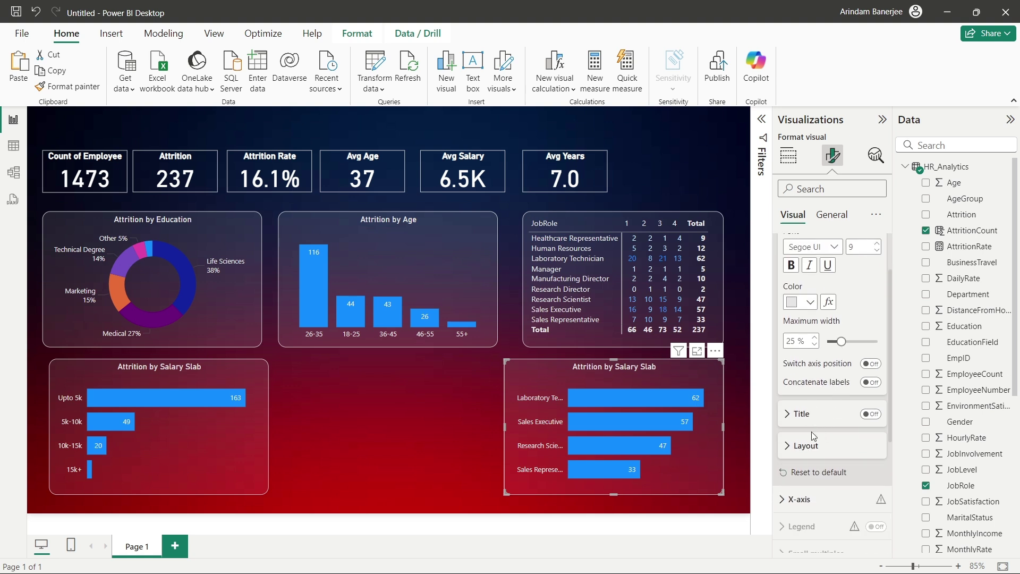
scroll(814, 428, up, 3)
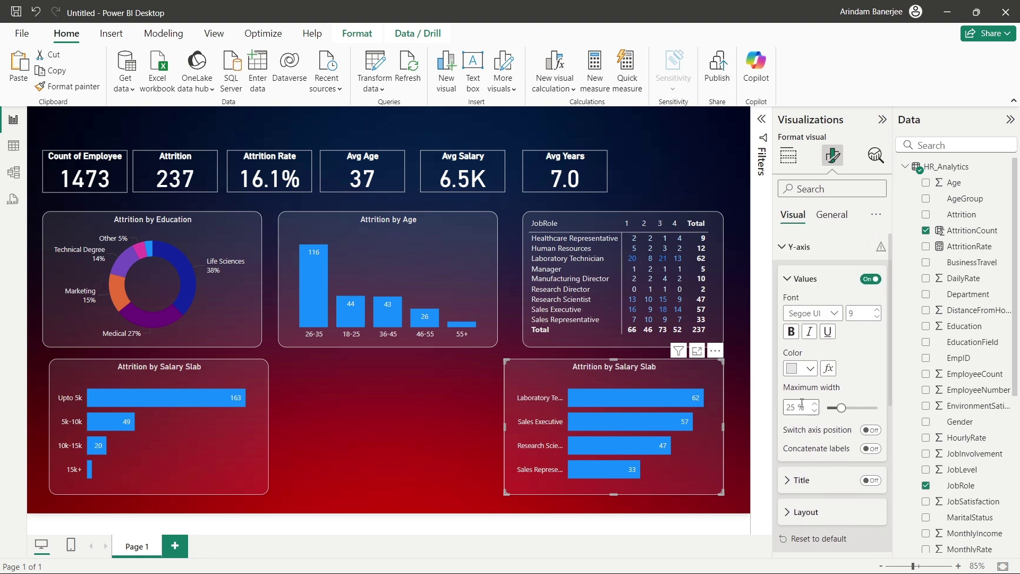
mouse_move(841, 408)
mouse_down()
mouse_move(849, 419)
mouse_move(855, 411)
mouse_up()
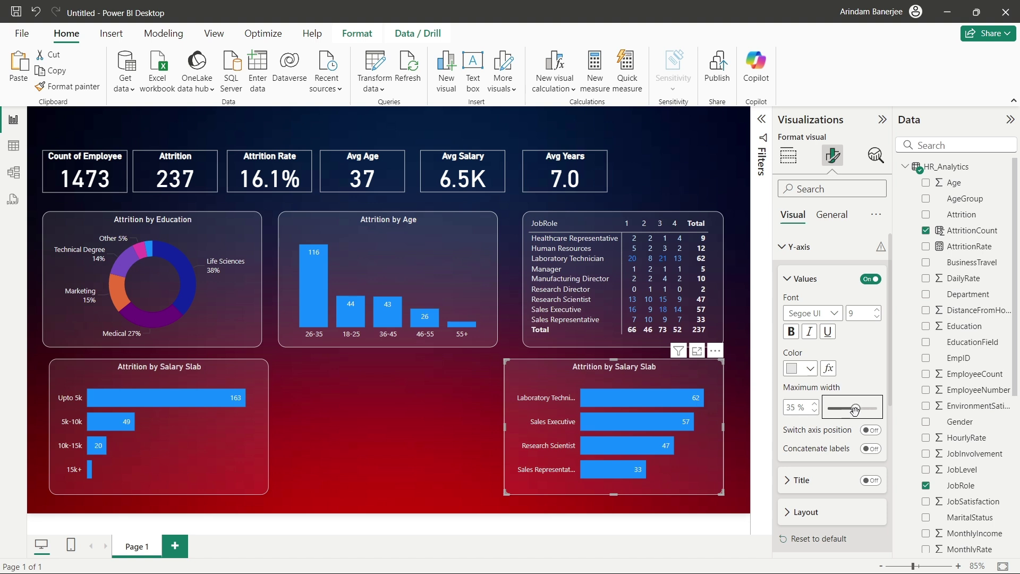
click(814, 411)
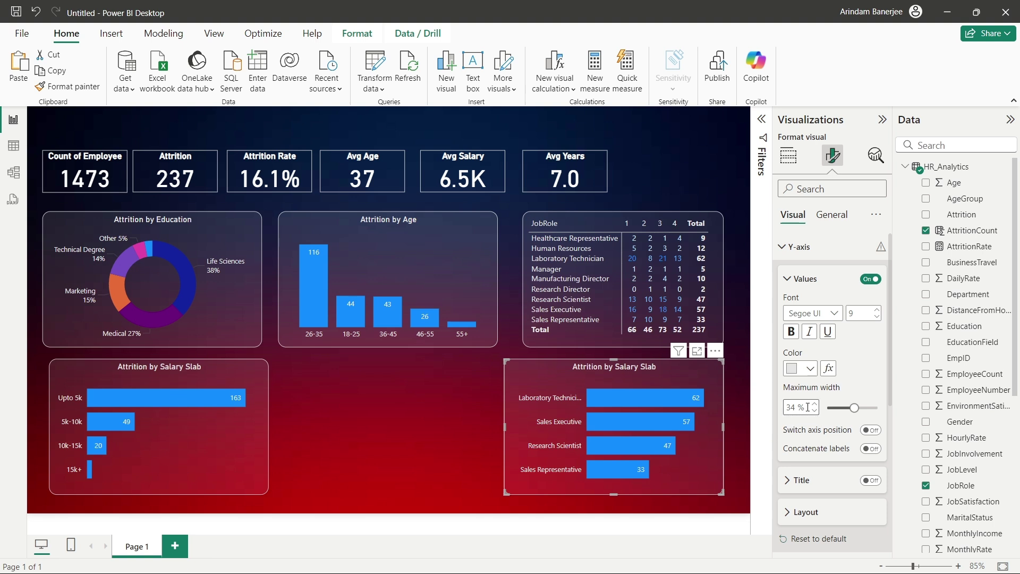
click(815, 405)
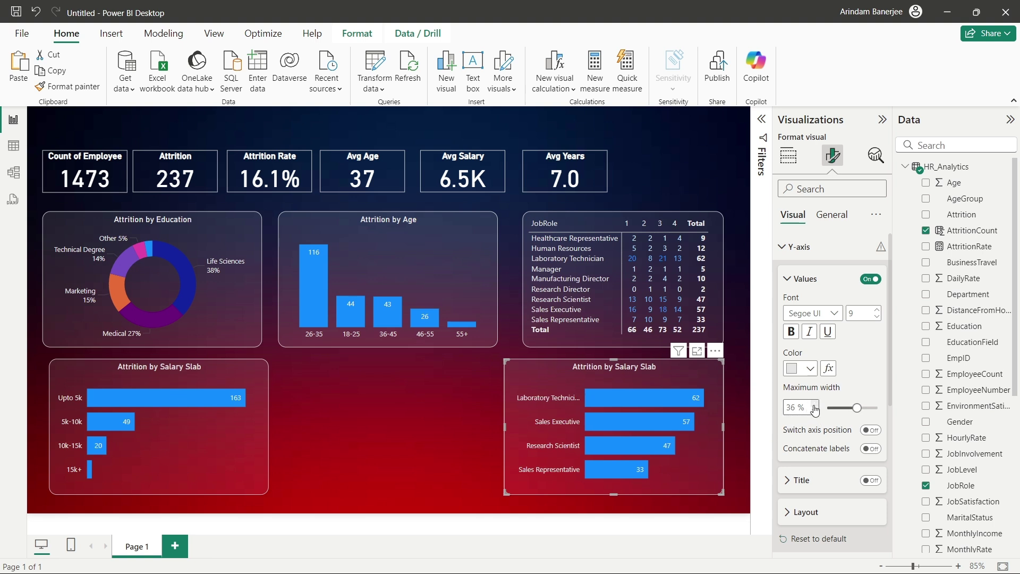
click(815, 405)
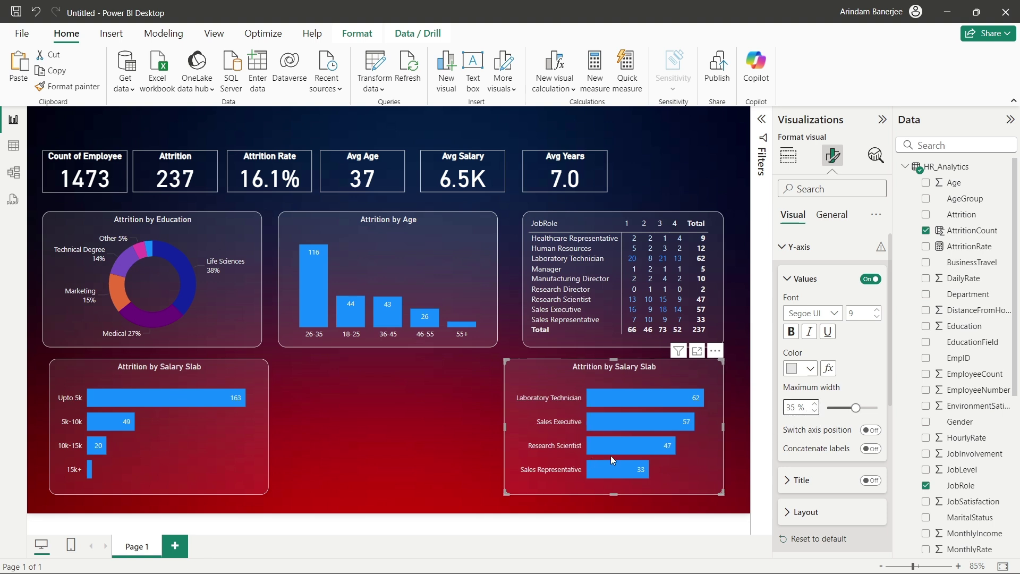
Shift the job role bar chart slightly to the right and leave it deselected
click(481, 407)
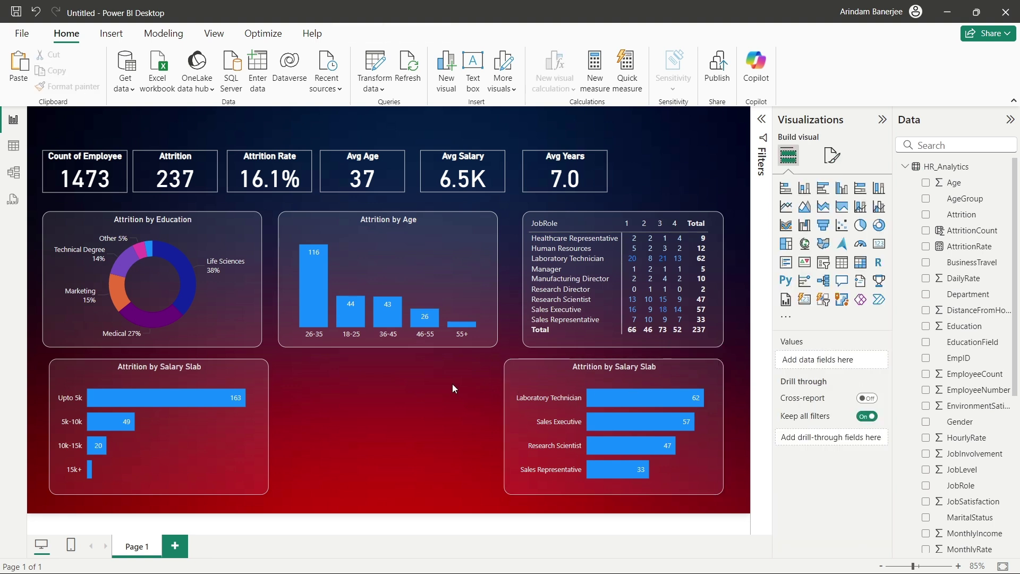
drag(543, 394, 539, 396)
click(372, 363)
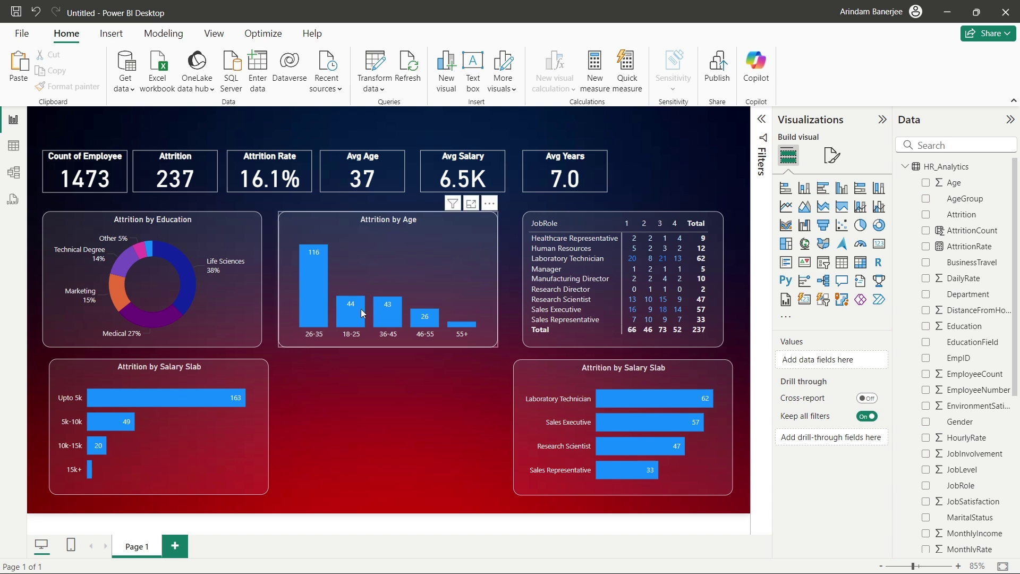
Duplicate the Attrition by Age chart and place the copy between the two lower bar charts
mouse_move(362, 309)
click(404, 259)
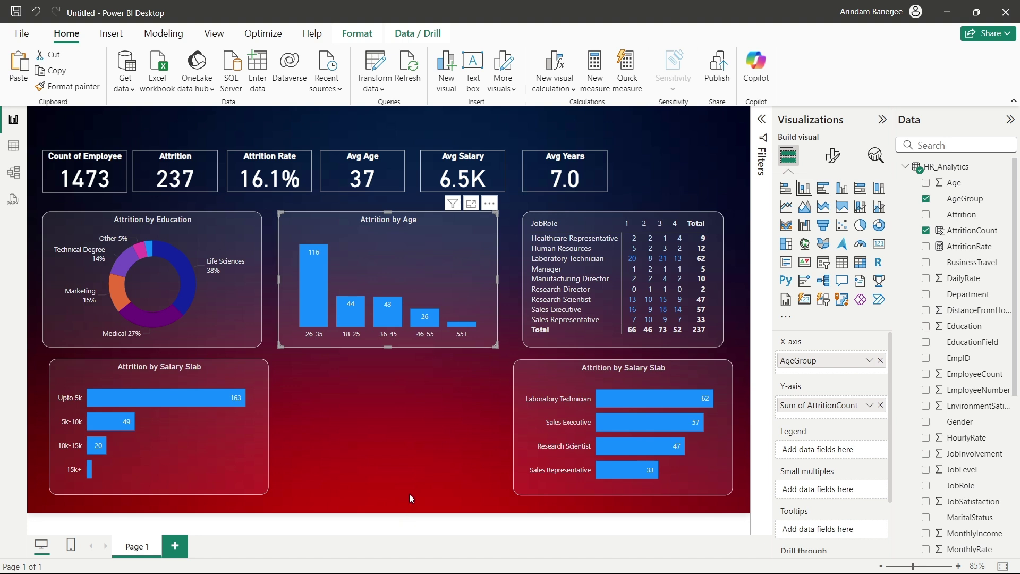
key(ctrl+c)
key(ctrl+v)
drag(389, 339, 381, 454)
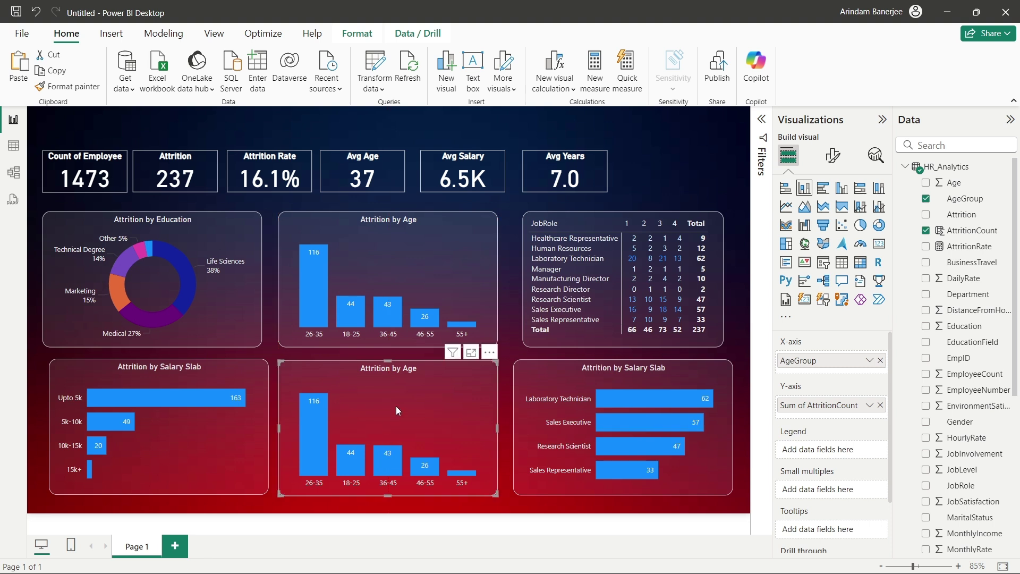
Convert the copied age chart to an area chart and replace AgeGroup with YearsAtCompany on its X-axis
click(803, 208)
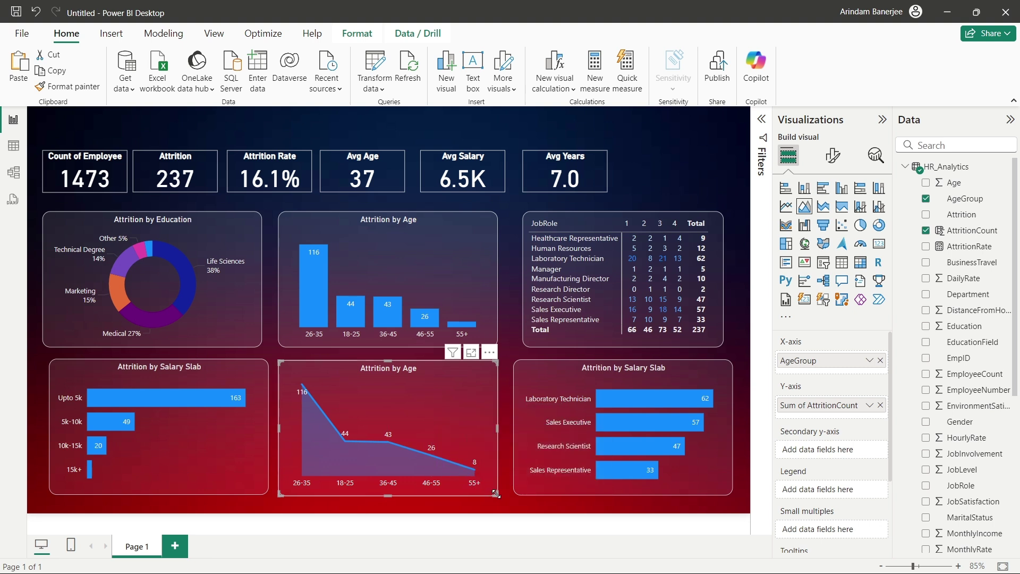
mouse_move(496, 494)
mouse_down()
mouse_move(528, 492)
mouse_move(489, 489)
mouse_move(499, 489)
mouse_up()
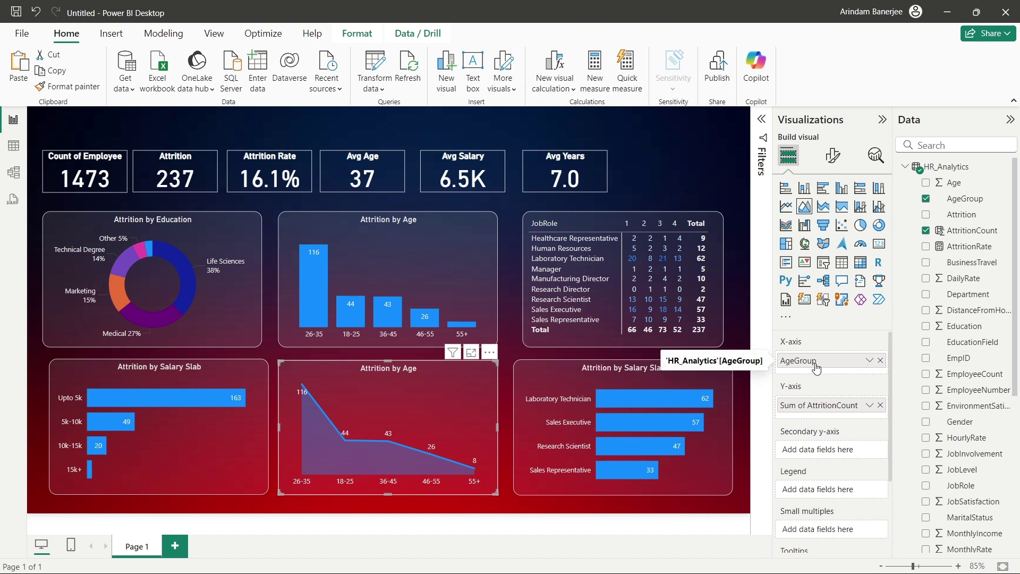
click(881, 360)
scroll(981, 498, down, 5)
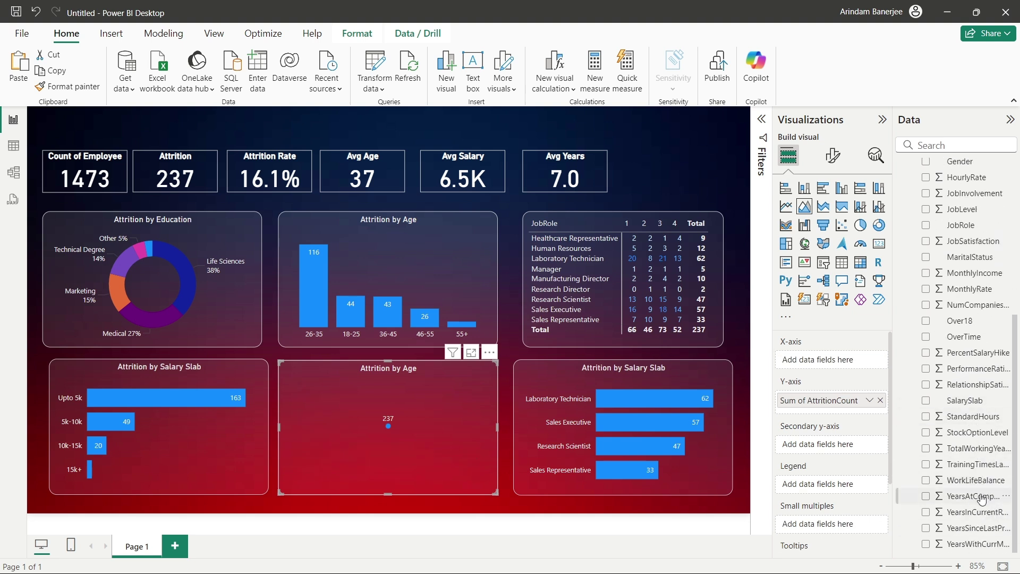
drag(980, 498, 856, 367)
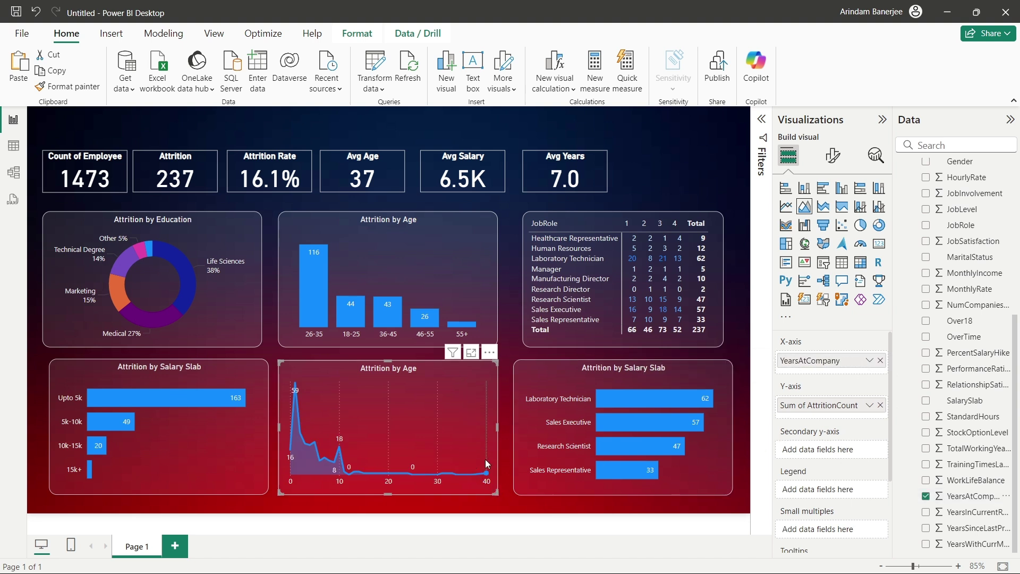
mouse_move(458, 453)
Filter the area chart to YearsAtCompany values less than 12
click(762, 119)
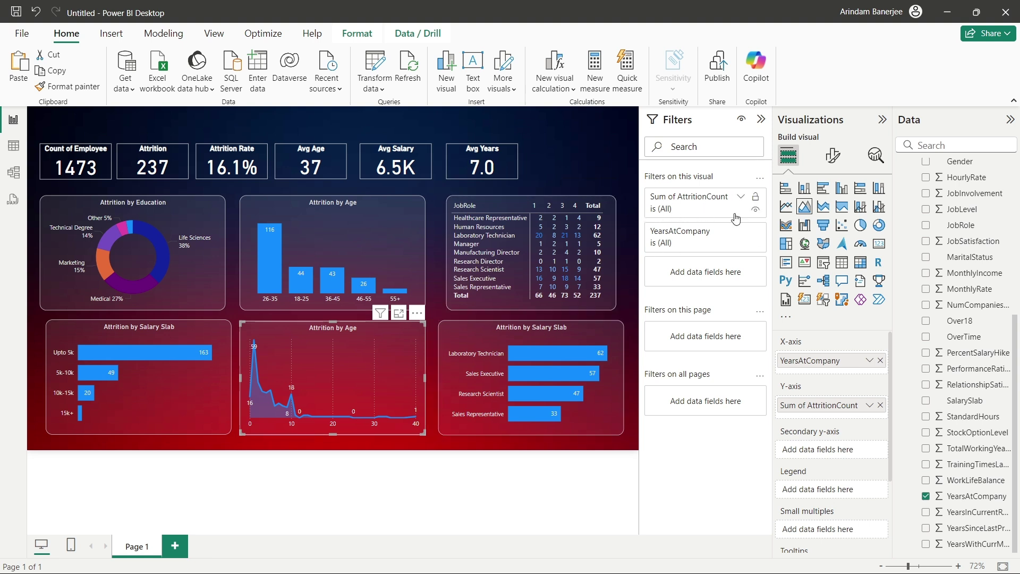
click(731, 246)
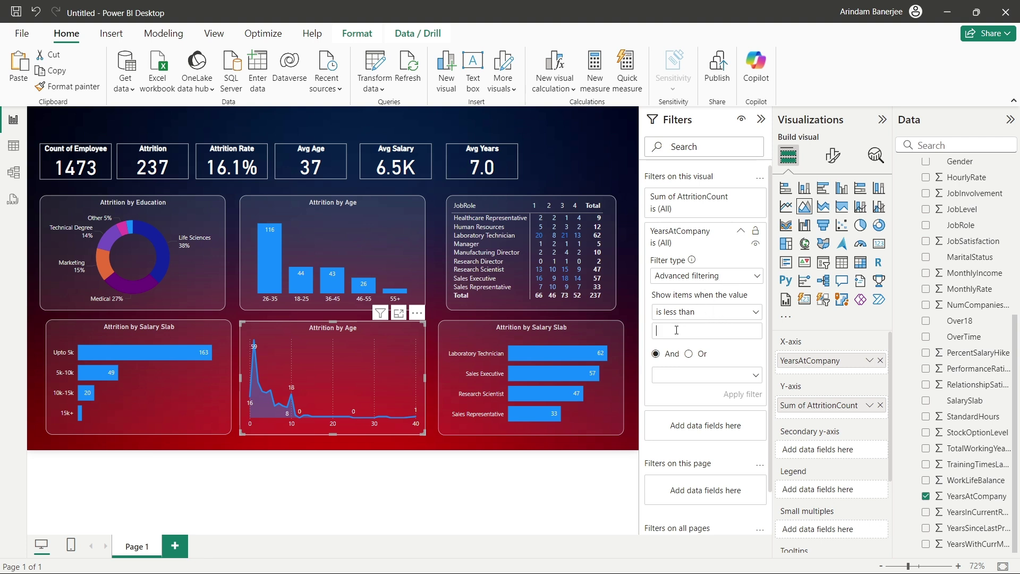
text(12)
click(743, 394)
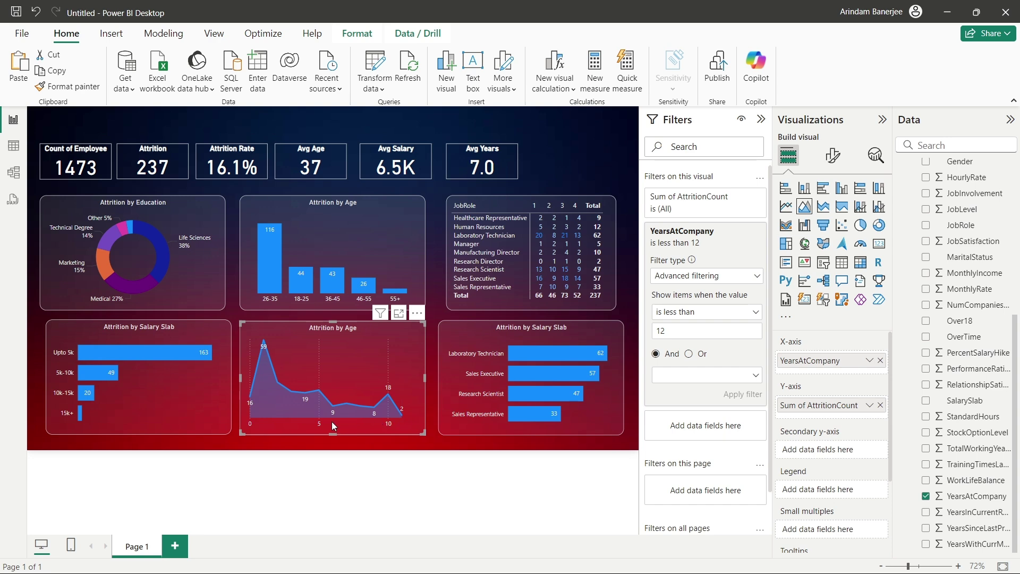
click(761, 119)
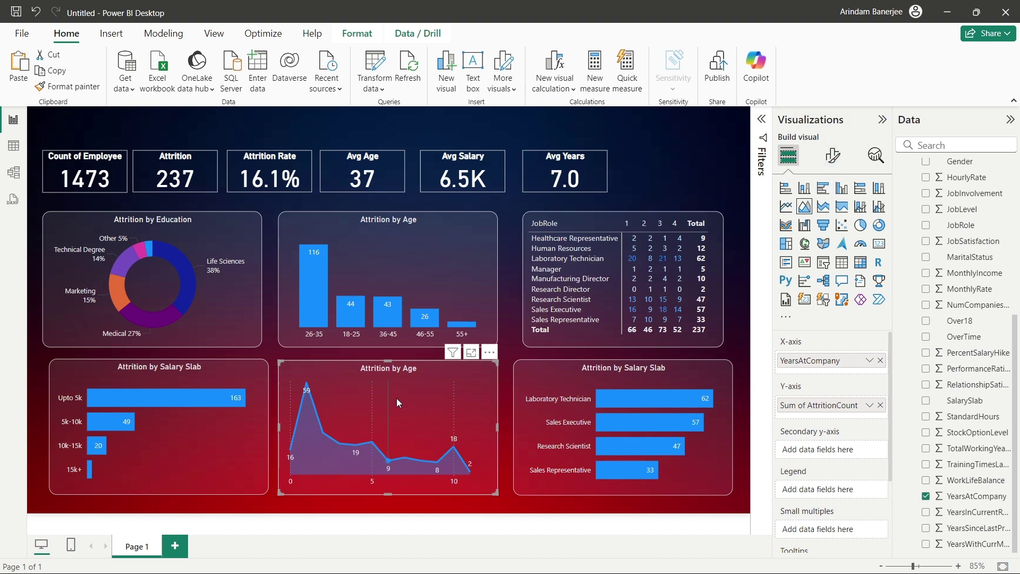
Turn off the vertical gridlines of the area chart
click(834, 154)
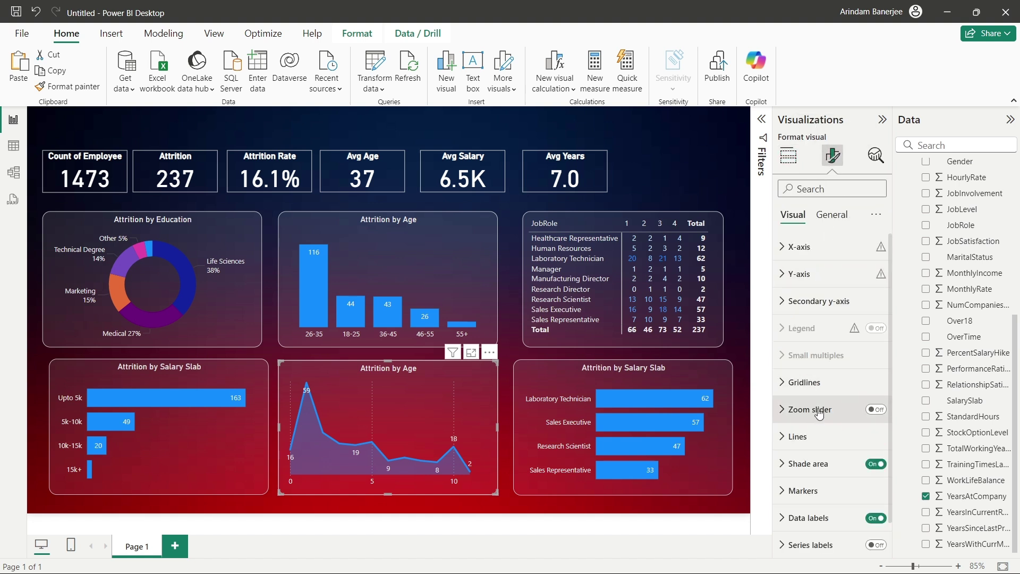
scroll(838, 425, down, 1)
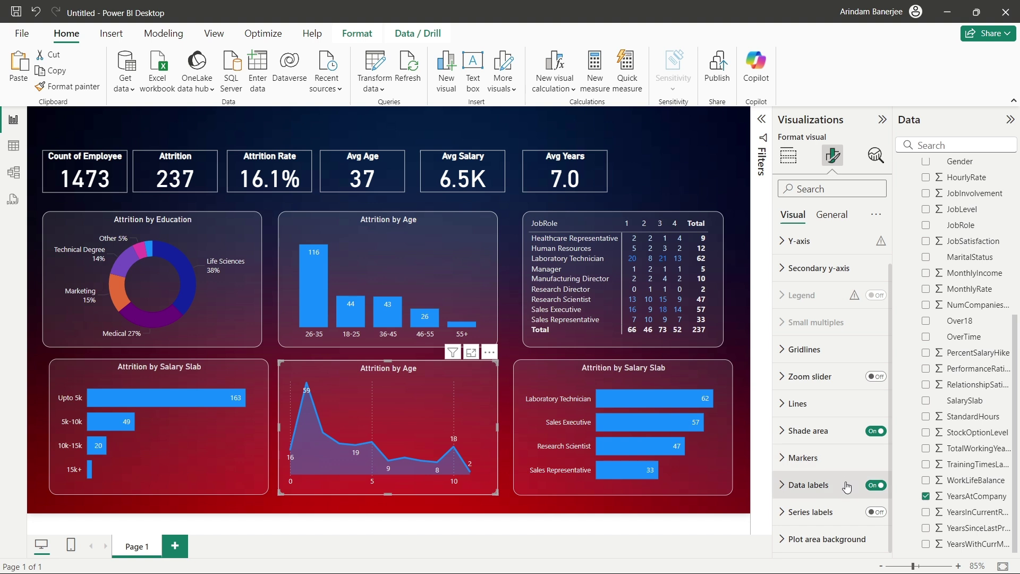
scroll(851, 431, up, 1)
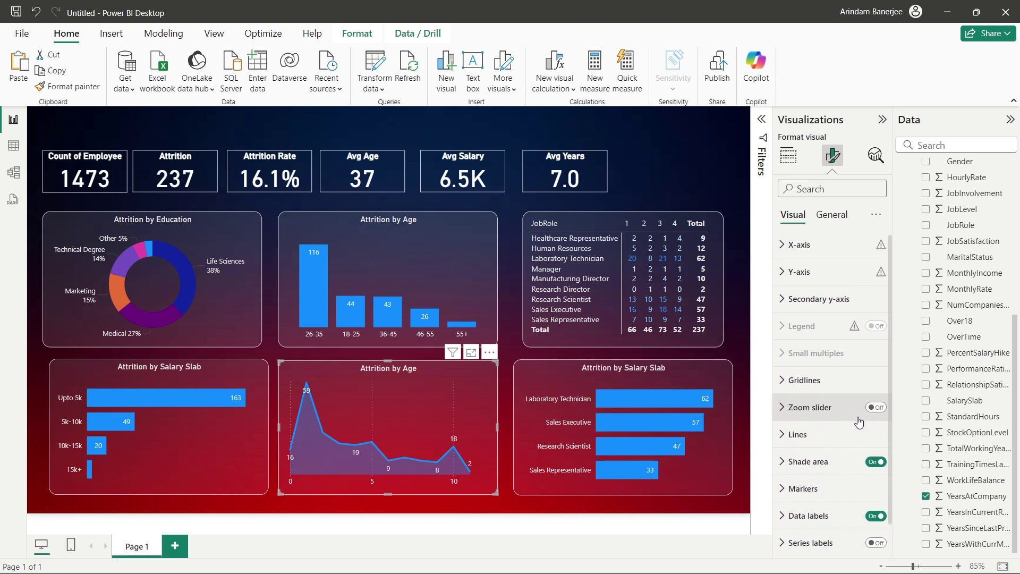
scroll(855, 457, down, 1)
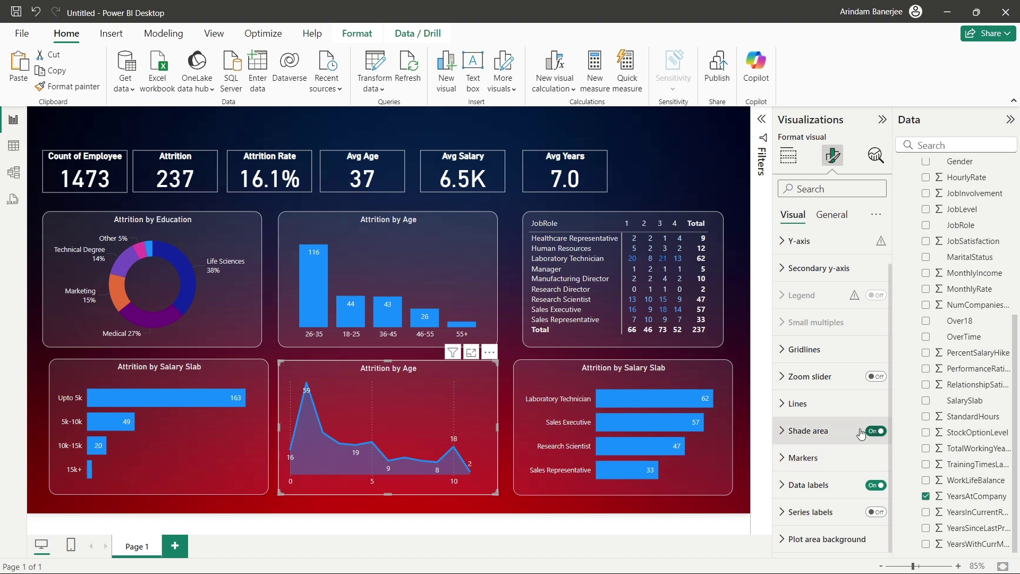
click(849, 361)
scroll(855, 457, down, 4)
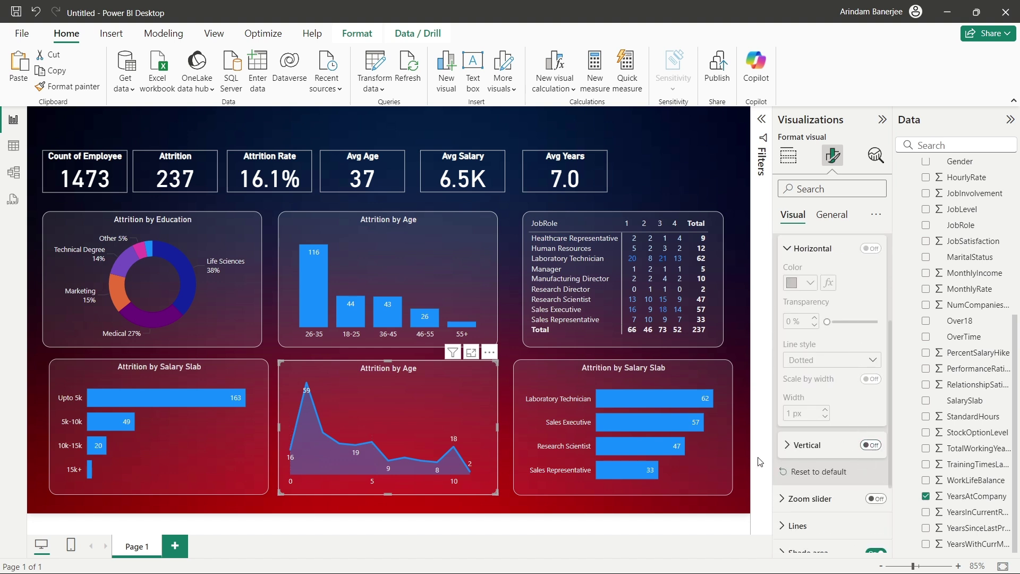
scroll(848, 419, up, 4)
click(814, 353)
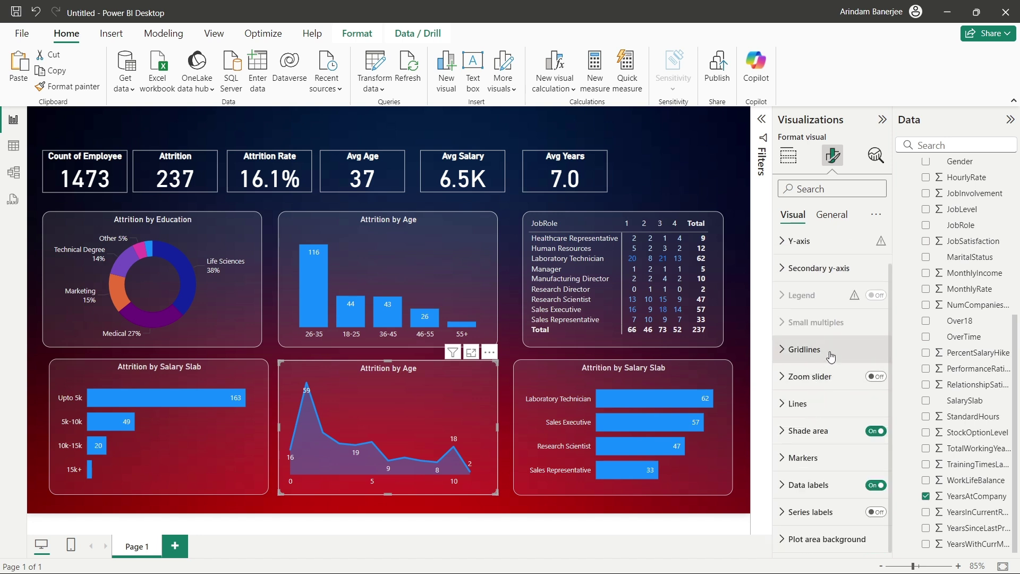
scroll(831, 351, up, 1)
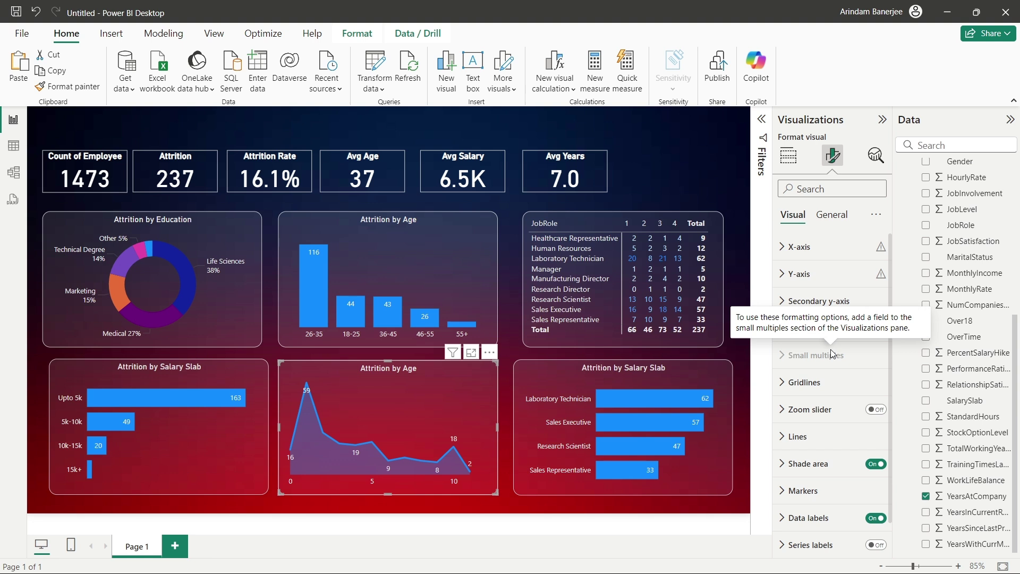
Try the dashed and dotted line styles on the area chart's line and return it to Solid
scroll(823, 441, down, 1)
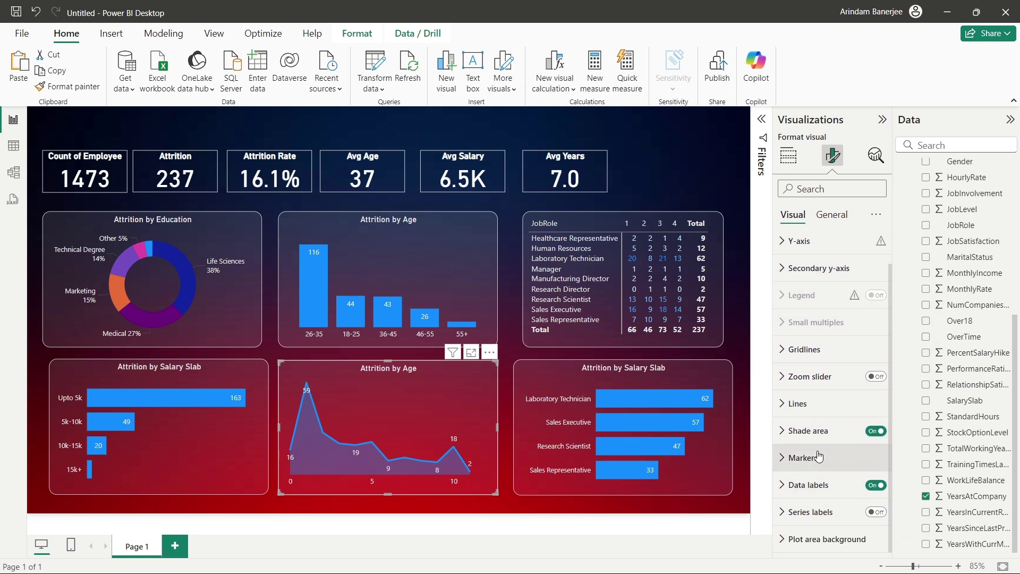
click(806, 352)
scroll(815, 435, down, 4)
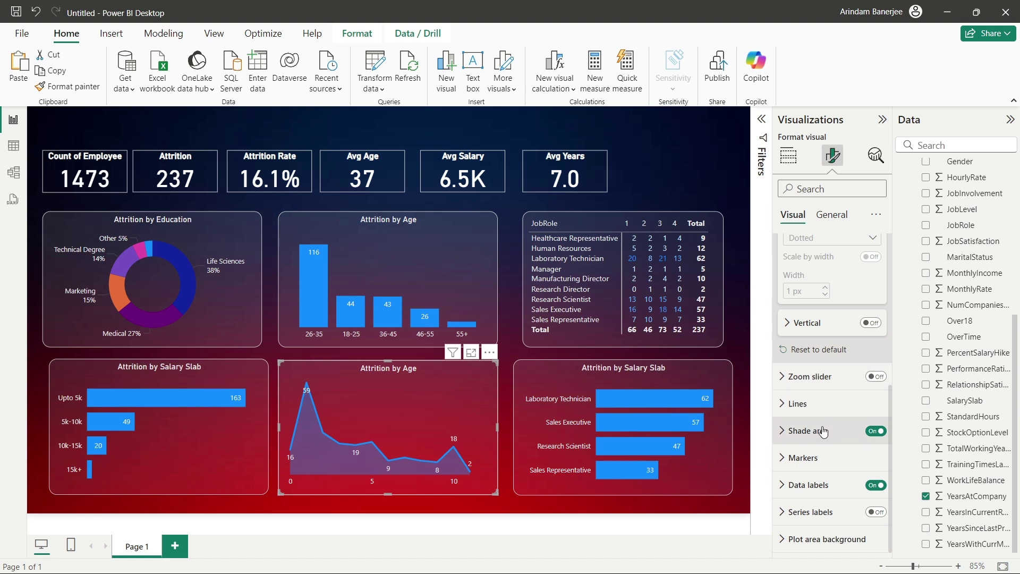
click(798, 404)
scroll(819, 446, down, 4)
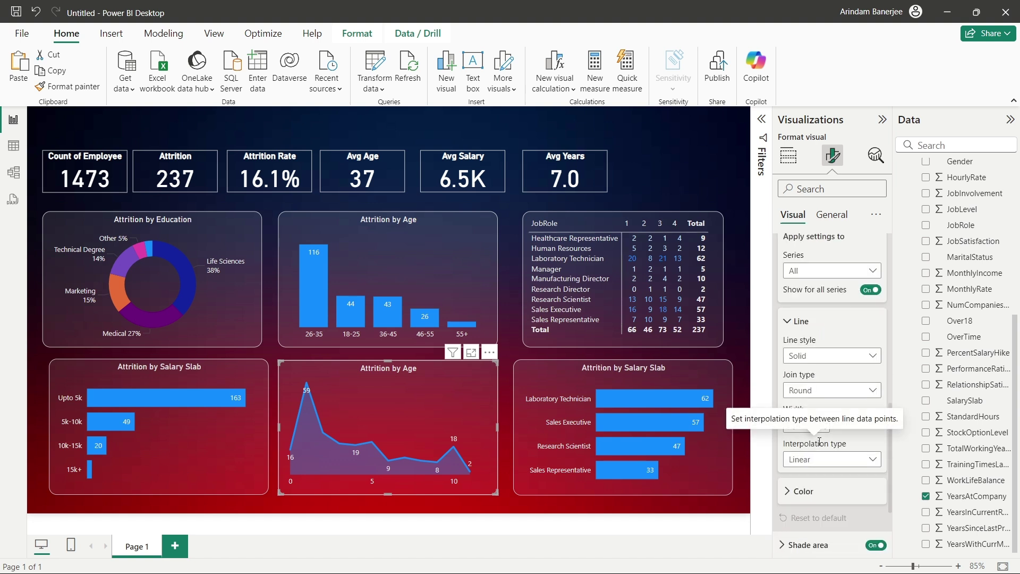
scroll(819, 442, up, 3)
scroll(813, 404, down, 3)
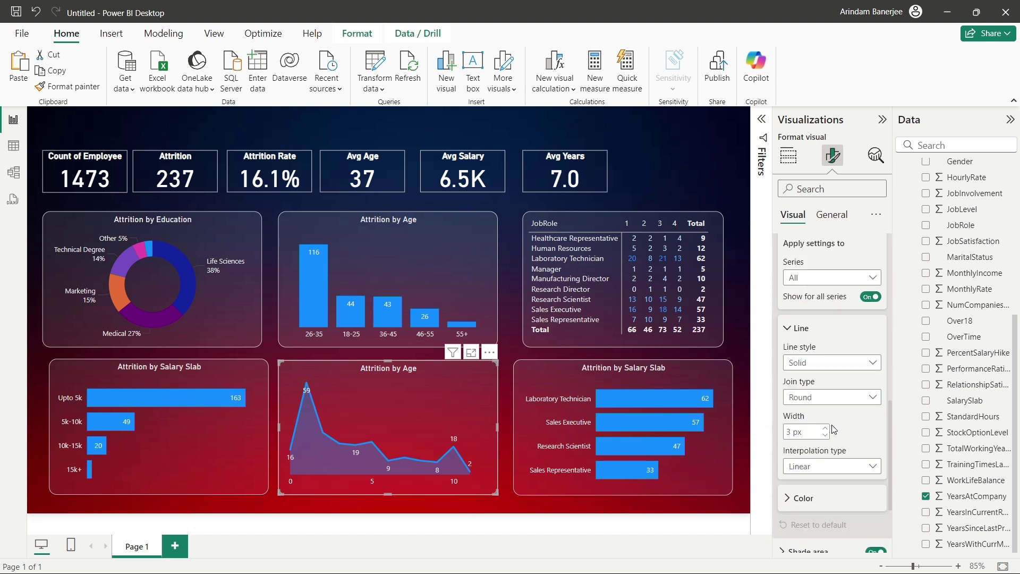
click(807, 361)
click(821, 385)
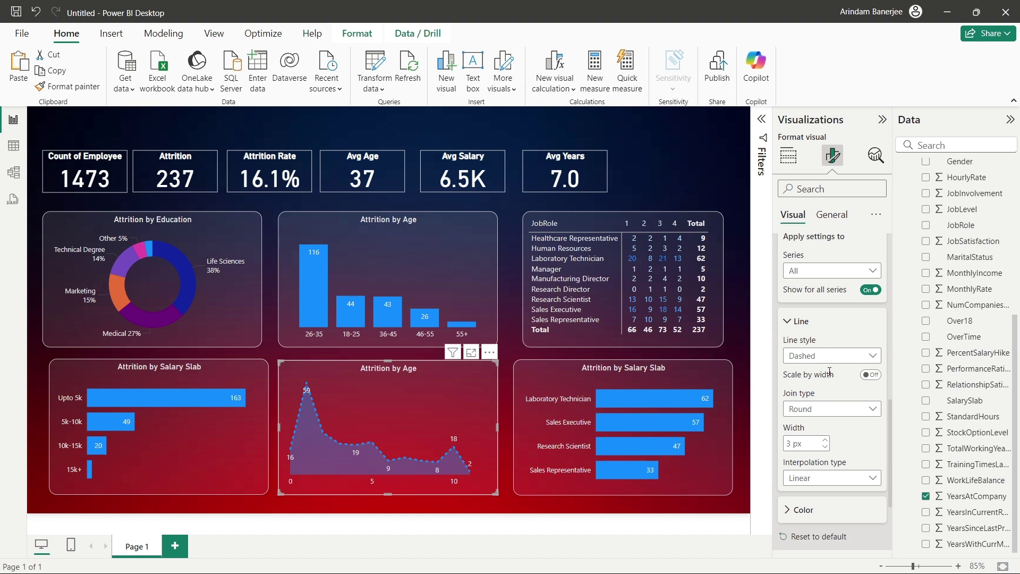
click(829, 355)
click(803, 401)
click(829, 355)
click(816, 361)
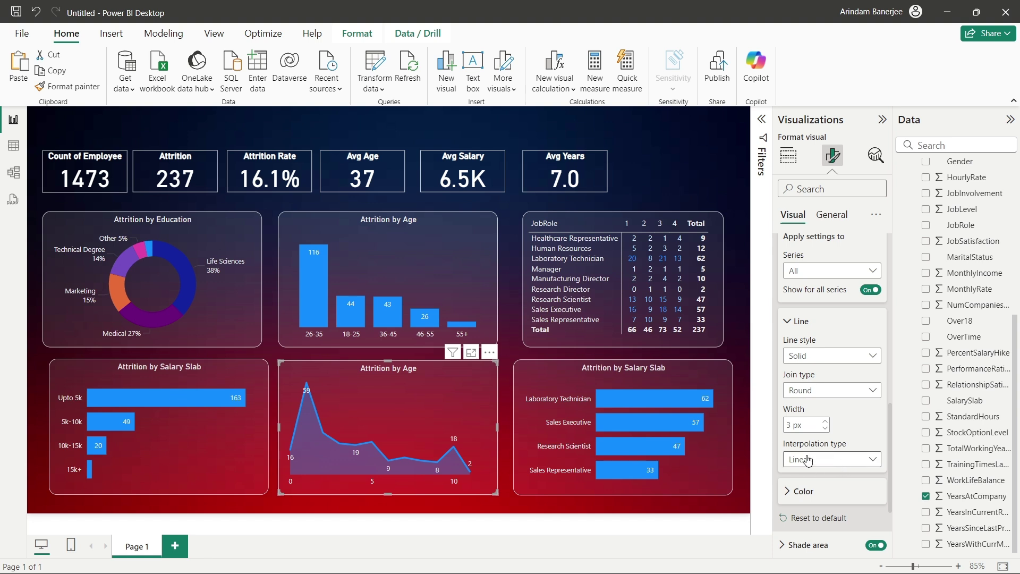
Try the Bevel and Miter join types on the area chart's line and return it to Round
click(812, 391)
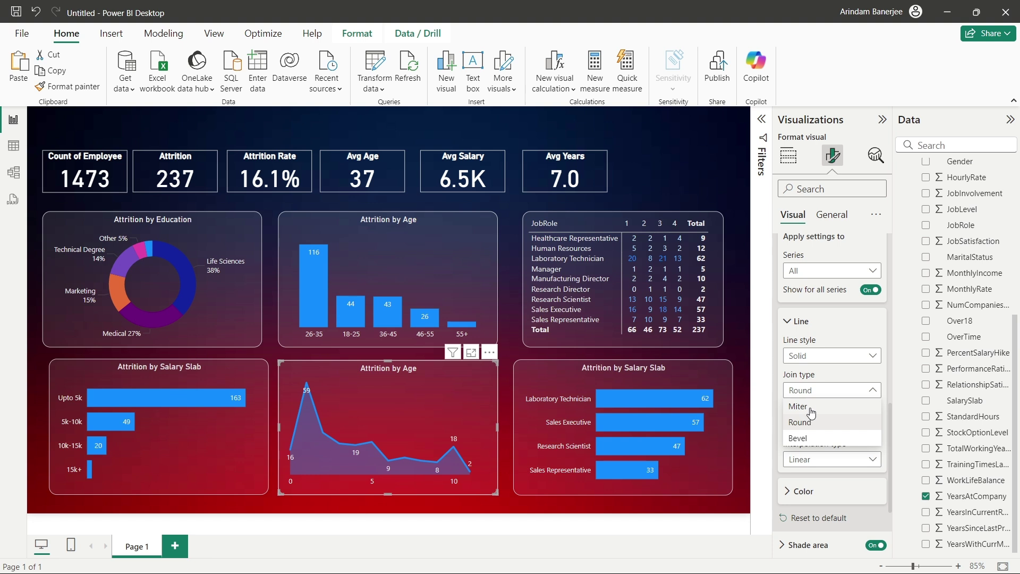
click(806, 438)
click(826, 391)
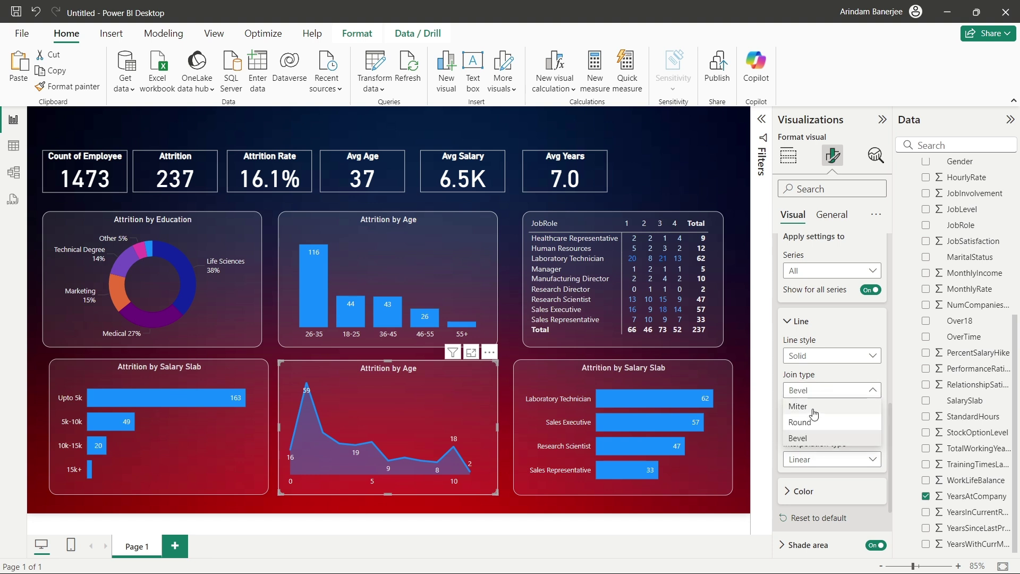
click(824, 406)
click(829, 391)
click(830, 422)
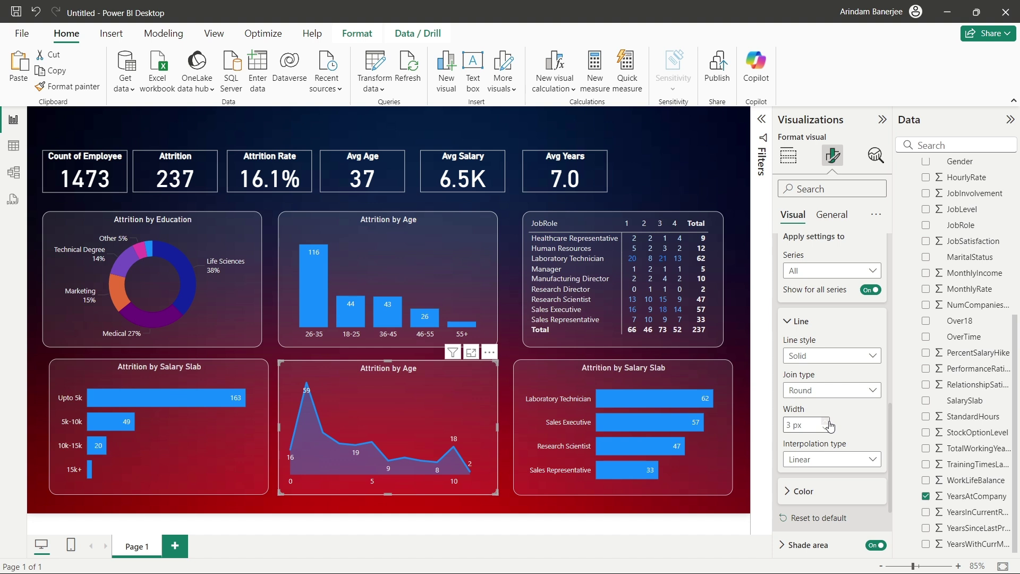
scroll(829, 419, down, 3)
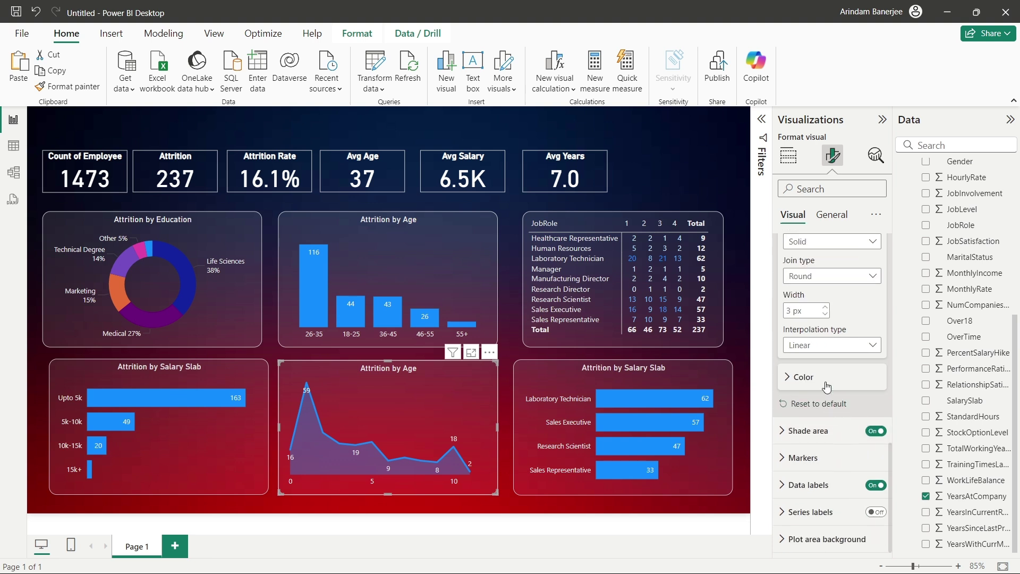
scroll(816, 332, up, 5)
scroll(816, 324, up, 3)
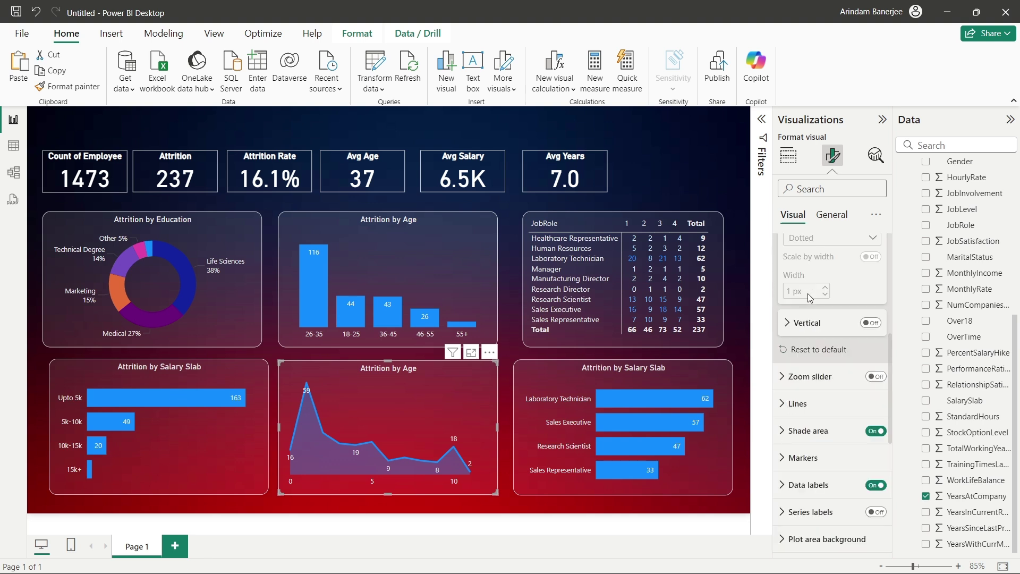
scroll(816, 361, up, 3)
scroll(812, 380, down, 3)
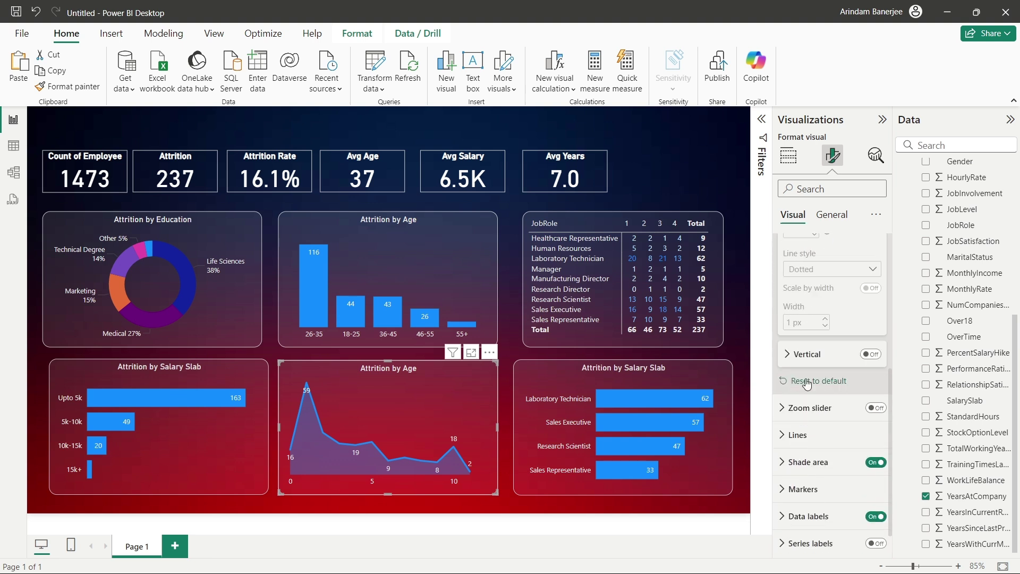
scroll(808, 376, up, 4)
click(805, 294)
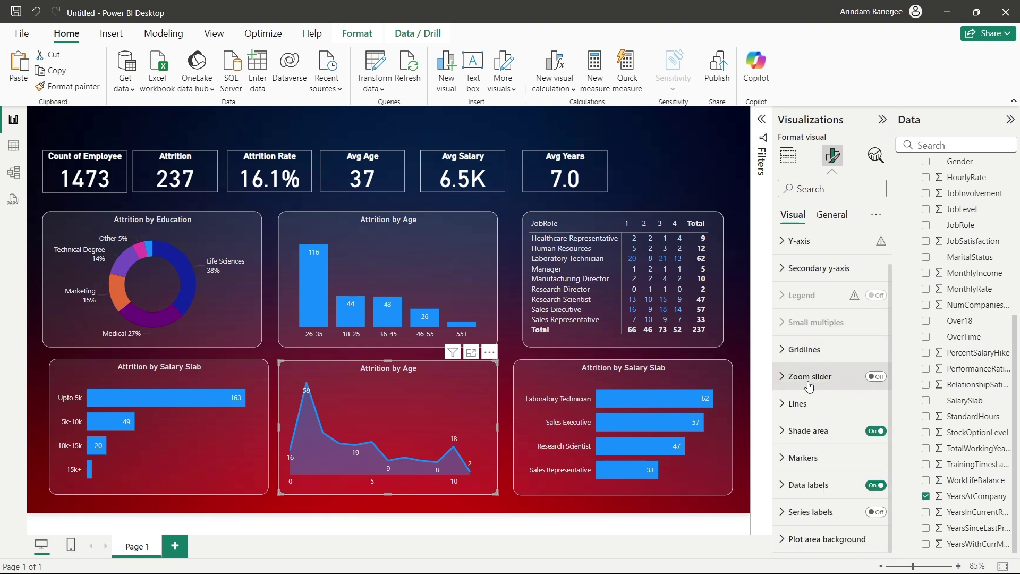
click(805, 349)
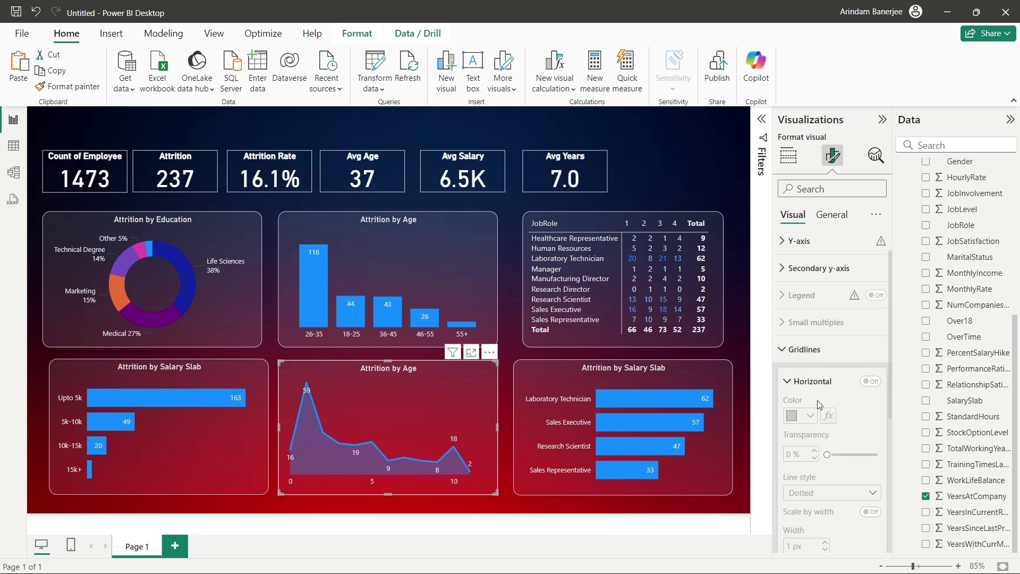
scroll(811, 404, down, 3)
click(812, 405)
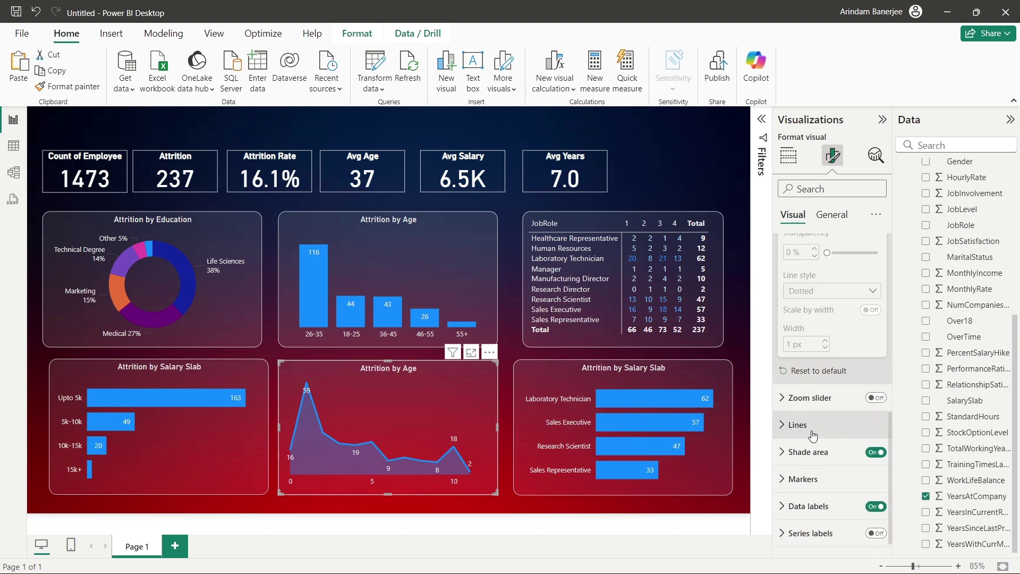
scroll(808, 404, down, 1)
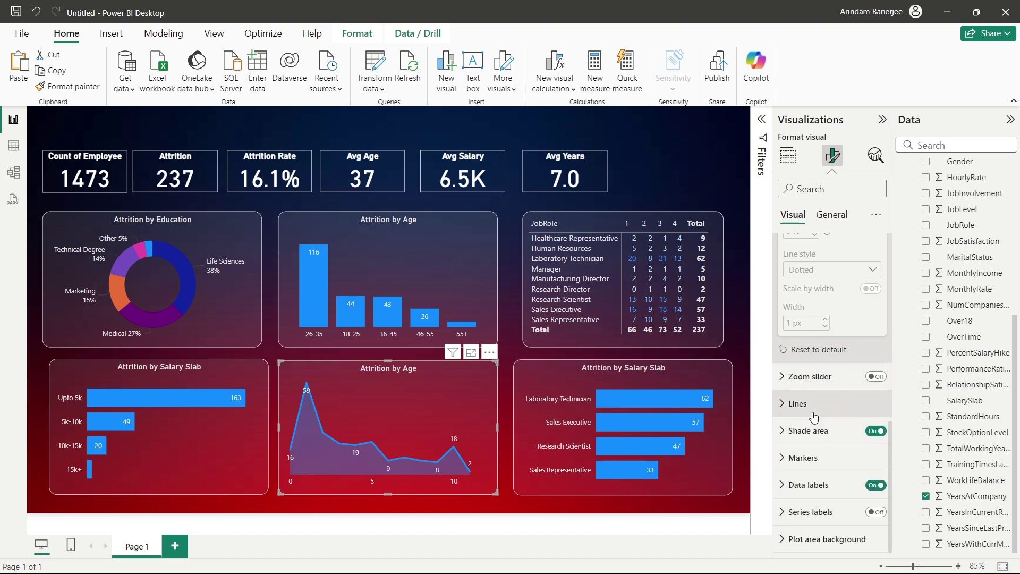
Set the line color of the YearsAtCompany area chart to a golden yellow from the theme colors
click(805, 403)
scroll(821, 441, down, 5)
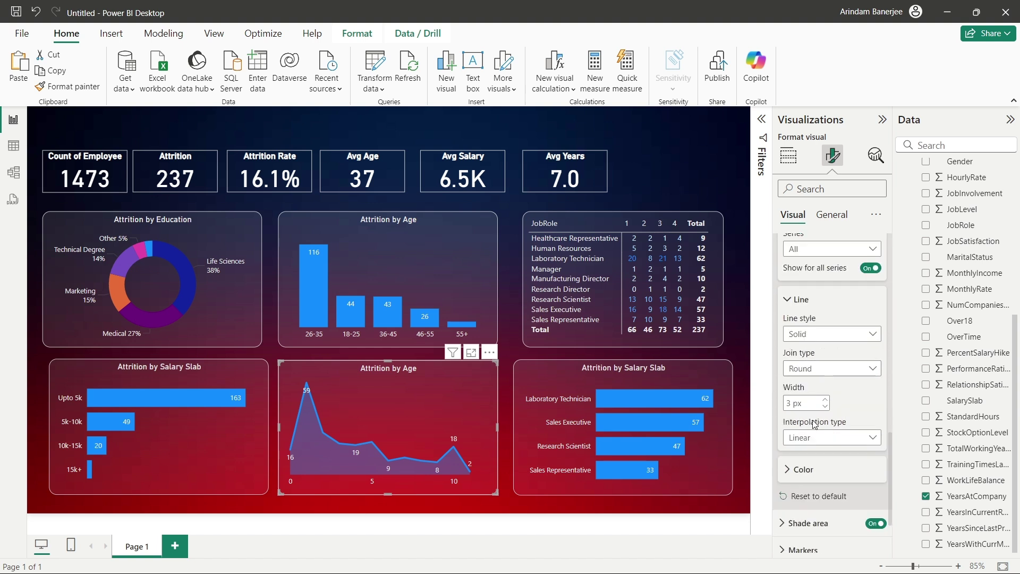
click(809, 389)
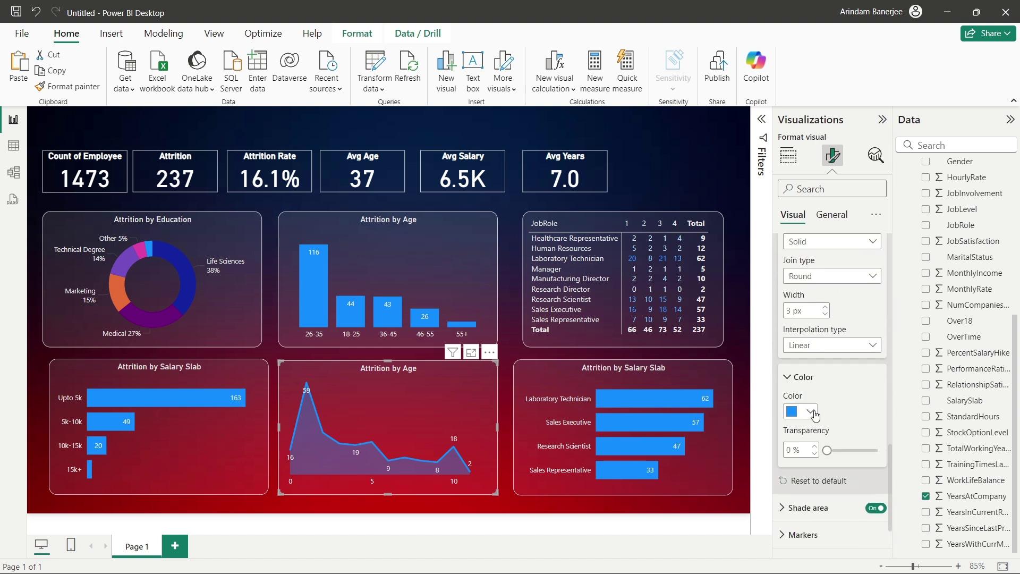
click(814, 412)
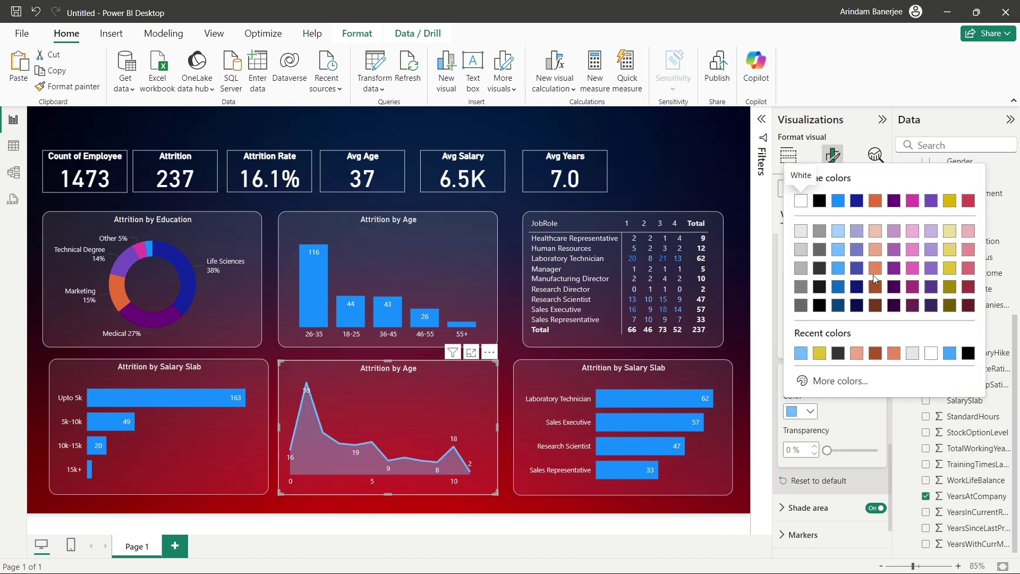
click(951, 268)
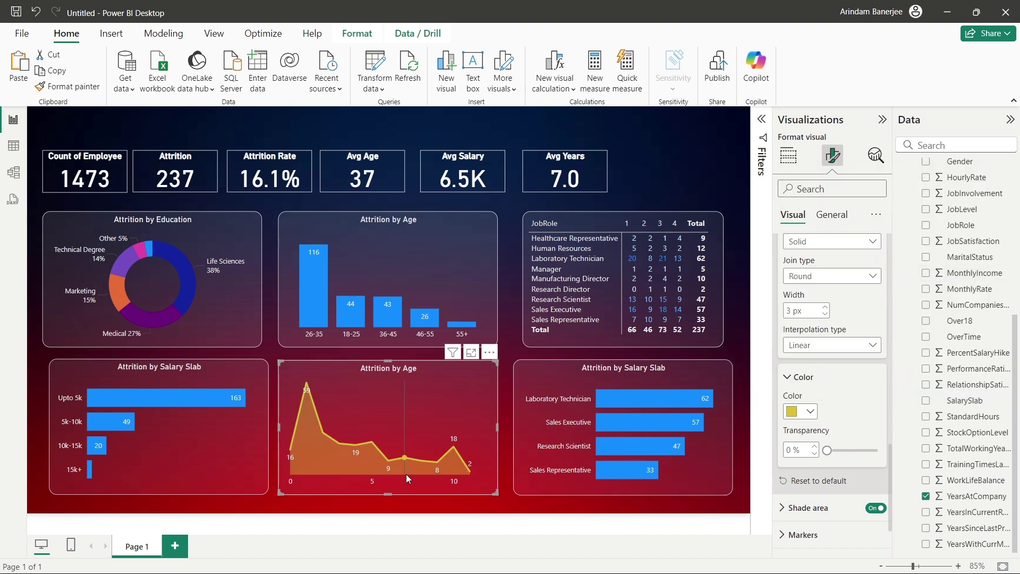
click(811, 412)
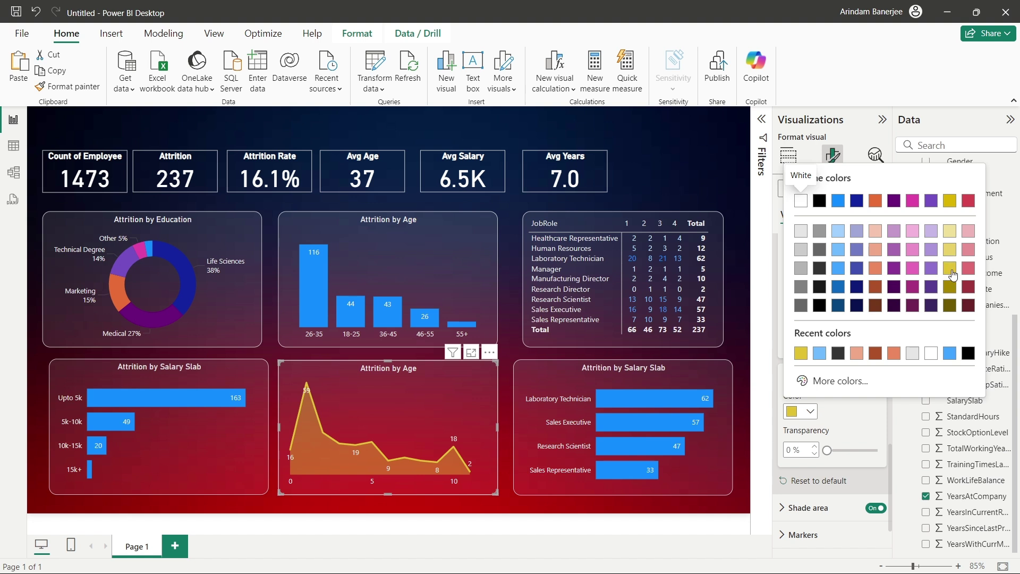
click(950, 260)
click(810, 412)
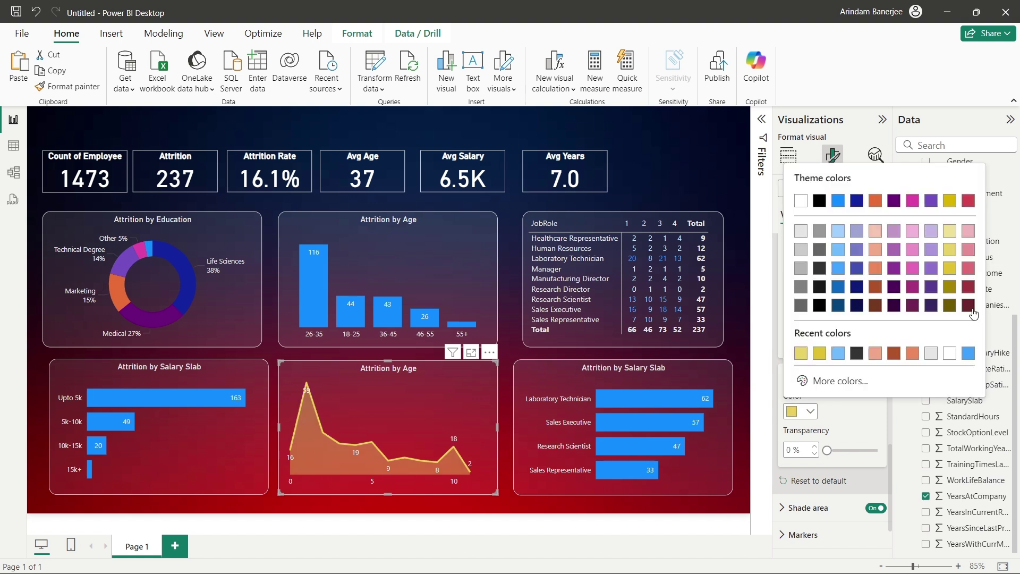
click(952, 284)
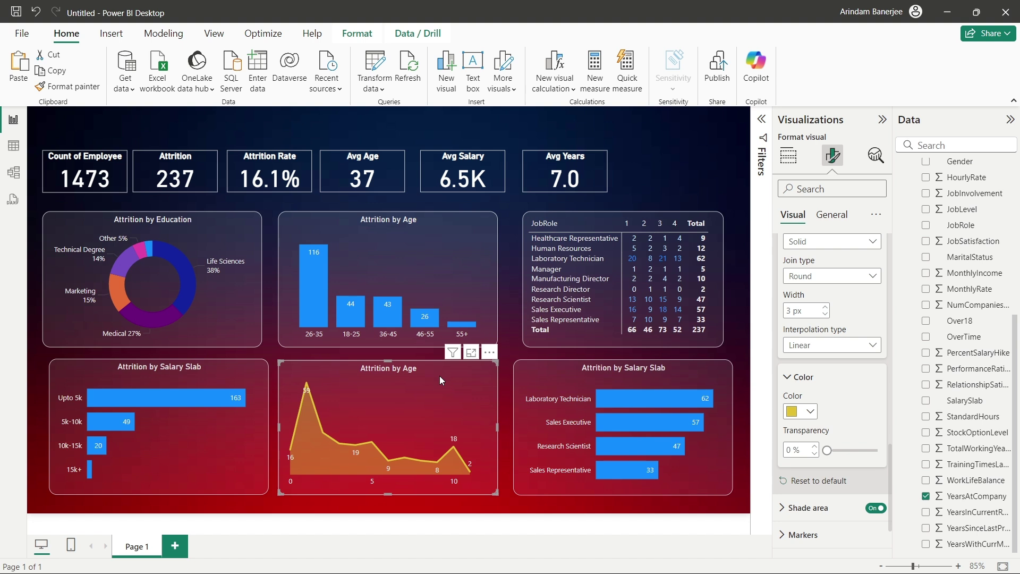
Duplicate the yellow area chart and fit the copy at a much smaller size into the page's upper-right corner, above the matrix
drag(439, 375, 674, 162)
drag(526, 246, 626, 199)
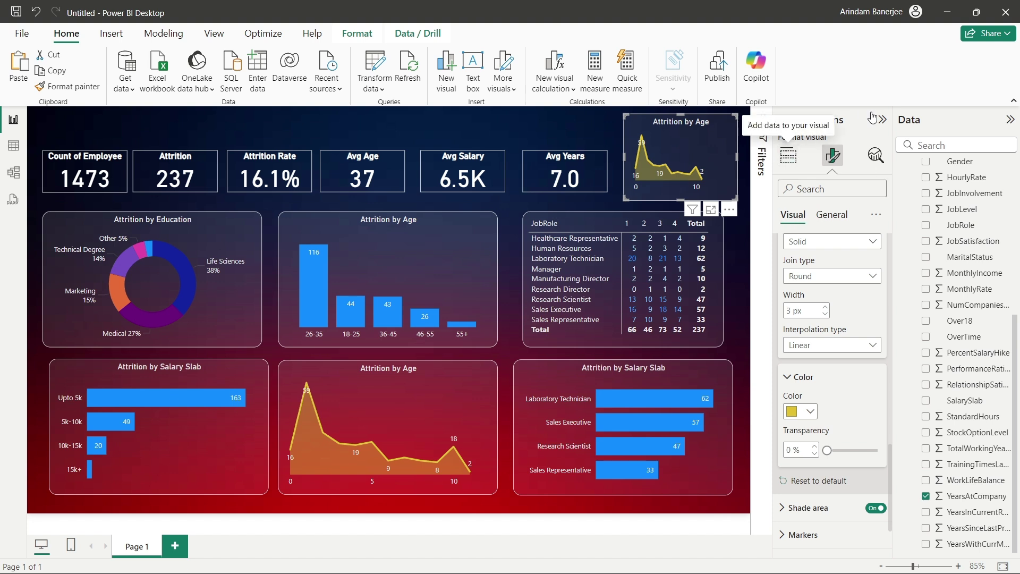
Replace YearsAtCompany with Gender on the small copied chart's X-axis and convert the chart to a treemap
click(799, 154)
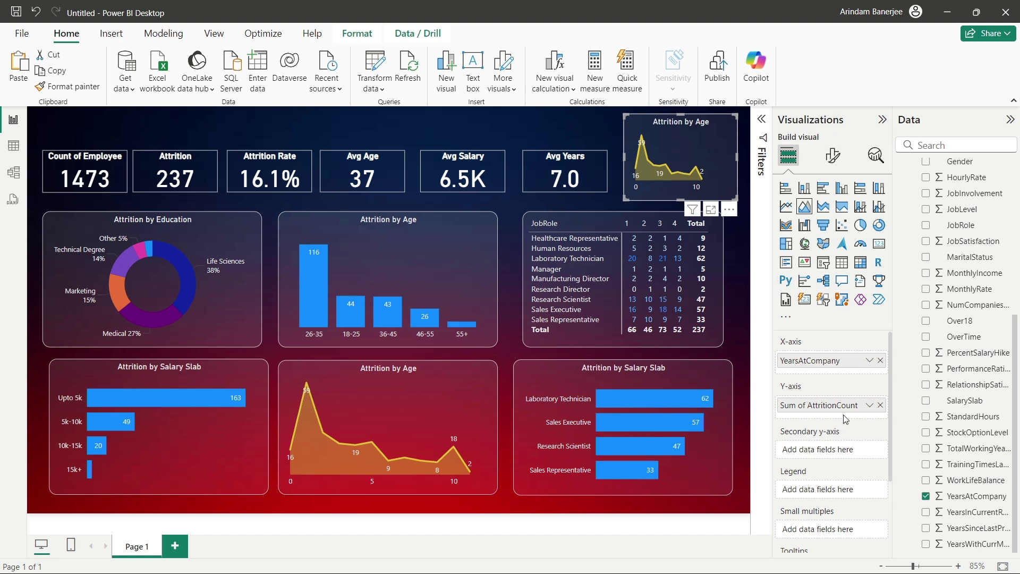
click(881, 361)
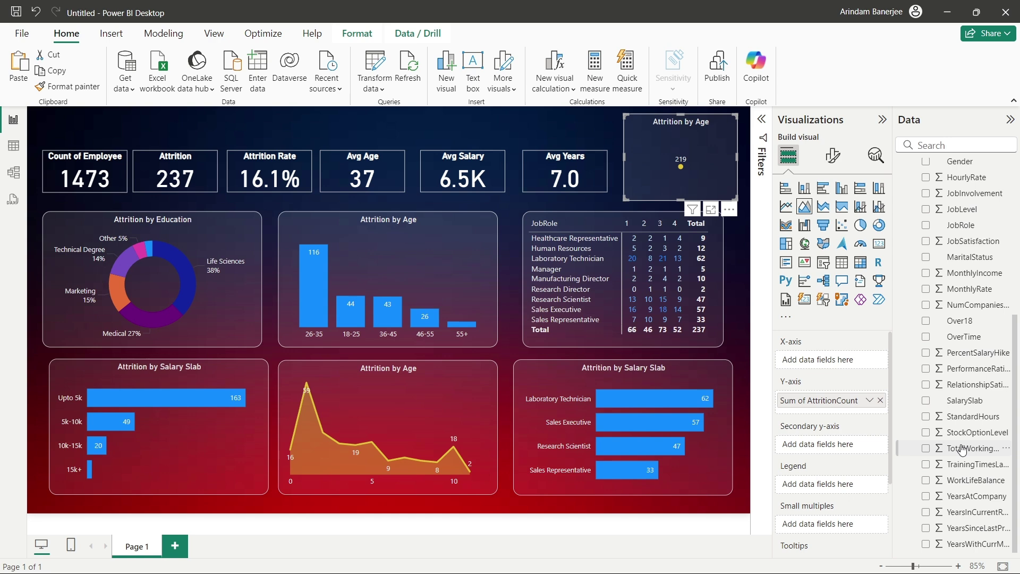
scroll(962, 446, up, 5)
scroll(959, 403, down, 1)
scroll(959, 403, down, 5)
scroll(970, 394, up, 3)
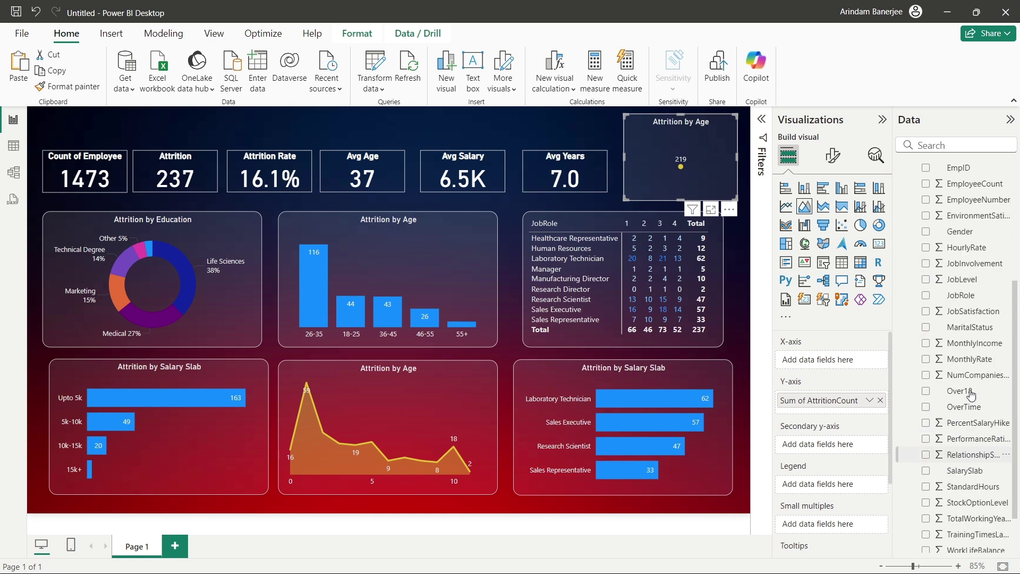
drag(967, 296, 841, 359)
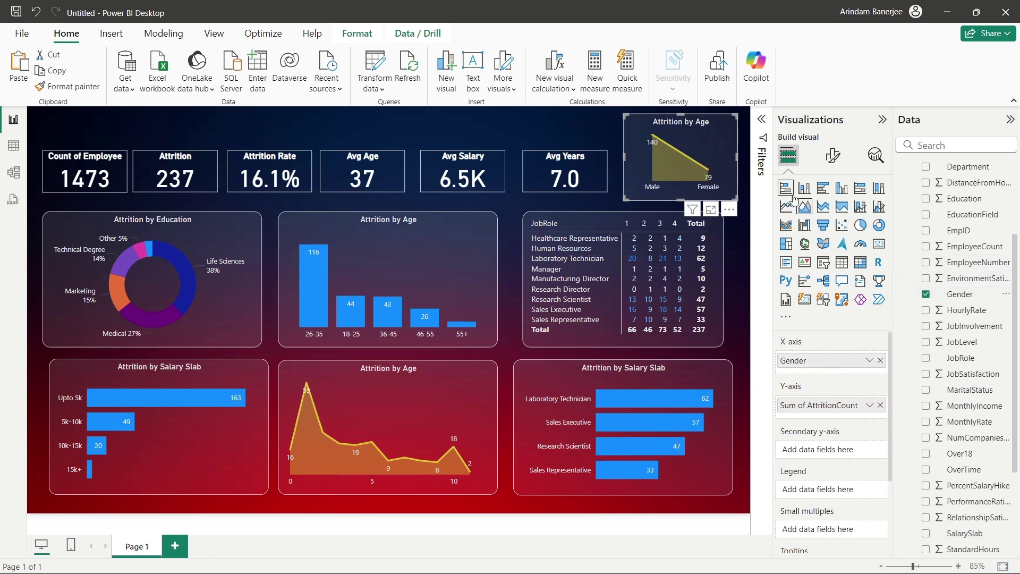
click(787, 243)
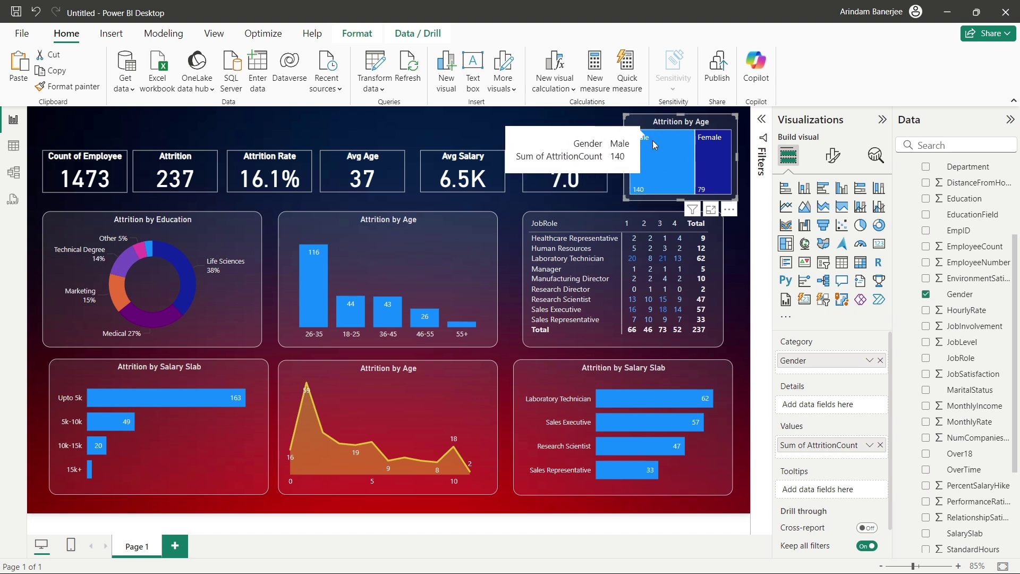
Shrink the gender treemap and position it beside the Avg Years card, aligned with the right edge of the matrix
mouse_move(720, 184)
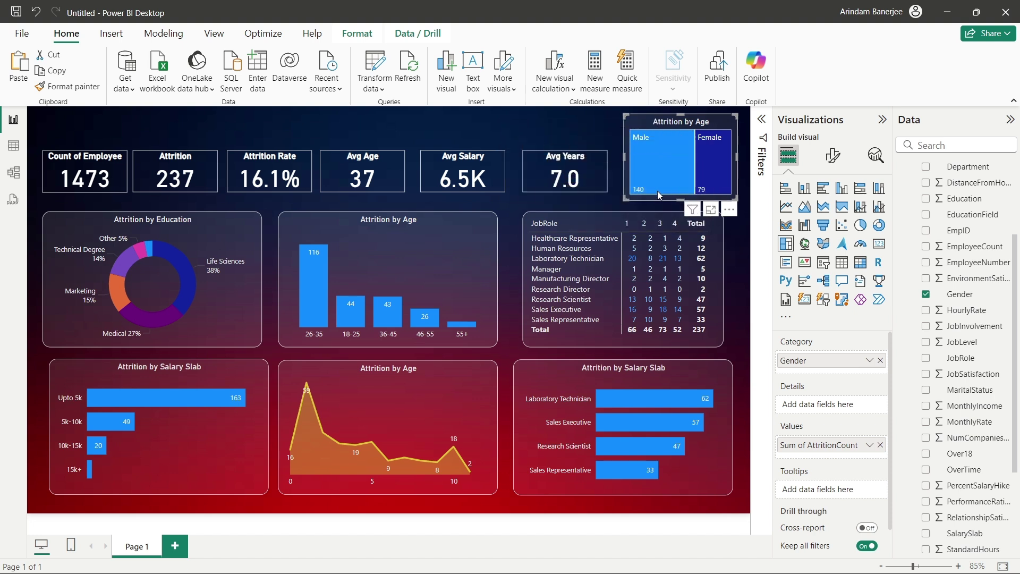
drag(626, 198, 643, 198)
drag(689, 154, 678, 170)
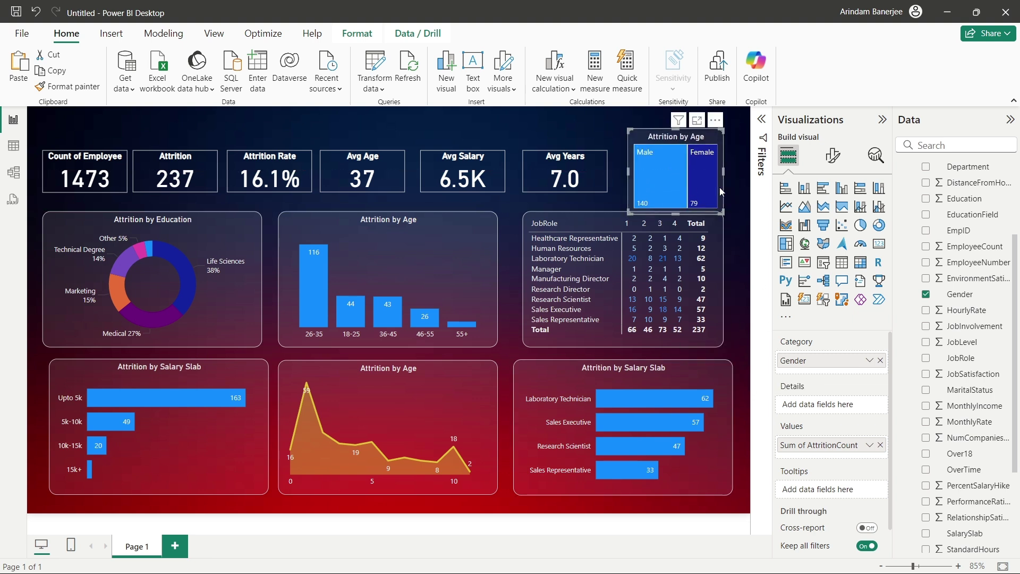
click(743, 199)
drag(701, 178, 701, 167)
drag(687, 123, 679, 128)
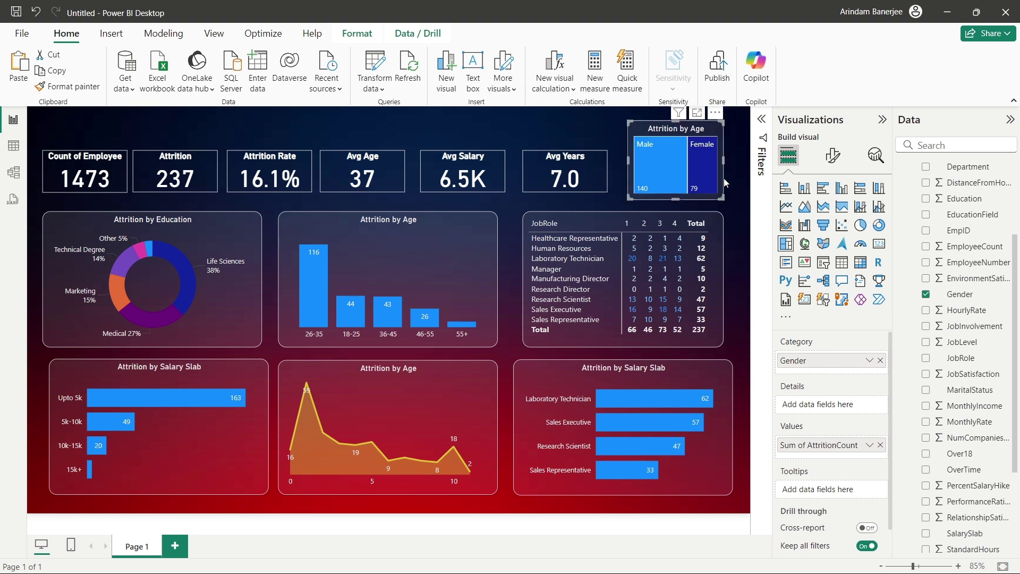
click(744, 187)
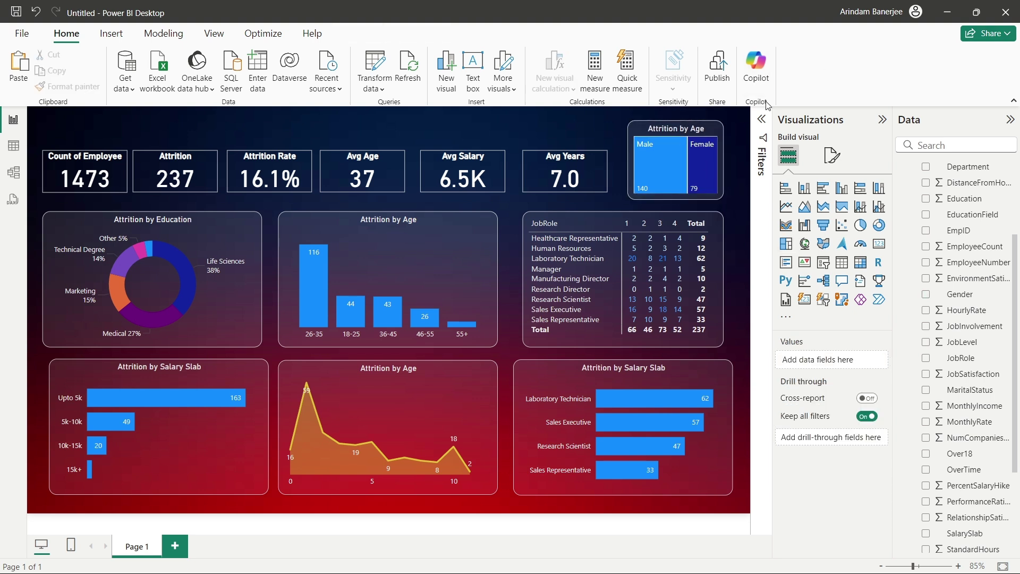
Change the title of the gender treemap to "Attrition by Gender"
click(707, 134)
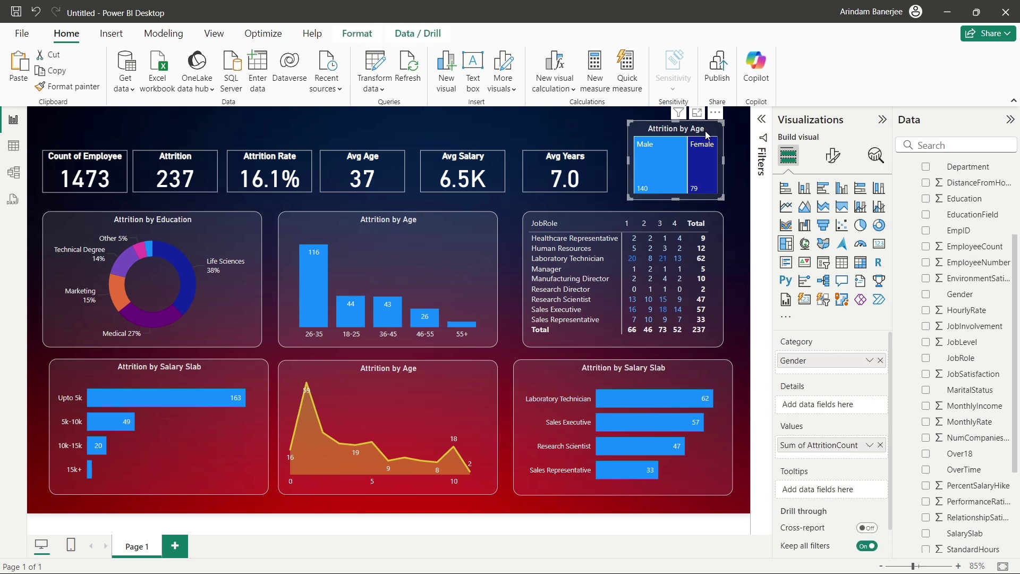
click(830, 157)
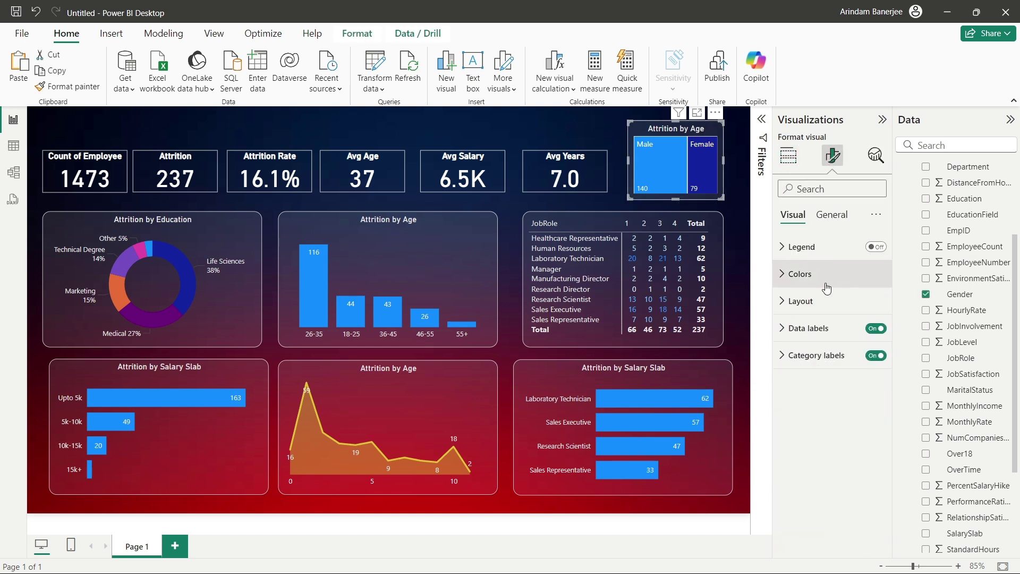
click(834, 224)
click(819, 273)
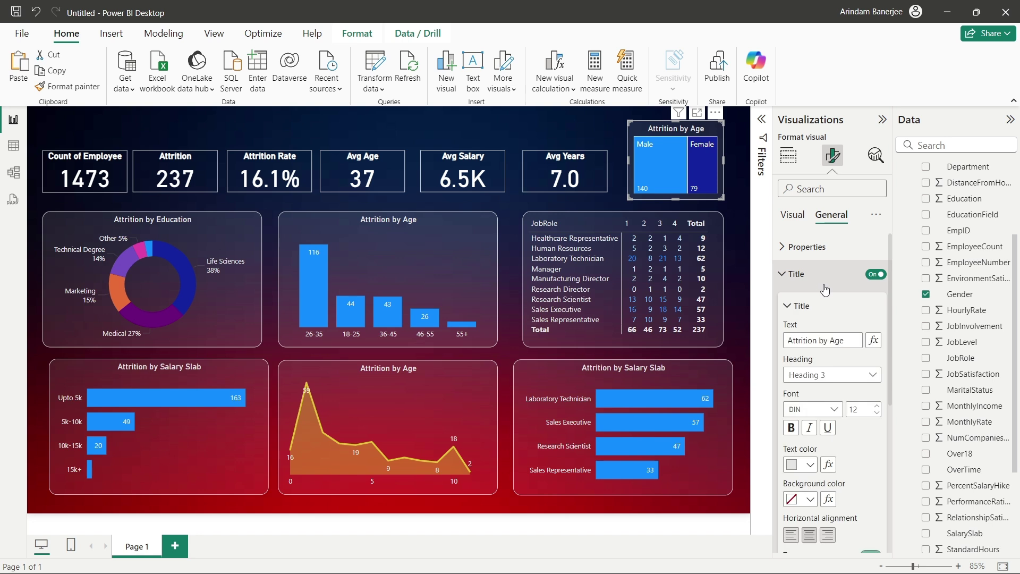
click(858, 343)
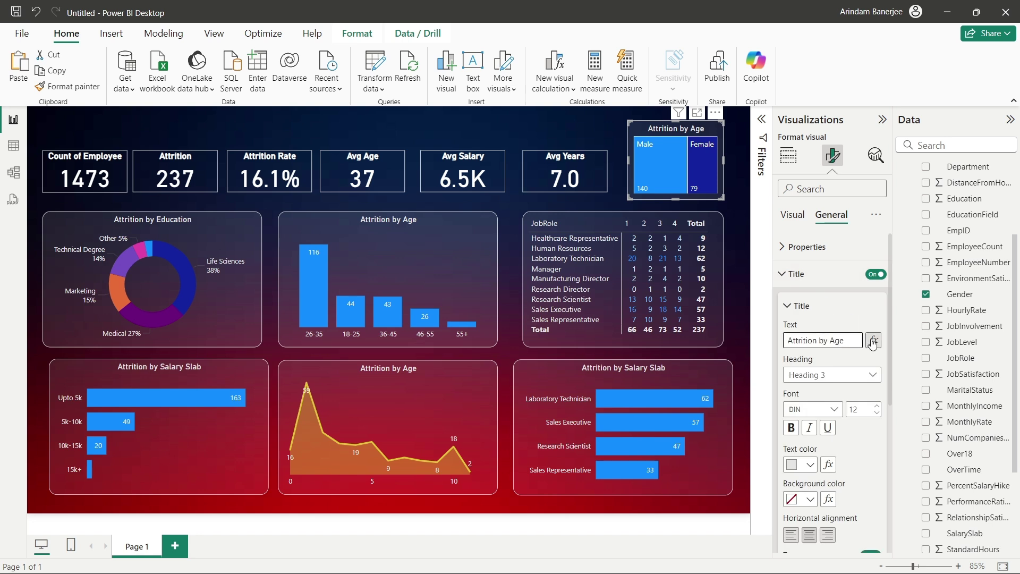
key(BackSpace)
key(BackSpace)
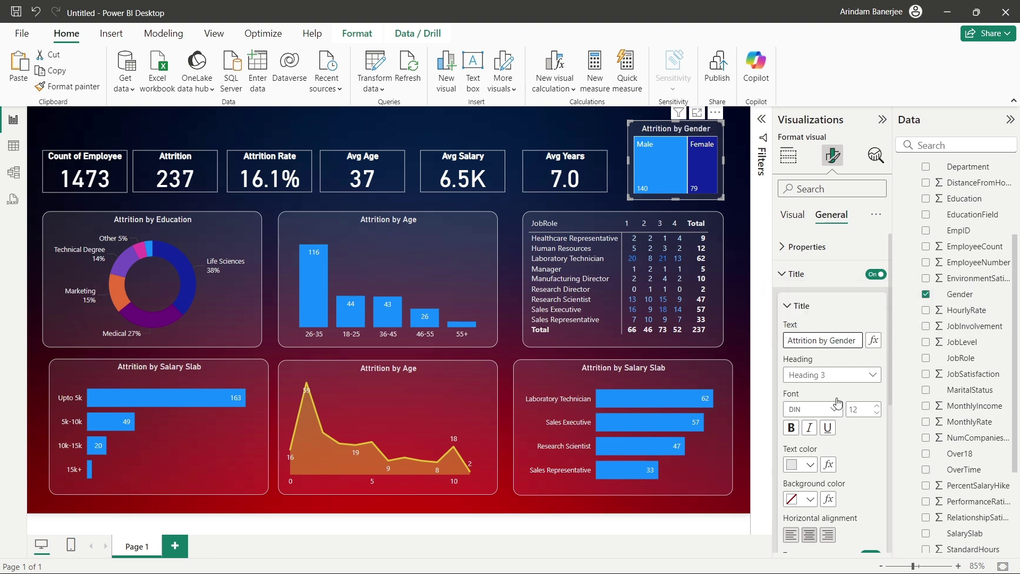
Recolor the Female tile of the gender treemap with a lighter shade of pink from the theme colors
click(794, 215)
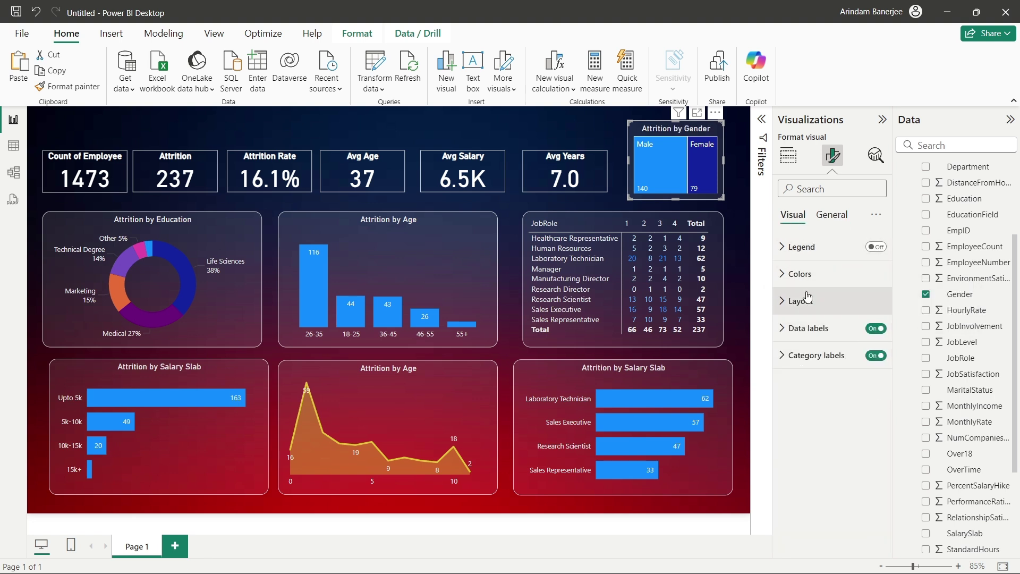
click(797, 273)
click(804, 390)
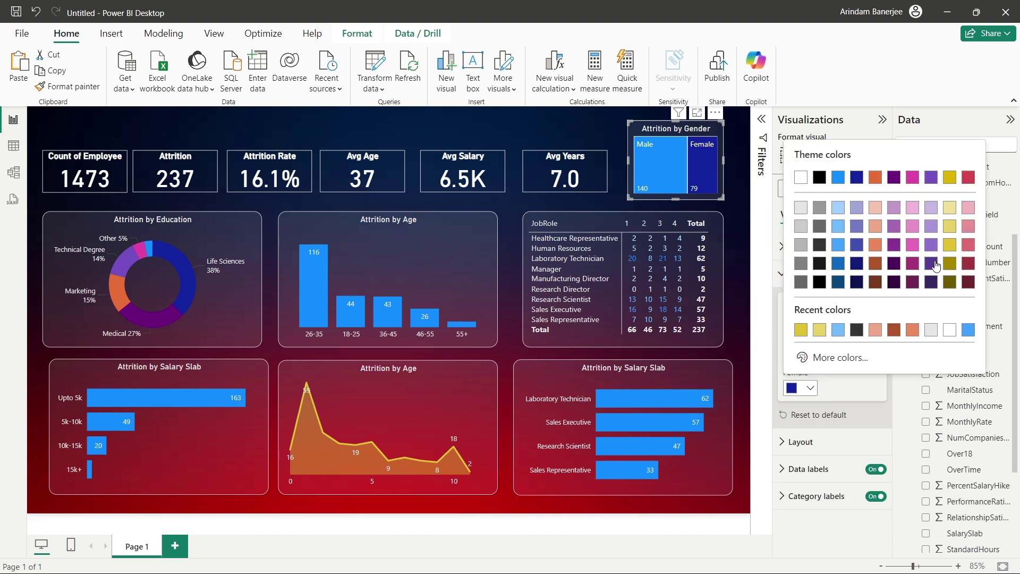
click(876, 251)
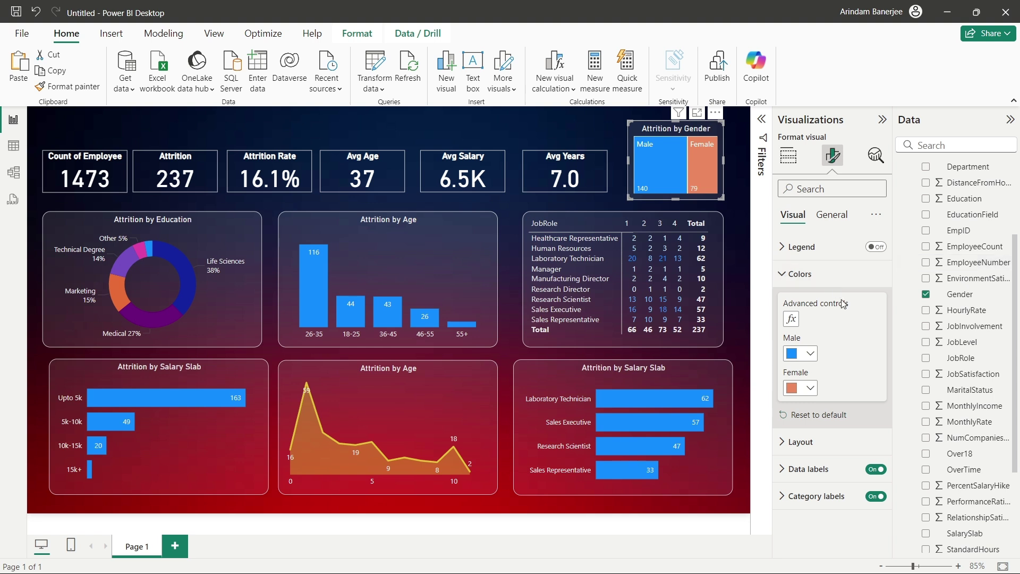
click(807, 389)
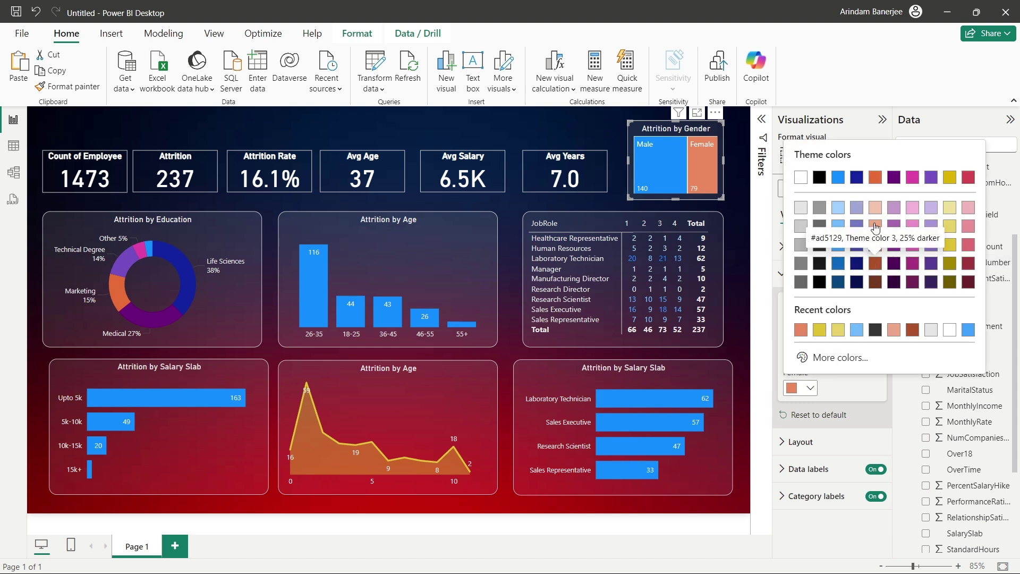
click(875, 264)
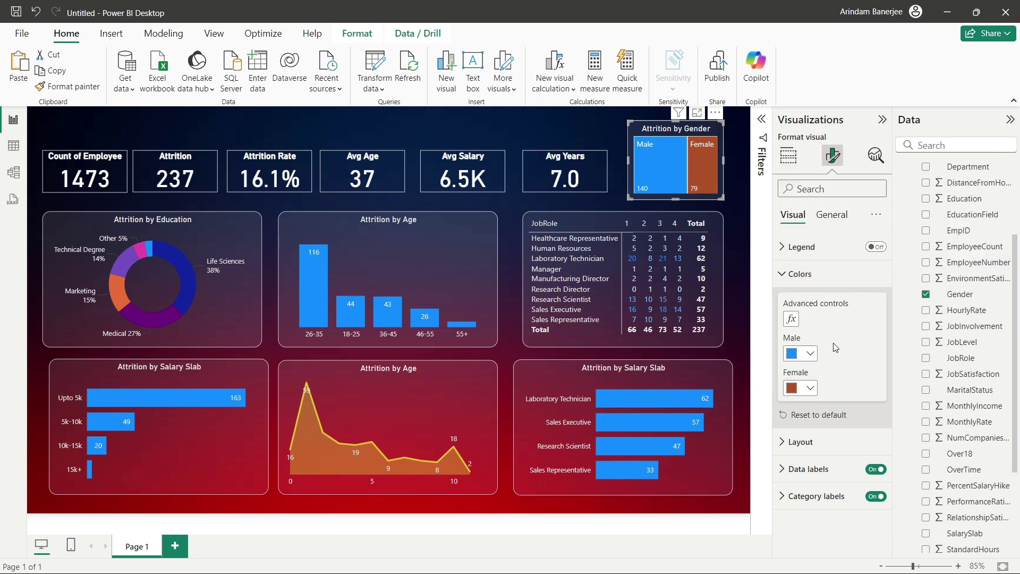
click(810, 389)
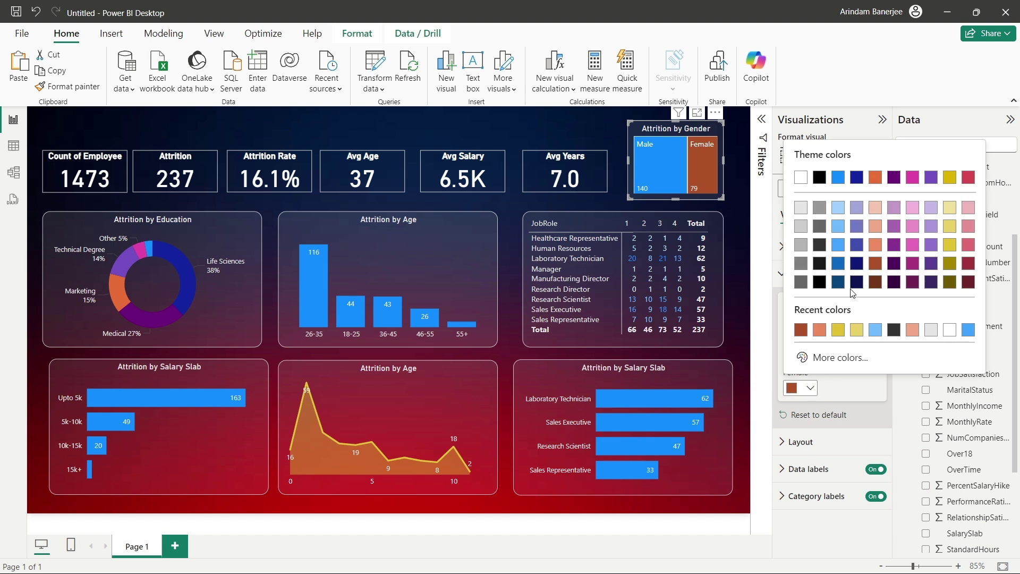
click(909, 247)
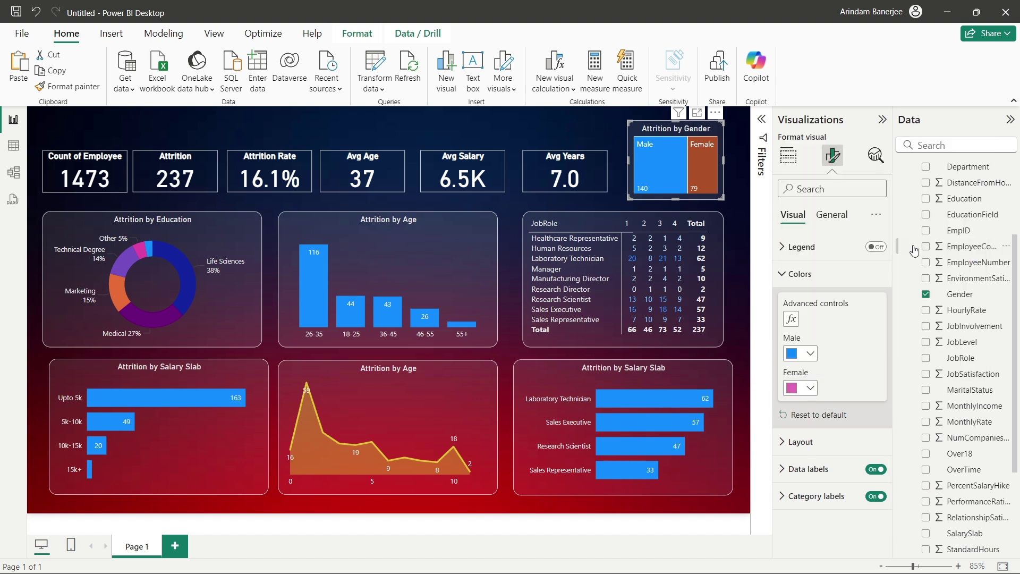
Add a slicer to the page, shrink it over the age column chart, and fill it with the Department field
click(745, 258)
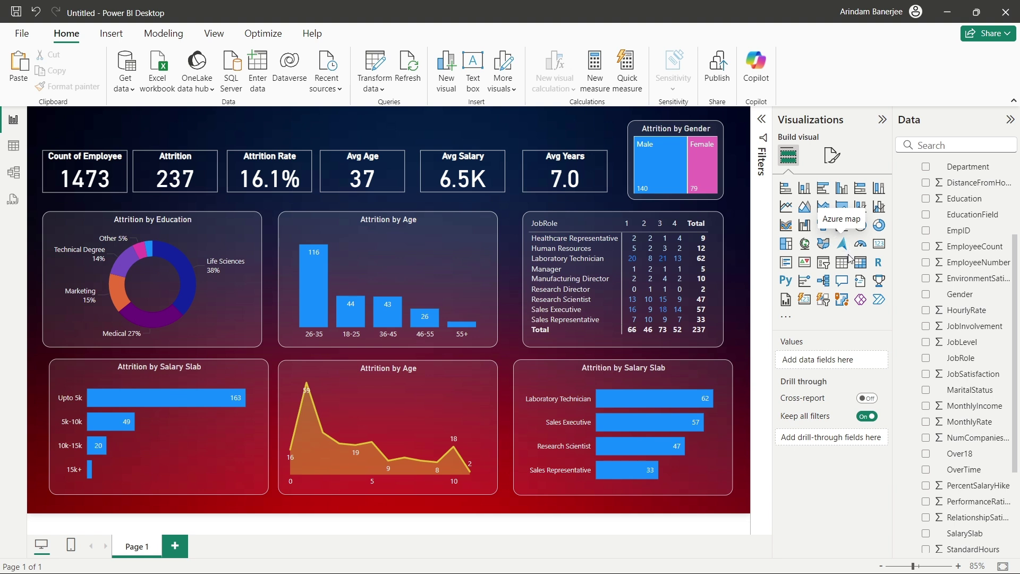
click(824, 262)
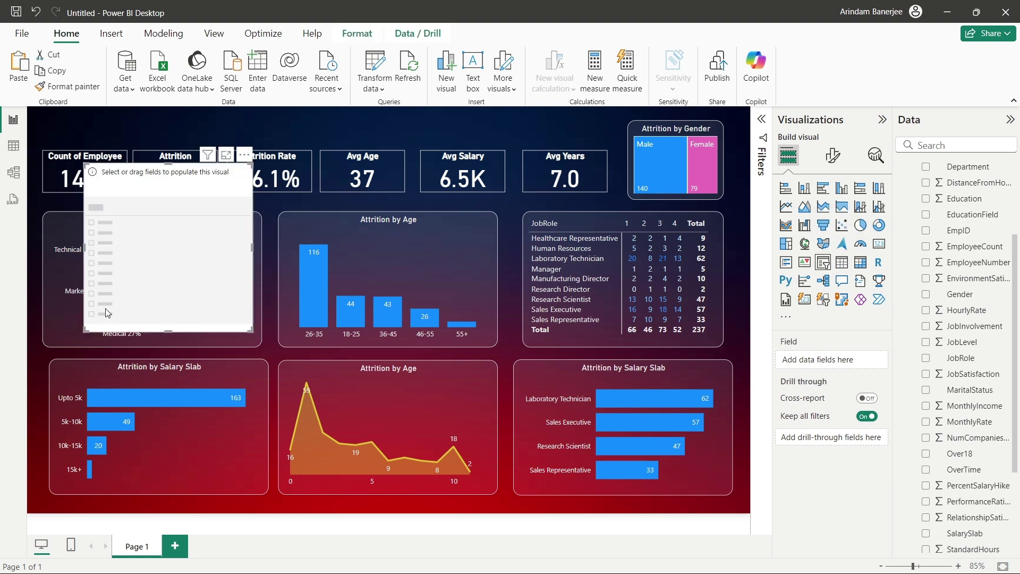
drag(106, 308, 374, 215)
drag(435, 159, 398, 278)
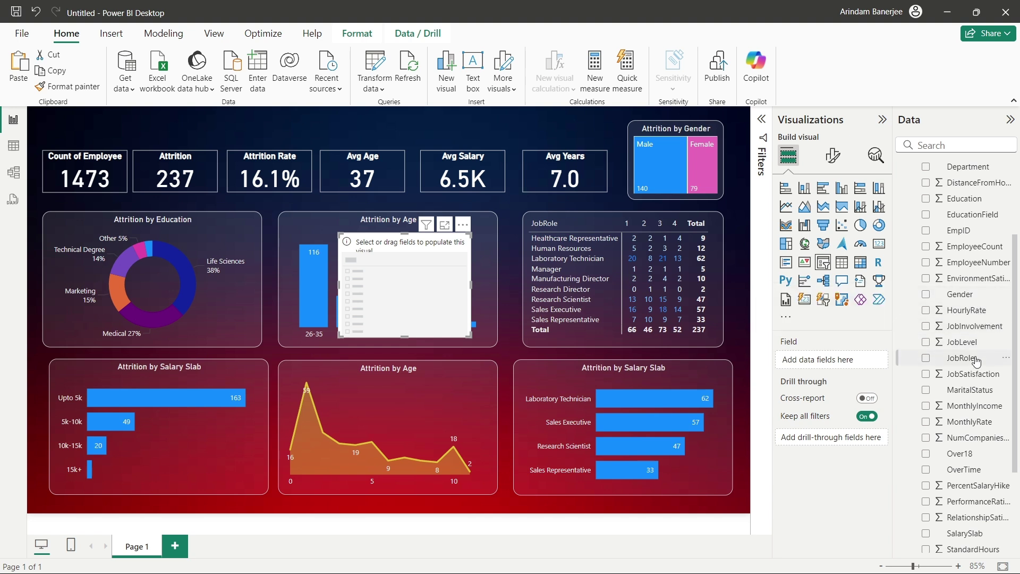
scroll(965, 289, up, 3)
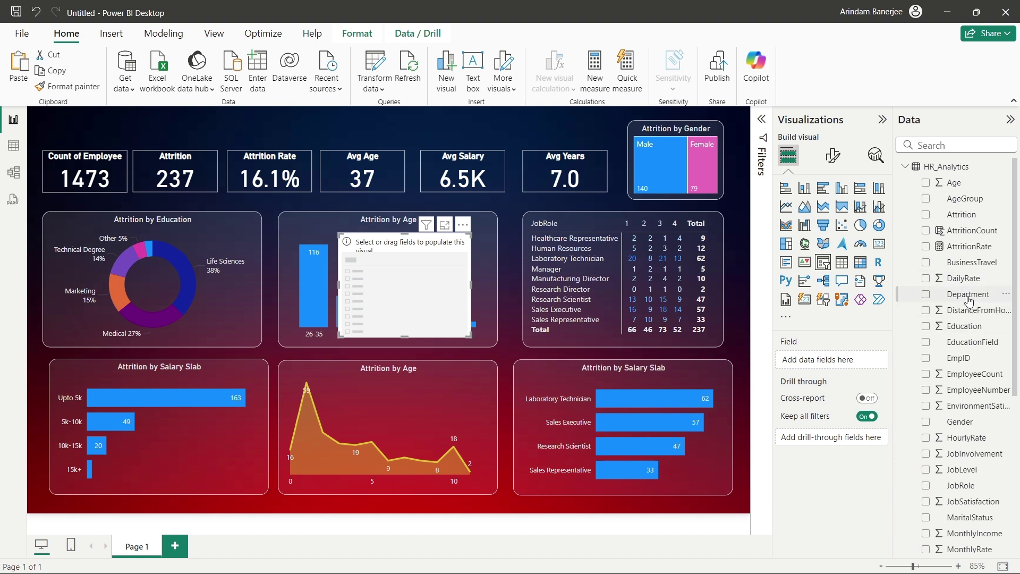
drag(966, 296, 856, 361)
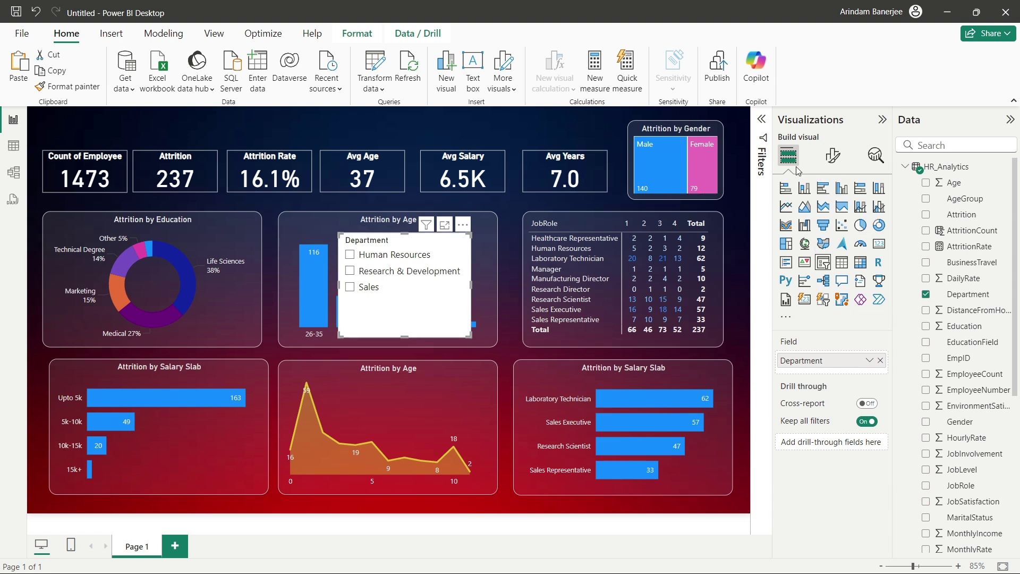
Set the Department slicer's style to Tile
click(833, 155)
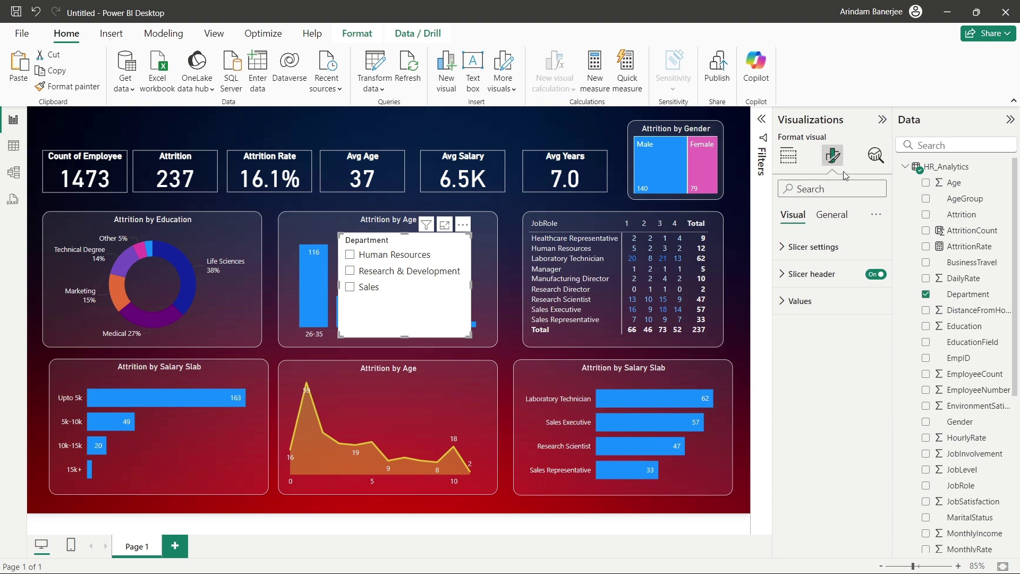
click(796, 256)
click(862, 317)
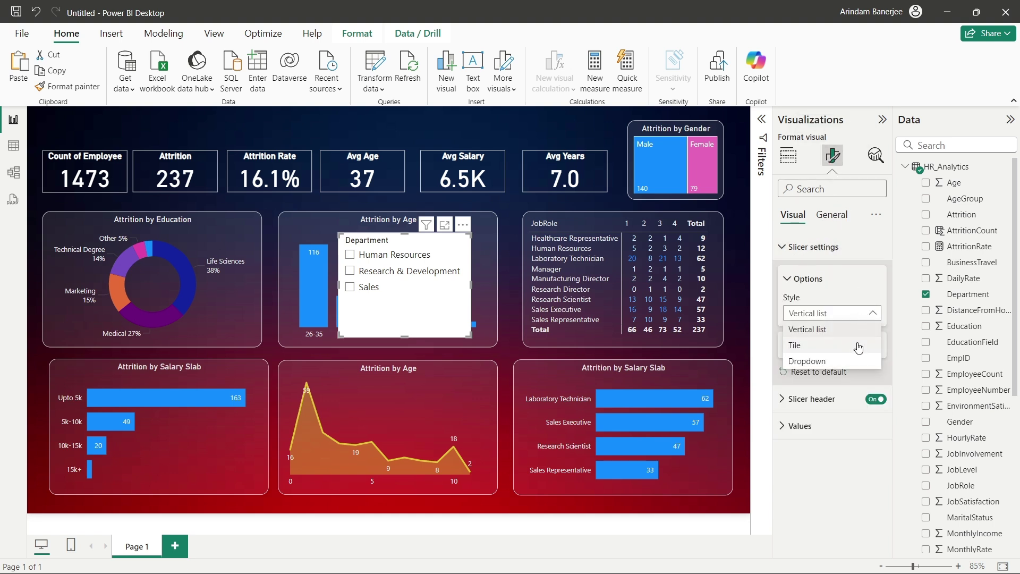
click(849, 351)
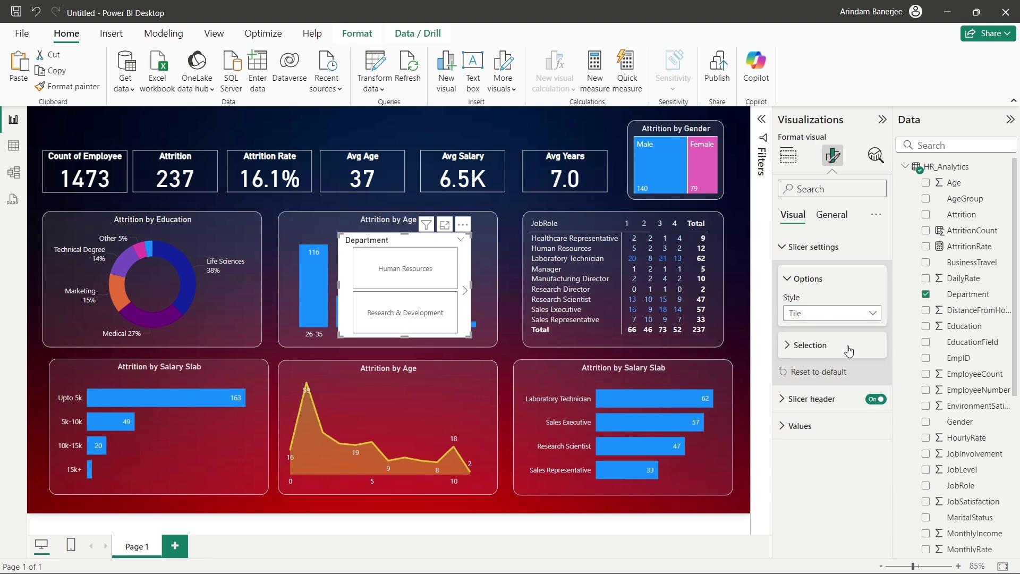
Resize the Department slicer into a wide one-row strip and place it above the KPI cards, beside the gender treemap
drag(471, 284, 635, 283)
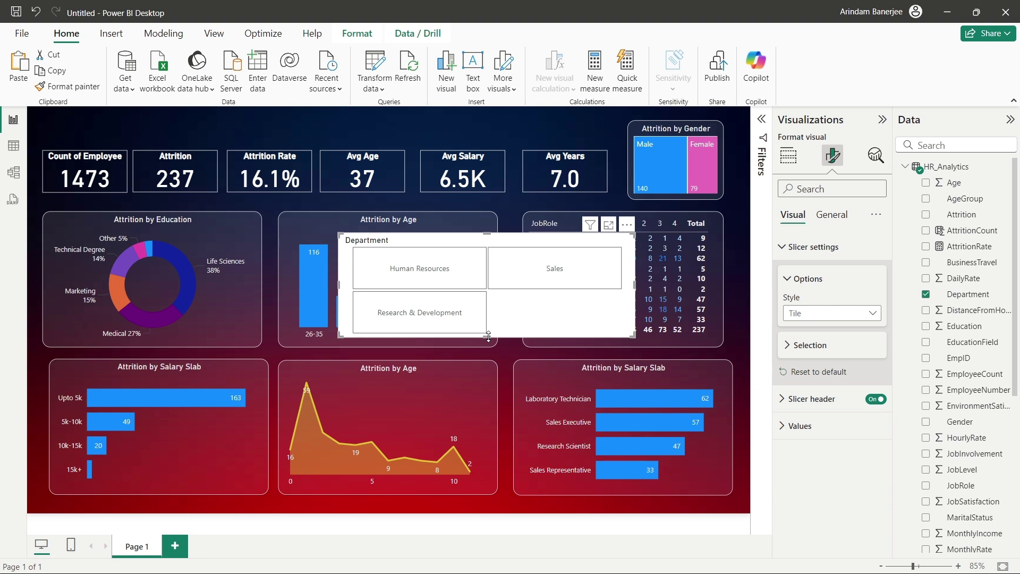
drag(504, 336, 523, 137)
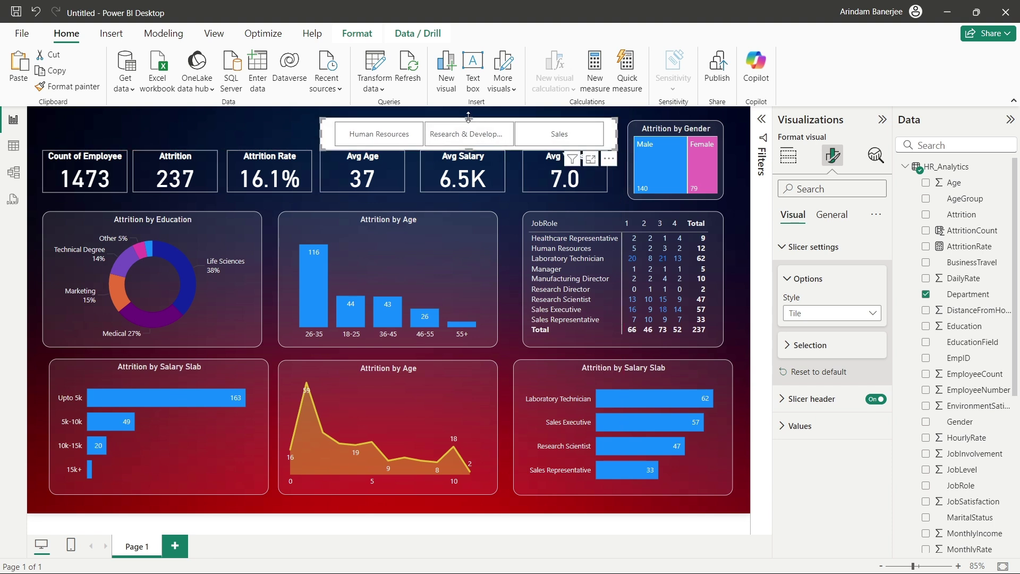
drag(468, 118, 471, 138)
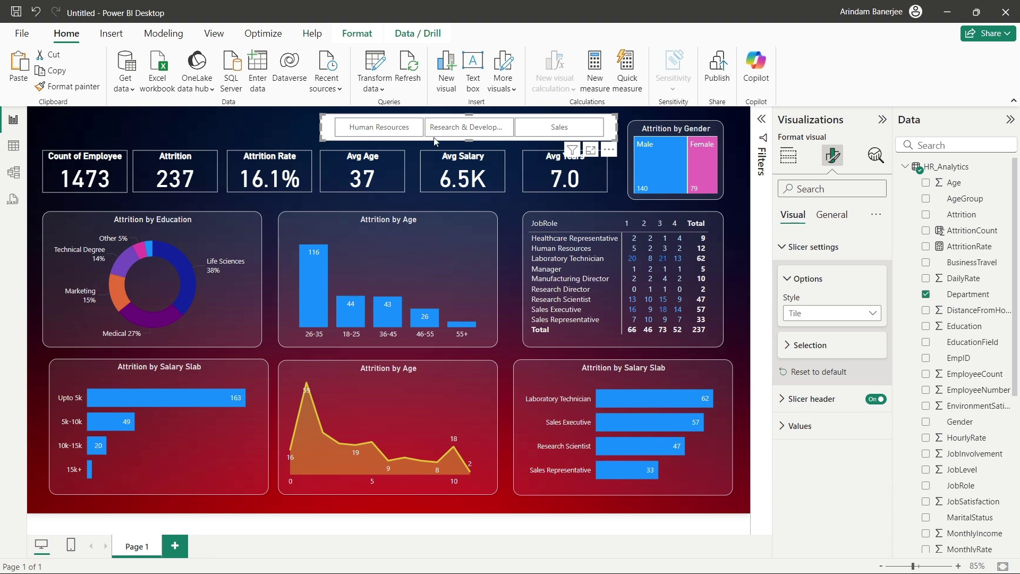
Copy the Avg Age card's formatting to the Department slicer with Format painter and filter the page to Human Resources
click(399, 177)
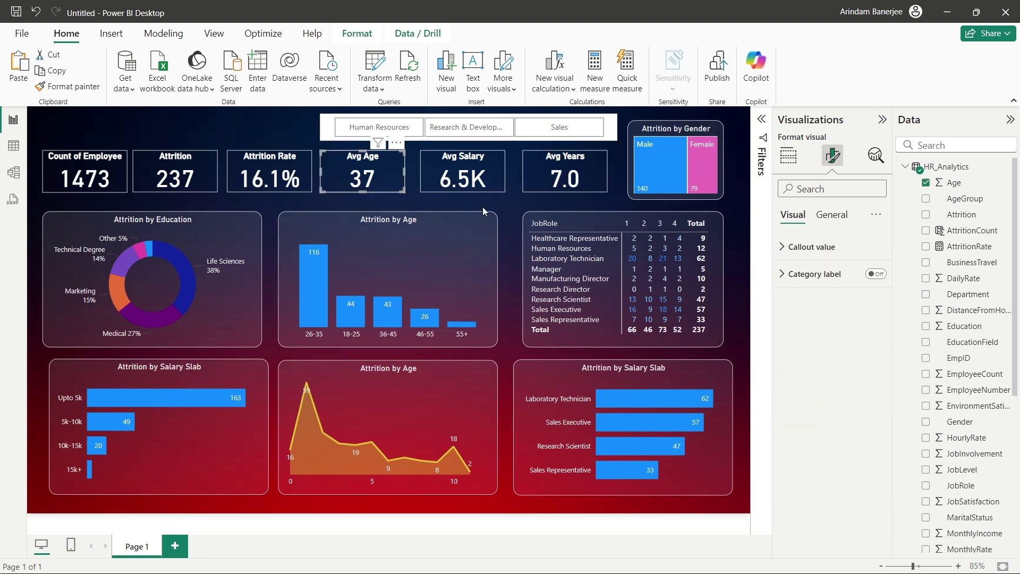
click(60, 88)
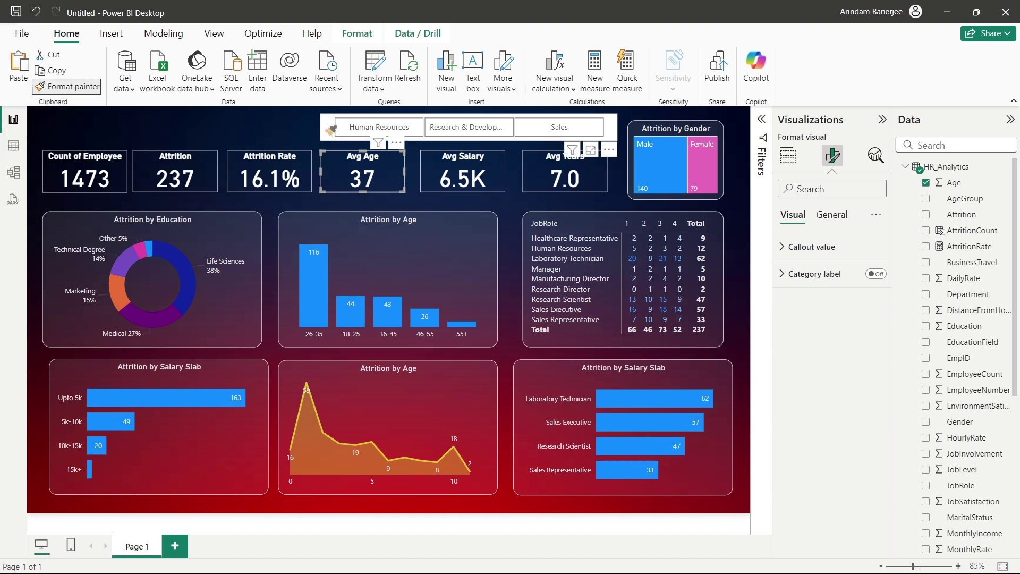
click(330, 130)
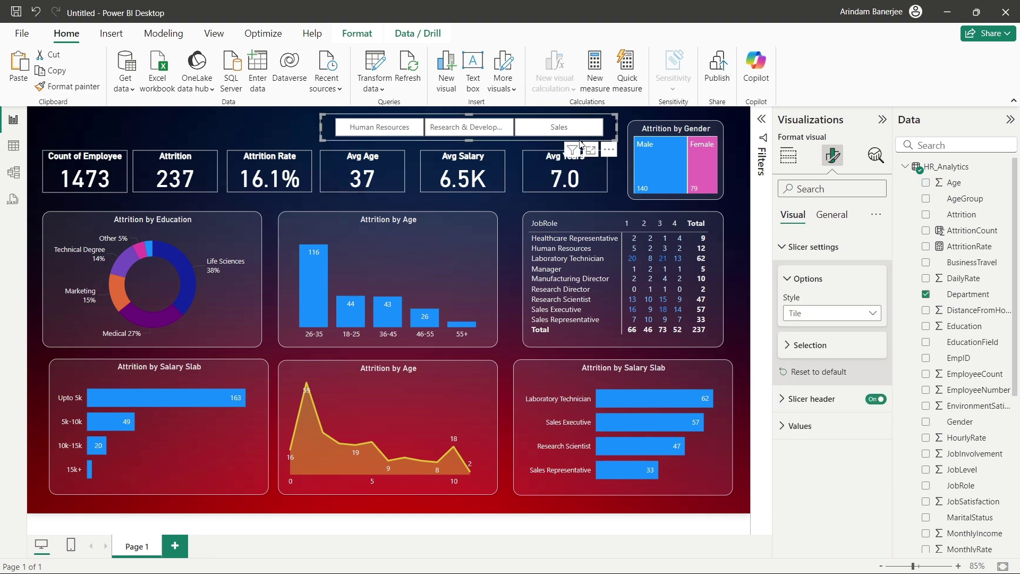
click(366, 129)
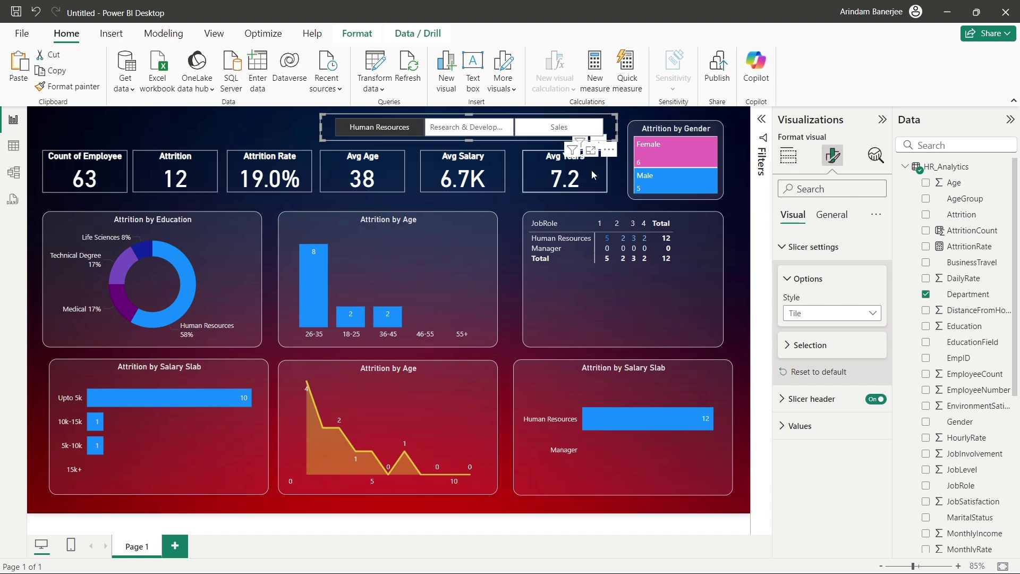
Set the font color of the Department slicer's header text to the recently used pink
click(832, 215)
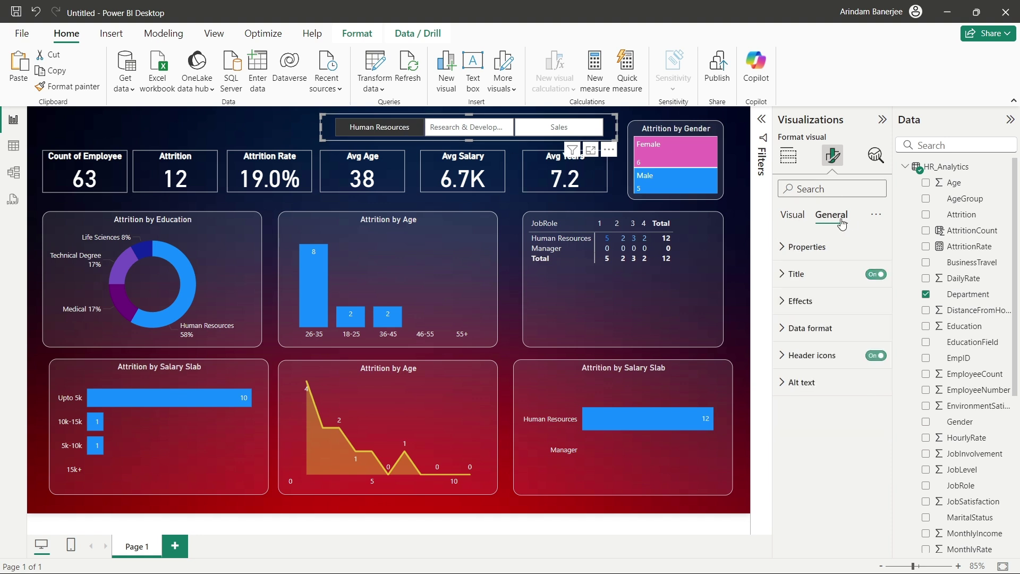
click(800, 274)
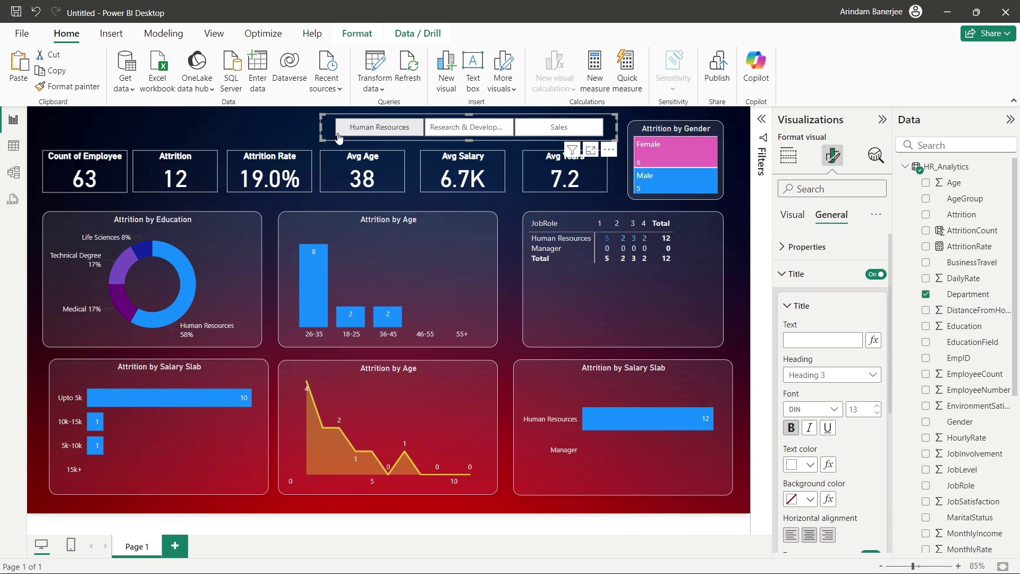
click(793, 215)
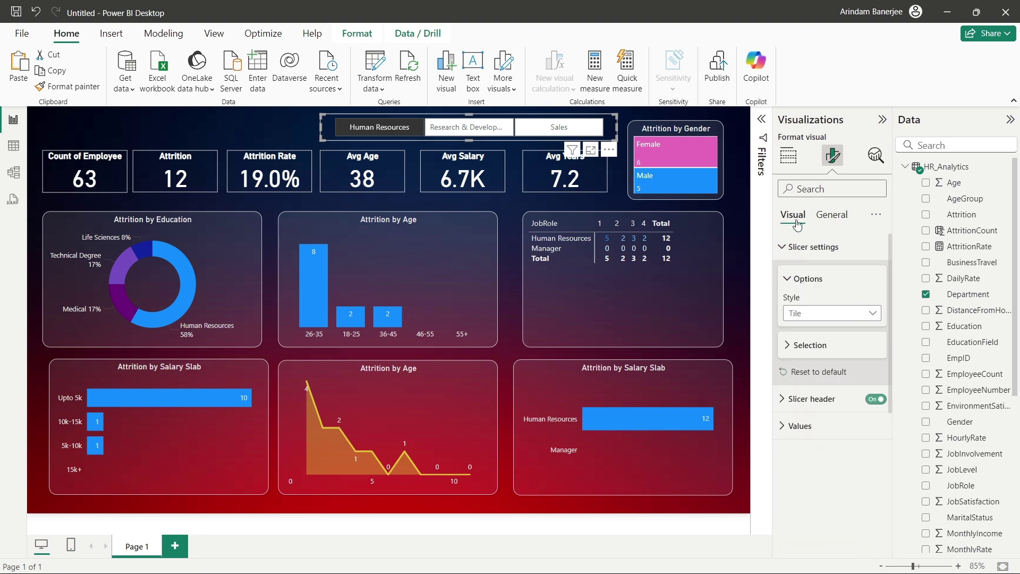
click(803, 247)
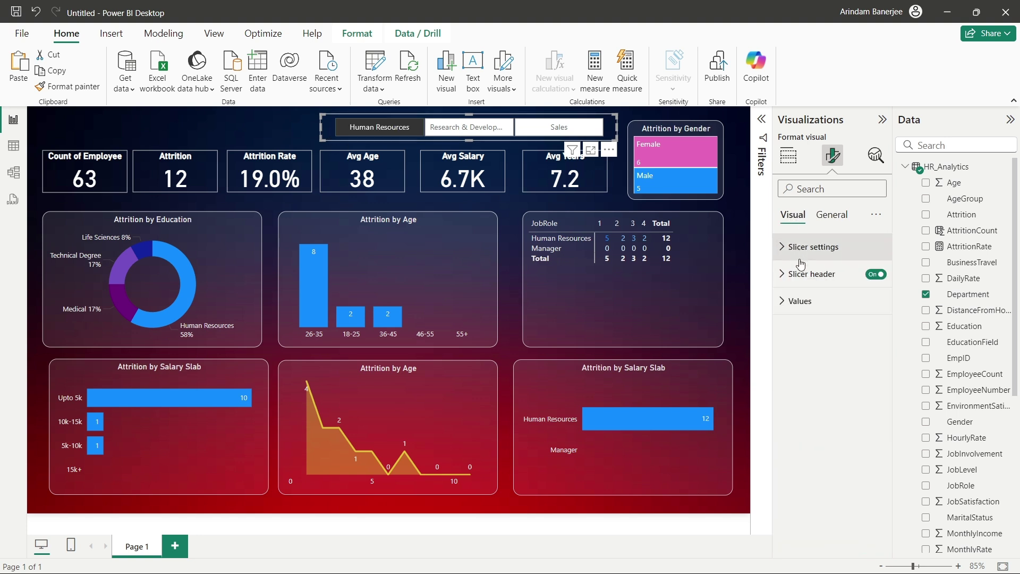
click(808, 274)
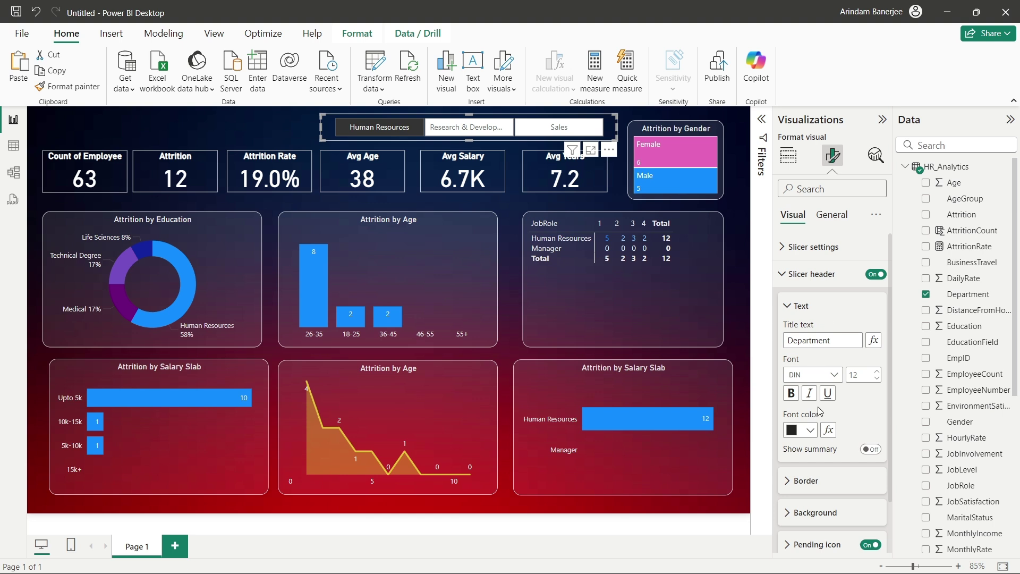
scroll(833, 447, down, 2)
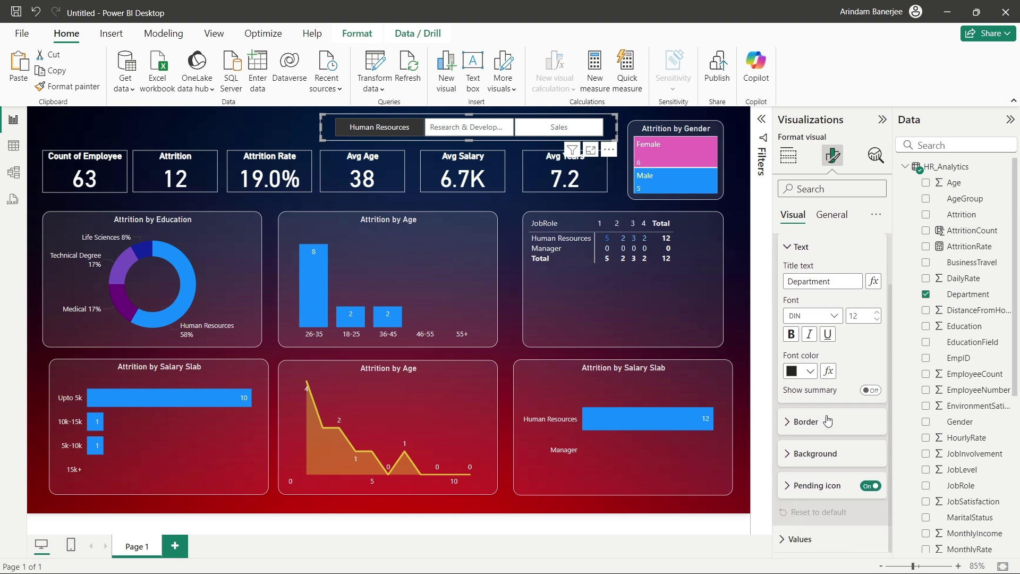
click(827, 421)
scroll(827, 430, down, 3)
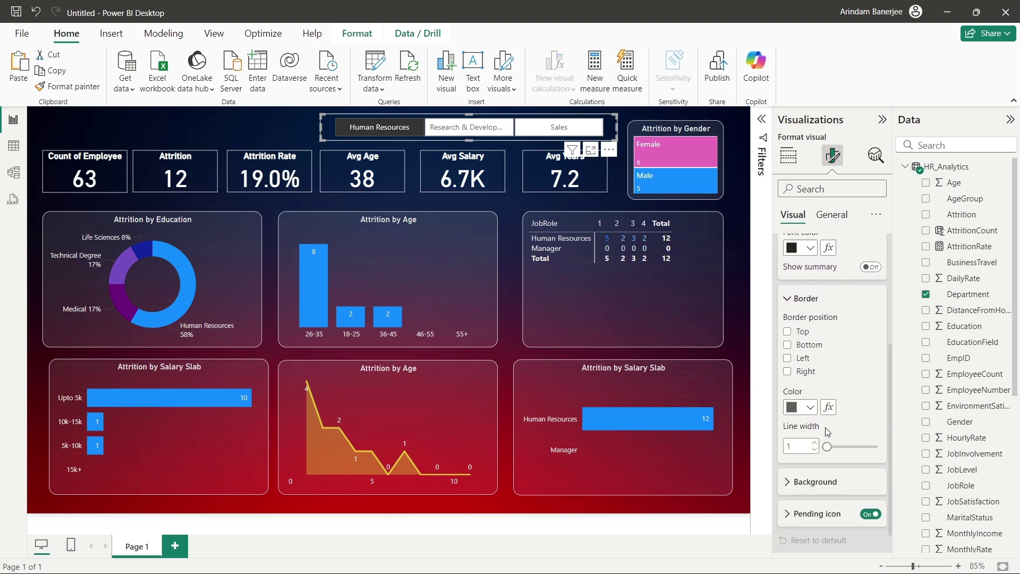
scroll(827, 423, up, 4)
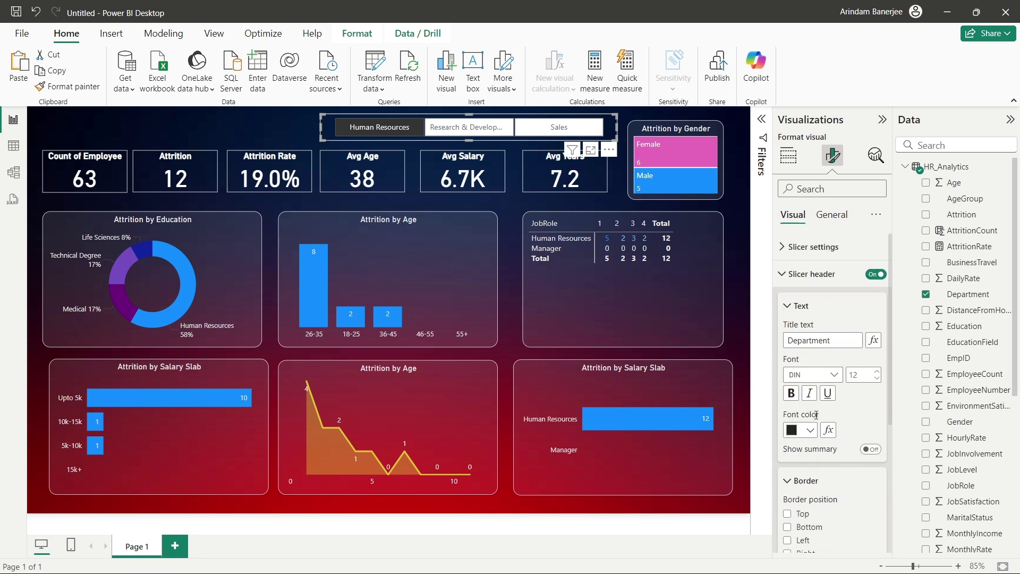
click(811, 431)
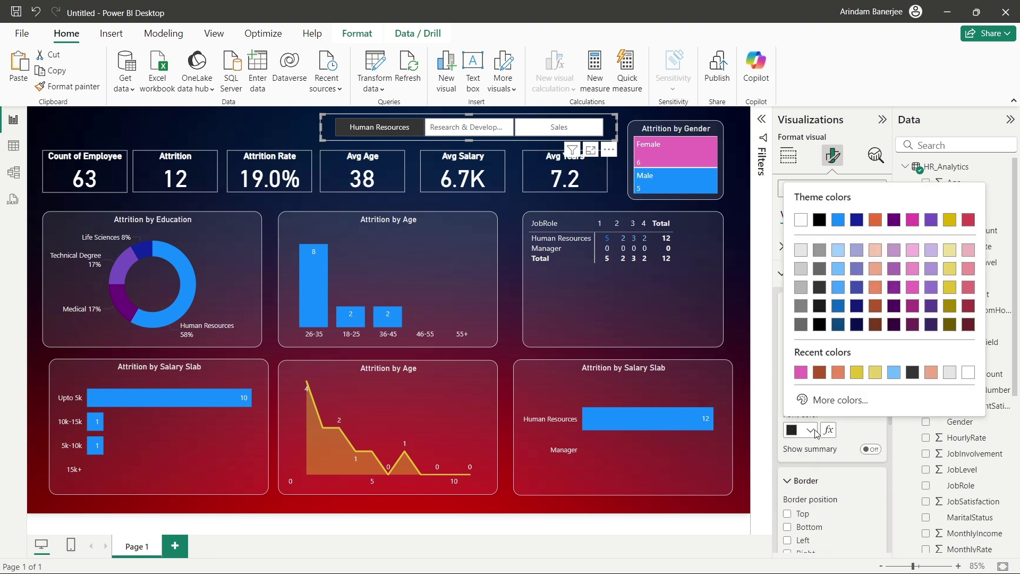
click(801, 373)
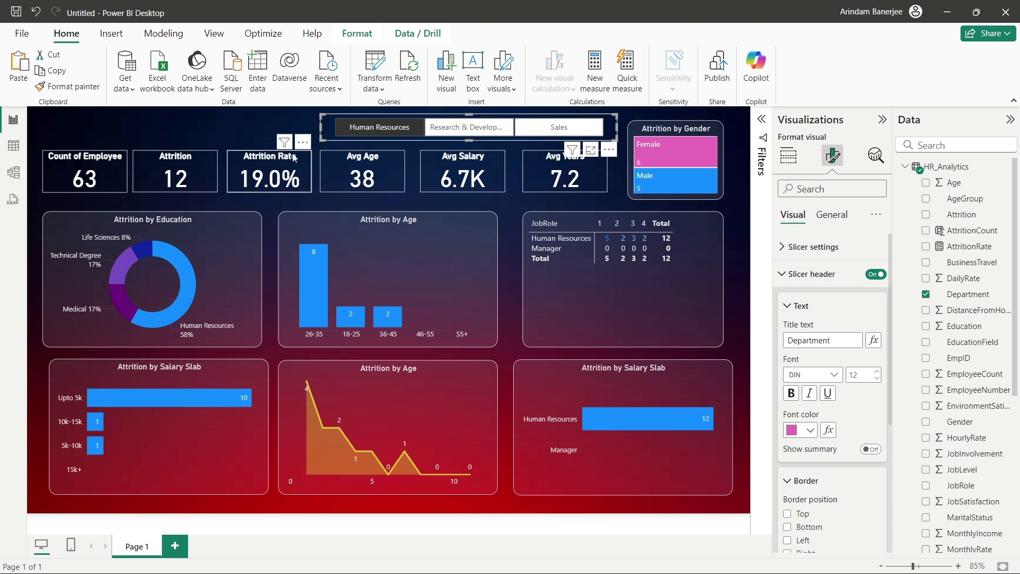
Clear the Human Resources selection in the Department slicer so the page is unfiltered
click(326, 131)
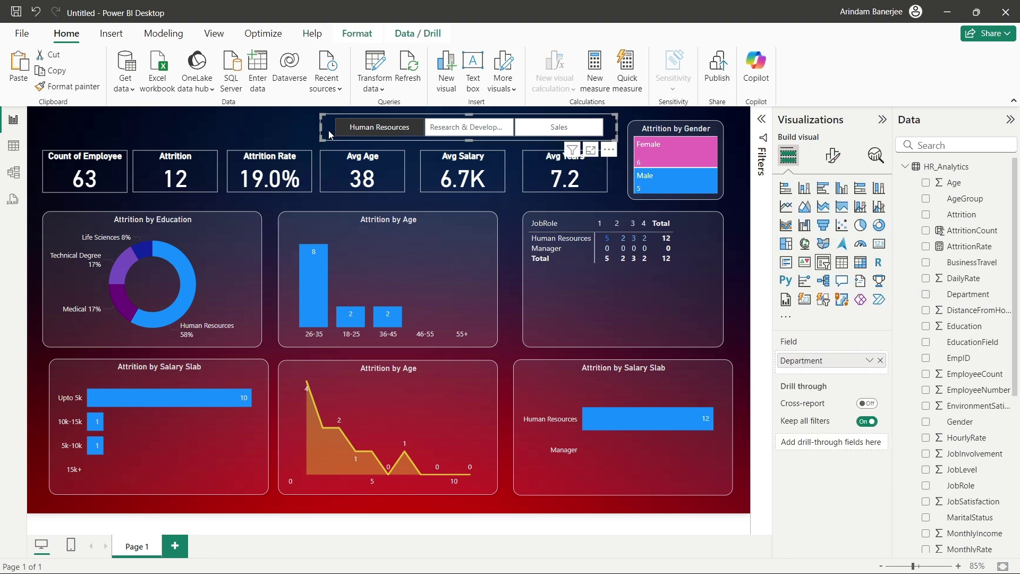
click(478, 132)
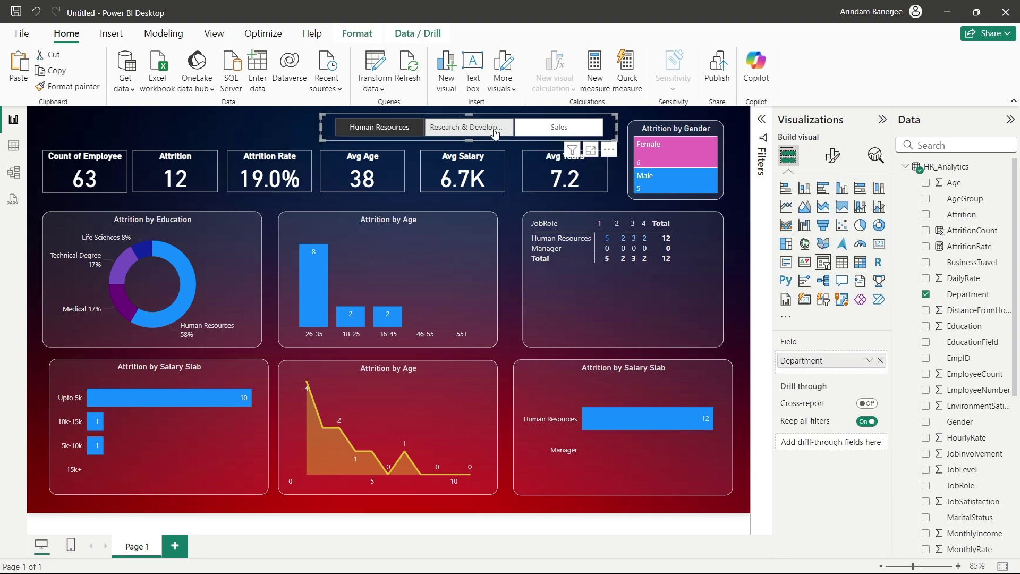
click(336, 133)
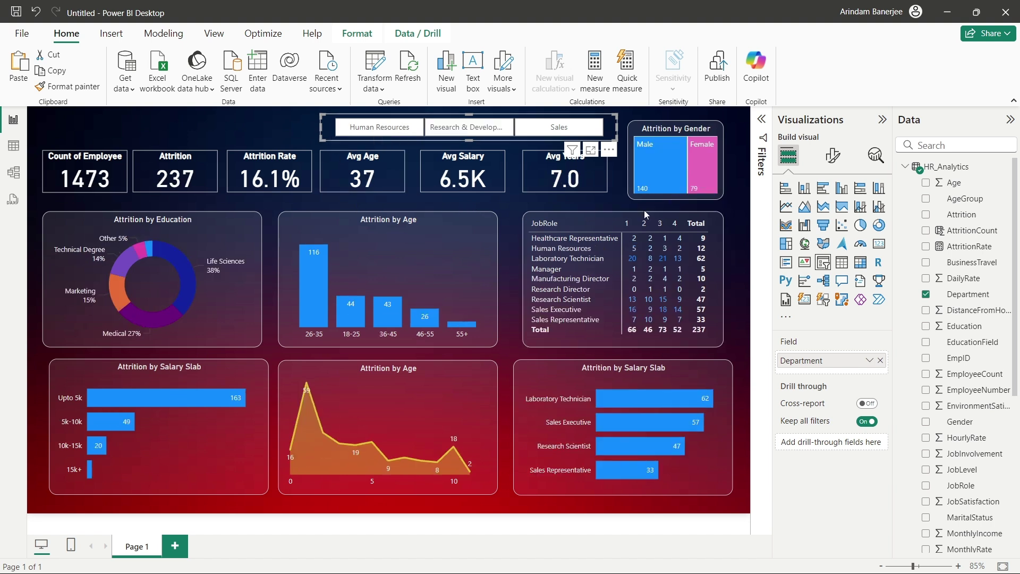
Set the background color of the Department slicer's header to the recently used pink
click(833, 156)
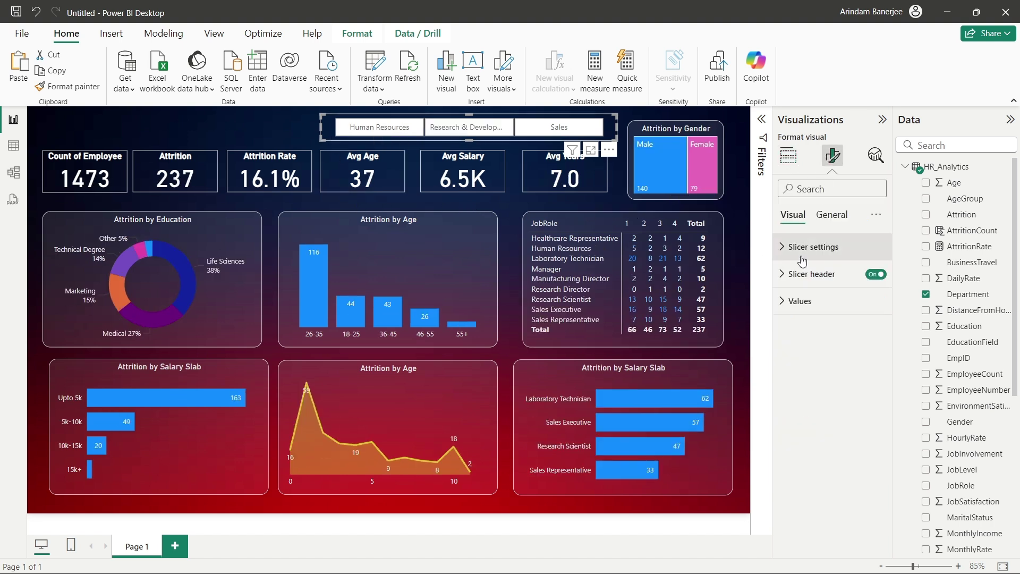
click(814, 275)
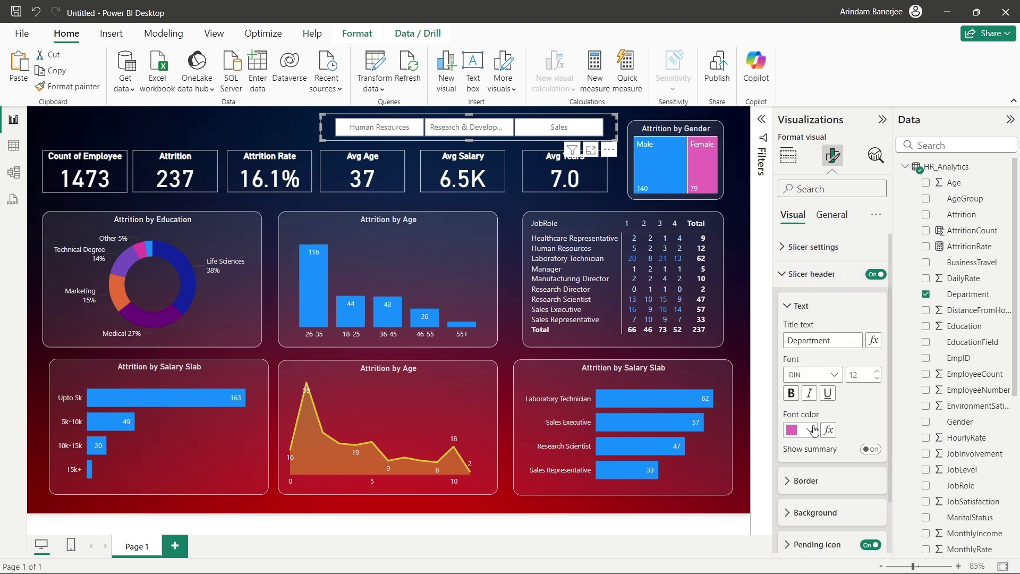
click(812, 431)
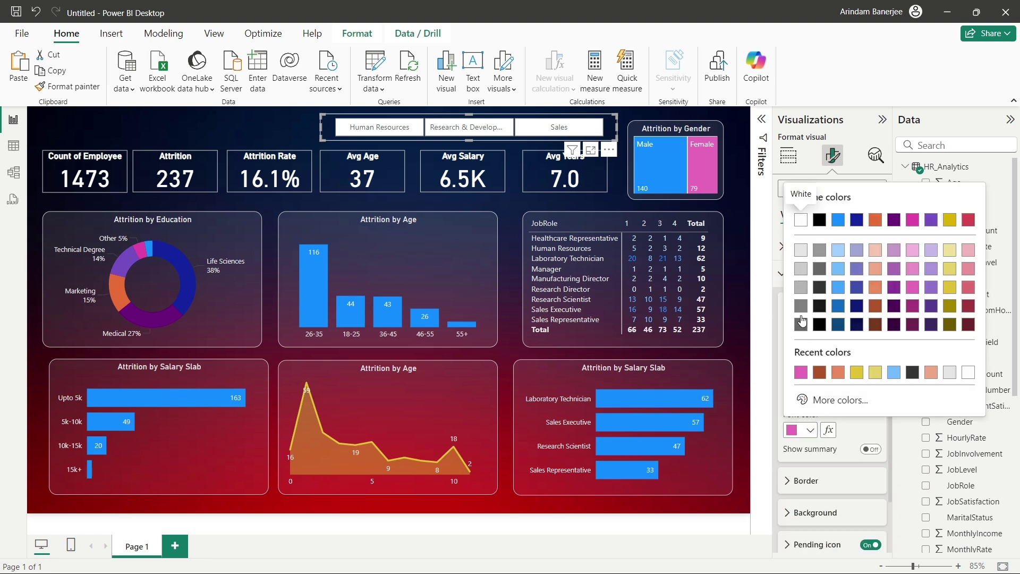
click(814, 467)
scroll(816, 468, down, 2)
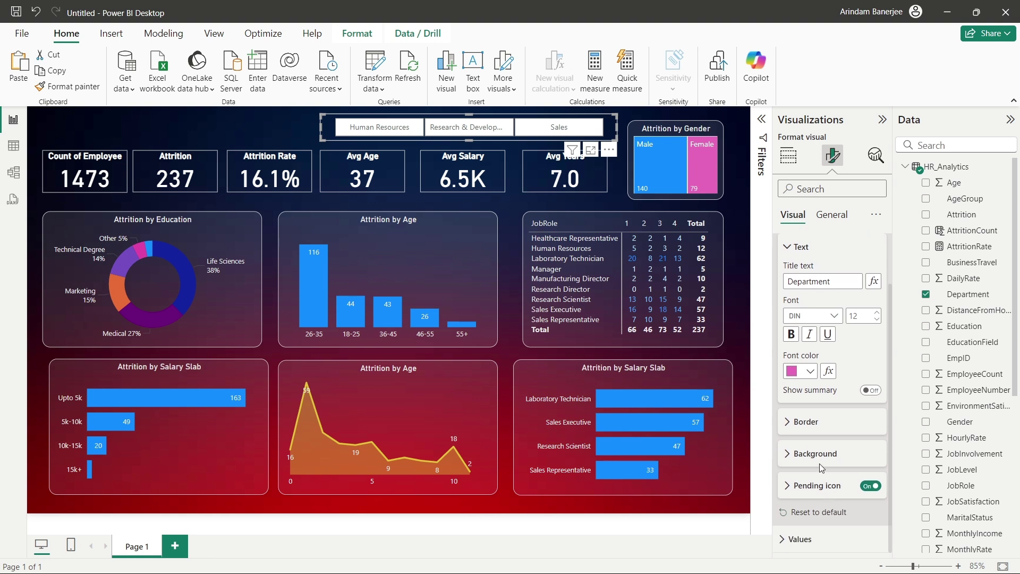
click(819, 460)
scroll(812, 491, down, 1)
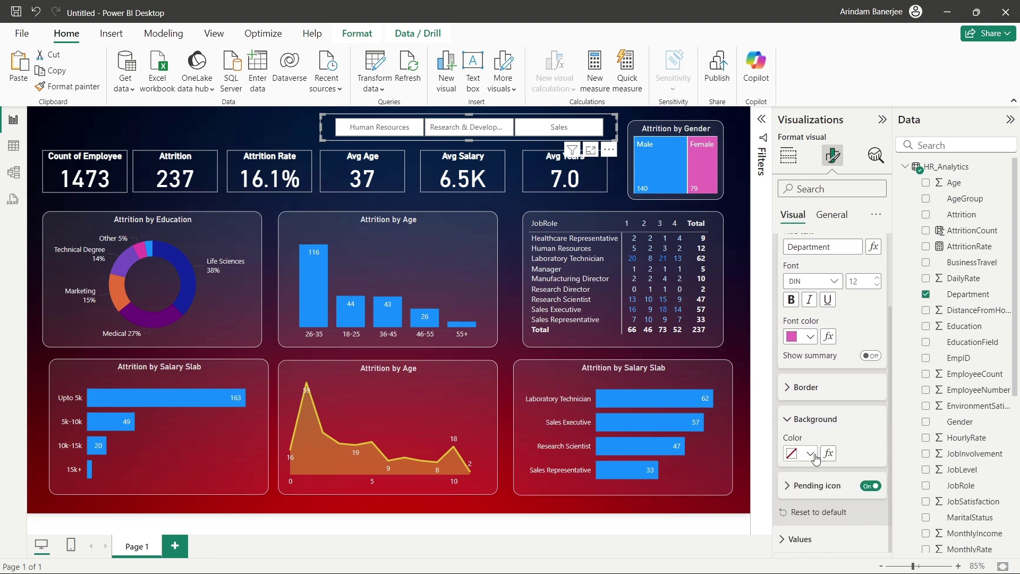
click(810, 454)
click(801, 395)
click(811, 455)
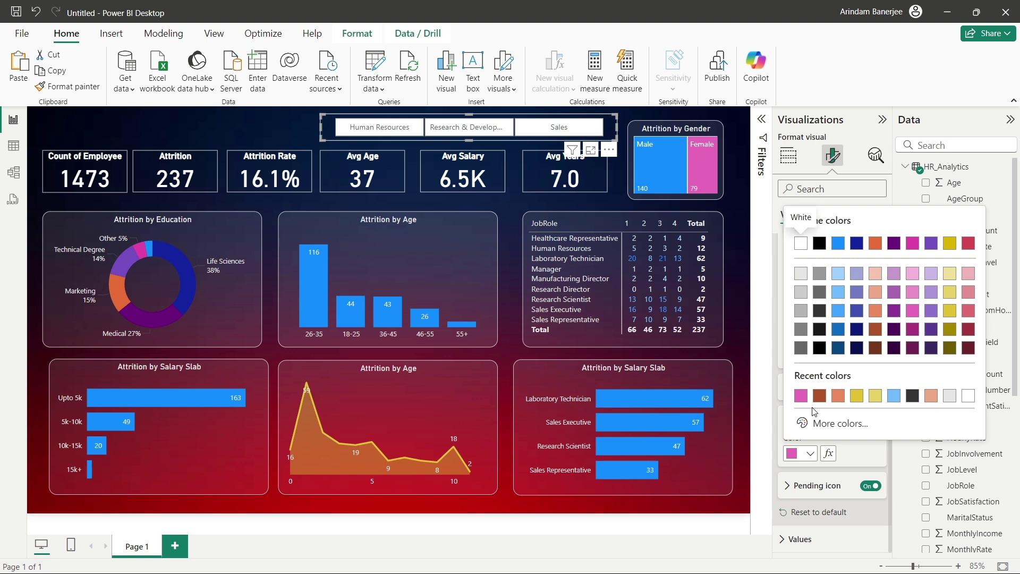
click(807, 458)
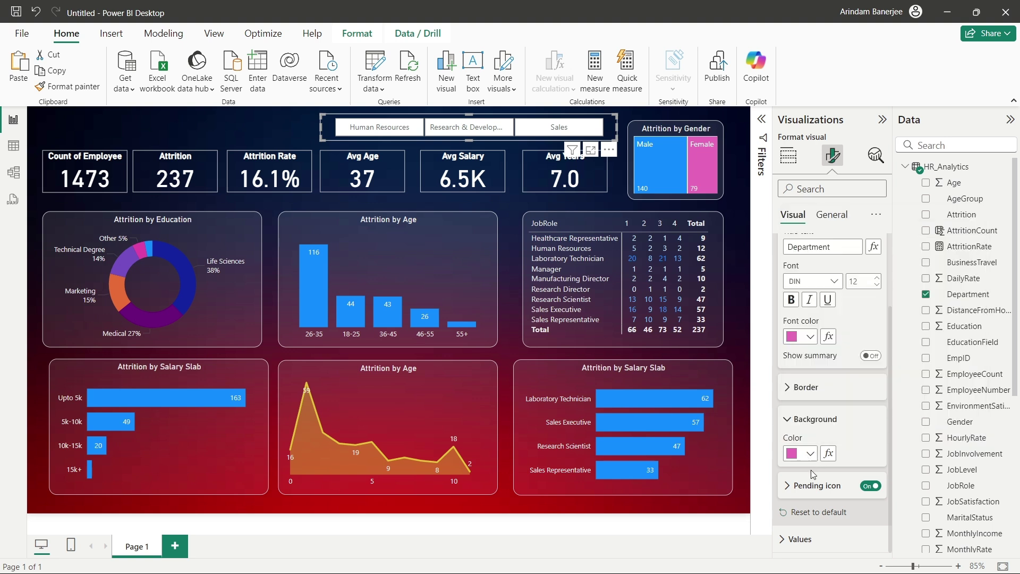
Set both the background color and the font color of the Department slicer's header to light gray
click(811, 457)
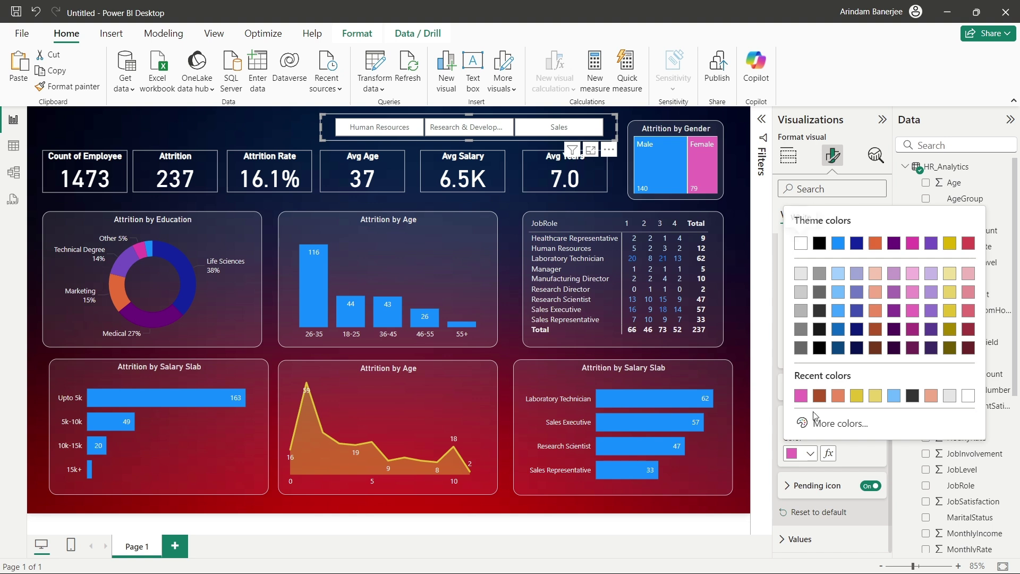
click(807, 274)
scroll(810, 287, up, 3)
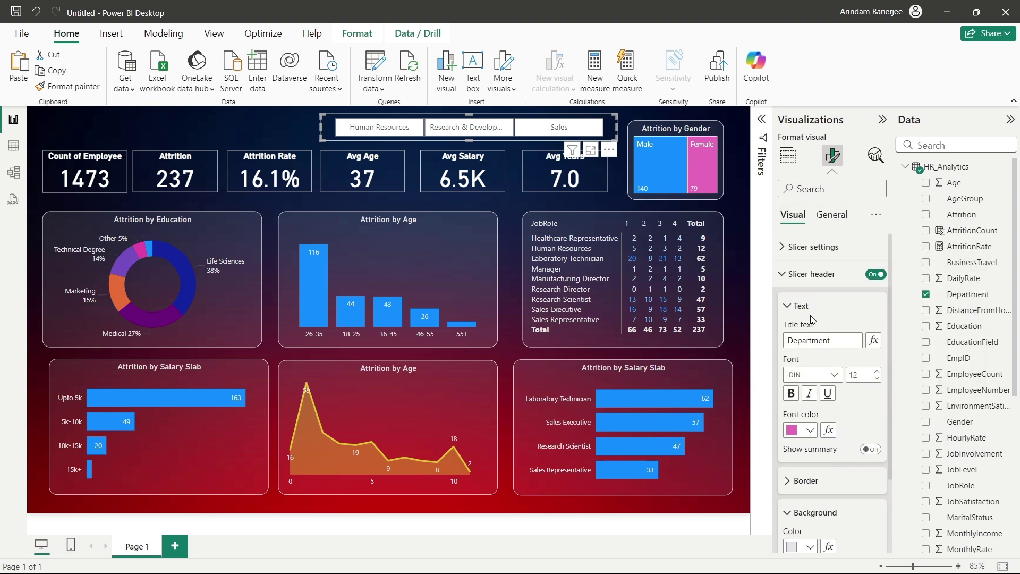
click(810, 430)
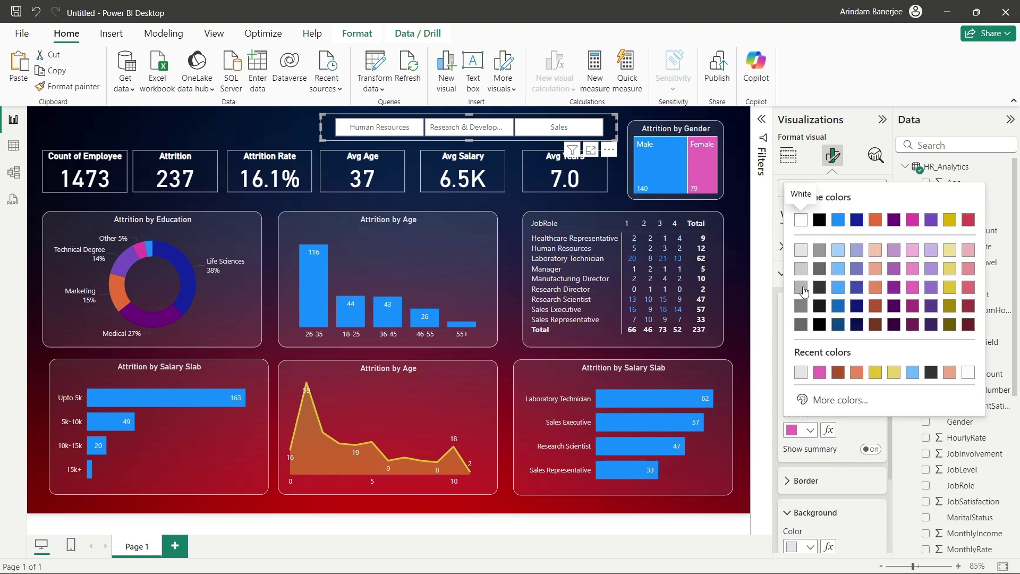
click(801, 250)
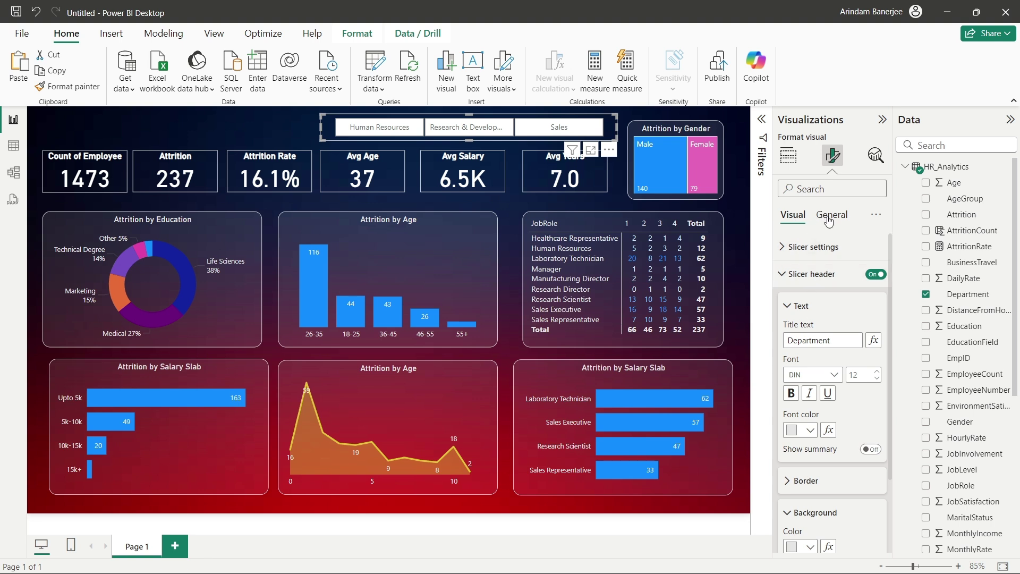
Set the background color of the Department slicer's value tiles to pink
click(814, 246)
click(811, 400)
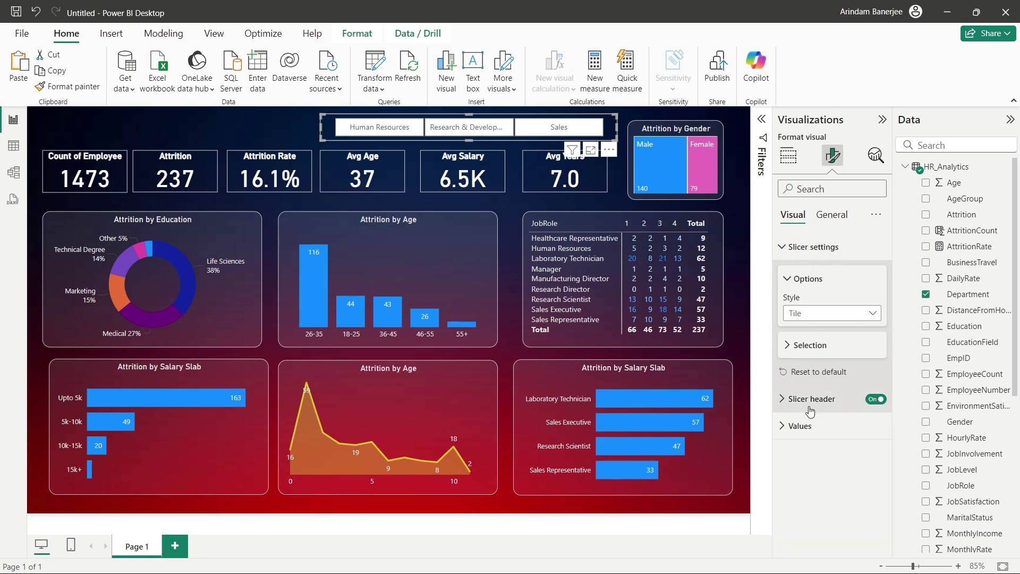
click(811, 400)
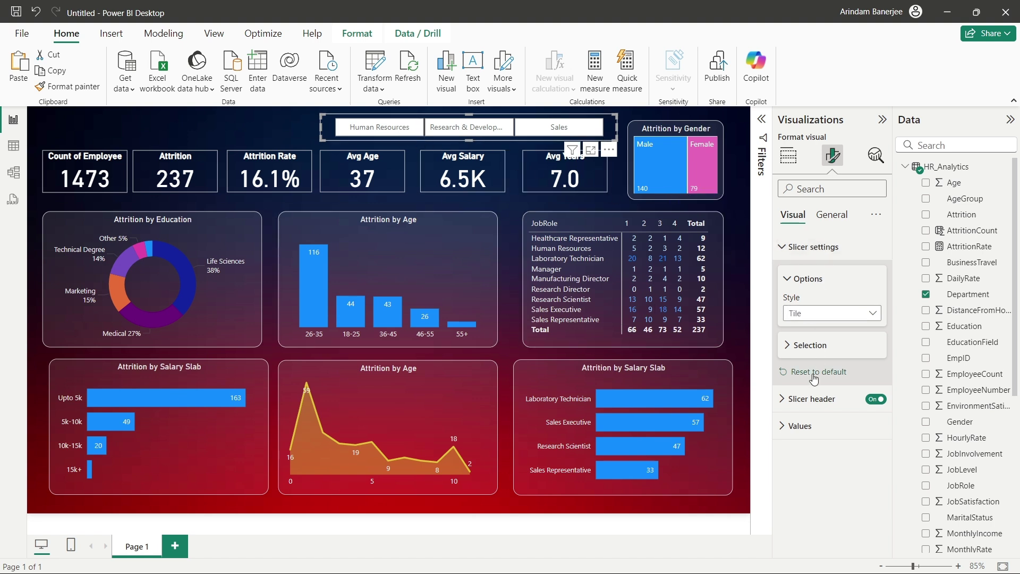
click(800, 425)
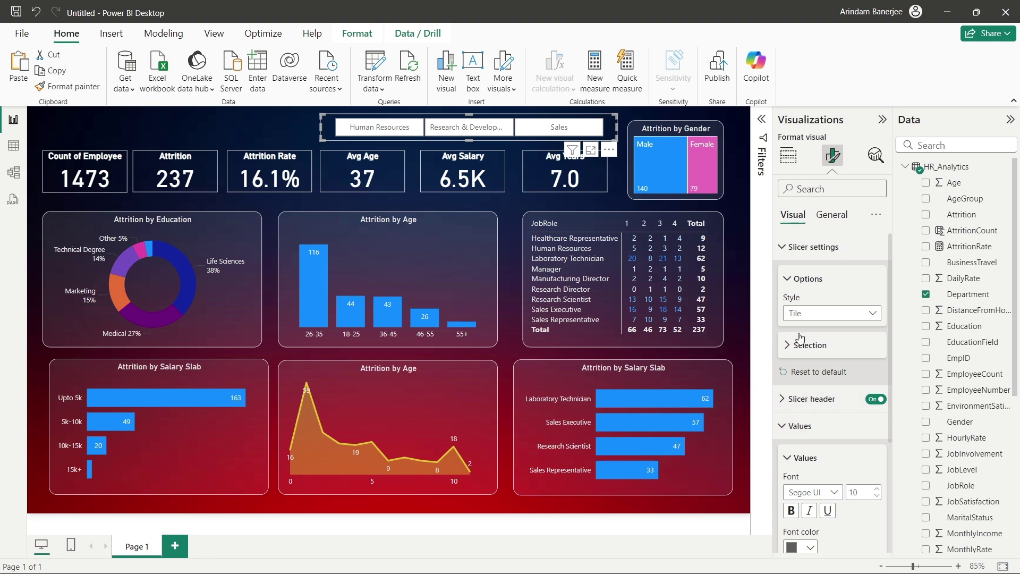
click(794, 249)
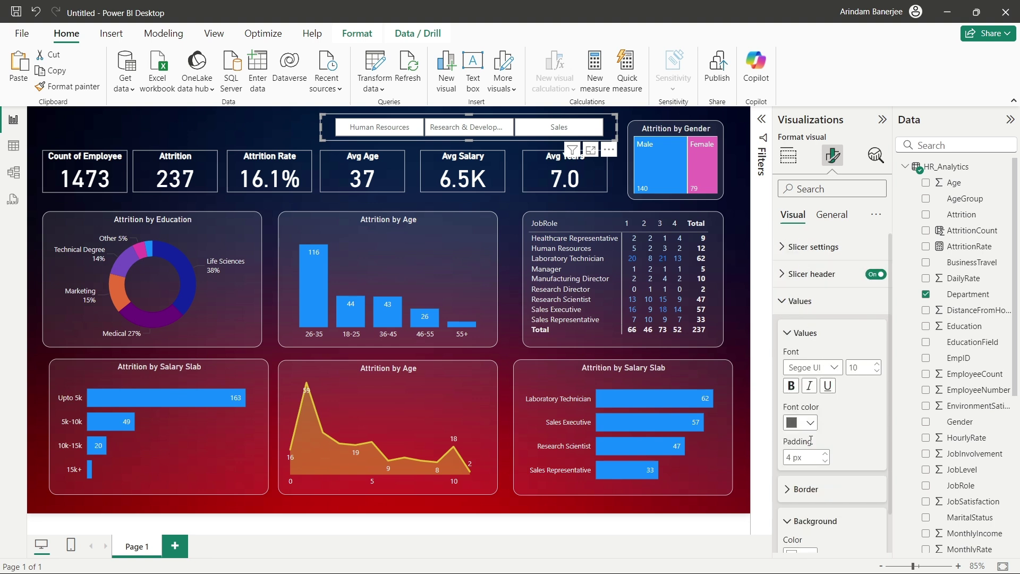
scroll(852, 504, down, 1)
scroll(852, 504, down, 1)
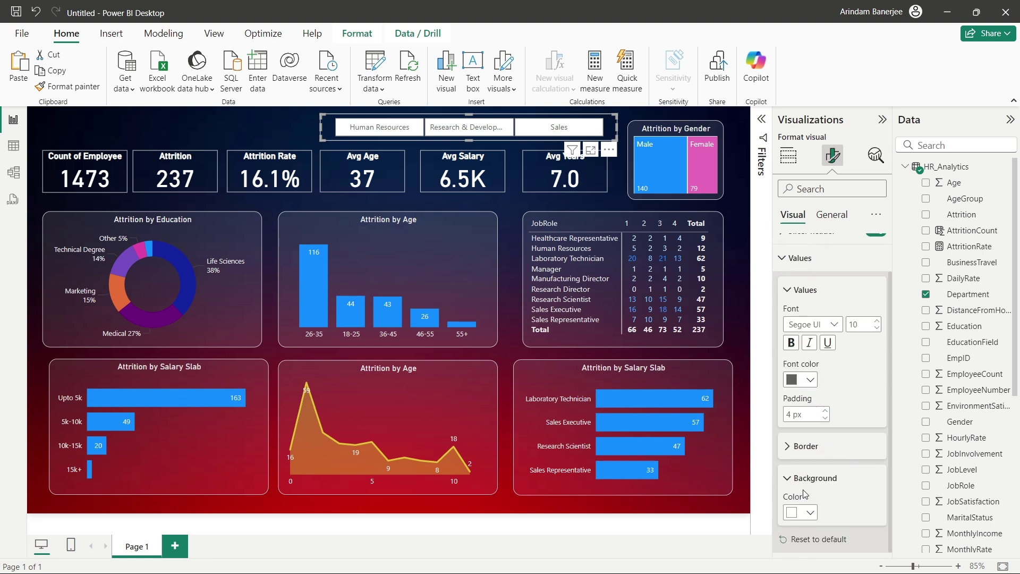
click(812, 514)
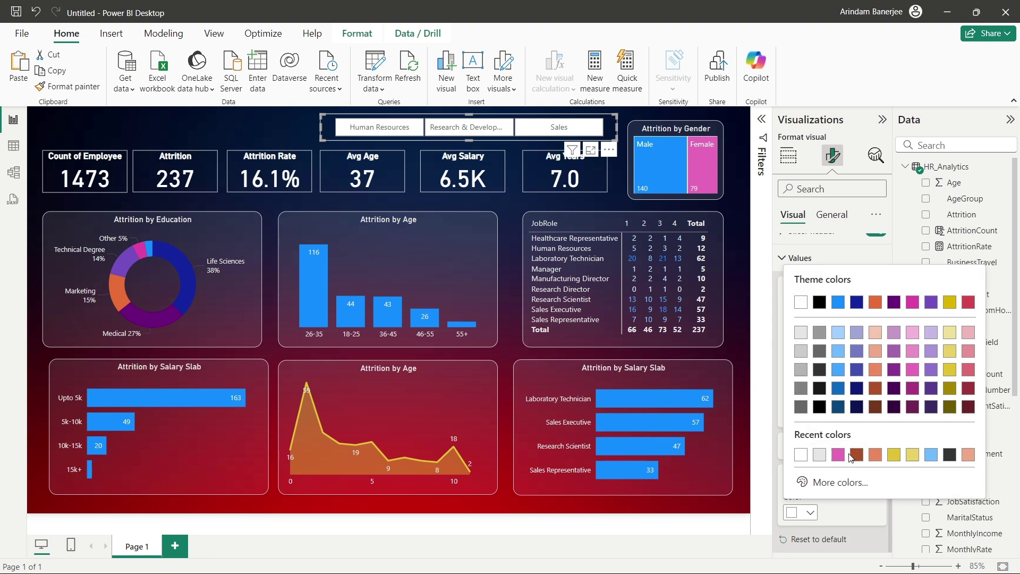
click(915, 374)
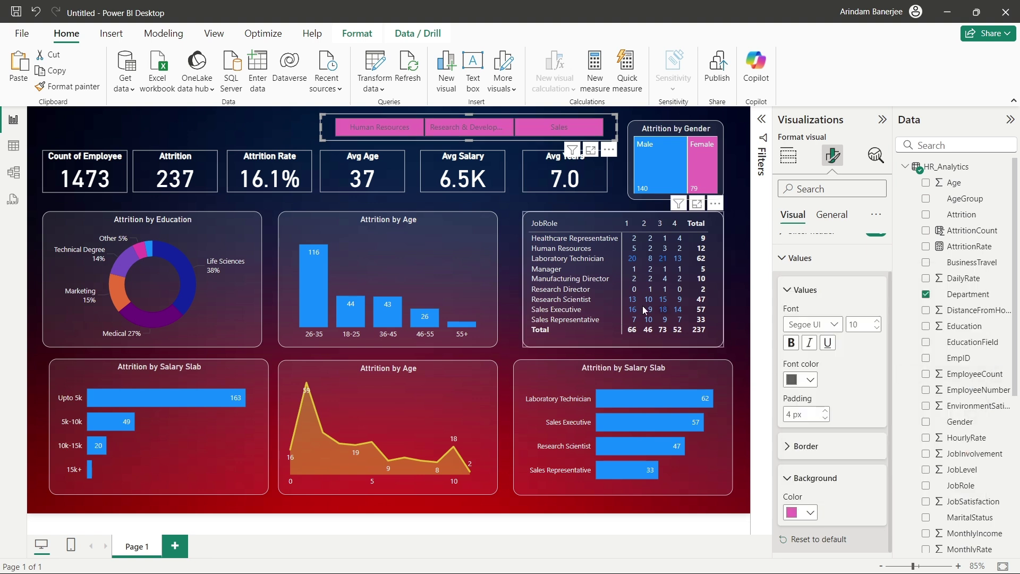
Give the Department slicer's values a light gray font color and font size 11, and deselect the slicer
scroll(851, 412, up, 1)
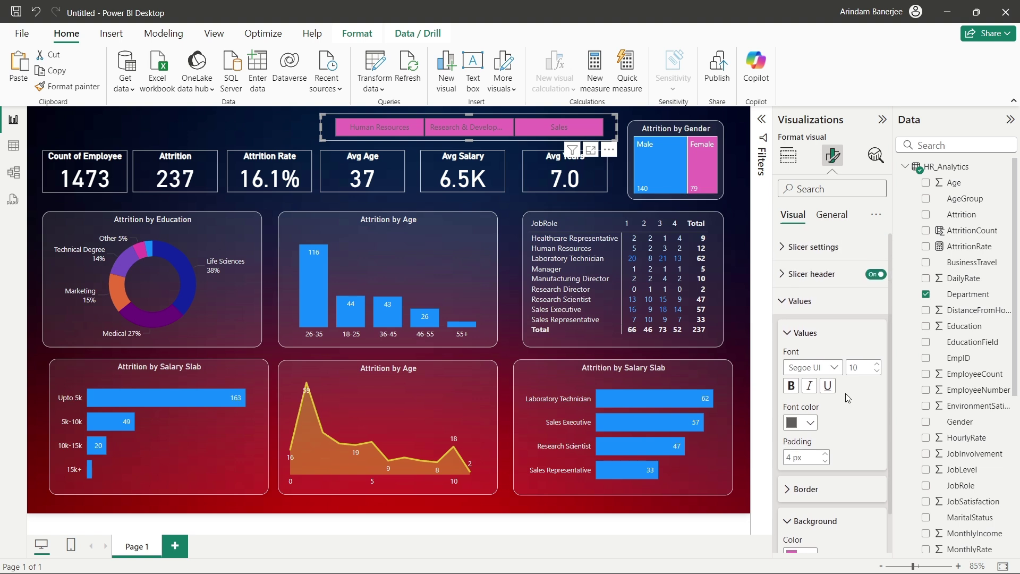
click(811, 423)
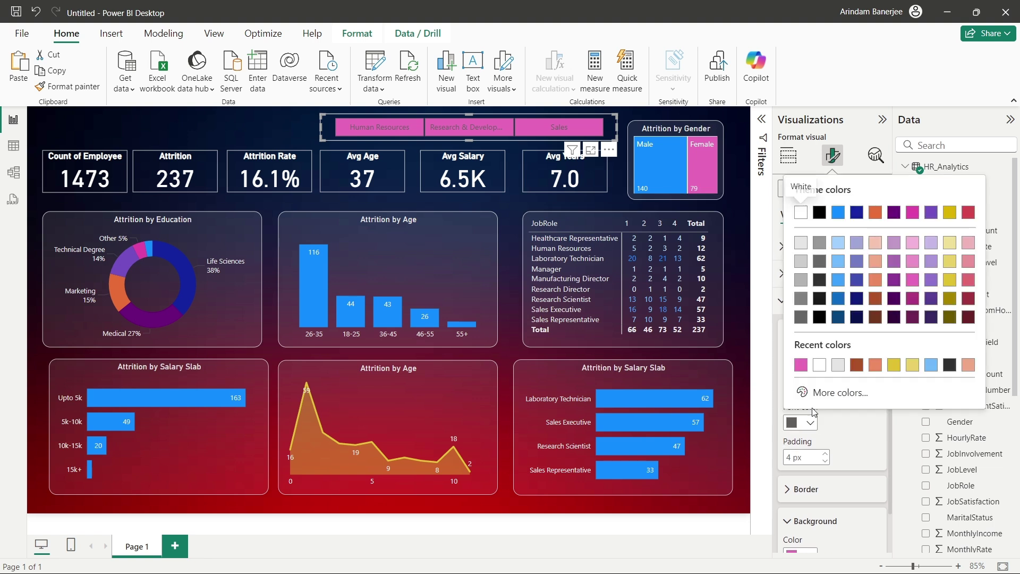
click(801, 258)
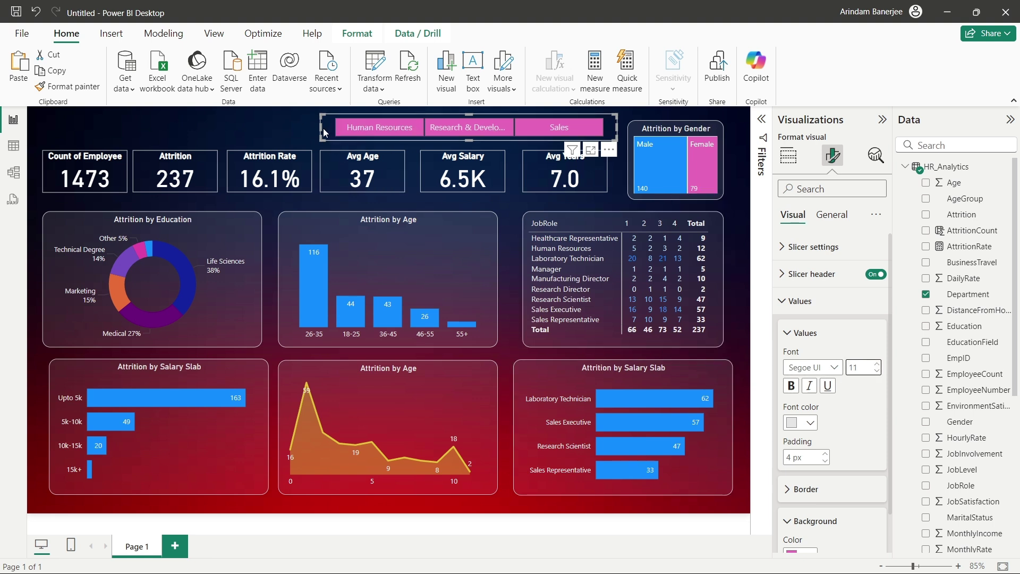
mouse_move(323, 129)
mouse_down()
mouse_move(279, 134)
mouse_move(320, 141)
mouse_up()
click(215, 133)
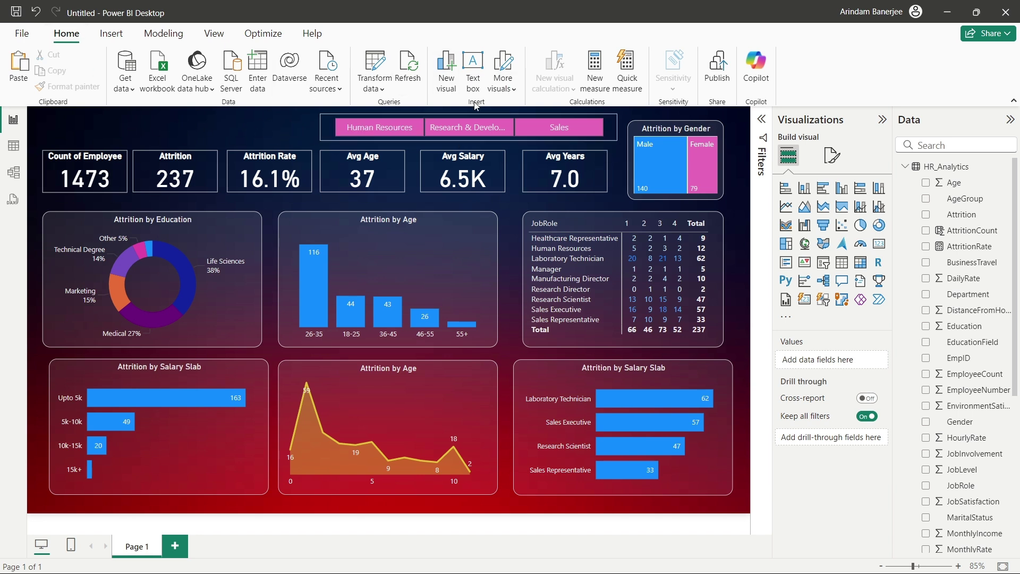
Add a text box to the report page with the title "HR ANALYTICS DASHBOARD"
click(473, 72)
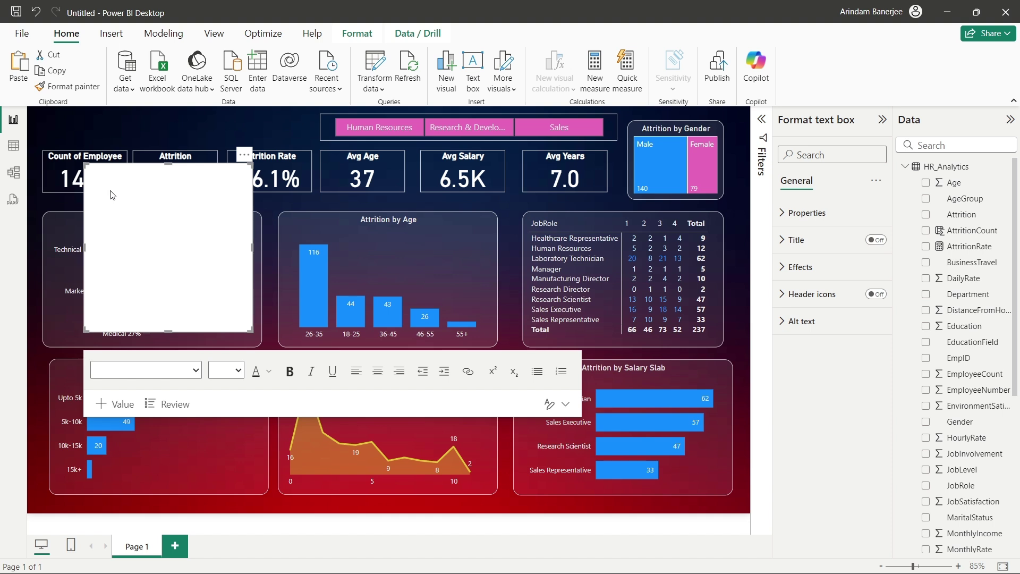
click(112, 196)
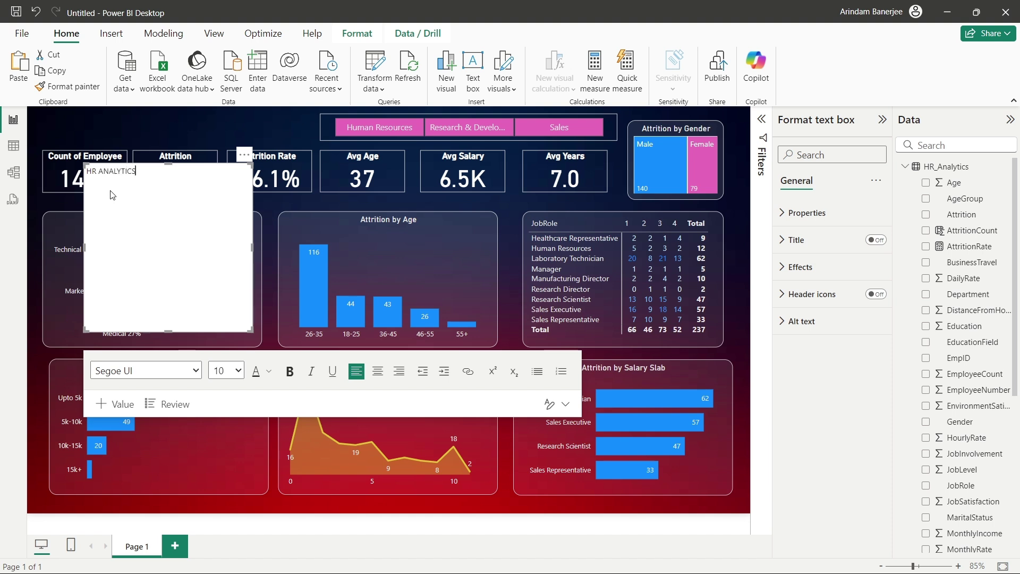
text(HR ANALYTICS DASHBOARD)
Format the whole dashboard title text in Arial Black at font size 24
triple_click(183, 174)
click(195, 283)
key(ctrl+a)
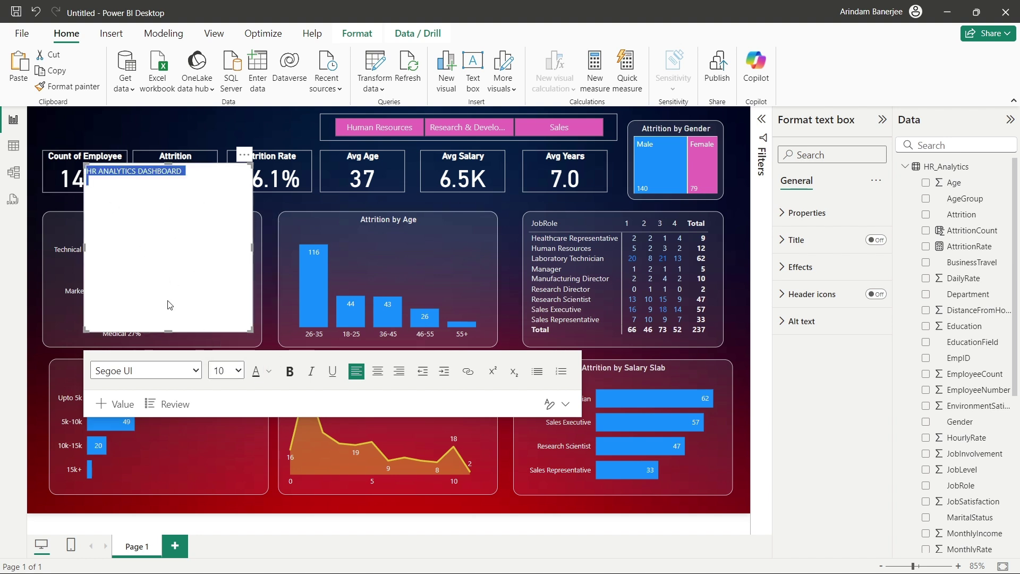
click(149, 240)
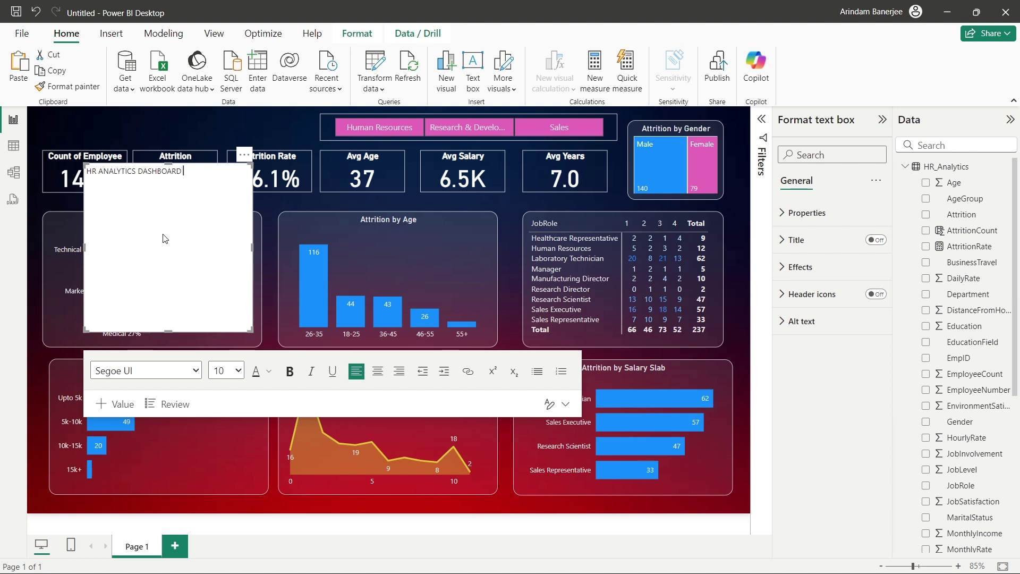
key(ctrl+a)
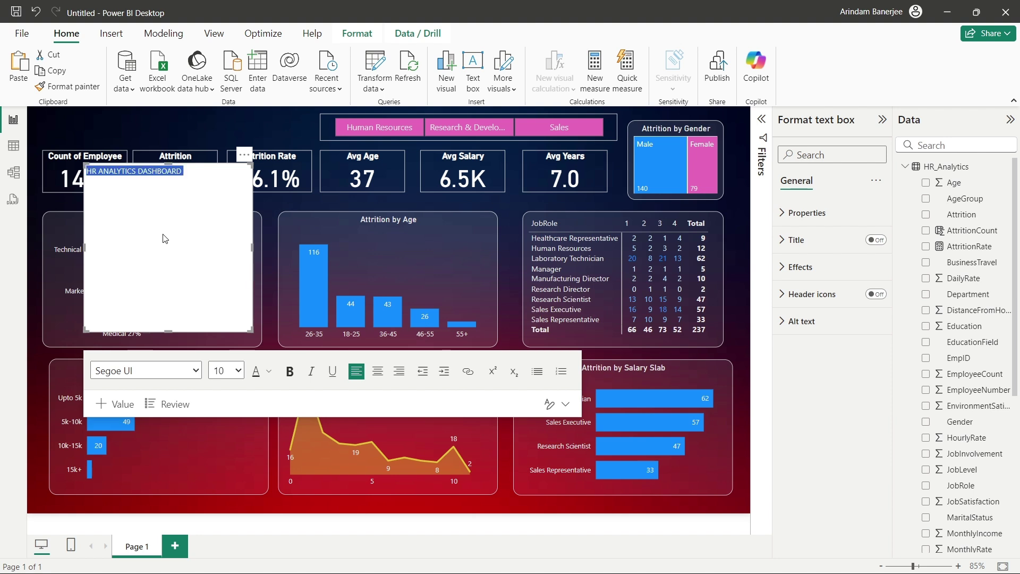
click(238, 370)
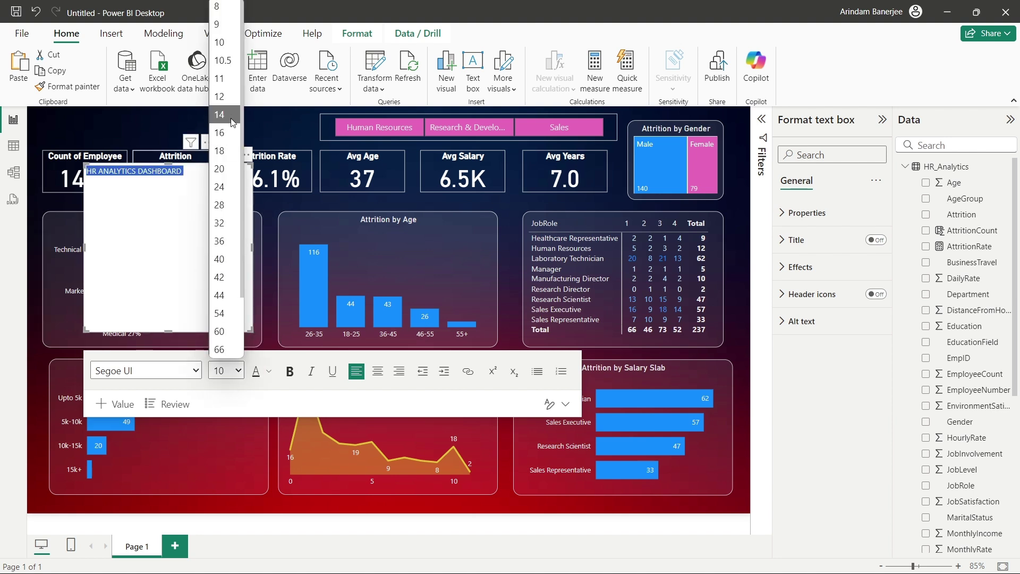
click(222, 183)
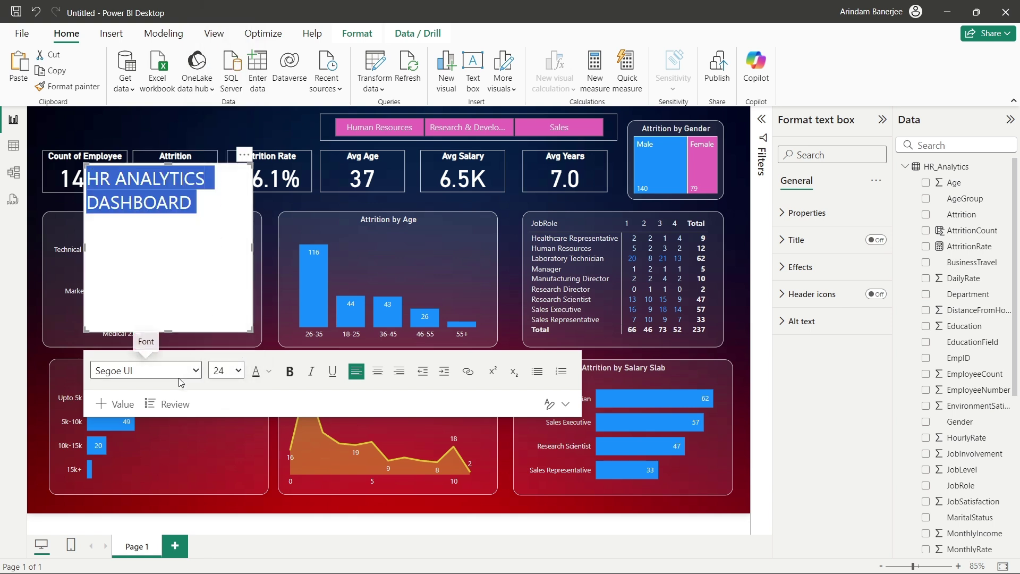
click(196, 371)
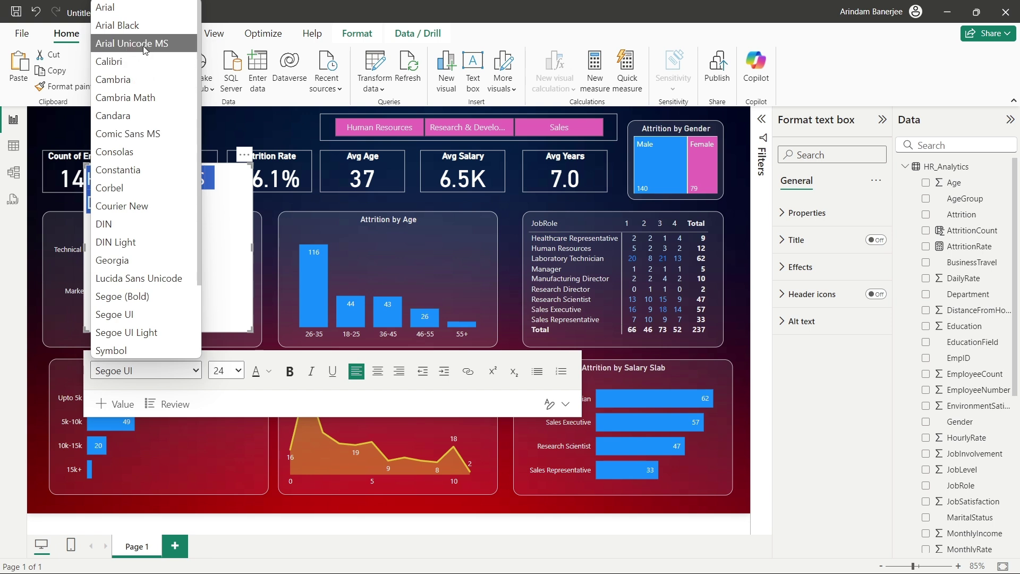
click(127, 25)
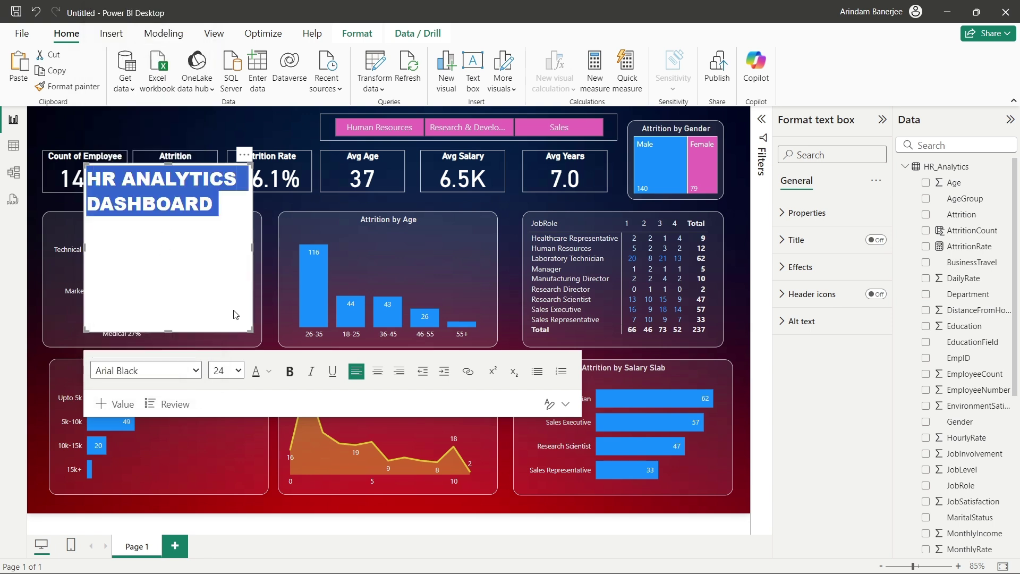
Shrink the title text box to a narrow banner and place it above the KPI cards, beside the Department slicer
drag(248, 328, 414, 210)
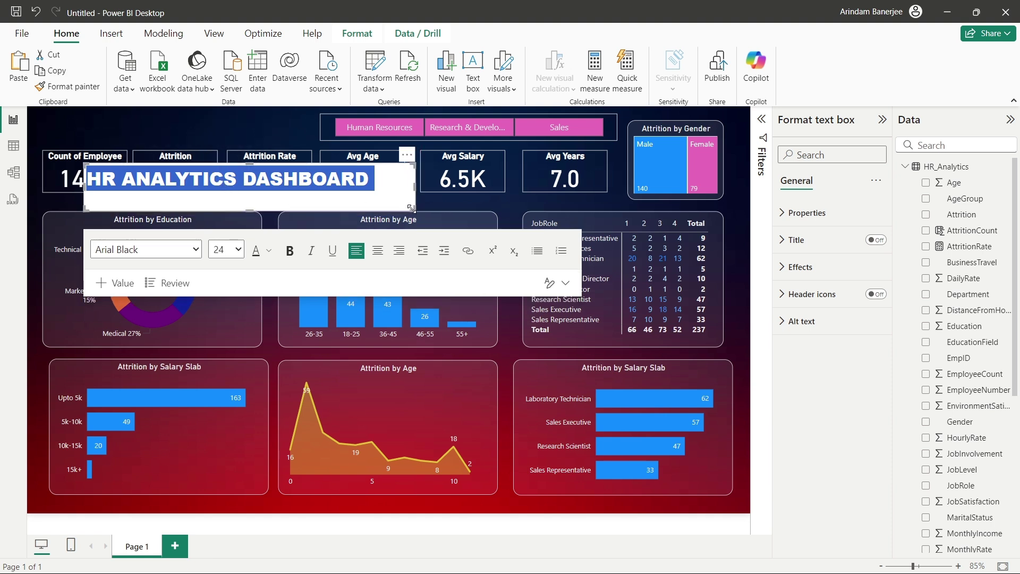
drag(413, 208, 398, 210)
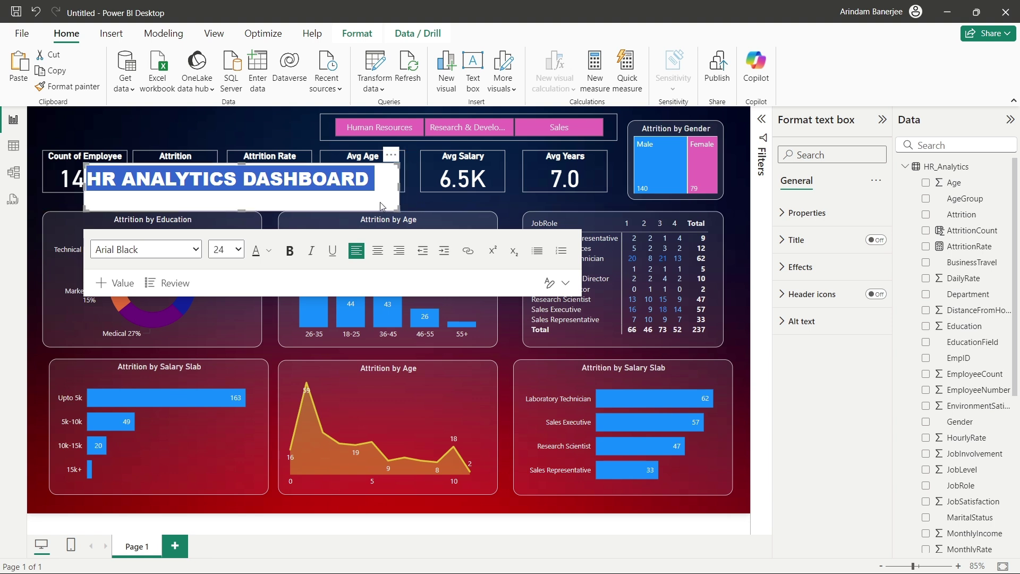
click(383, 168)
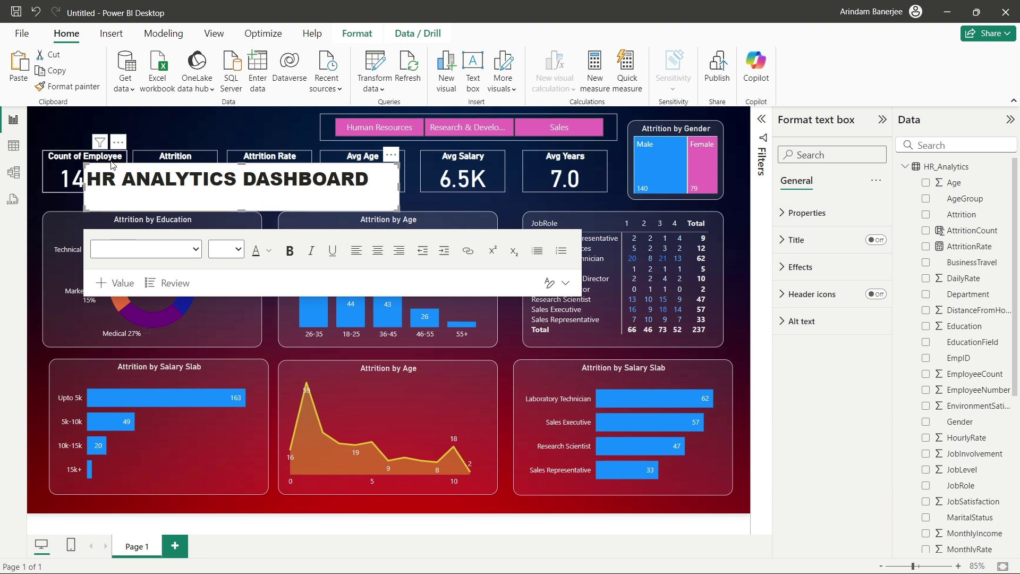
drag(104, 166, 66, 115)
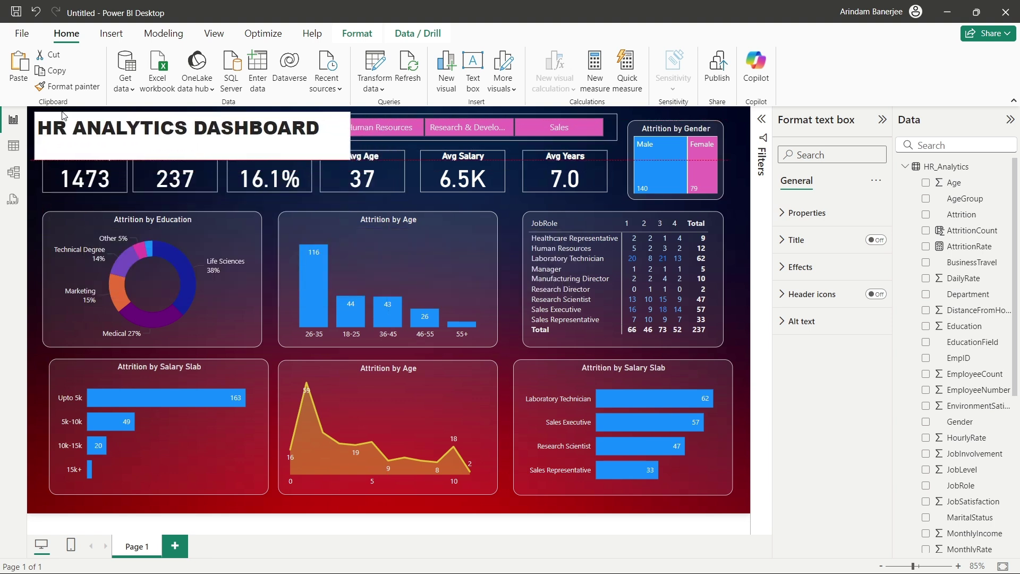
drag(349, 159, 315, 147)
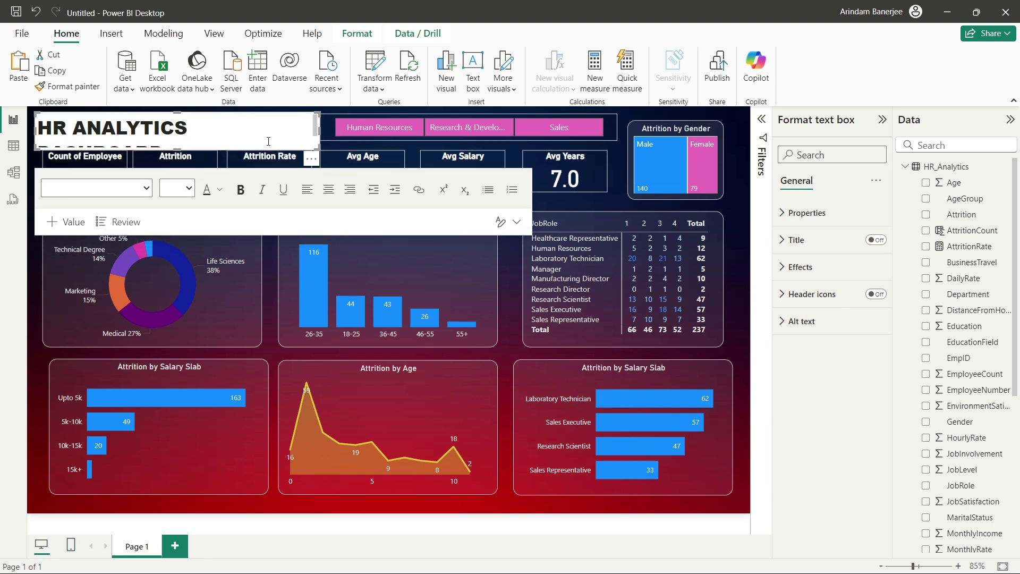
Reduce the title's font size to 20, trim the text box to end just before the Department slicer, and deselect it
click(248, 137)
triple_click(243, 139)
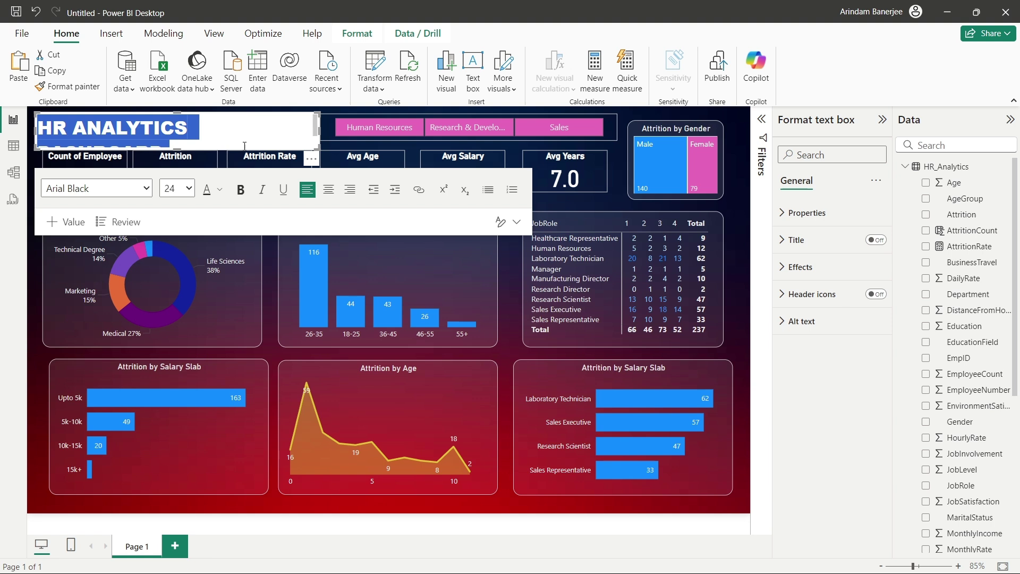
click(198, 189)
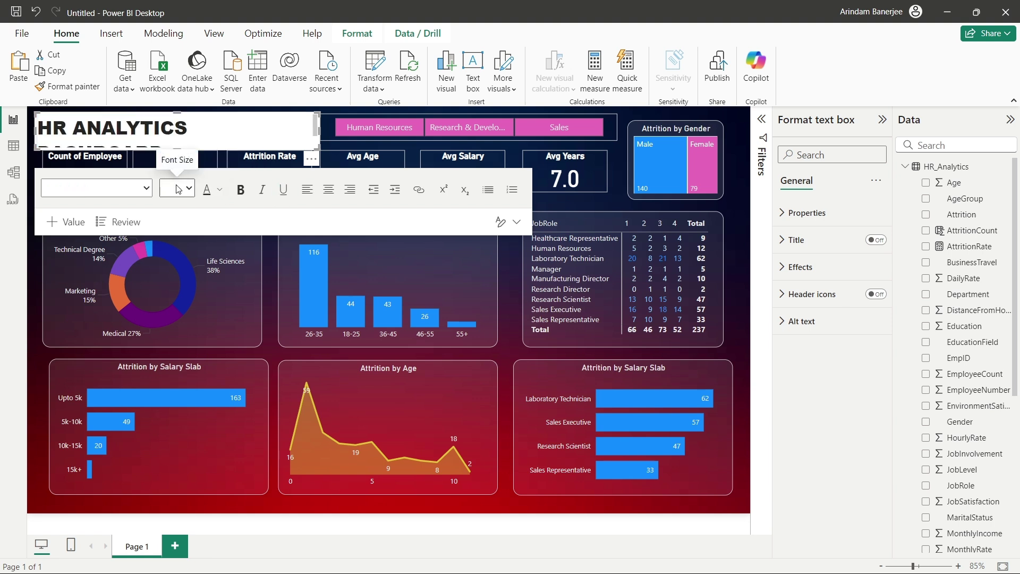
click(189, 188)
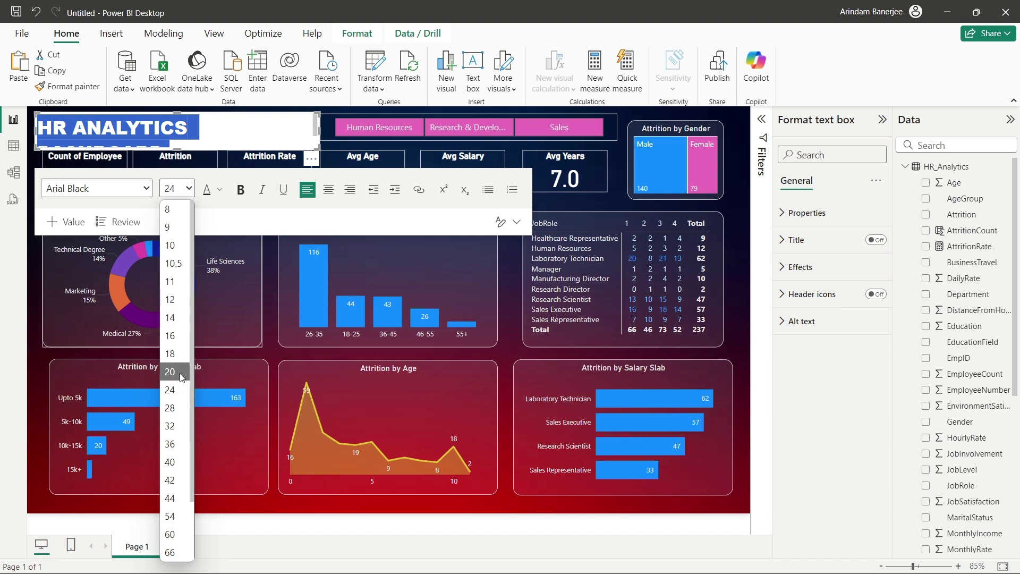
click(175, 371)
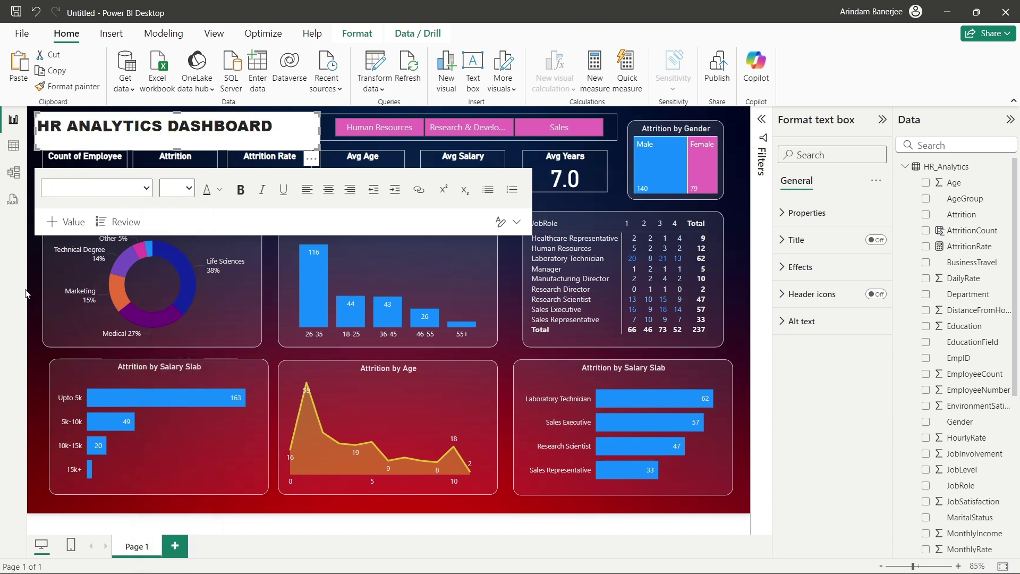
drag(316, 145, 311, 146)
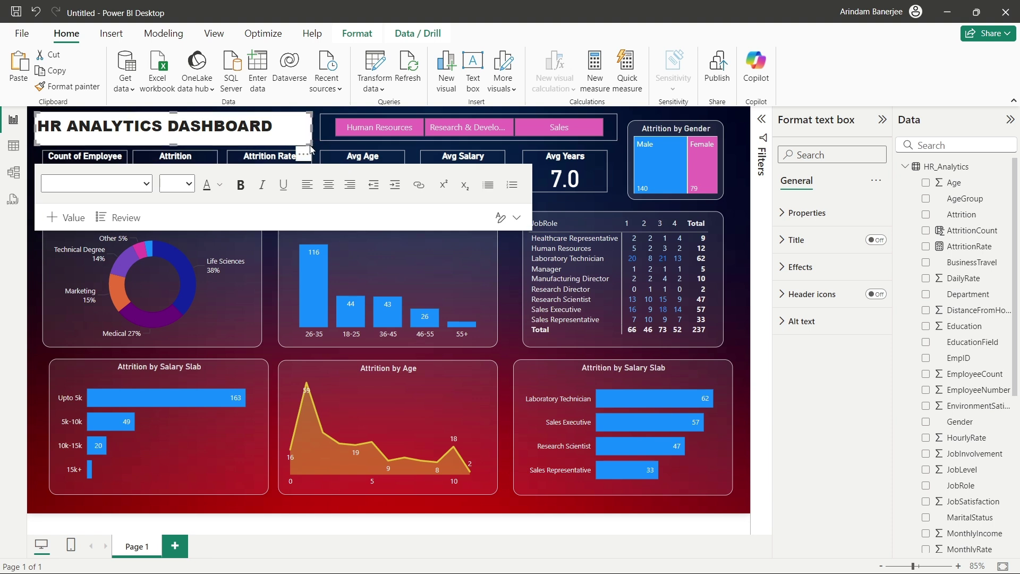
click(258, 133)
click(280, 144)
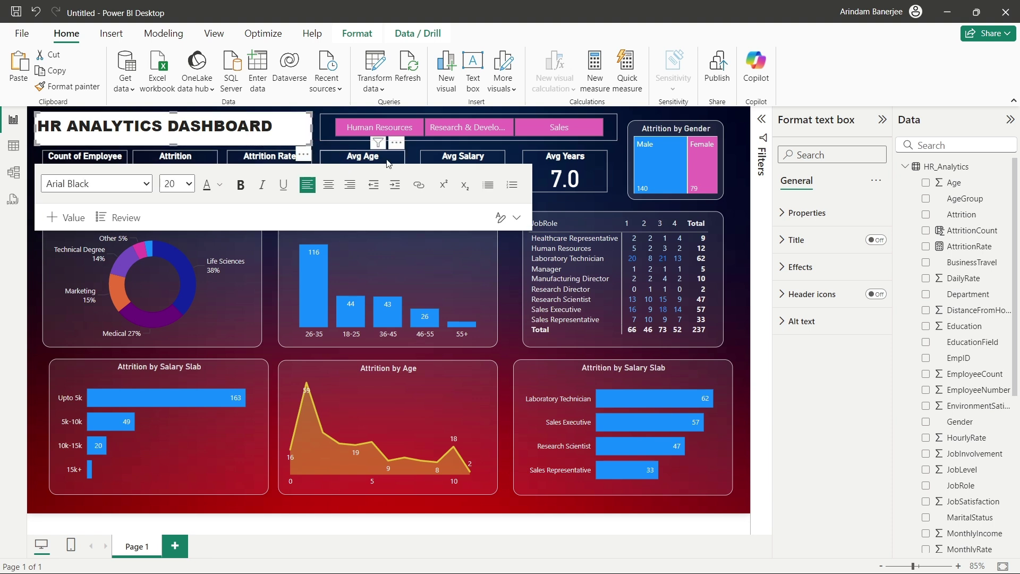
click(738, 232)
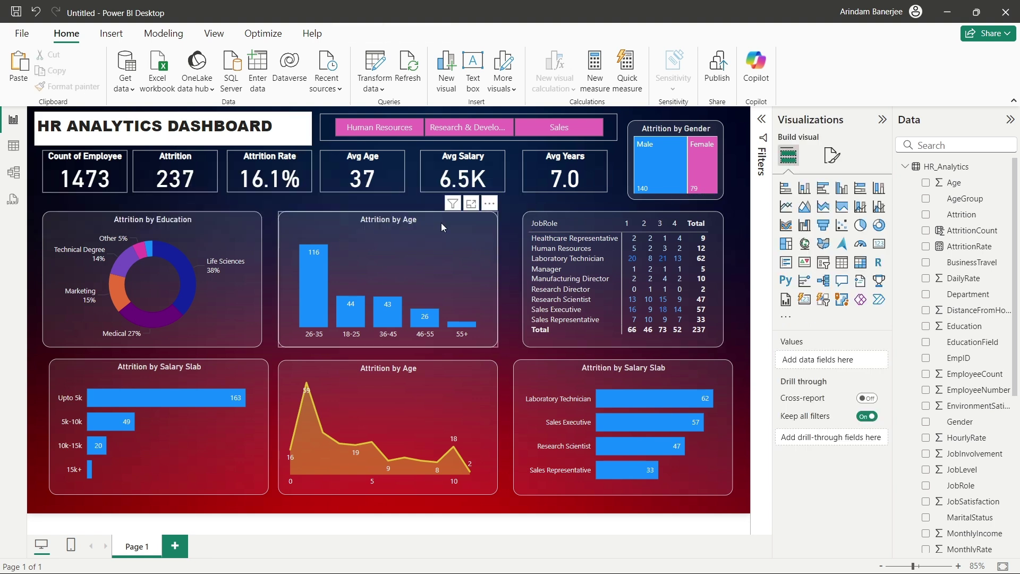
Copy the Avg Age card's formatting onto the dashboard title text box with Format painter
click(388, 180)
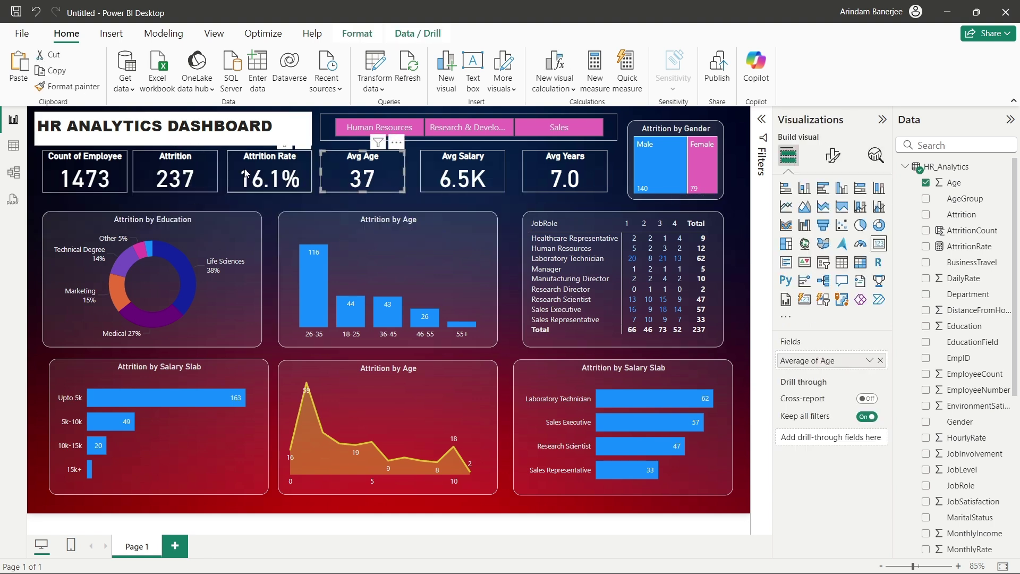
click(290, 136)
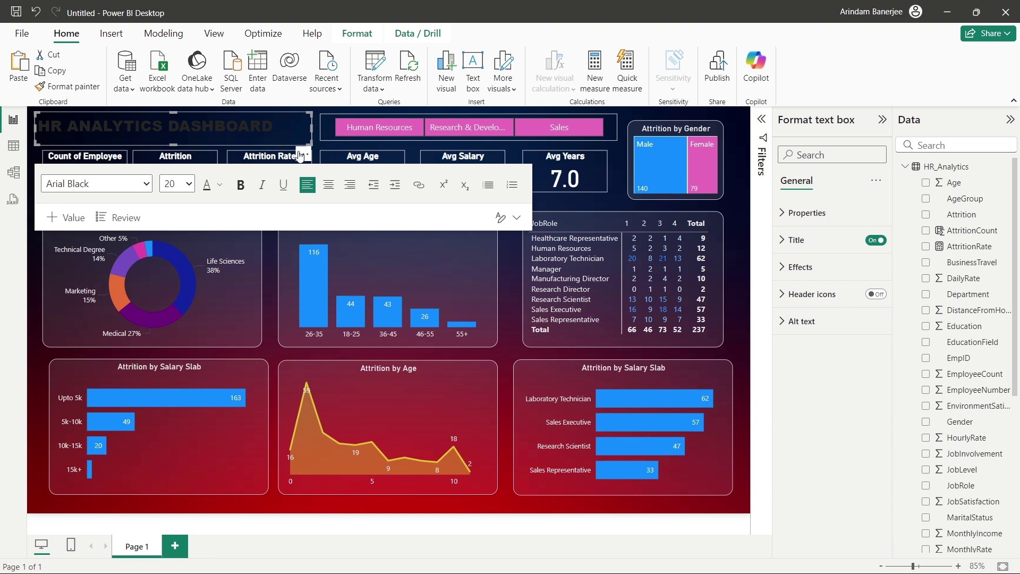
click(258, 187)
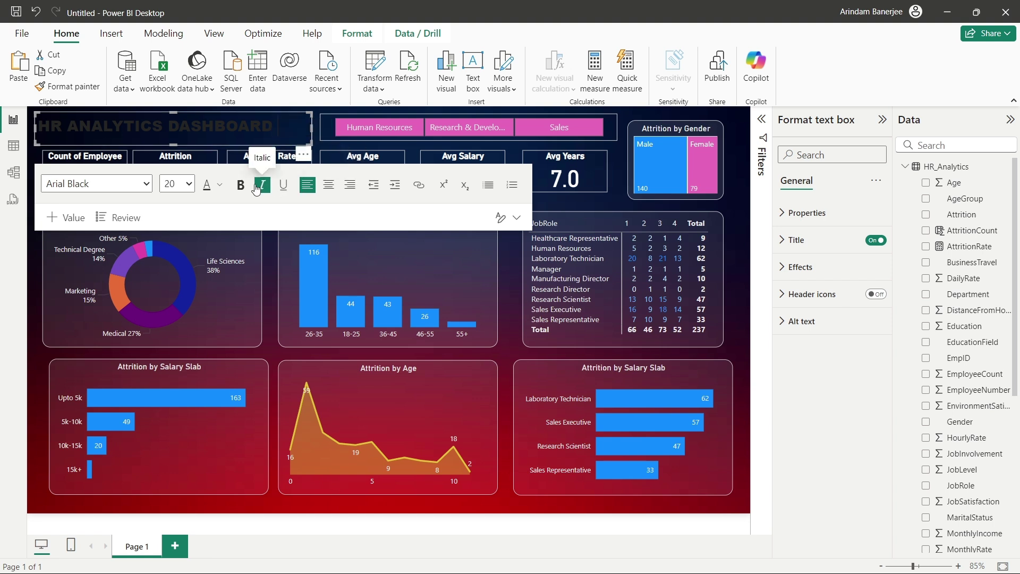
Set the dashboard title's font color to white, center the text in its box, and deselect it
click(220, 188)
click(235, 234)
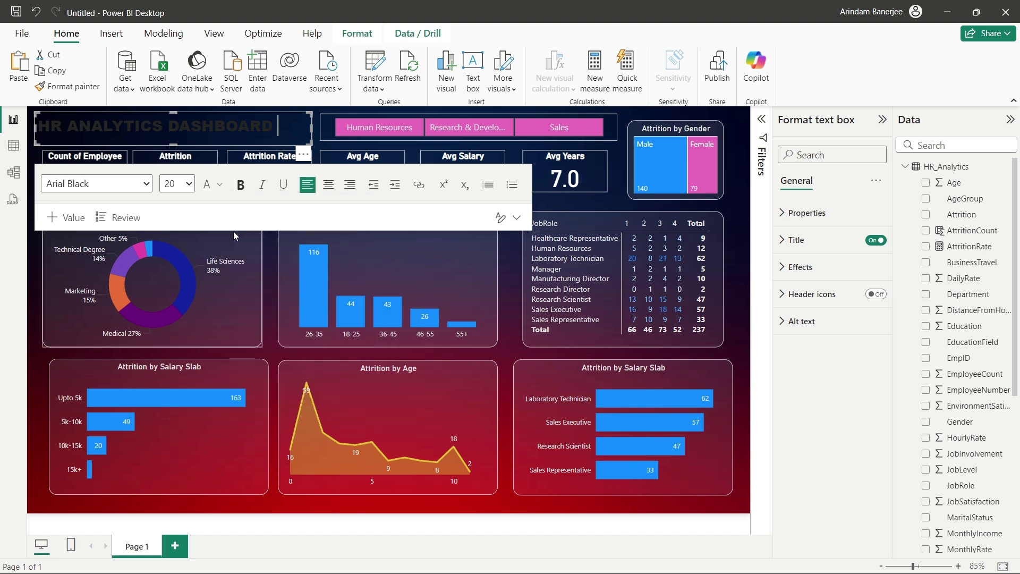
triple_click(280, 133)
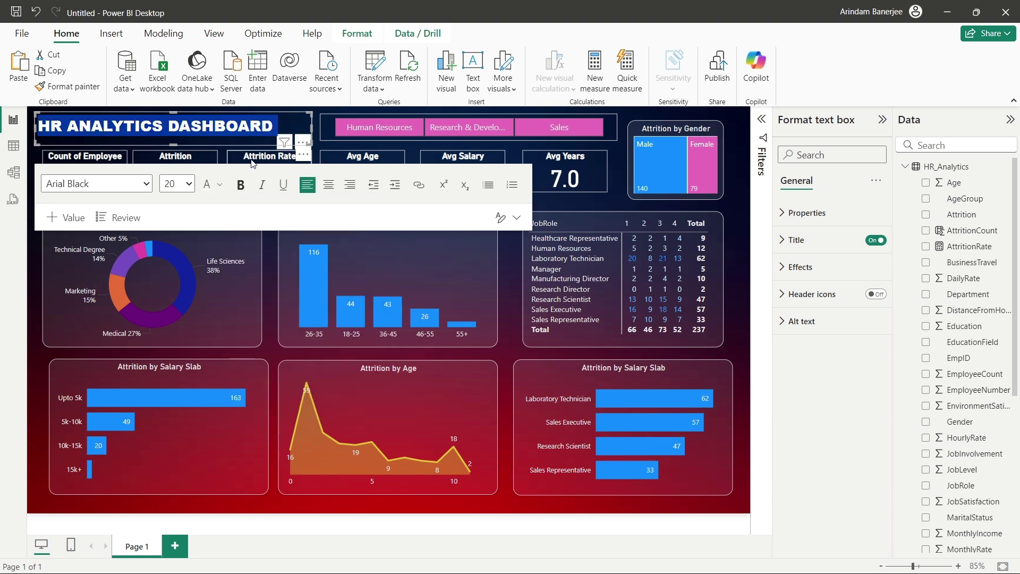
click(220, 186)
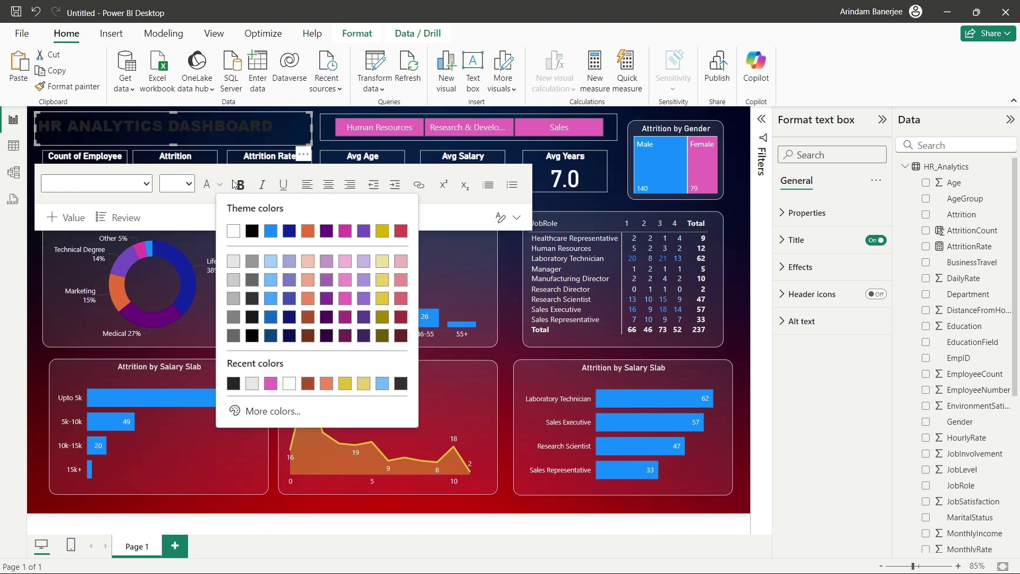
click(234, 232)
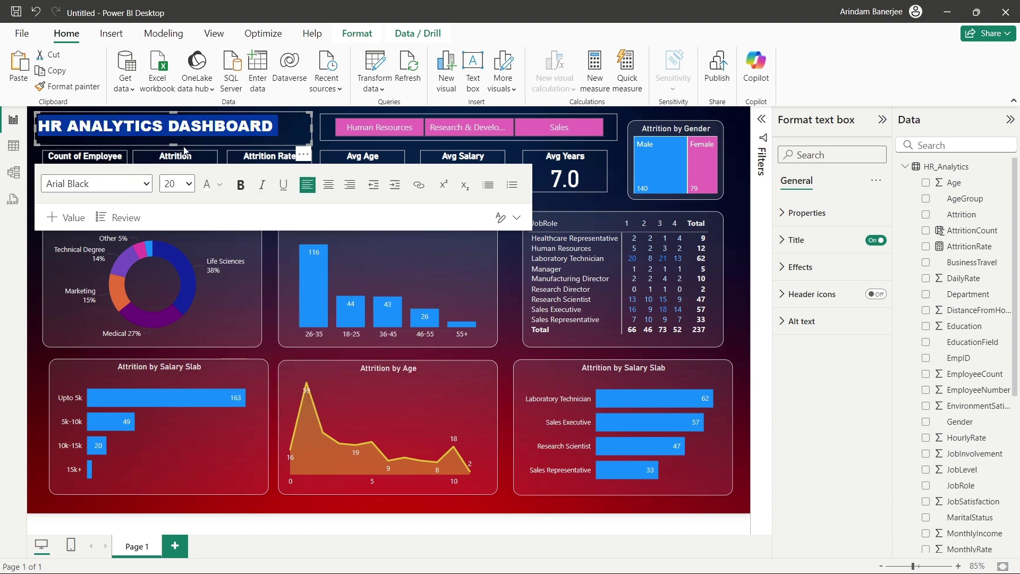
click(329, 184)
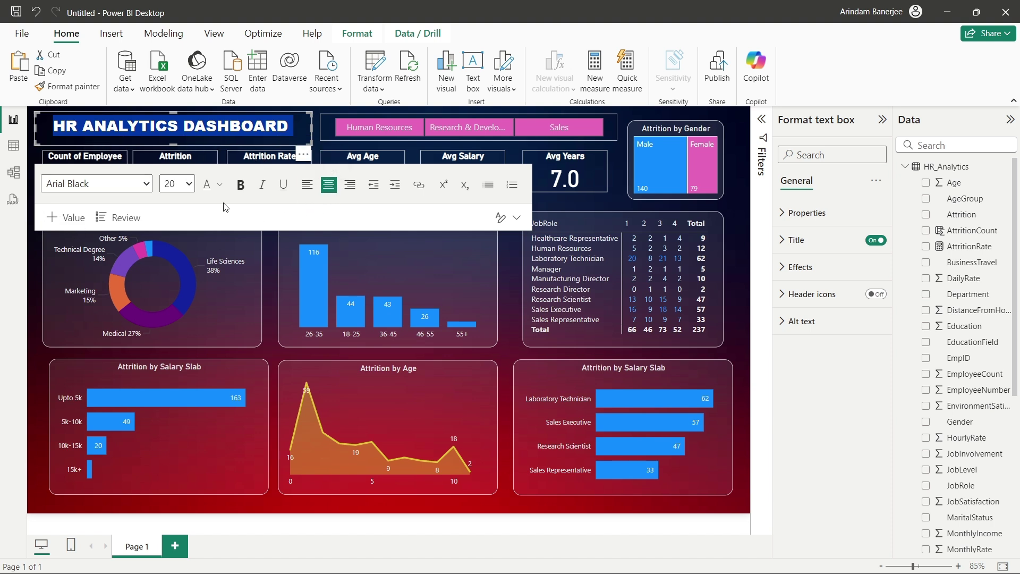
click(31, 269)
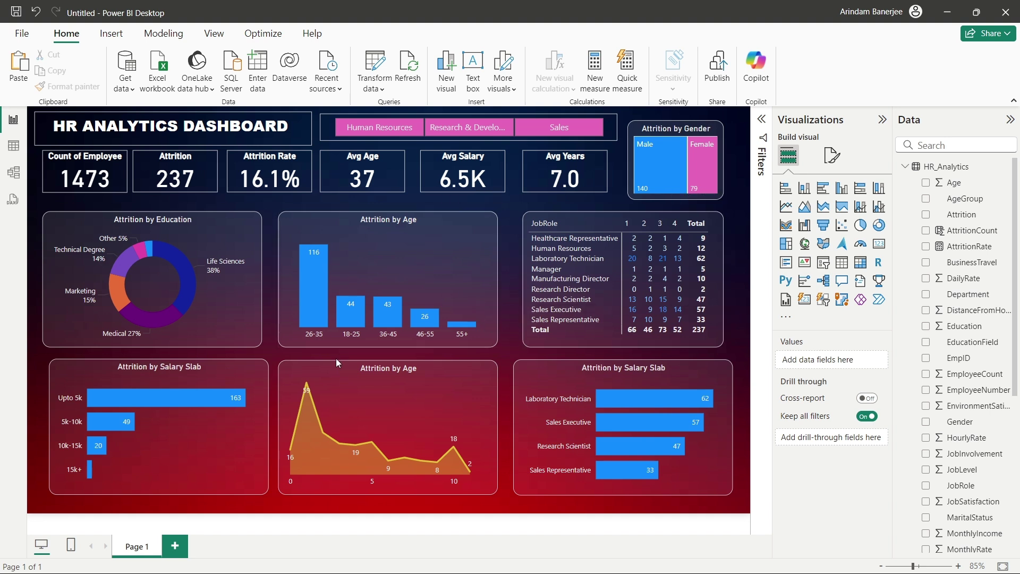
Turn off the visual border of the dashboard title text box and deselect it
click(39, 141)
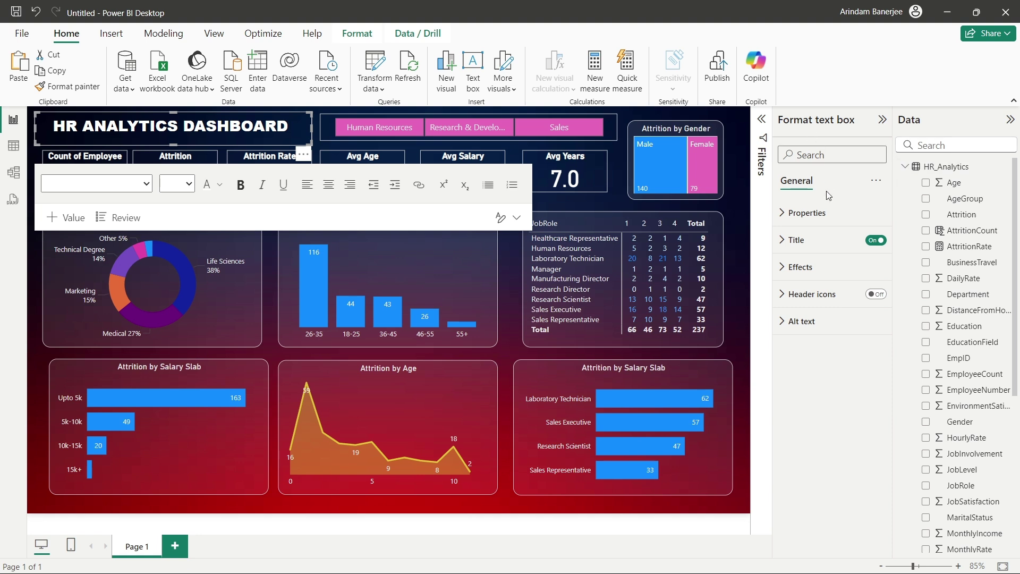
click(818, 278)
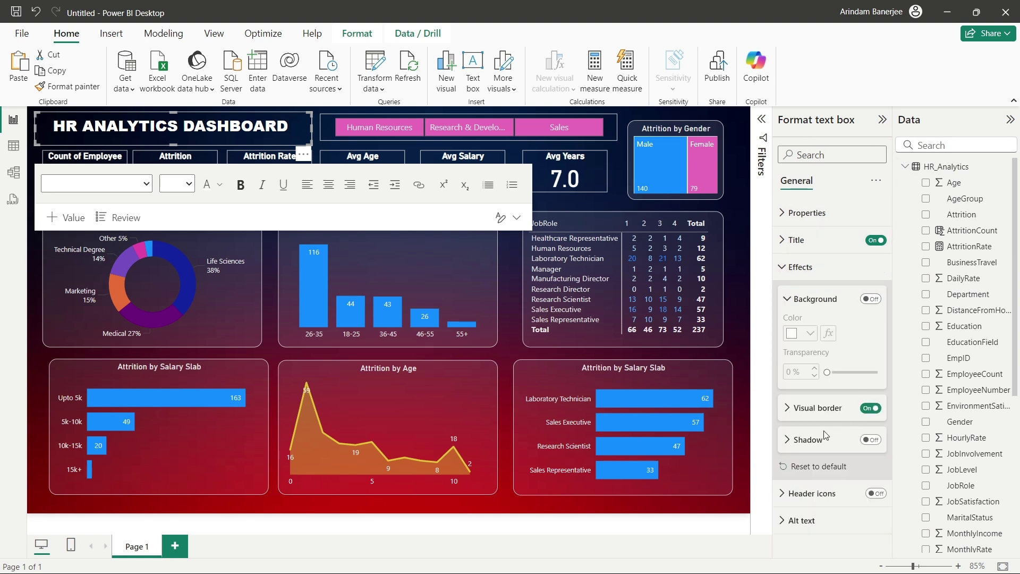
click(870, 409)
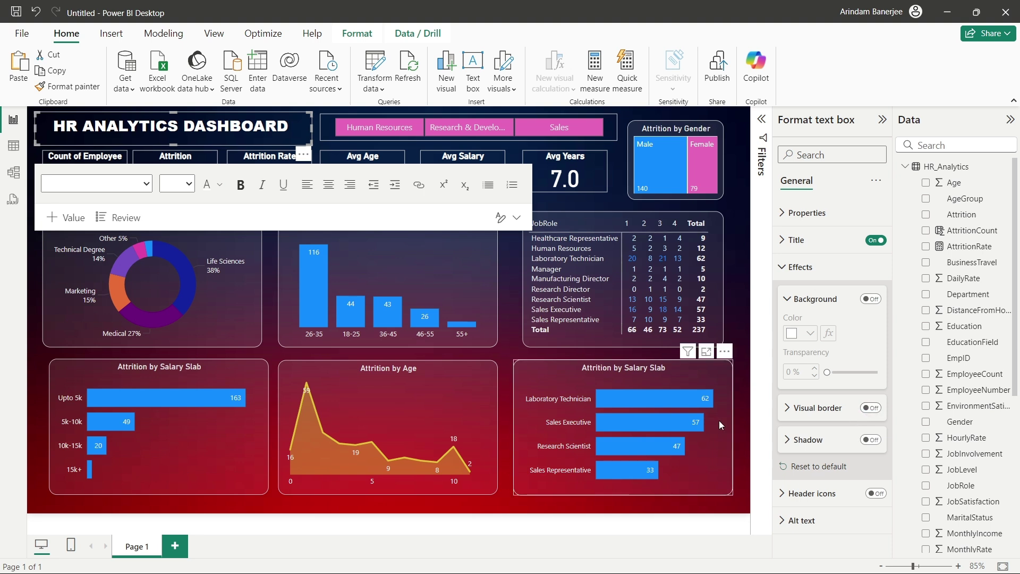
click(741, 345)
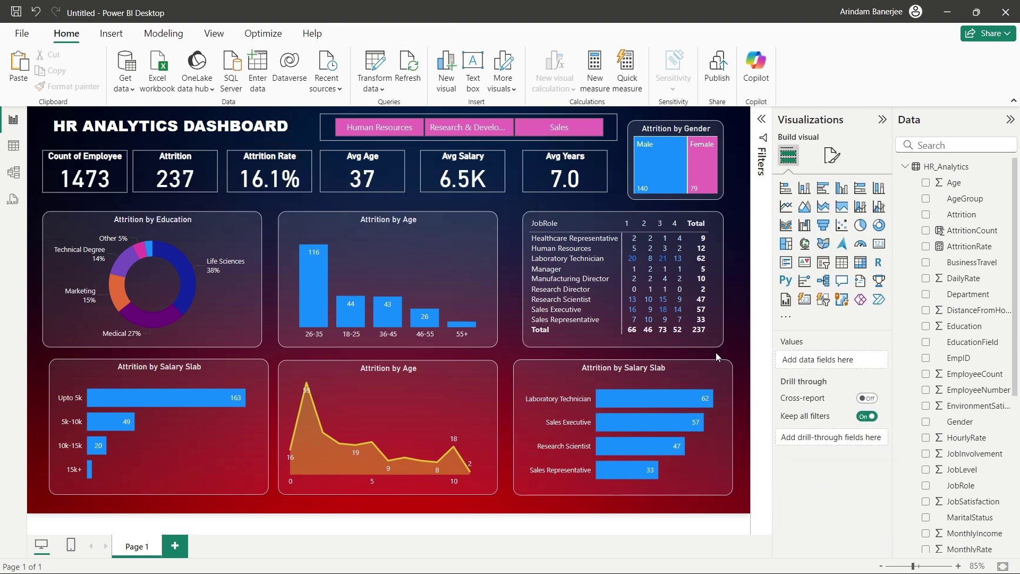
Resize the dashboard title's text box to end near the first Department slicer button, with its text centered
click(288, 131)
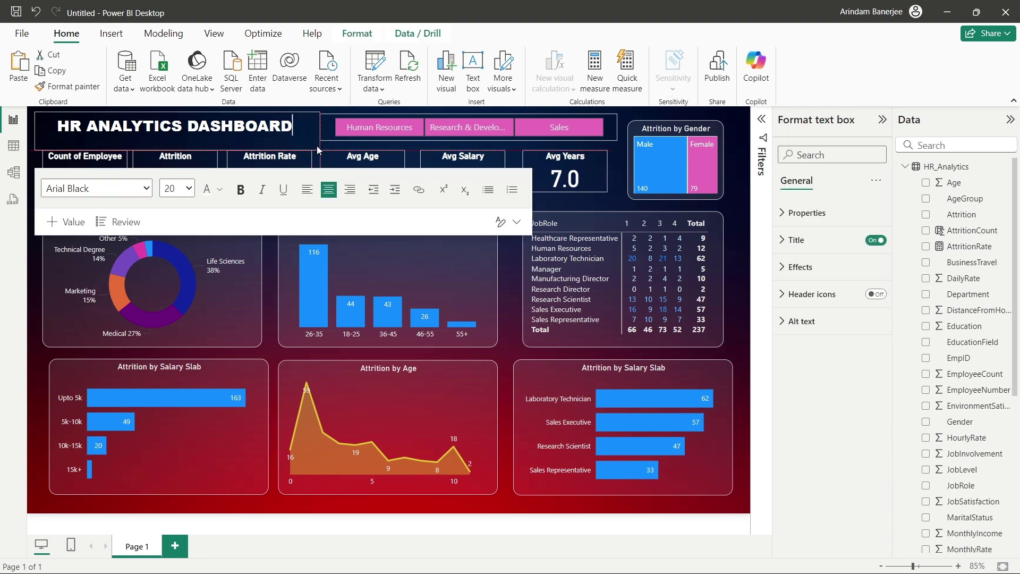
drag(321, 158, 361, 155)
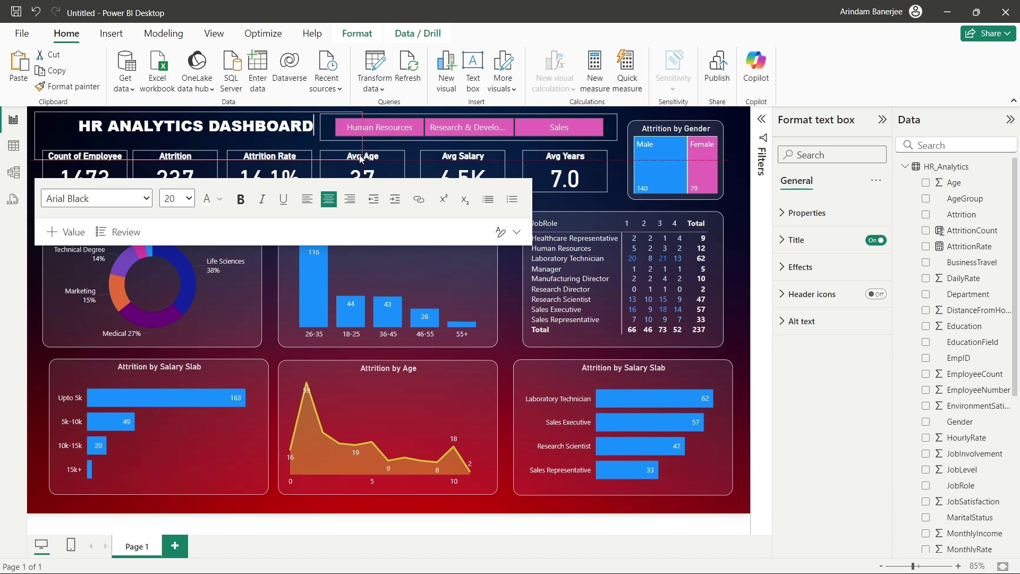
click(307, 199)
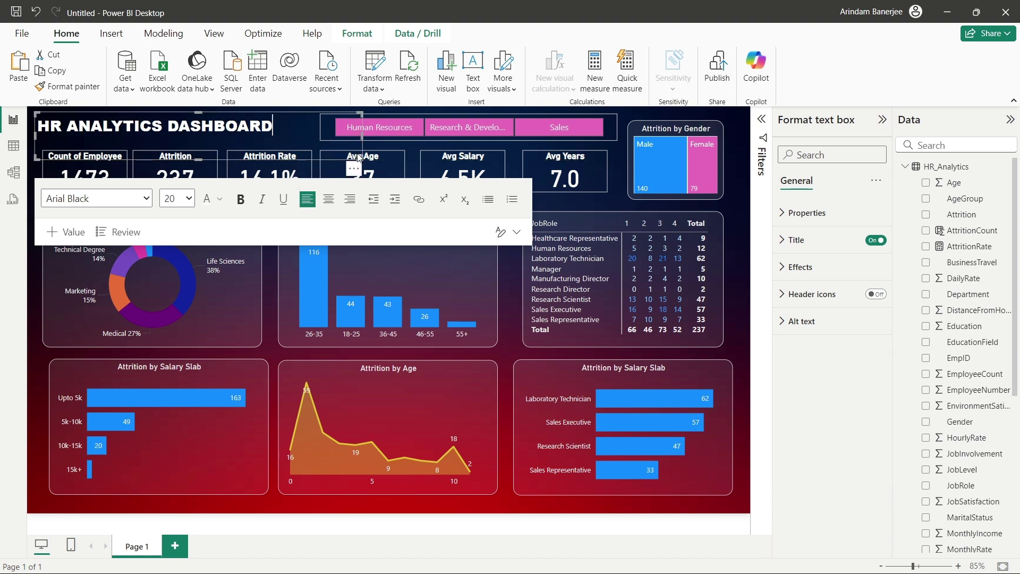
drag(362, 159, 435, 158)
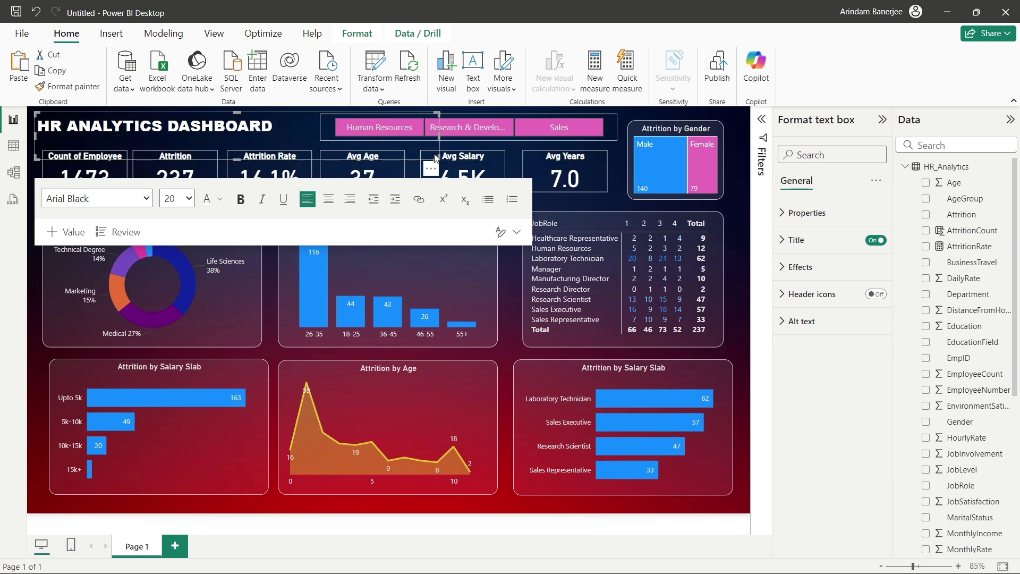
click(329, 199)
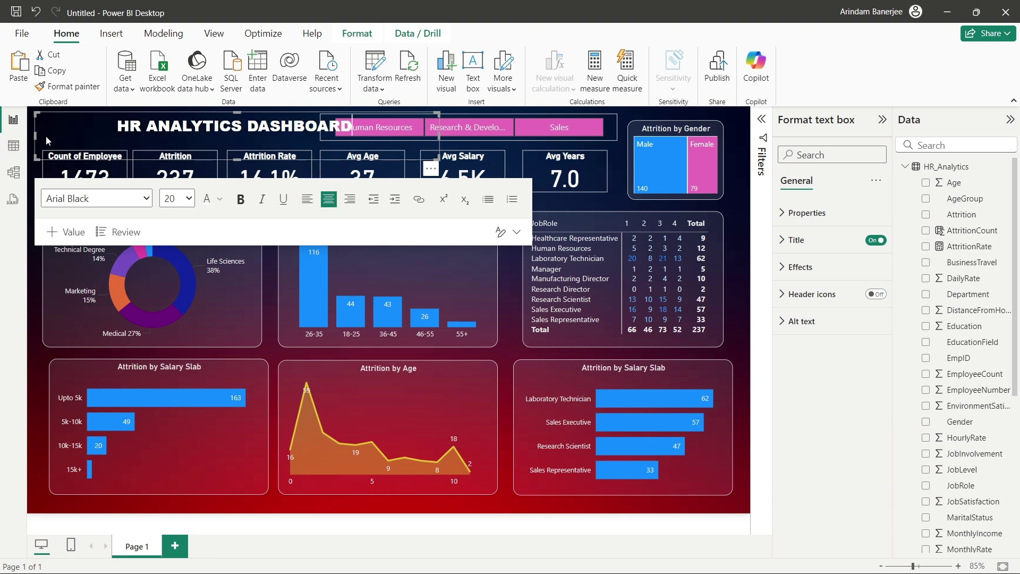
drag(437, 159, 323, 159)
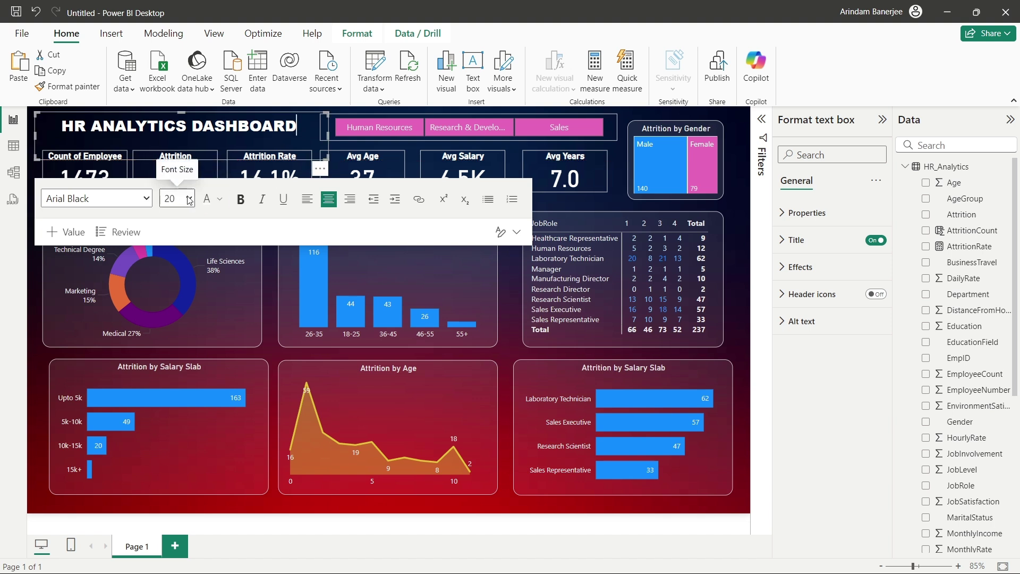
Set the dashboard title's font size to 24 and deselect the text box
key(ctrl+a)
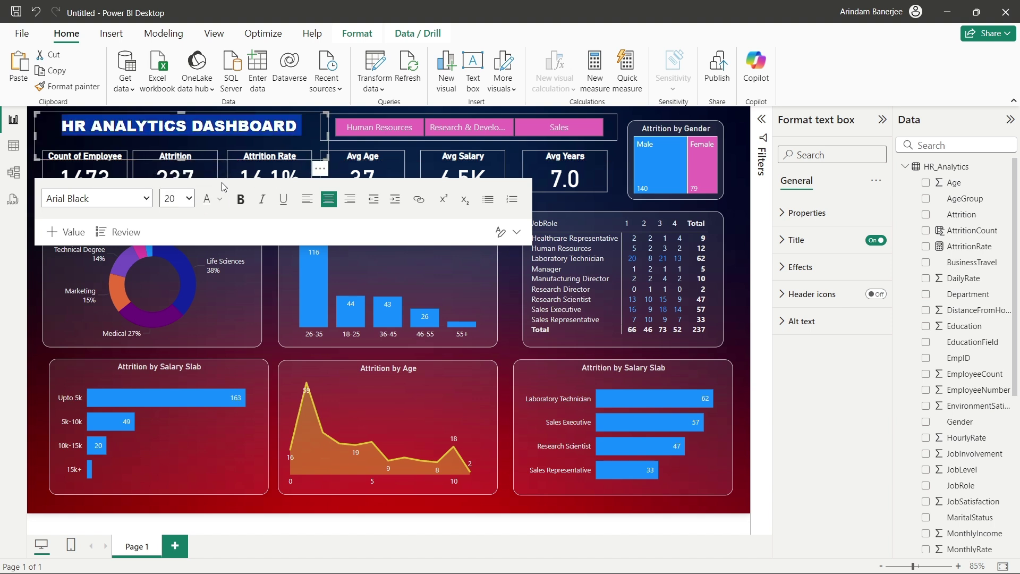
click(188, 198)
click(179, 200)
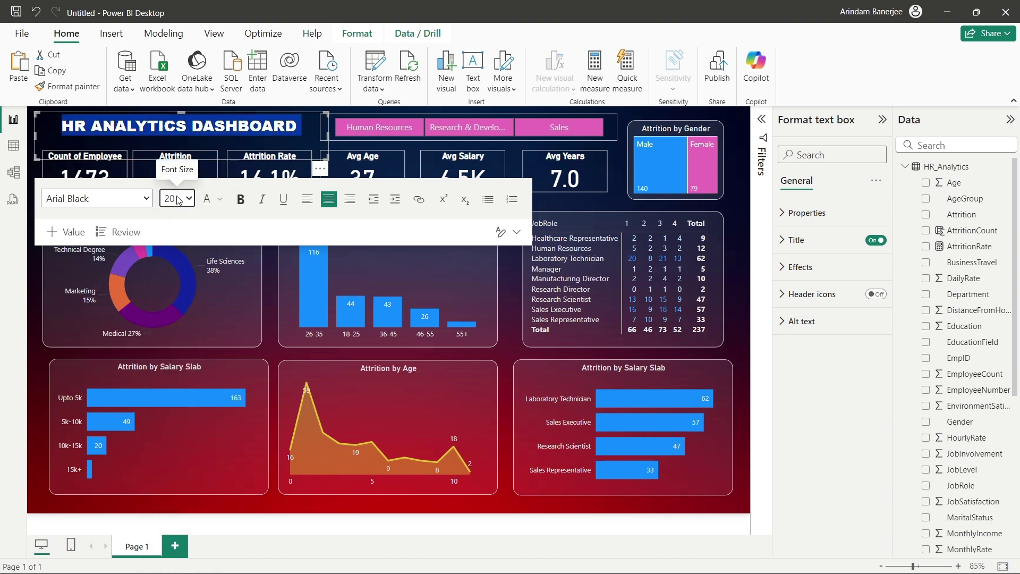
click(189, 199)
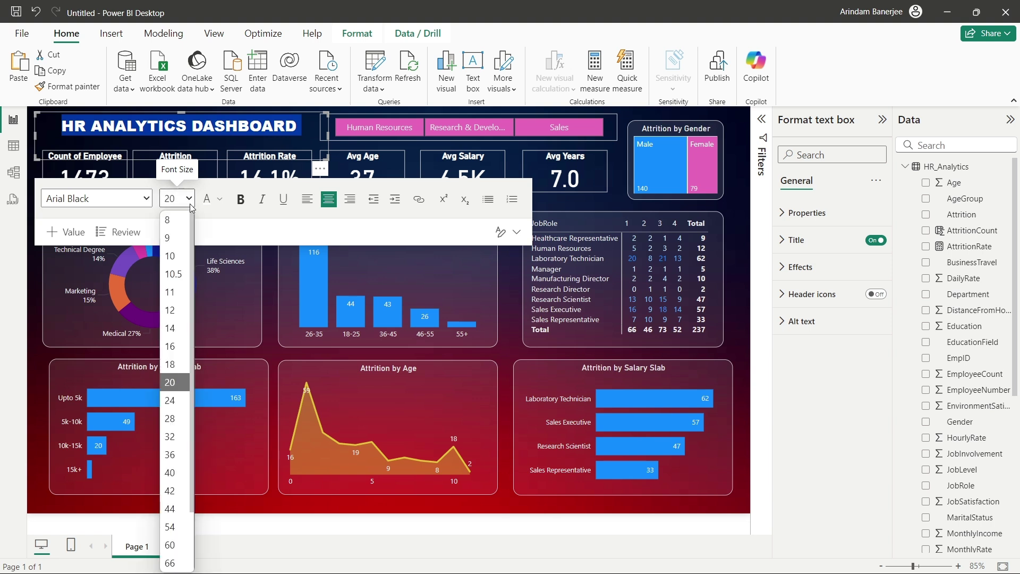
click(170, 400)
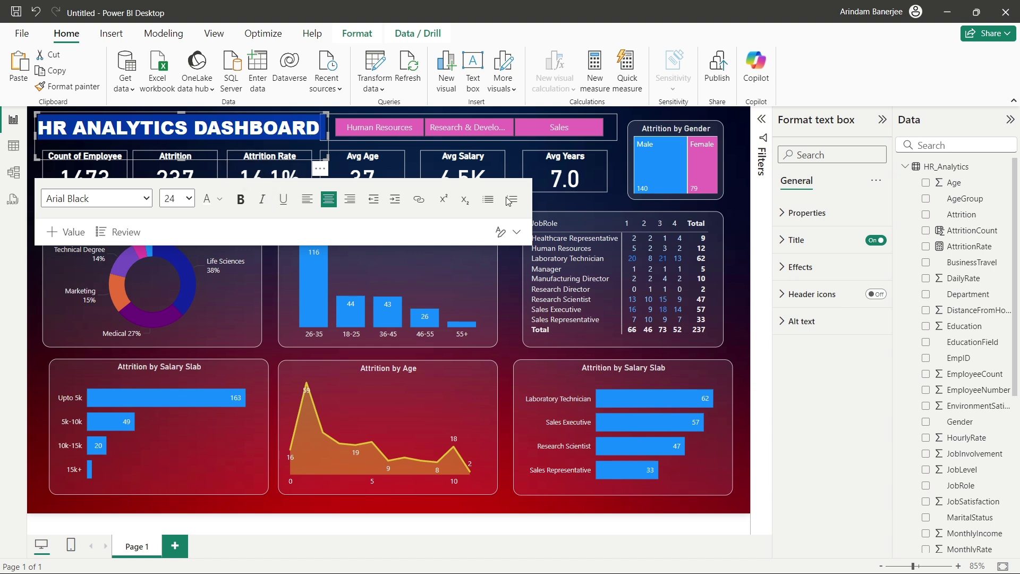
click(739, 254)
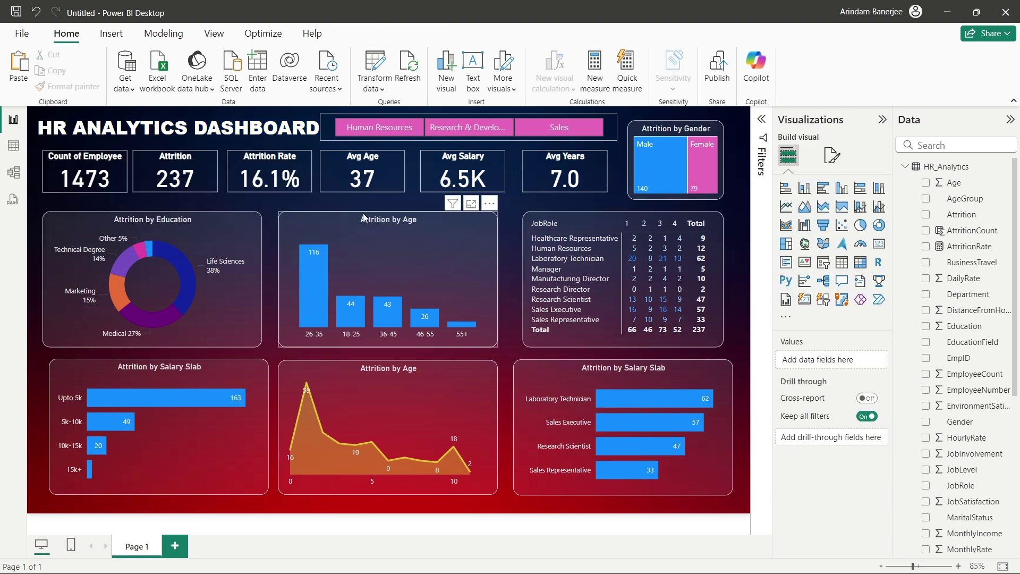
Set the whole dashboard title's font size back to 20 and deselect the text box
click(221, 139)
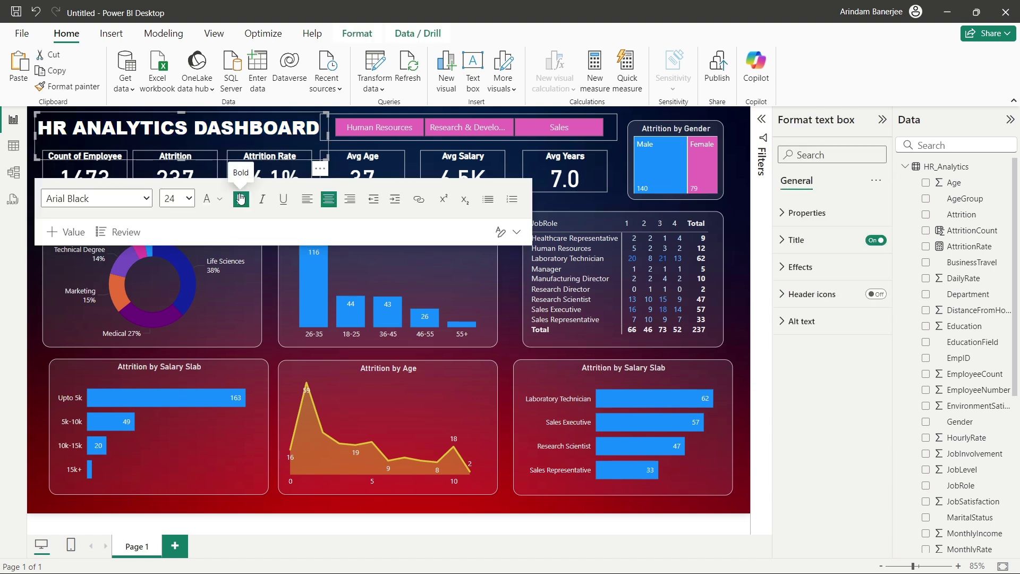
key(ctrl+a)
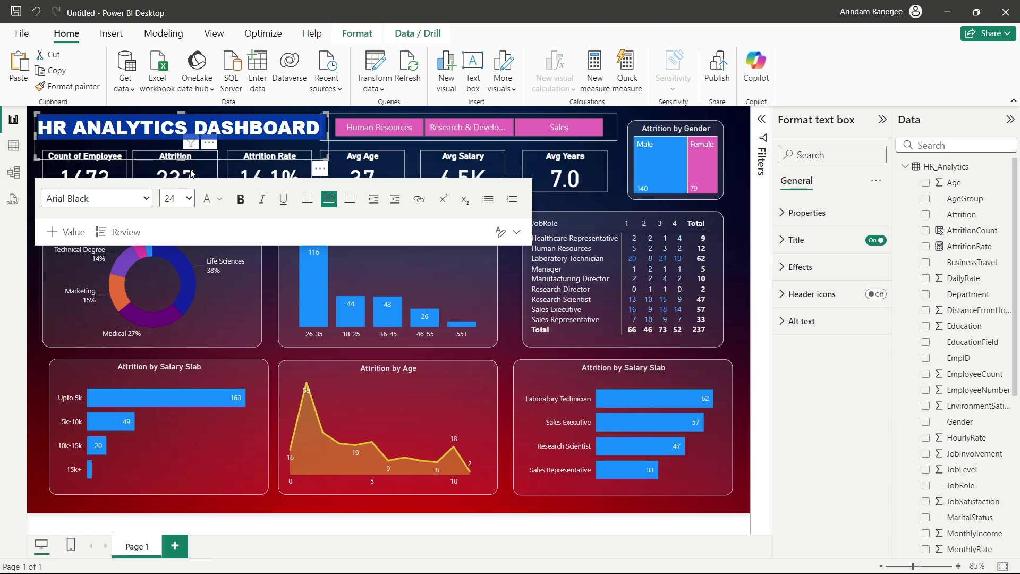
click(186, 198)
click(170, 382)
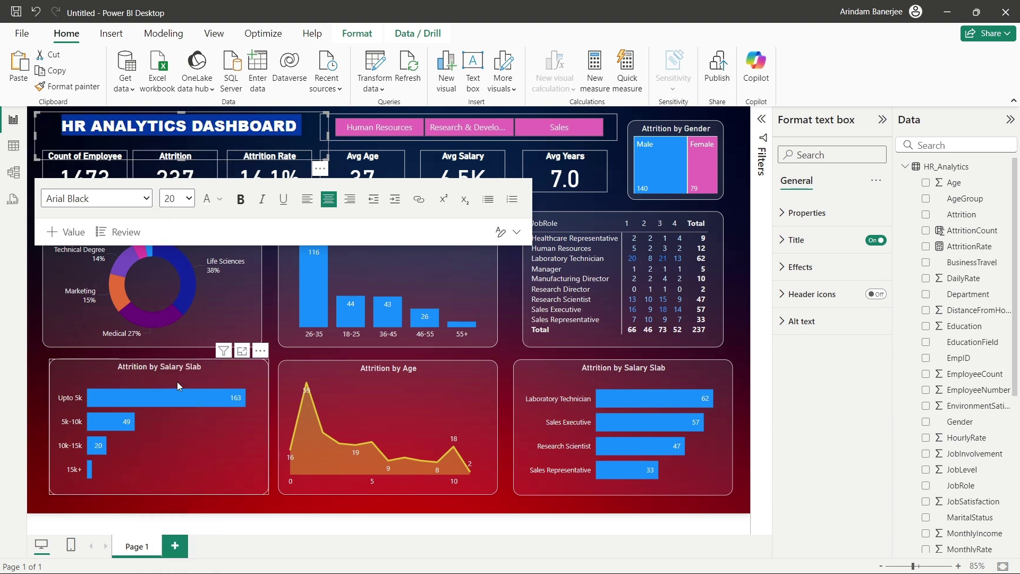
click(743, 250)
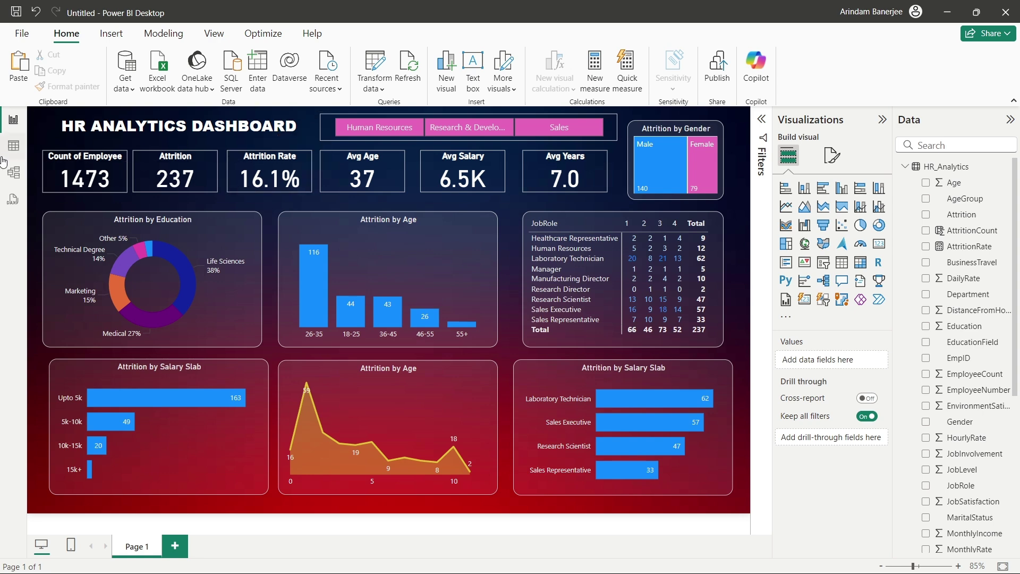
Export the report to PDF and close the PDF preview window
click(18, 37)
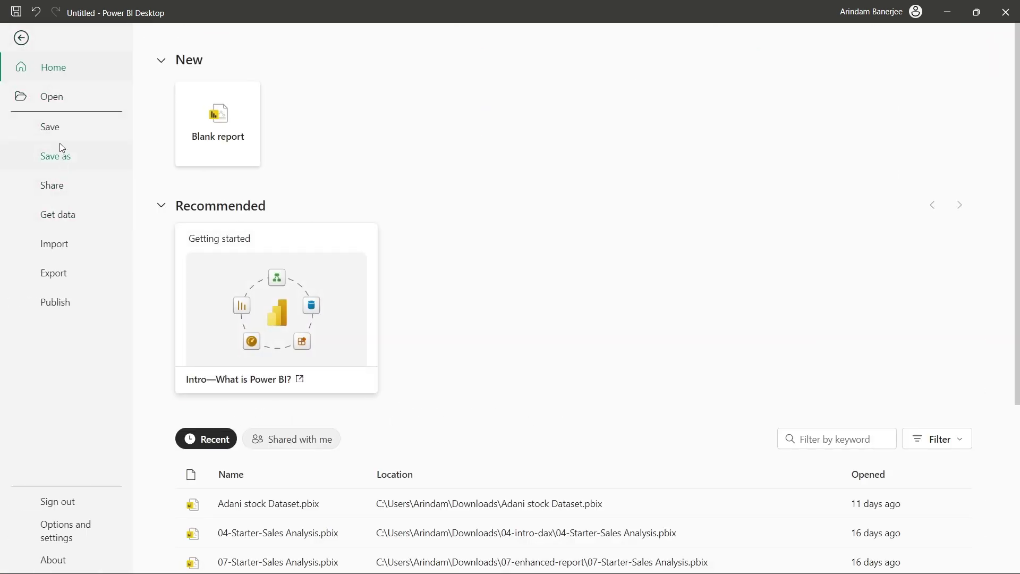
click(58, 278)
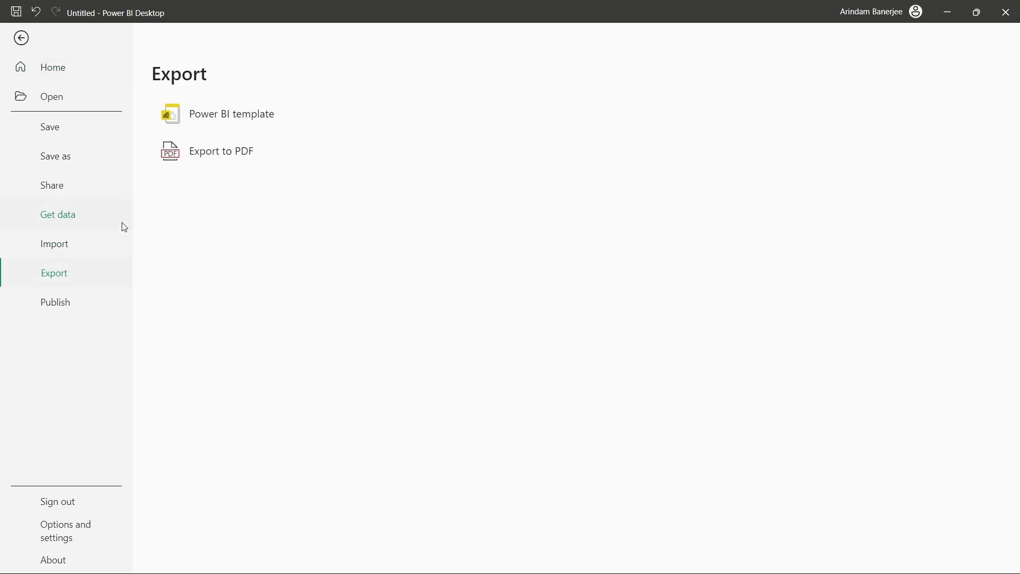
click(208, 159)
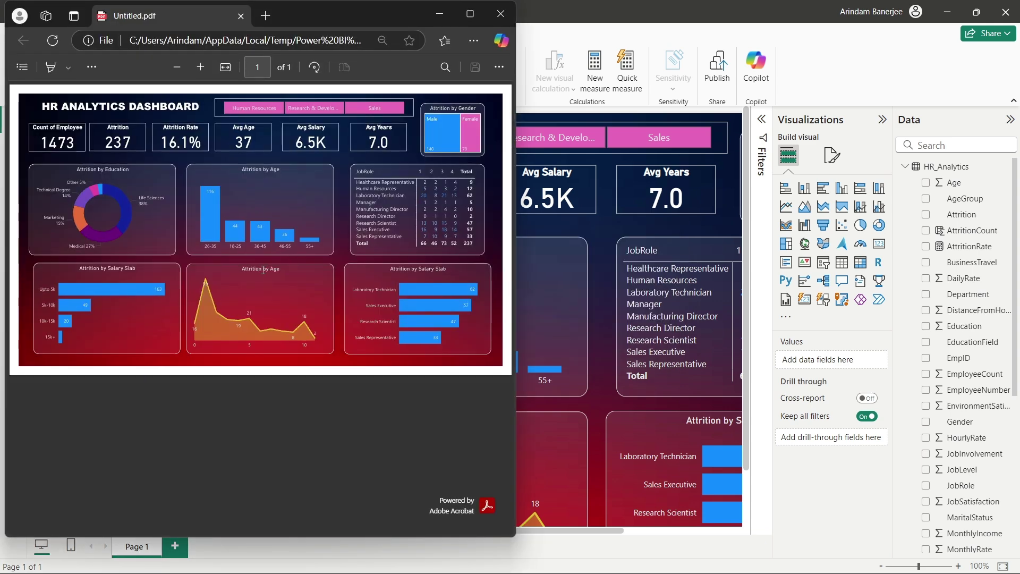
click(501, 21)
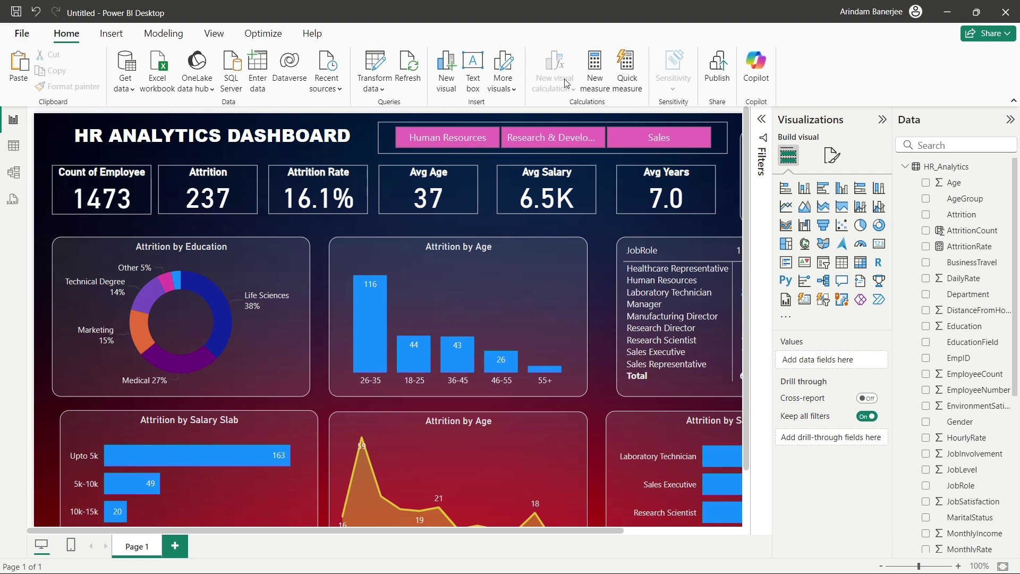
Start publishing the report and save the file as HR ANALYTICS DASHBOARD in the Downloads folder
click(720, 81)
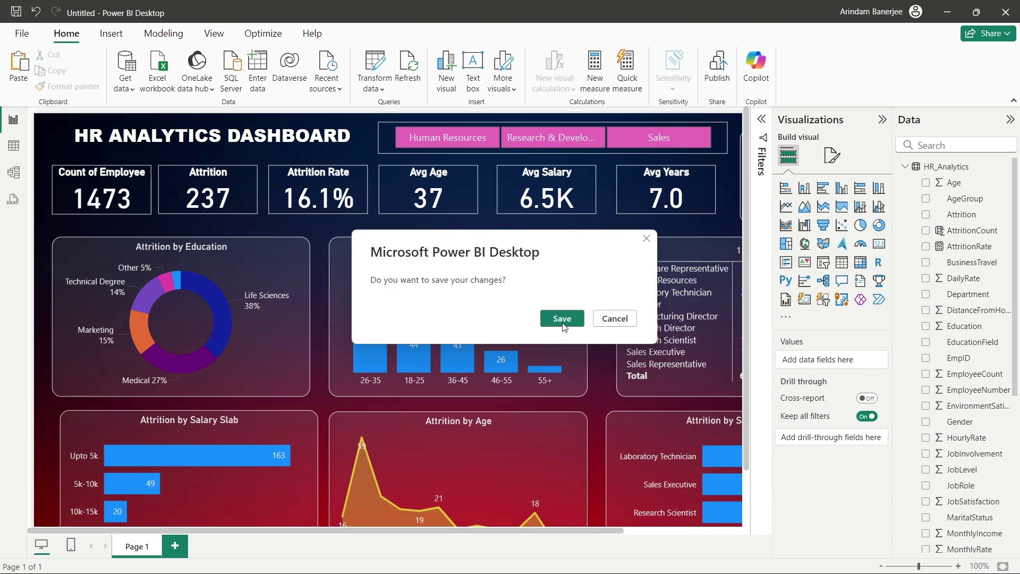
click(564, 322)
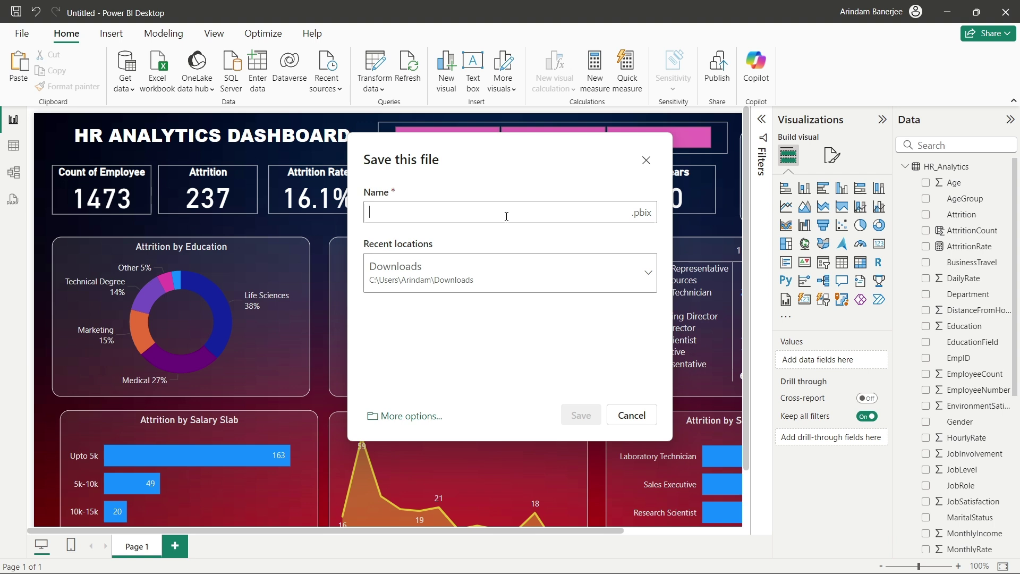
text(hR A)
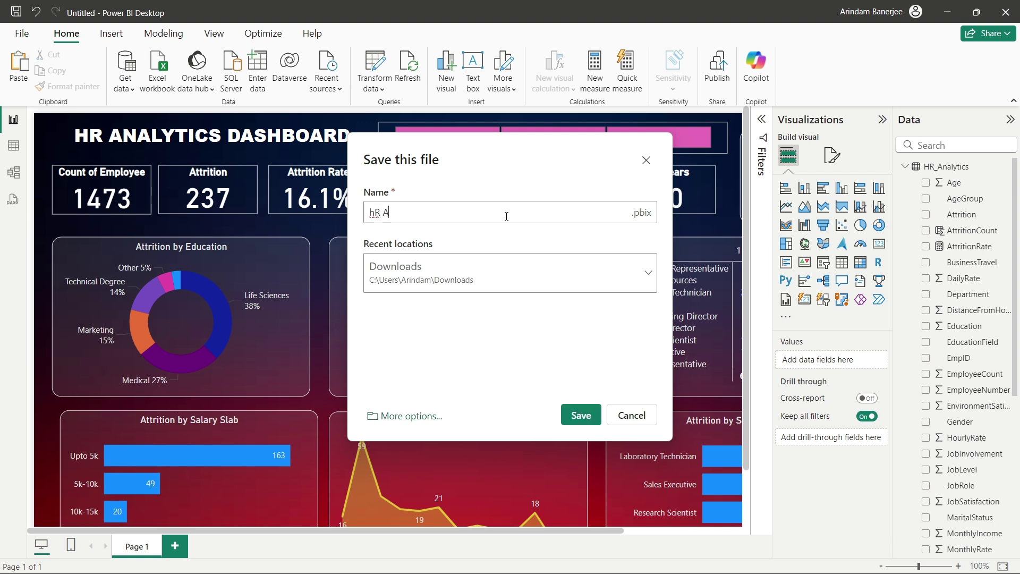
text(na)
key(BackSpace)
key(BackSpace)
key(BackSpace)
key(BackSpace)
key(BackSpace)
key(BackSpace)
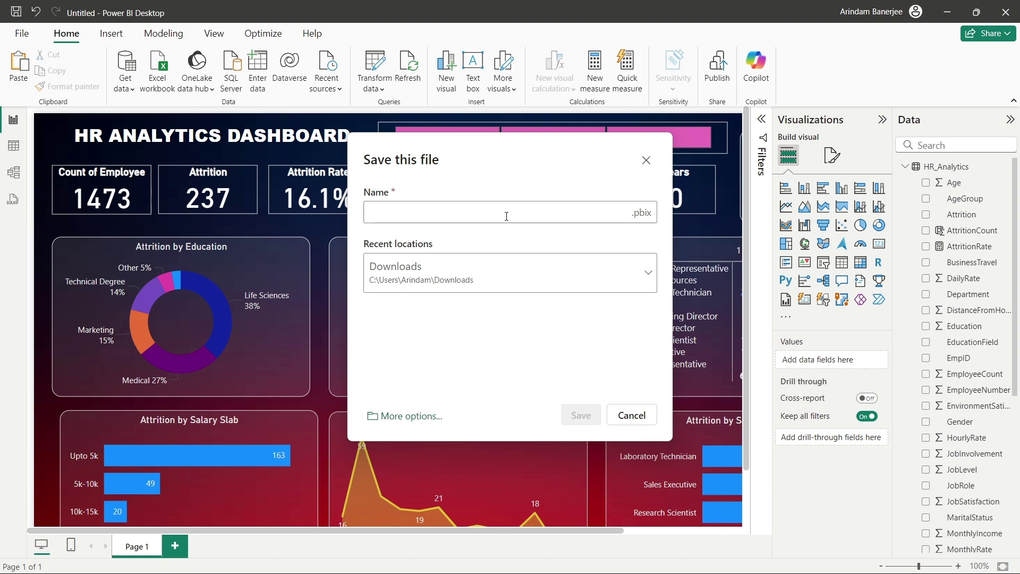
text(HR ANA)
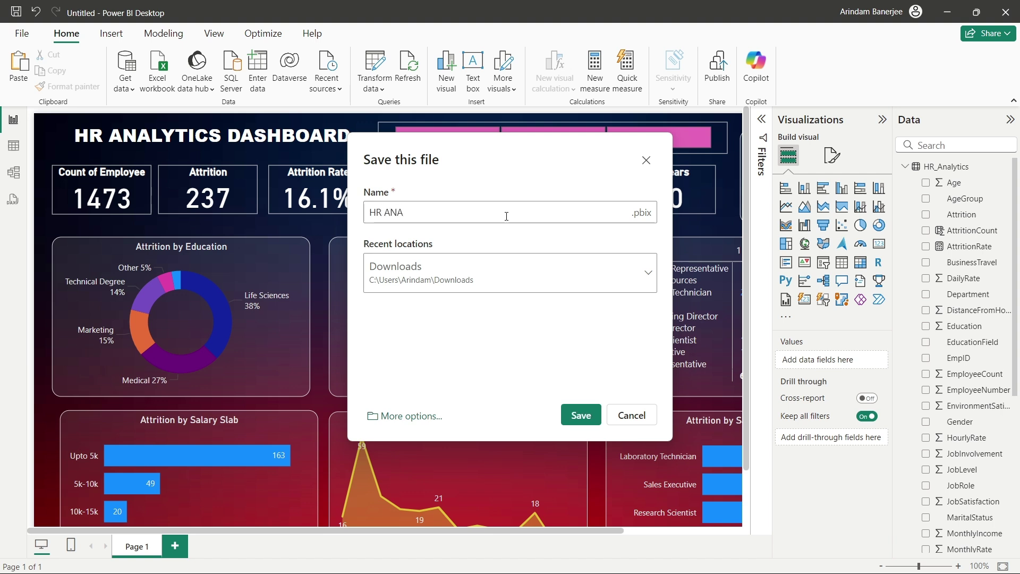
text(LYTICS DASHBOARD)
click(583, 416)
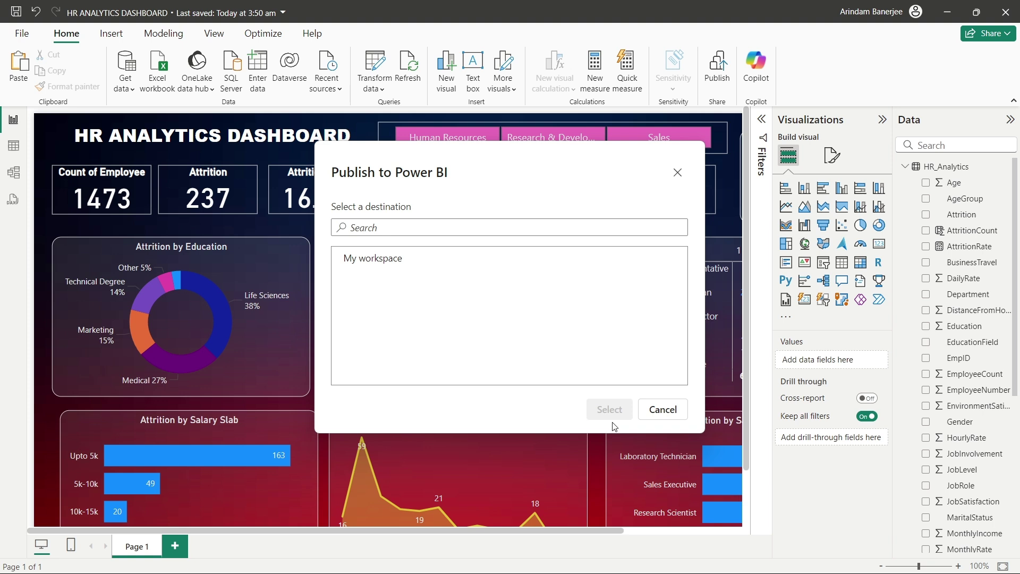
Publish the report to My workspace and dismiss the publishing dialog
click(400, 269)
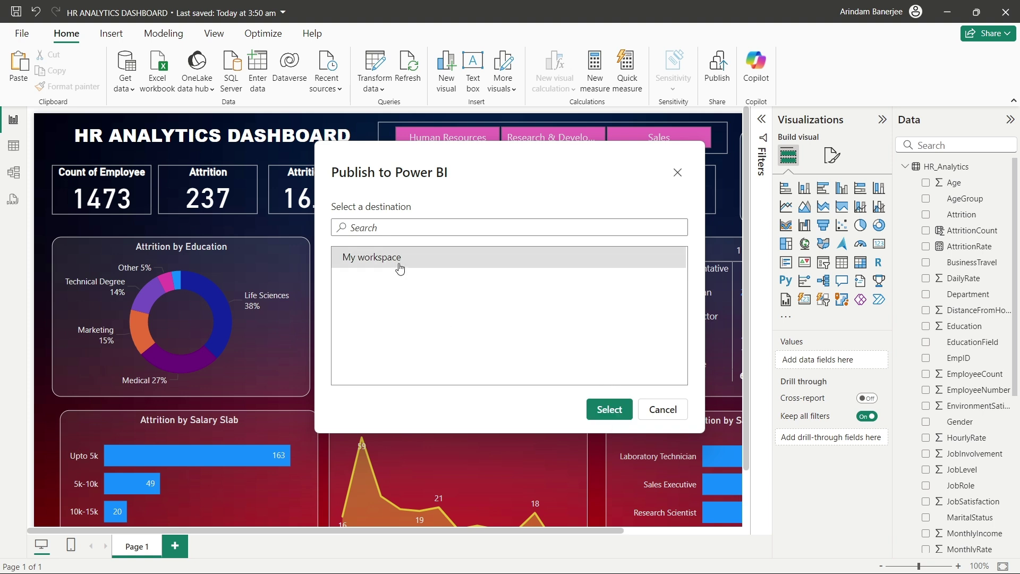
click(609, 411)
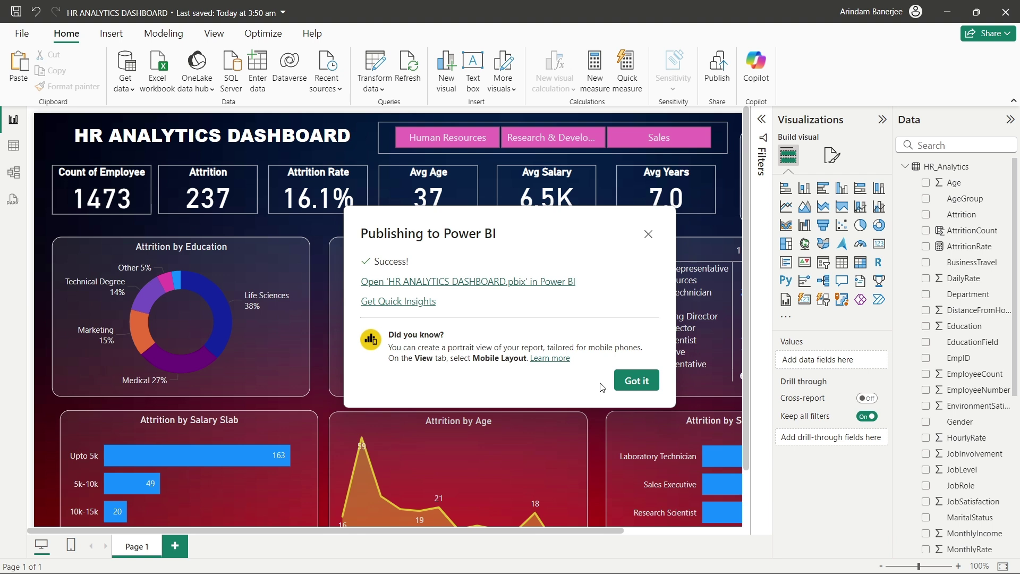
click(628, 383)
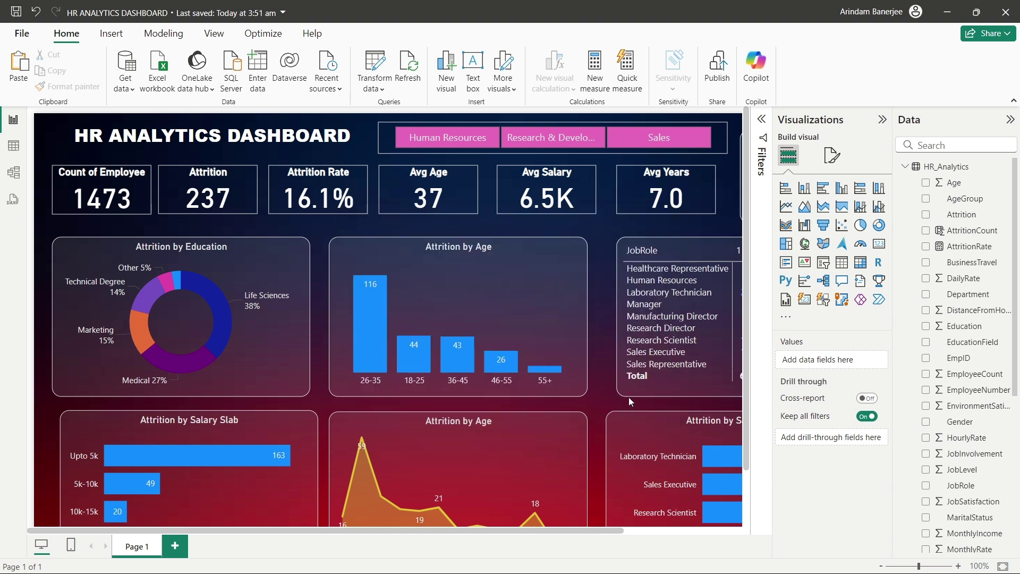
scroll(649, 387, down, 4)
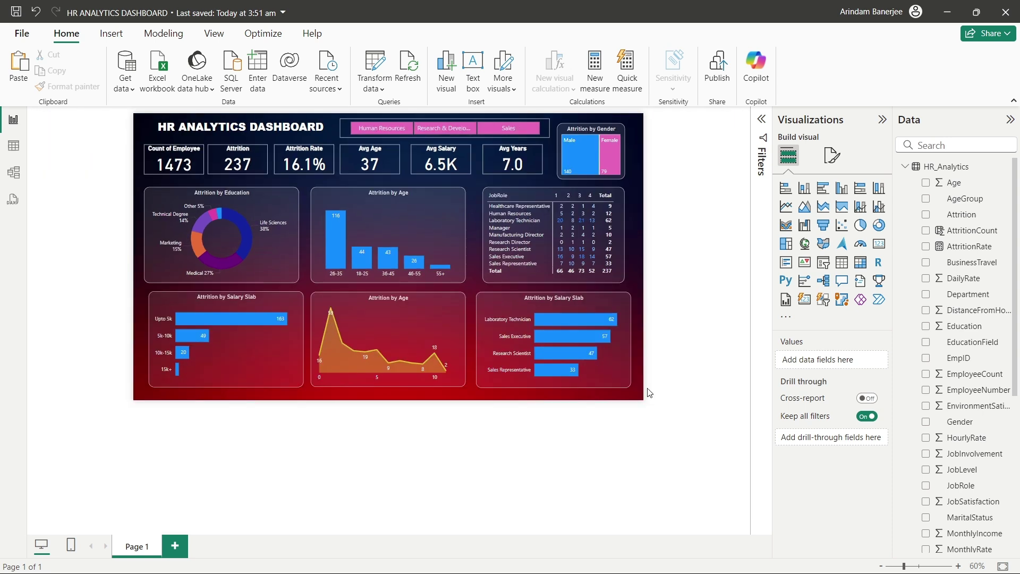
scroll(648, 393, up, 1)
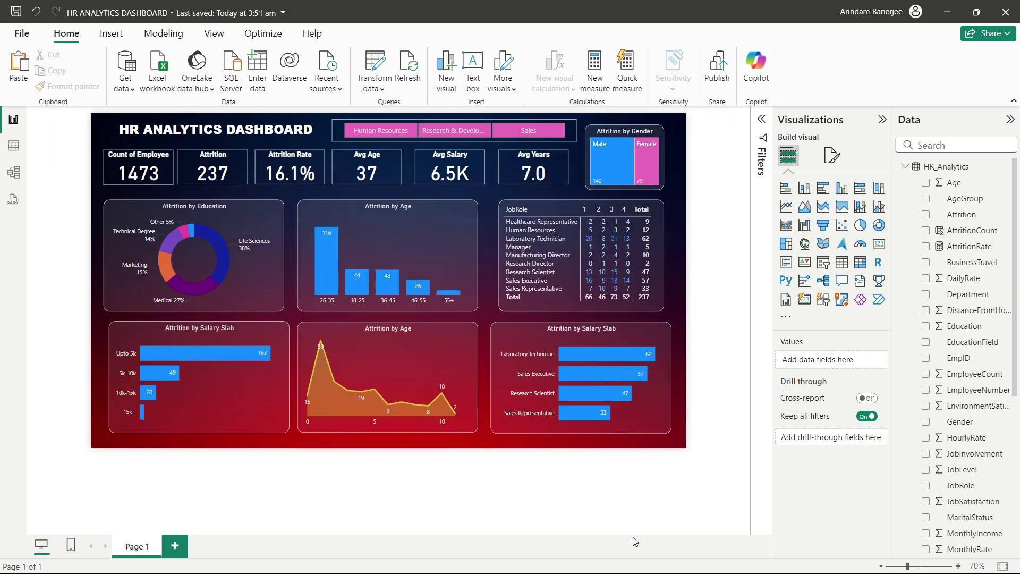